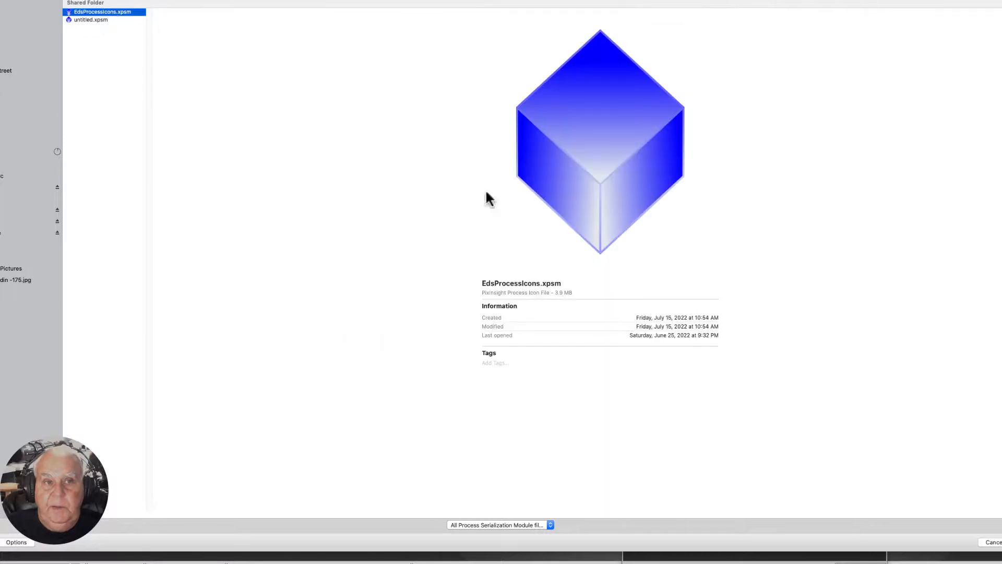
Load the process icons from EdsProcessIcons.xpsm into the workspace.
{"action": "key", "text": "Return"}
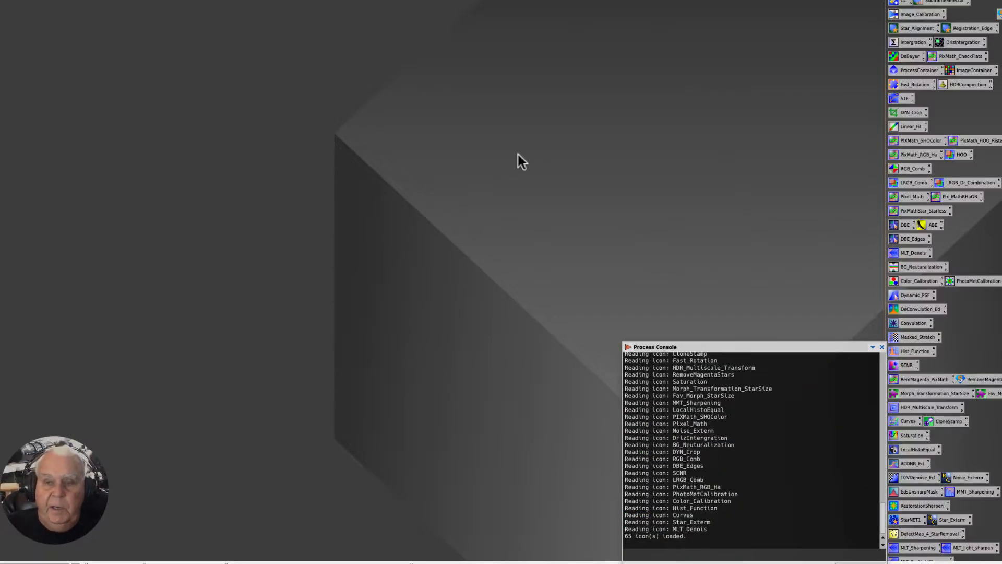
{"action": "left_click", "coordinate": [778, 5]}
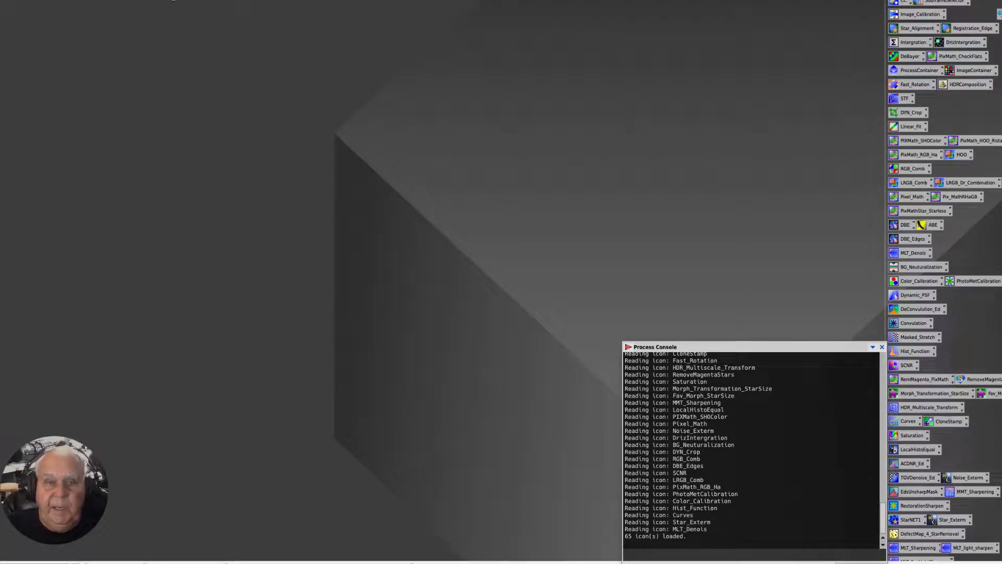
{"action": "left_click", "coordinate": [154, 0]}
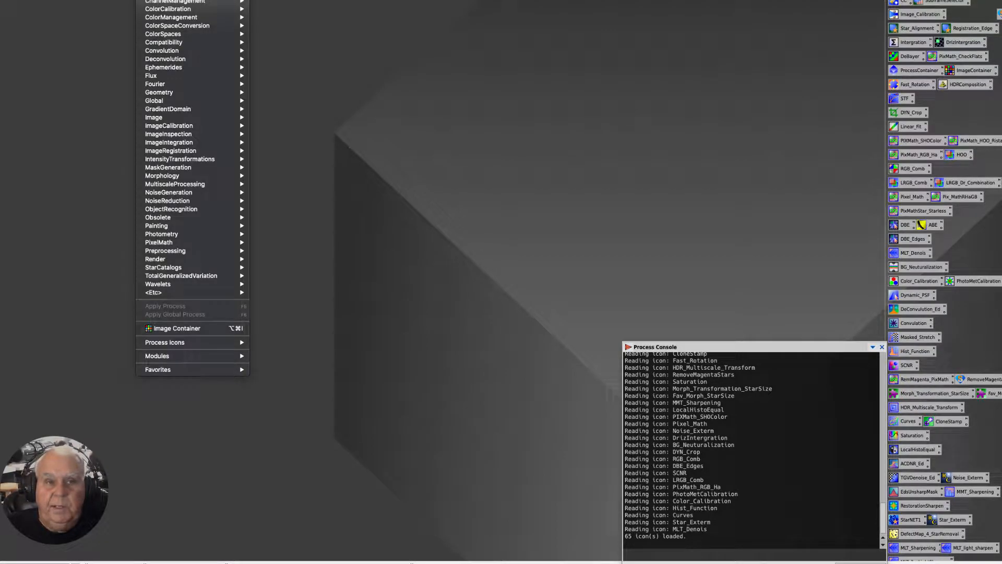
{"action": "mouse_move", "coordinate": [192, 1]}
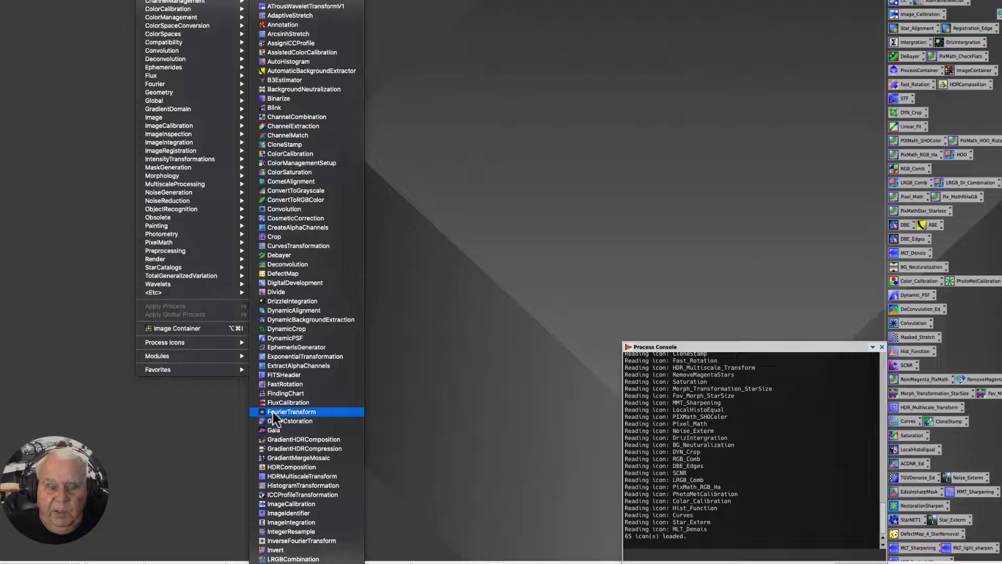
{"action": "scroll", "coordinate": [272, 488], "scroll_direction": "down", "scroll_amount": 3}
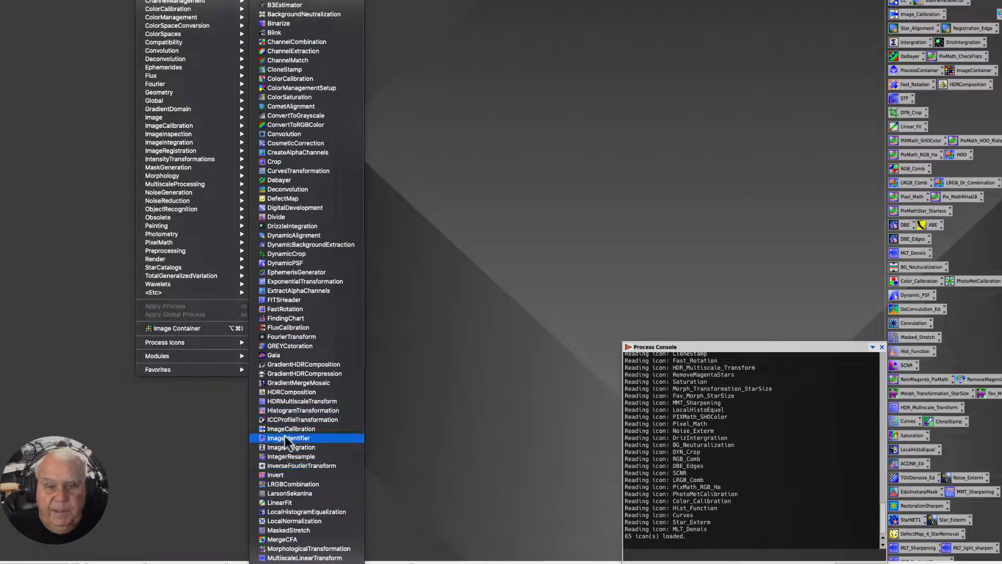
{"action": "left_click", "coordinate": [434, 288]}
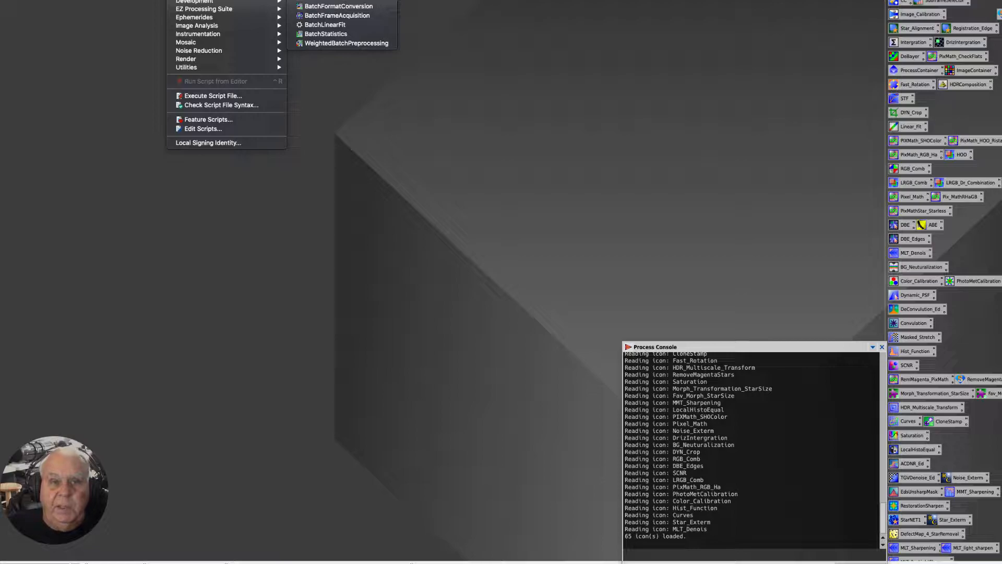
Open the WeightedBatchPreprocessing script and move its window clear of the process console.
{"action": "left_click", "coordinate": [357, 44]}
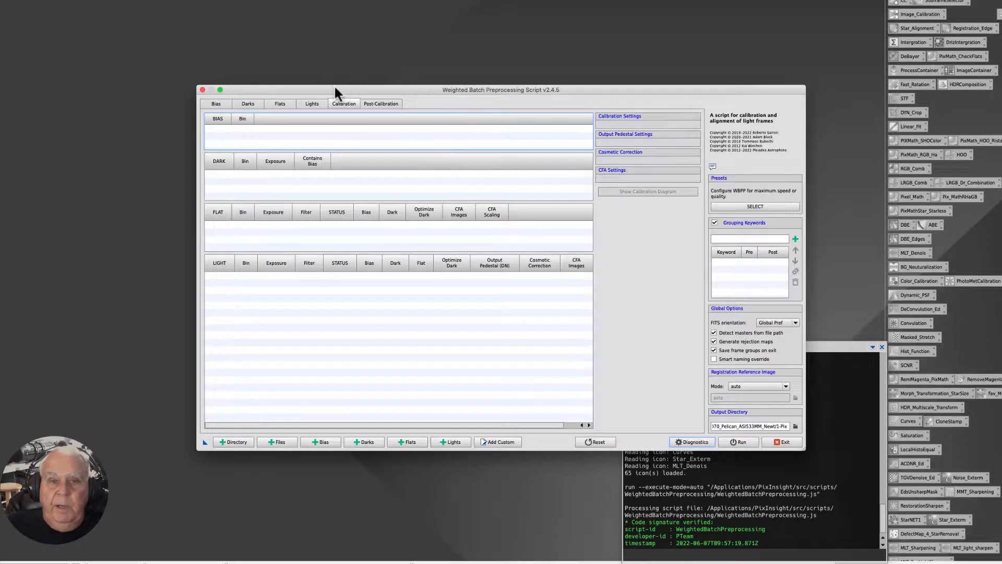
{"action": "left_click_drag", "start_coordinate": [334, 85], "coordinate": [165, 18]}
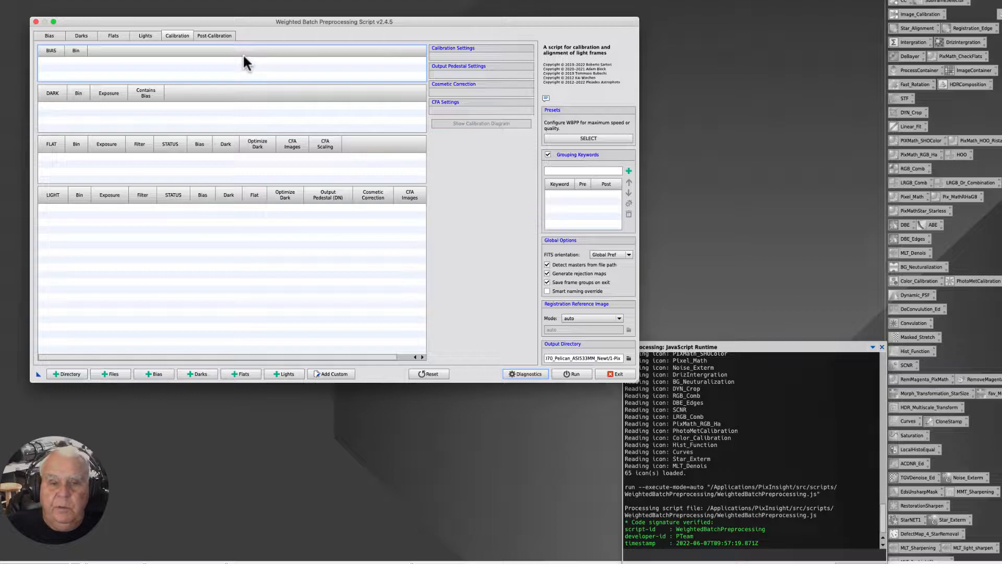
{"action": "left_click_drag", "start_coordinate": [266, 23], "coordinate": [238, 14]}
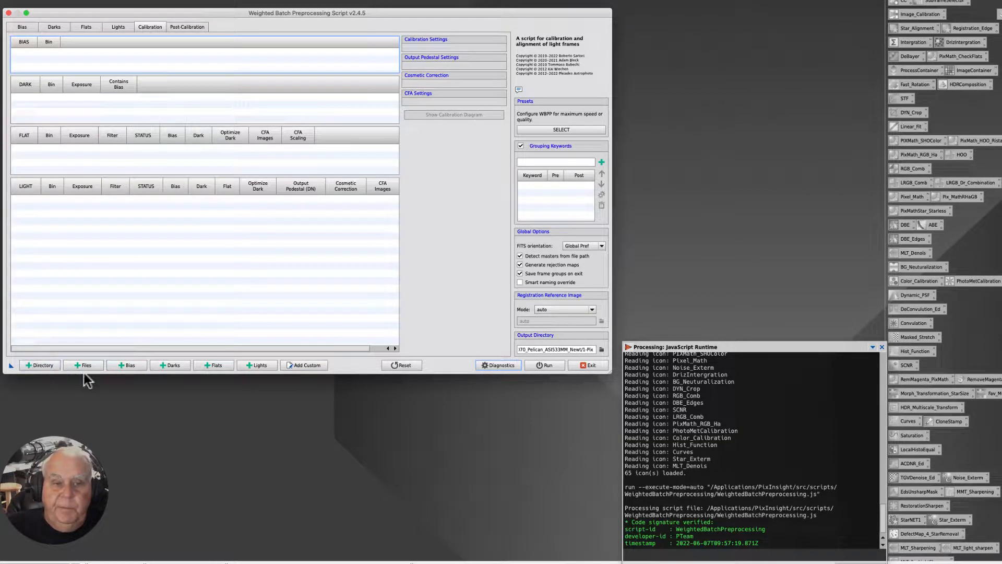
Review the Bias, Darks, Flats and Lights pages of the preprocessing script.
{"action": "left_click", "coordinate": [22, 26]}
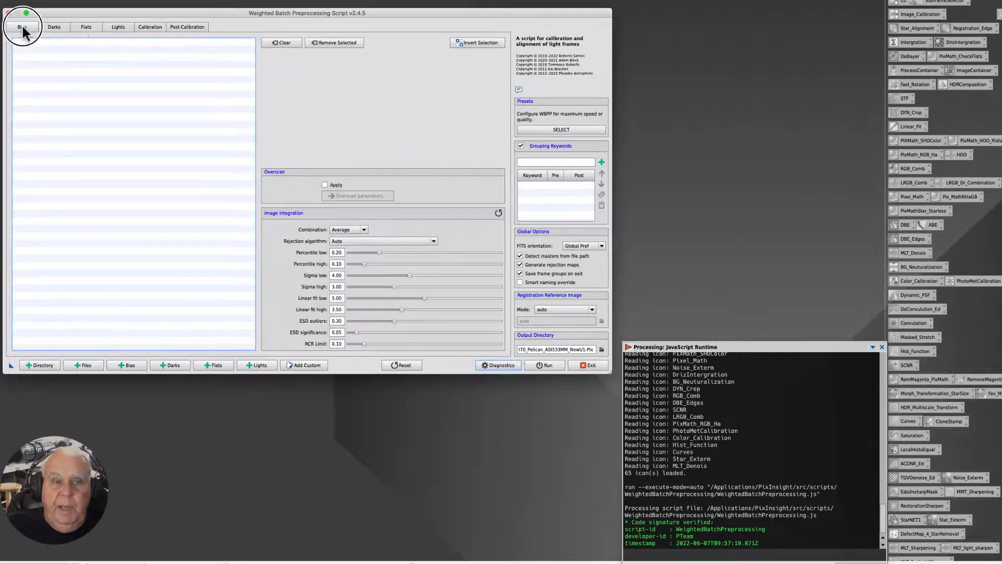
{"action": "left_click", "coordinate": [50, 27]}
{"action": "left_click", "coordinate": [86, 27]}
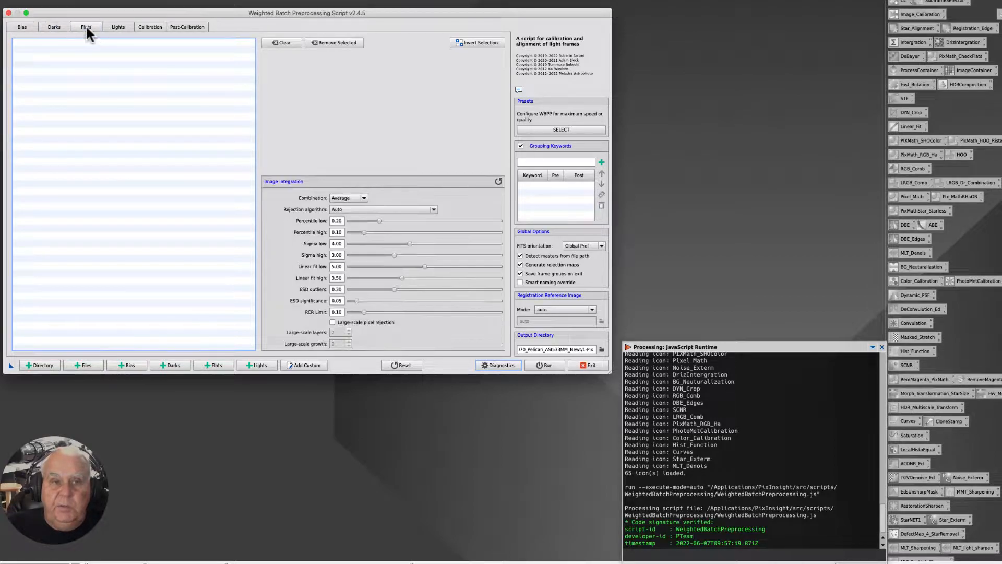
{"action": "left_click", "coordinate": [118, 29]}
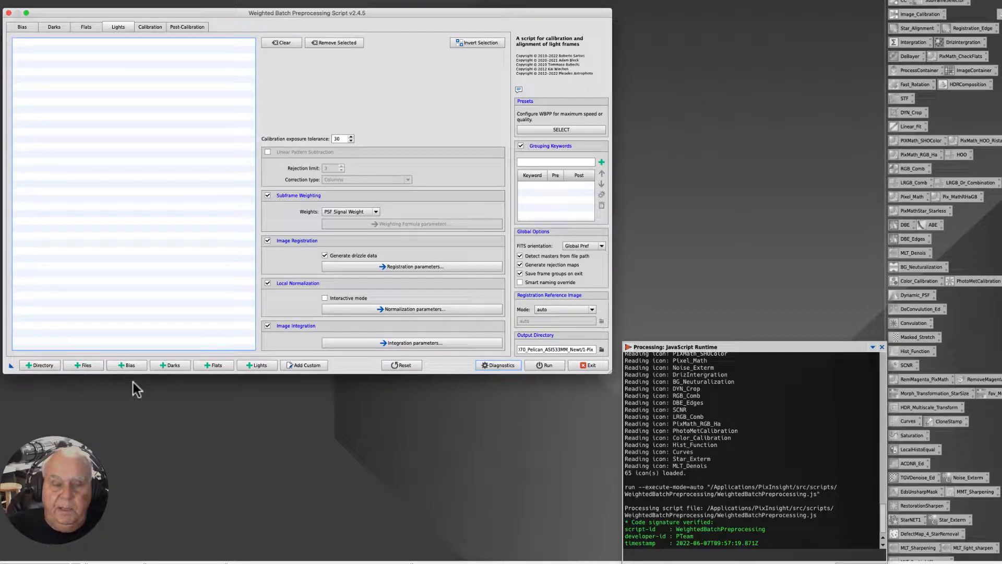
Start adding bias files and examine the Light and Blink folders of 1-25-22_SH2-276 Nebula_Vixen_533 with full folder names shown.
{"action": "left_click", "coordinate": [124, 364]}
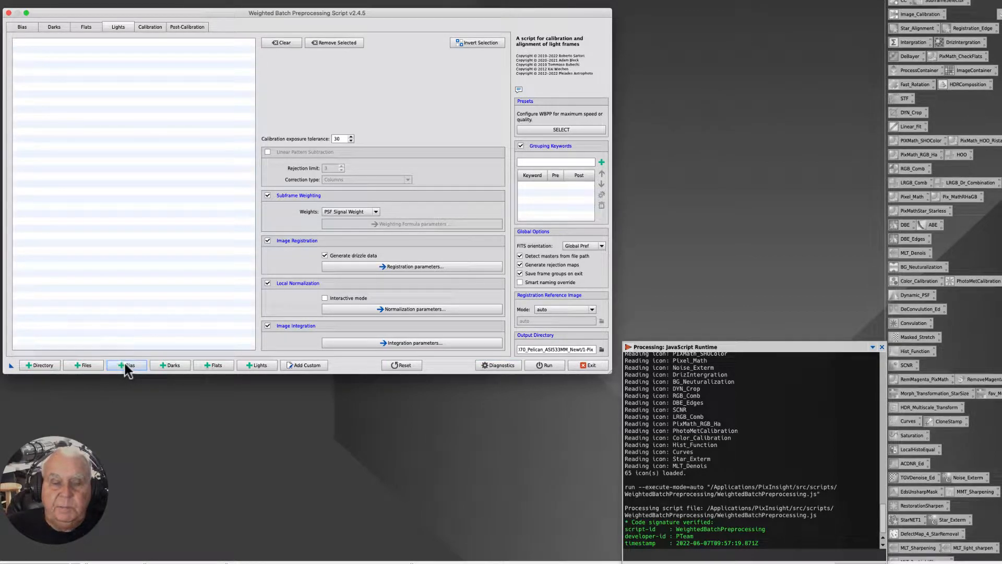
{"action": "left_click", "coordinate": [126, 365]}
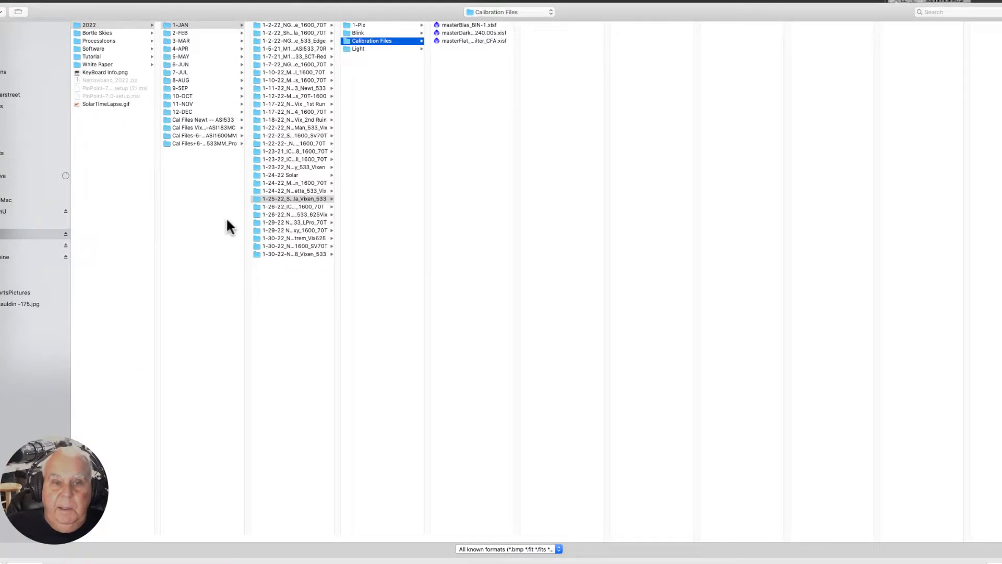
{"action": "left_click_drag", "start_coordinate": [335, 536], "coordinate": [396, 537]}
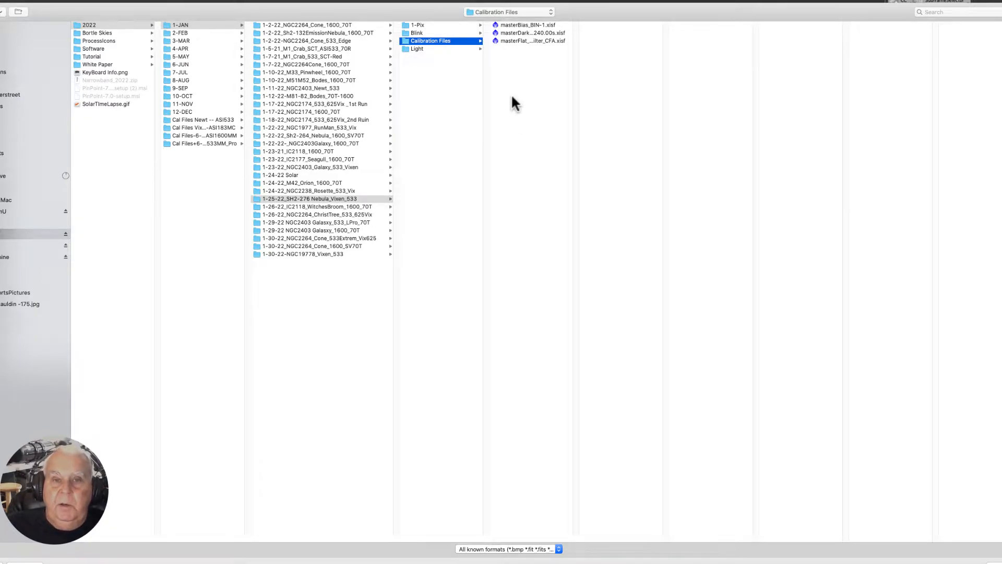
{"action": "left_click", "coordinate": [416, 48]}
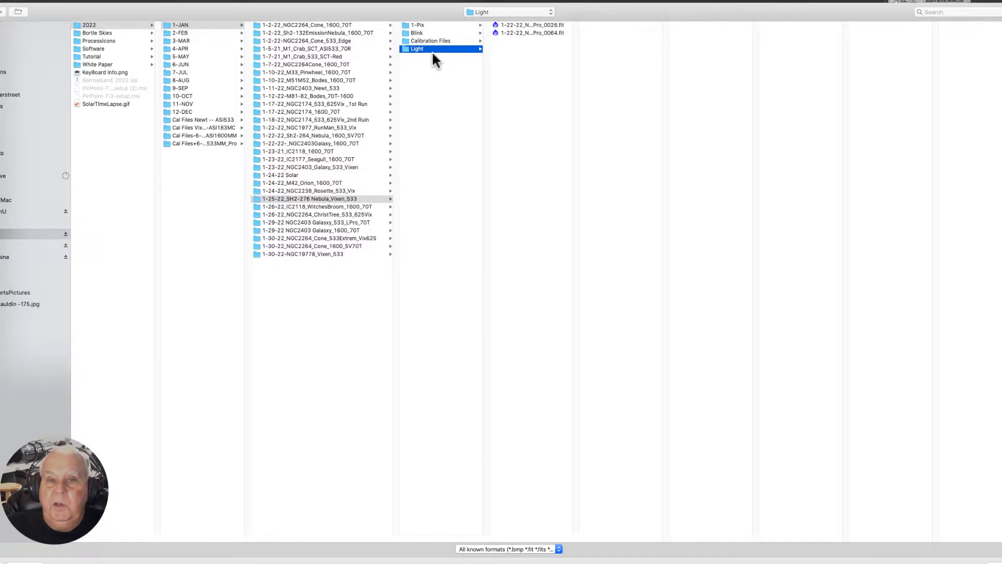
{"action": "left_click", "coordinate": [408, 32]}
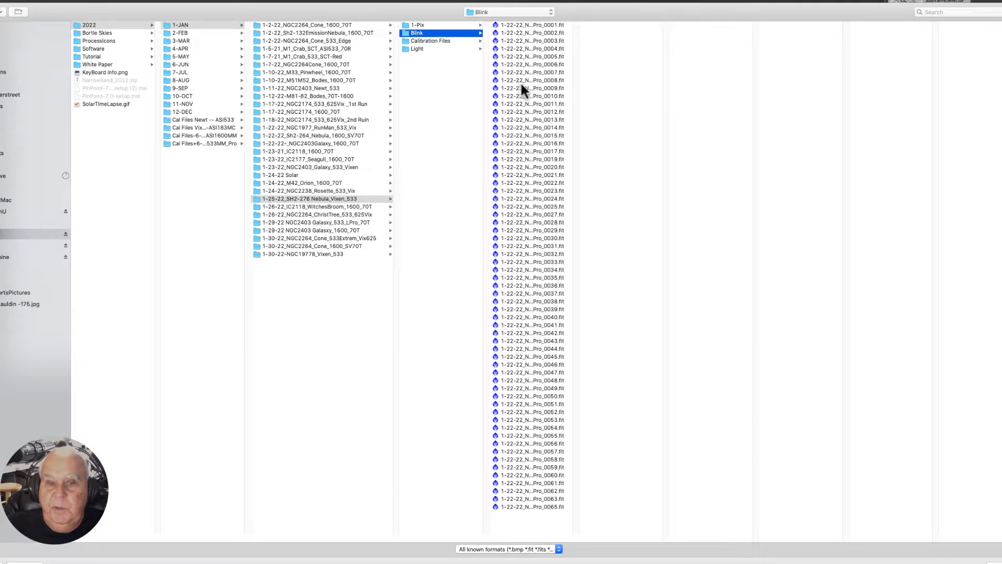
{"action": "left_click", "coordinate": [511, 25]}
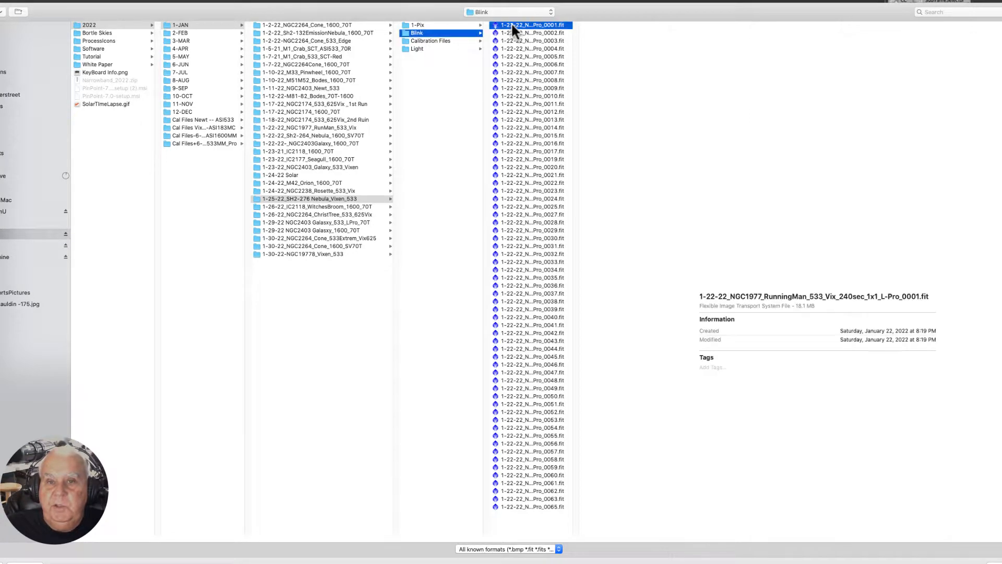
{"action": "left_click", "coordinate": [548, 505], "text": "shift"}
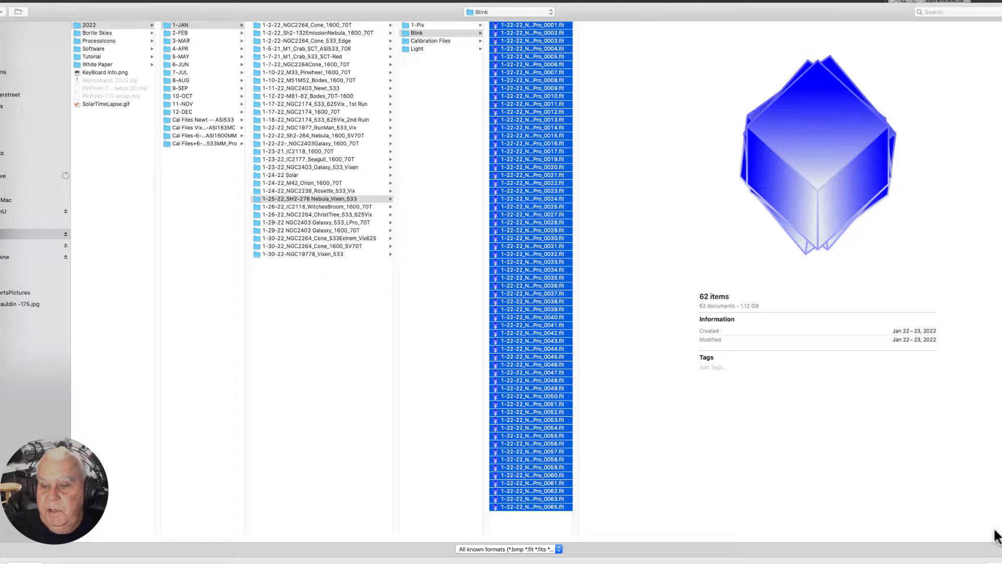
{"action": "left_click", "coordinate": [994, 561]}
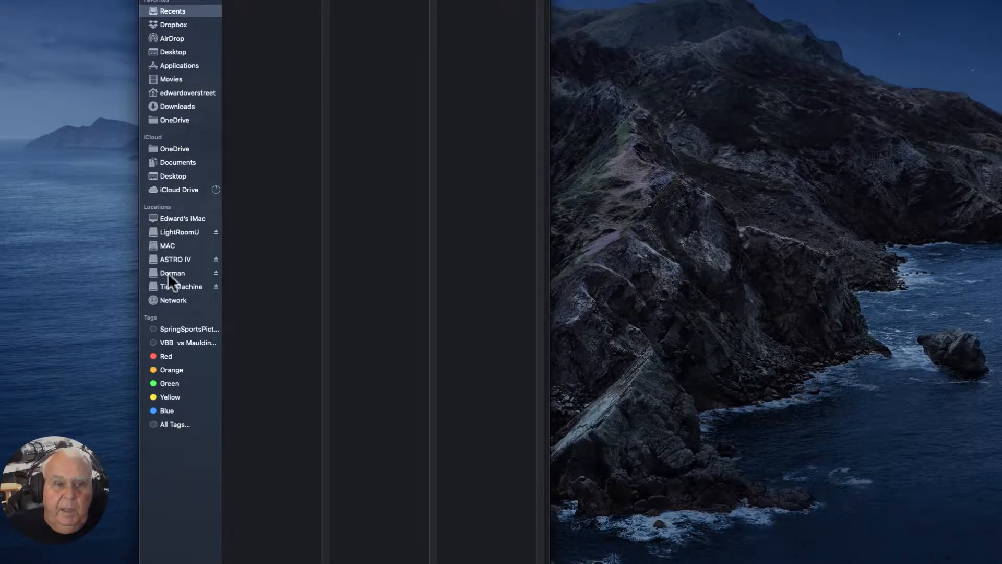
In Finder, move all .fit frames from the Blink folder of the 1-25-22 Vixen_533 session on ASTRO IV to its Light folder.
{"action": "left_click", "coordinate": [170, 258]}
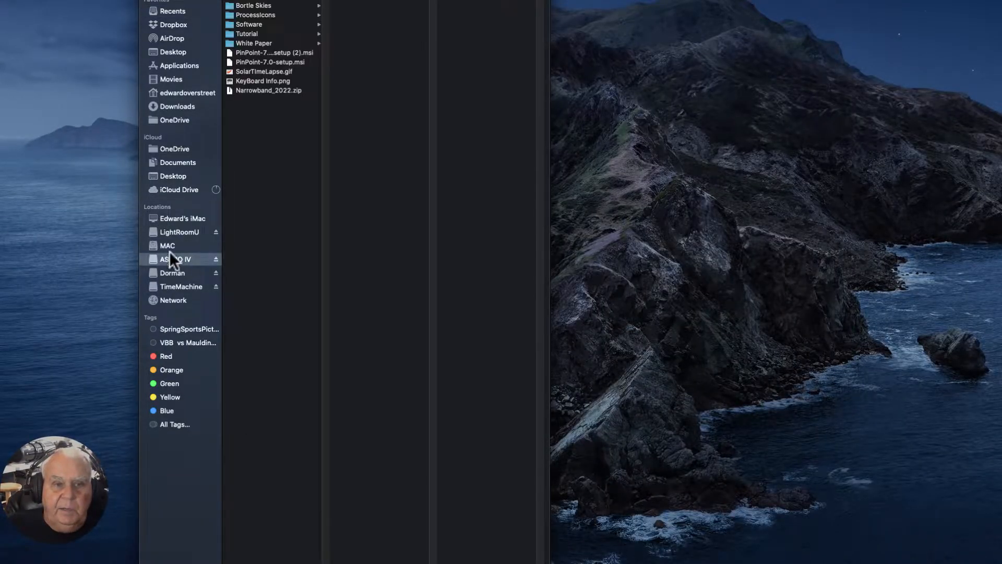
{"action": "left_click", "coordinate": [241, 0]}
{"action": "left_click", "coordinate": [355, 2]}
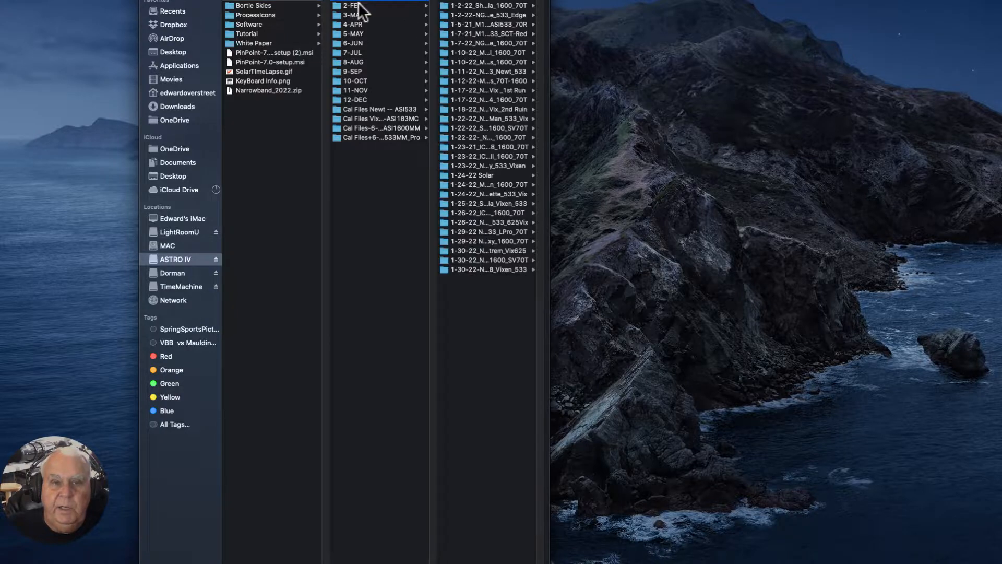
{"action": "left_click", "coordinate": [459, 206]}
{"action": "left_click", "coordinate": [457, 6]}
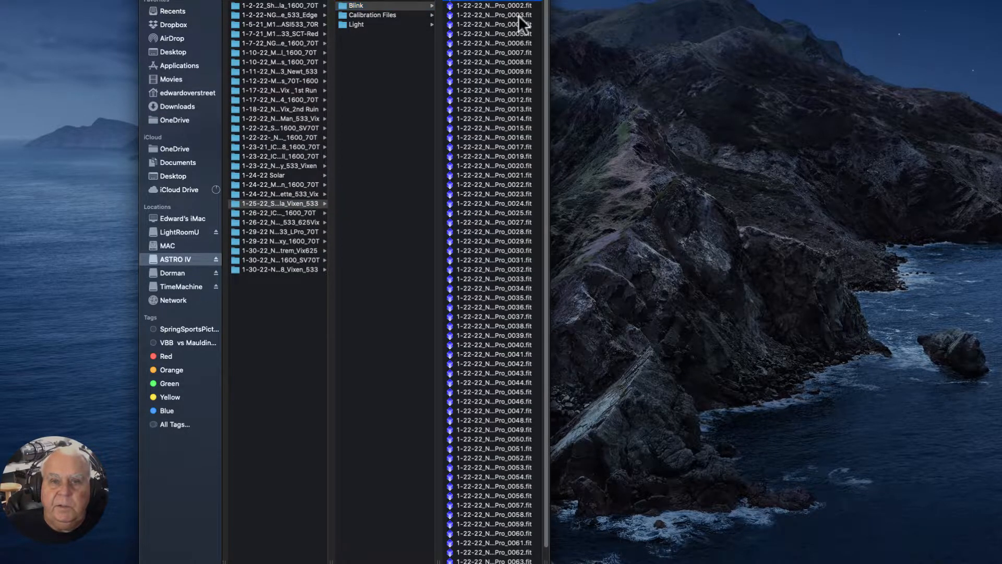
{"action": "scroll", "coordinate": [421, 58], "scroll_direction": "down", "scroll_amount": 1}
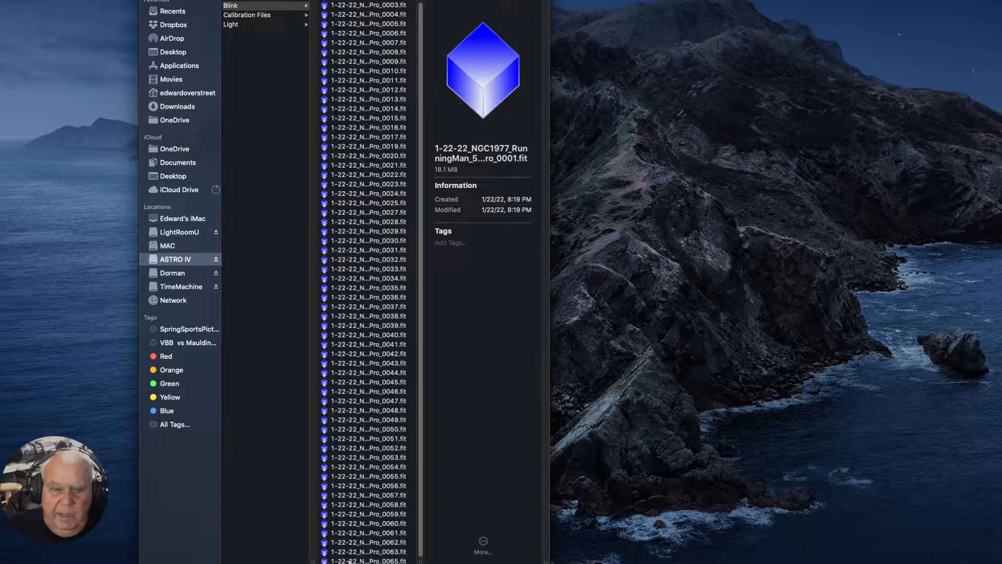
{"action": "key", "text": "super+a"}
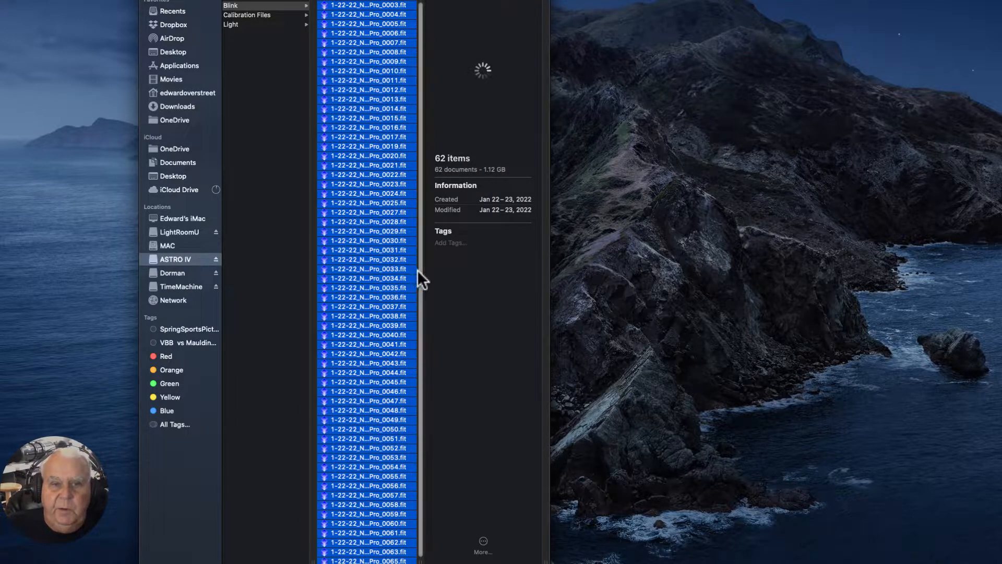
{"action": "scroll", "coordinate": [417, 271], "scroll_direction": "up", "scroll_amount": 1}
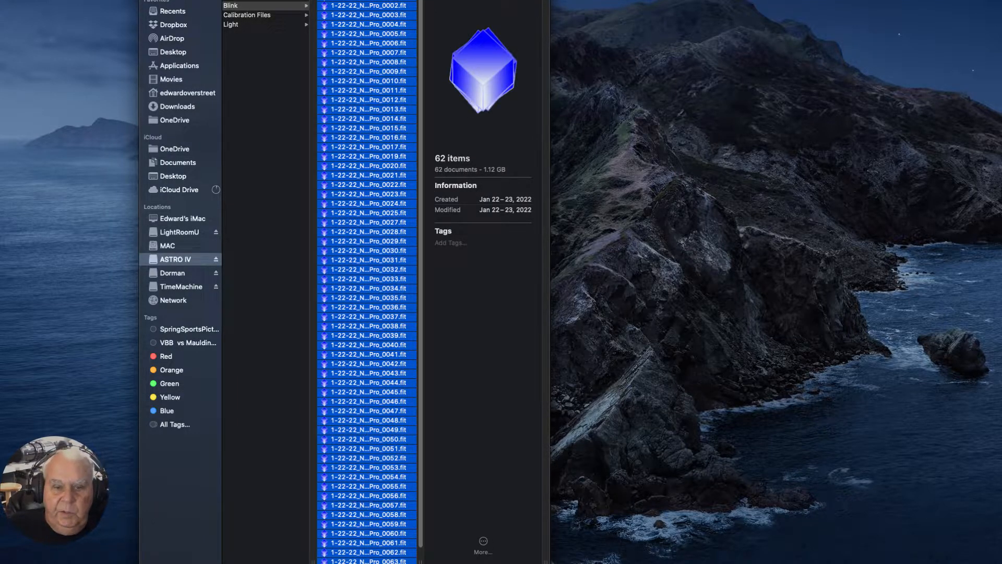
{"action": "left_click_drag", "start_coordinate": [410, 563], "coordinate": [337, 562]}
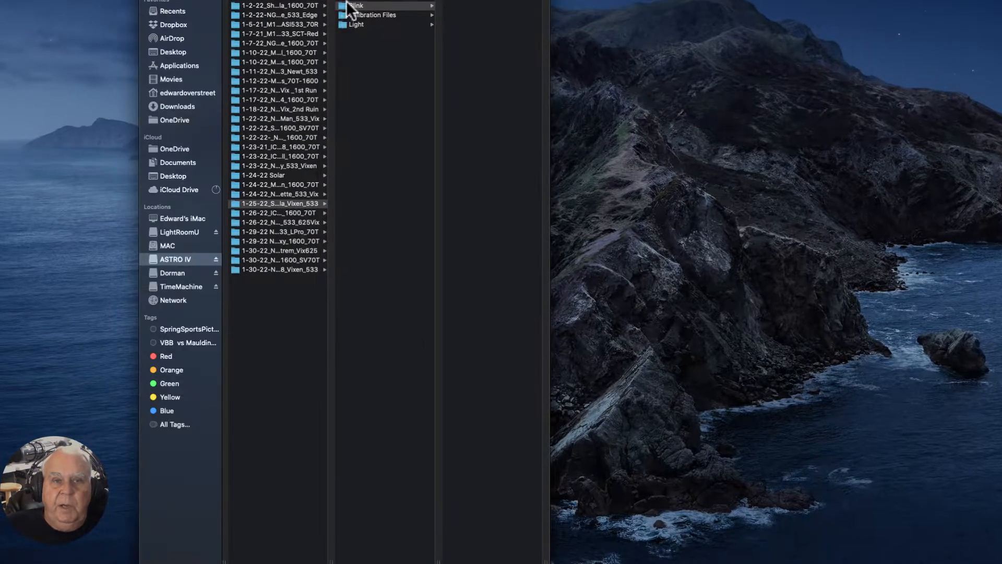
Check the contents of the Blink, Light and Calibration Files folders, including the full name and details of the master flat.
{"action": "left_click", "coordinate": [350, 6]}
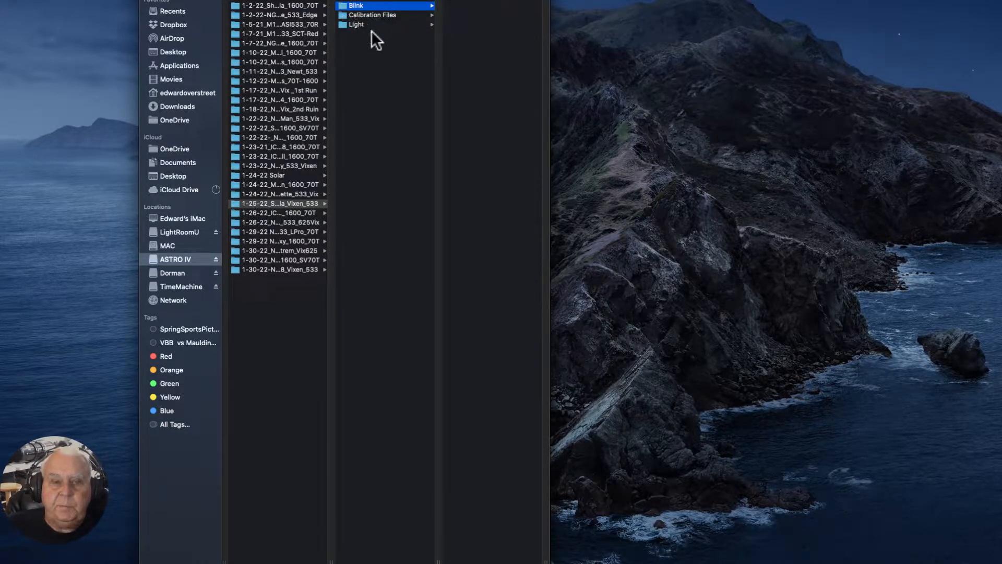
{"action": "left_click", "coordinate": [346, 24]}
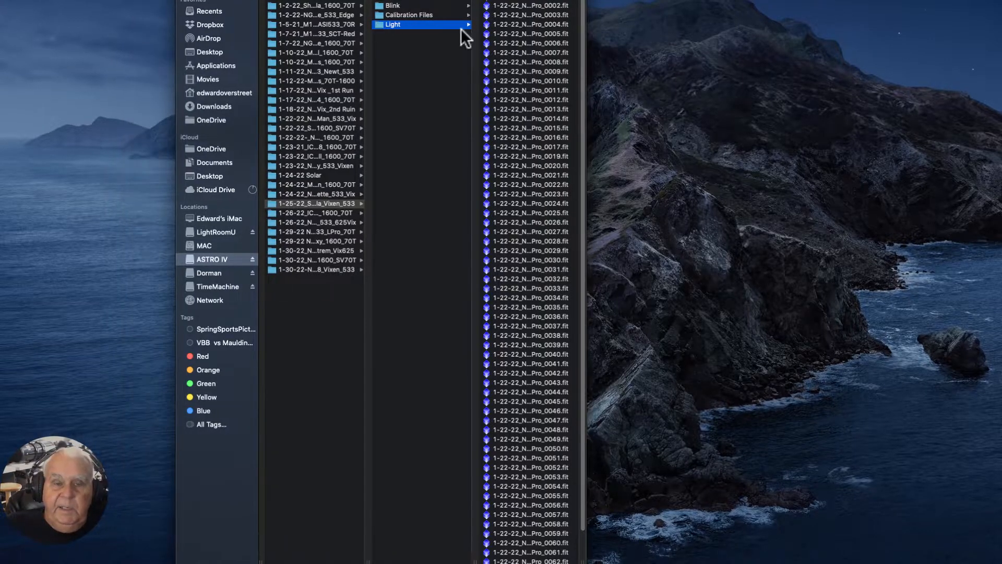
{"action": "left_click", "coordinate": [403, 16]}
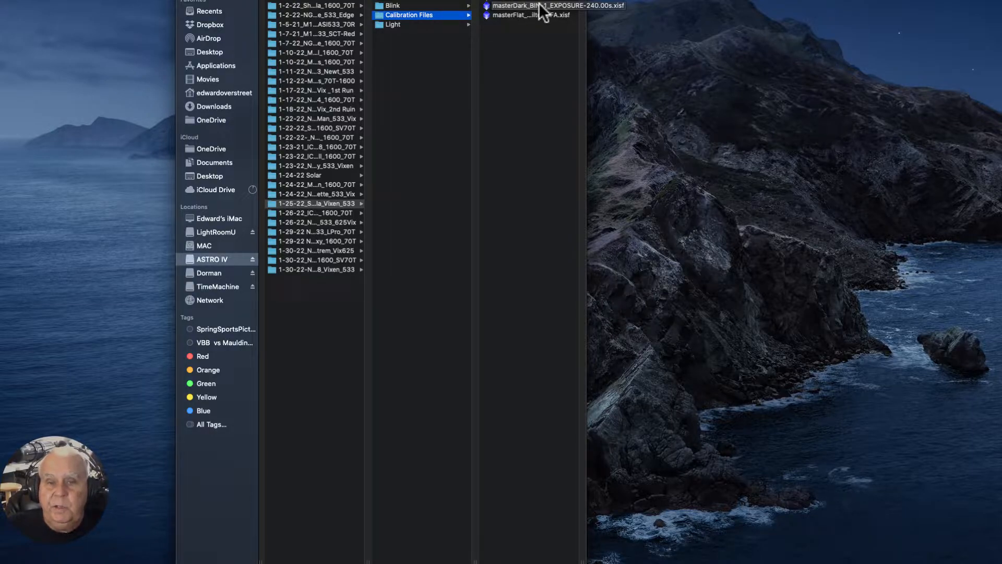
{"action": "left_click", "coordinate": [506, 14]}
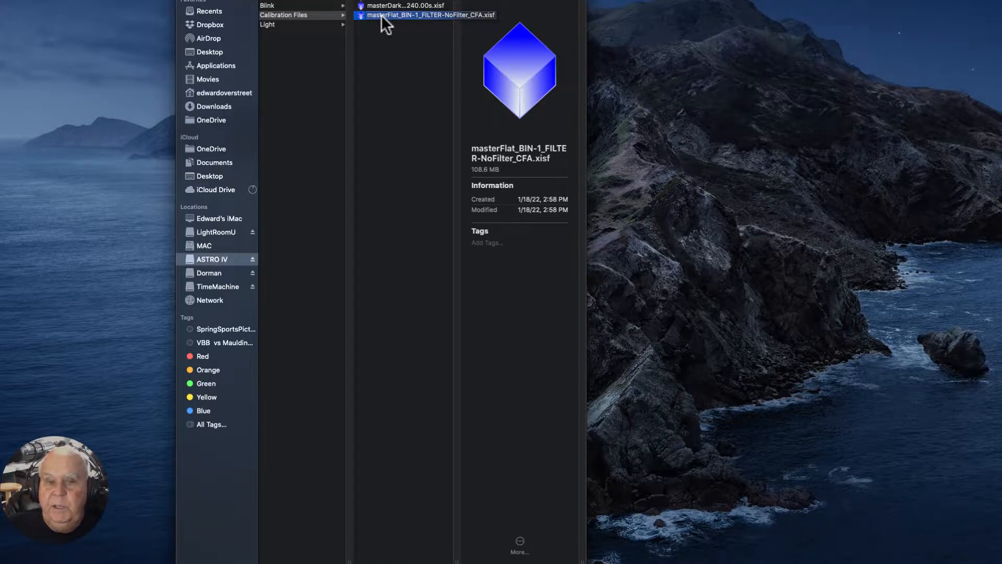
{"action": "left_click", "coordinate": [376, 33]}
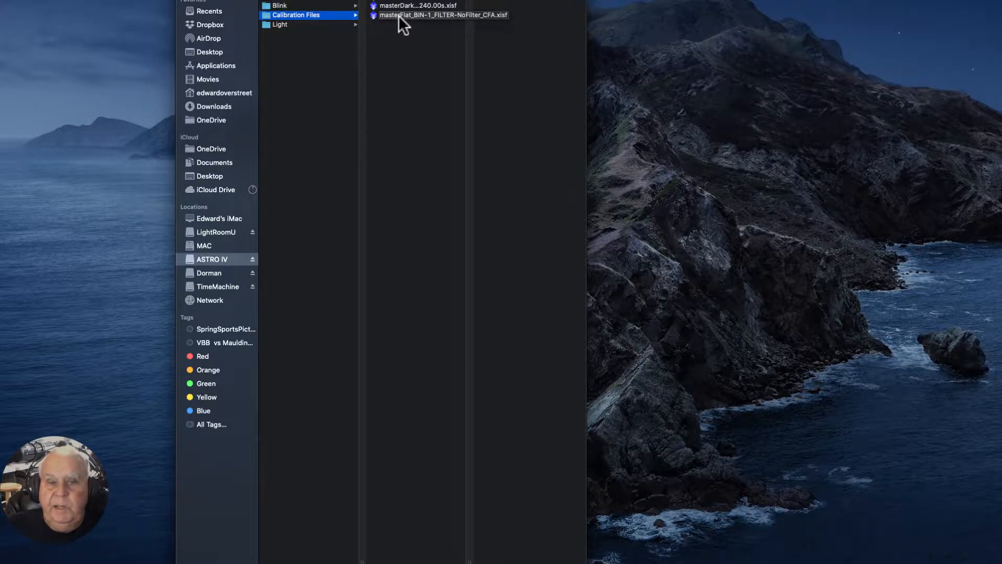
{"action": "left_click", "coordinate": [408, 14]}
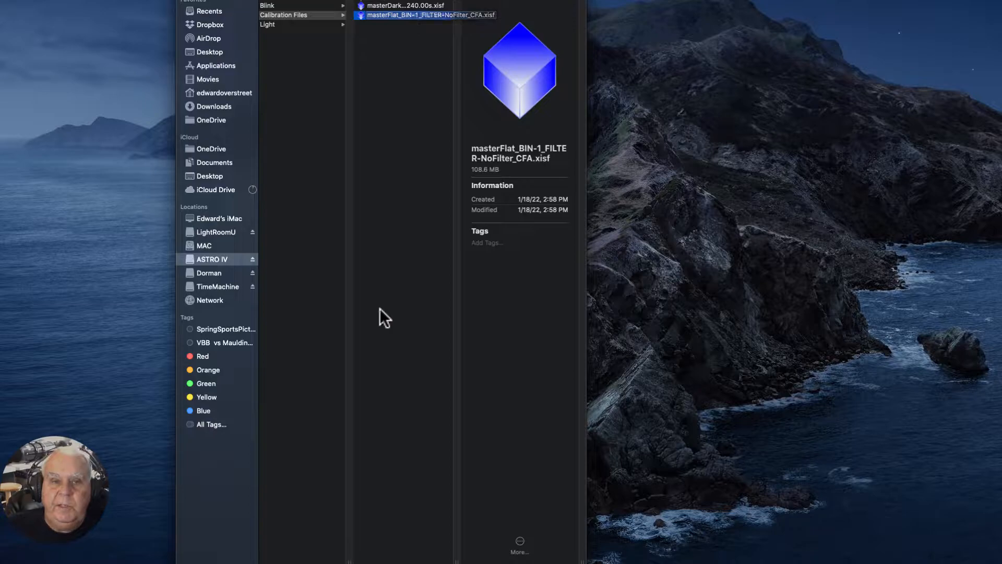
{"action": "left_click_drag", "start_coordinate": [431, 559], "coordinate": [358, 559]}
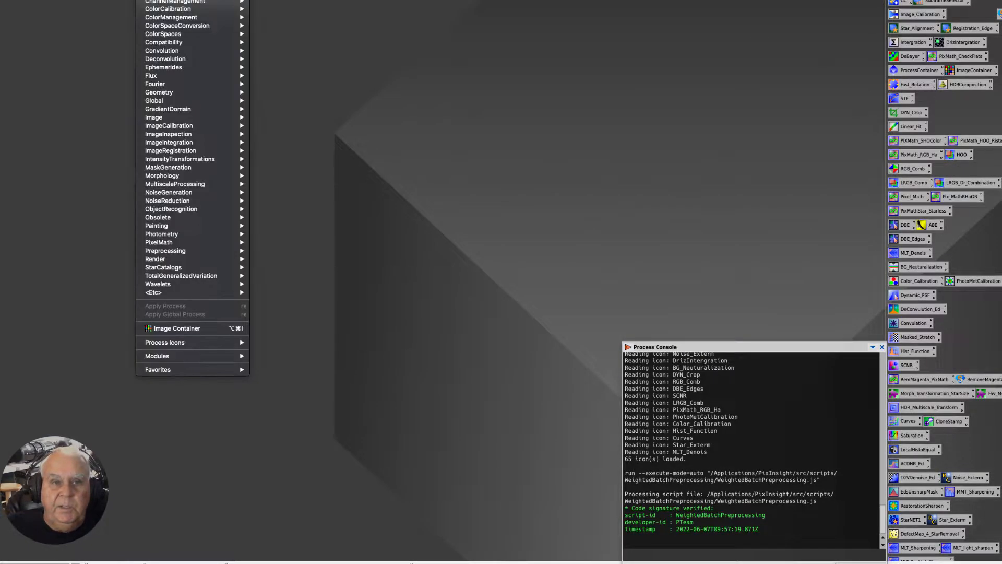
Switch back to PixInsight and open the Blink process.
{"action": "left_click", "coordinate": [270, 107]}
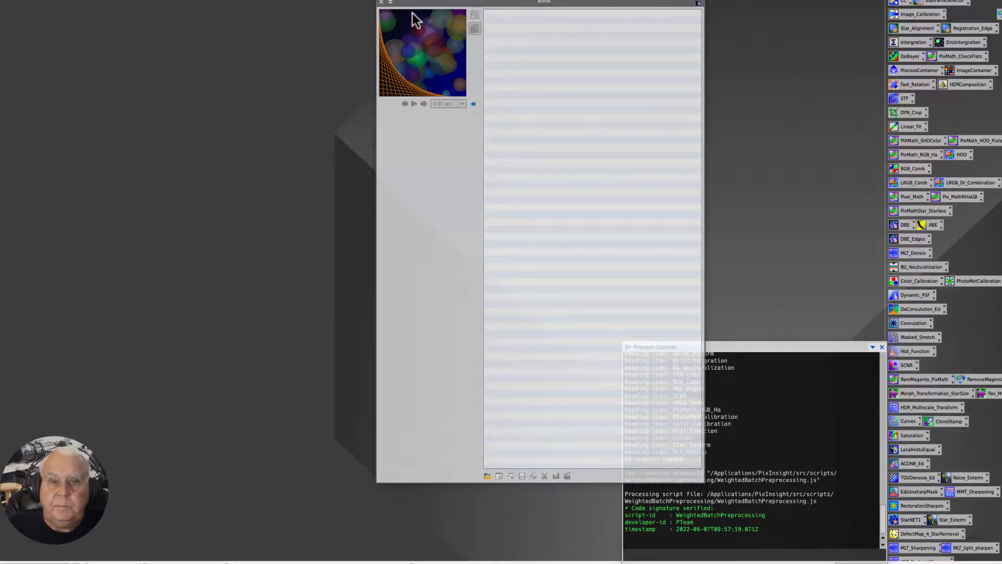
Load all the .fit light frames from the session's Light folder into Blink.
{"action": "left_click_drag", "start_coordinate": [413, 3], "coordinate": [285, 4]}
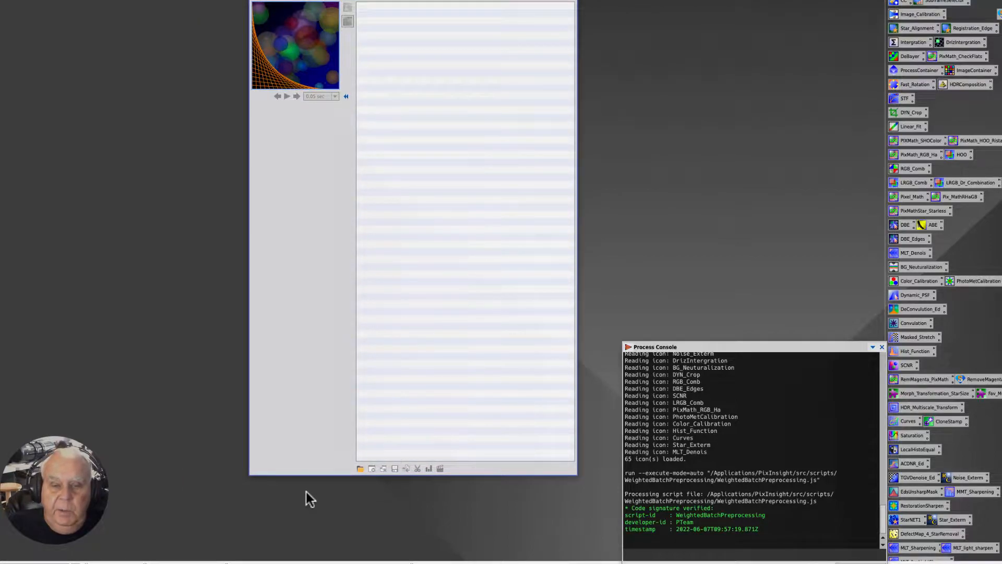
{"action": "left_click", "coordinate": [360, 470]}
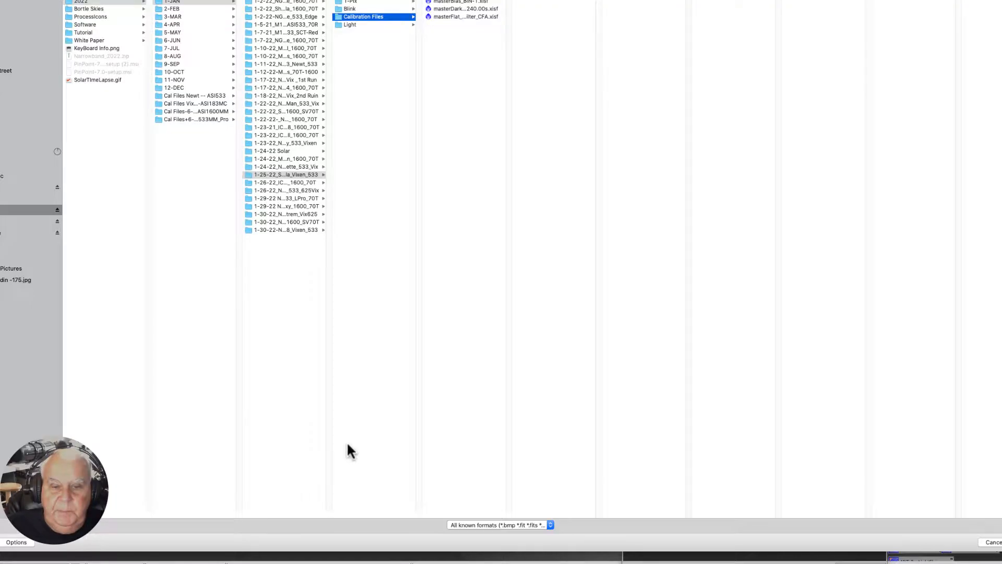
{"action": "left_click", "coordinate": [359, 25]}
{"action": "left_click", "coordinate": [461, 3]}
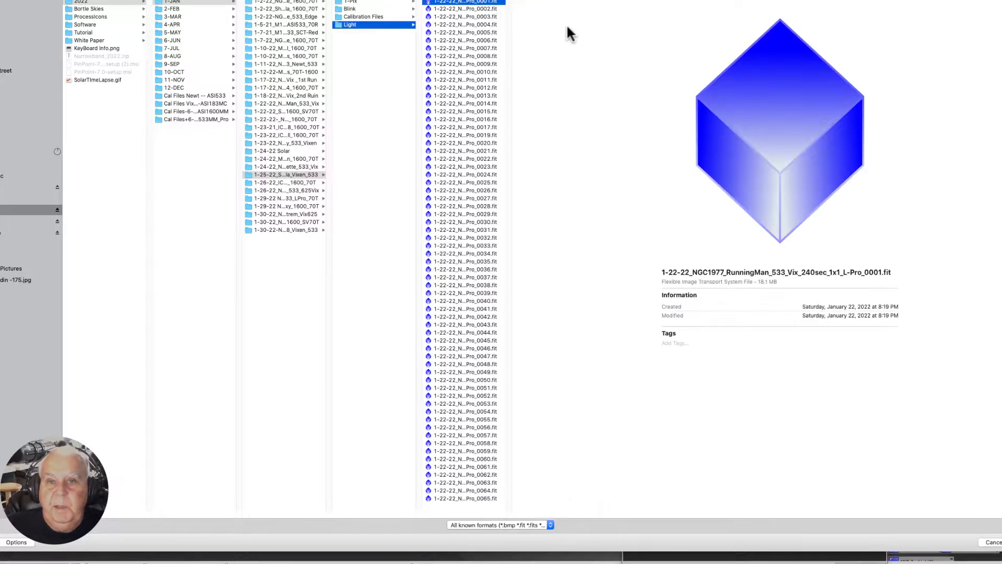
{"action": "left_click", "coordinate": [477, 496], "text": "shift"}
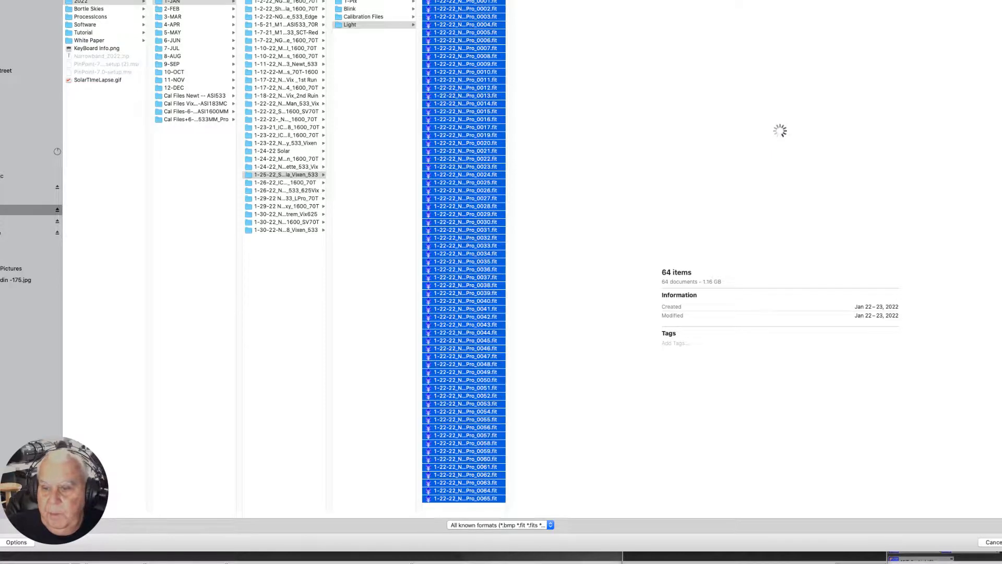
{"action": "key", "text": "Return"}
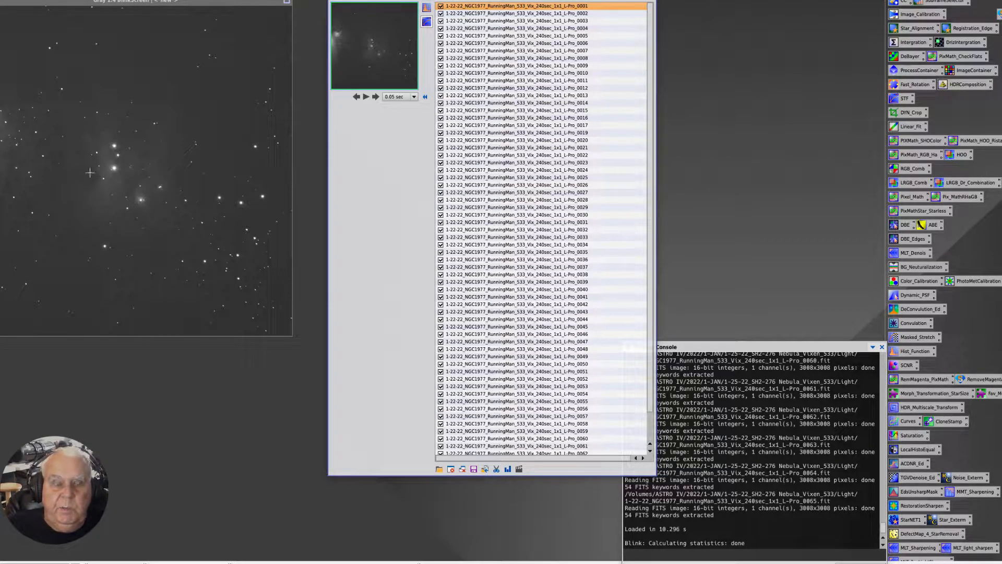
Apply the automatic histogram stretch to the blink images and set the animation delay to 0.50 sec.
{"action": "left_click", "coordinate": [125, 174]}
{"action": "scroll", "coordinate": [123, 183], "scroll_direction": "up", "scroll_amount": 2}
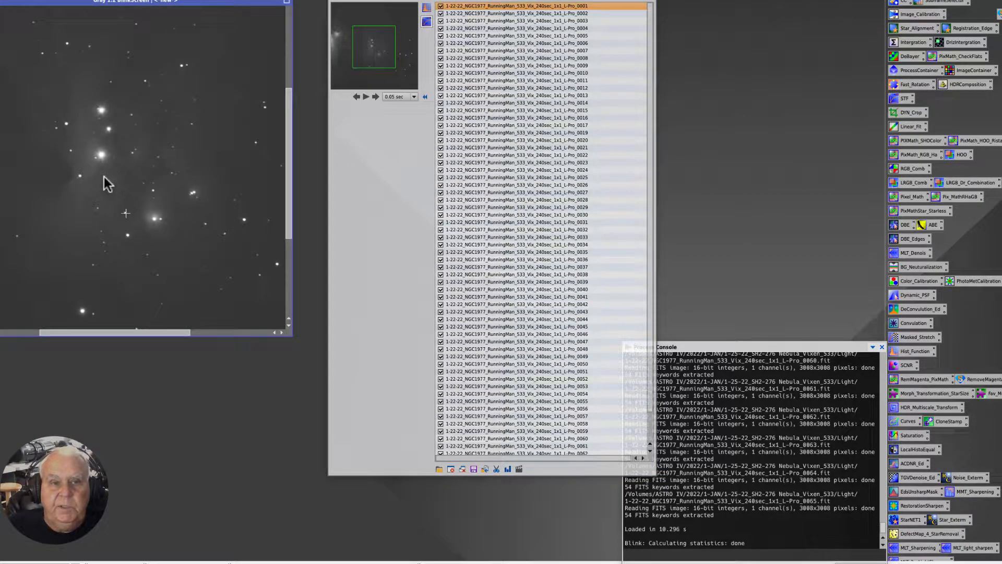
{"action": "scroll", "coordinate": [132, 212], "scroll_direction": "down", "scroll_amount": 2}
{"action": "scroll", "coordinate": [135, 214], "scroll_direction": "down", "scroll_amount": 1}
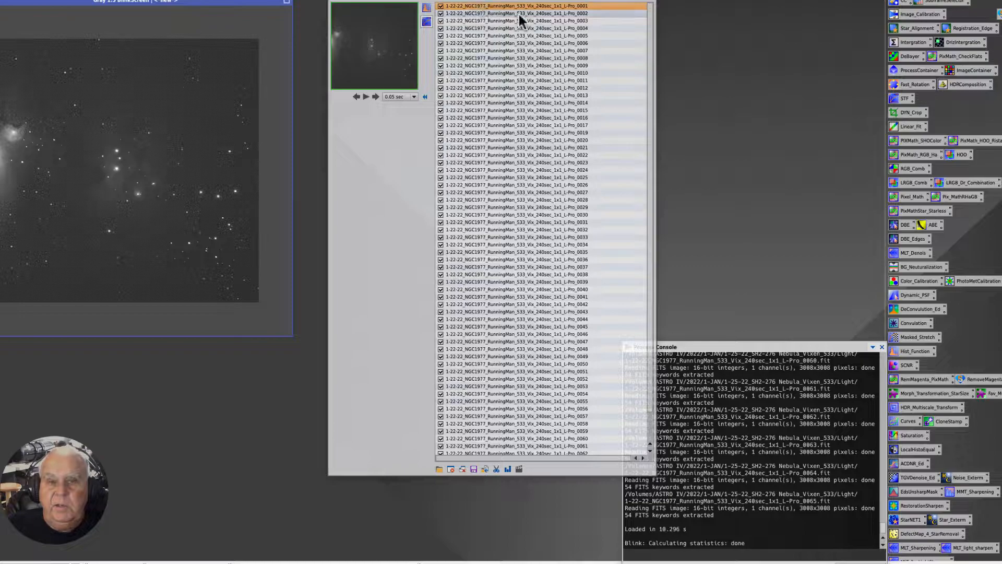
{"action": "left_click", "coordinate": [427, 9]}
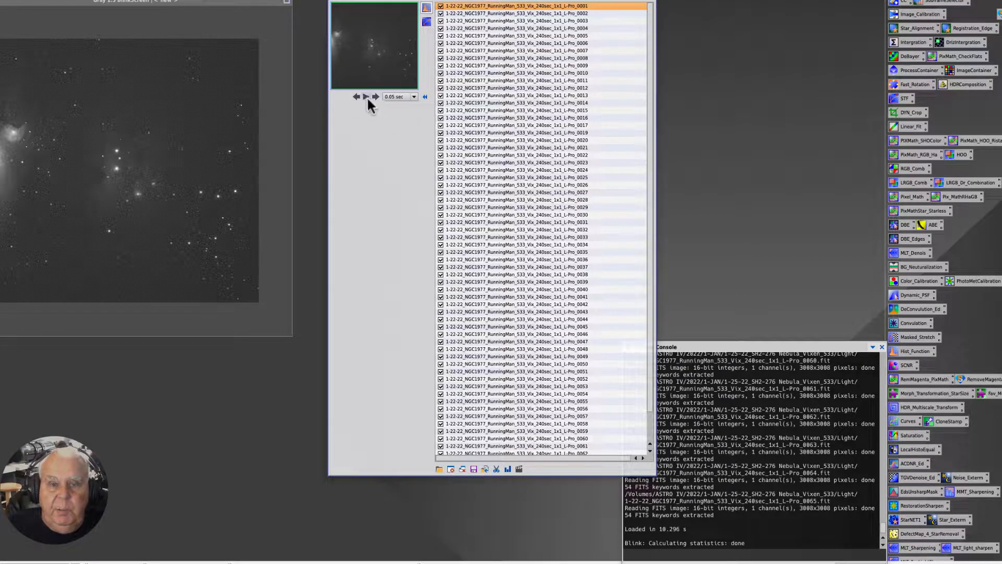
{"action": "left_click", "coordinate": [414, 96]}
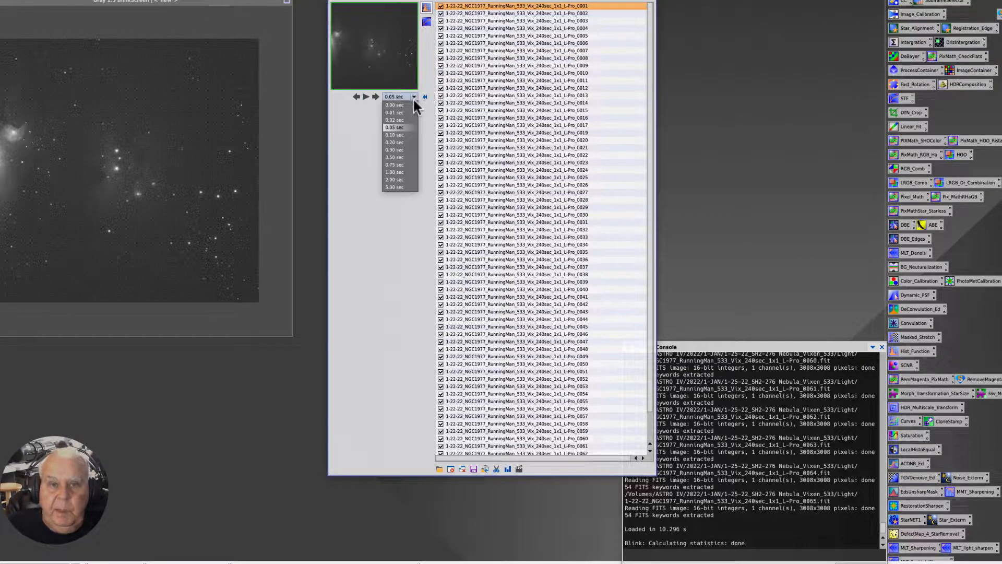
{"action": "left_click", "coordinate": [390, 157]}
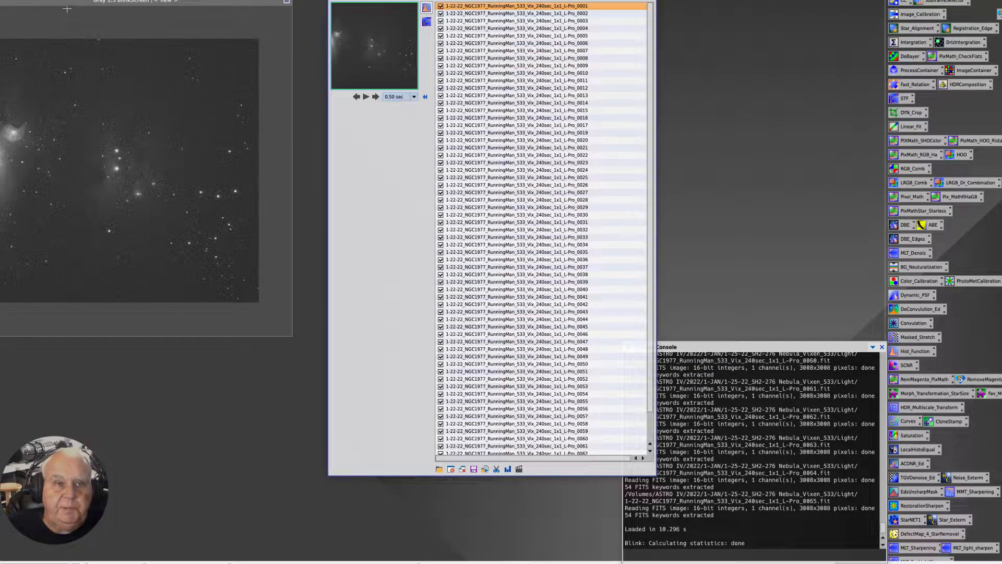
Place the enlarged BlinkScreen preview beside the Blink window and briefly play the frame sequence.
{"action": "left_click_drag", "start_coordinate": [68, 9], "coordinate": [83, 9]}
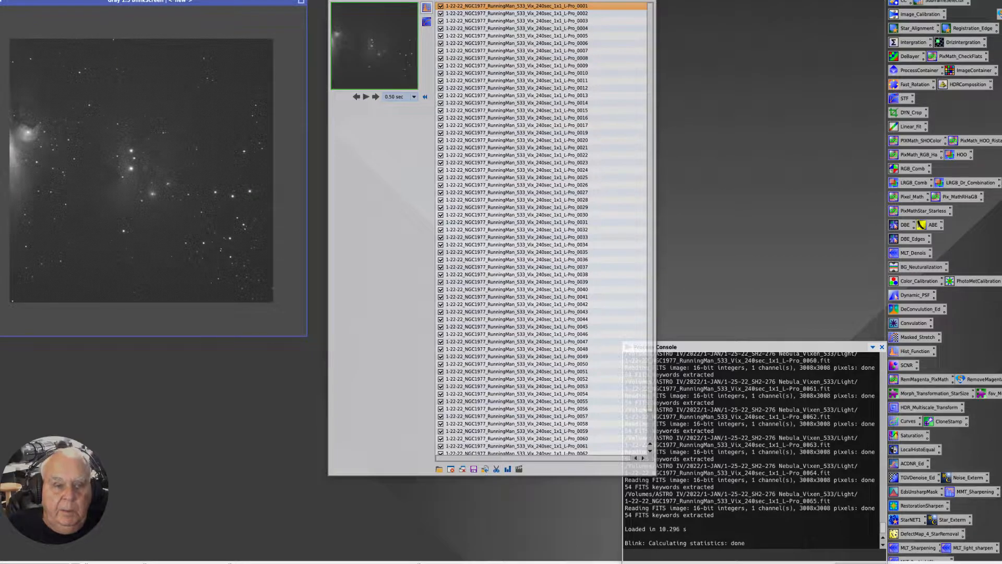
{"action": "key", "text": "super+0"}
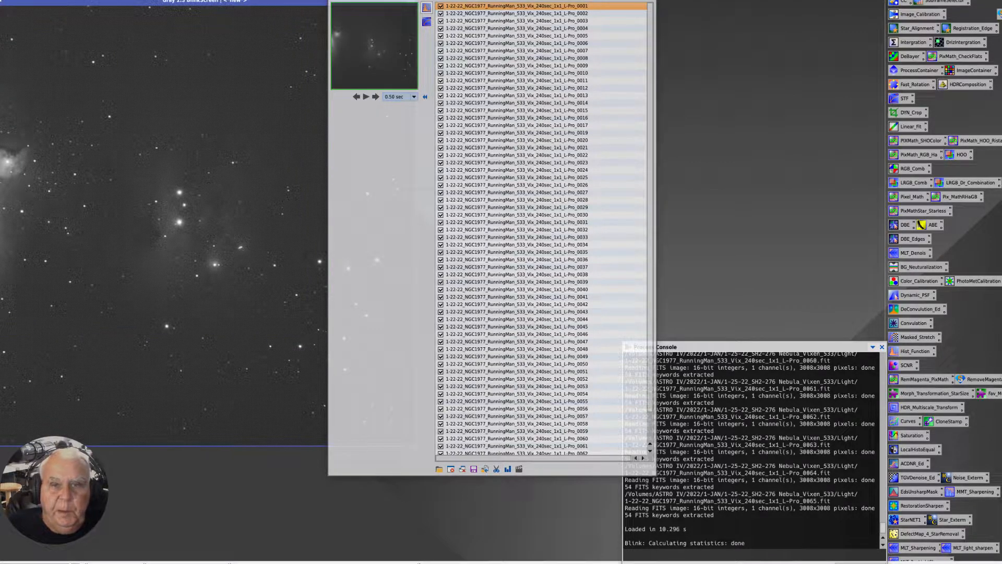
{"action": "left_click_drag", "start_coordinate": [443, 2], "coordinate": [543, 2]}
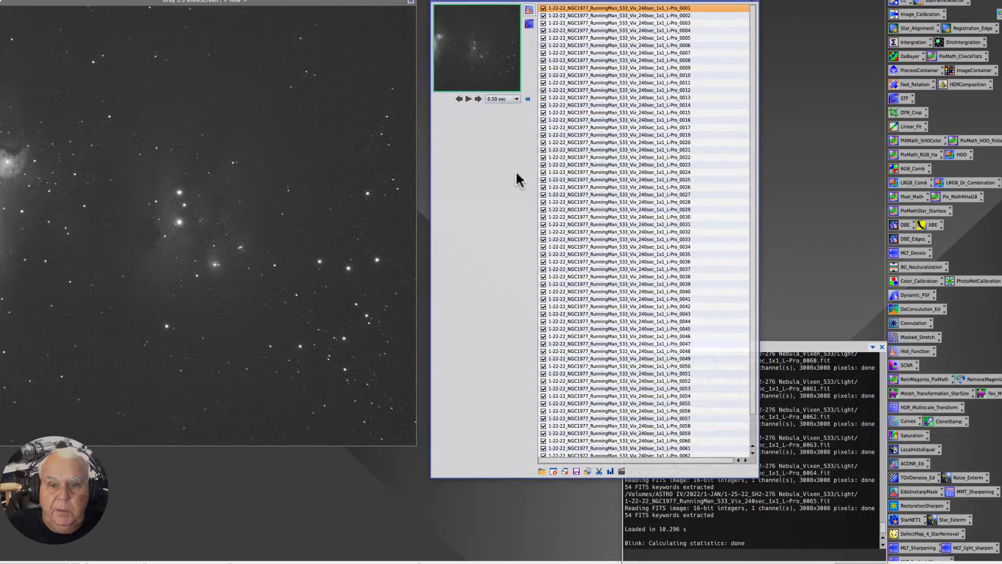
{"action": "left_click", "coordinate": [468, 98]}
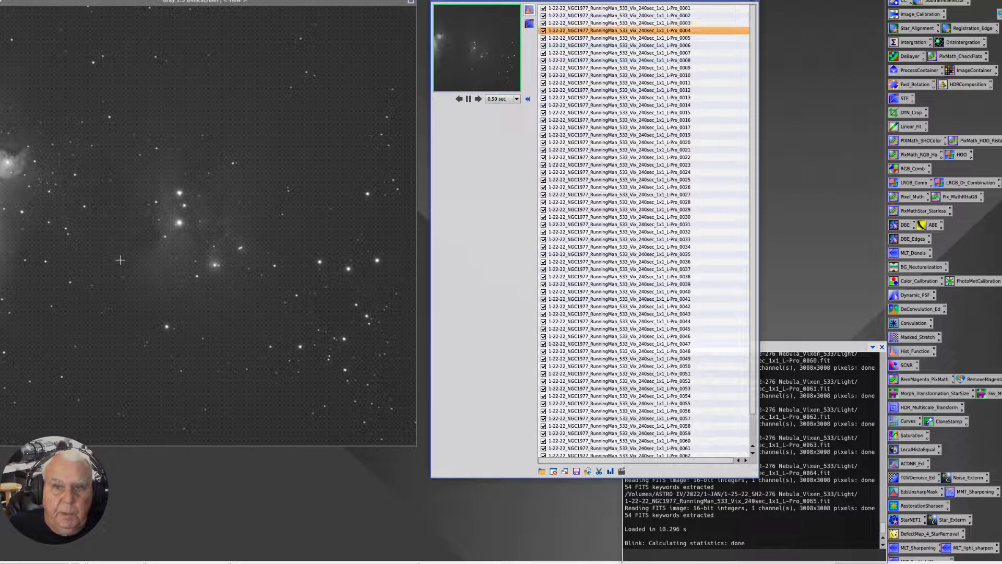
{"action": "left_click", "coordinate": [470, 99]}
Inspect the star shapes around the nebula close up, stepping frame by frame from 0001 to 0026.
{"action": "left_click", "coordinate": [572, 8]}
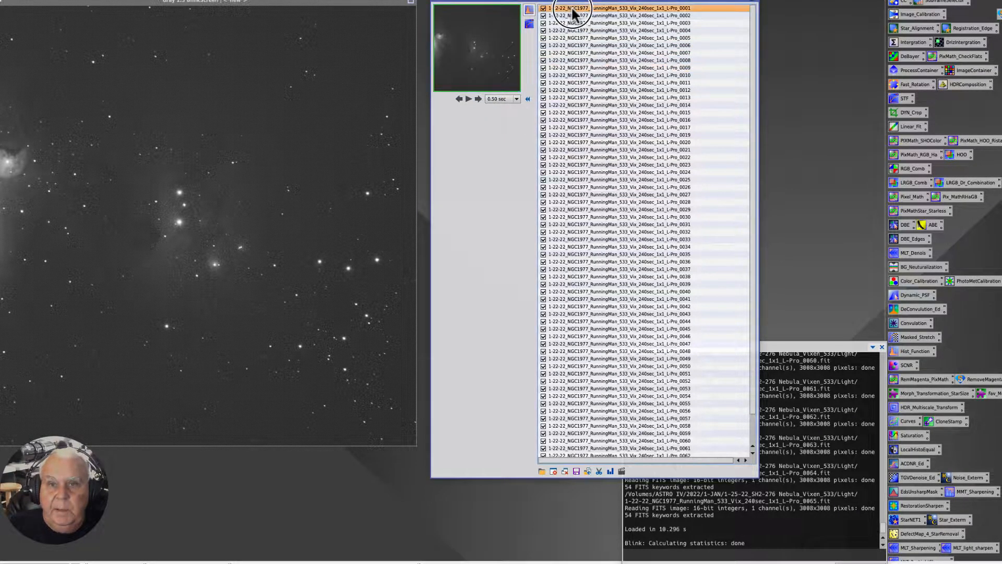
{"action": "scroll", "coordinate": [146, 272], "scroll_direction": "up", "scroll_amount": 2}
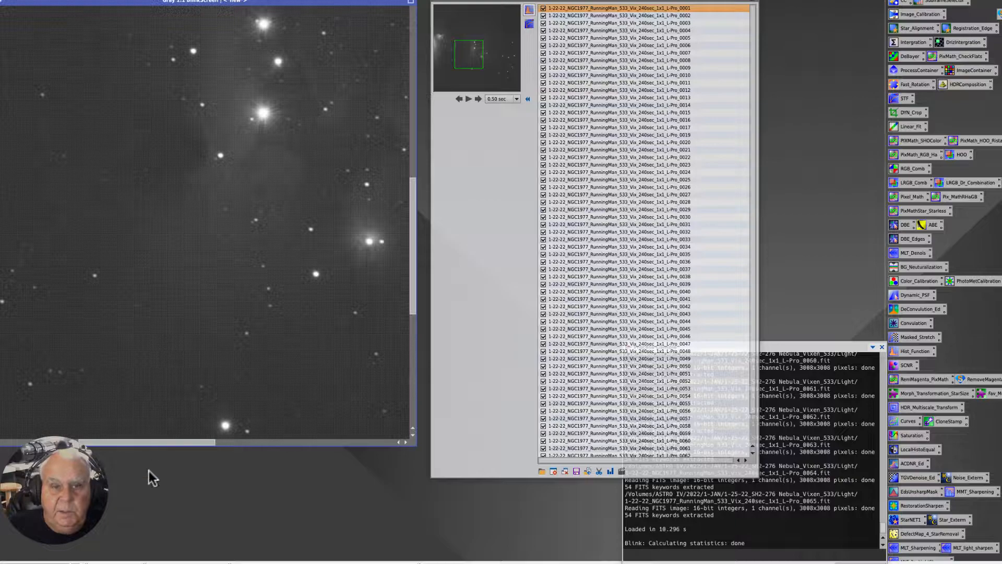
{"action": "left_click_drag", "start_coordinate": [160, 441], "coordinate": [191, 441]}
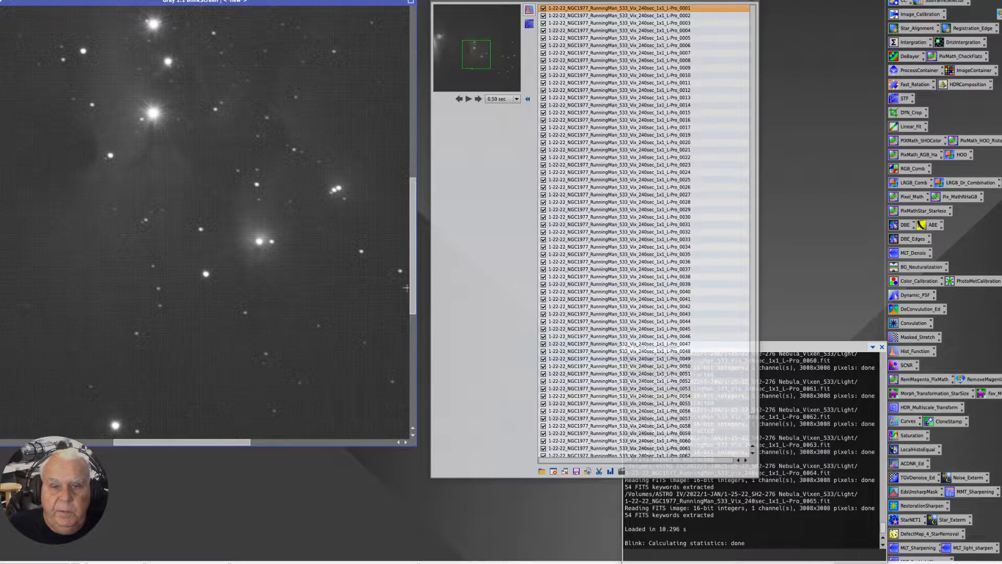
{"action": "left_click_drag", "start_coordinate": [411, 293], "coordinate": [423, 250]}
{"action": "scroll", "coordinate": [239, 294], "scroll_direction": "up", "scroll_amount": 1}
{"action": "scroll", "coordinate": [237, 295], "scroll_direction": "down", "scroll_amount": 1}
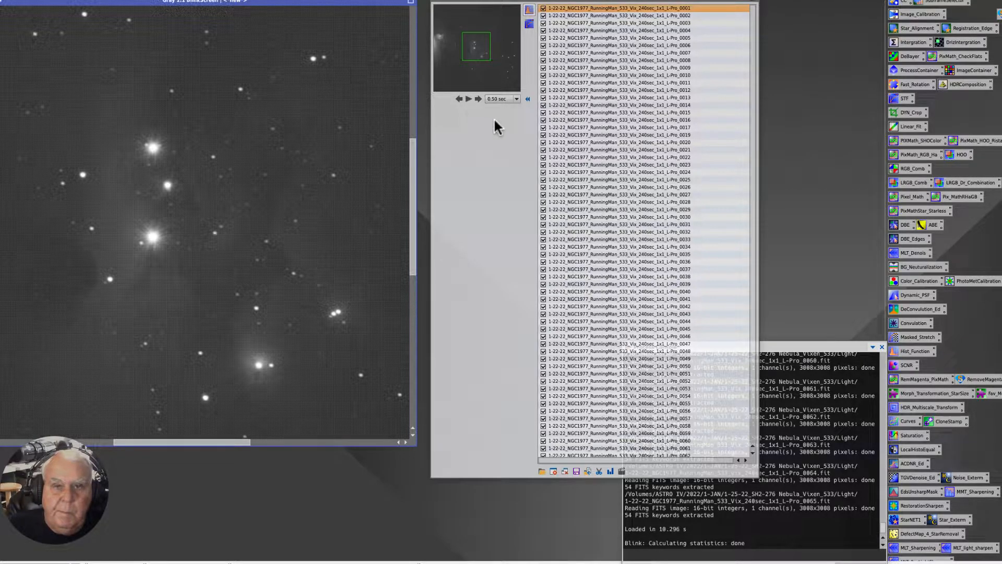
{"action": "left_click", "coordinate": [478, 98]}
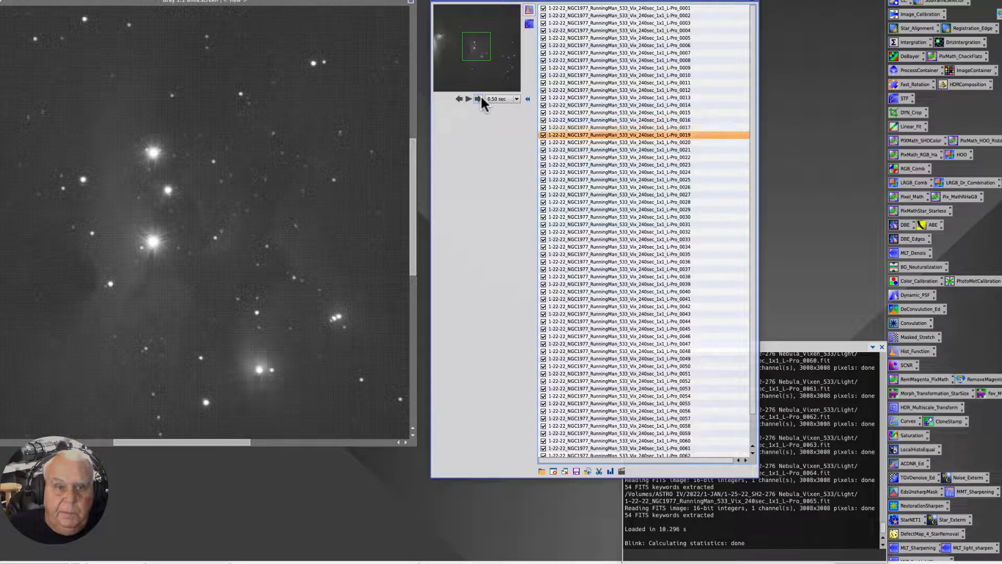
{"action": "left_click", "coordinate": [479, 99]}
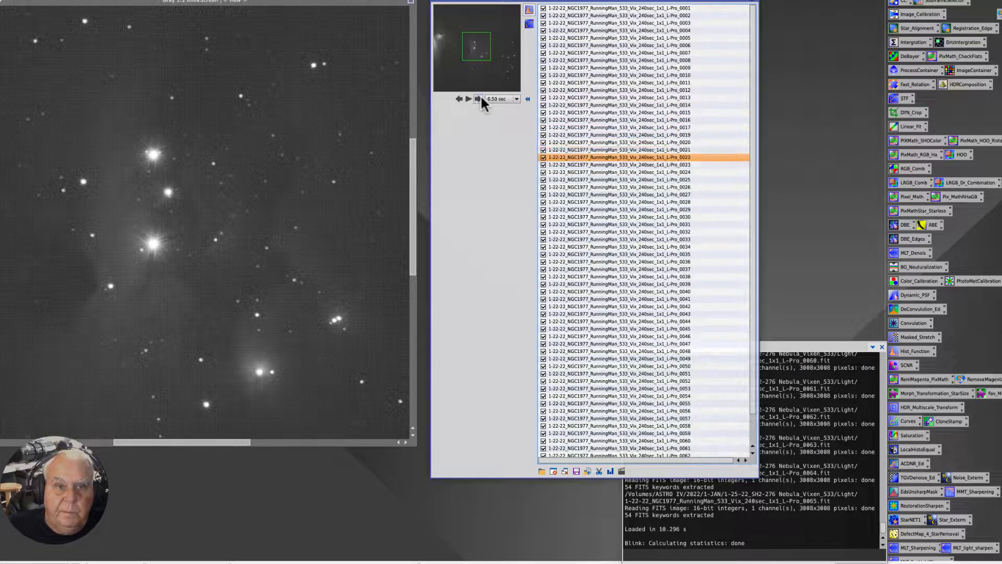
{"action": "left_click", "coordinate": [478, 98]}
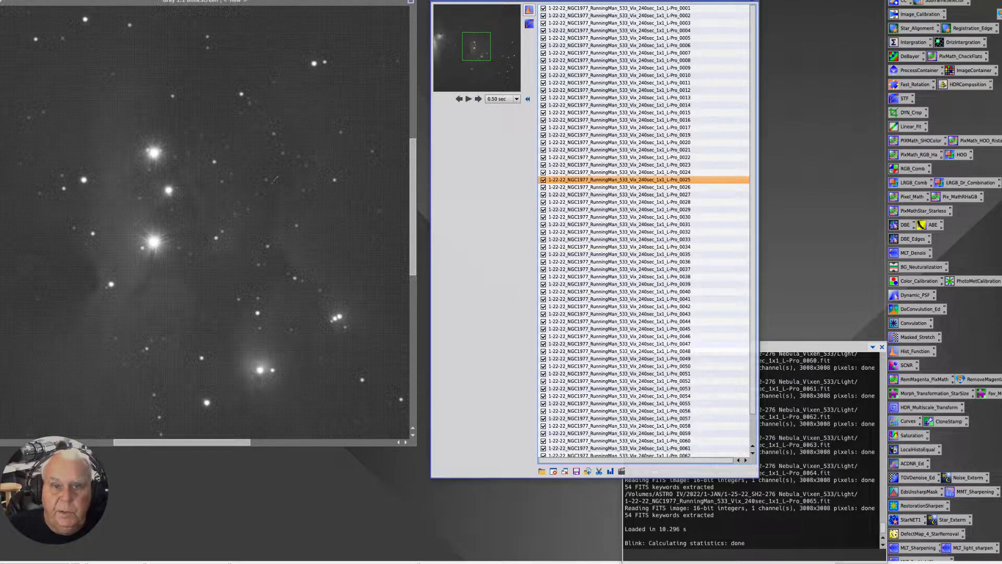
{"action": "left_click", "coordinate": [478, 99]}
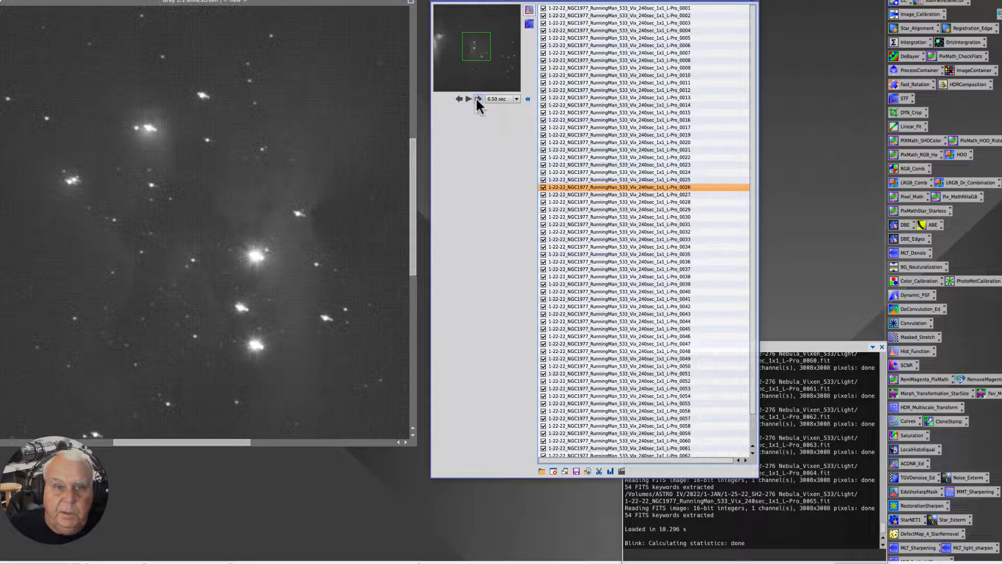
Exclude frame 0026 from the blink sequence to step through its neighbouring frames, and include it again.
{"action": "left_click", "coordinate": [543, 188]}
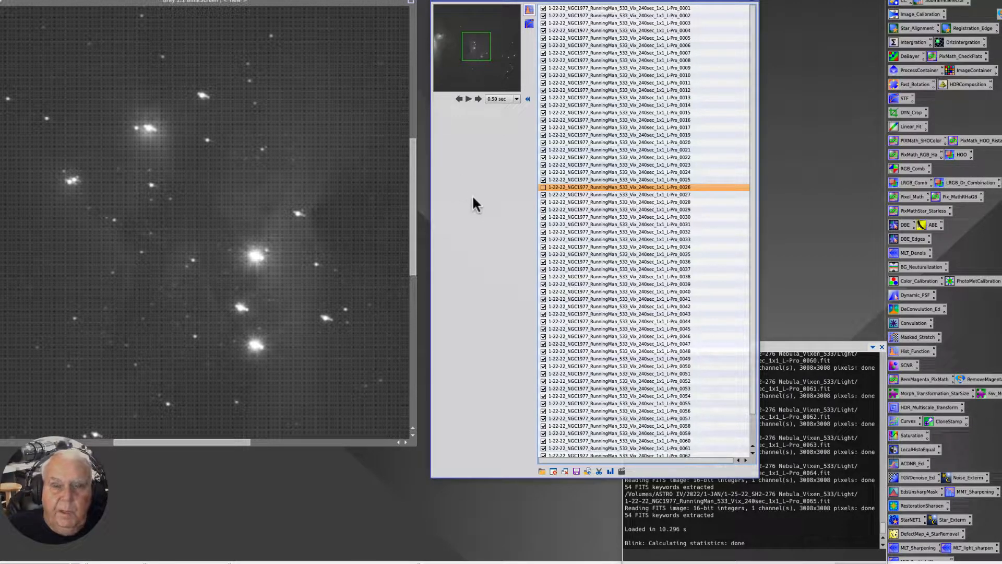
{"action": "left_click", "coordinate": [479, 99]}
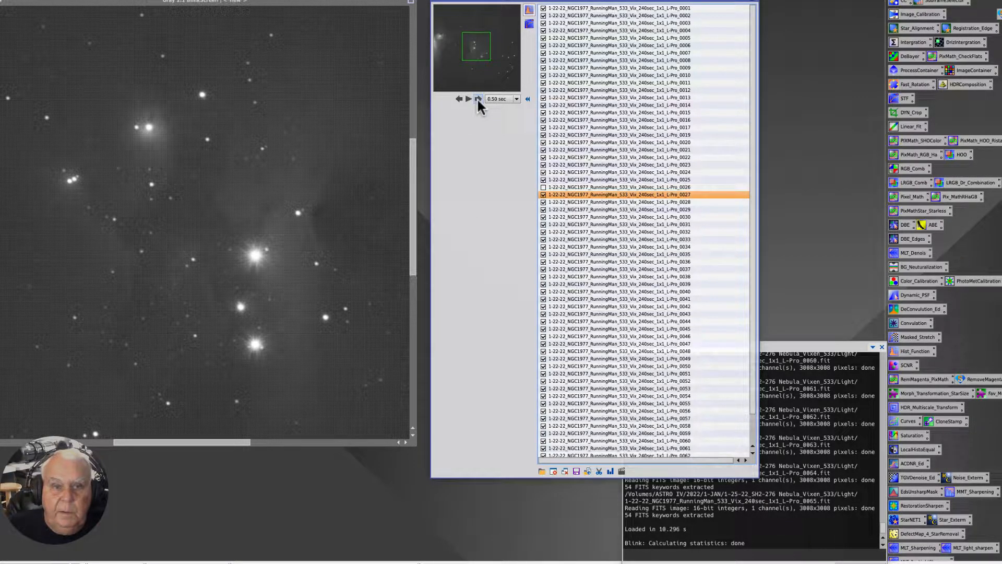
{"action": "left_click", "coordinate": [458, 98]}
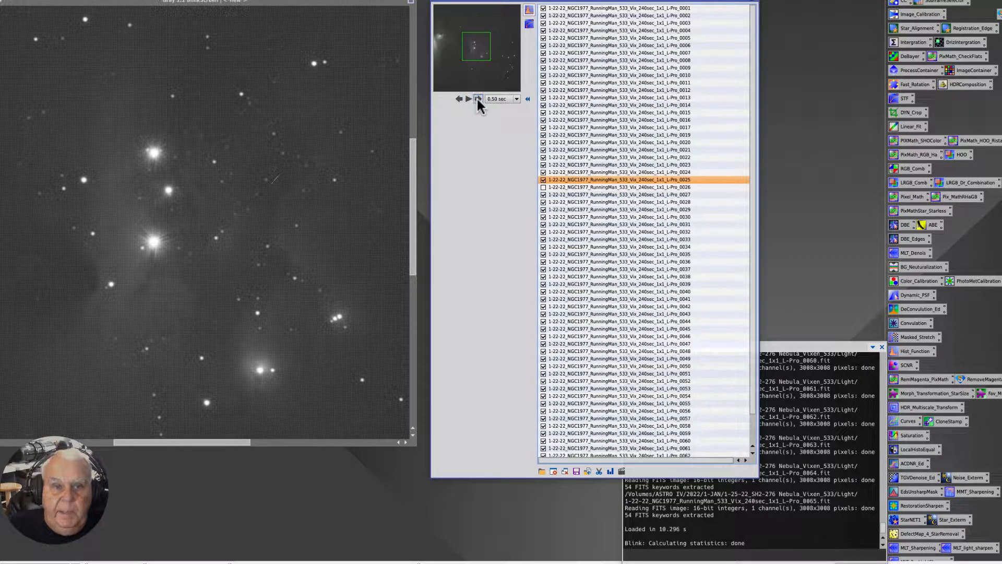
{"action": "left_click", "coordinate": [478, 99]}
{"action": "left_click", "coordinate": [458, 99]}
{"action": "left_click", "coordinate": [459, 99]}
{"action": "left_click", "coordinate": [458, 98]}
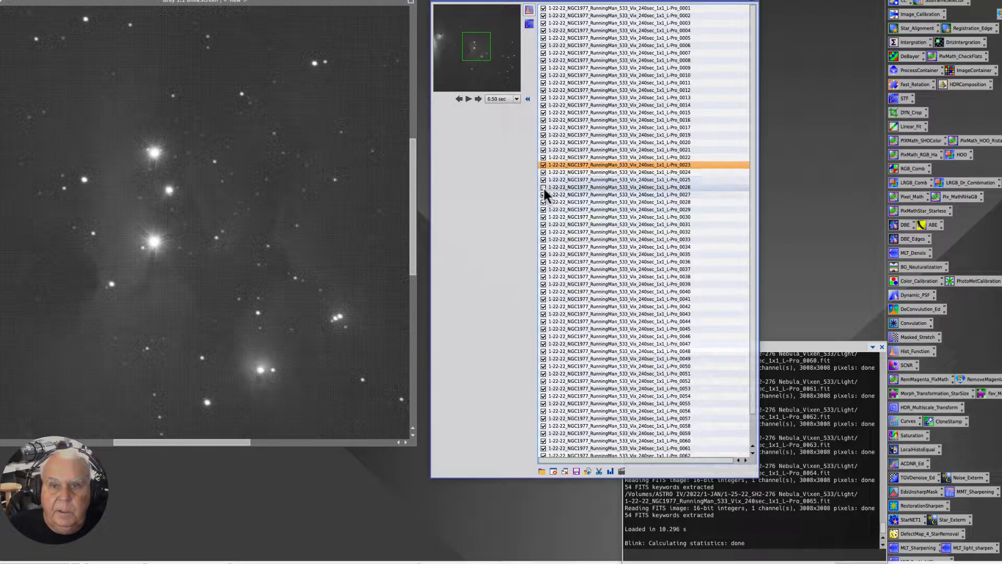
{"action": "left_click", "coordinate": [544, 187]}
Compare frame 0026 with frames 0023 to 0025 for orientation and star shape, both close up and in the whole-image view.
{"action": "left_click", "coordinate": [479, 97]}
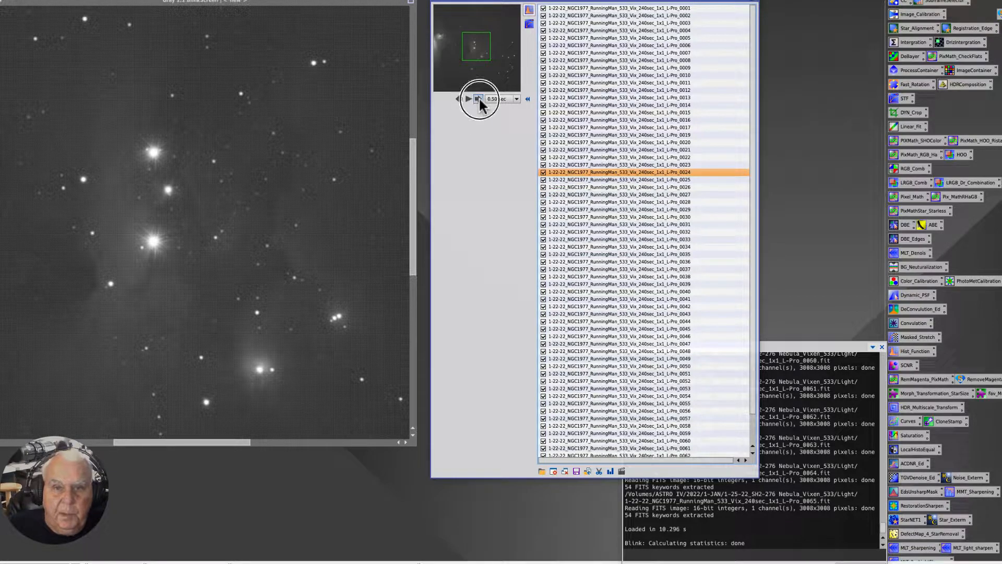
{"action": "left_click", "coordinate": [478, 98]}
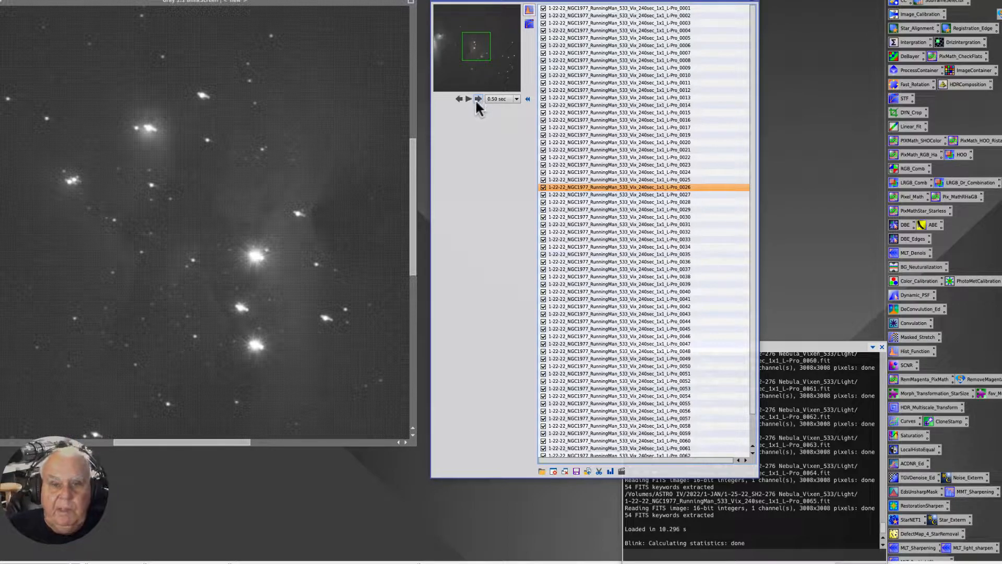
{"action": "left_click", "coordinate": [458, 99]}
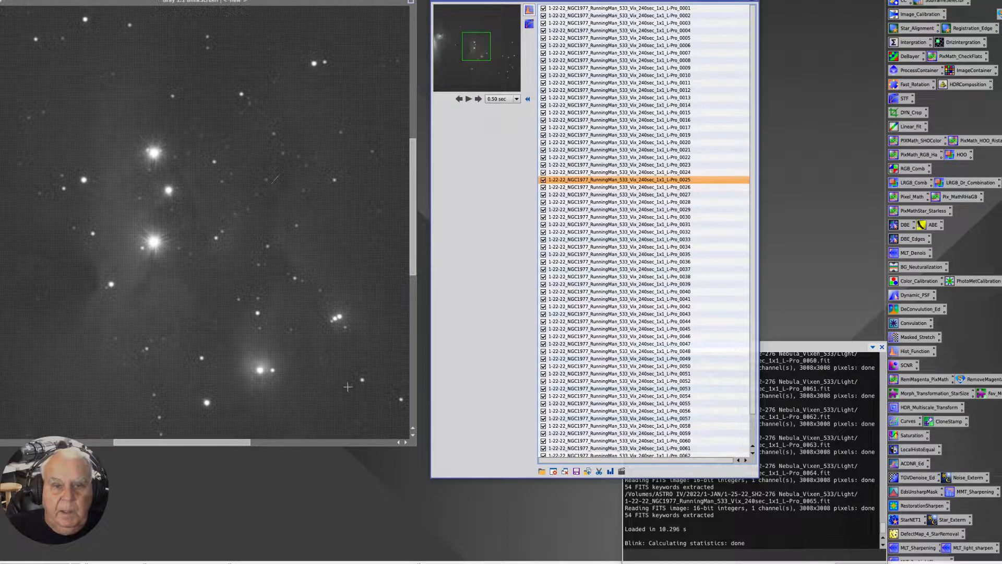
{"action": "scroll", "coordinate": [338, 293], "scroll_direction": "down", "scroll_amount": 2}
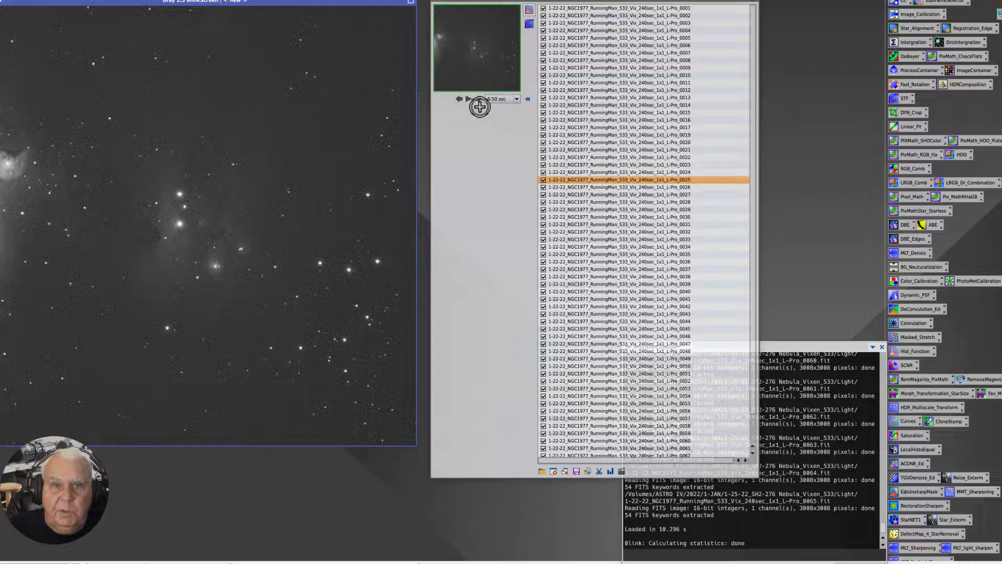
{"action": "left_click", "coordinate": [459, 98]}
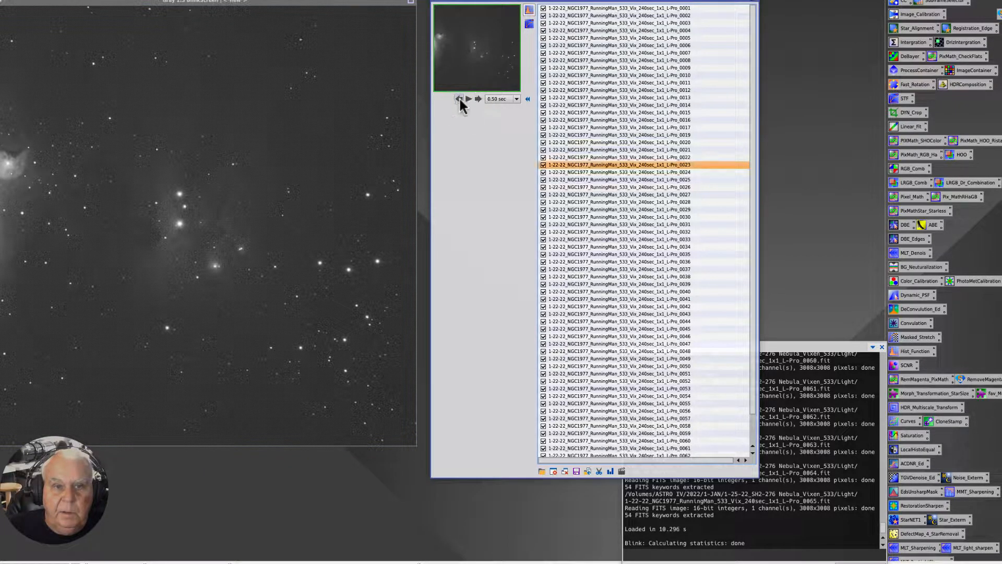
{"action": "left_click", "coordinate": [477, 99]}
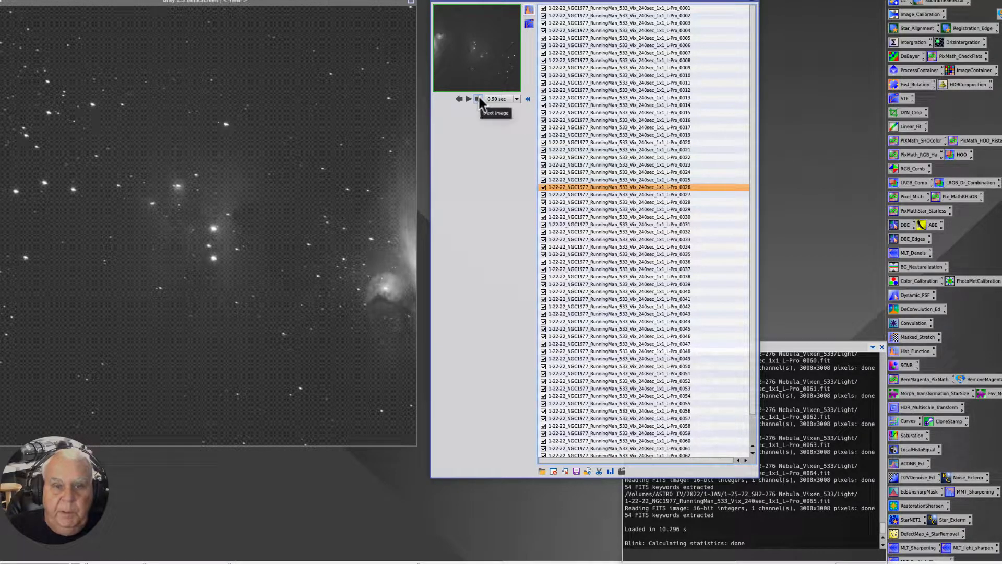
{"action": "left_click", "coordinate": [459, 98]}
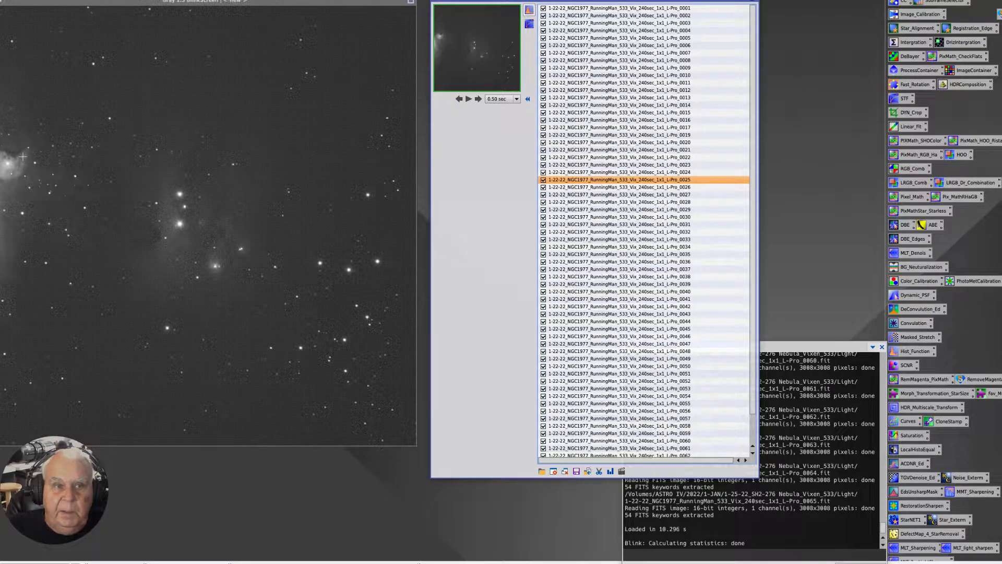
{"action": "left_click", "coordinate": [478, 99]}
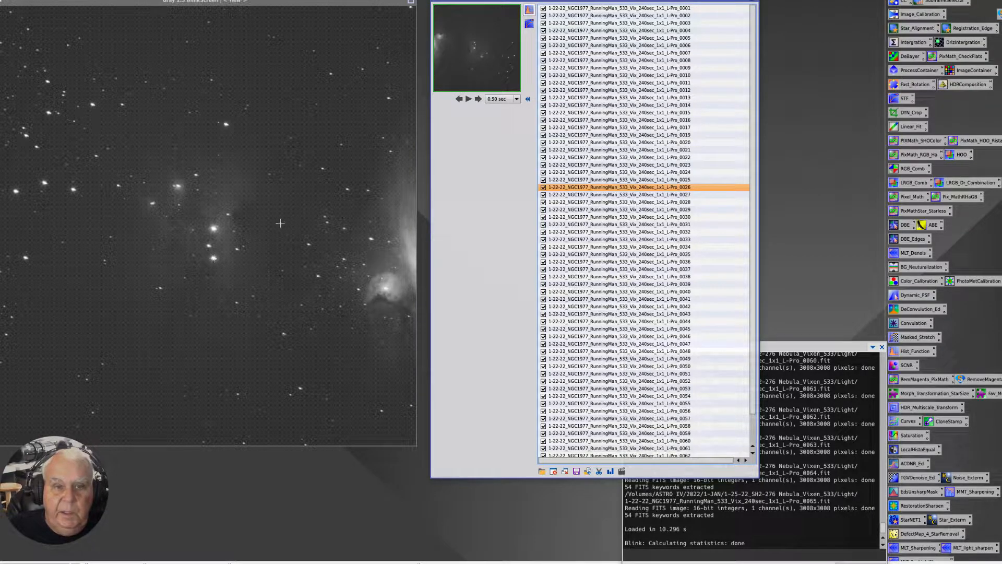
{"action": "scroll", "coordinate": [288, 223], "scroll_direction": "up", "scroll_amount": 1}
{"action": "scroll", "coordinate": [288, 222], "scroll_direction": "up", "scroll_amount": 1}
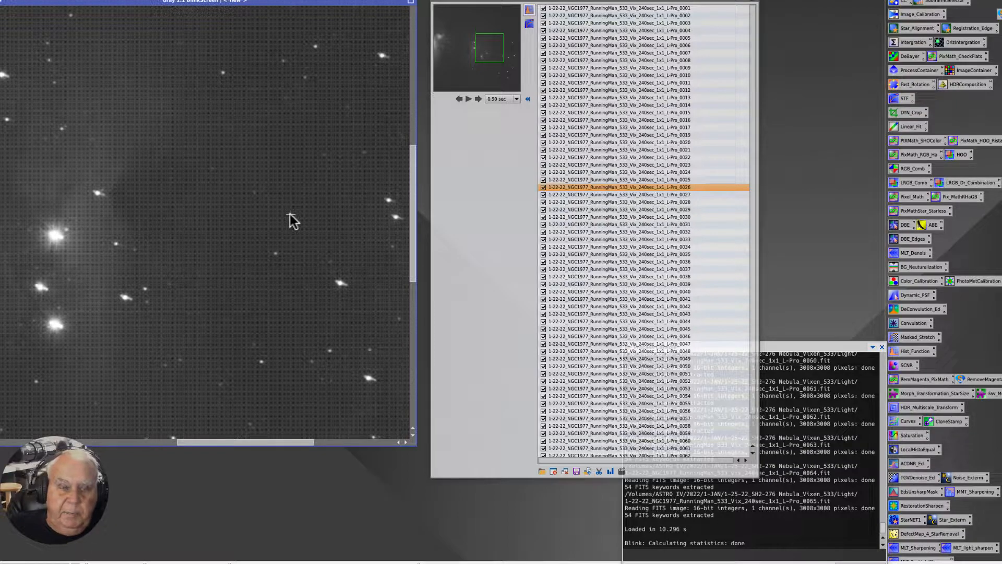
Exclude frame 0026 from the blink sequence and step through frames 0027 to 0053, checking the star shapes close up.
{"action": "left_click", "coordinate": [543, 187]}
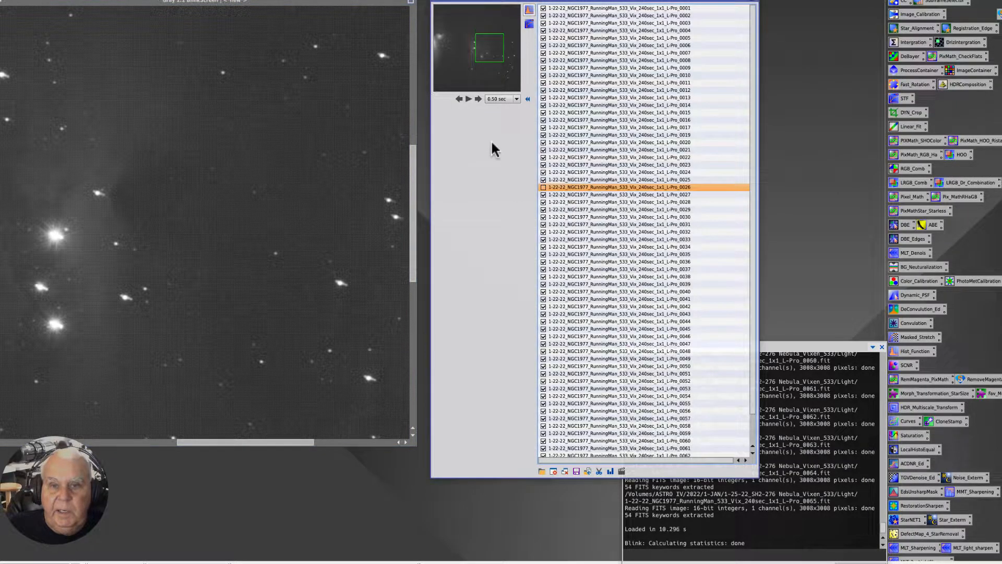
{"action": "left_click", "coordinate": [478, 98]}
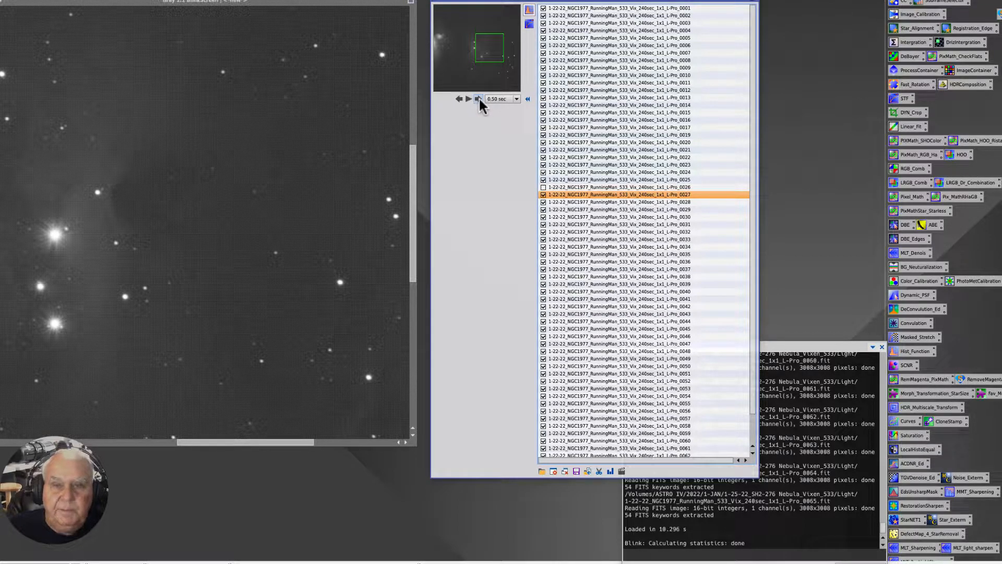
{"action": "left_click", "coordinate": [479, 99]}
{"action": "left_click", "coordinate": [479, 99]}
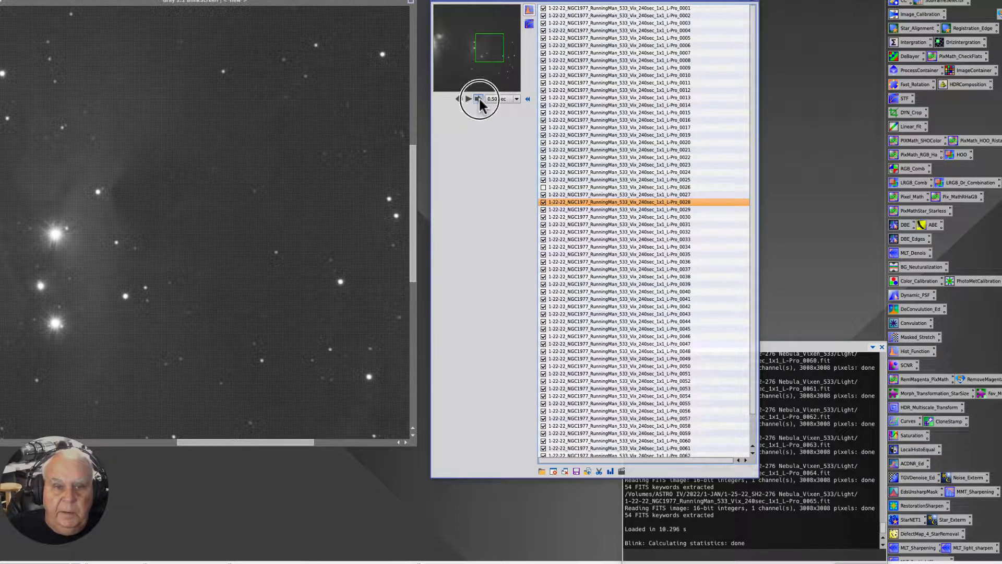
{"action": "left_click", "coordinate": [479, 99]}
{"action": "left_click", "coordinate": [479, 99]}
{"action": "left_click", "coordinate": [479, 99]}
{"action": "left_click", "coordinate": [479, 99]}
{"action": "left_click", "coordinate": [479, 99]}
{"action": "left_click", "coordinate": [478, 100]}
{"action": "left_click", "coordinate": [479, 100]}
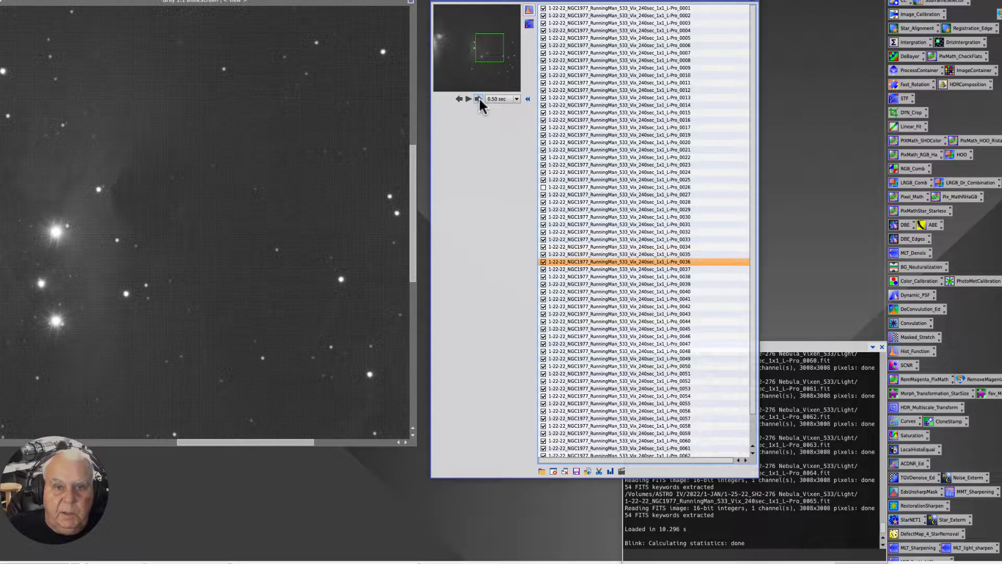
{"action": "left_click", "coordinate": [479, 100]}
{"action": "left_click", "coordinate": [479, 99]}
{"action": "left_click", "coordinate": [479, 100]}
{"action": "left_click", "coordinate": [478, 100]}
{"action": "left_click", "coordinate": [479, 99]}
{"action": "left_click", "coordinate": [478, 99]}
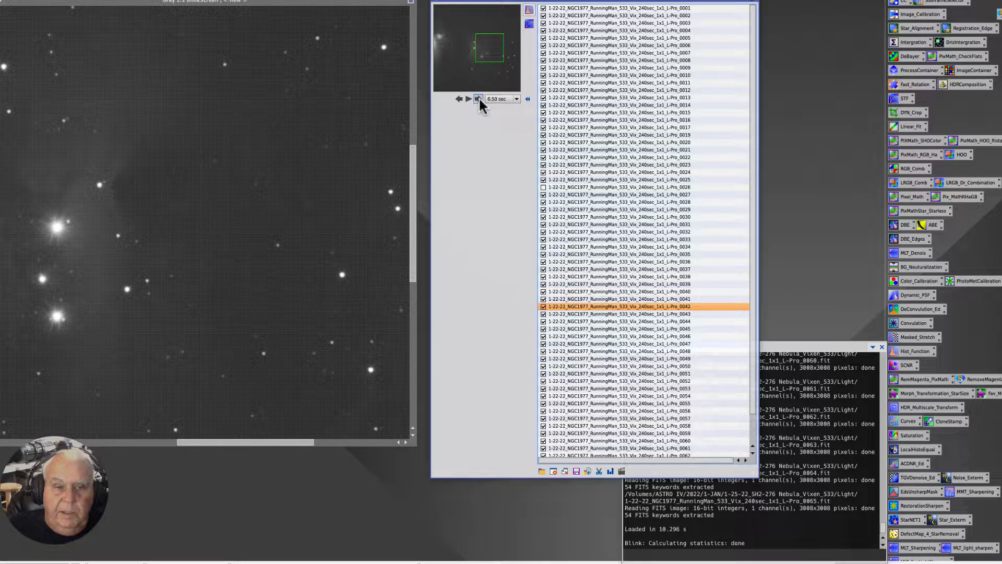
{"action": "left_click", "coordinate": [479, 99]}
{"action": "left_click", "coordinate": [479, 99]}
{"action": "left_click", "coordinate": [479, 99]}
{"action": "left_click", "coordinate": [479, 99]}
{"action": "left_click", "coordinate": [478, 99]}
{"action": "left_click", "coordinate": [478, 99]}
{"action": "left_click", "coordinate": [479, 99]}
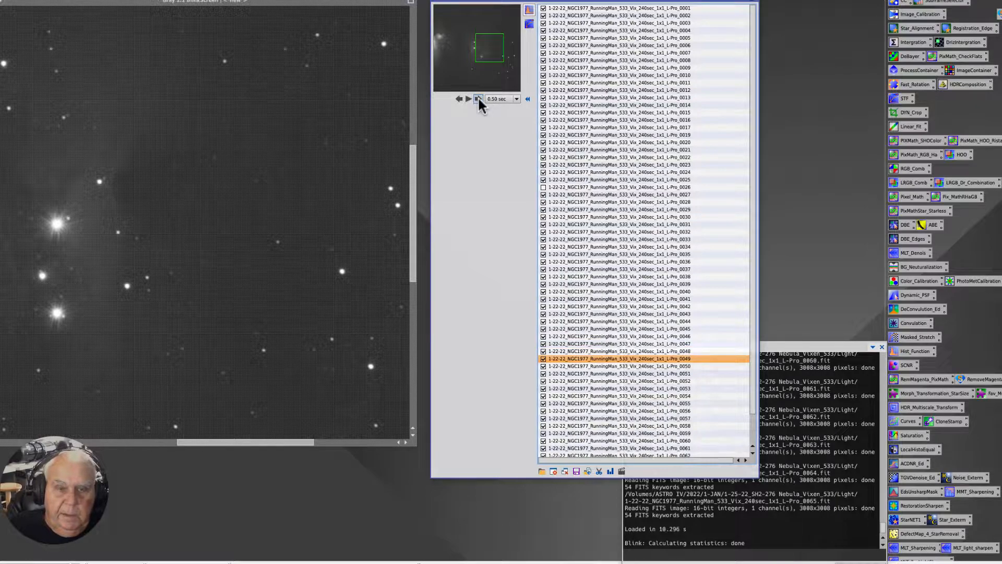
{"action": "left_click", "coordinate": [478, 99]}
{"action": "left_click", "coordinate": [479, 99]}
{"action": "left_click", "coordinate": [479, 99]}
{"action": "left_click", "coordinate": [479, 99]}
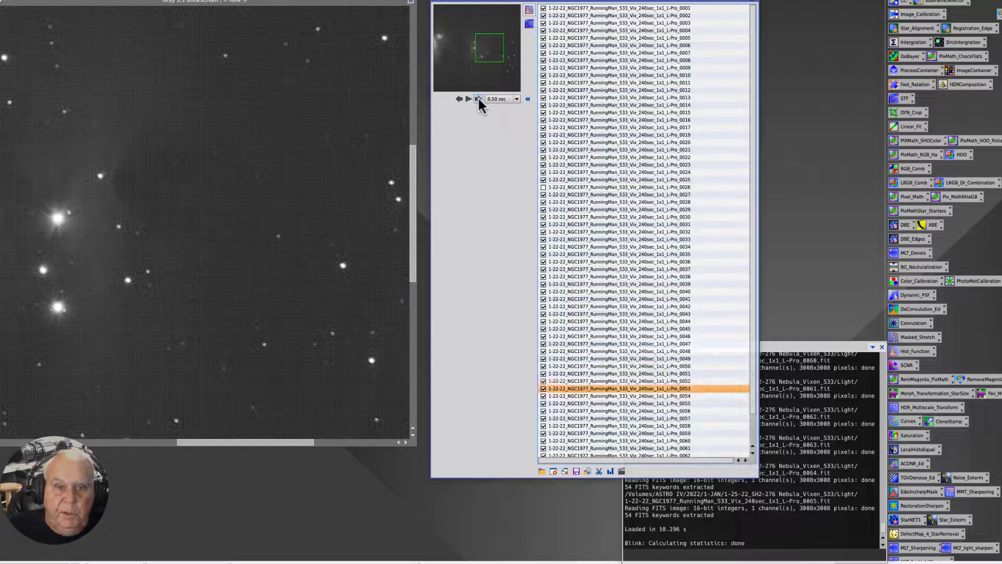
Step back and forth through frames 0051 to 0054 to compare their star shapes.
{"action": "left_click", "coordinate": [459, 100]}
{"action": "left_click", "coordinate": [459, 100]}
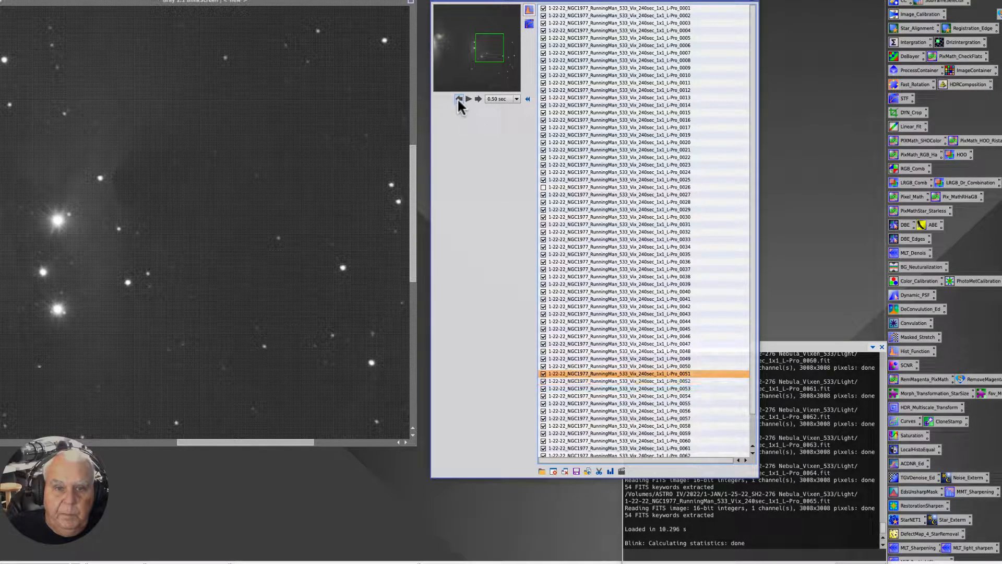
{"action": "left_click", "coordinate": [478, 99]}
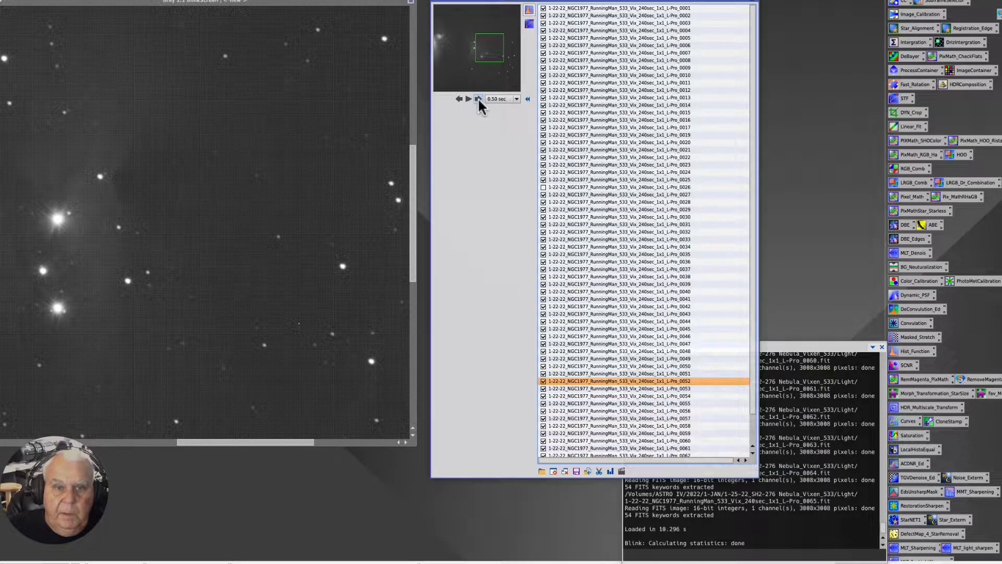
{"action": "left_click", "coordinate": [478, 99]}
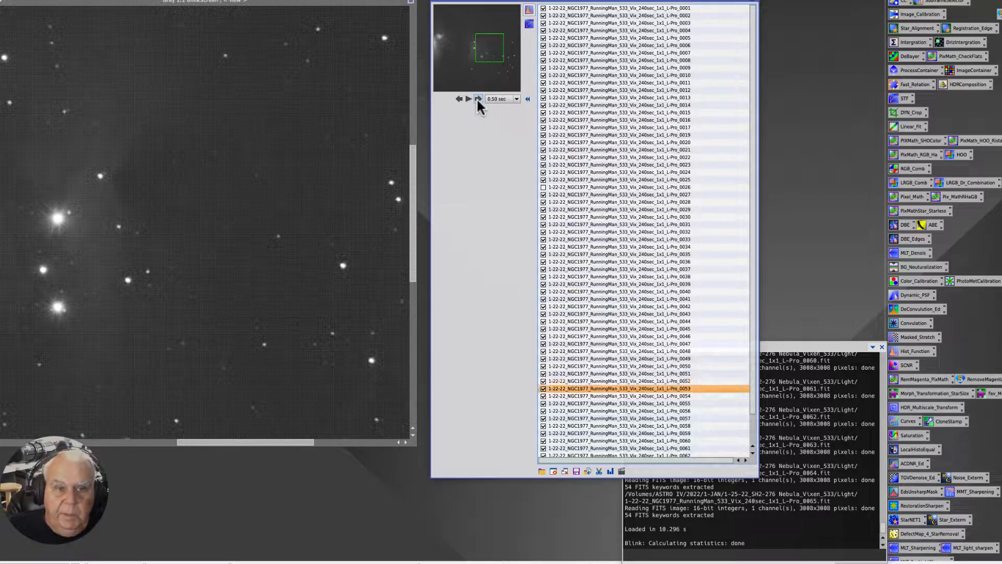
{"action": "left_click", "coordinate": [478, 99]}
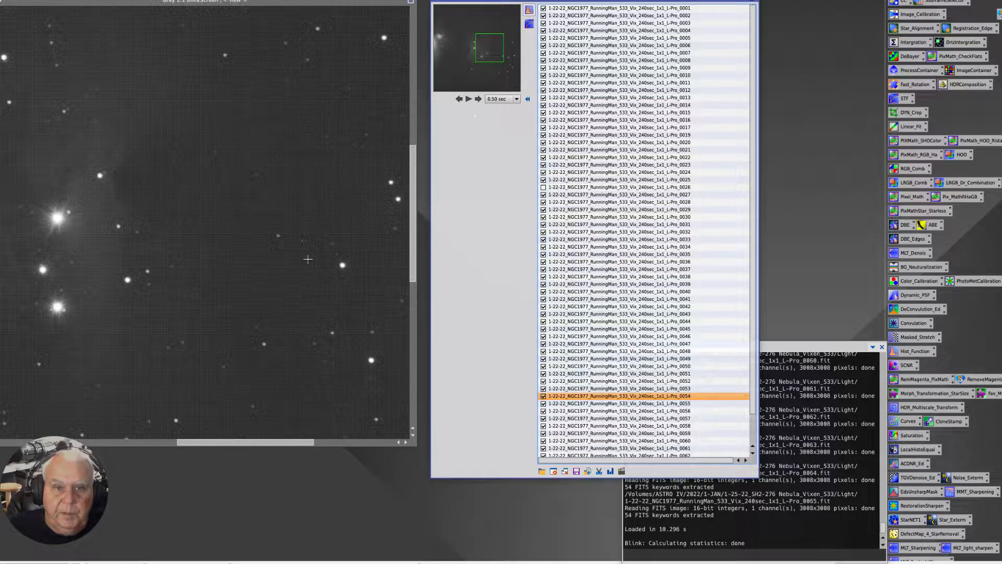
{"action": "left_click", "coordinate": [459, 99]}
Step through the rest of the sequence up to frame 0064, checking each frame for distorted stars.
{"action": "left_click", "coordinate": [479, 99]}
{"action": "left_click", "coordinate": [479, 99]}
{"action": "left_click", "coordinate": [480, 99]}
{"action": "left_click", "coordinate": [480, 100]}
{"action": "left_click", "coordinate": [478, 100]}
{"action": "left_click", "coordinate": [478, 99]}
{"action": "left_click", "coordinate": [479, 99]}
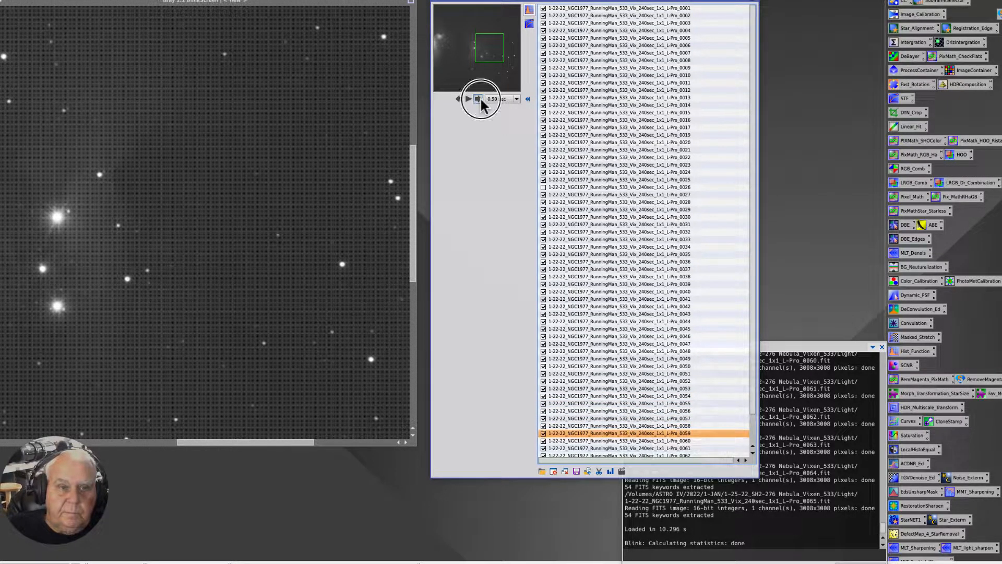
{"action": "left_click", "coordinate": [478, 99]}
{"action": "left_click", "coordinate": [479, 99]}
{"action": "left_click", "coordinate": [479, 99]}
{"action": "left_click", "coordinate": [478, 99]}
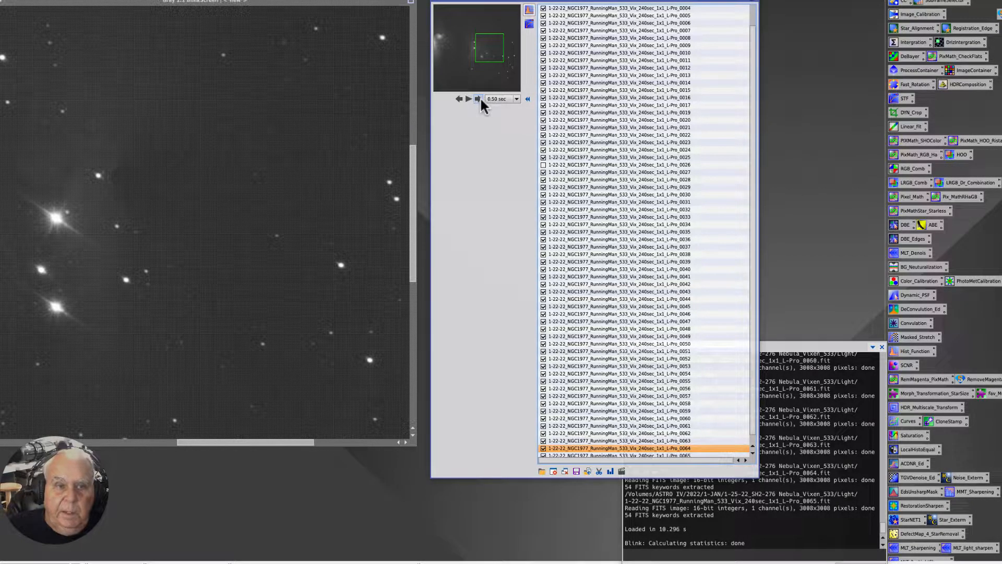
Centre the preview on the bright nebula stars, compare frame 0064 with 0063, and exclude frame 0064 from the sequence.
{"action": "left_click_drag", "start_coordinate": [502, 68], "coordinate": [481, 47]}
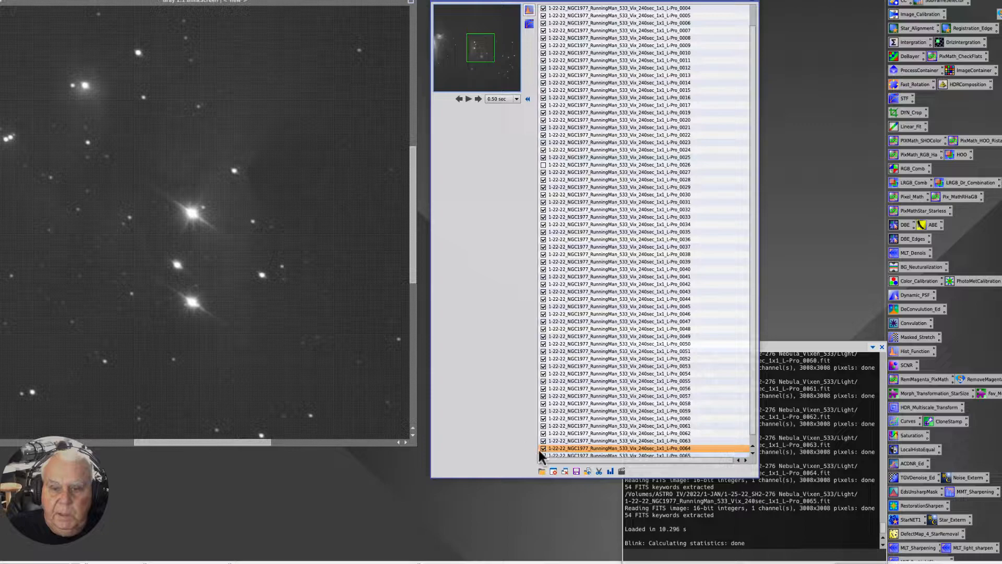
{"action": "left_click", "coordinate": [456, 97]}
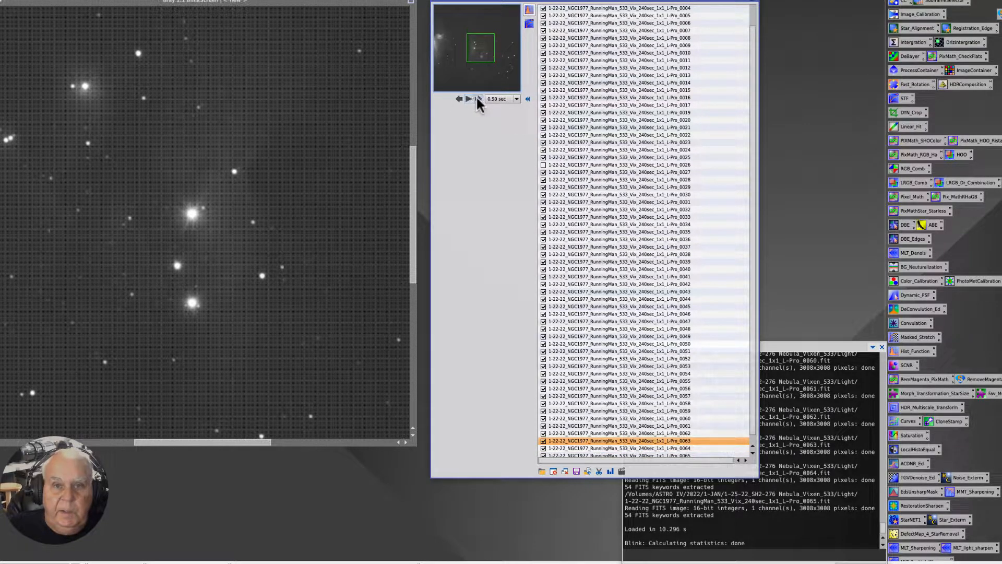
{"action": "left_click", "coordinate": [479, 98]}
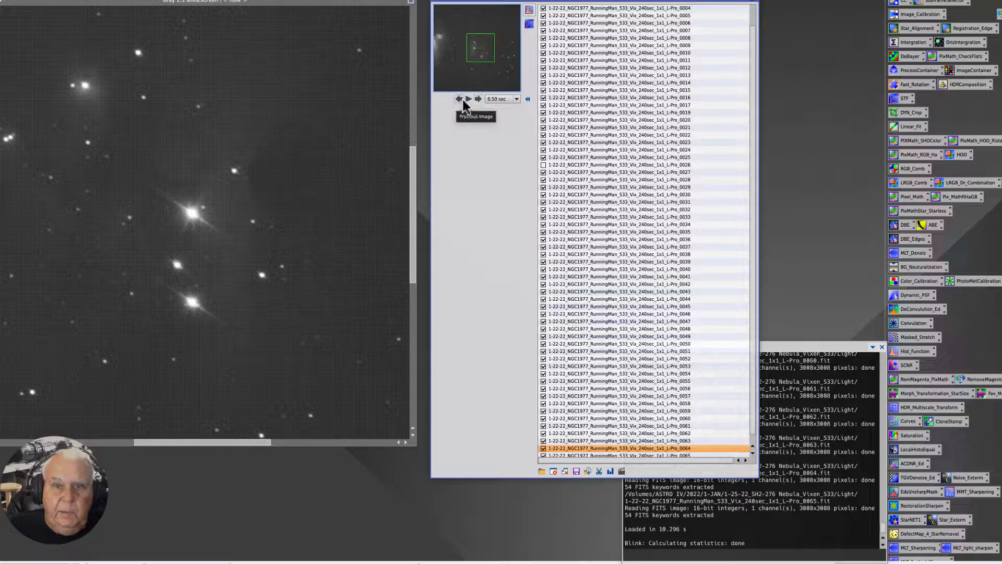
{"action": "left_click", "coordinate": [544, 449]}
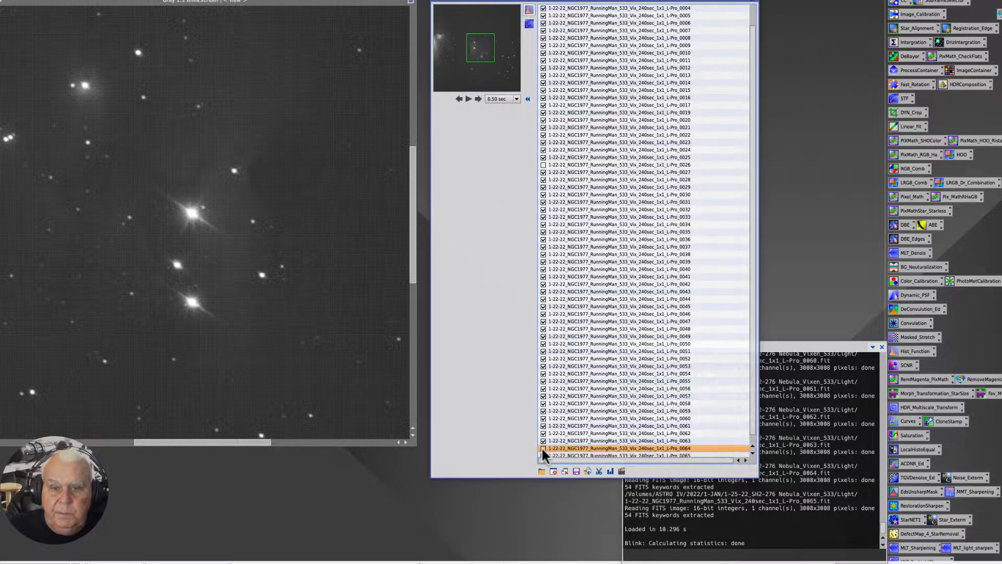
Compare the star shapes in frames 0001 and 0002 close up, and exclude frame 0002 from the sequence.
{"action": "left_click", "coordinate": [478, 99]}
{"action": "left_click", "coordinate": [477, 99]}
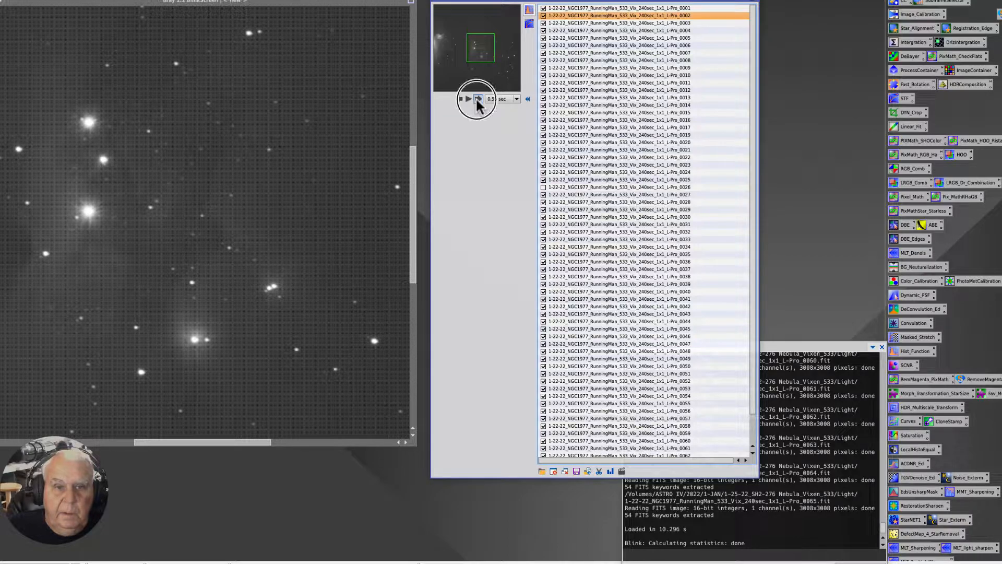
{"action": "left_click", "coordinate": [459, 99]}
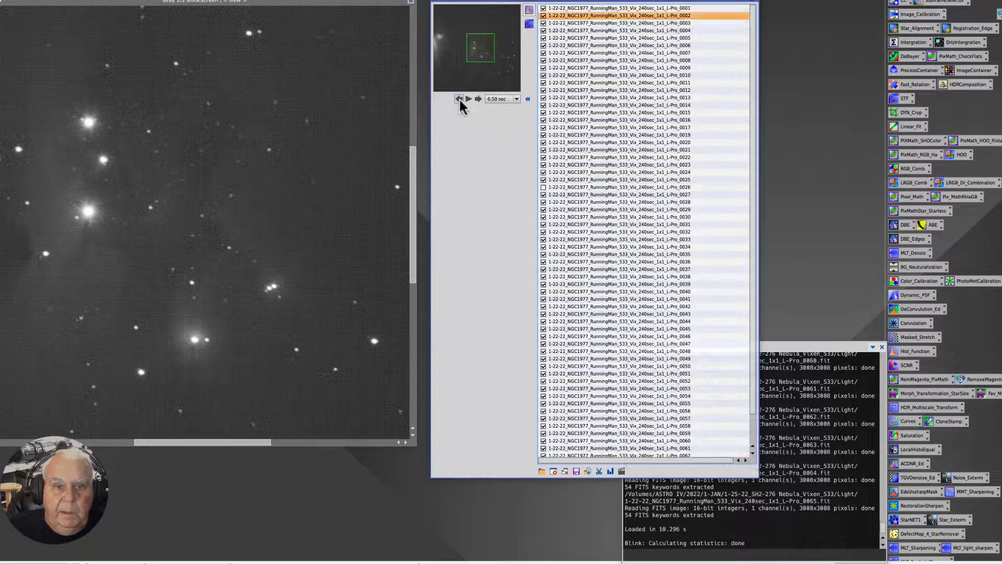
{"action": "left_click", "coordinate": [279, 321]}
{"action": "scroll", "coordinate": [279, 321], "scroll_direction": "up", "scroll_amount": 2}
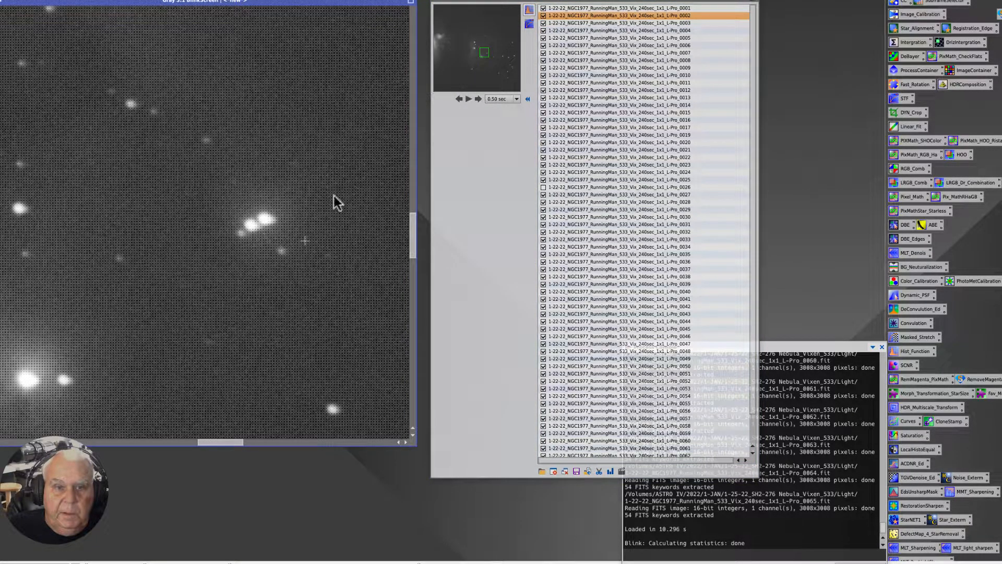
{"action": "left_click", "coordinate": [467, 99]}
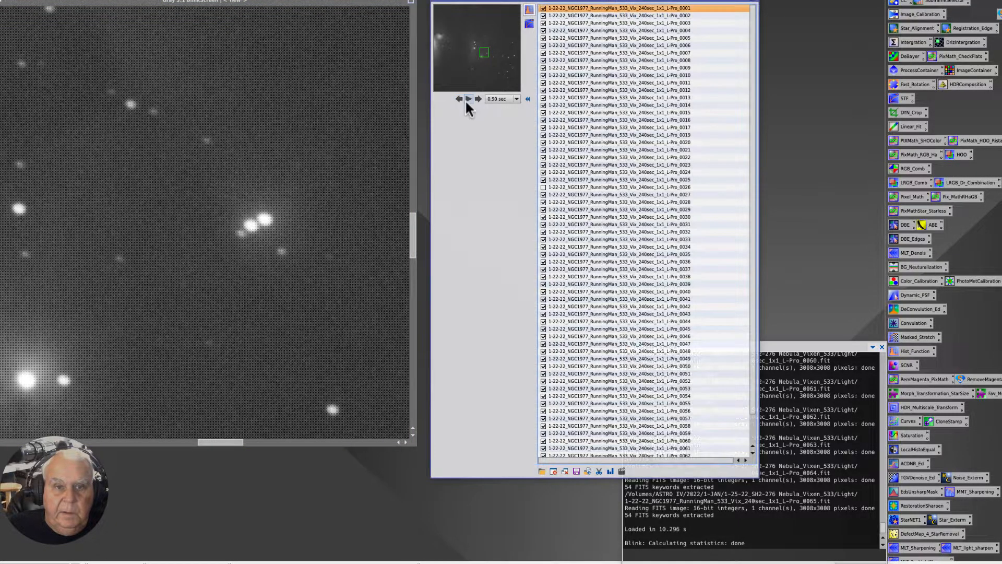
{"action": "left_click", "coordinate": [478, 99]}
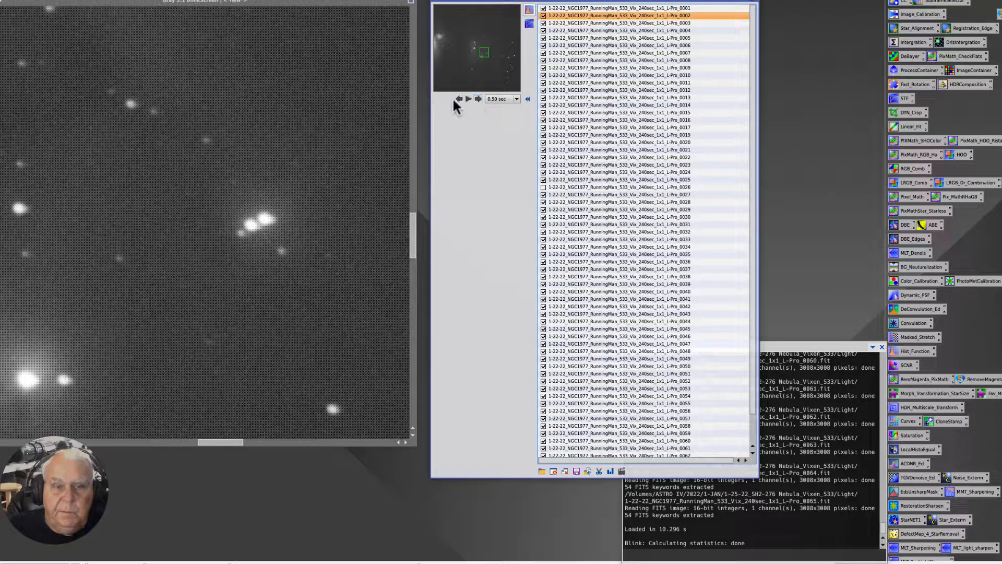
{"action": "left_click", "coordinate": [459, 99]}
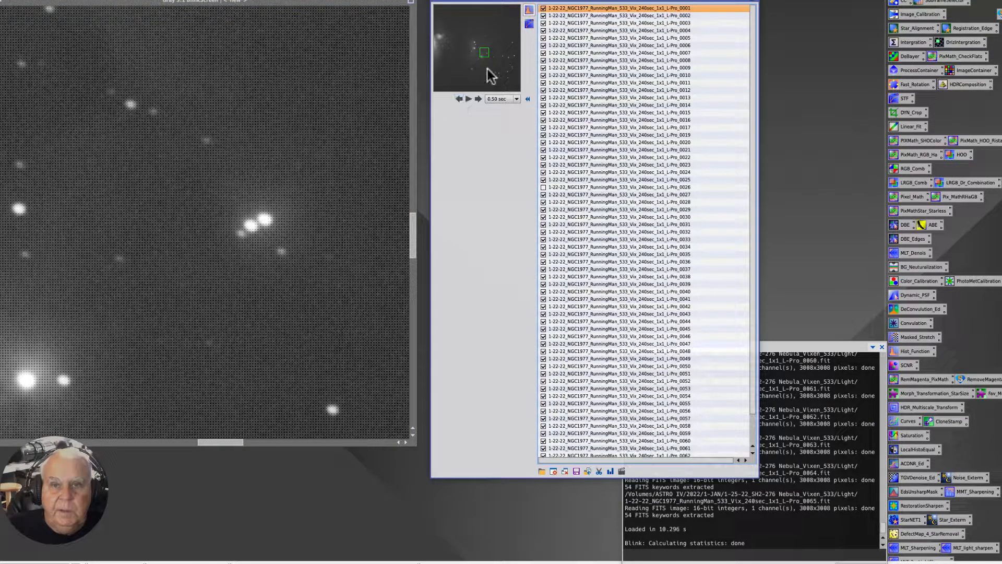
{"action": "left_click", "coordinate": [478, 99]}
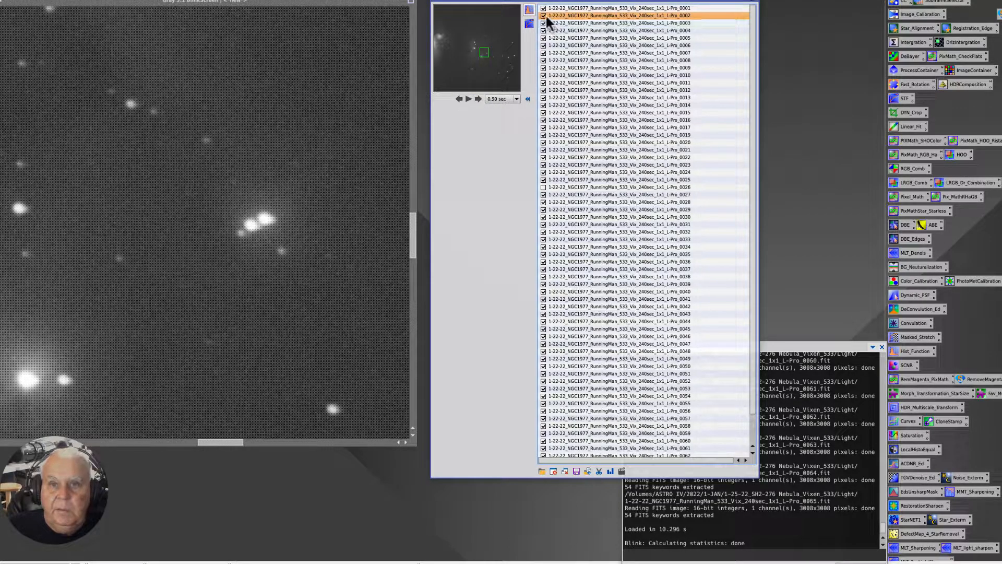
{"action": "left_click", "coordinate": [544, 15]}
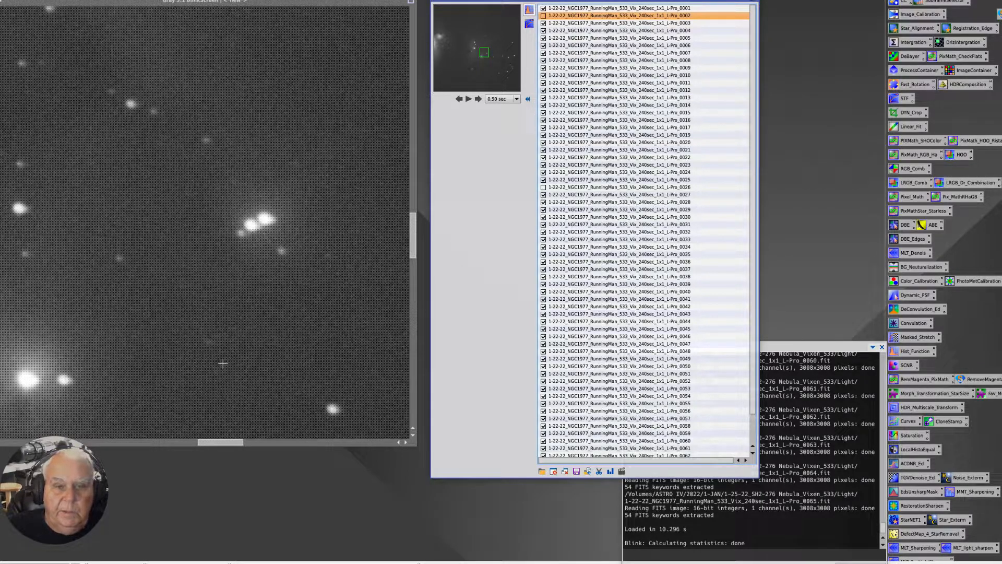
Select the whole Blink sequence from frame 0001 through frame 0065.
{"action": "scroll", "coordinate": [254, 321], "scroll_direction": "down", "scroll_amount": 2}
{"action": "scroll", "coordinate": [255, 321], "scroll_direction": "down", "scroll_amount": 2}
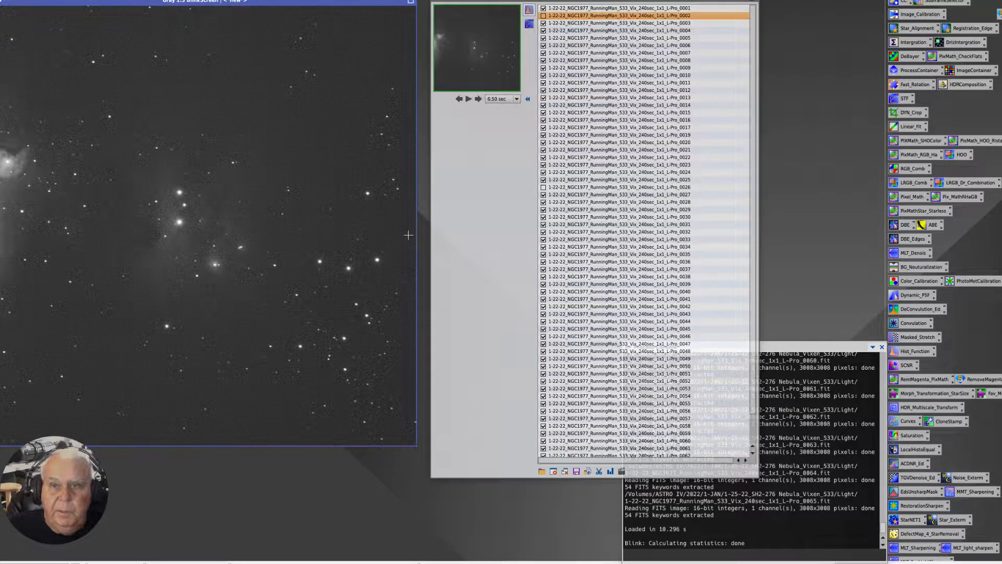
{"action": "left_click", "coordinate": [608, 9]}
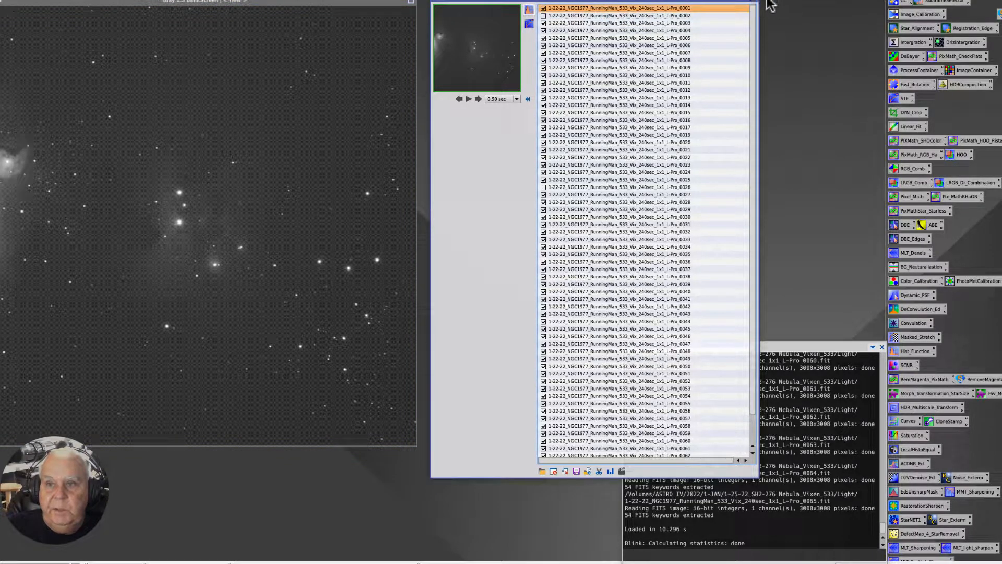
{"action": "left_click_drag", "start_coordinate": [714, 2], "coordinate": [751, 4]}
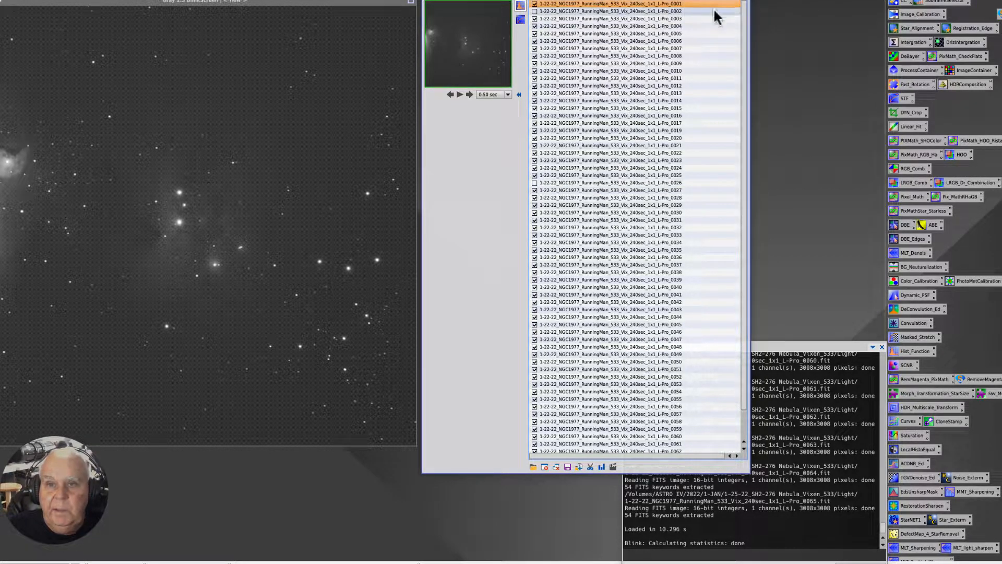
{"action": "scroll", "coordinate": [733, 52], "scroll_direction": "down", "scroll_amount": 2}
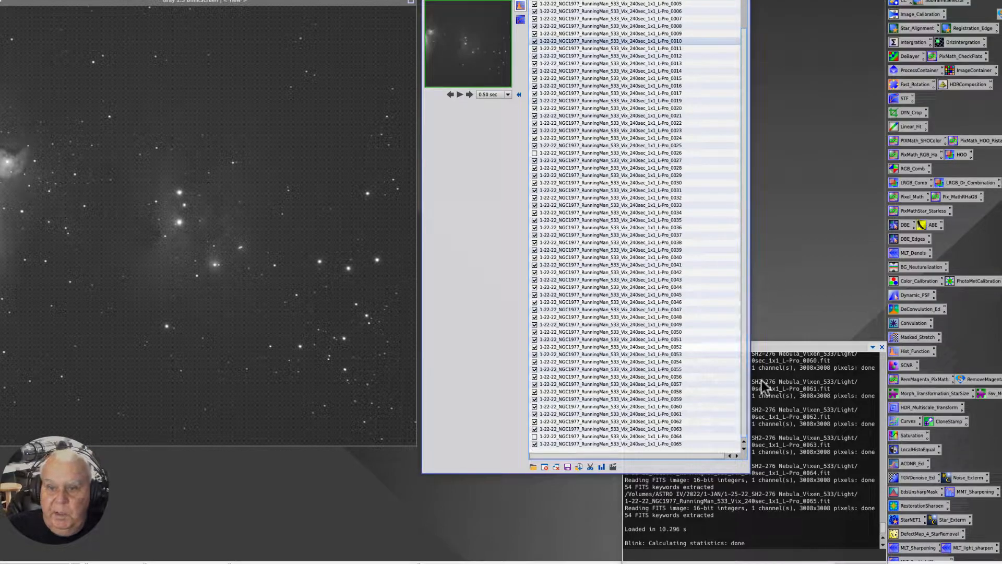
{"action": "left_click", "coordinate": [627, 444], "text": "shift"}
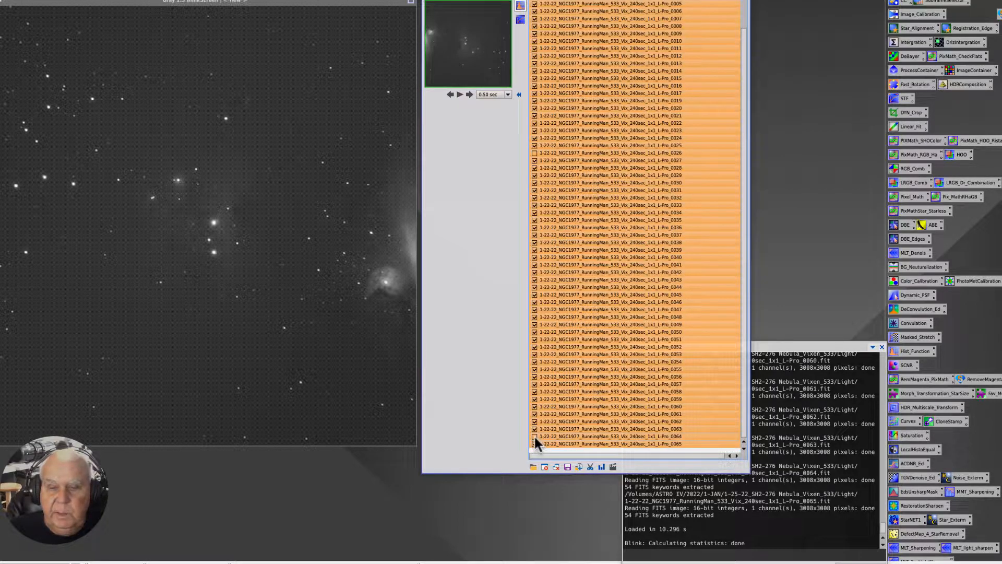
Remove the rejected frames 0064, 0026 and 0002 from the selection, keeping all other frames selected.
{"action": "left_click", "coordinate": [565, 436], "text": "super"}
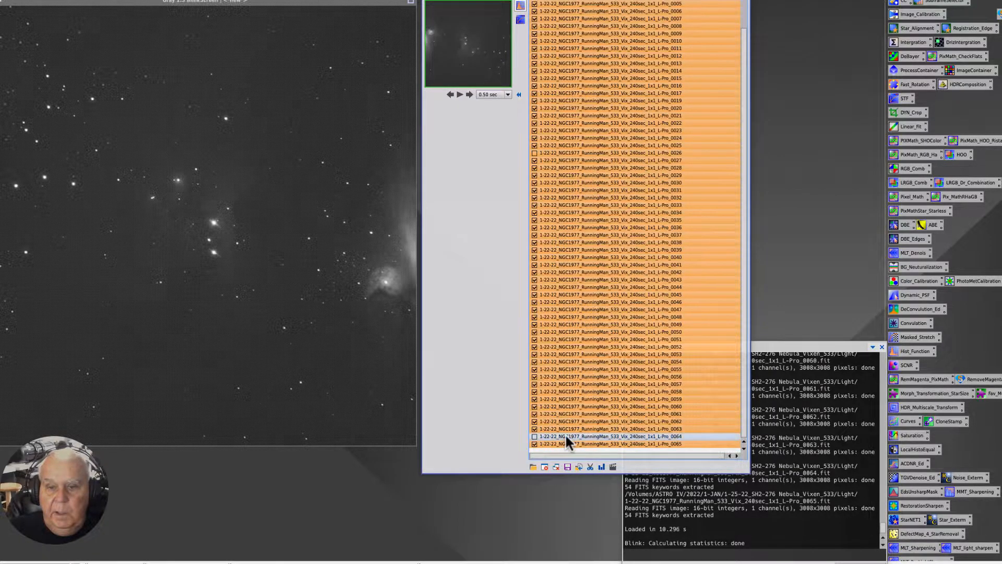
{"action": "left_click", "coordinate": [579, 153], "text": "super"}
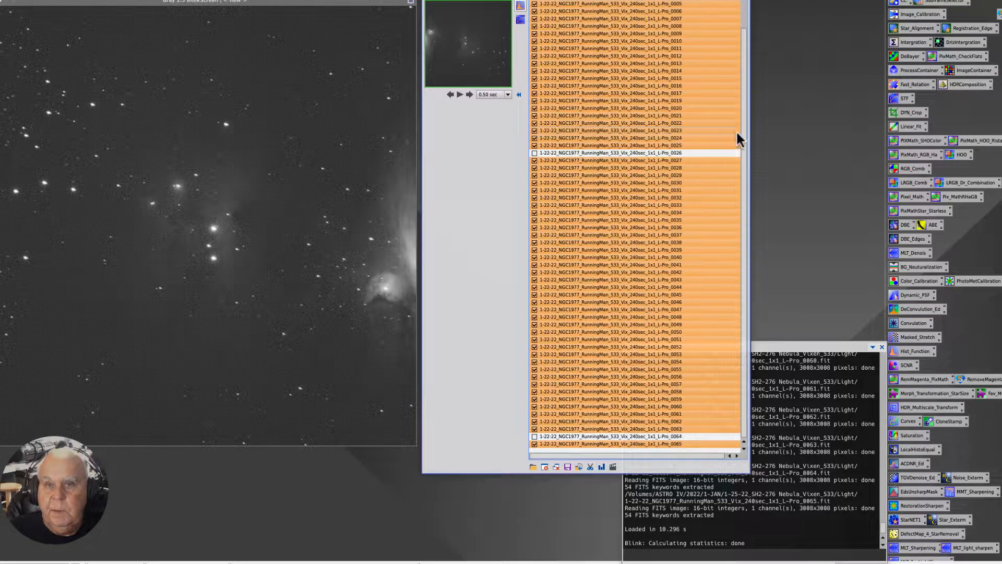
{"action": "left_click_drag", "start_coordinate": [743, 128], "coordinate": [752, 65]}
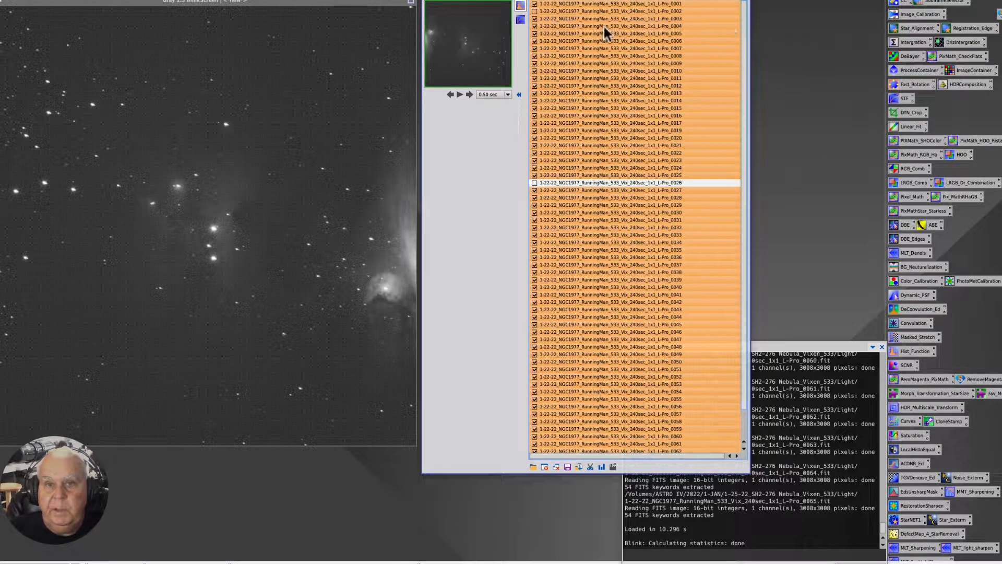
{"action": "left_click", "coordinate": [562, 11], "text": "super"}
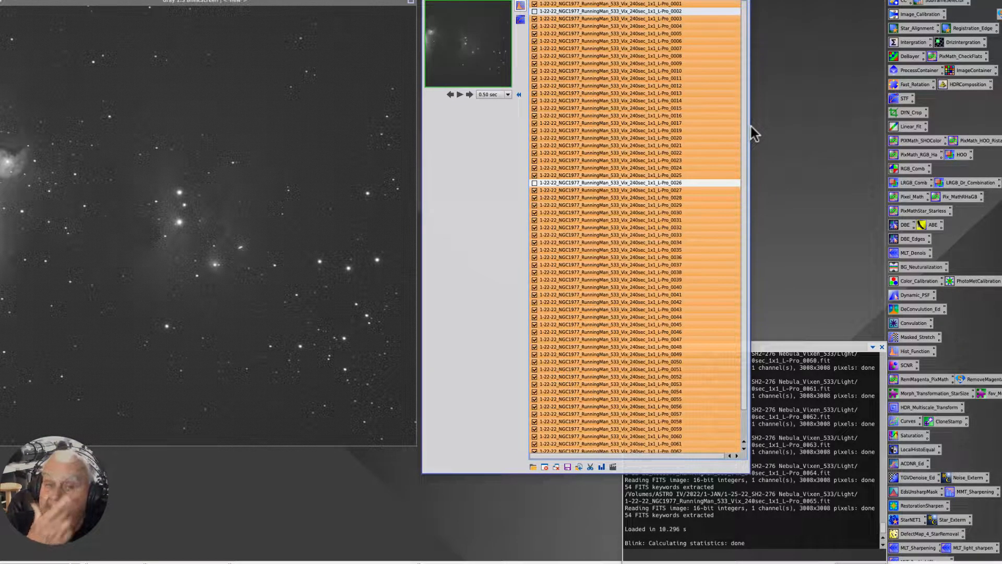
Move the selected frames into the Blink folder of the 1-25-22_SH2-276 Nebula_Vixen_533 session.
{"action": "left_click", "coordinate": [579, 467]}
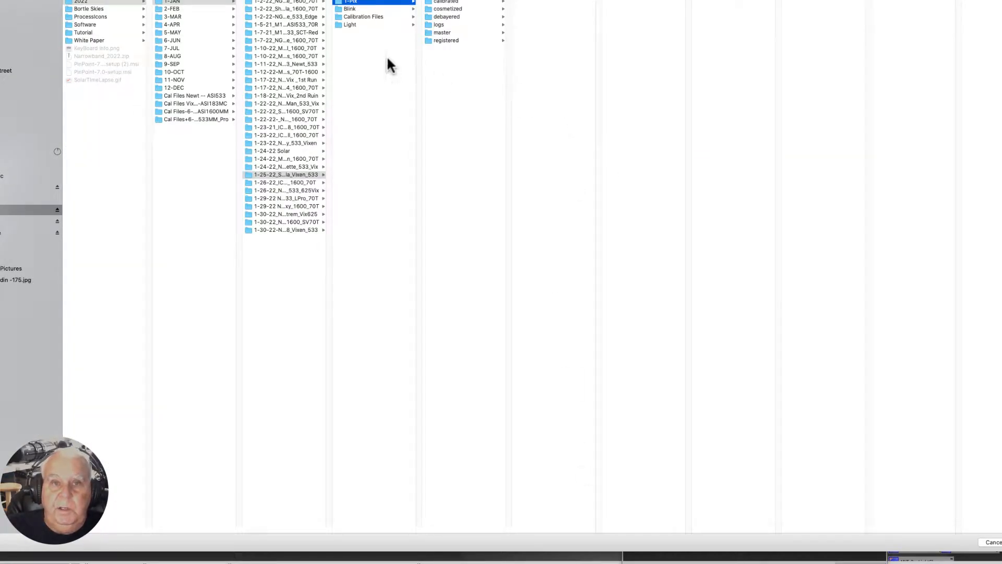
{"action": "left_click", "coordinate": [340, 26]}
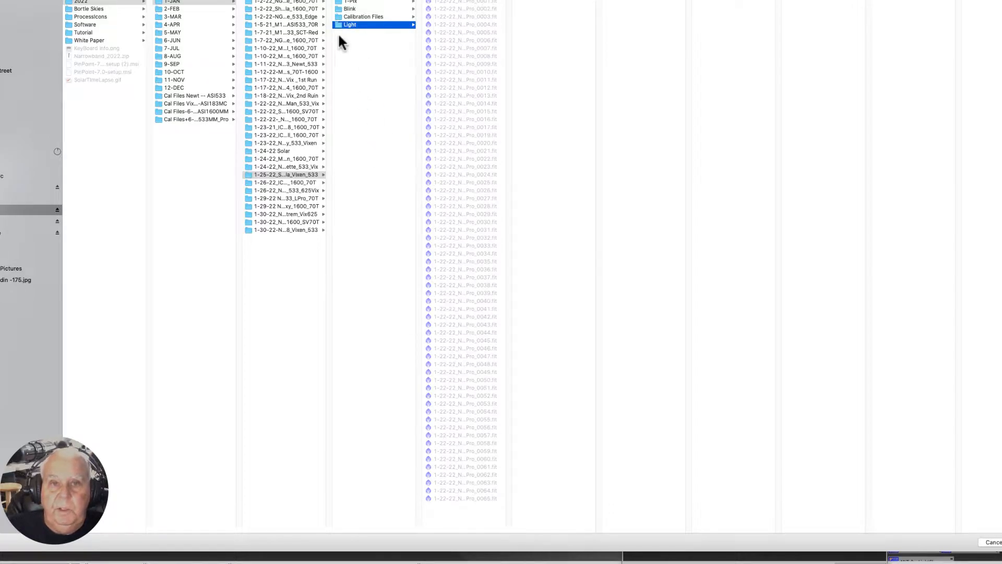
{"action": "left_click", "coordinate": [350, 9]}
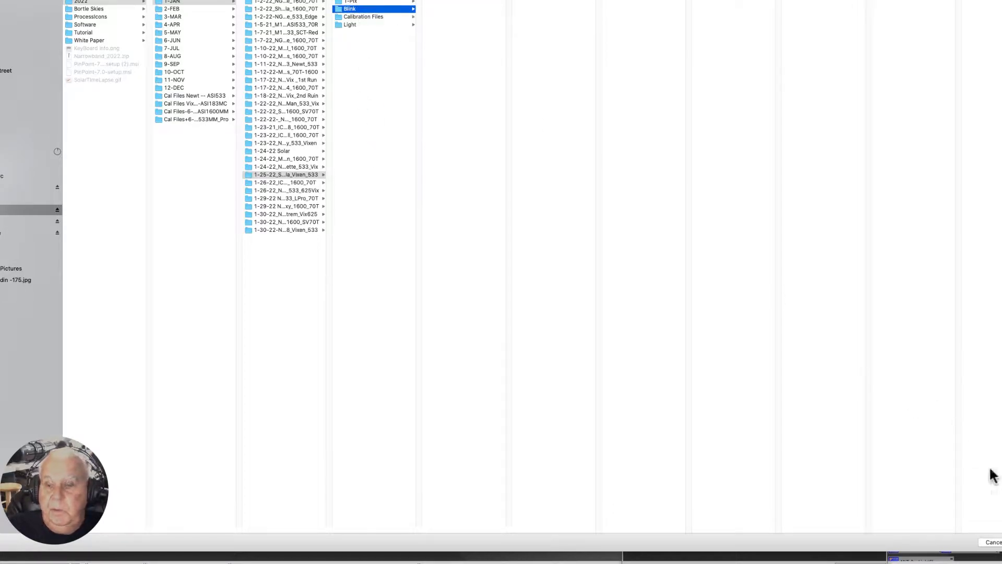
{"action": "left_click", "coordinate": [1001, 542]}
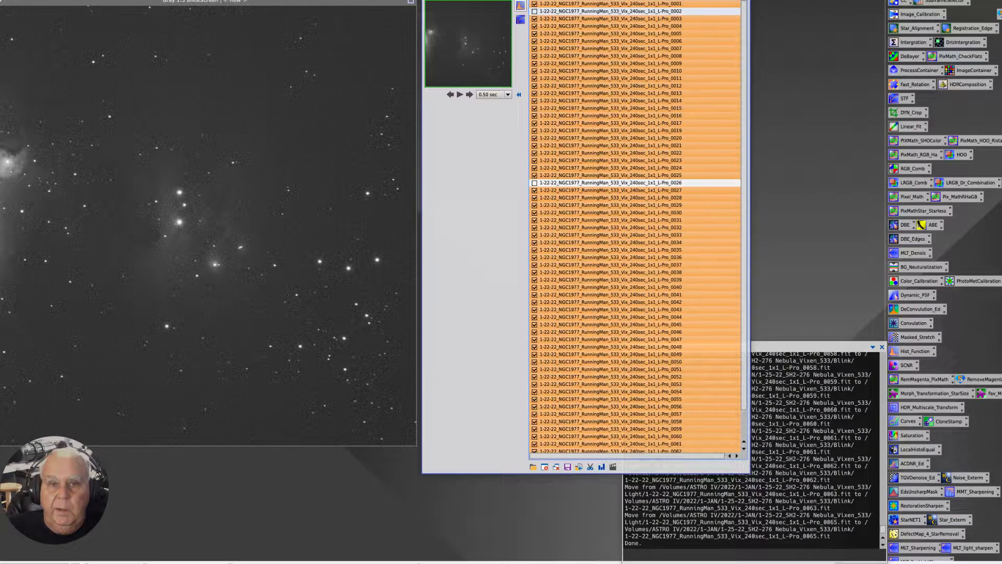
Close Blink, launch the WeightedBatchPreprocessing script, and place its window clear of the process console.
{"action": "left_click", "coordinate": [427, 2]}
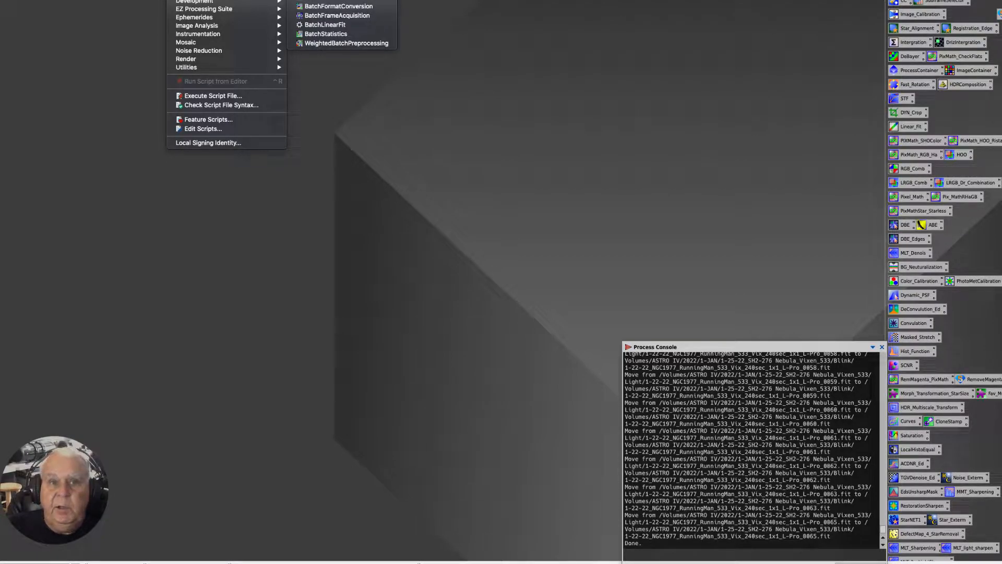
{"action": "left_click", "coordinate": [334, 44]}
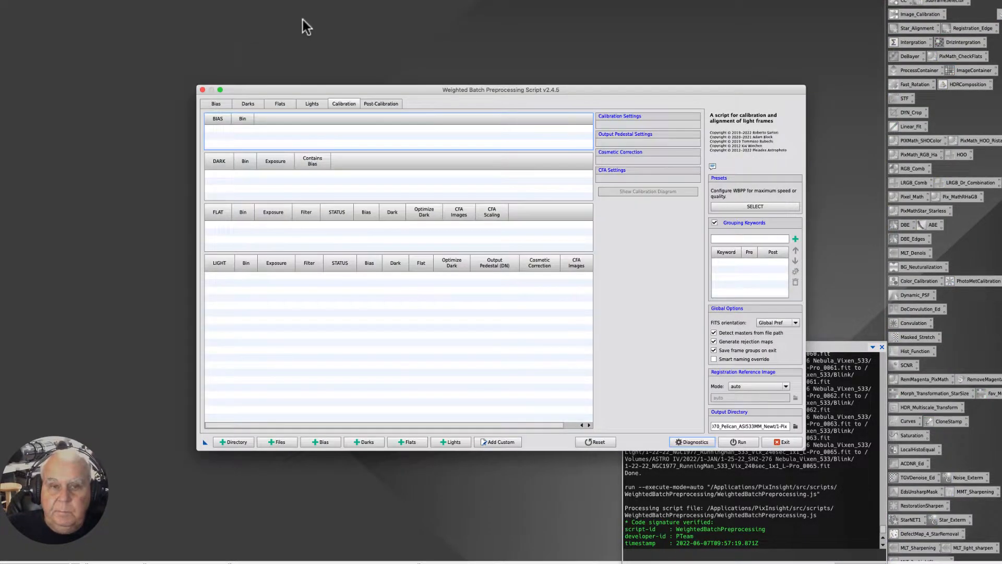
{"action": "left_click_drag", "start_coordinate": [333, 89], "coordinate": [140, 23]}
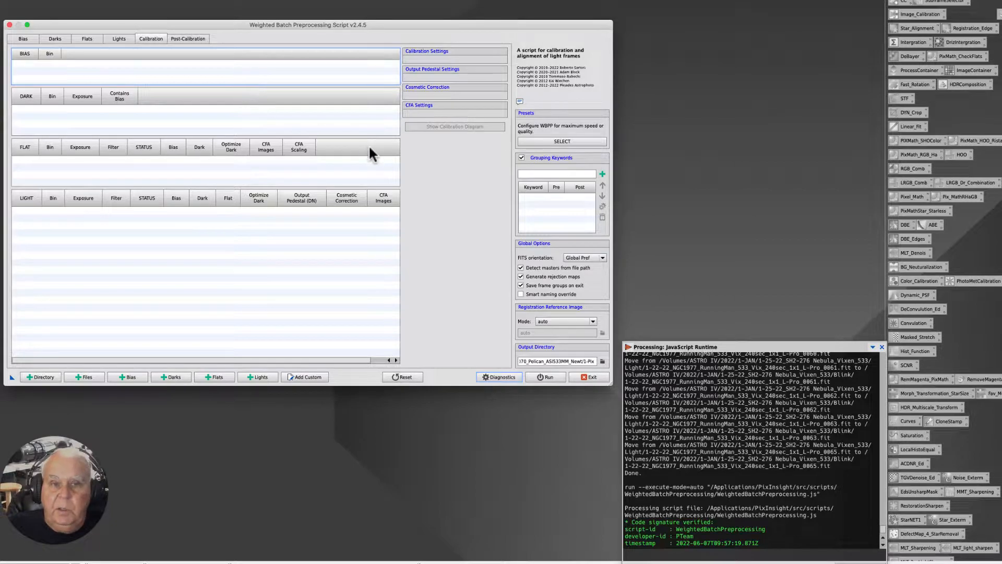
Add all light frames in the session's Blink folder, from 0001 to 0065, to the preprocessing script.
{"action": "left_click", "coordinate": [254, 377]}
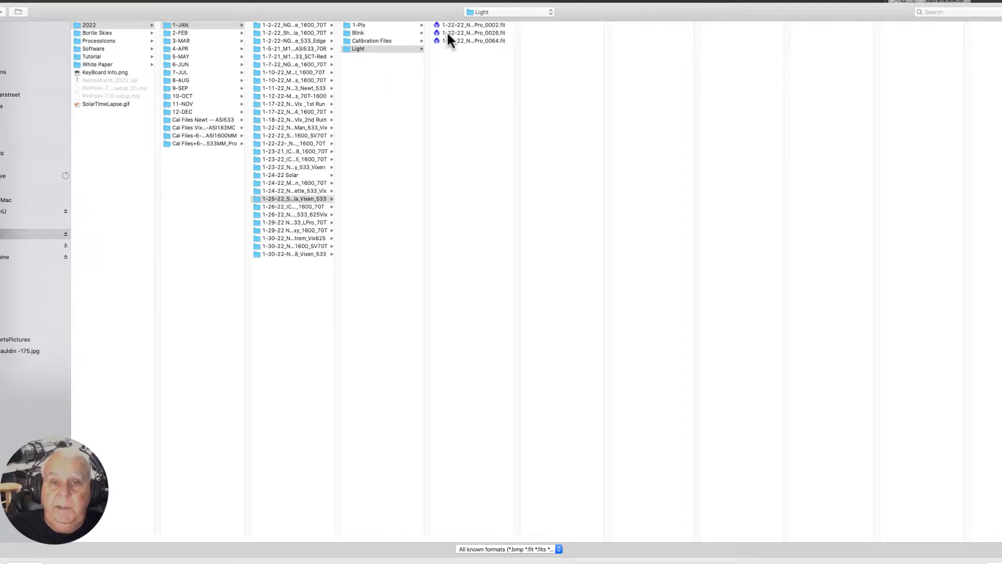
{"action": "left_click", "coordinate": [355, 33]}
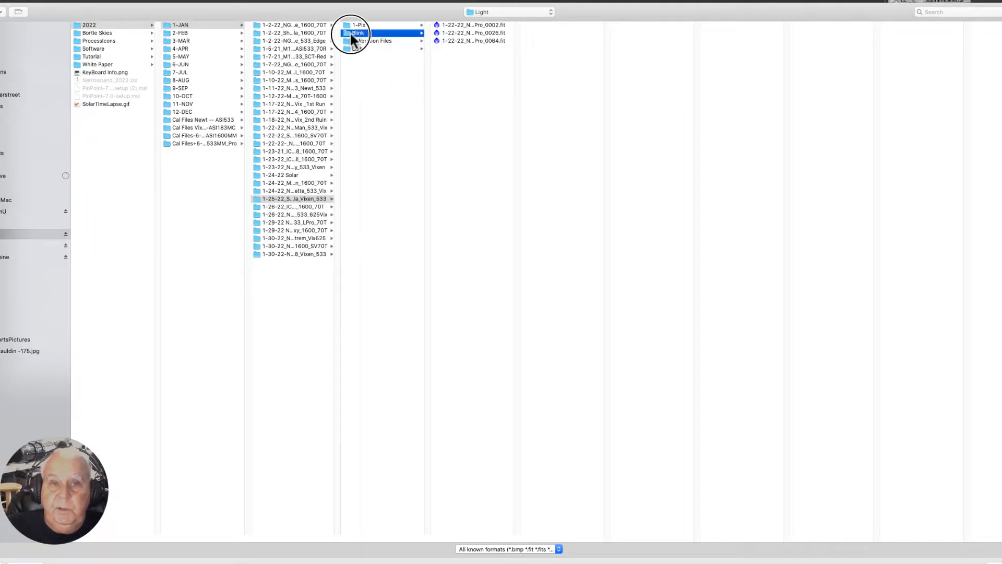
{"action": "left_click", "coordinate": [473, 25]}
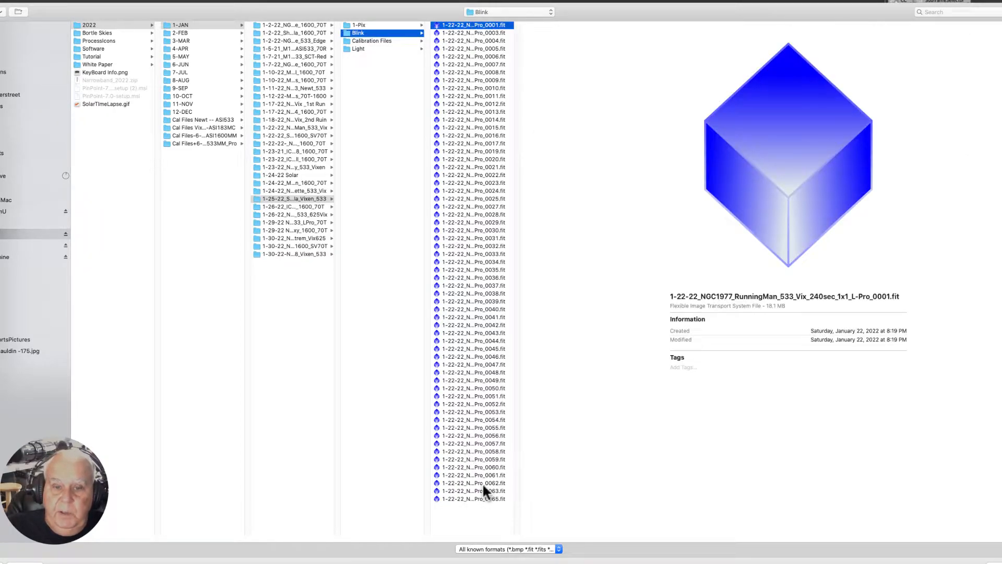
{"action": "left_click", "coordinate": [496, 500], "text": "shift"}
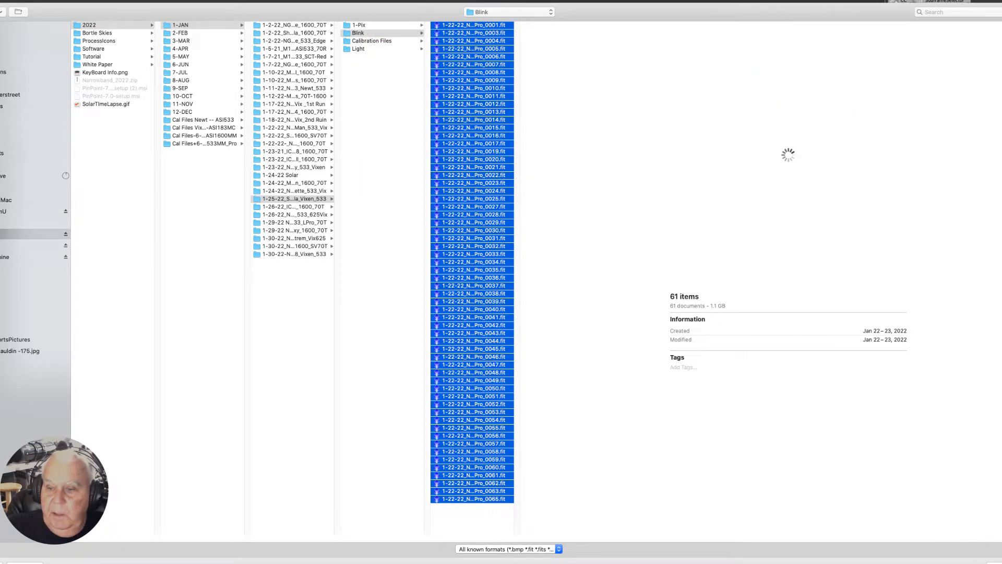
{"action": "left_click", "coordinate": [984, 562]}
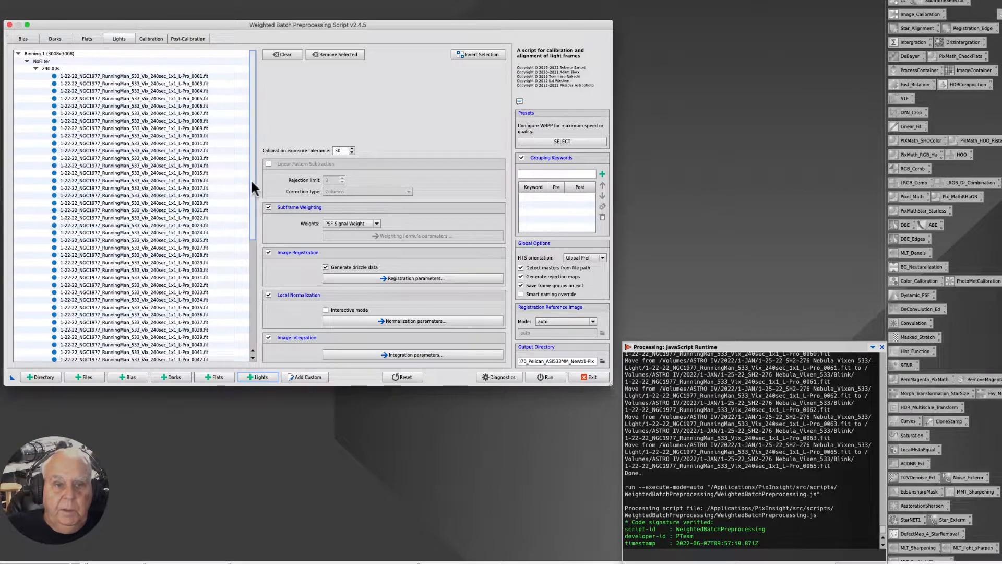
Review the loaded light frames and check their exposure, filter and integration time in the post-calibration overview.
{"action": "left_click_drag", "start_coordinate": [252, 195], "coordinate": [267, 89]}
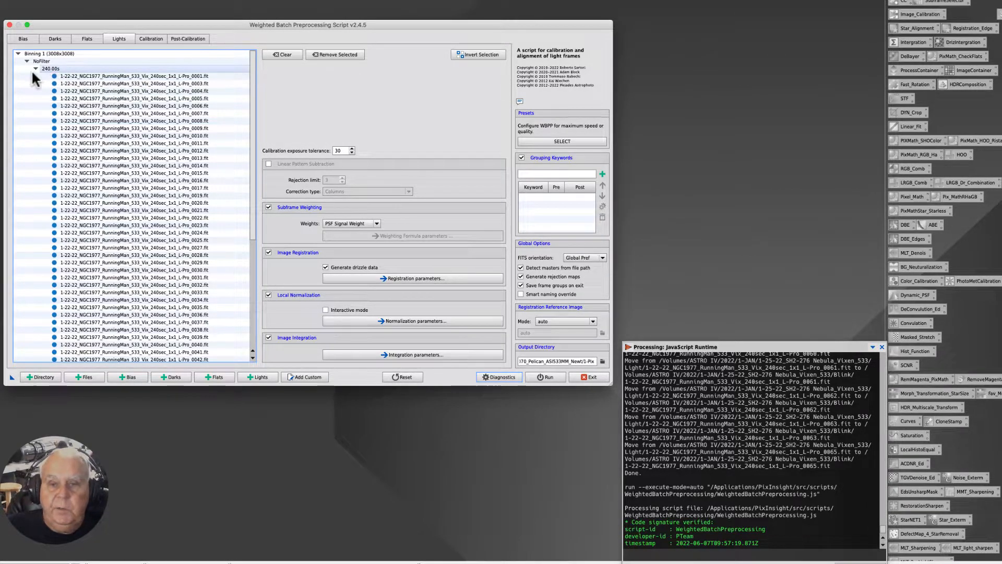
{"action": "left_click", "coordinate": [186, 37]}
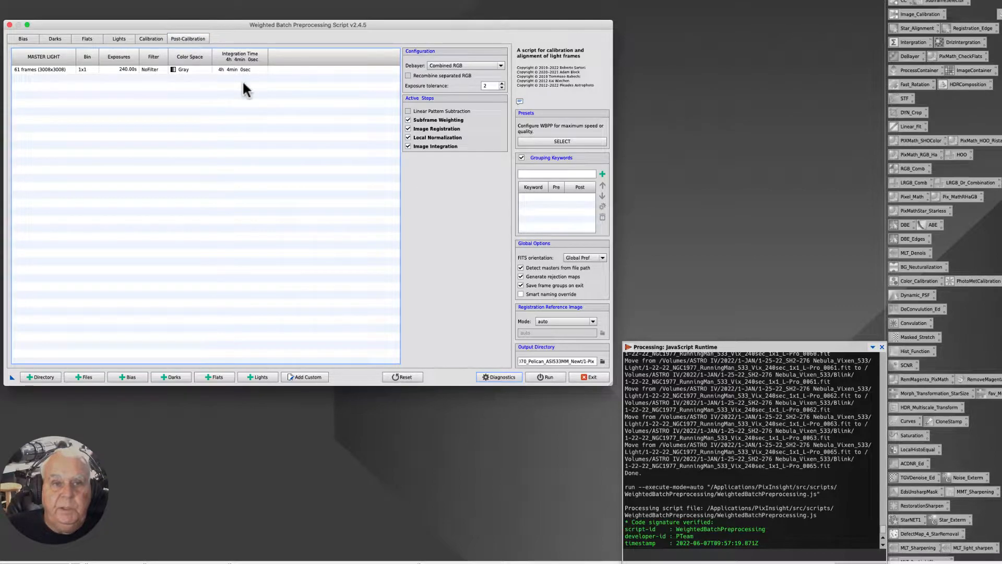
{"action": "left_click", "coordinate": [211, 69]}
{"action": "left_click", "coordinate": [118, 38]}
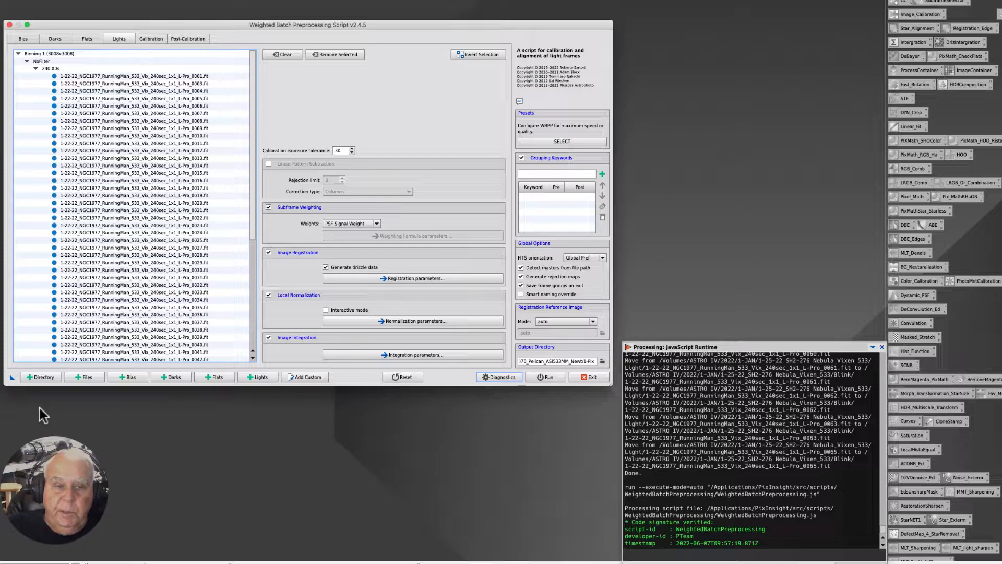
Load bias frames 0001 to 0020 from the Bias folder of Cal Files Newt -- ASI533, and clear the bias list again.
{"action": "left_click", "coordinate": [127, 376]}
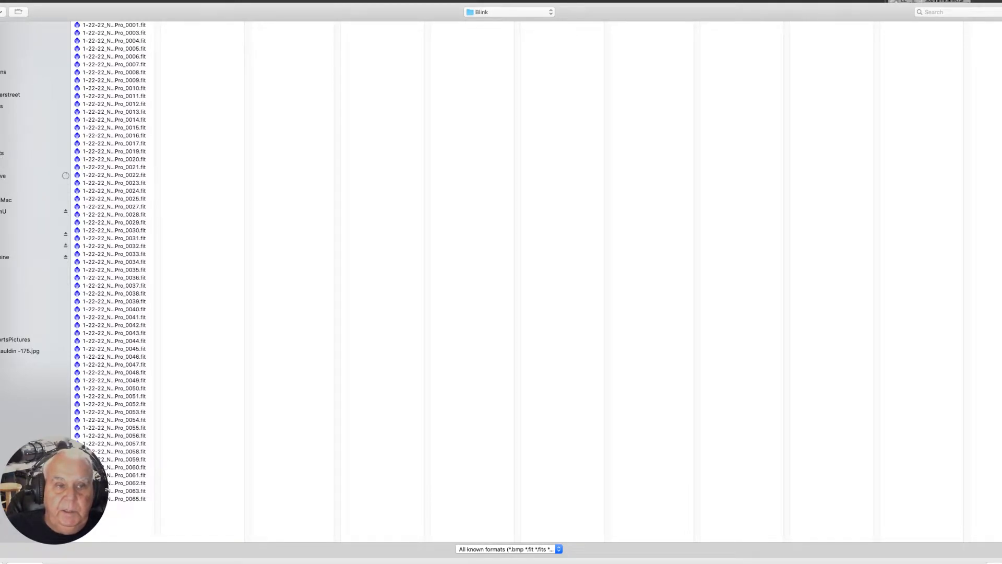
{"action": "left_click", "coordinate": [21, 234]}
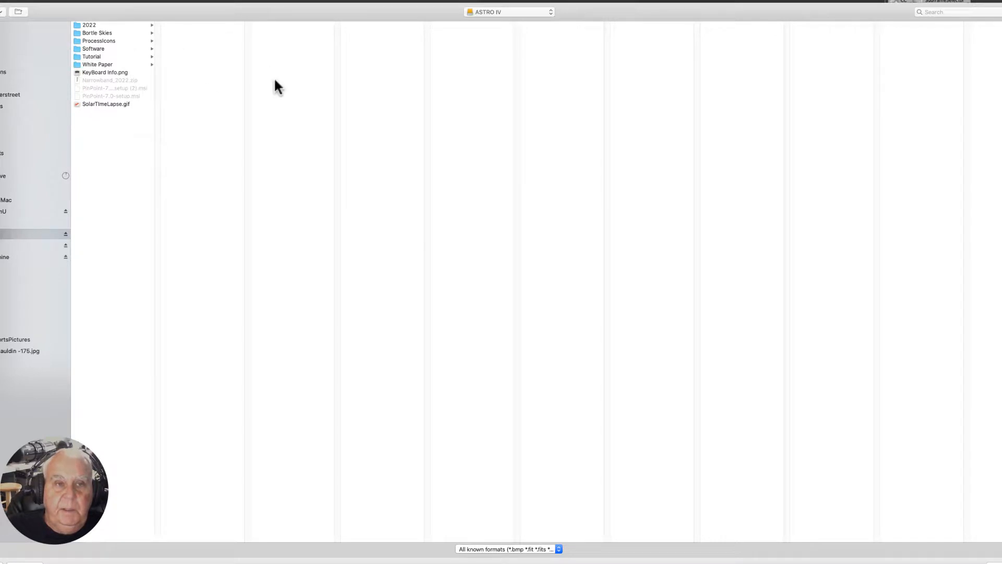
{"action": "left_click", "coordinate": [96, 24]}
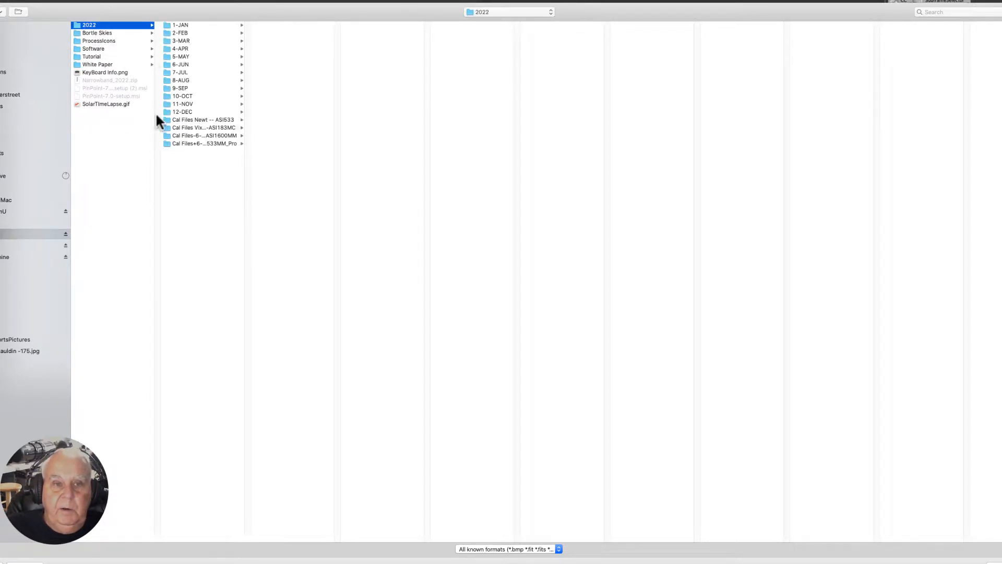
{"action": "left_click", "coordinate": [208, 120]}
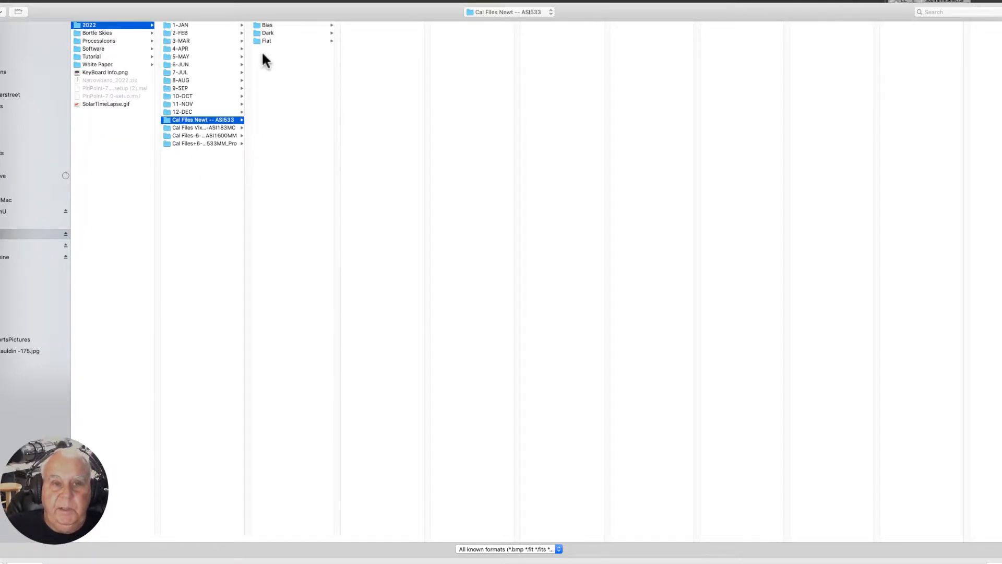
{"action": "left_click", "coordinate": [270, 26]}
{"action": "left_click", "coordinate": [365, 25]}
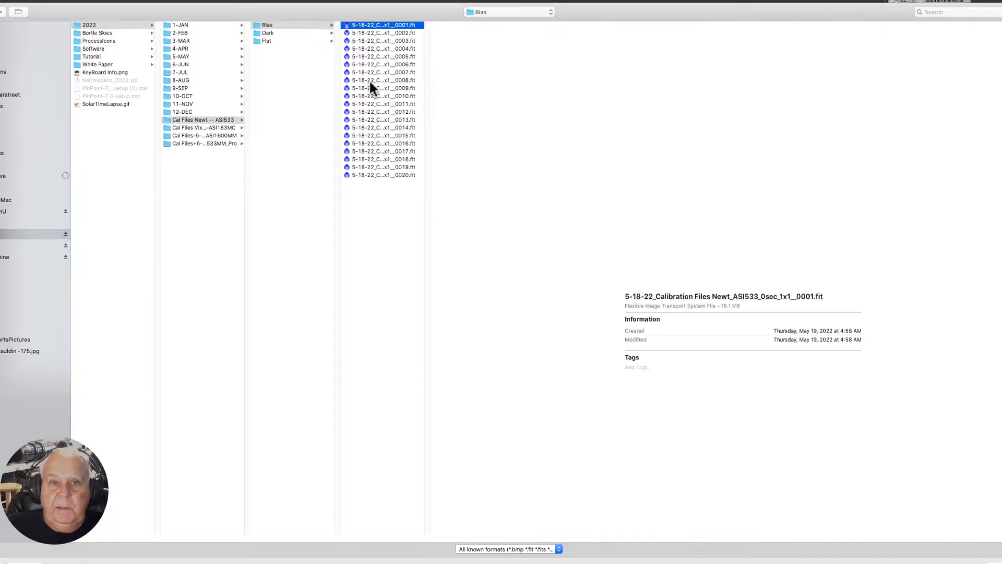
{"action": "left_click", "coordinate": [378, 173], "text": "shift"}
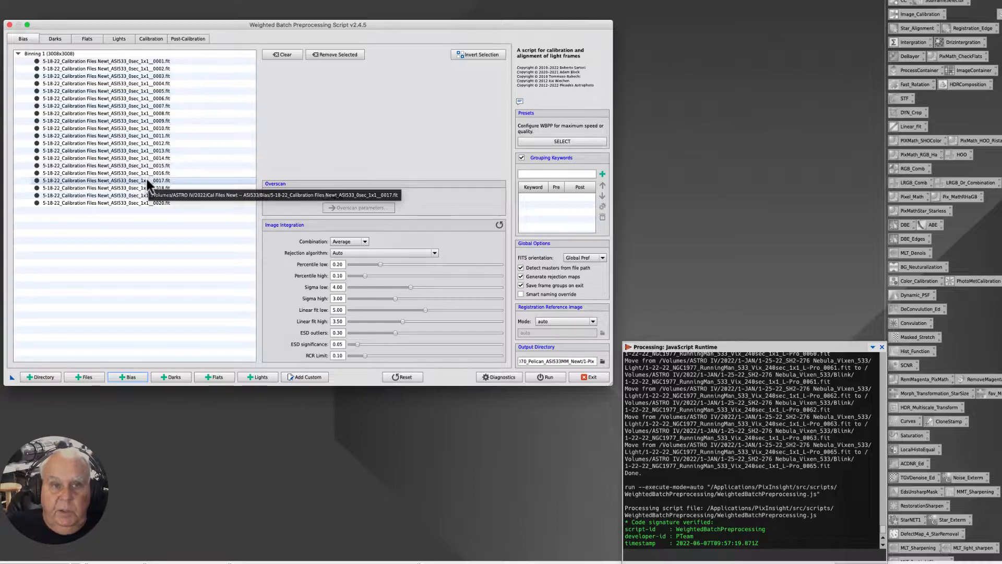
{"action": "left_click", "coordinate": [275, 54]}
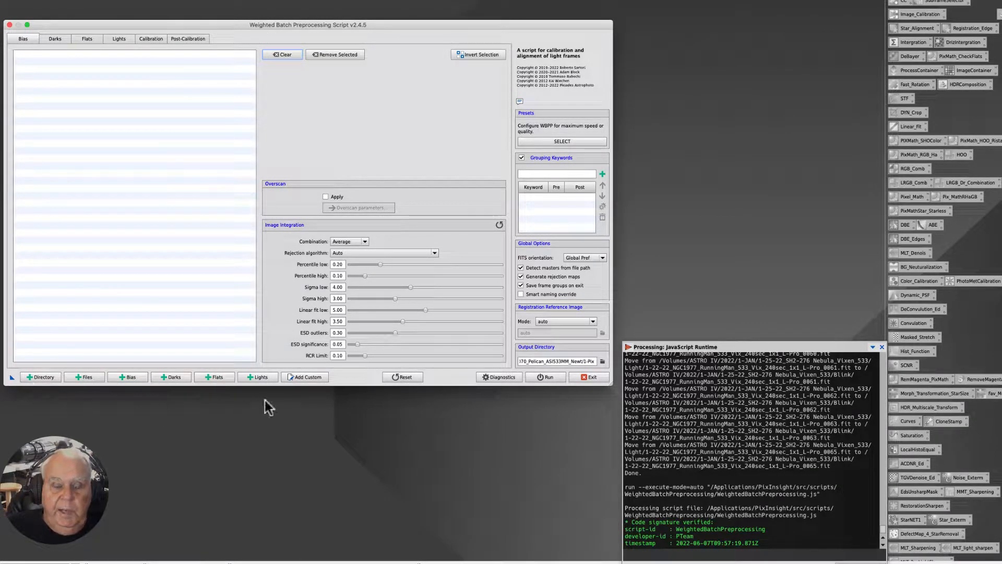
Add the Calibration Files folder of 1-25-22_SH2-276 Nebula_Vixen_533 as a directory and check the darks, flats and bias lists.
{"action": "left_click", "coordinate": [32, 378]}
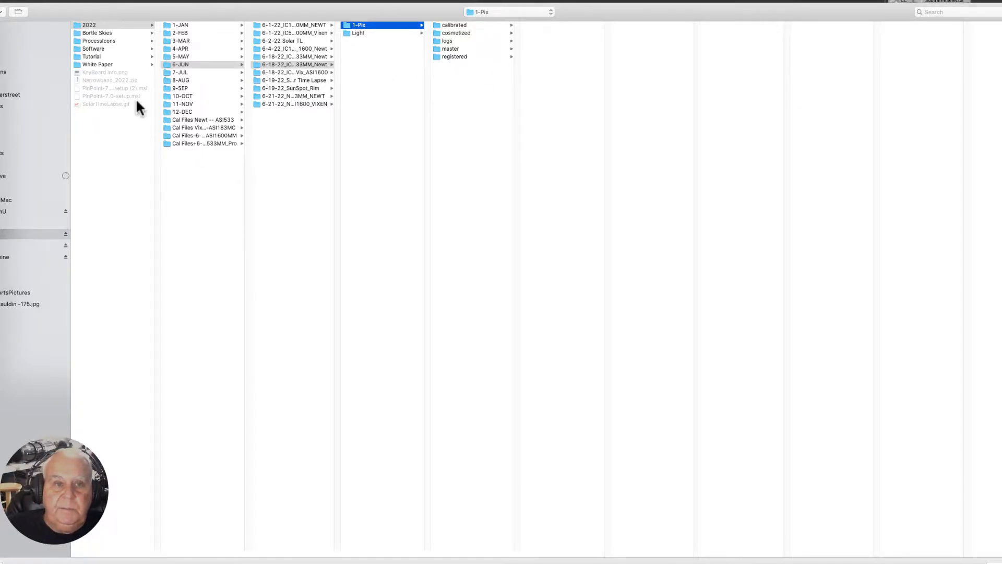
{"action": "left_click", "coordinate": [179, 25]}
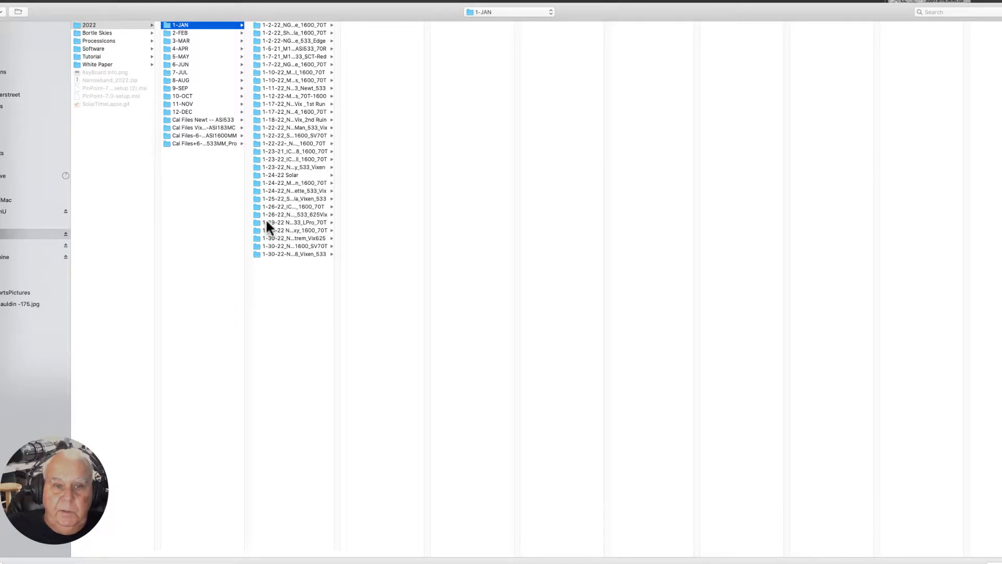
{"action": "left_click", "coordinate": [265, 198]}
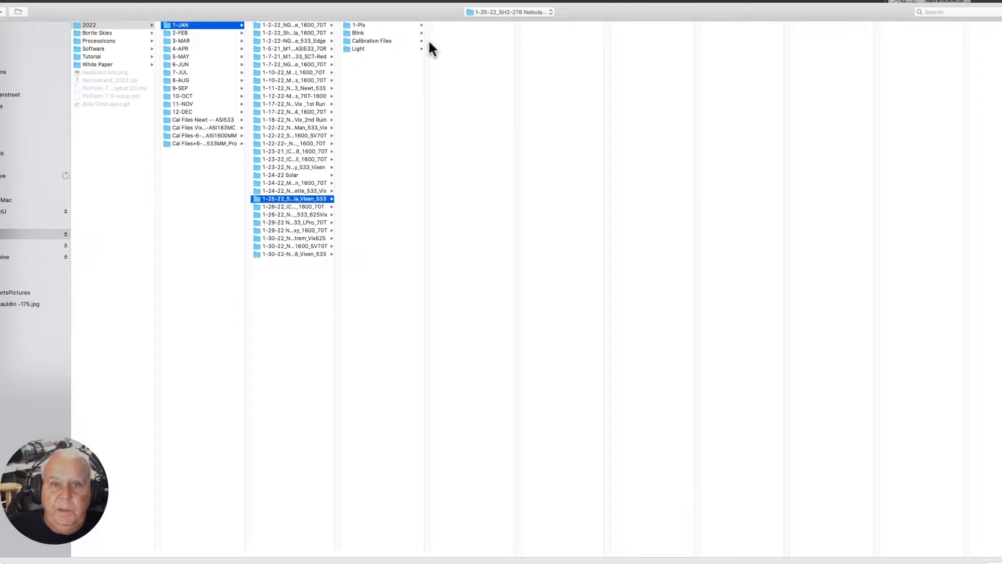
{"action": "left_click", "coordinate": [382, 40]}
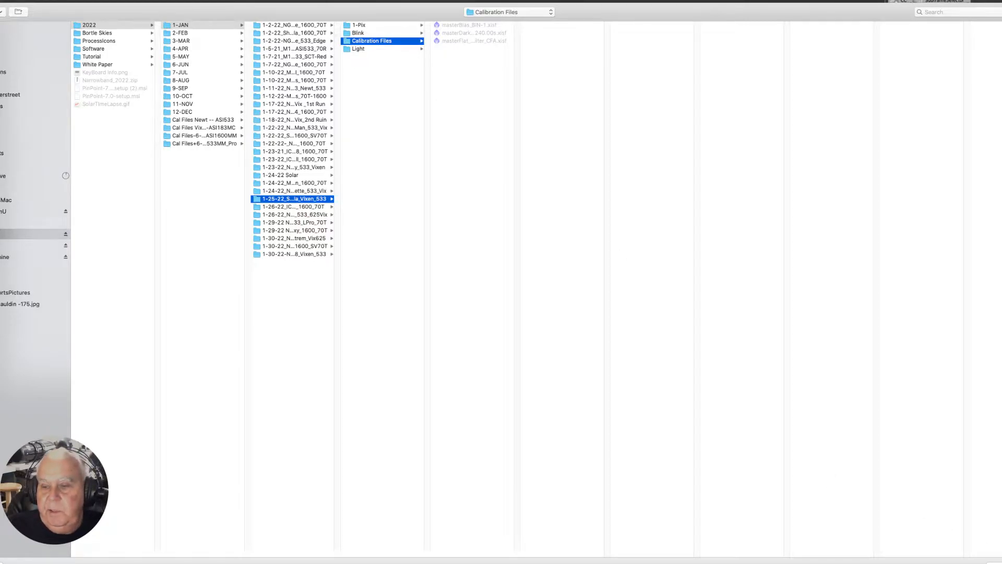
{"action": "key", "text": "Return"}
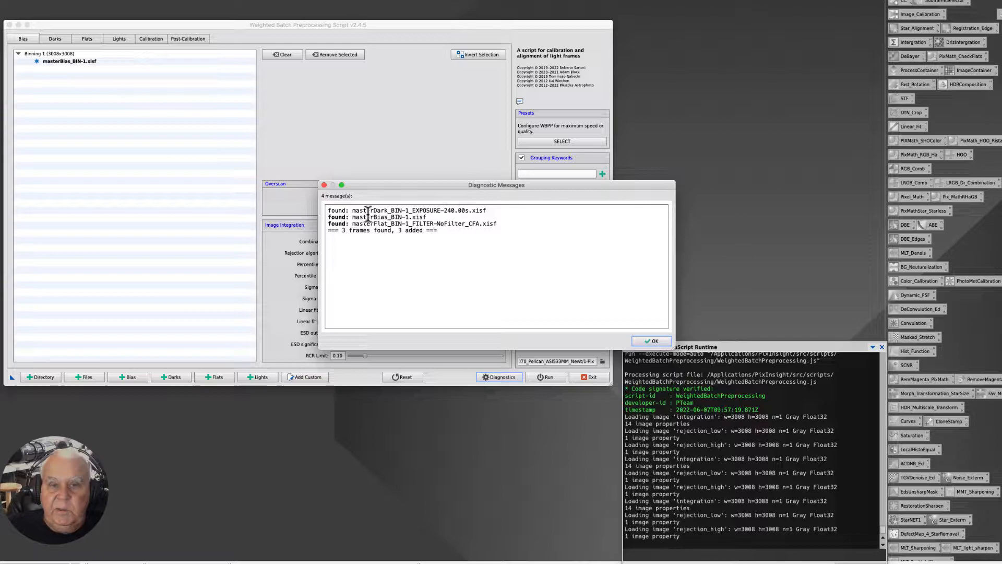
{"action": "left_click", "coordinate": [645, 341]}
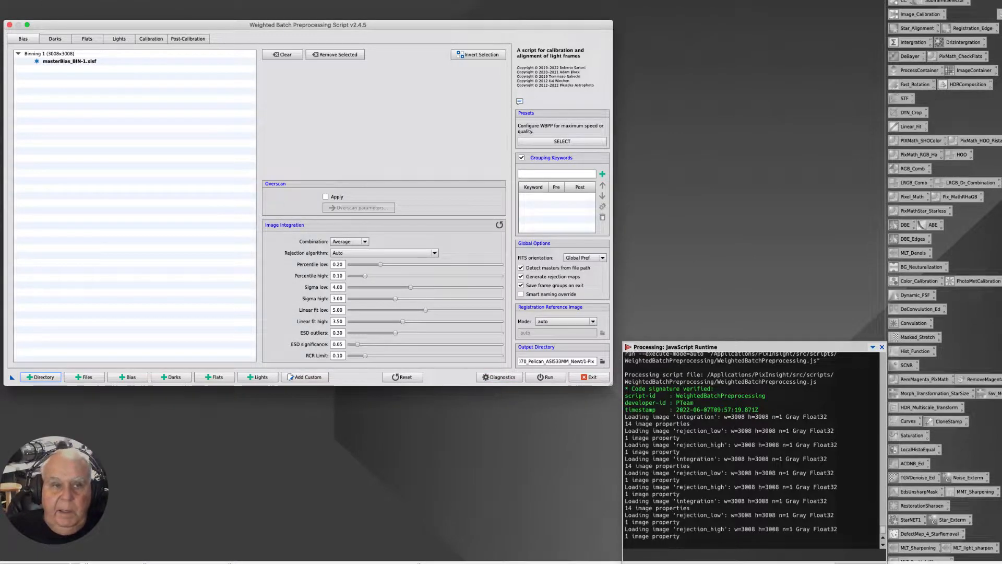
{"action": "left_click", "coordinate": [47, 37]}
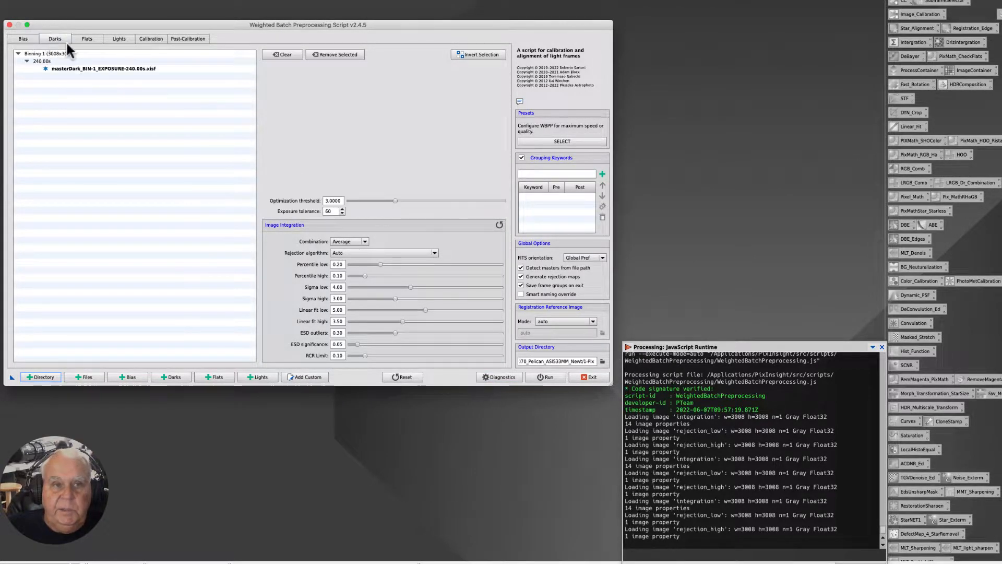
{"action": "left_click", "coordinate": [86, 37]}
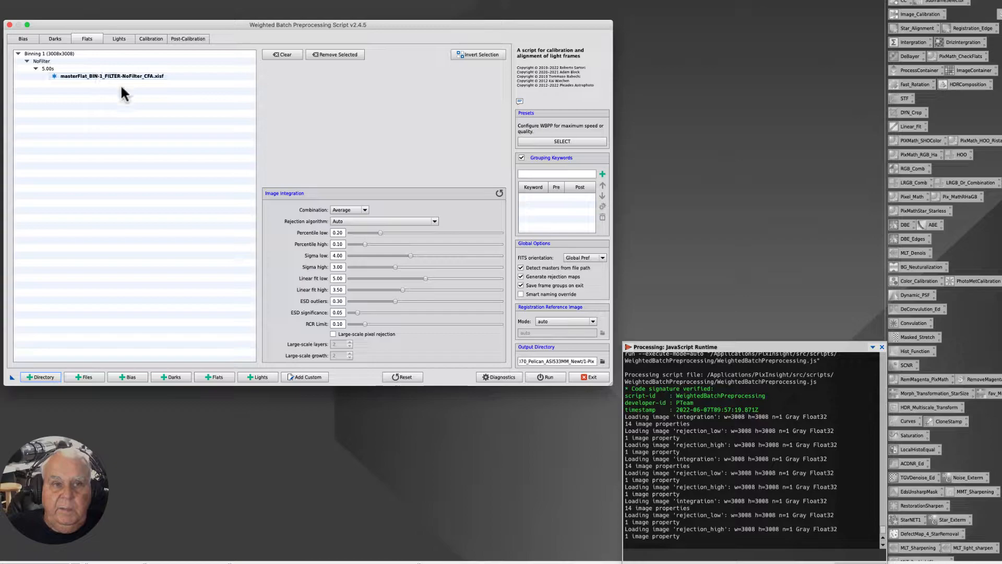
{"action": "left_click", "coordinate": [54, 39]}
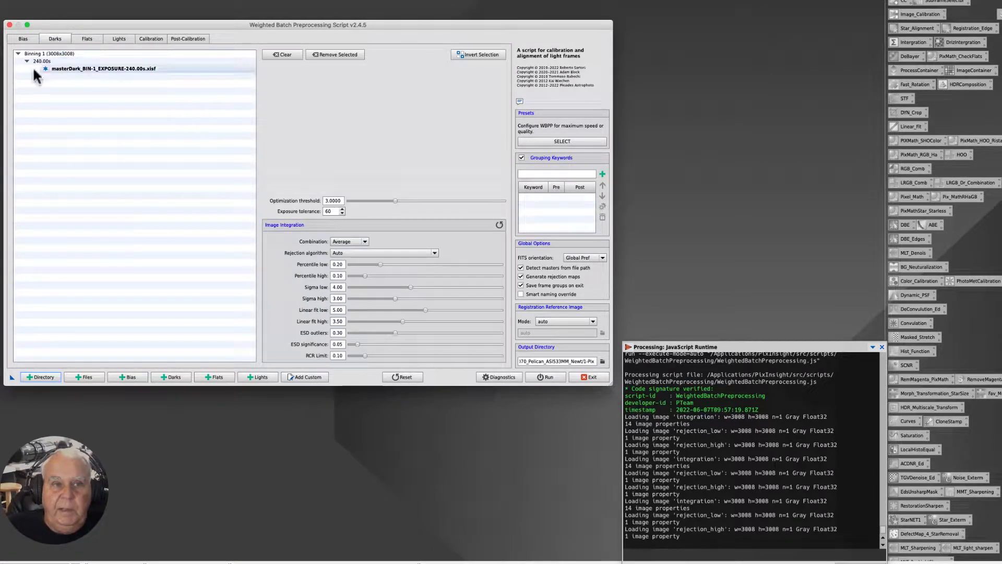
{"action": "left_click", "coordinate": [22, 38]}
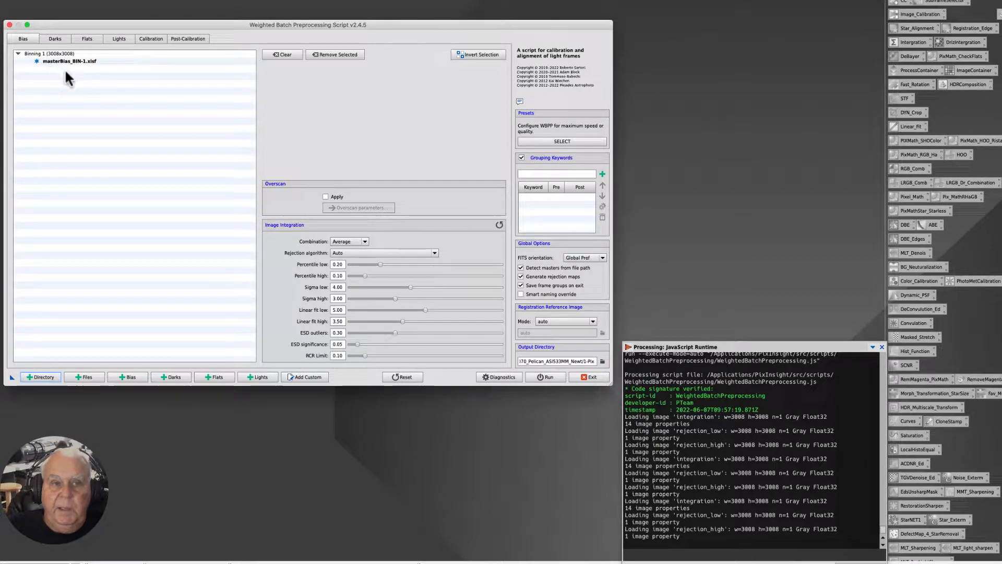
Clear the master frames from the bias, darks and flats lists.
{"action": "left_click", "coordinate": [295, 54]}
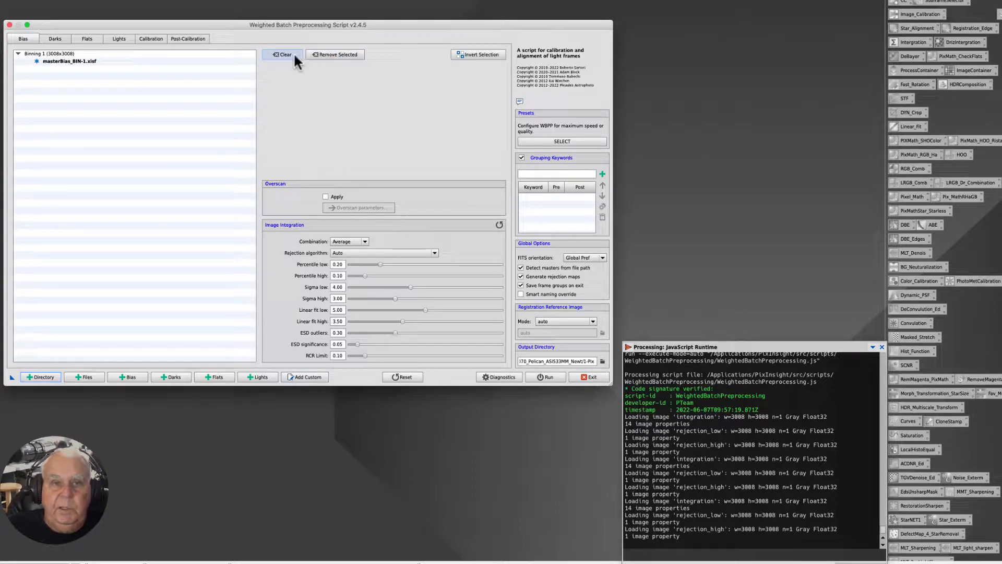
{"action": "left_click", "coordinate": [55, 38]}
{"action": "left_click", "coordinate": [271, 53]}
{"action": "left_click", "coordinate": [78, 38]}
{"action": "left_click", "coordinate": [269, 54]}
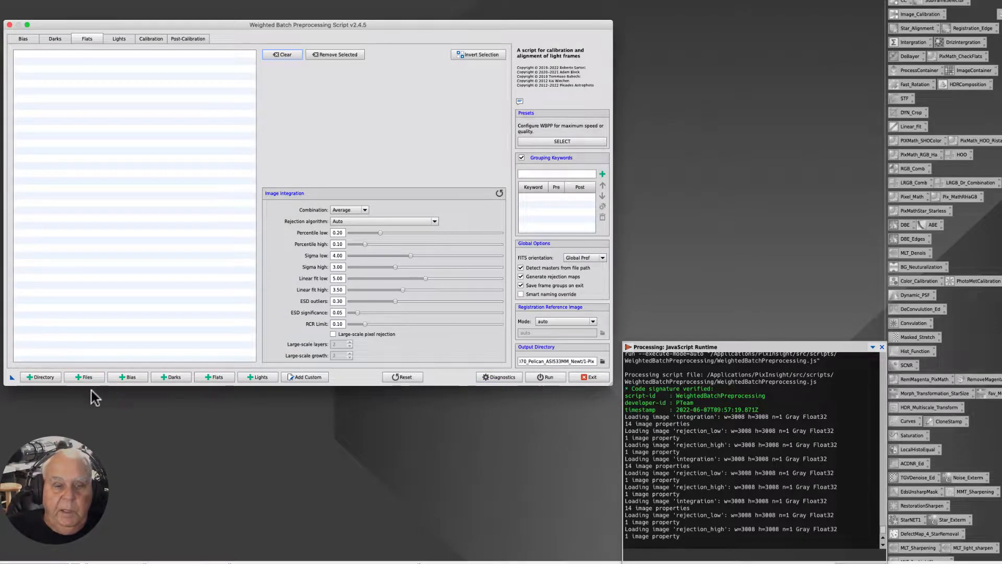
Add the master bias, dark and flat files together from the session's Calibration Files folder, and check where they were sorted.
{"action": "left_click", "coordinate": [80, 378]}
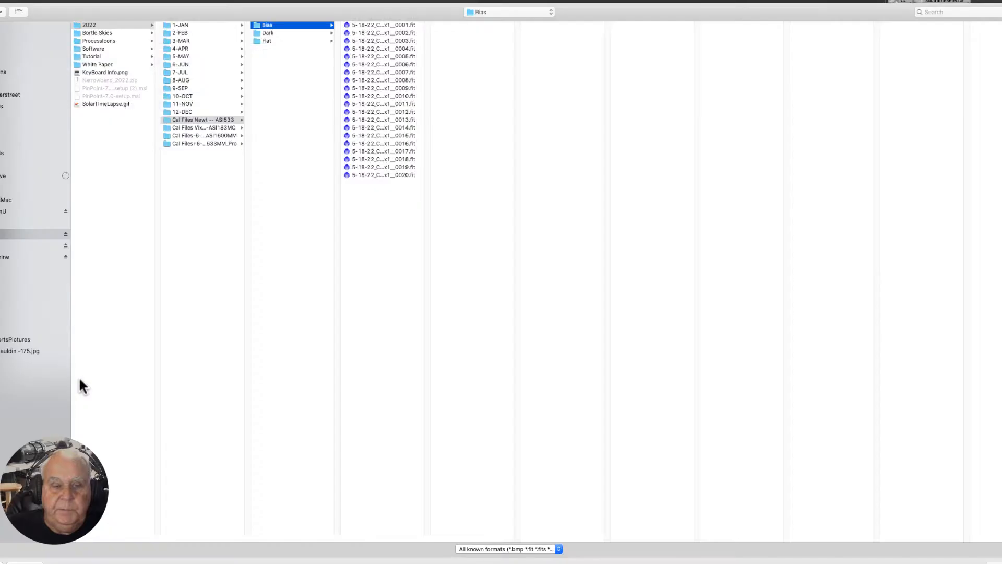
{"action": "left_click", "coordinate": [181, 25]}
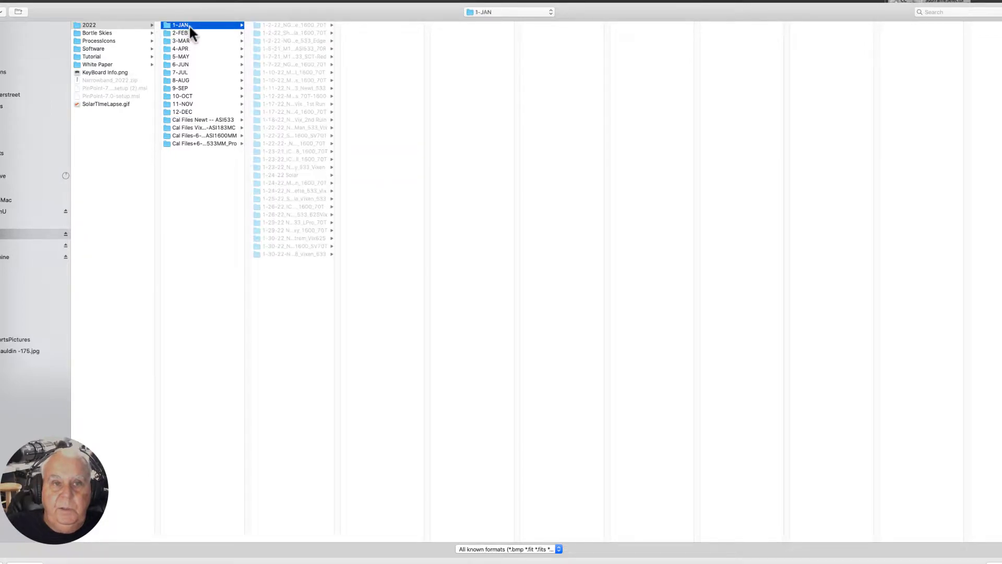
{"action": "left_click", "coordinate": [280, 198]}
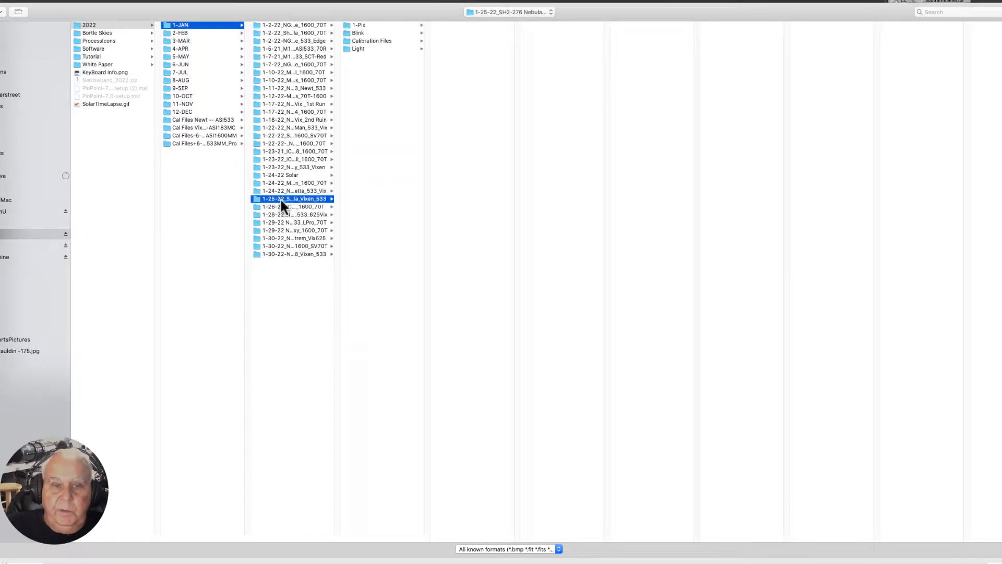
{"action": "left_click", "coordinate": [361, 41]}
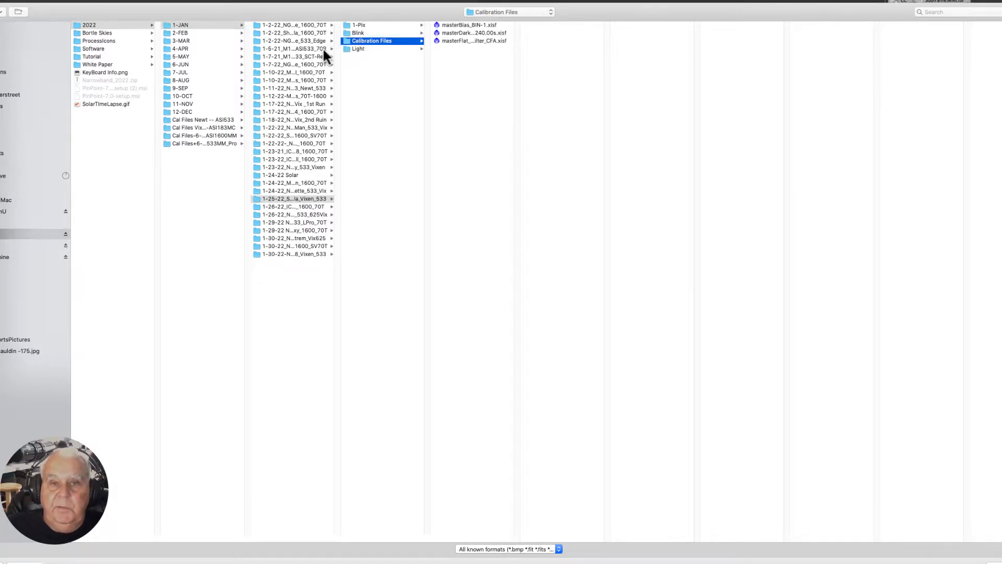
{"action": "left_click", "coordinate": [457, 25]}
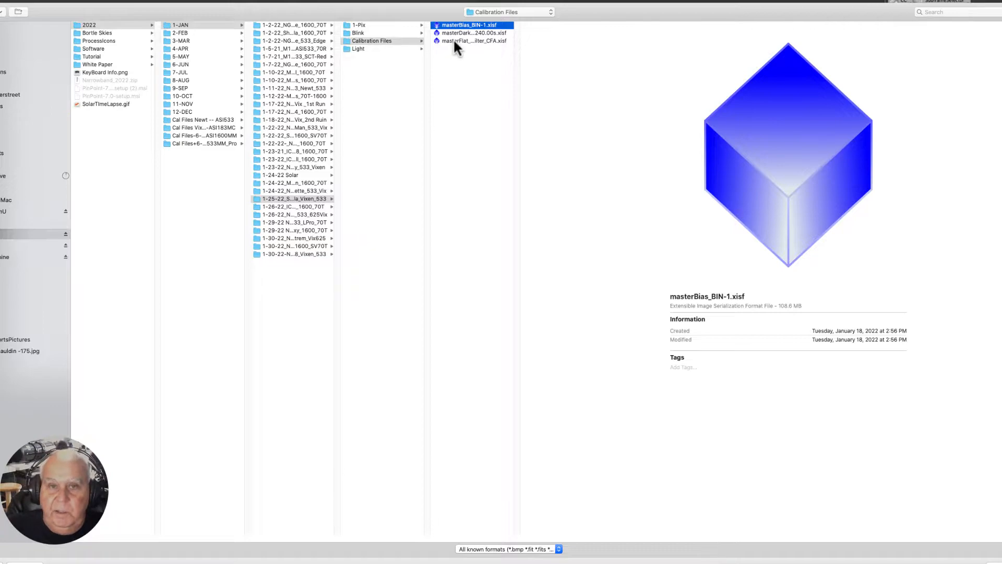
{"action": "left_click", "coordinate": [453, 39], "text": "shift"}
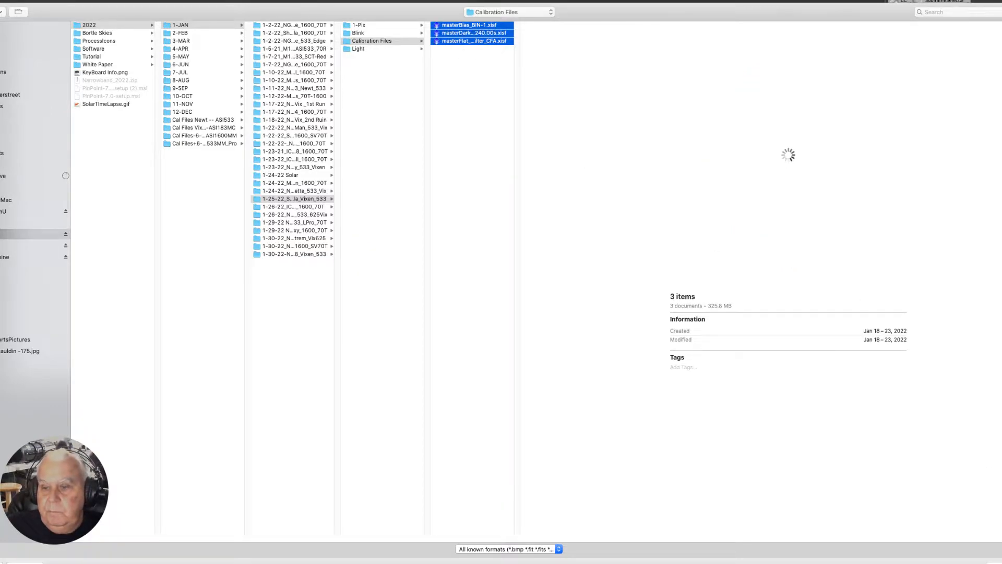
{"action": "key", "text": "Return"}
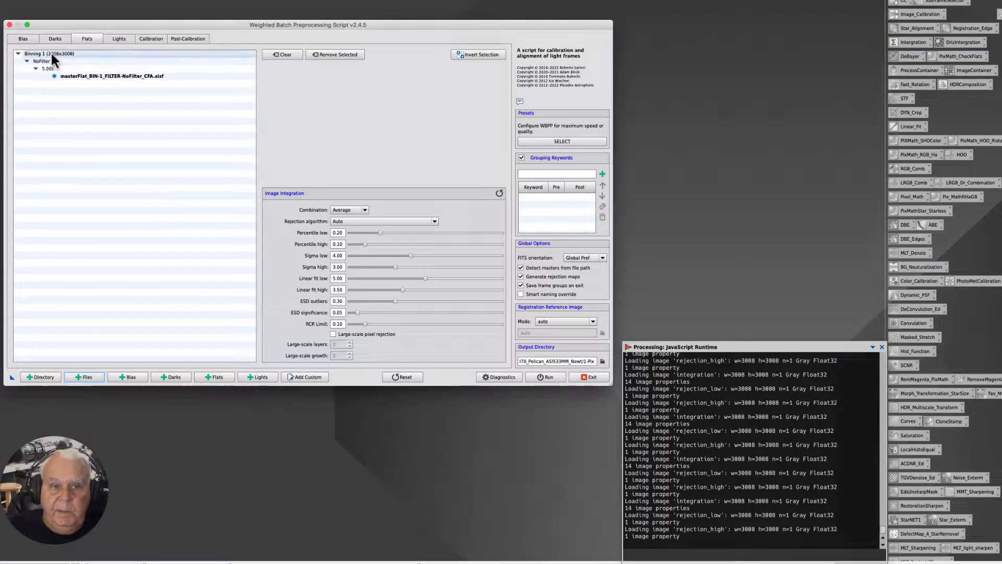
{"action": "left_click", "coordinate": [50, 35]}
{"action": "left_click", "coordinate": [22, 39]}
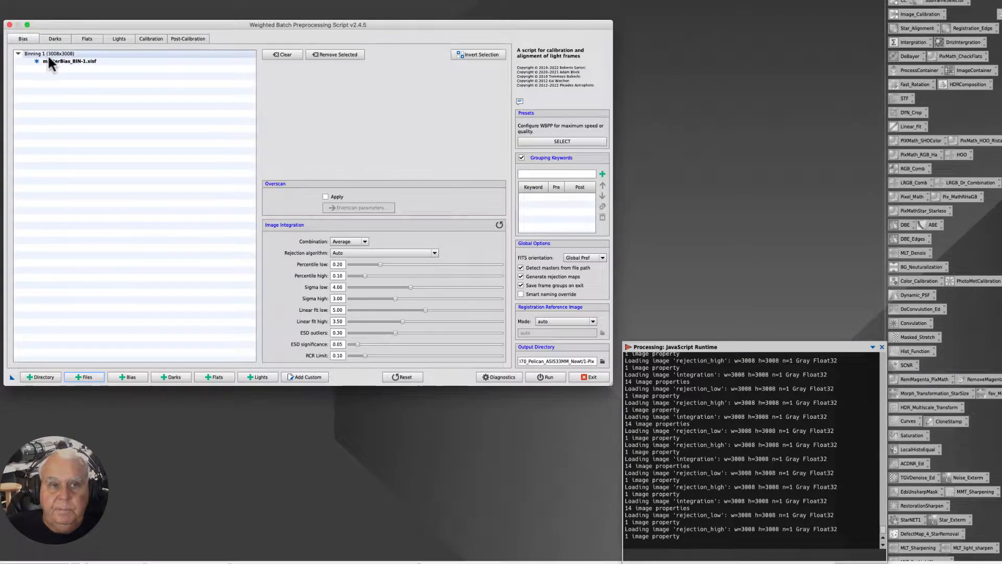
Empty the bias, darks and flats lists again, removing the three masters added as files.
{"action": "left_click", "coordinate": [287, 51]}
{"action": "left_click", "coordinate": [63, 40]}
{"action": "left_click", "coordinate": [264, 55]}
{"action": "left_click", "coordinate": [88, 36]}
{"action": "left_click", "coordinate": [279, 56]}
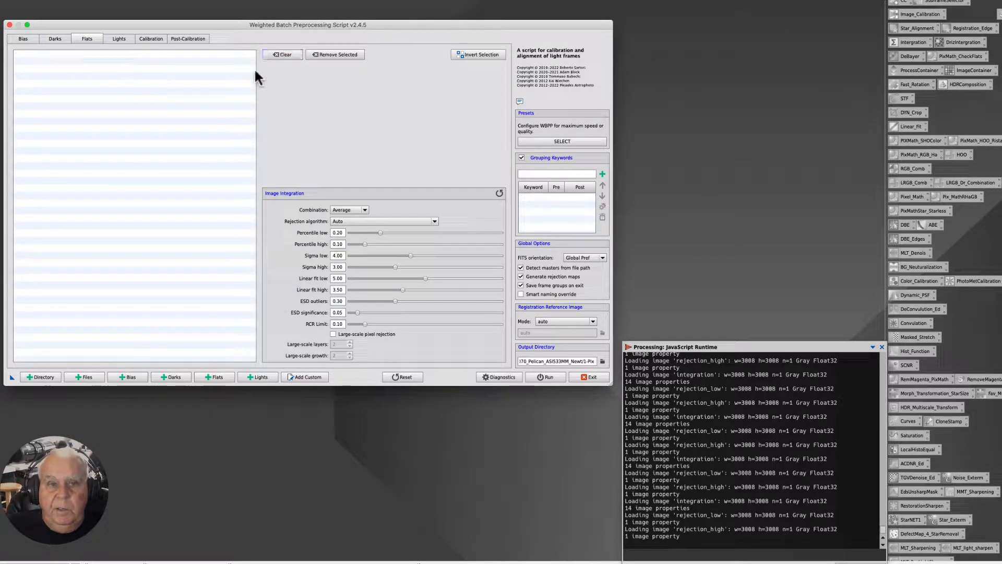
Add masterBias_BIN-1.xisf from the session's Calibration Files folder as a bias frame.
{"action": "left_click", "coordinate": [129, 385]}
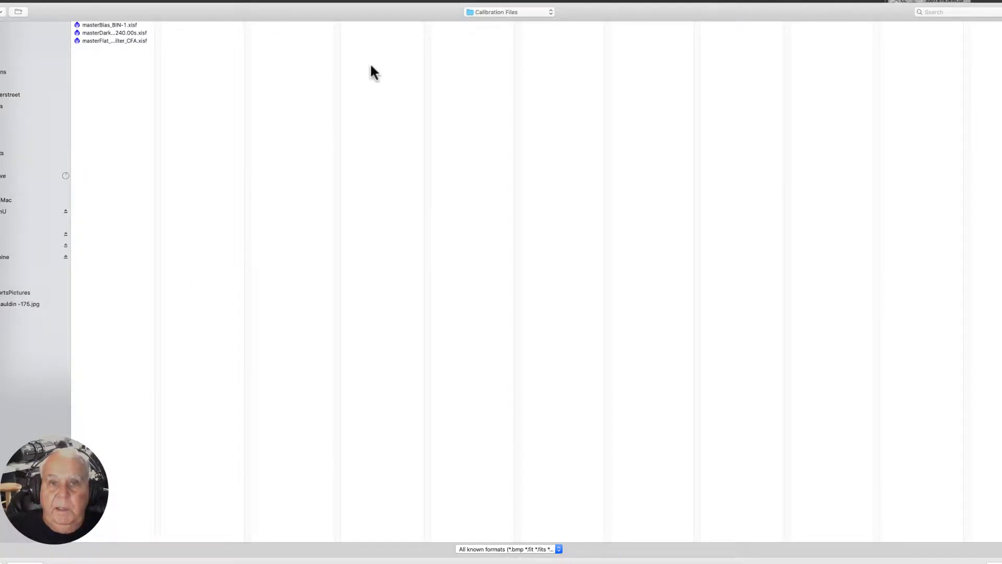
{"action": "left_click", "coordinate": [492, 23]}
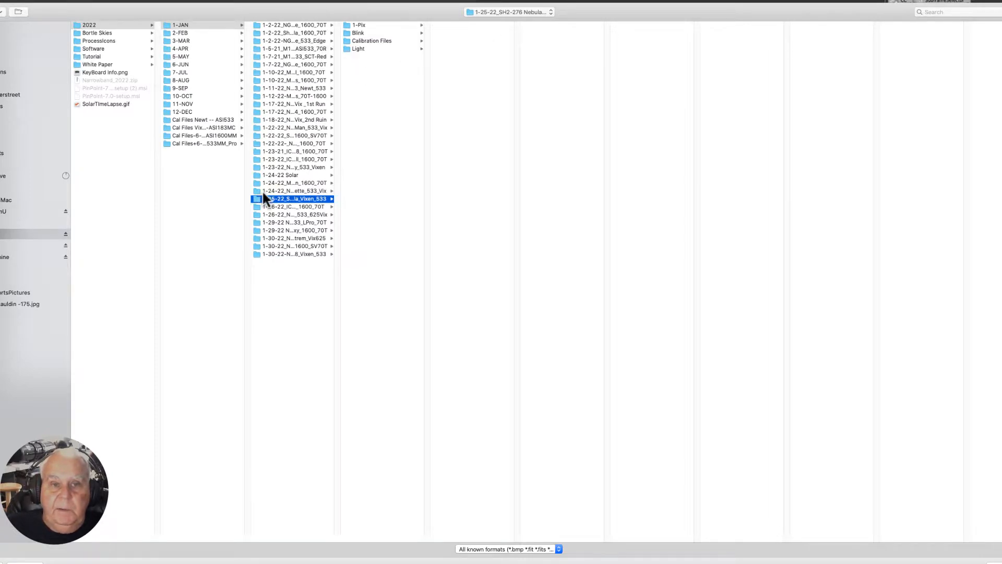
{"action": "left_click", "coordinate": [363, 42]}
{"action": "left_click", "coordinate": [474, 26]}
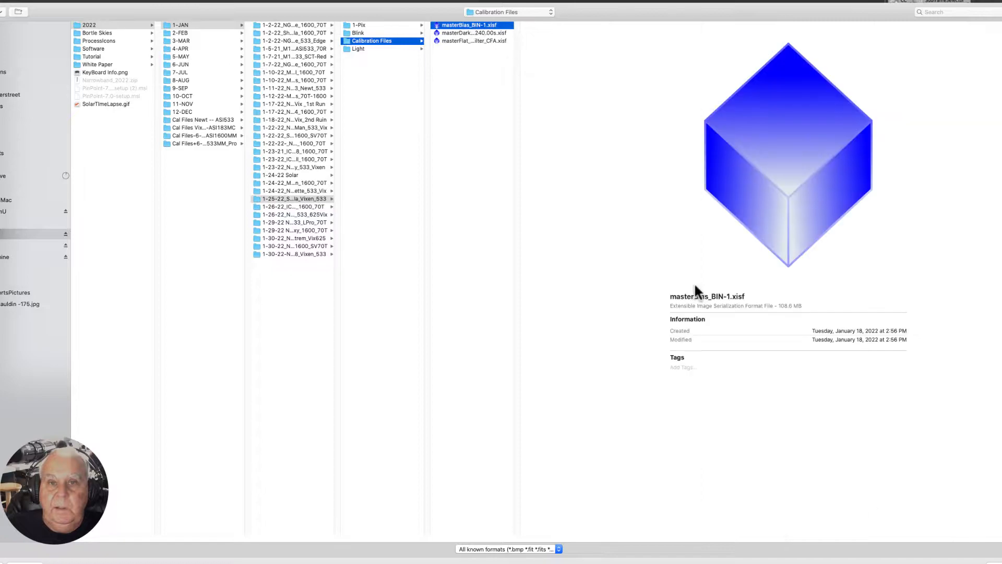
{"action": "key", "text": "Return"}
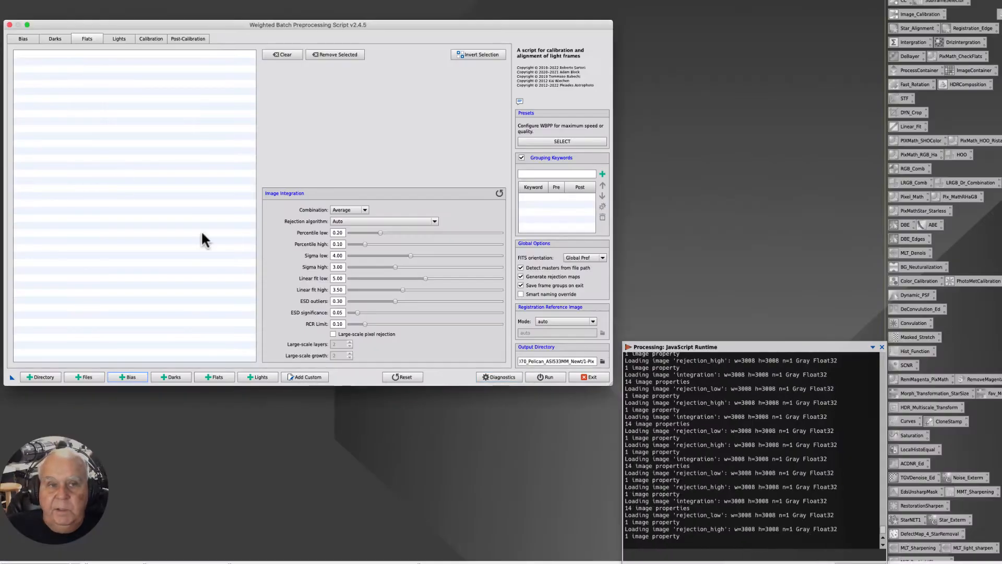
Add masterDark_BIN-1_EXPOSURE-240.00s.xisf from the Calibration Files folder as a dark frame.
{"action": "left_click", "coordinate": [173, 381]}
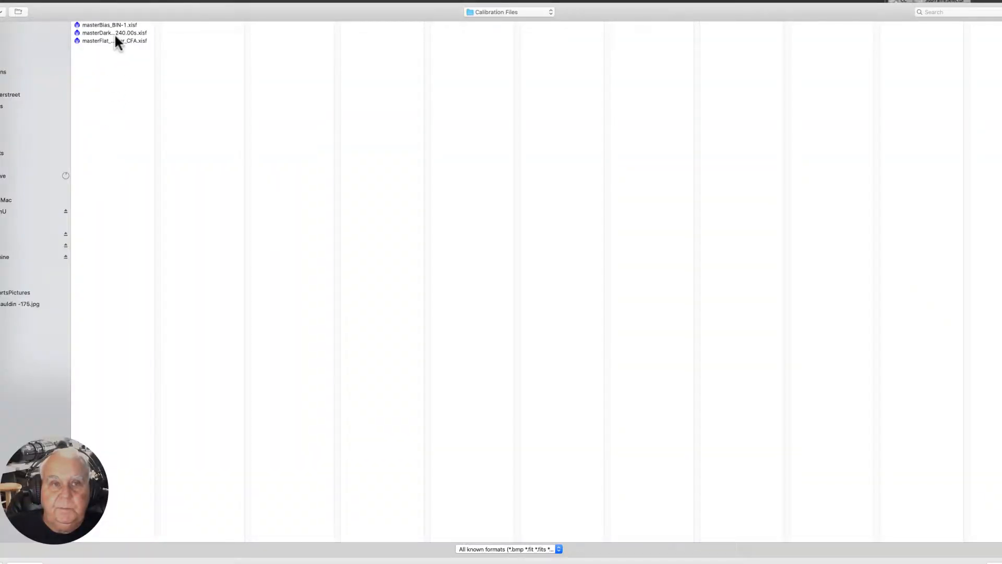
{"action": "left_click", "coordinate": [115, 33]}
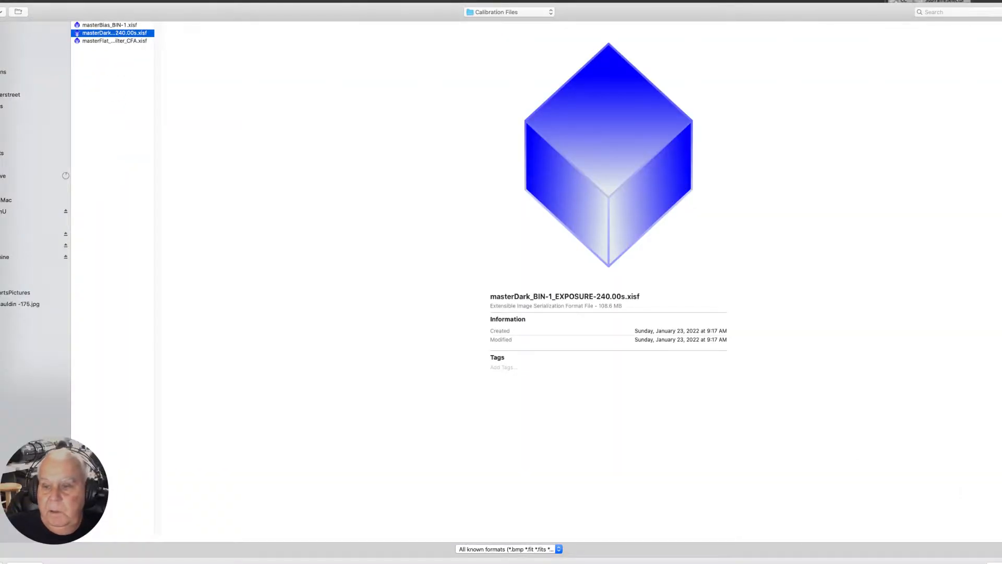
{"action": "key", "text": "Return"}
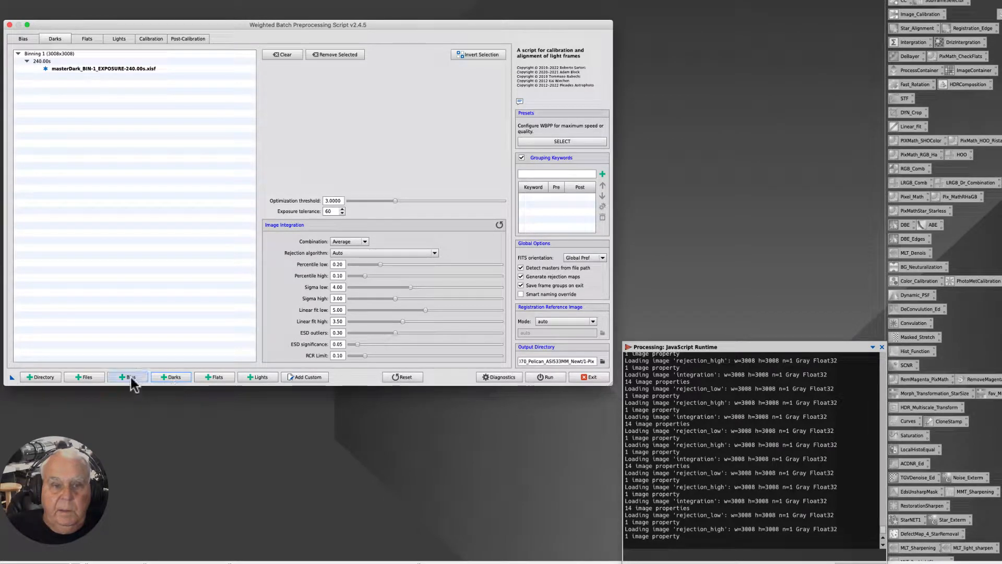
Add masterFlat_BIN-1_FILTER-NoFilter_CFA.xisf as a flat frame, and check the bias, darks, flats and lights lists.
{"action": "left_click", "coordinate": [205, 375]}
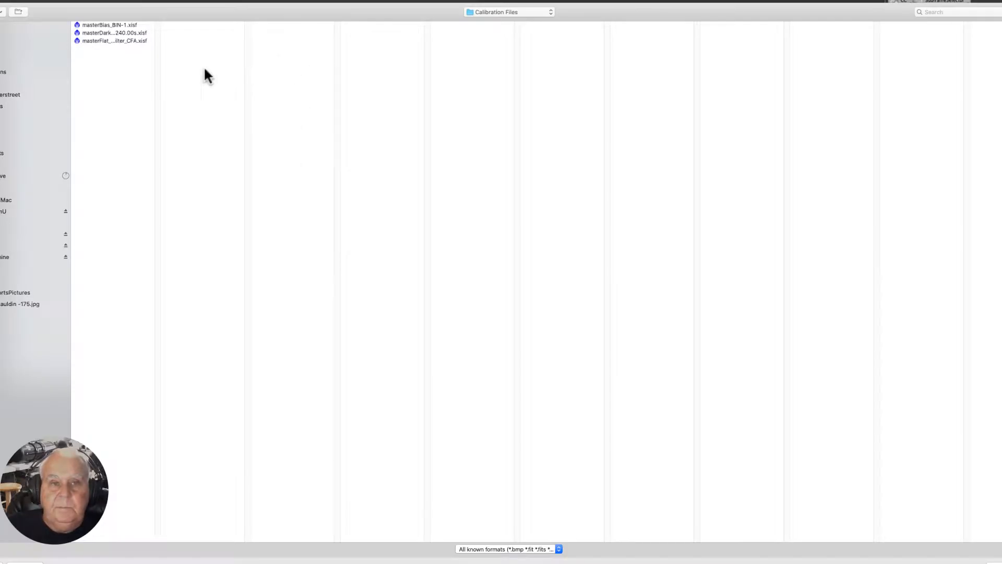
{"action": "left_click", "coordinate": [110, 32]}
{"action": "left_click", "coordinate": [107, 40]}
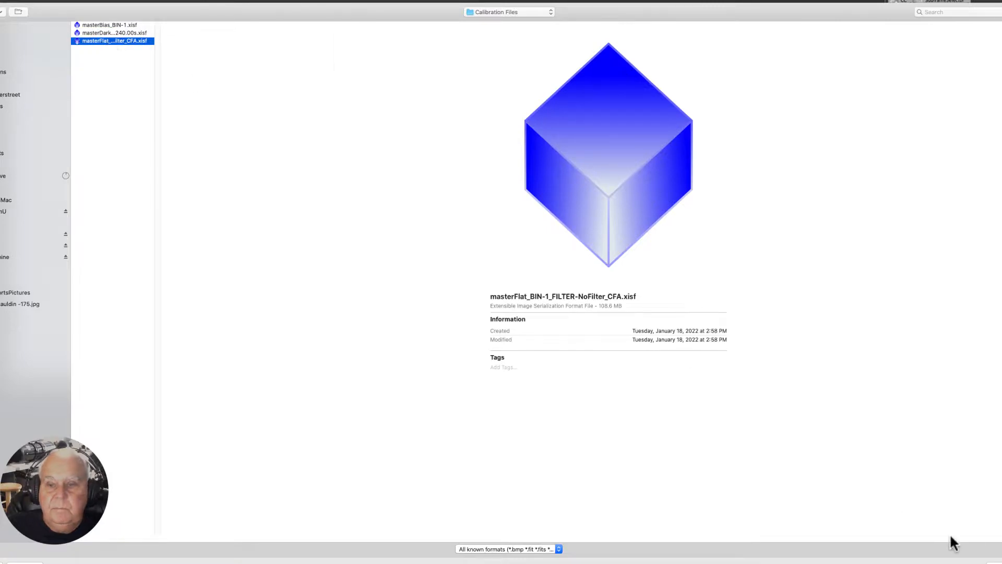
{"action": "key", "text": "Return"}
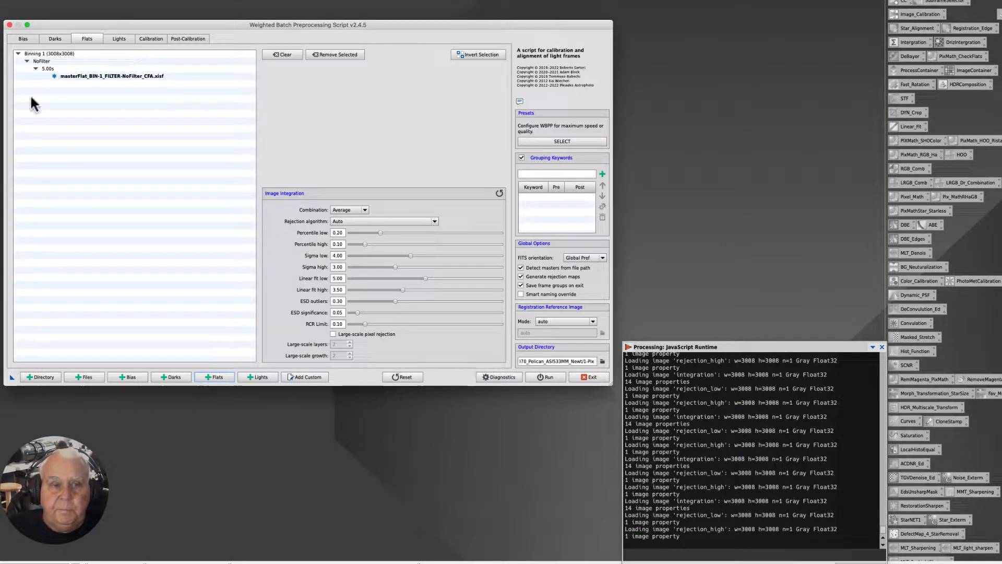
{"action": "left_click", "coordinate": [22, 38]}
{"action": "left_click", "coordinate": [52, 40]}
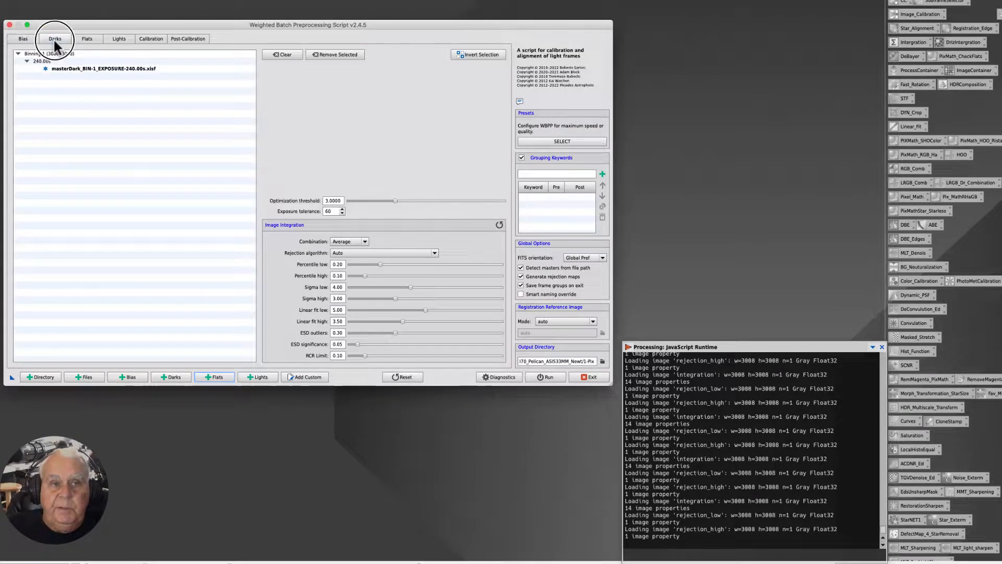
{"action": "left_click", "coordinate": [86, 40]}
{"action": "left_click", "coordinate": [116, 39]}
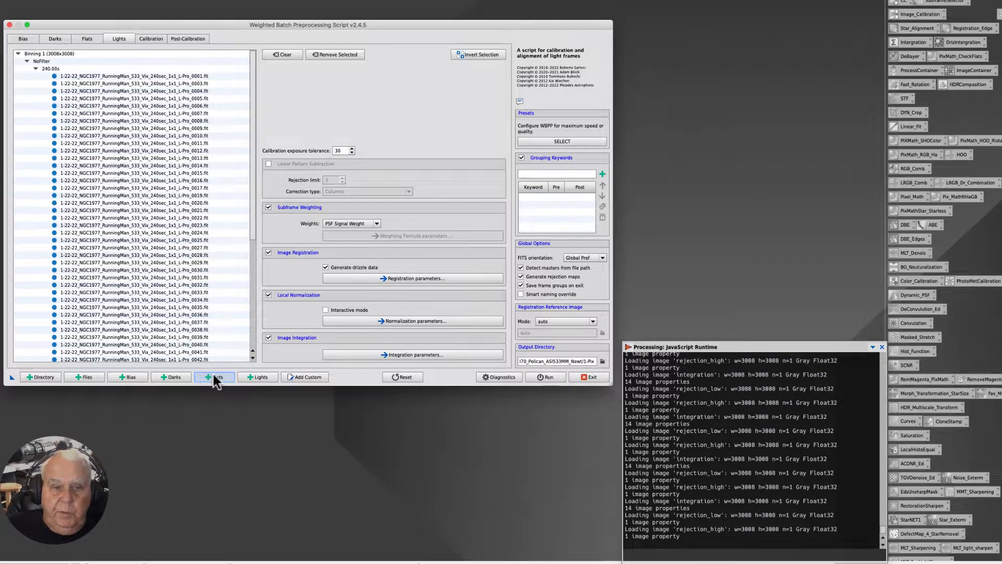
Look through the image types offered for adding custom frames, and close the Custom Frames dialog without adding anything.
{"action": "left_click", "coordinate": [302, 378]}
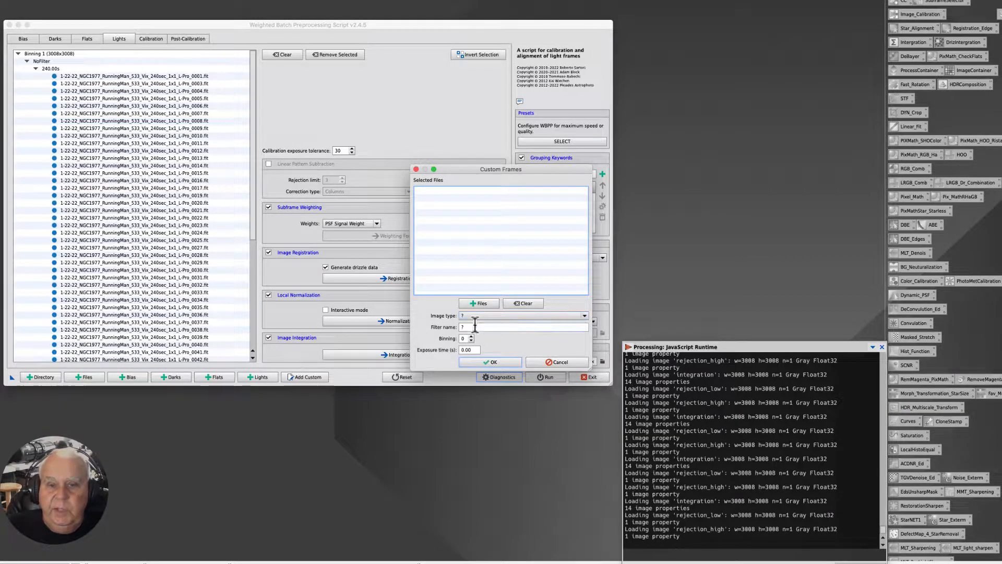
{"action": "left_click", "coordinate": [585, 317]}
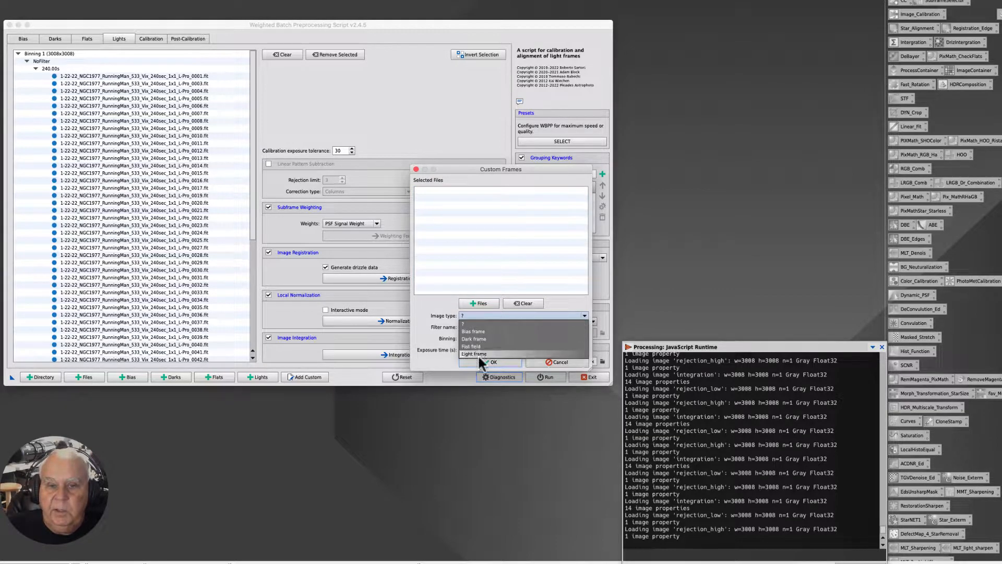
{"action": "left_click", "coordinate": [465, 239]}
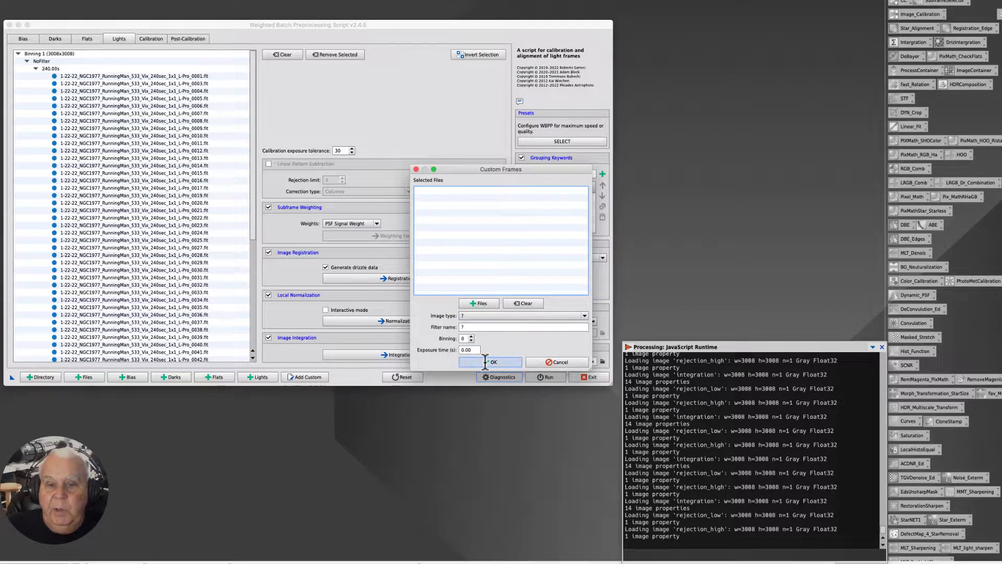
{"action": "left_click", "coordinate": [557, 361]}
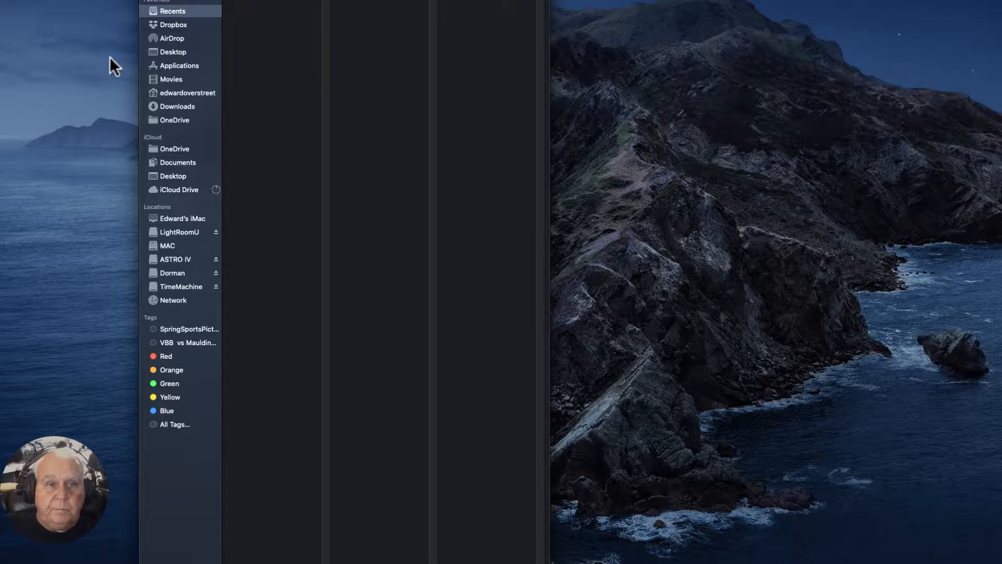
Switch to Finder, open the 1-25-22 Vixen_533 session folder under 2022 and 1-JAN on ASTRO IV, and widen the window.
{"action": "left_click", "coordinate": [158, 260]}
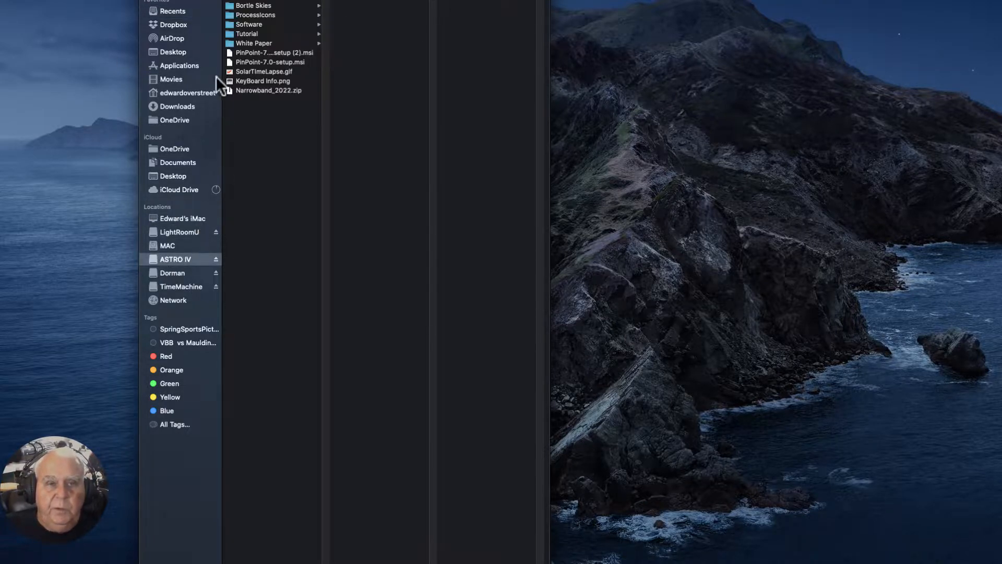
{"action": "left_click", "coordinate": [239, 2]}
{"action": "left_click", "coordinate": [355, 7]}
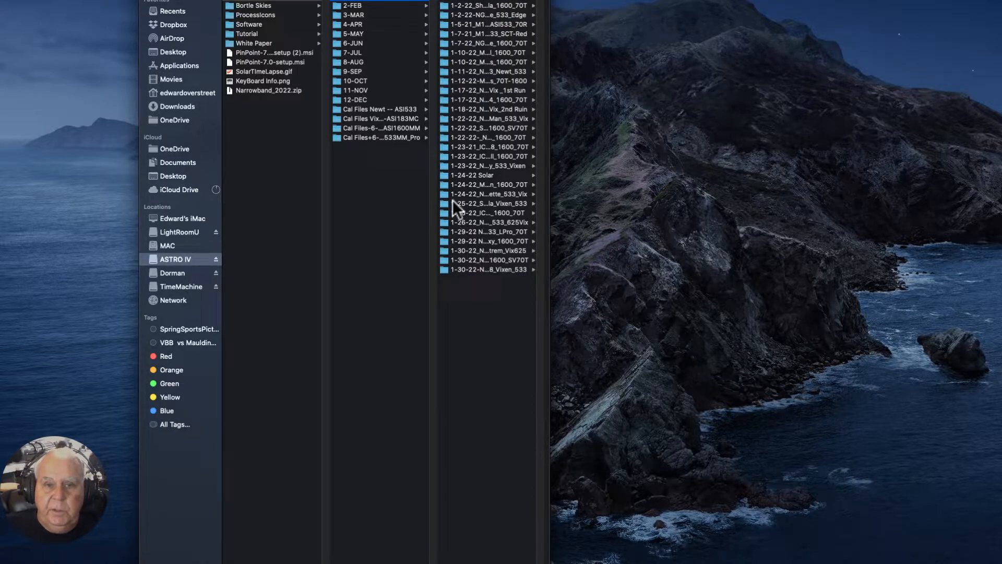
{"action": "left_click", "coordinate": [453, 202]}
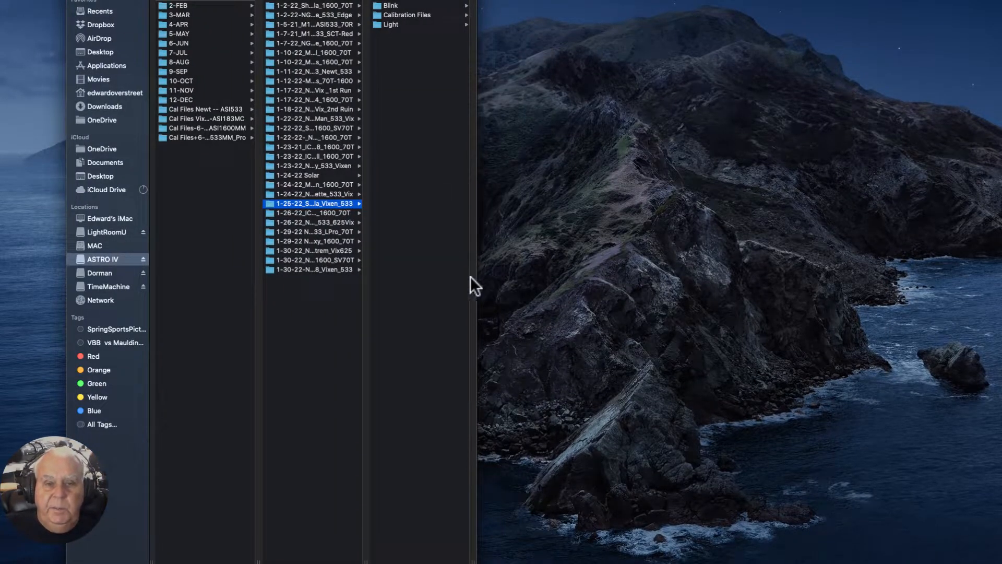
{"action": "left_click_drag", "start_coordinate": [477, 277], "coordinate": [705, 297]}
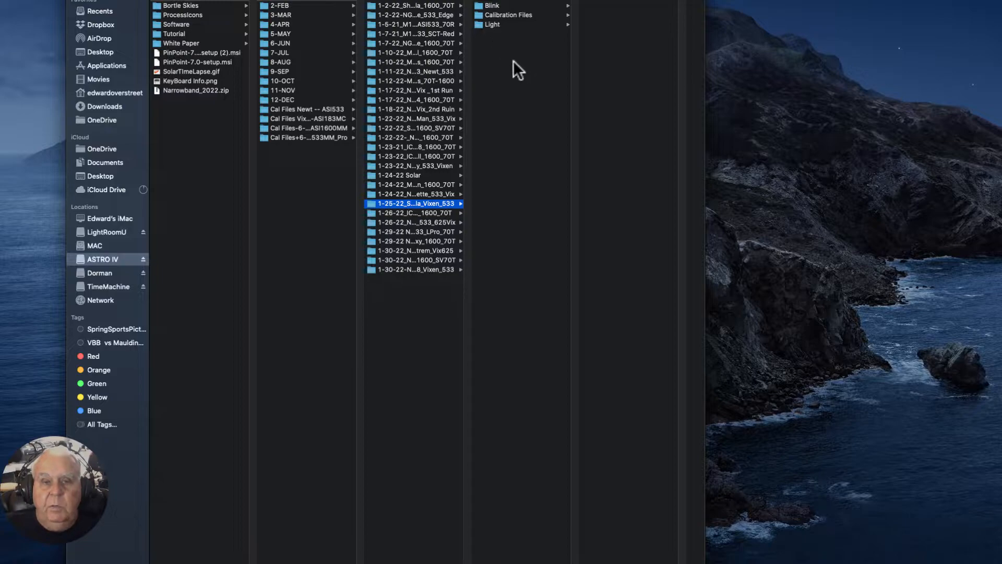
Examine the session's 1-Pix folder and its output subfolders, including cosmetized, debayered, logs, master and registered.
{"action": "right_click", "coordinate": [496, 137]}
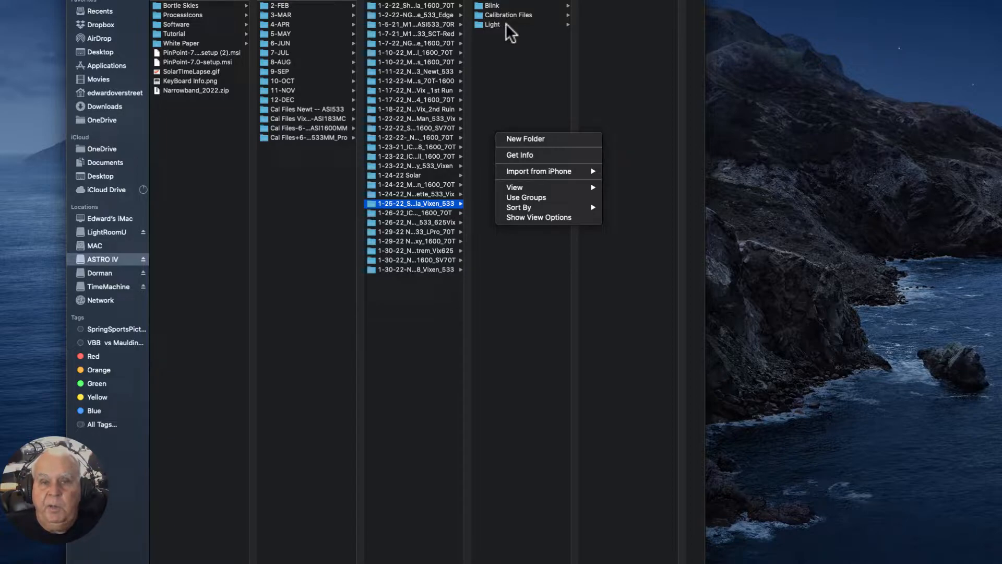
{"action": "left_click", "coordinate": [495, 5]}
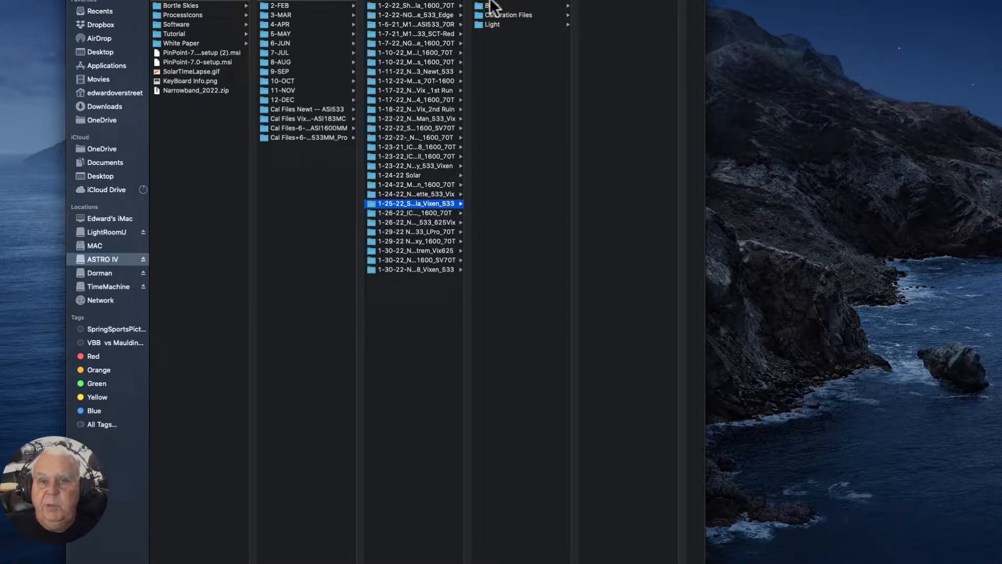
{"action": "left_click", "coordinate": [496, 5]}
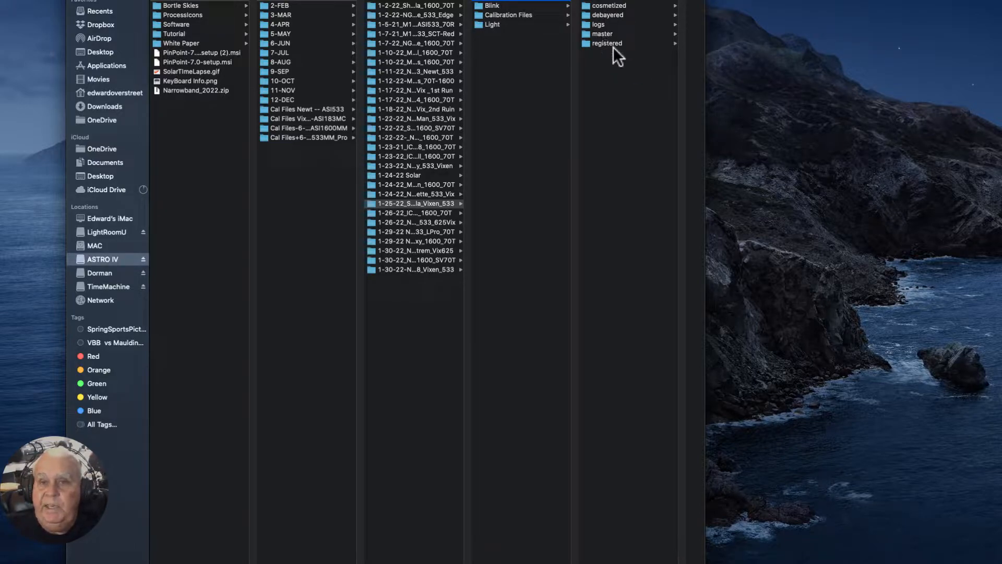
{"action": "left_click_drag", "start_coordinate": [617, 22], "coordinate": [603, 45]}
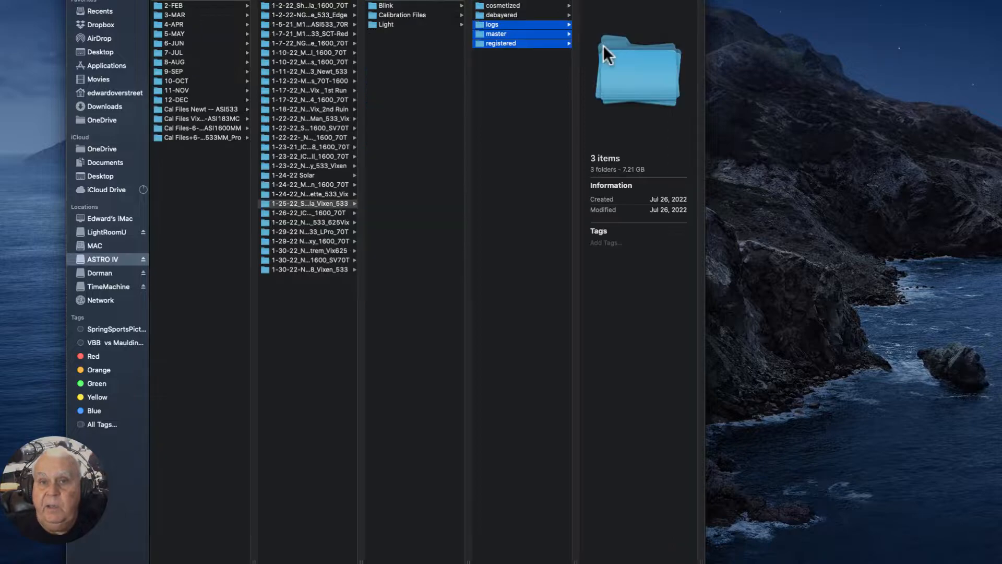
{"action": "left_click", "coordinate": [518, 101]}
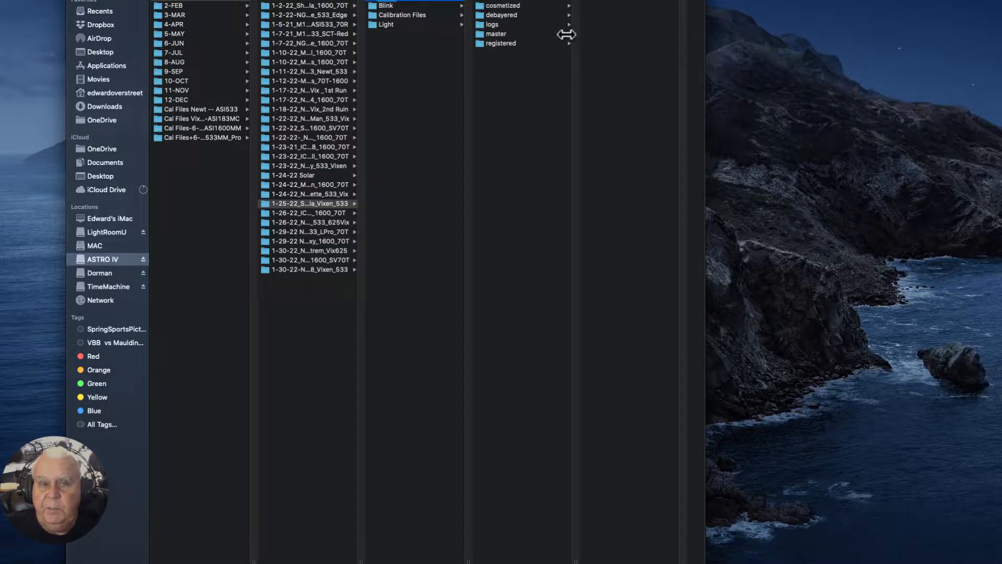
{"action": "left_click", "coordinate": [483, 34]}
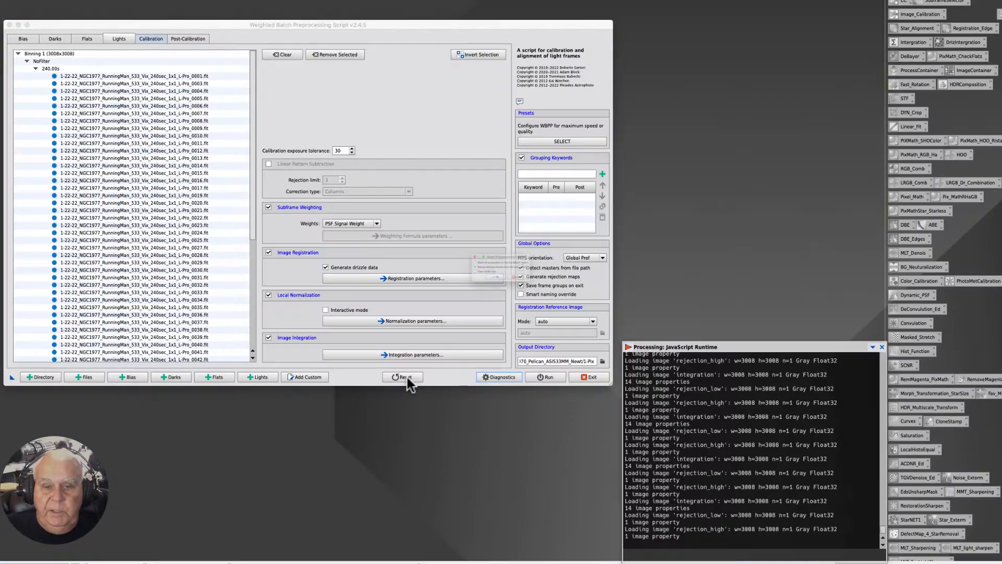
Back in PixInsight, reset all preprocessing parameters to factory-default values, clear all file lists, and reposition the script window.
{"action": "left_click", "coordinate": [407, 378]}
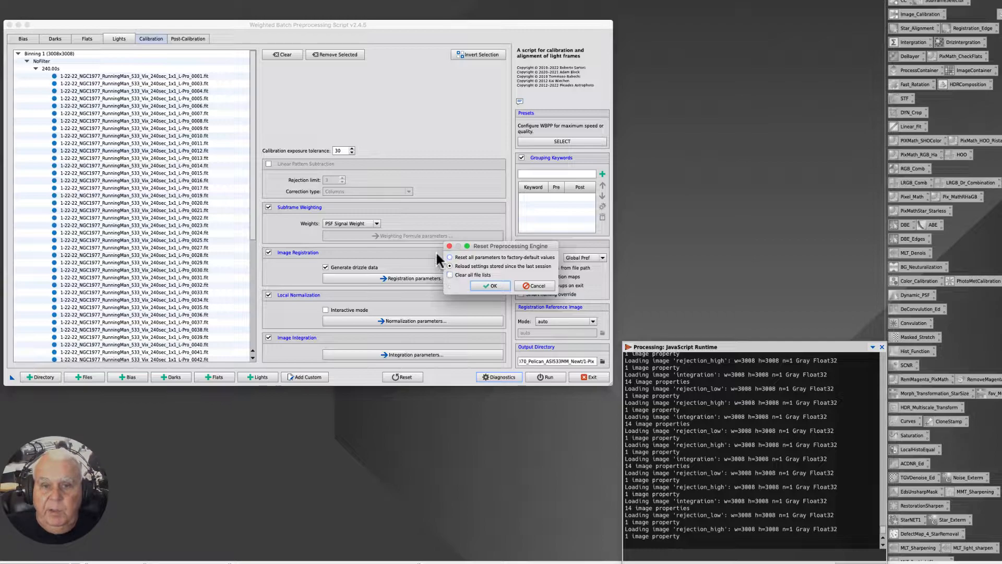
{"action": "left_click", "coordinate": [452, 258]}
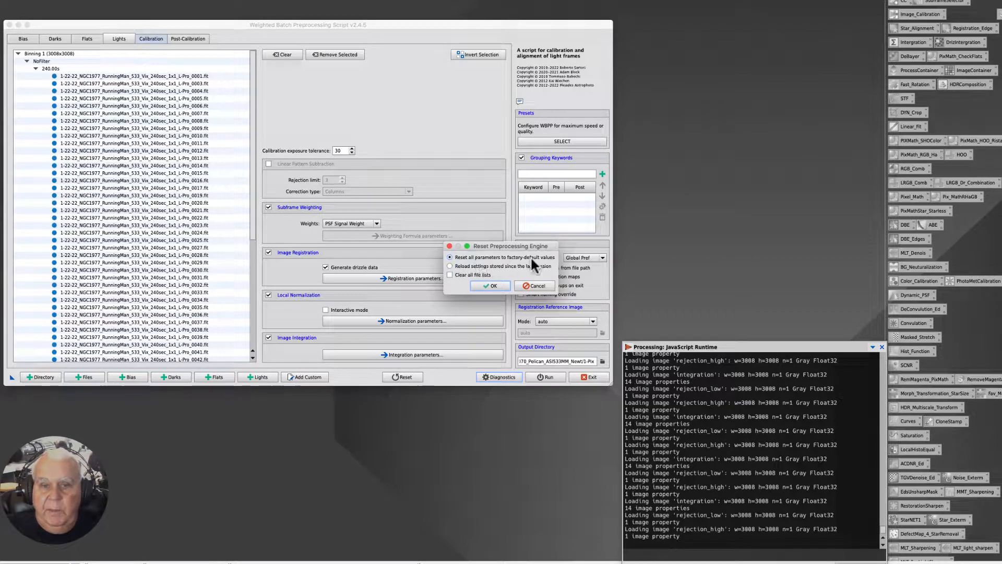
{"action": "left_click", "coordinate": [449, 275]}
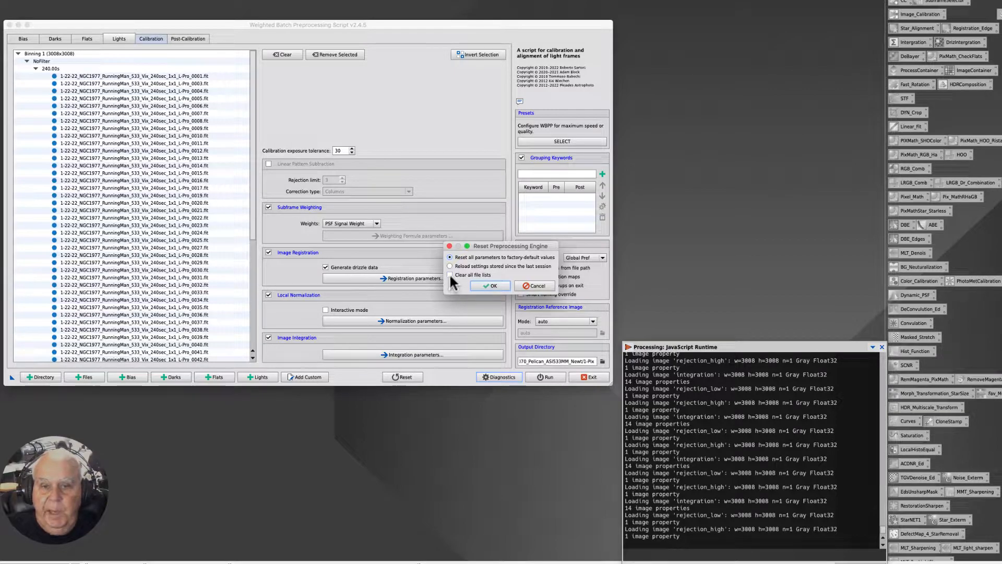
{"action": "left_click", "coordinate": [482, 285]}
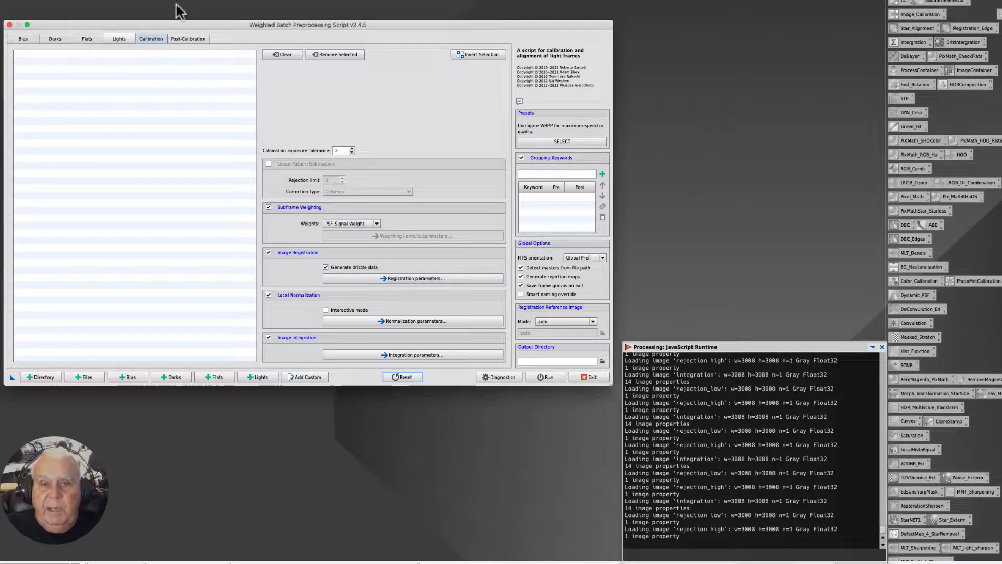
{"action": "left_click_drag", "start_coordinate": [210, 20], "coordinate": [235, 8]}
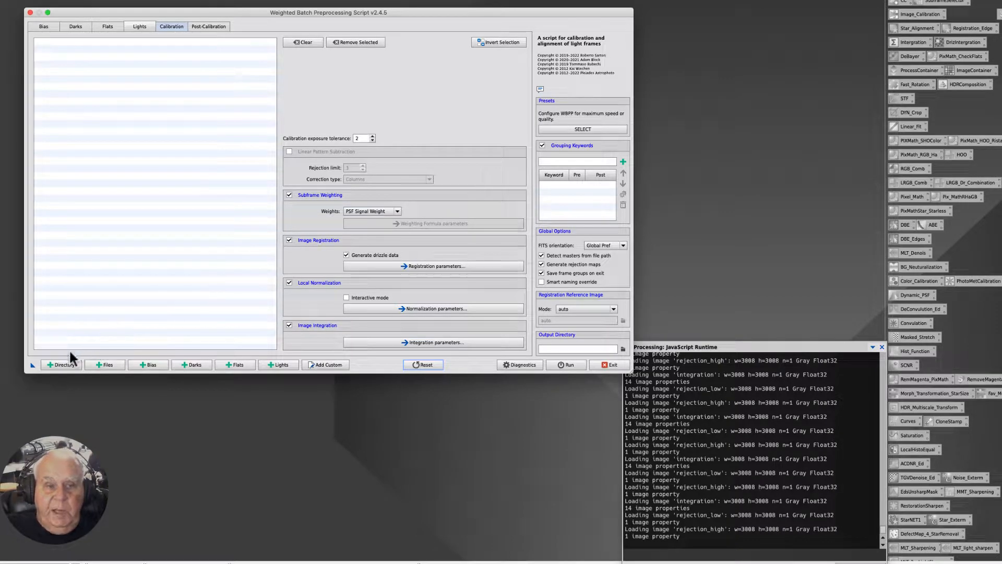
Add the whole Calibration Files directory of the 1-25-22 session to load the master bias, dark and flat together.
{"action": "left_click", "coordinate": [60, 364]}
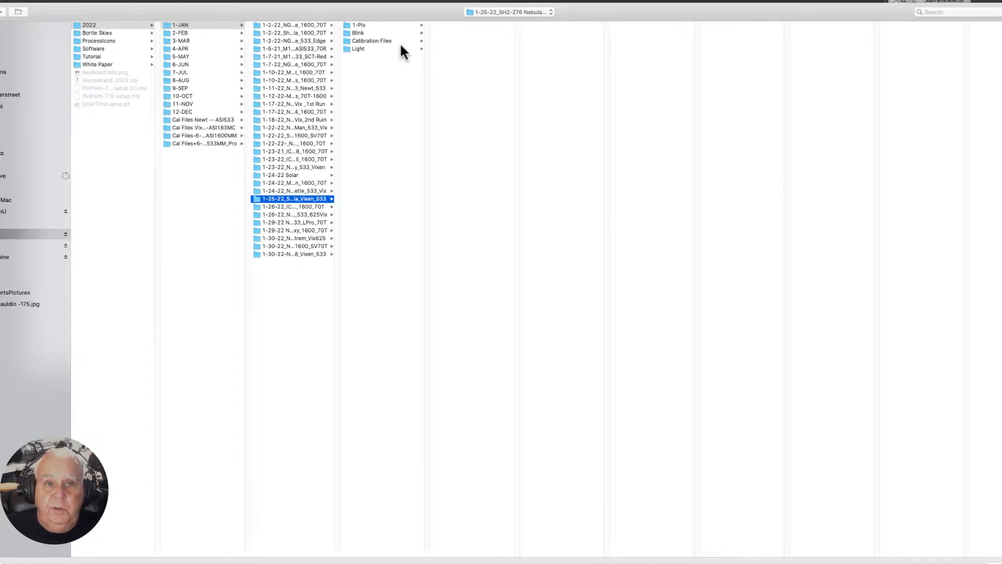
{"action": "left_click", "coordinate": [366, 41]}
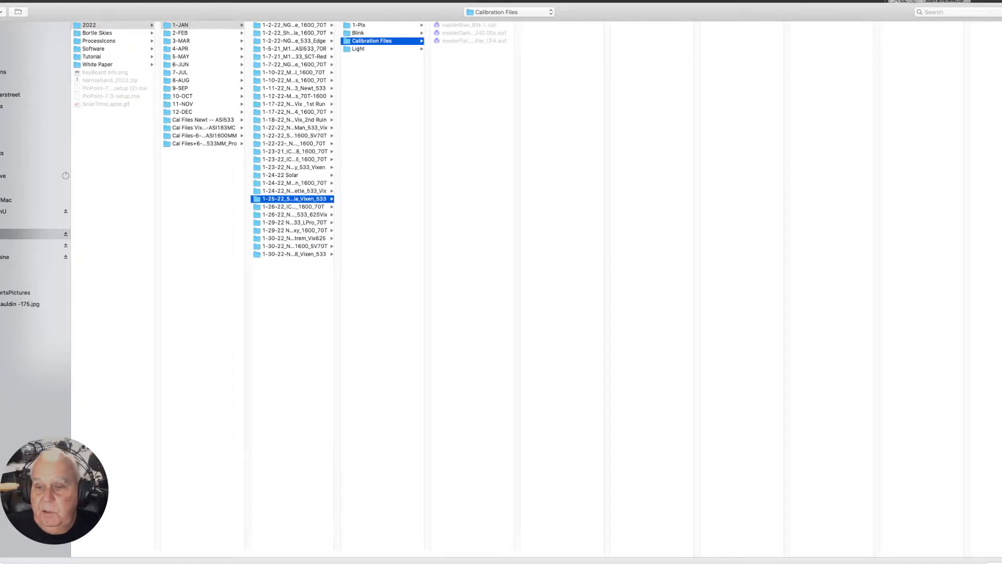
{"action": "key", "text": "Return"}
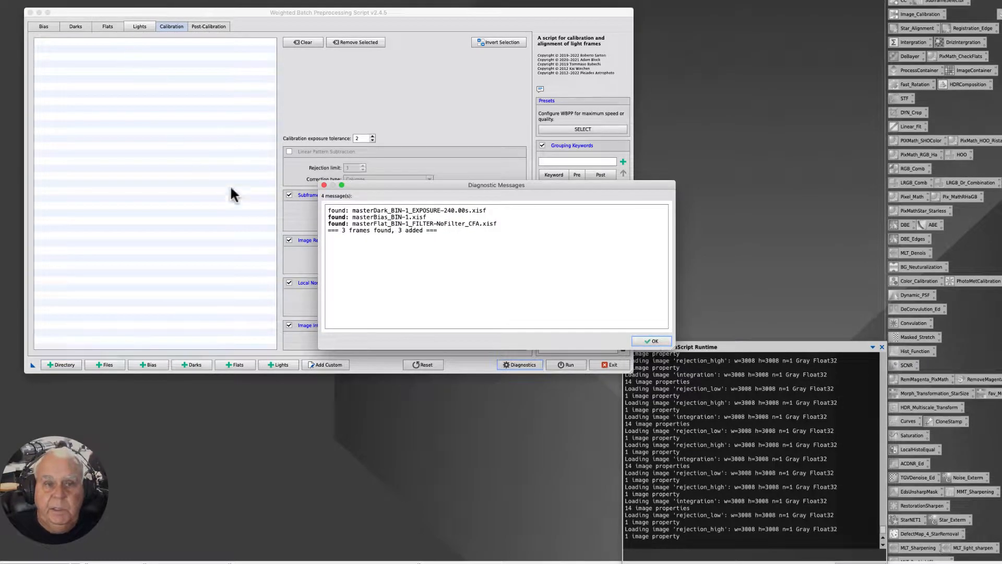
{"action": "left_click", "coordinate": [640, 340]}
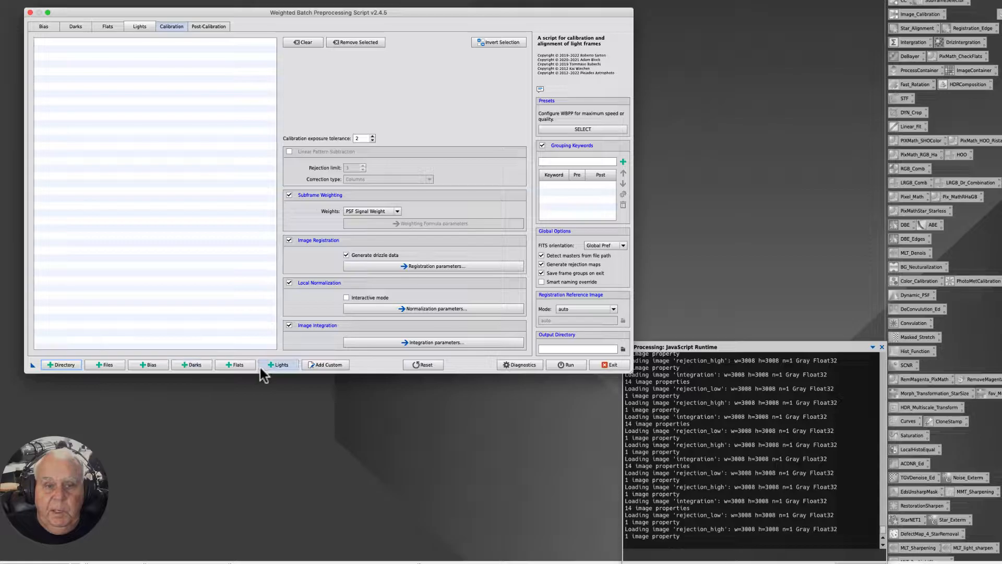
Add all the NGC1977 .fit files from the session's Blink folder as light frames.
{"action": "left_click", "coordinate": [276, 364]}
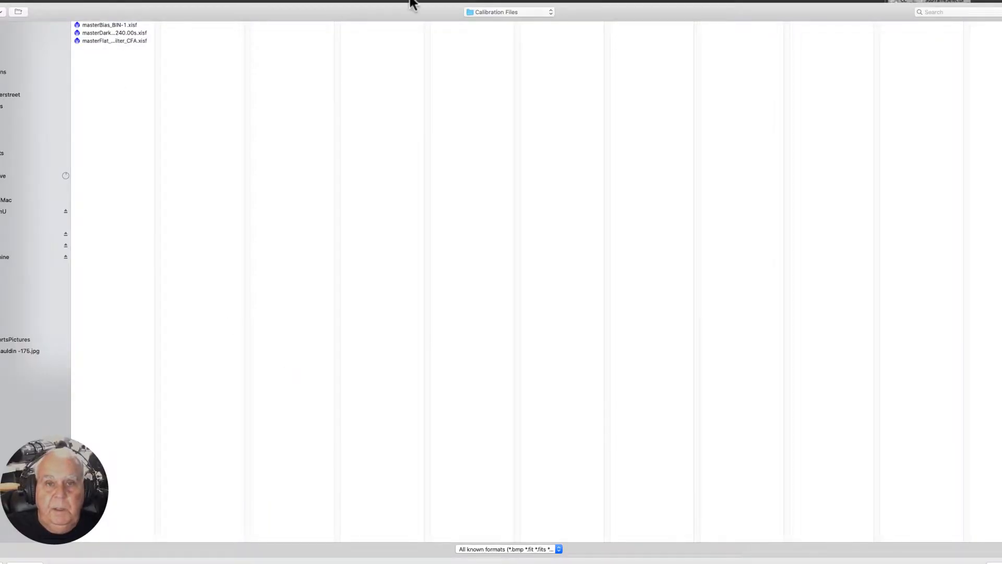
{"action": "left_click", "coordinate": [506, 25]}
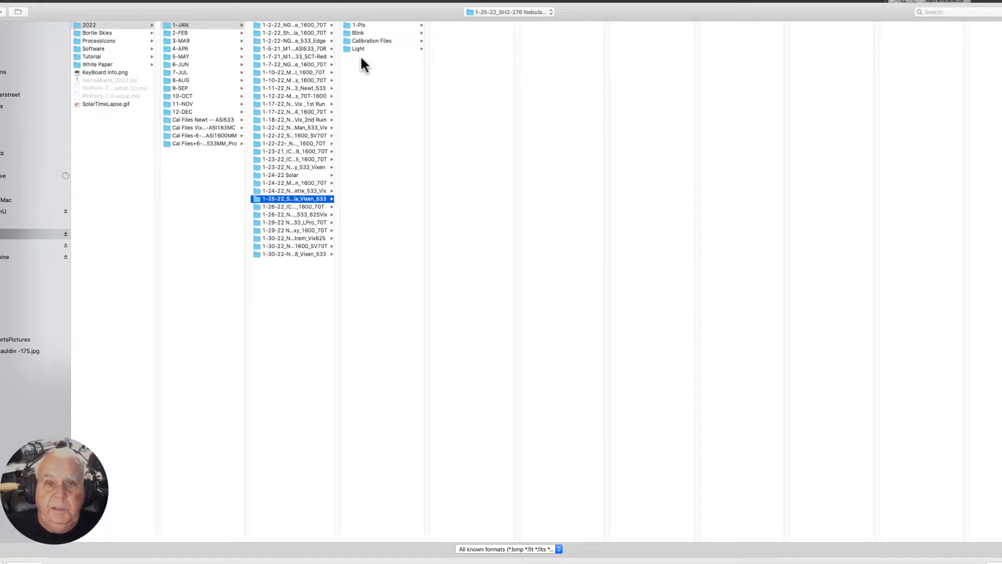
{"action": "left_click", "coordinate": [359, 33]}
{"action": "left_click", "coordinate": [443, 25]}
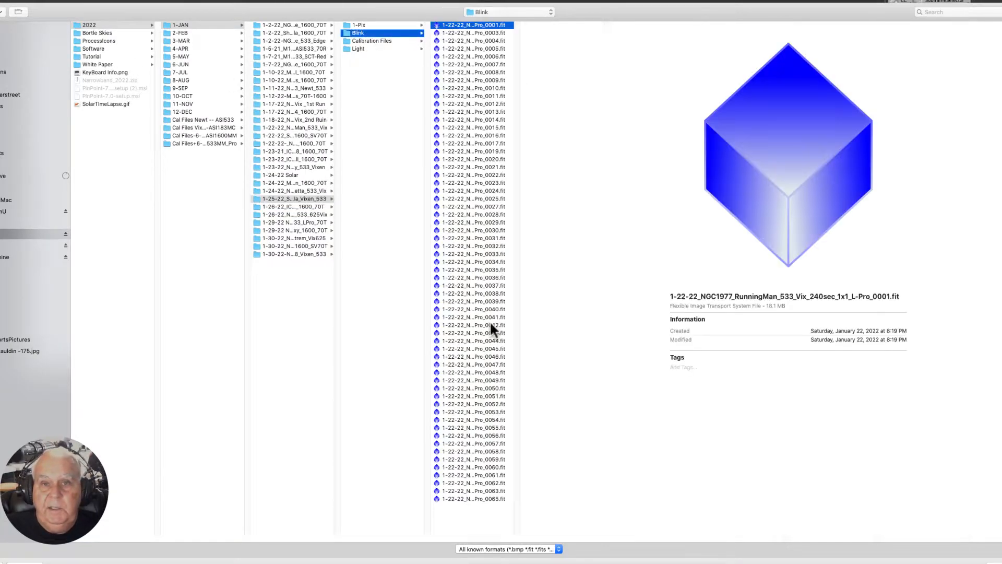
{"action": "key", "text": "super+a"}
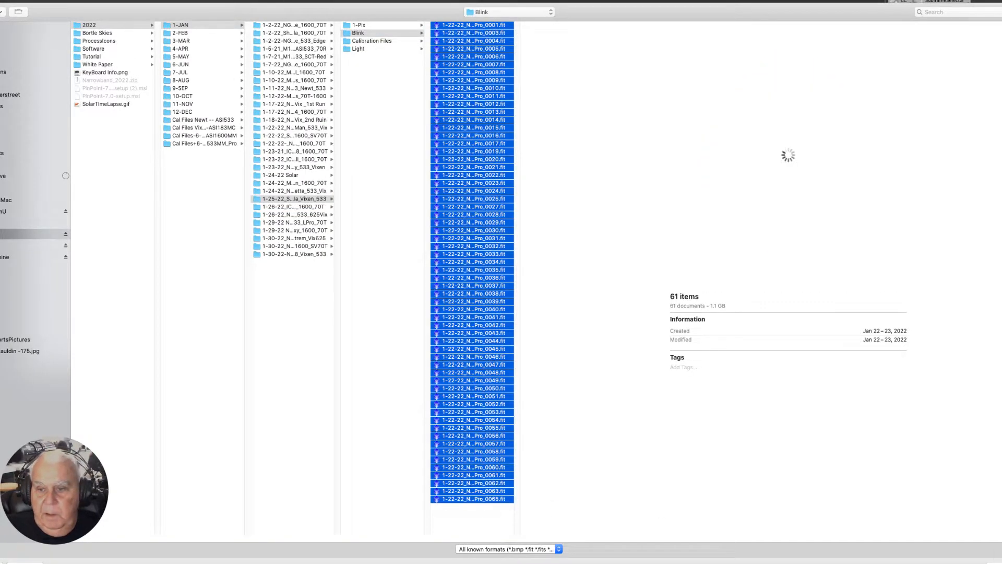
{"action": "key", "text": "Return"}
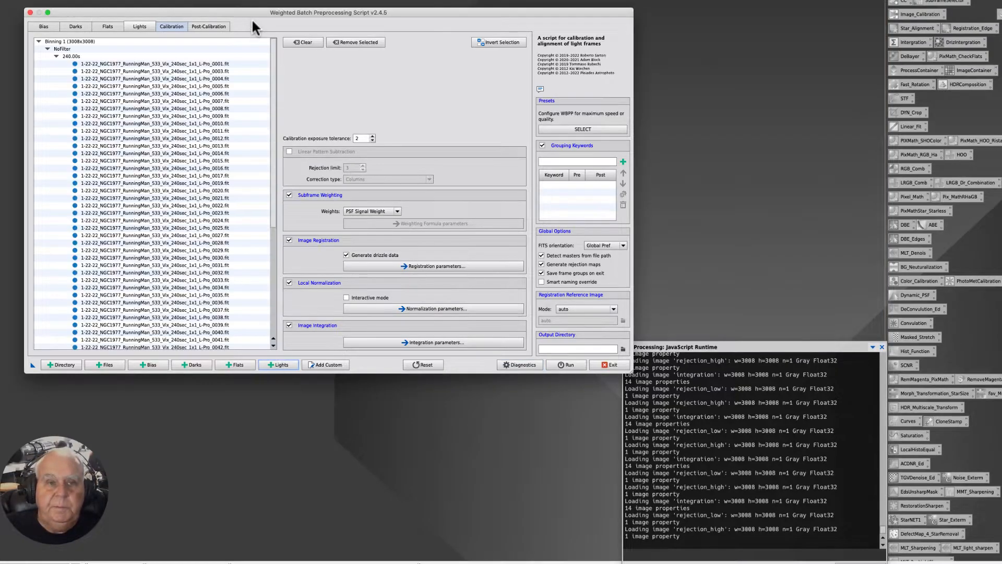
Check the loaded files in the bias, darks, flats and lights lists.
{"action": "left_click", "coordinate": [44, 26]}
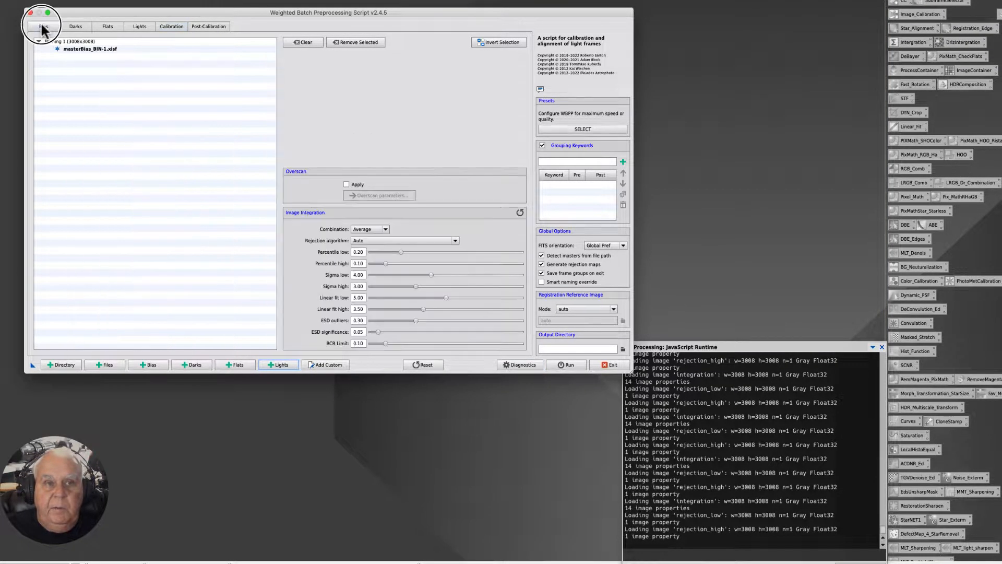
{"action": "left_click", "coordinate": [73, 28]}
{"action": "left_click", "coordinate": [107, 27]}
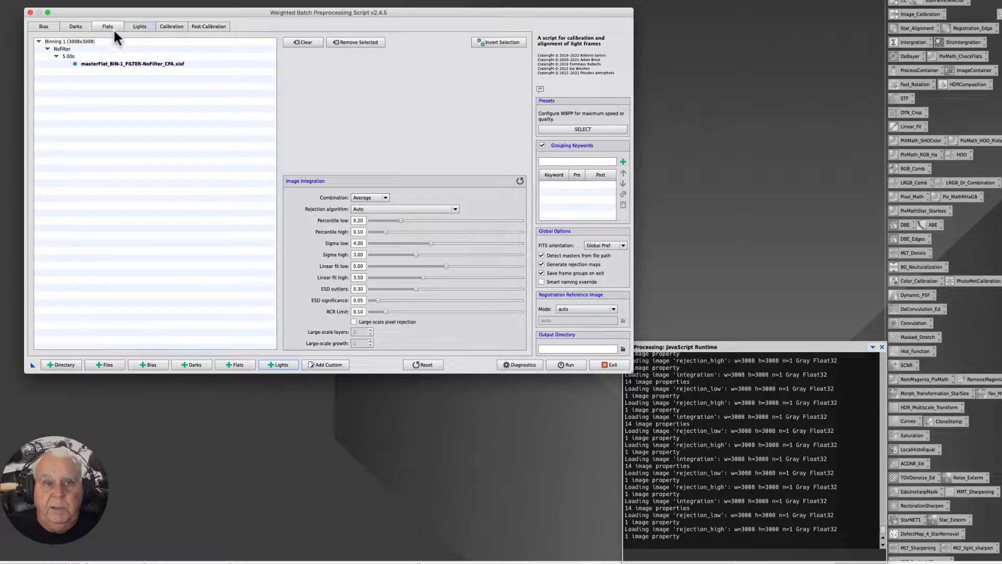
{"action": "left_click", "coordinate": [142, 27]}
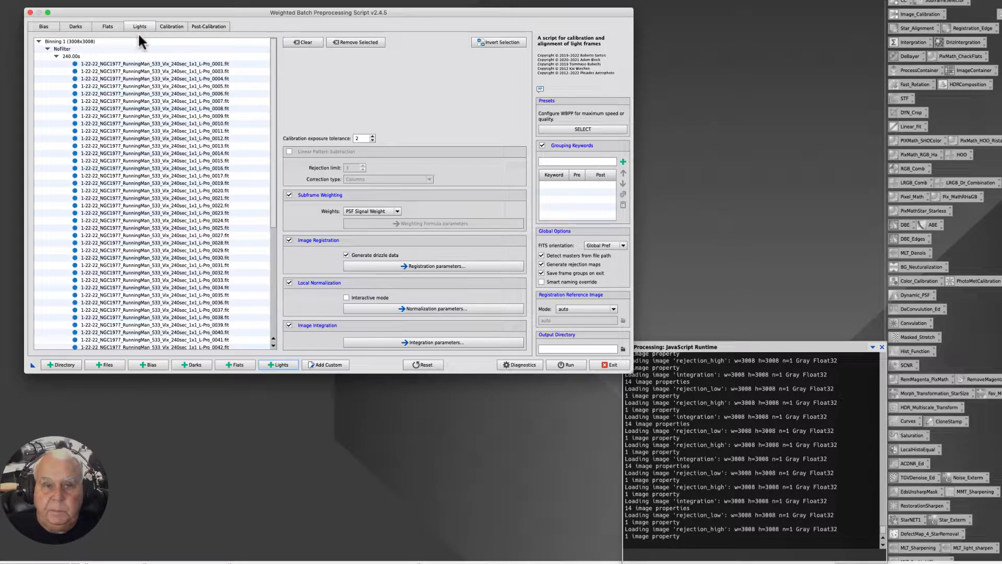
Review the bias integration settings, the darks' optimization threshold and exposure tolerance, and the lights' calibration exposure tolerance.
{"action": "left_click", "coordinate": [42, 27]}
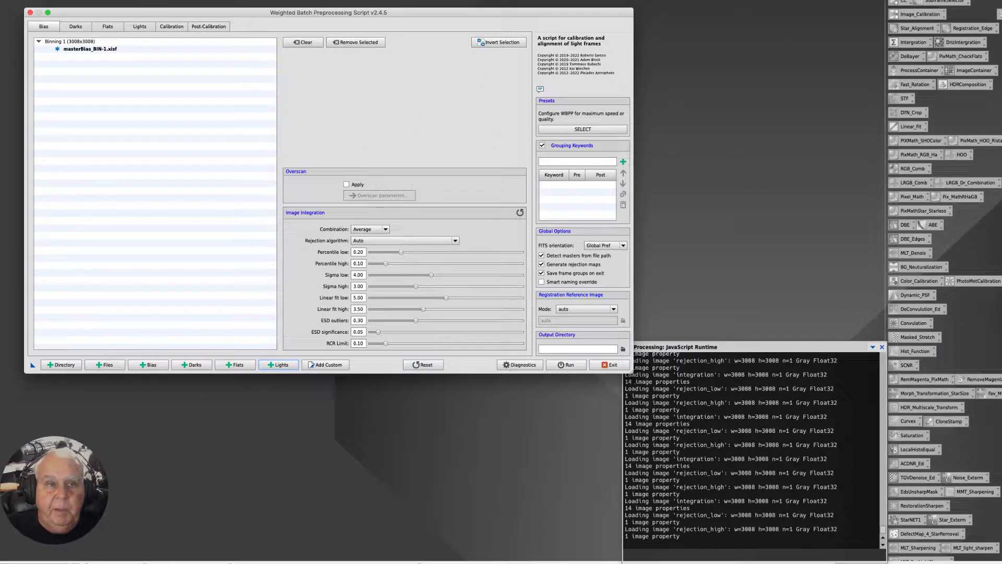
{"action": "left_click", "coordinate": [74, 27]}
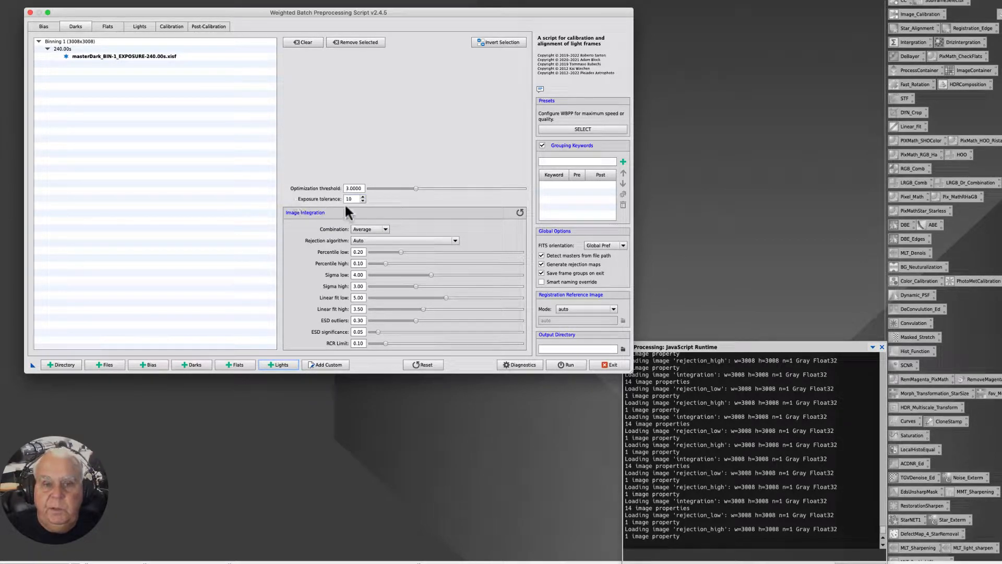
{"action": "left_click", "coordinate": [146, 25]}
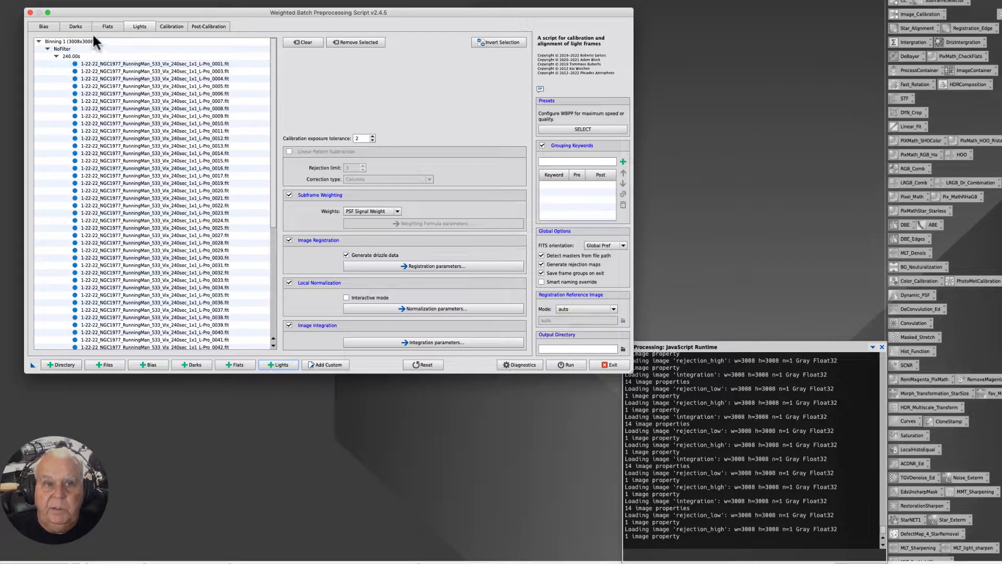
{"action": "left_click", "coordinate": [76, 27]}
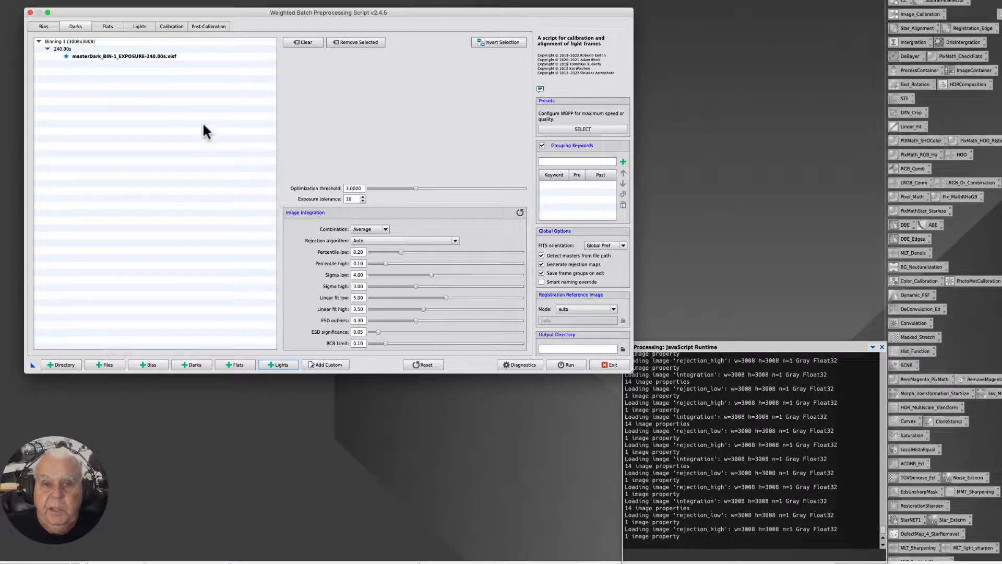
Try an exposure tolerance of 150 for the dark frames.
{"action": "left_click", "coordinate": [352, 200]}
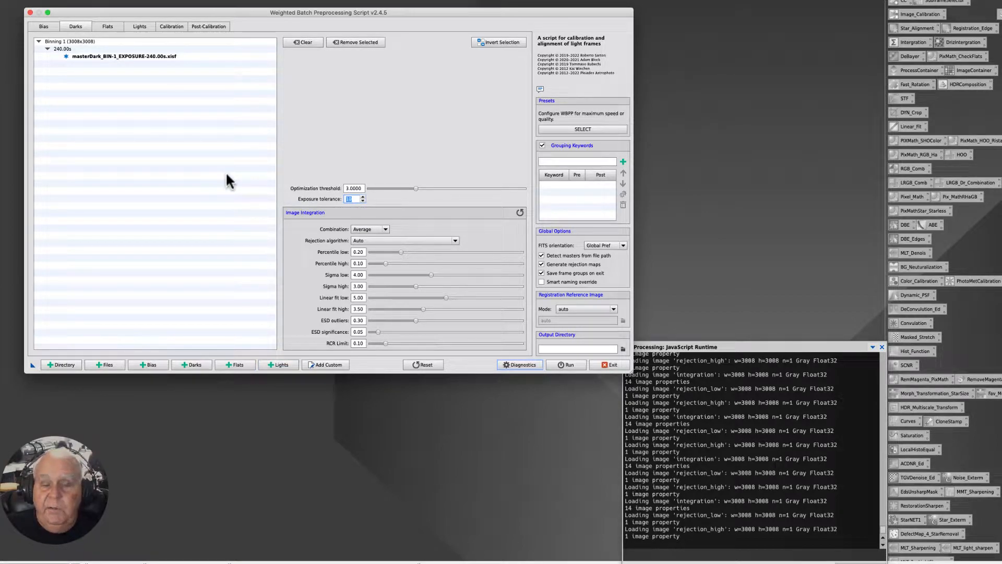
{"action": "type", "text": "150"}
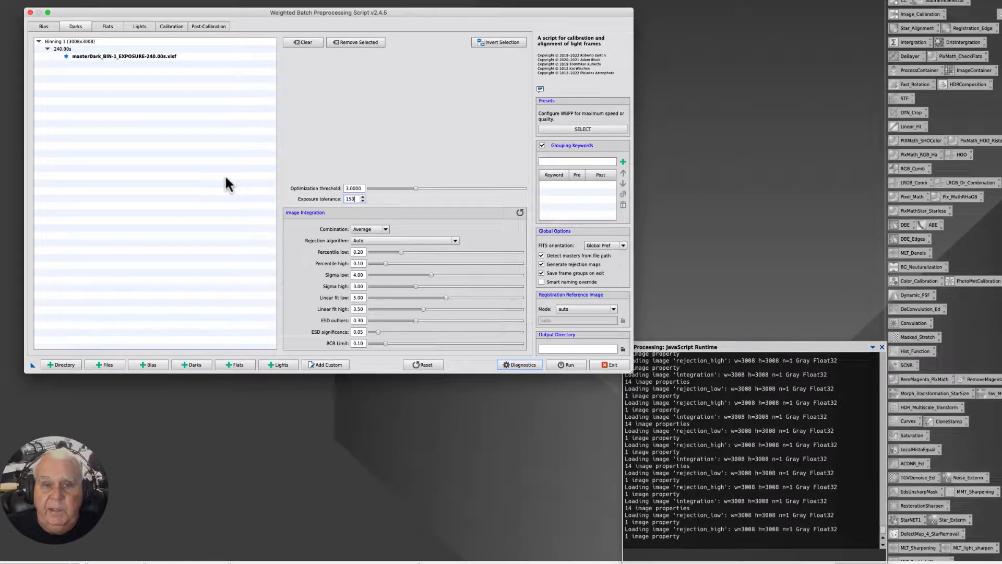
{"action": "left_click", "coordinate": [229, 194]}
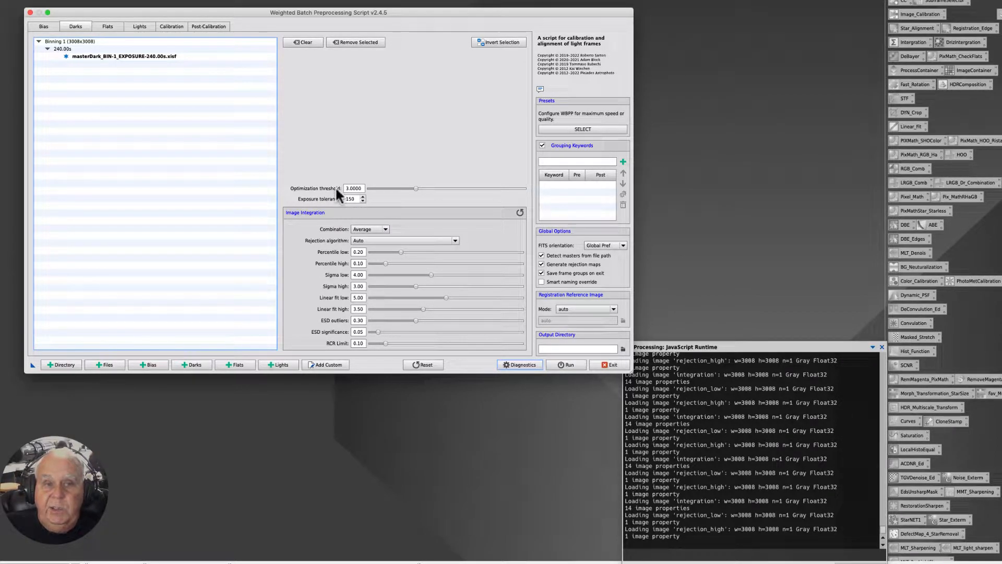
Read the explanation of the darks' optimization threshold, and set the darks' exposure tolerance to 0.
{"action": "mouse_move", "coordinate": [335, 189]}
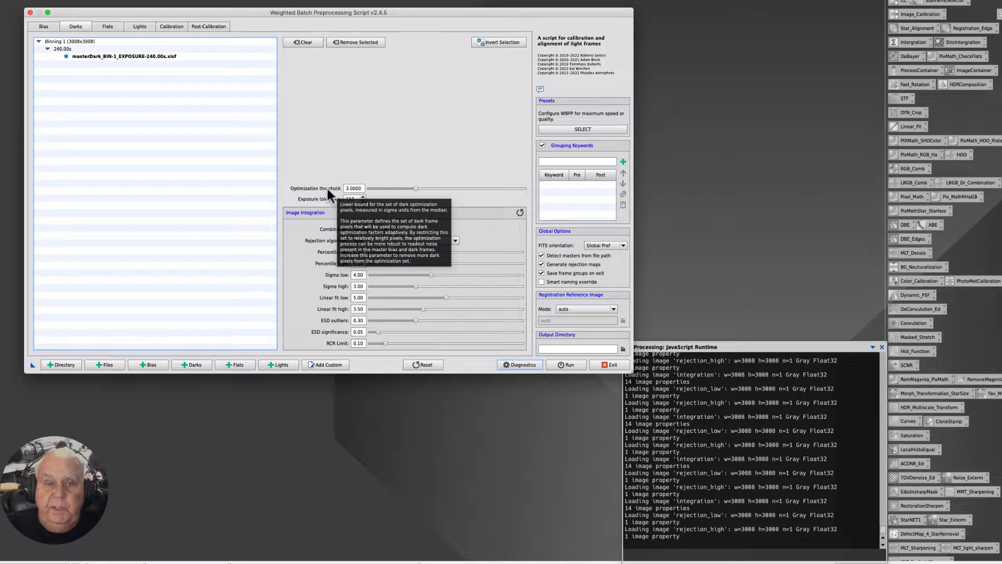
{"action": "left_click_drag", "start_coordinate": [357, 199], "coordinate": [275, 183]}
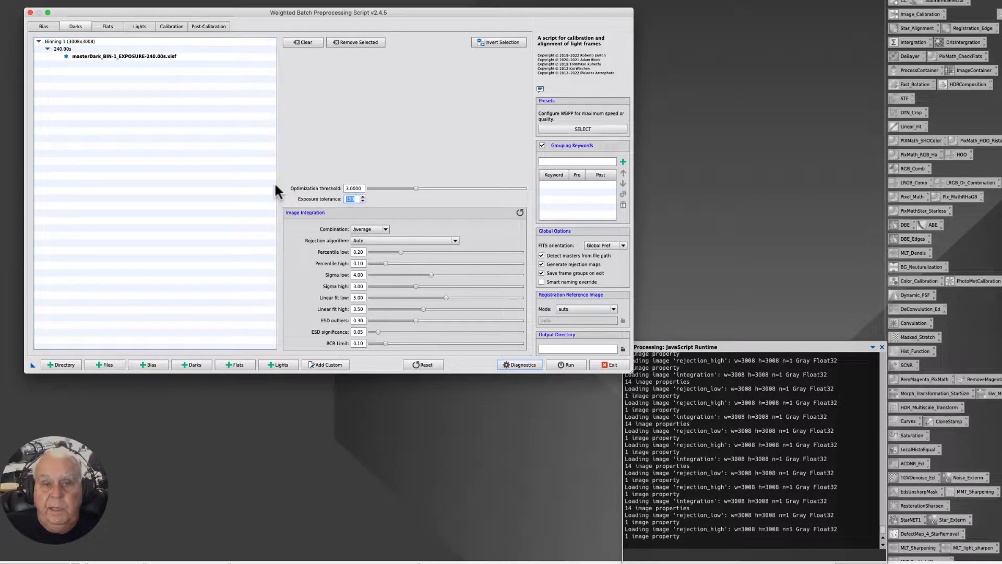
{"action": "type", "text": "0"}
{"action": "left_click", "coordinate": [198, 234]}
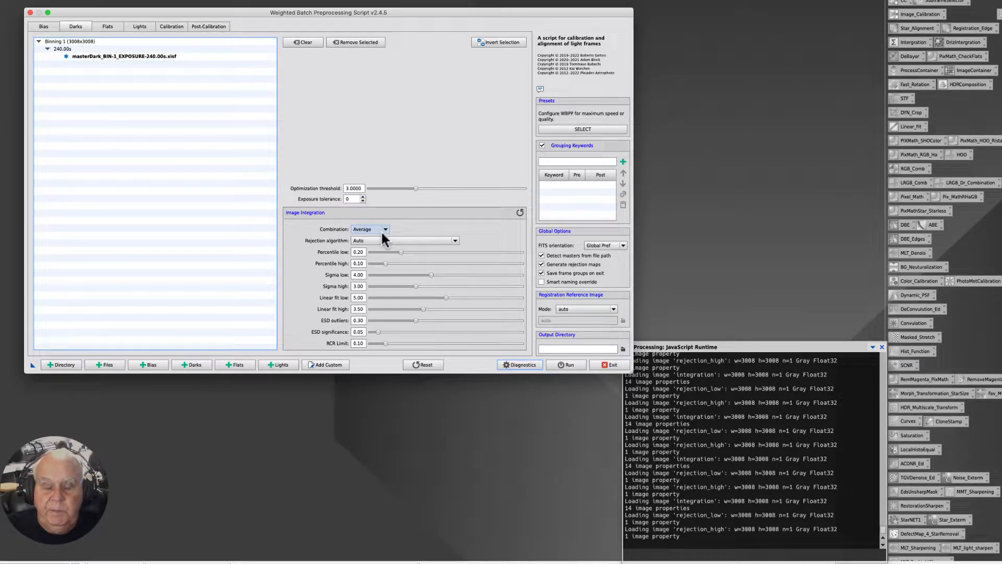
Review the master flat and the flats' image integration settings, and bring up the light frames' settings.
{"action": "left_click", "coordinate": [106, 26]}
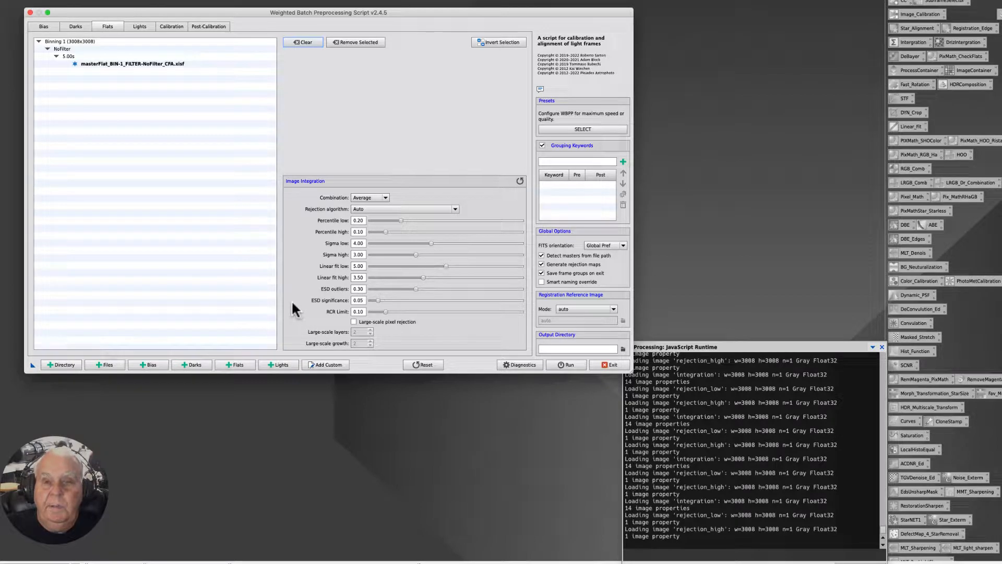
{"action": "mouse_move", "coordinate": [292, 302]}
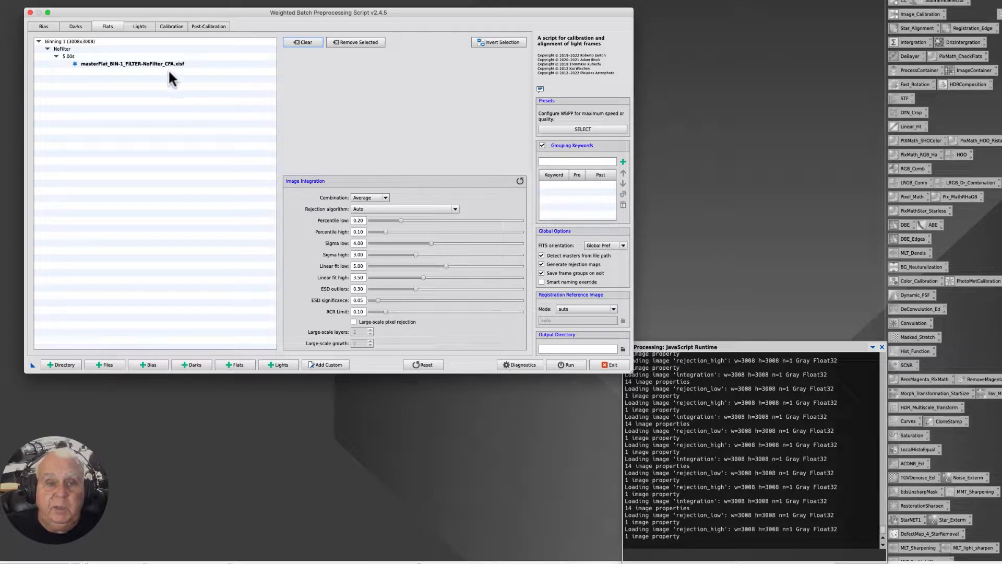
{"action": "left_click", "coordinate": [139, 26]}
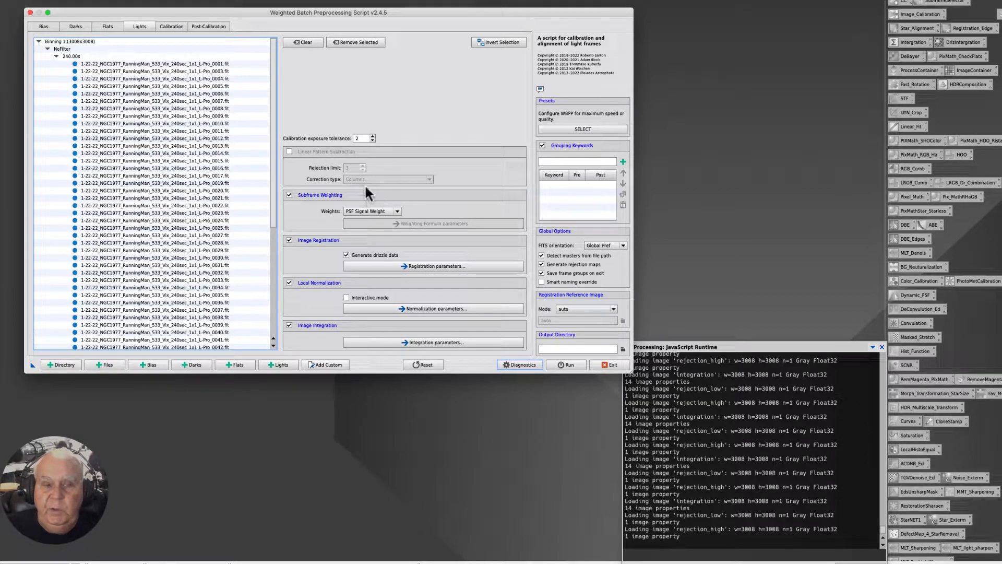
Try Linear Pattern Subtraction for the lights, look over its correction types, and switch it off again.
{"action": "left_click", "coordinate": [289, 151]}
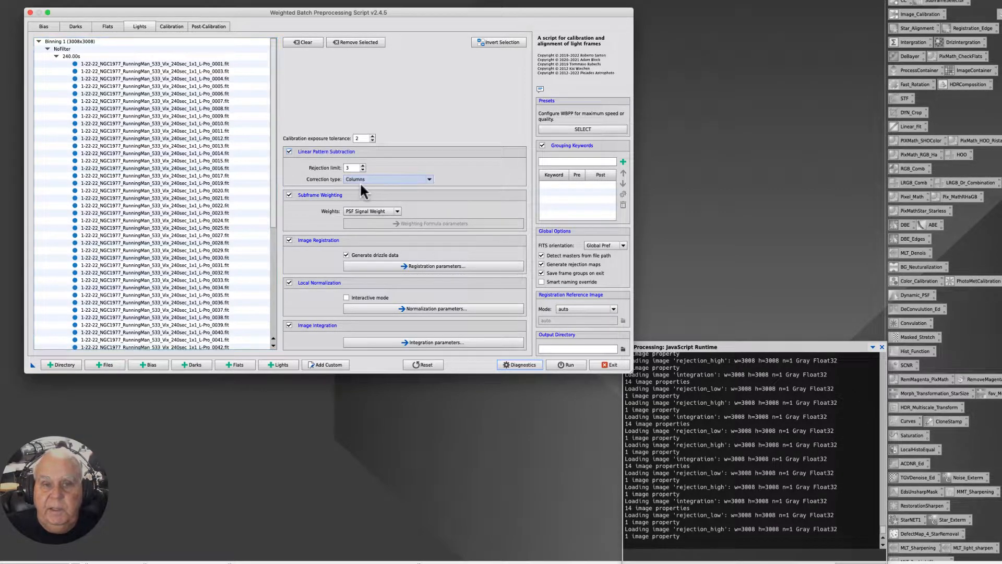
{"action": "left_click", "coordinate": [429, 180]}
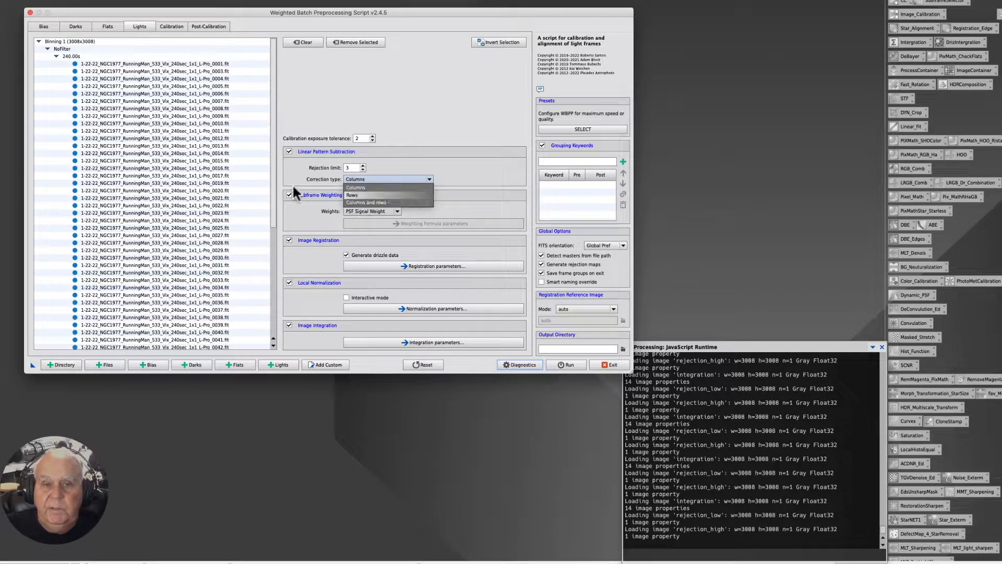
{"action": "left_click", "coordinate": [283, 167]}
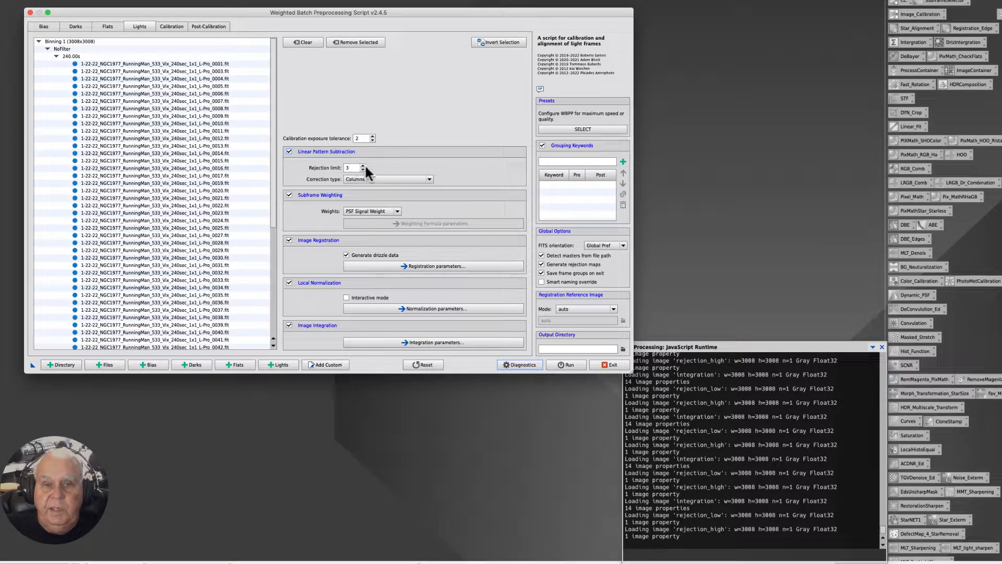
{"action": "left_click", "coordinate": [288, 152]}
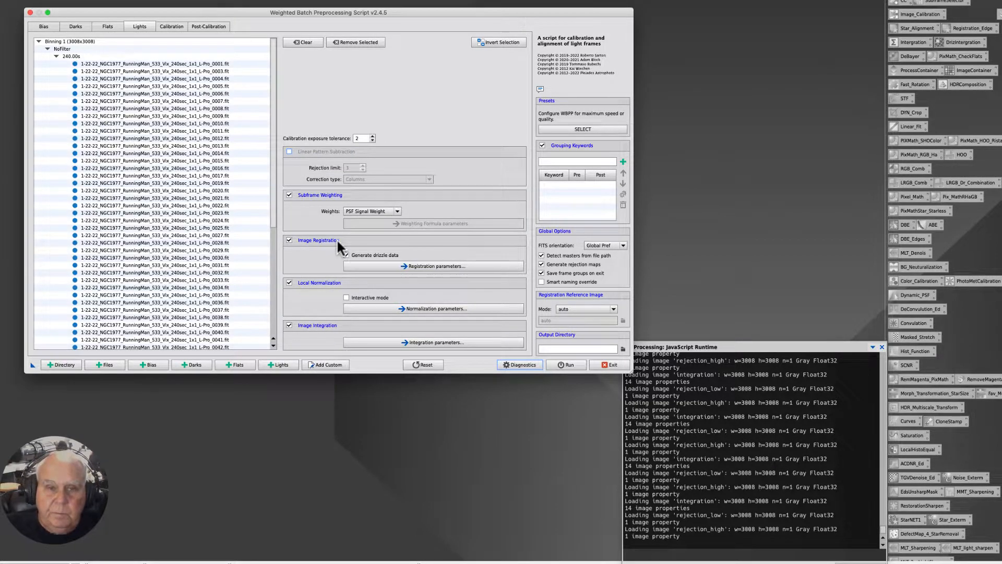
Set the lights' calibration exposure tolerance to 0.
{"action": "left_click", "coordinate": [359, 138]}
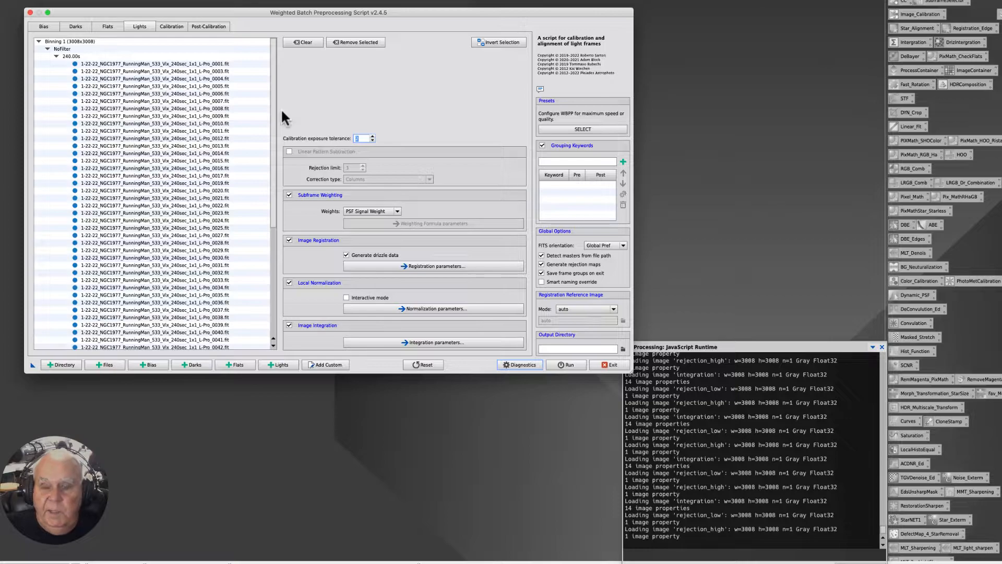
{"action": "type", "text": "0"}
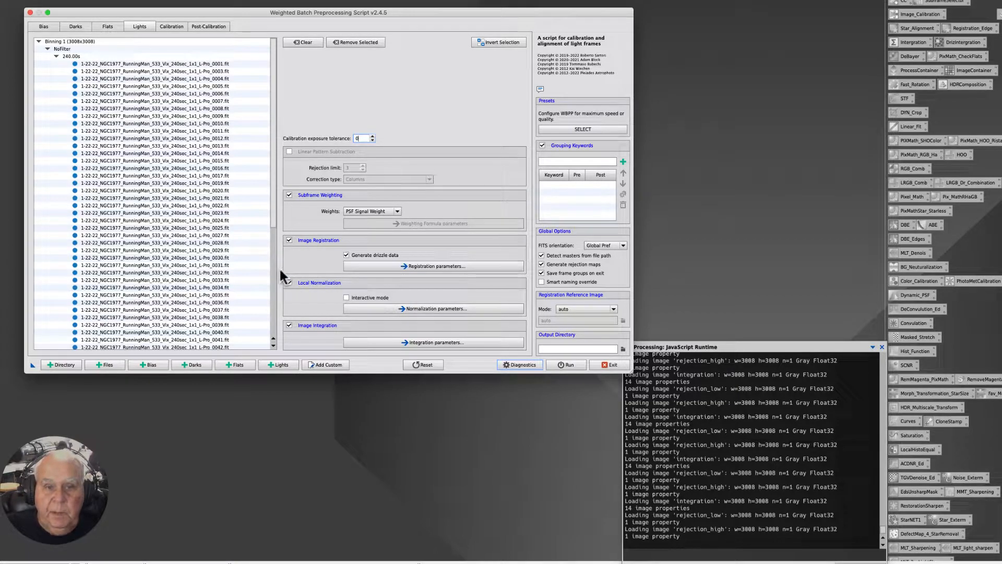
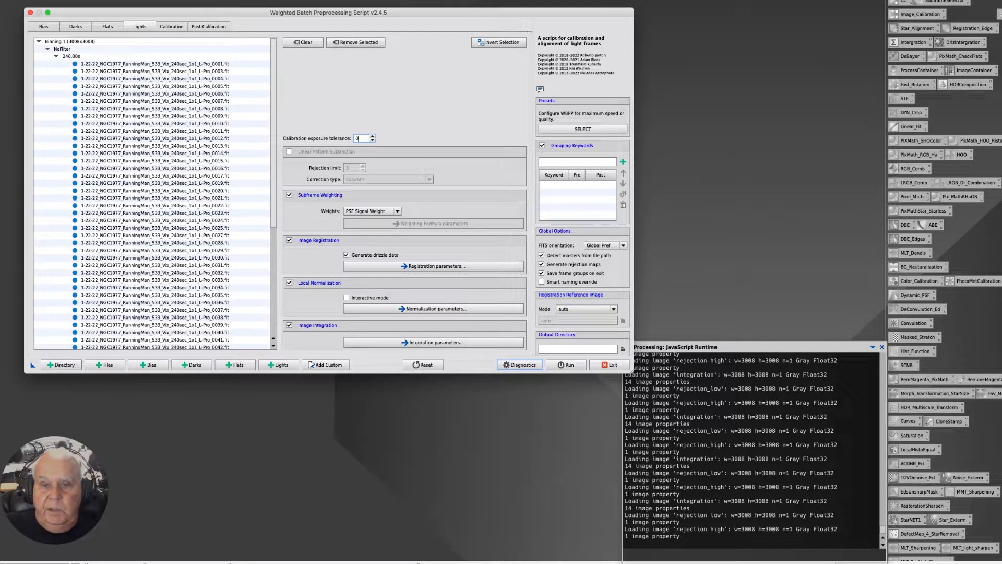
In the calibration overview, set the light group's output pedestal mode to Automatic and apply it to all light frames.
{"action": "left_click", "coordinate": [169, 28]}
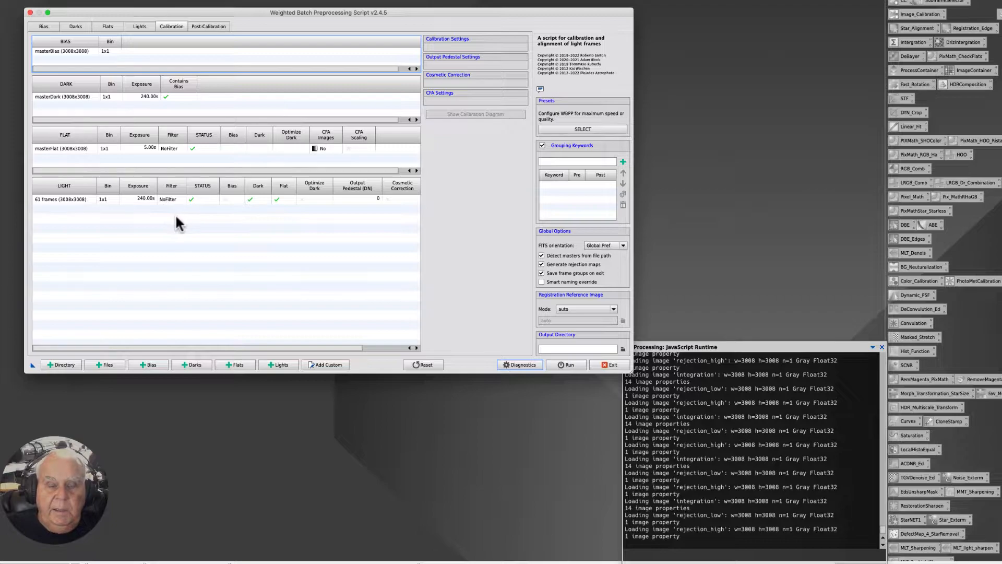
{"action": "left_click", "coordinate": [57, 199]}
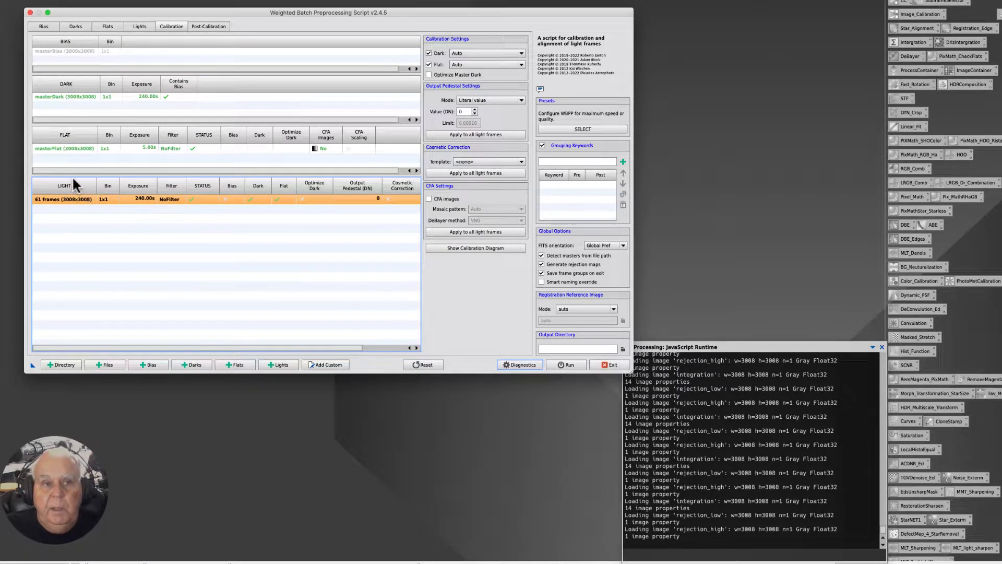
{"action": "left_click", "coordinate": [115, 199]}
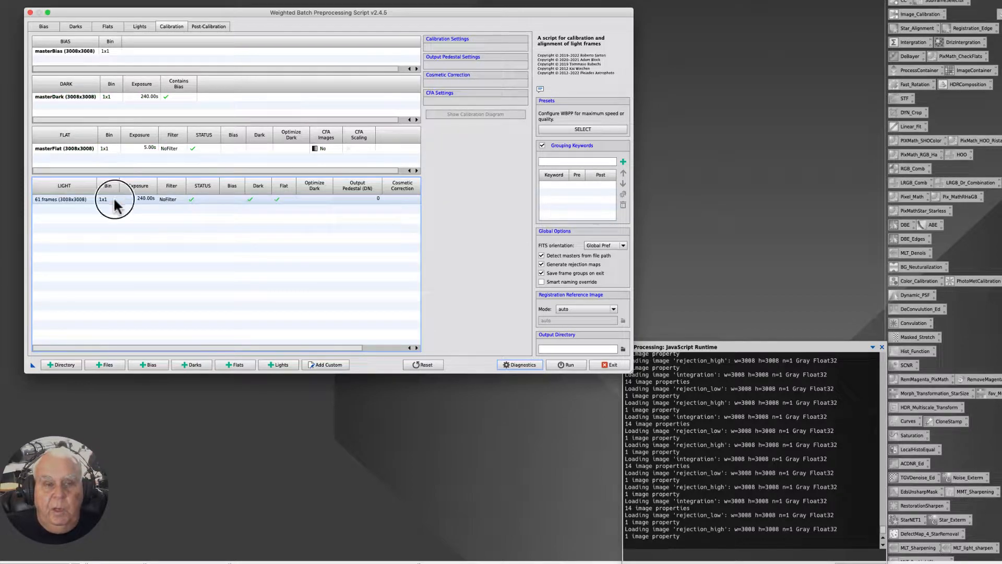
{"action": "left_click", "coordinate": [115, 201]}
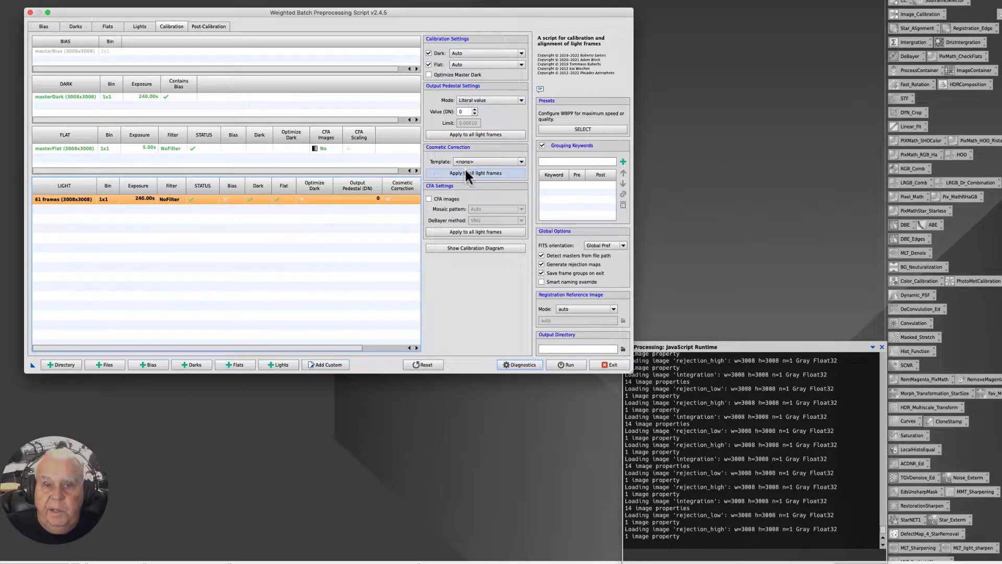
{"action": "left_click", "coordinate": [521, 96]}
{"action": "left_click", "coordinate": [491, 106]}
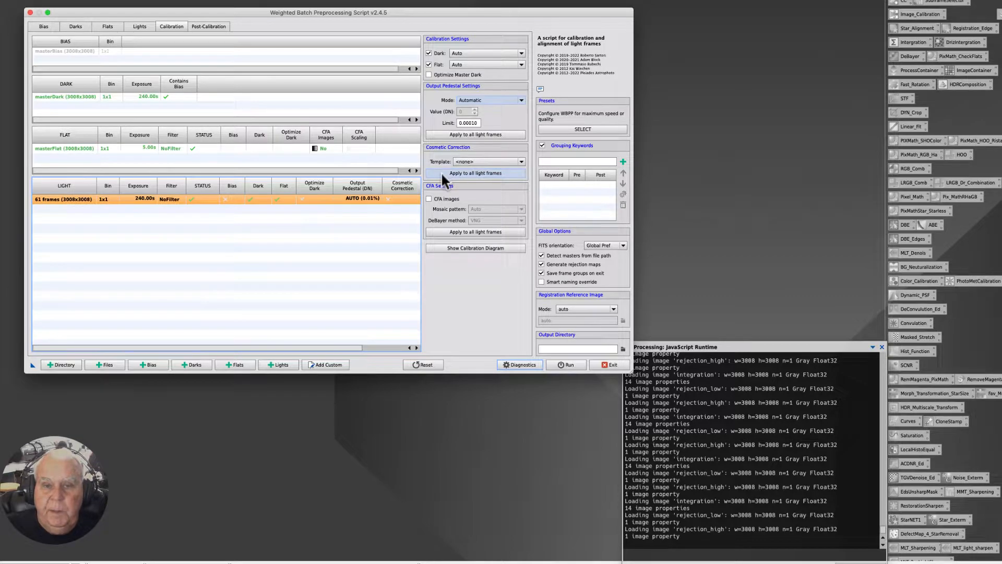
{"action": "left_click", "coordinate": [465, 134]}
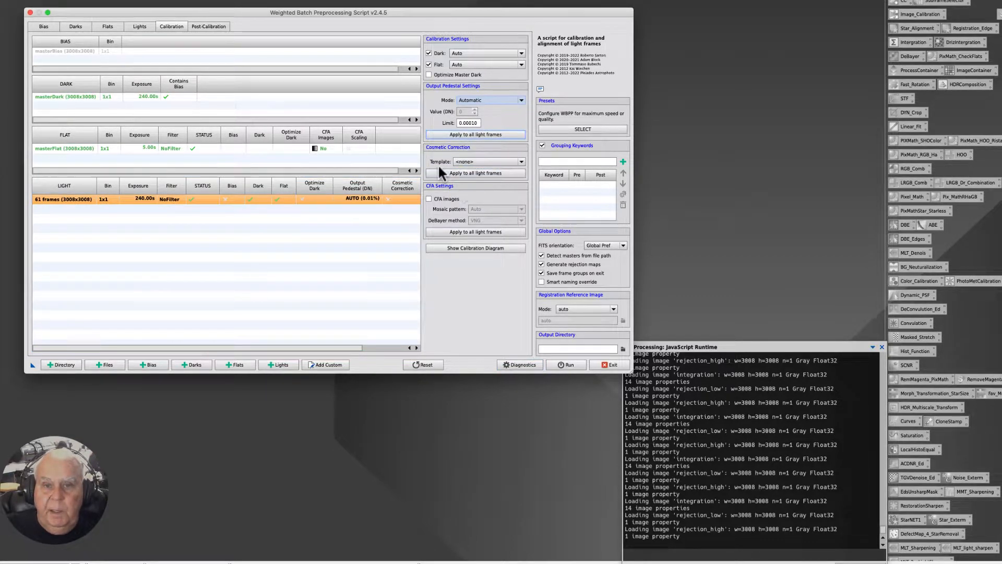
Assign the CC cosmetic correction template to the light group and apply it to all light frames.
{"action": "left_click", "coordinate": [742, 2]}
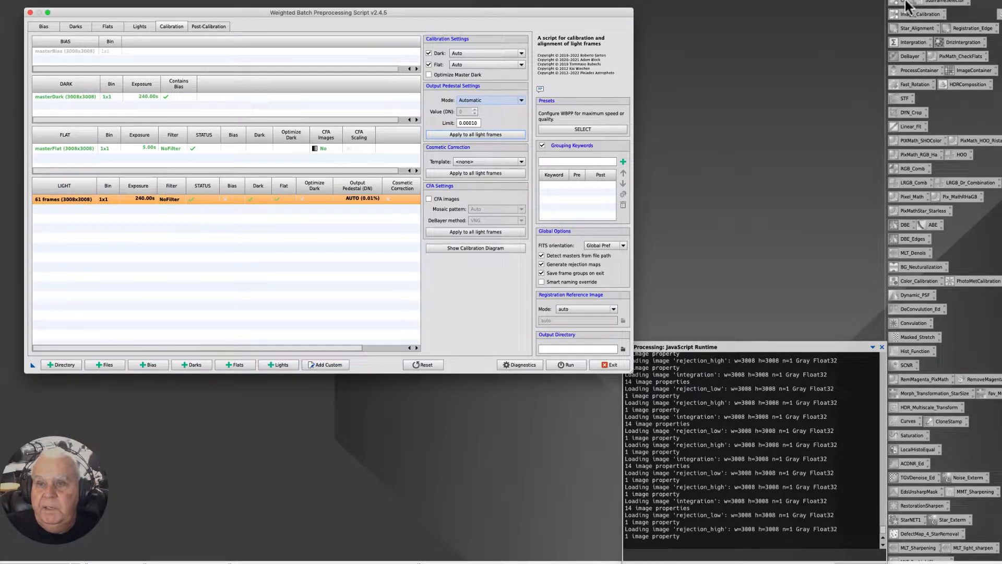
{"action": "left_click", "coordinate": [521, 160]}
{"action": "left_click", "coordinate": [466, 177]}
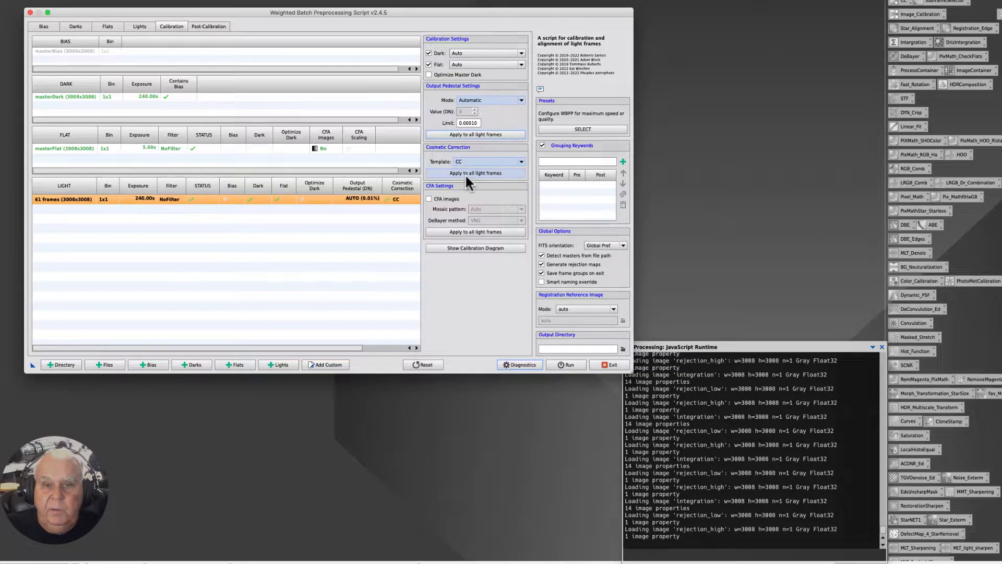
{"action": "left_click", "coordinate": [459, 172]}
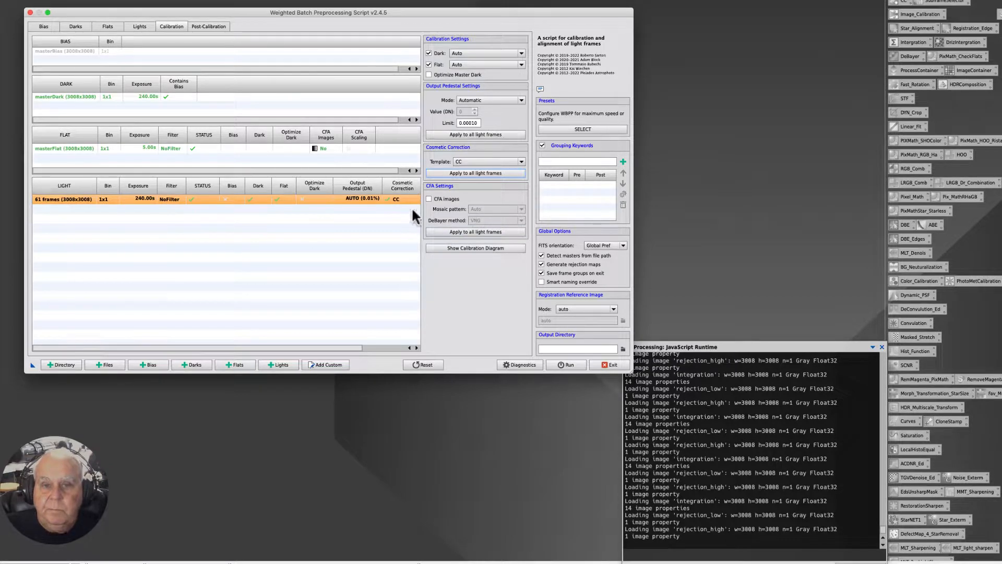
Mark the light group as CFA images with the RGGB mosaic pattern and apply the CFA settings to all light frames.
{"action": "left_click", "coordinate": [427, 199]}
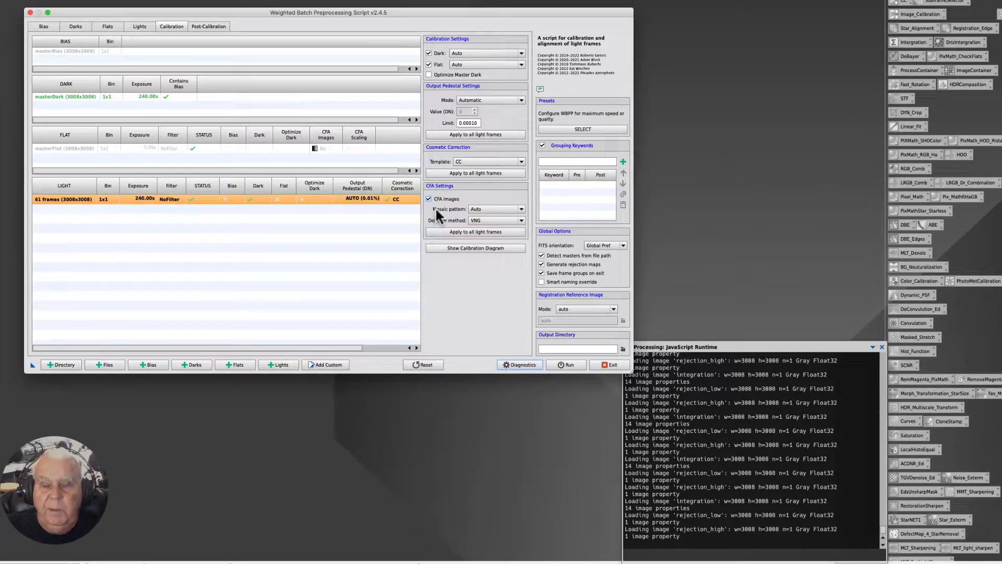
{"action": "left_click", "coordinate": [521, 208]}
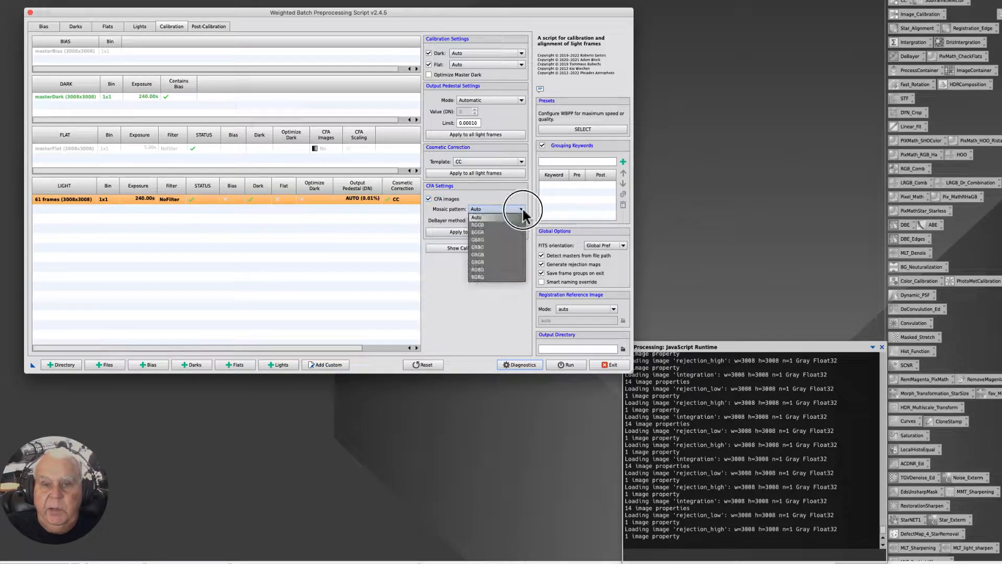
{"action": "left_click", "coordinate": [484, 224]}
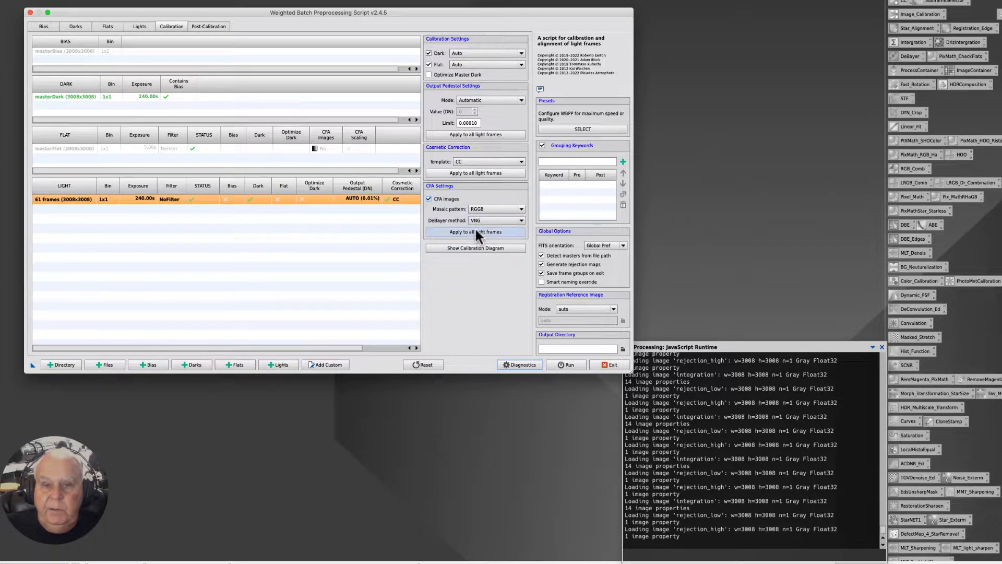
{"action": "left_click", "coordinate": [452, 230]}
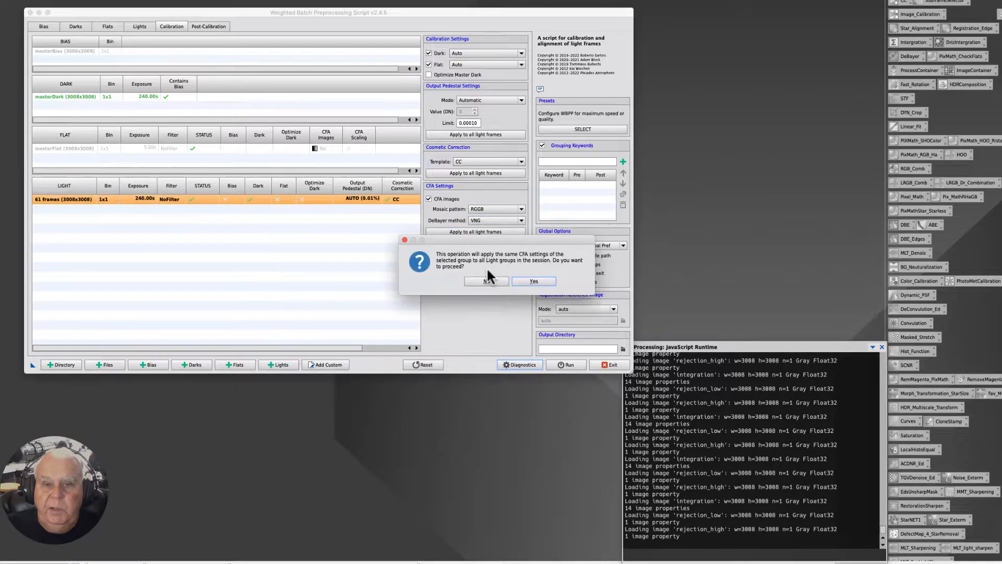
{"action": "left_click", "coordinate": [529, 277]}
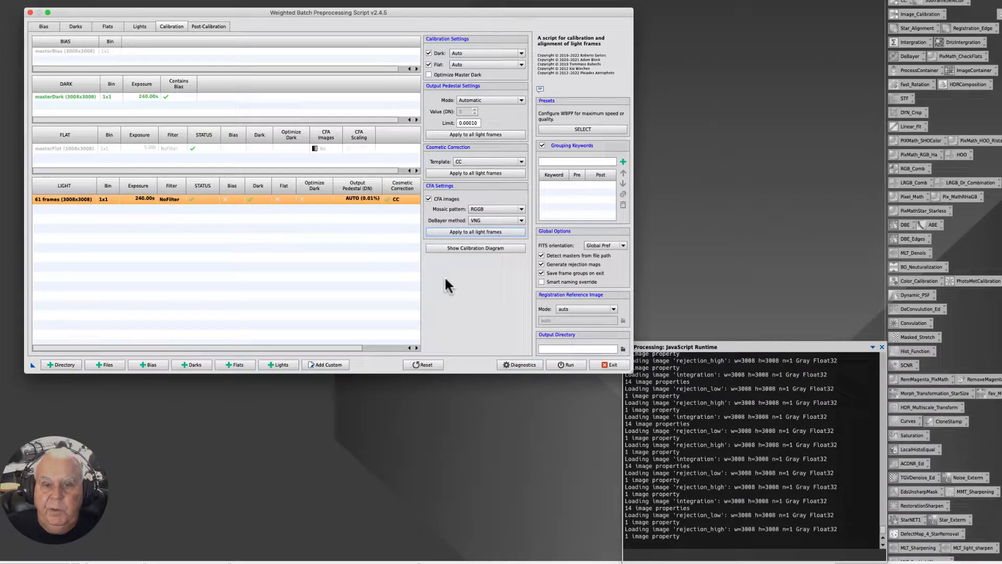
Examine the calibration flow diagram of the light frames and close it.
{"action": "left_click", "coordinate": [447, 247]}
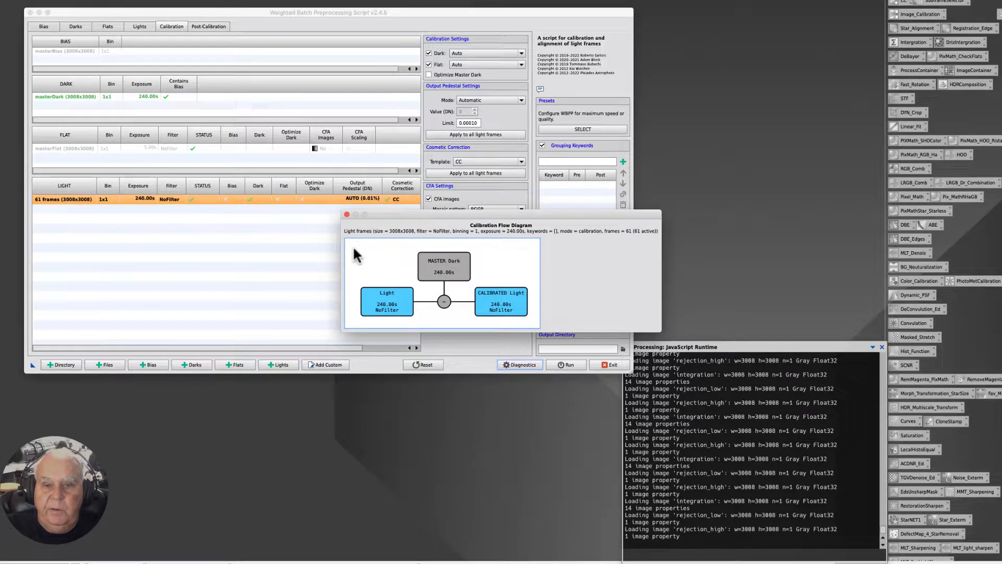
{"action": "left_click", "coordinate": [346, 214]}
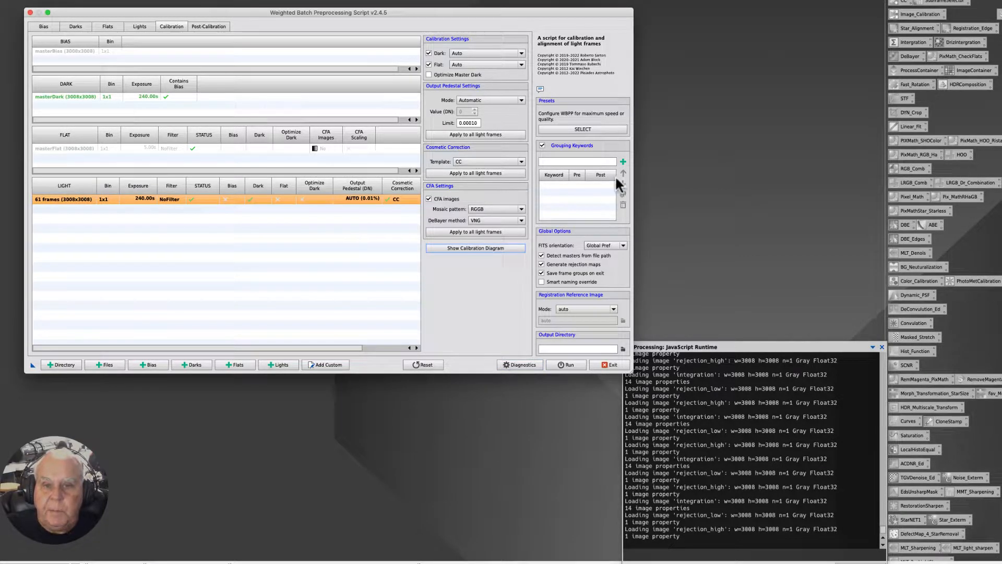
Mark the master flat as CFA images with separate CFA flat scaling factors and apply the settings to all flat frames.
{"action": "left_click", "coordinate": [94, 148]}
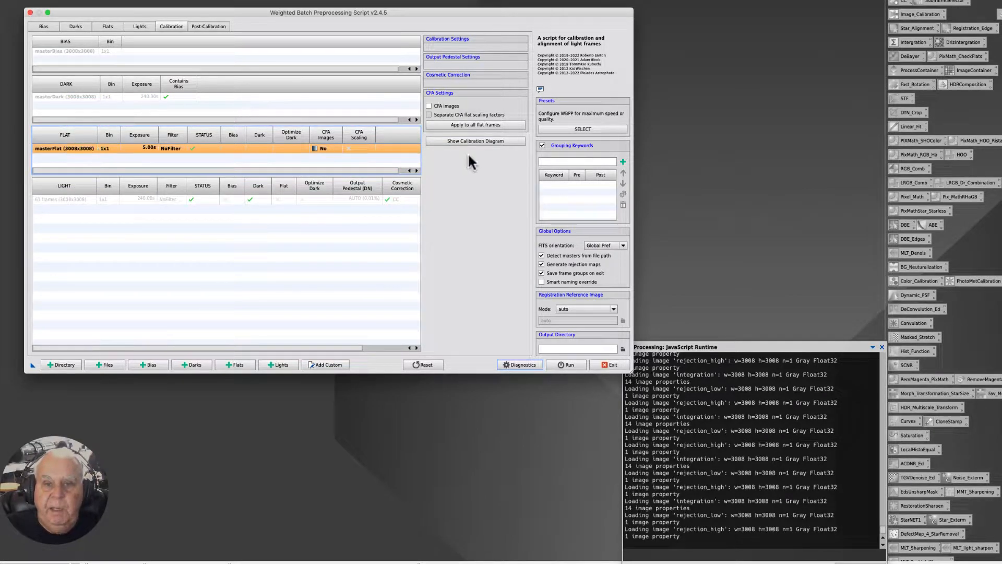
{"action": "left_click", "coordinate": [428, 107]}
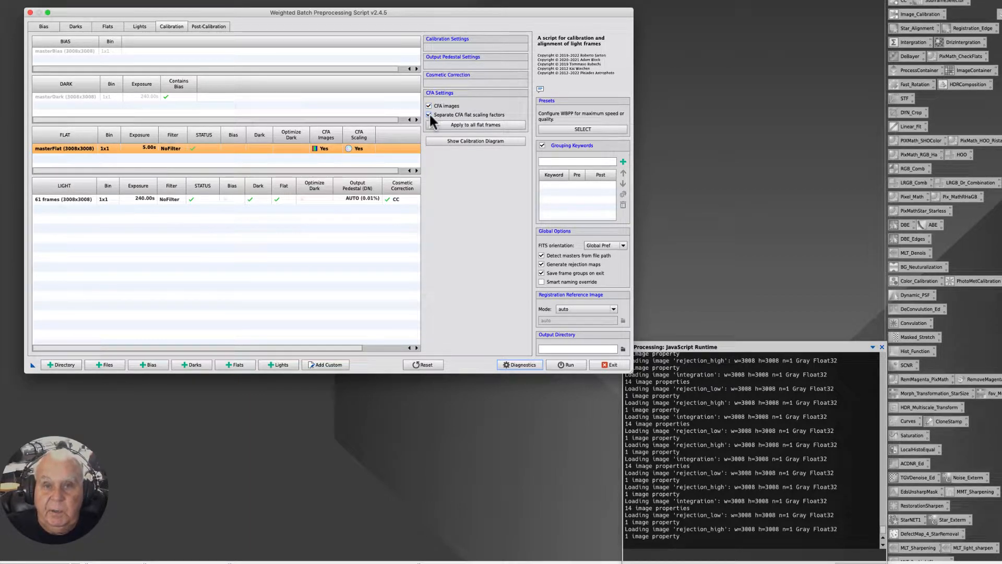
{"action": "left_click", "coordinate": [457, 124]}
{"action": "left_click", "coordinate": [534, 282]}
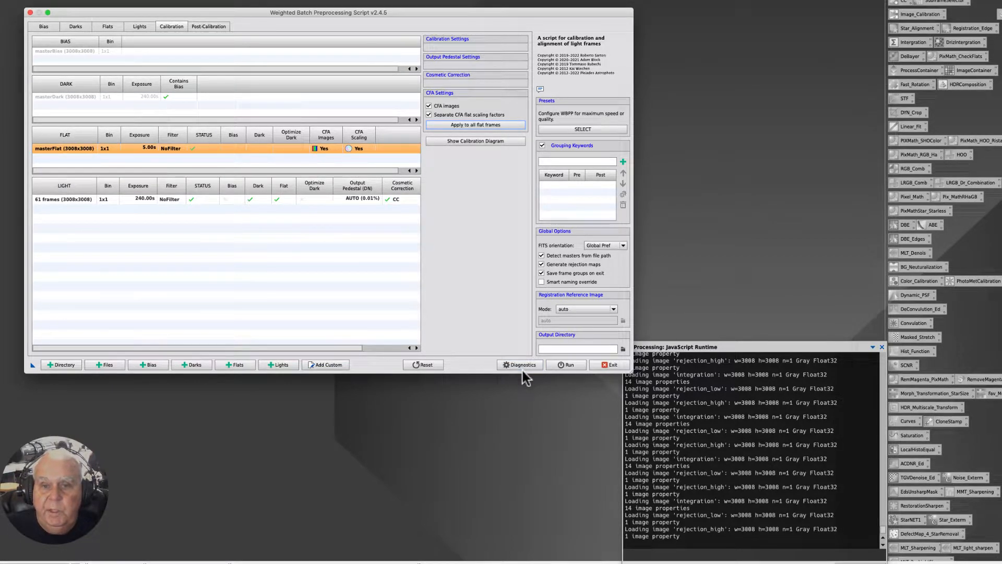
Apply the Maximum quality preset to the batch preprocessing setup and disable grouping keywords.
{"action": "left_click", "coordinate": [583, 132]}
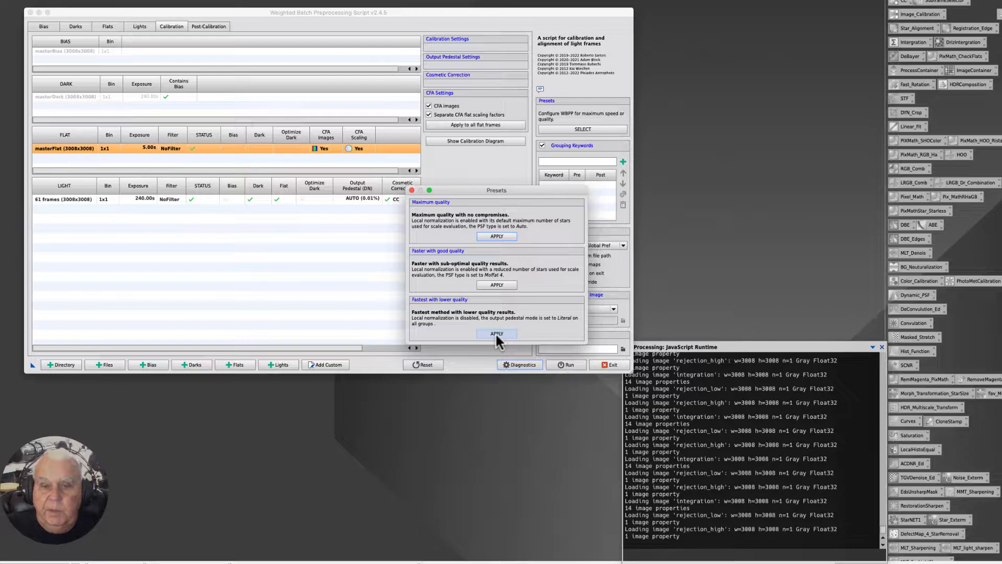
{"action": "left_click", "coordinate": [488, 233]}
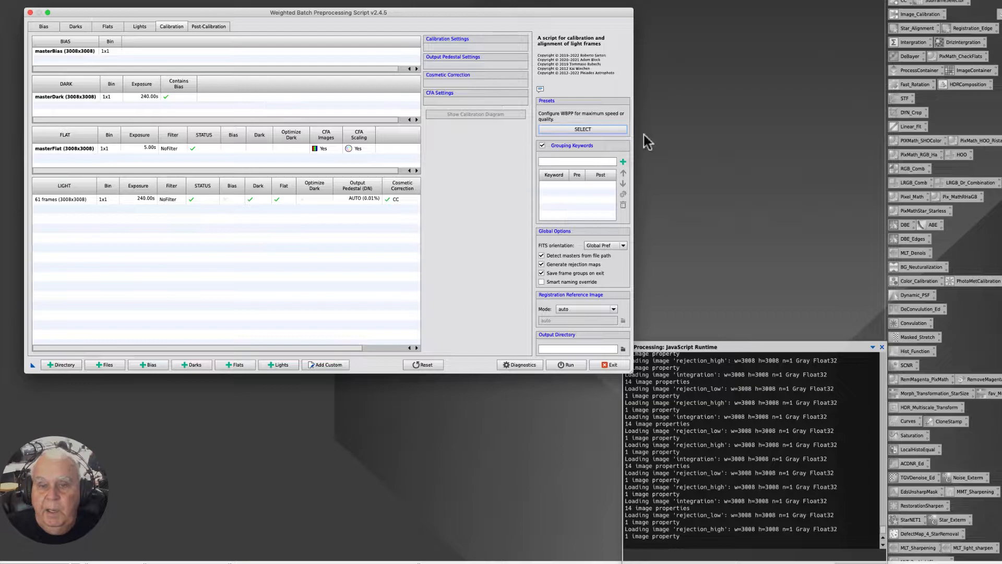
{"action": "left_click", "coordinate": [542, 145]}
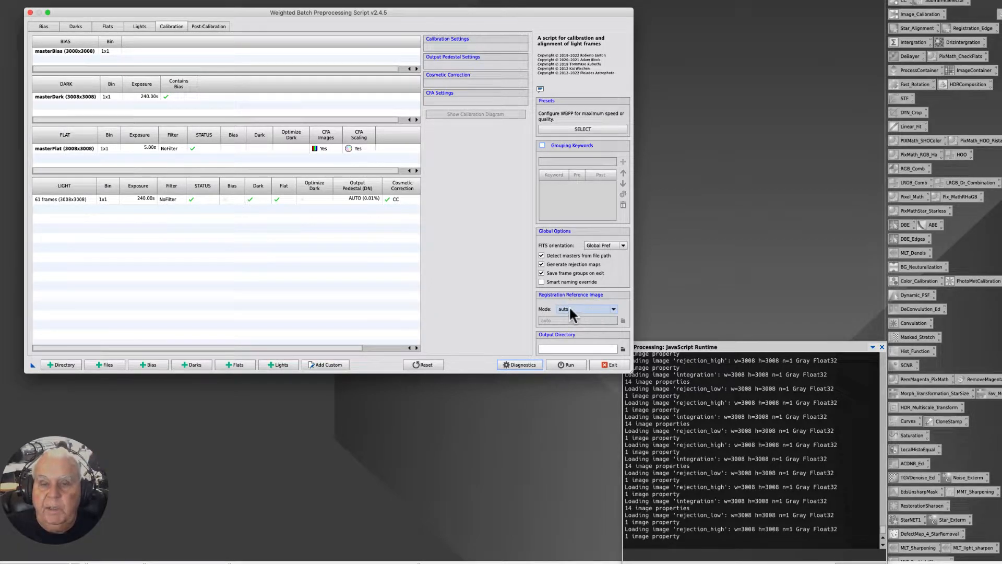
{"action": "mouse_move", "coordinate": [571, 308]}
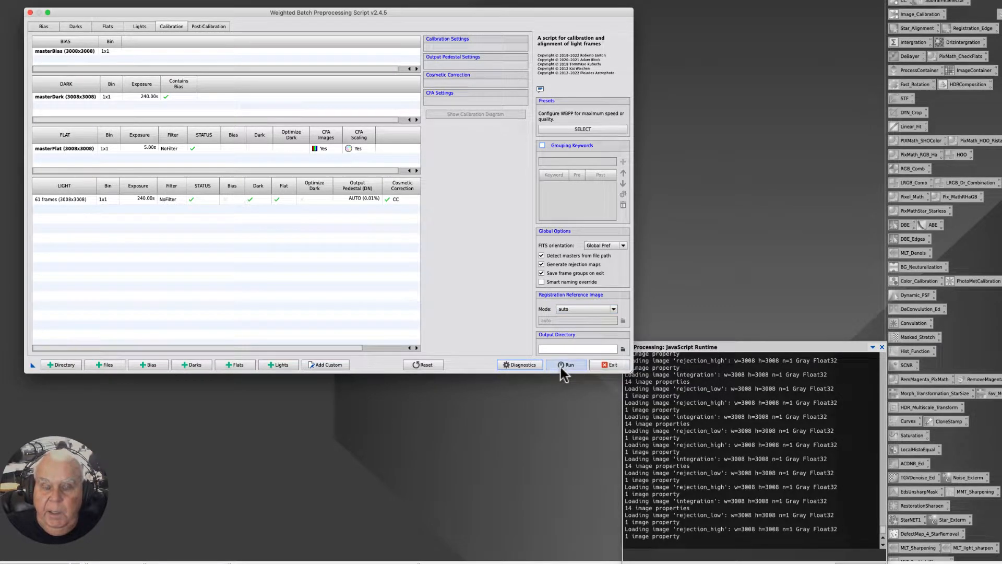
Create a folder named 2-Pix inside the 1-25-22 SH2-276 Nebula Vixen 533 folder and set it as the output directory.
{"action": "left_click", "coordinate": [623, 349]}
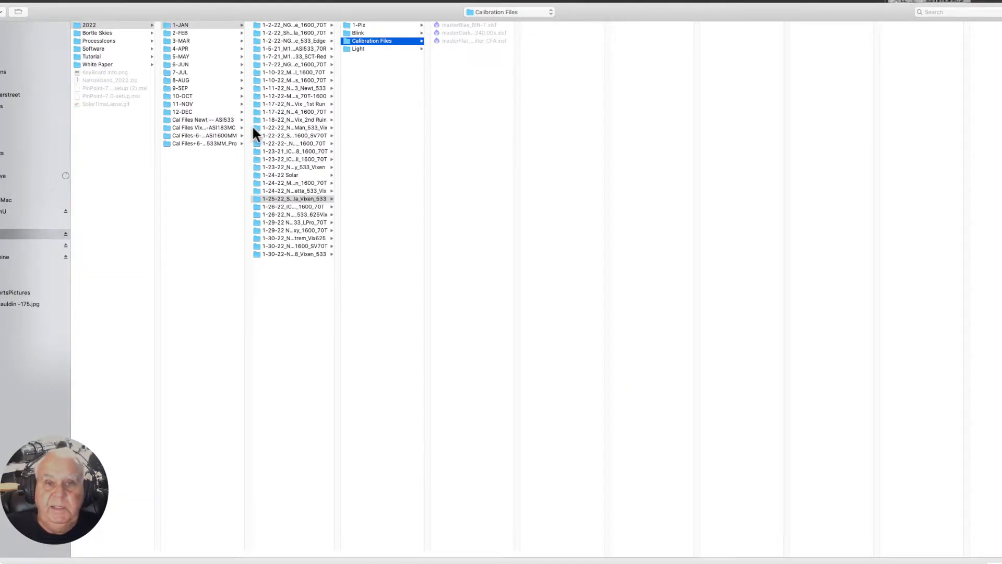
{"action": "left_click", "coordinate": [359, 24]}
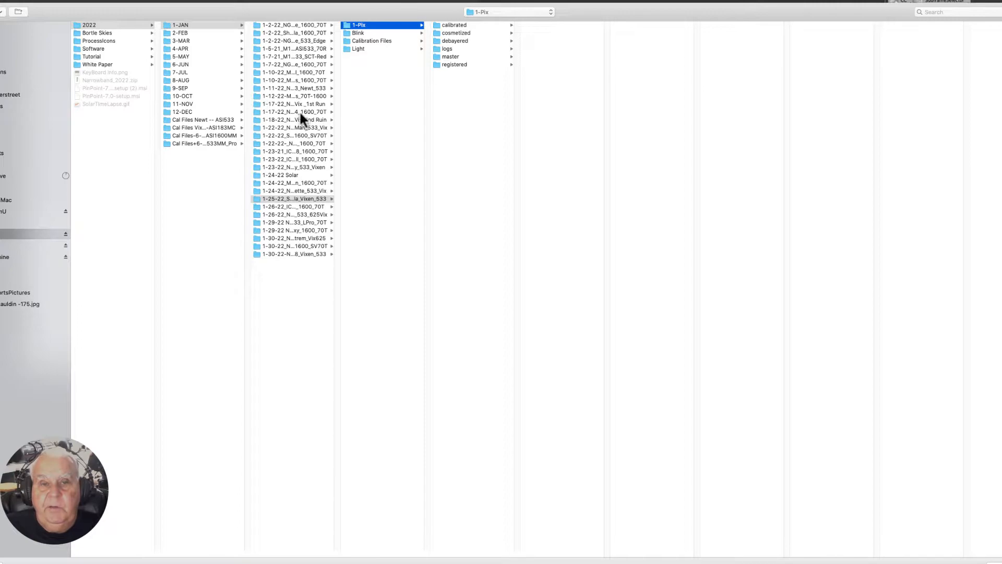
{"action": "key", "text": "Left"}
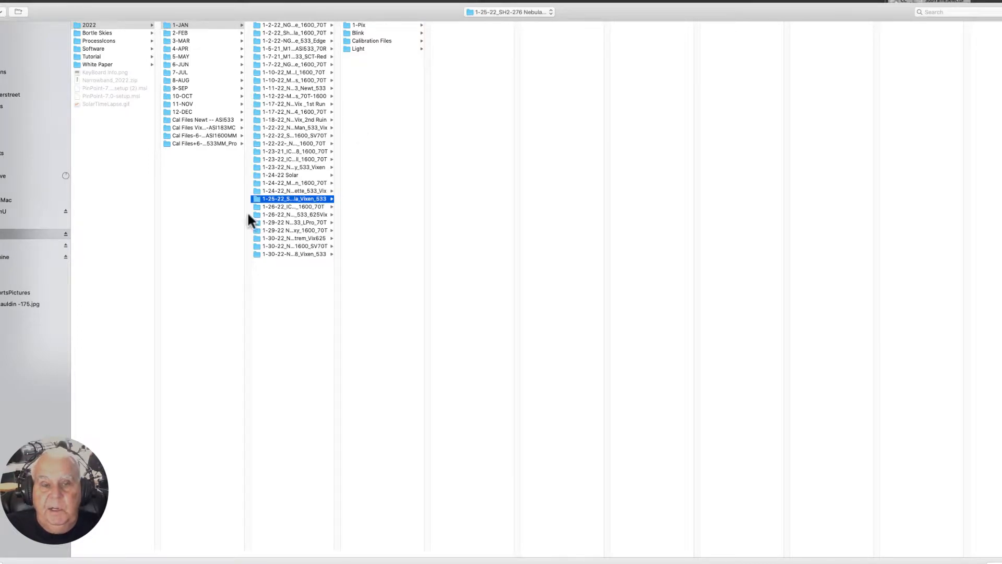
{"action": "key", "text": "shift+super+n"}
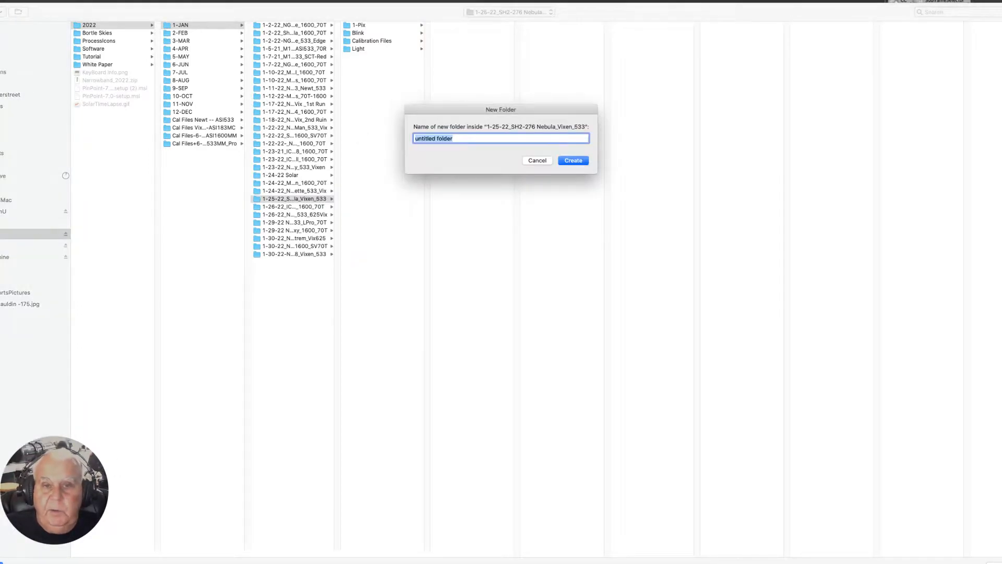
{"action": "type", "text": "2-"}
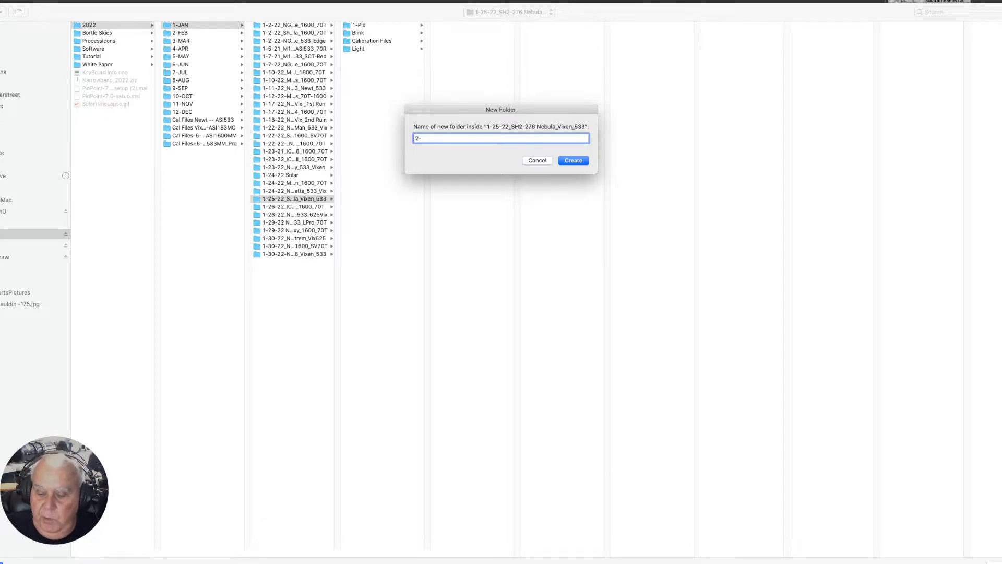
{"action": "type", "text": "Pix"}
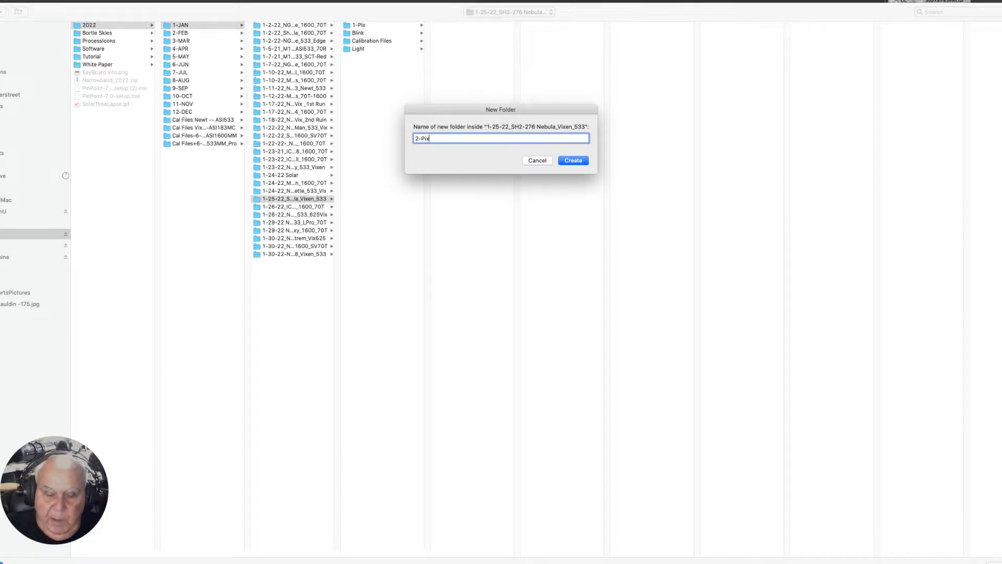
{"action": "left_click", "coordinate": [573, 161]}
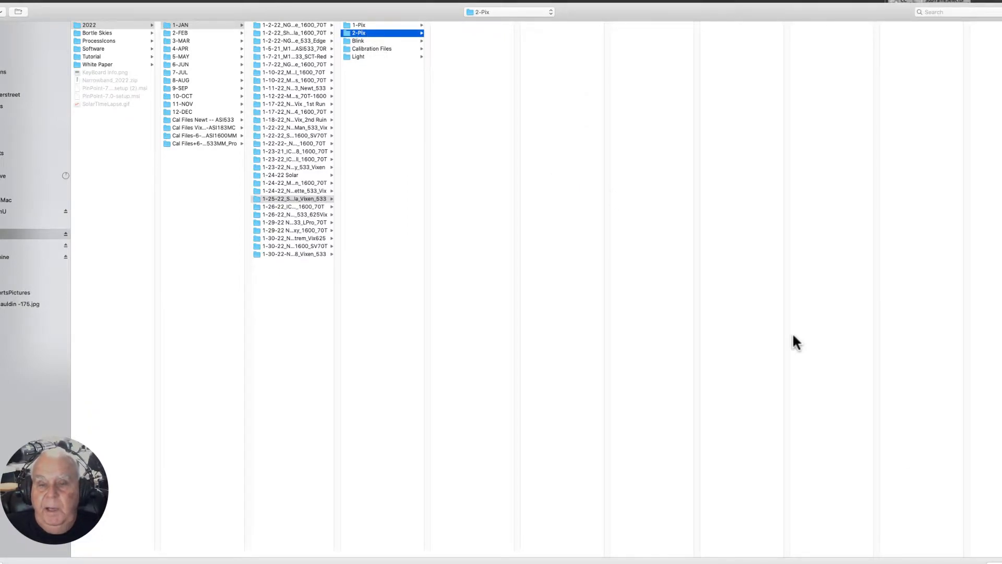
{"action": "key", "text": "Return"}
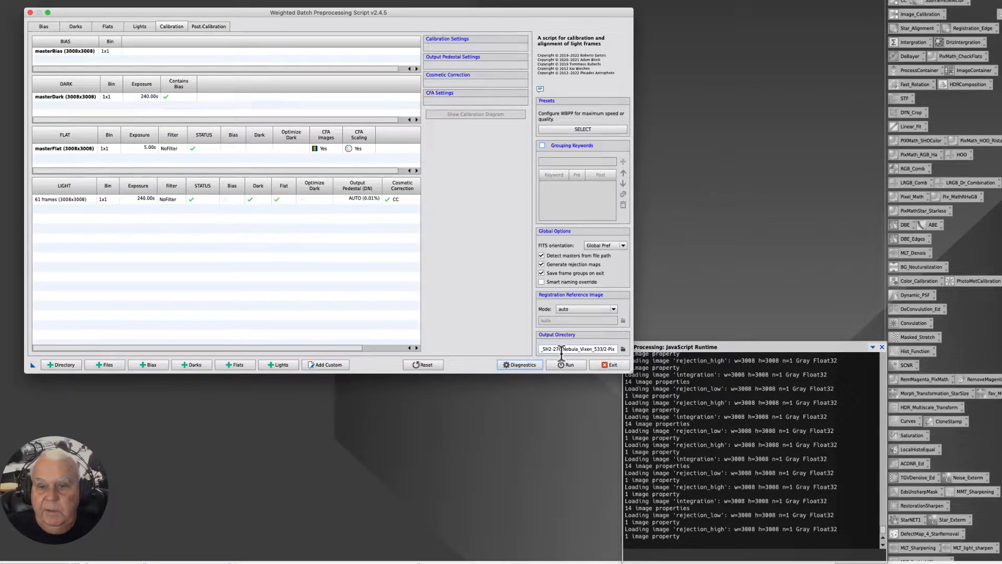
{"action": "left_click", "coordinate": [611, 349]}
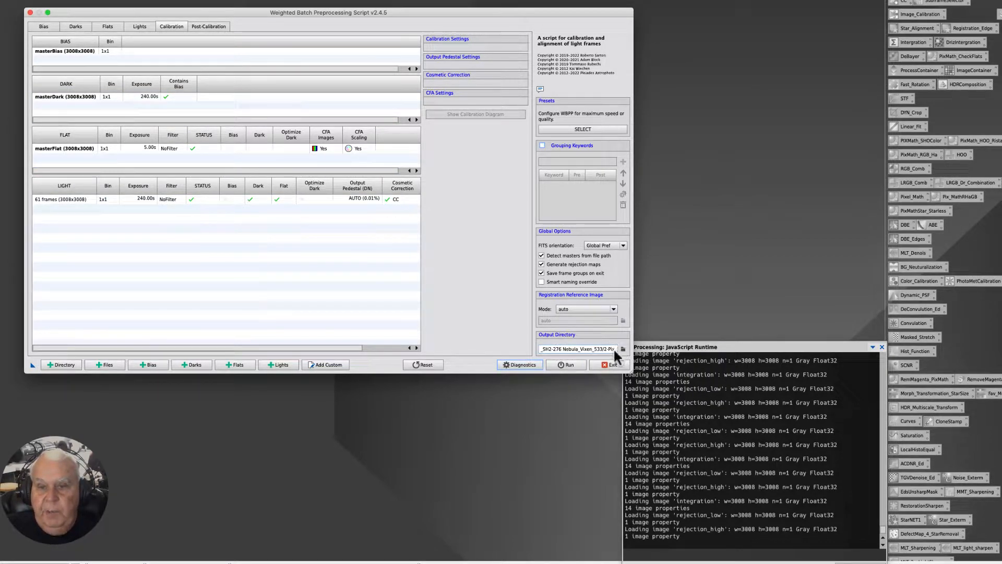
Check the diagnostics of the preprocessing setup and run the batch, continuing past the diagnostic messages.
{"action": "left_click", "coordinate": [511, 365]}
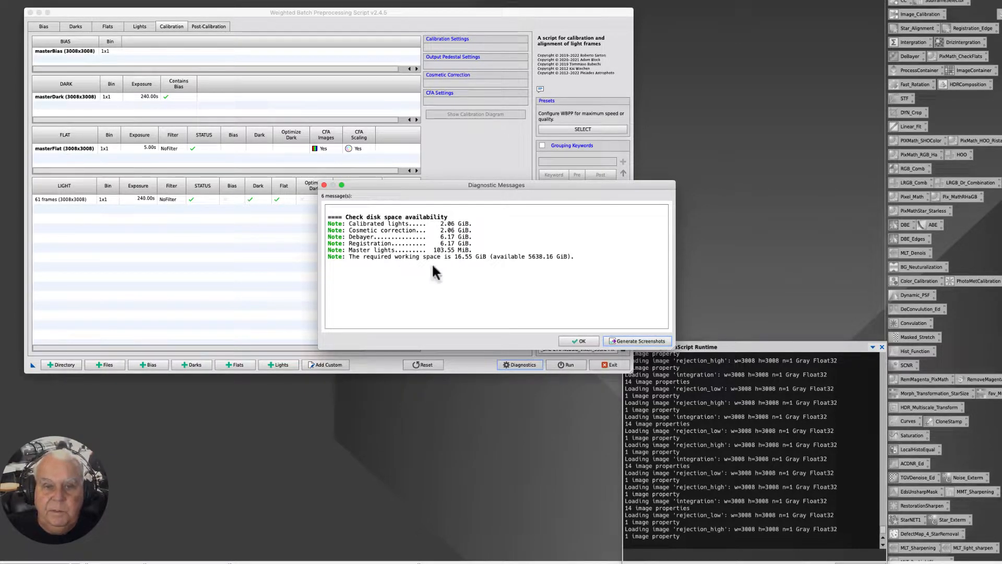
{"action": "left_click", "coordinate": [582, 340]}
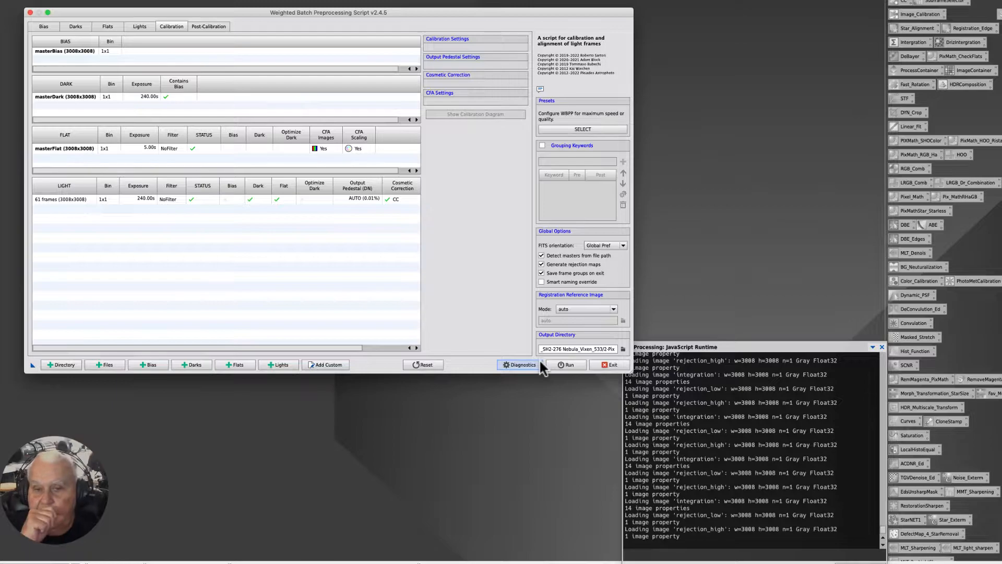
{"action": "left_click", "coordinate": [568, 365]}
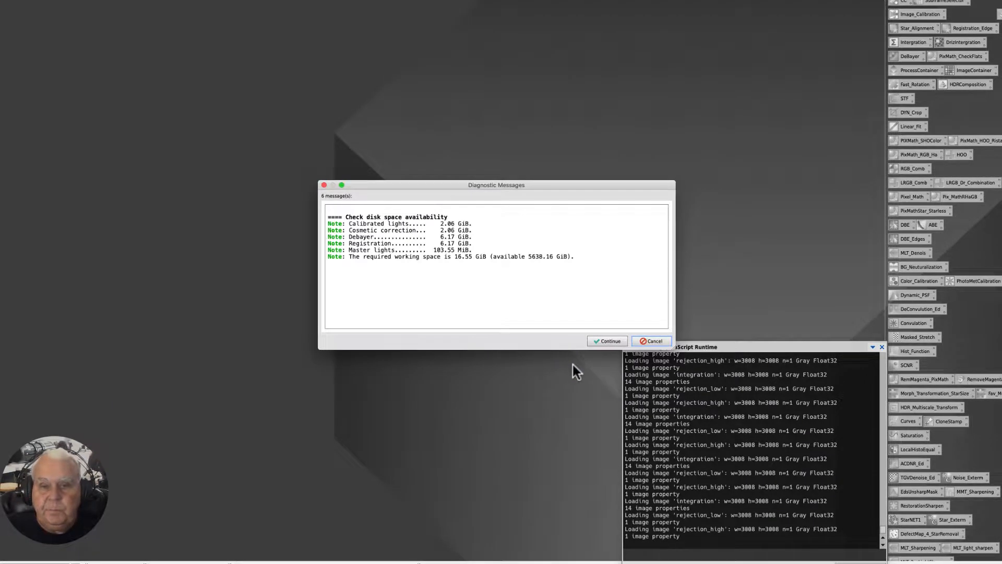
{"action": "left_click", "coordinate": [610, 342]}
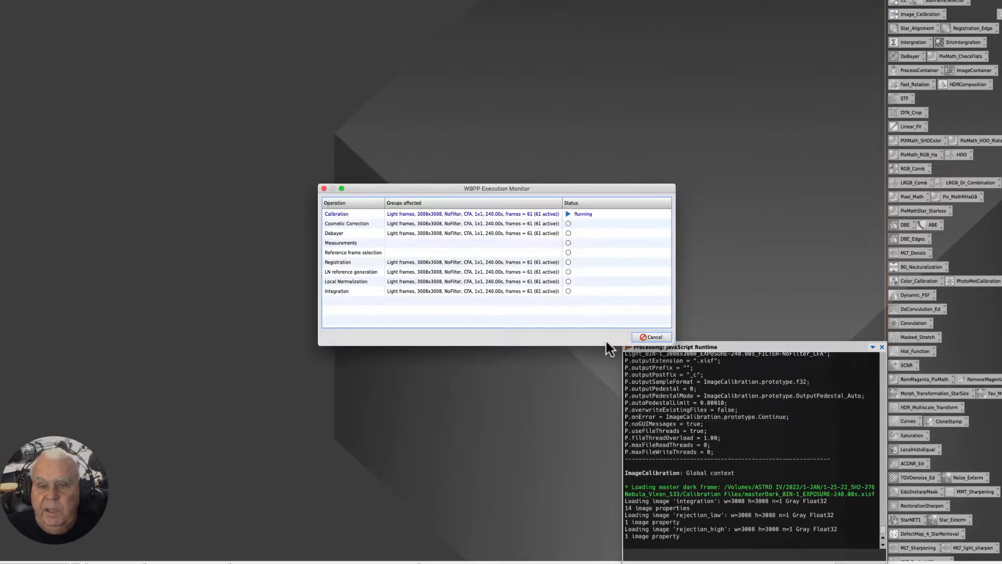
{"action": "left_click_drag", "start_coordinate": [346, 178], "coordinate": [195, 82]}
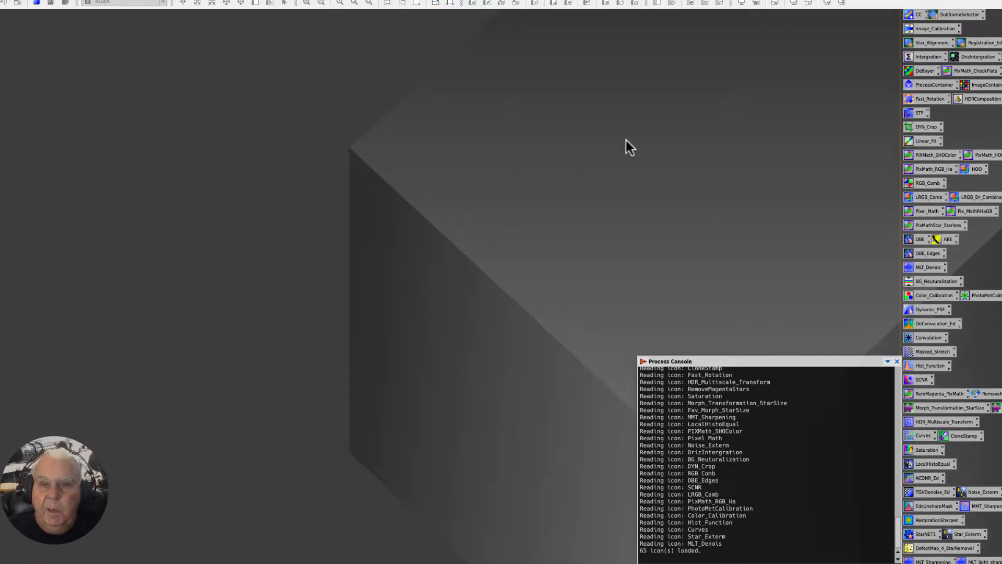
Open the saved CC cosmetic correction process, examine its auto detect settings and close it.
{"action": "double_click", "coordinate": [917, 15]}
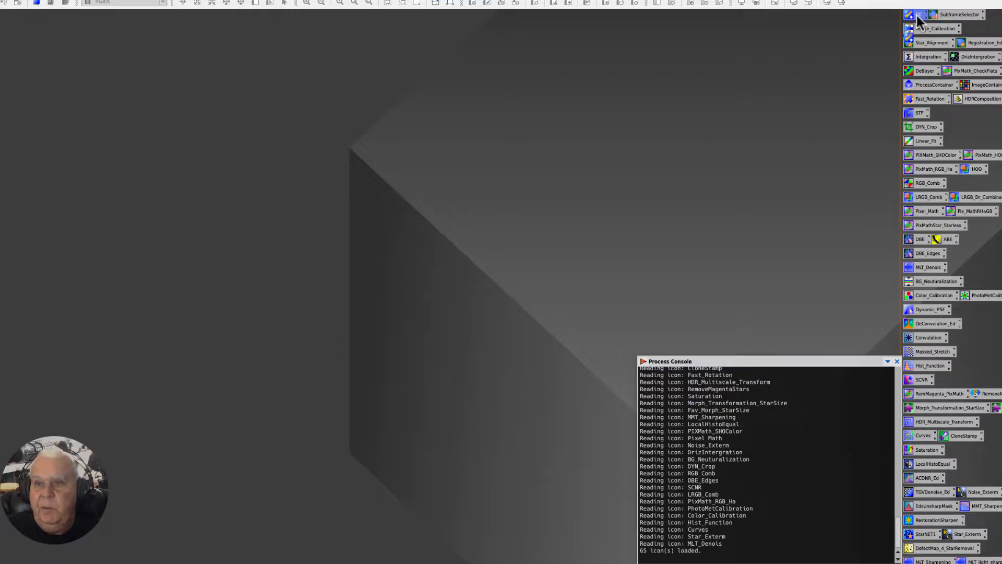
{"action": "left_click_drag", "start_coordinate": [586, 41], "coordinate": [319, 61]}
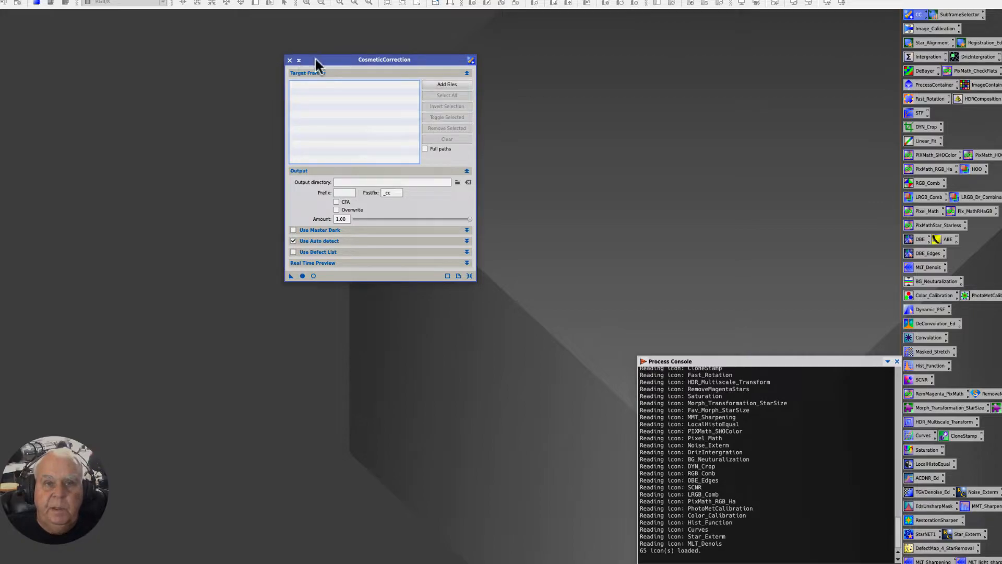
{"action": "left_click_drag", "start_coordinate": [316, 60], "coordinate": [326, 37]}
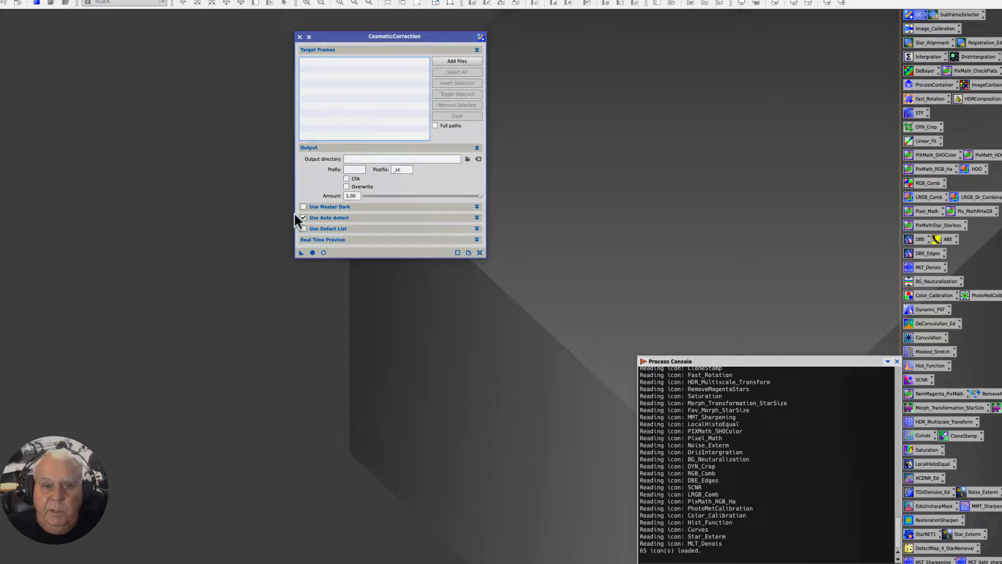
{"action": "left_click", "coordinate": [476, 217]}
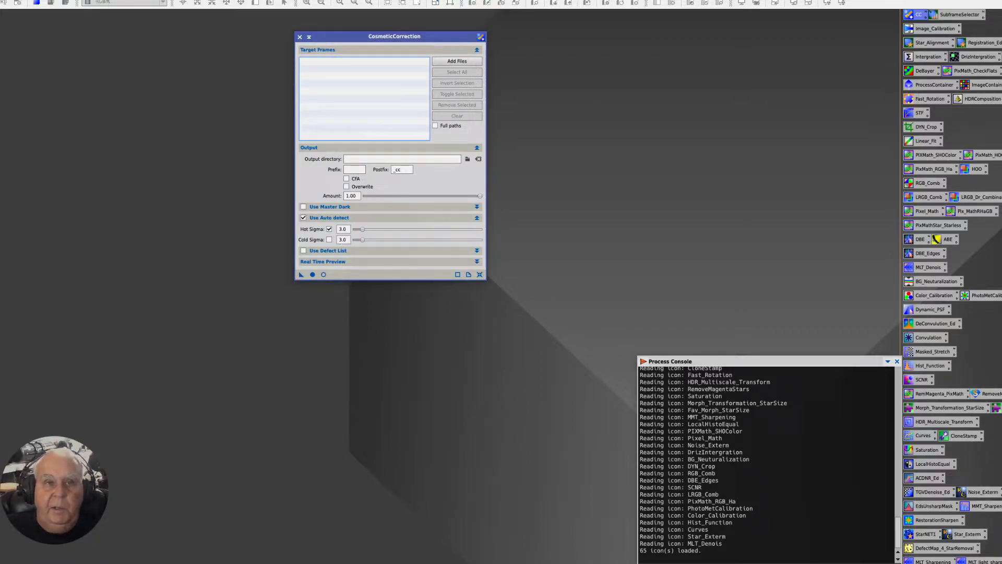
{"action": "left_click", "coordinate": [300, 37]}
Open the CosmeticCorrection process and save its instance as a process icon on the empty workspace.
{"action": "left_click", "coordinate": [166, 1]}
{"action": "mouse_move", "coordinate": [180, 2]}
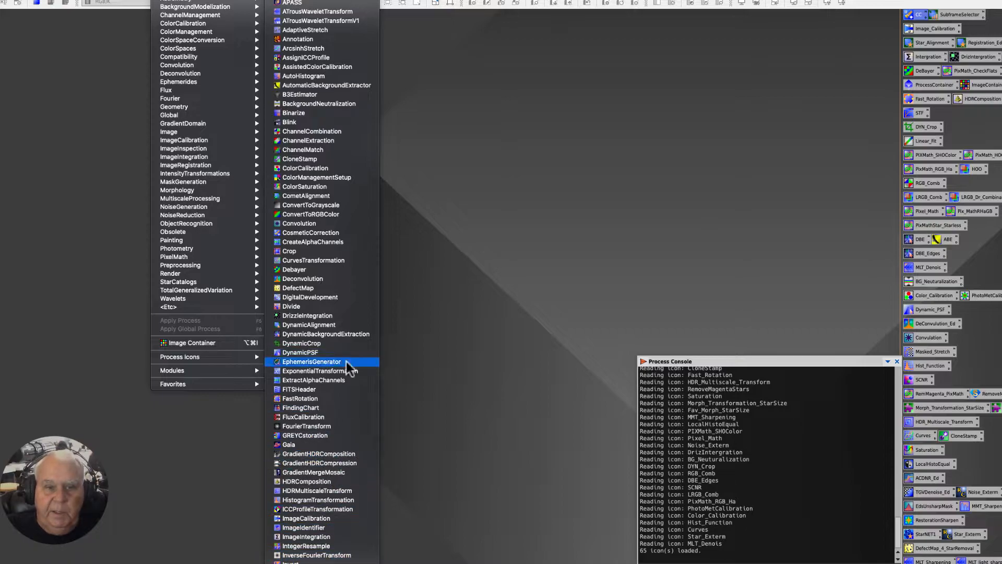
{"action": "left_click", "coordinate": [304, 233]}
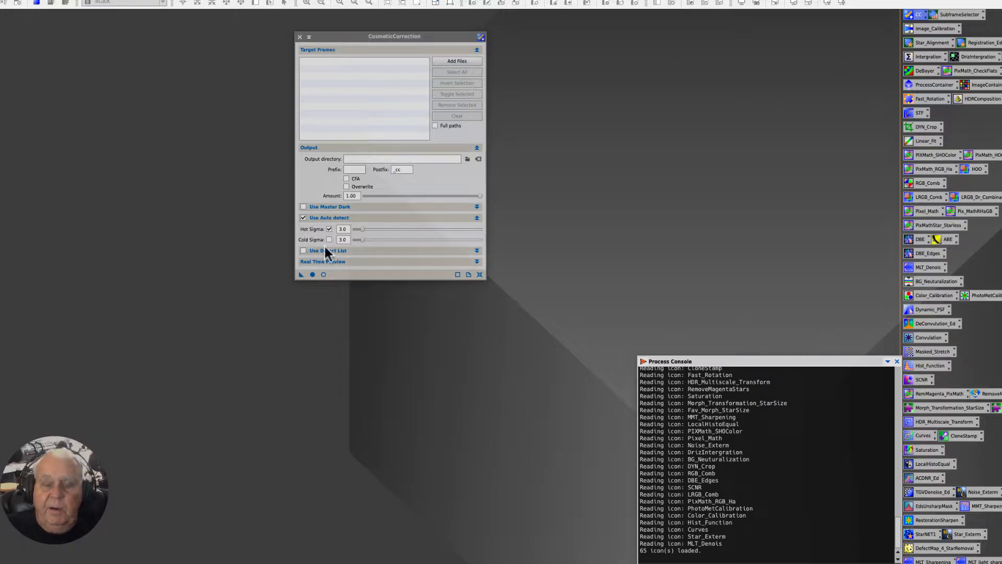
{"action": "left_click_drag", "start_coordinate": [362, 36], "coordinate": [477, 22]}
{"action": "left_click_drag", "start_coordinate": [416, 260], "coordinate": [219, 294]}
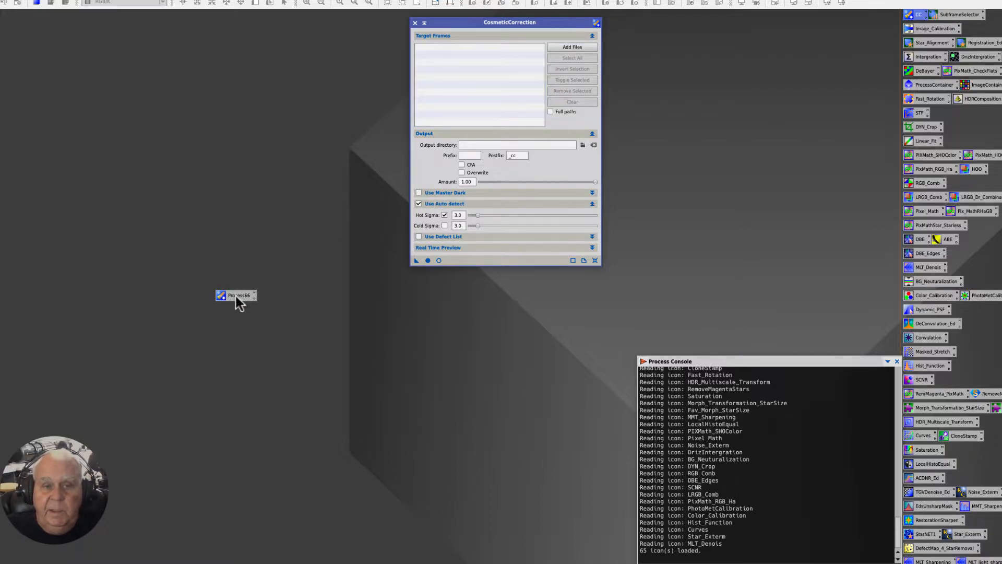
Set the identifier of the new CosmeticCorrection process icon to CCC.
{"action": "right_click", "coordinate": [237, 299]}
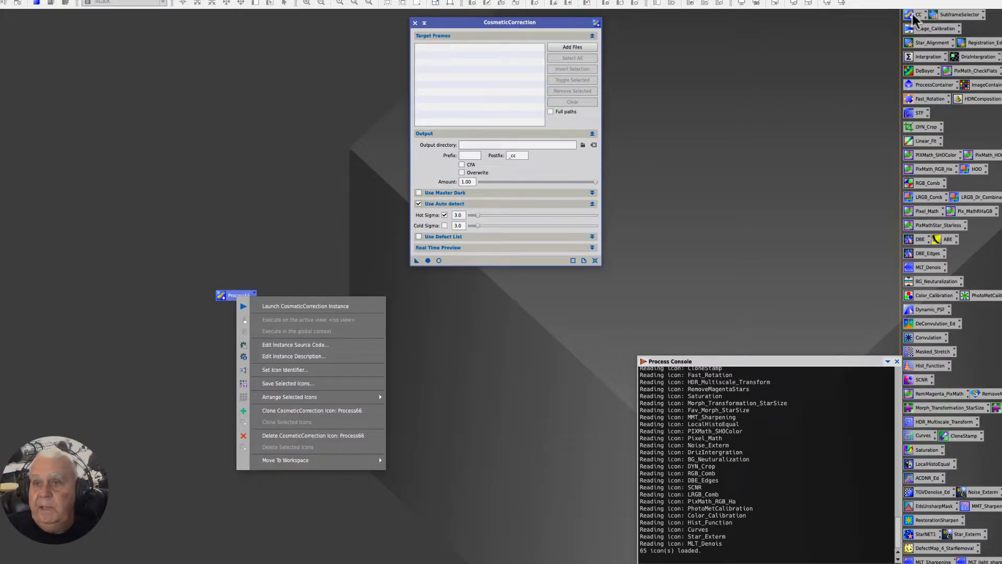
{"action": "left_click", "coordinate": [271, 370]}
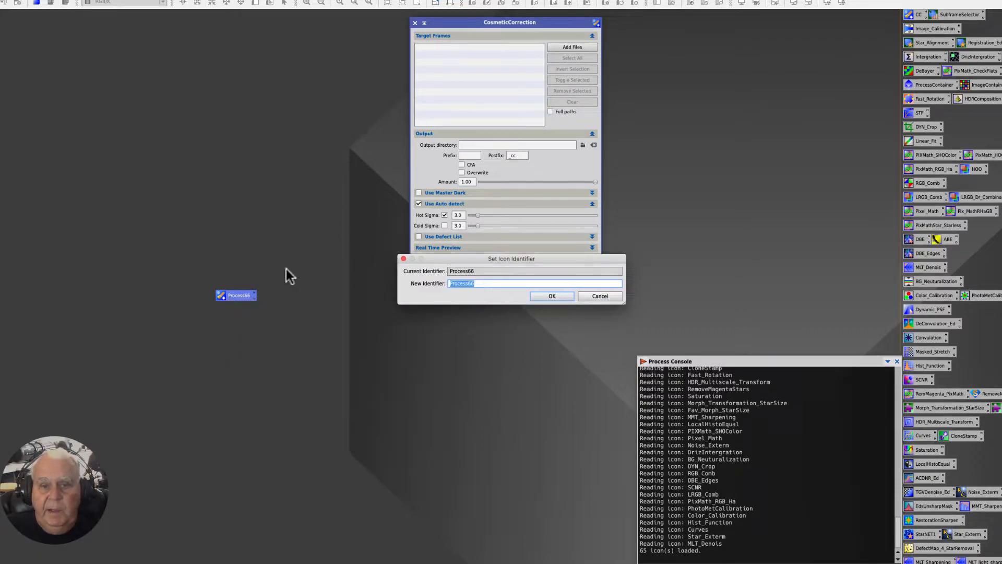
{"action": "type", "text": "CCC"}
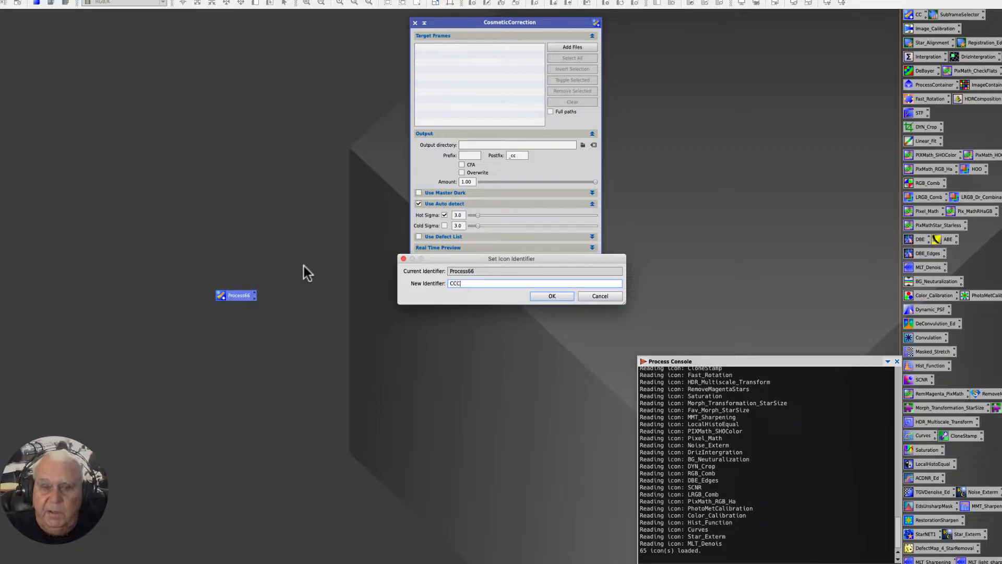
{"action": "left_click", "coordinate": [538, 298]}
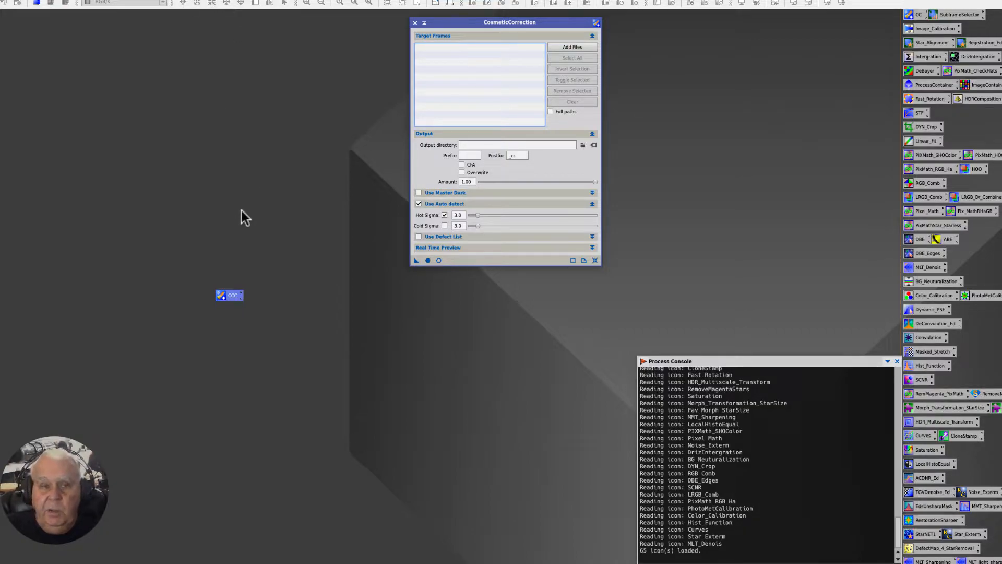
Delete the CCC process icon from the workspace and close the CosmeticCorrection process.
{"action": "right_click", "coordinate": [231, 297]}
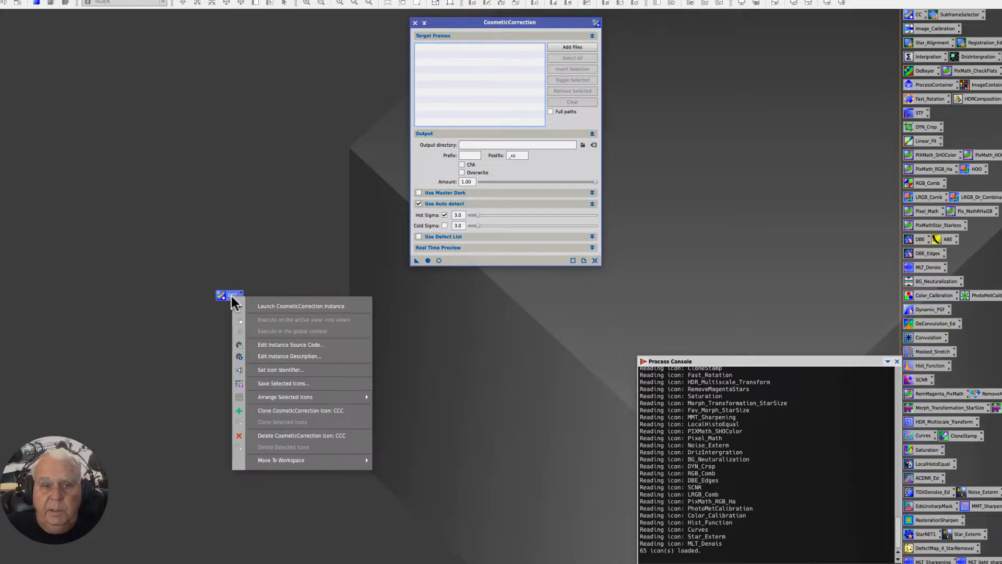
{"action": "left_click", "coordinate": [261, 435]}
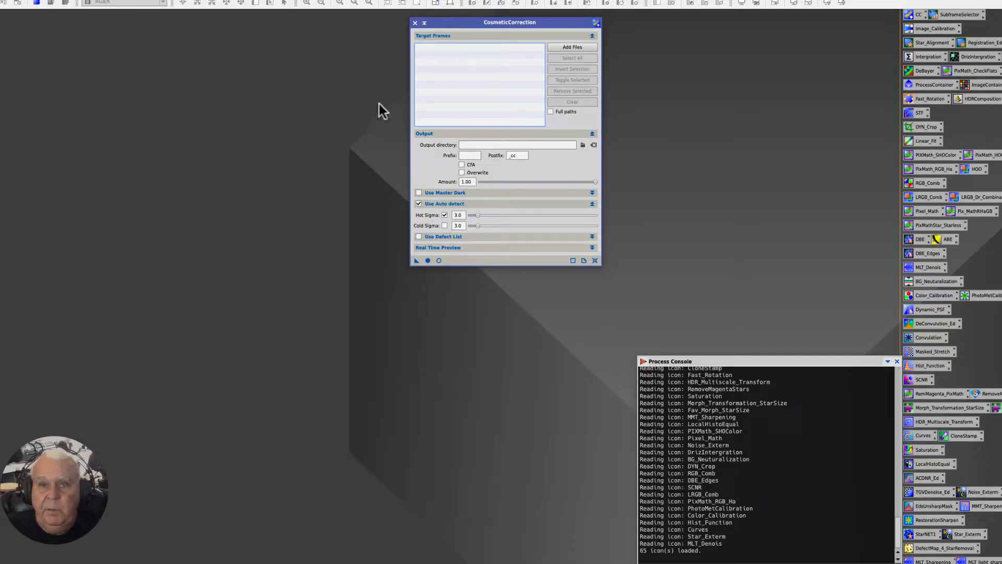
{"action": "left_click", "coordinate": [415, 23]}
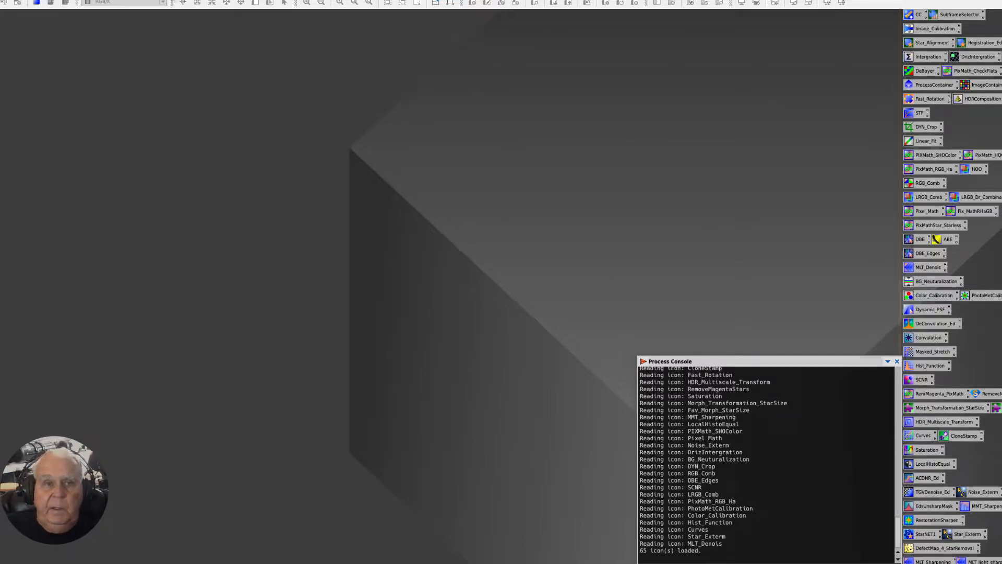
Launch the WeightedBatchPreprocessing script and move its window clear of the process console.
{"action": "left_click", "coordinate": [163, 1]}
{"action": "mouse_move", "coordinate": [197, 1]}
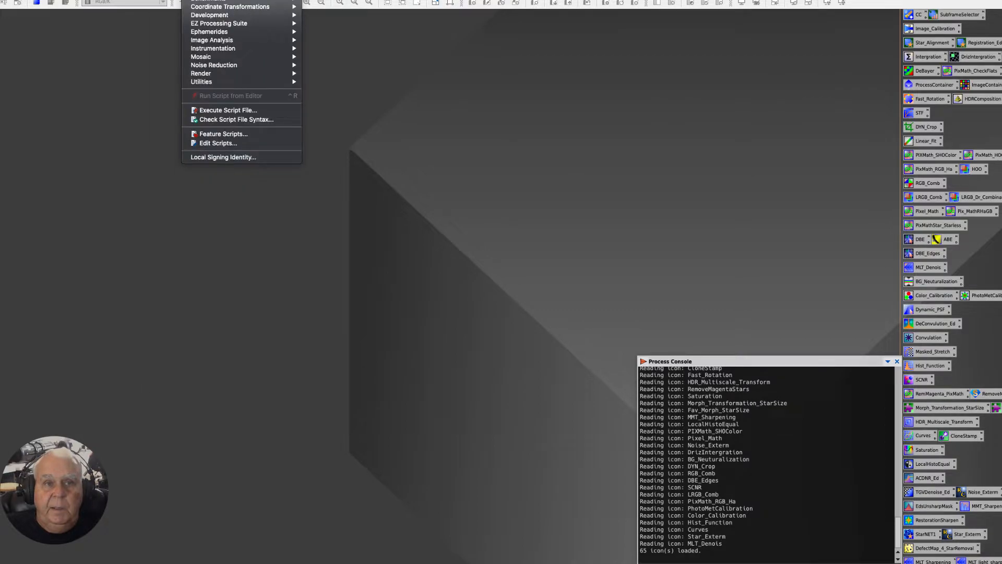
{"action": "mouse_move", "coordinate": [240, 1]}
{"action": "left_click", "coordinate": [359, 58]}
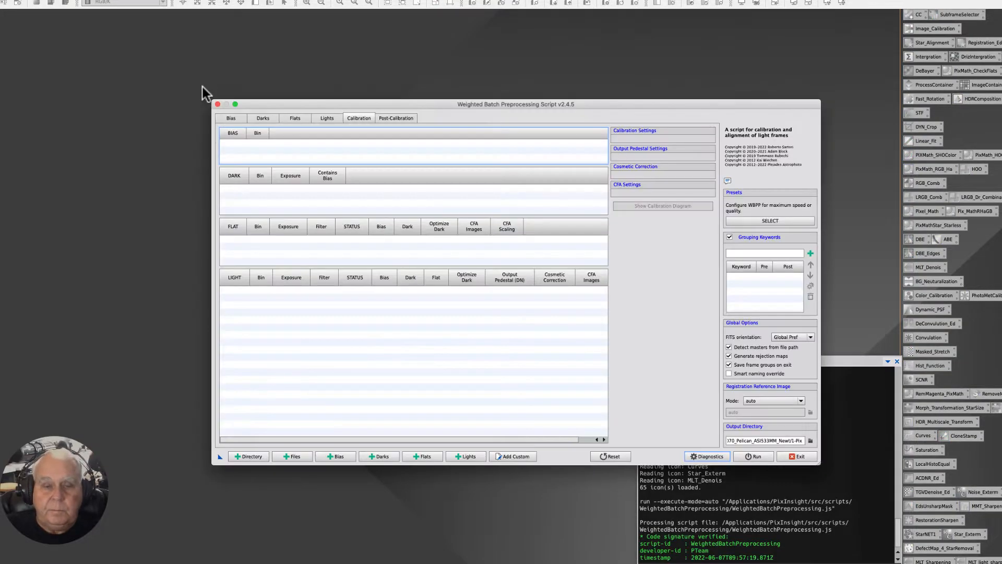
{"action": "left_click_drag", "start_coordinate": [296, 100], "coordinate": [114, 37]}
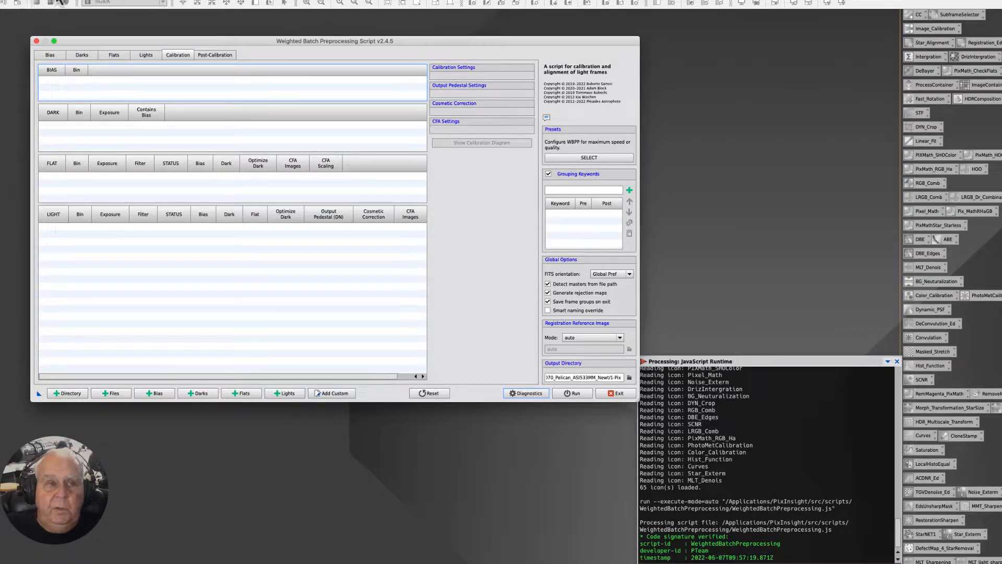
Add the master calibration files from 2022/1-JAN/1-25-22_SH2-276 Nebula_Vixen_533/Calibration Files as a directory and dismiss the diagnostic messages.
{"action": "left_click", "coordinate": [72, 396]}
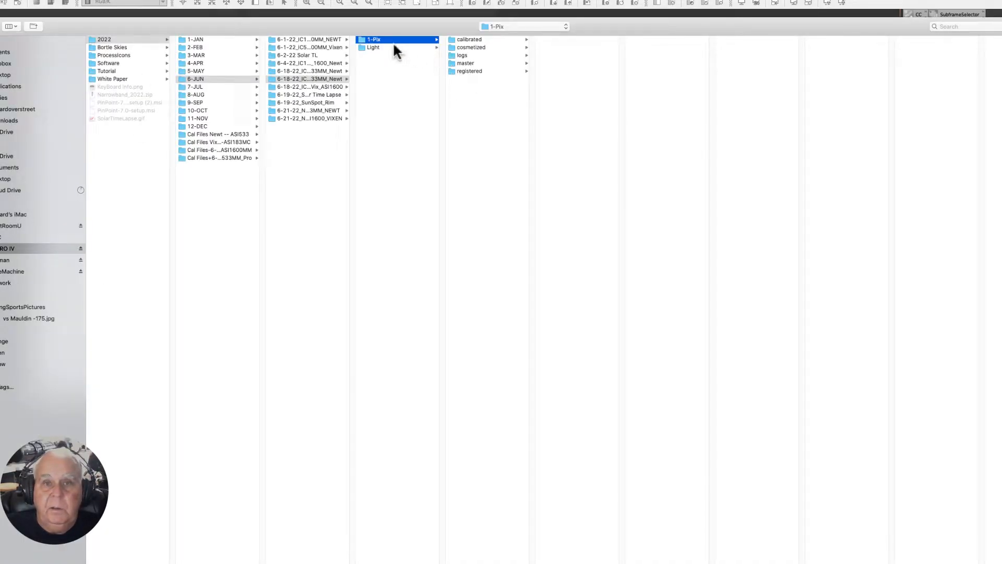
{"action": "left_click", "coordinate": [191, 40]}
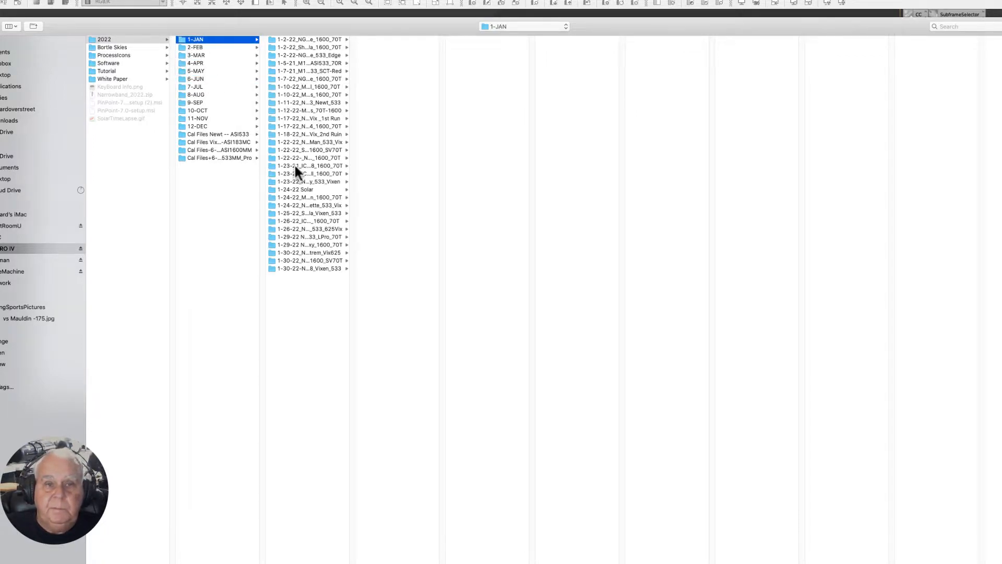
{"action": "left_click", "coordinate": [296, 213]}
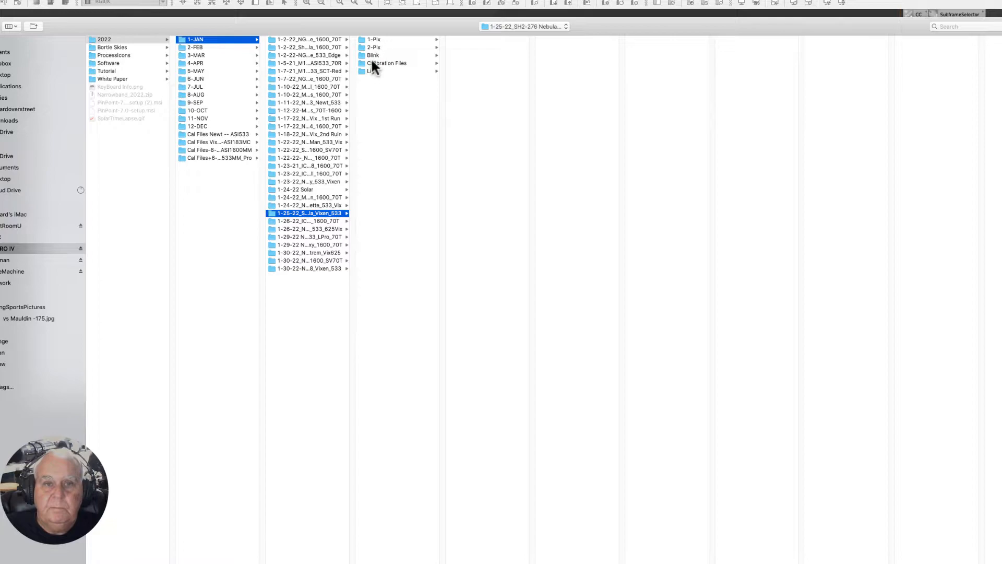
{"action": "left_click", "coordinate": [376, 63]}
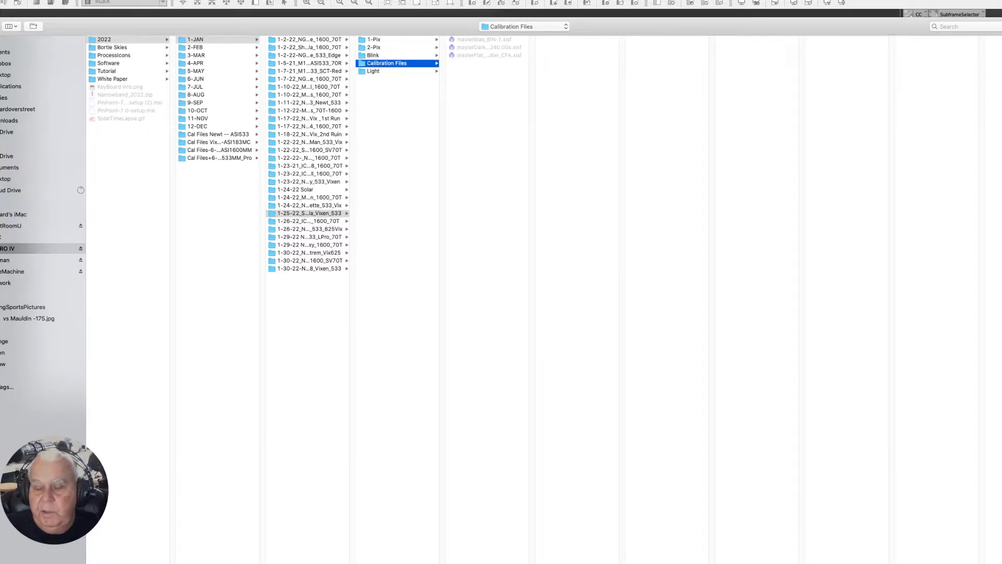
{"action": "key", "text": "Return"}
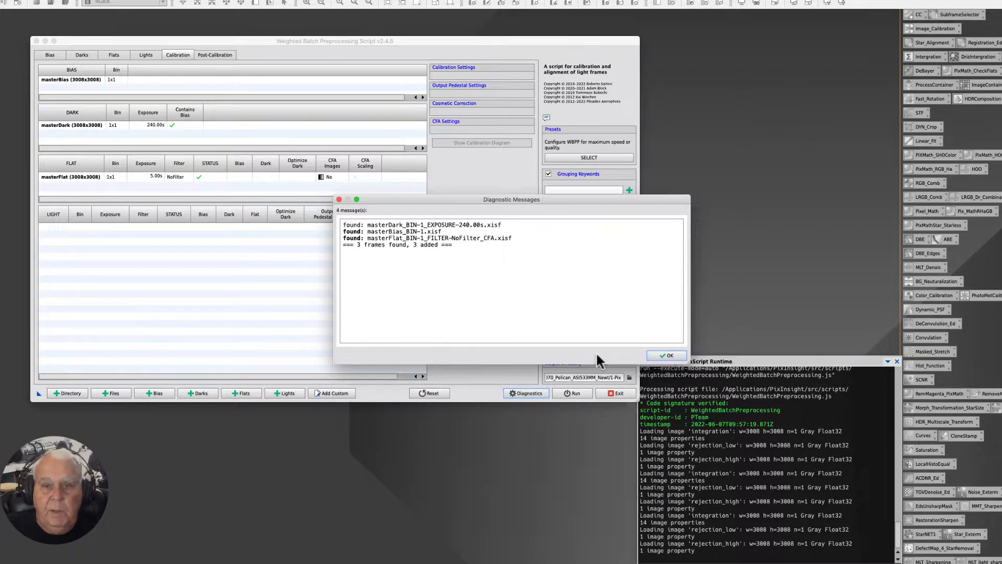
{"action": "left_click", "coordinate": [666, 355]}
Add all the .fit files in the Blink folder, from 0001 through 0065, as light frames.
{"action": "left_click", "coordinate": [275, 394]}
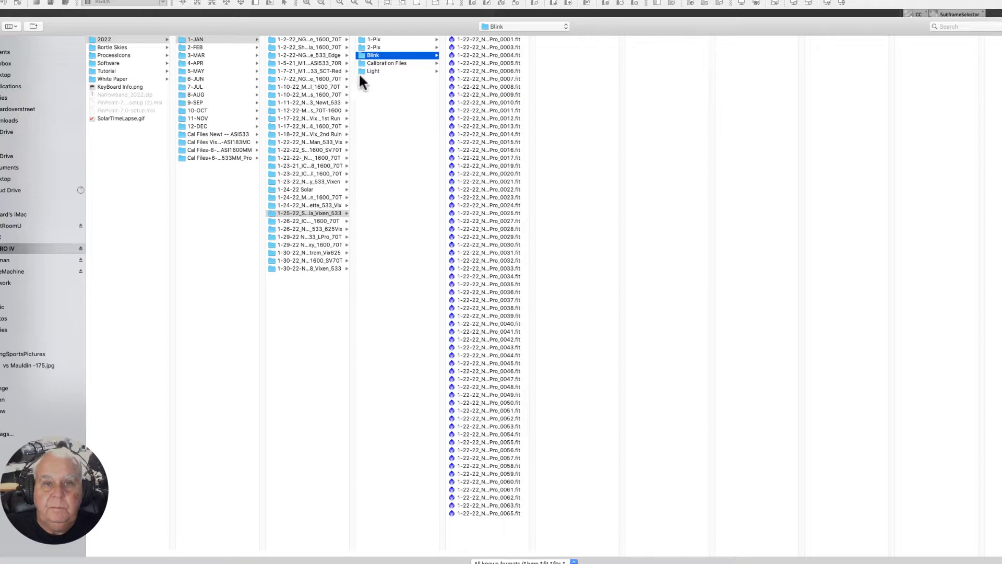
{"action": "left_click", "coordinate": [465, 40]}
{"action": "left_click", "coordinate": [473, 513], "text": "shift"}
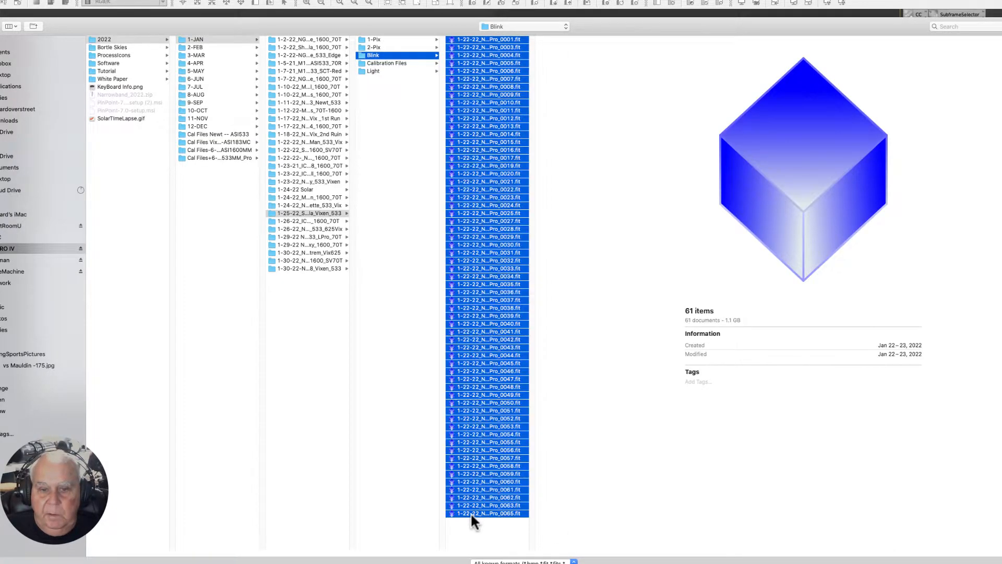
{"action": "key", "text": "Return"}
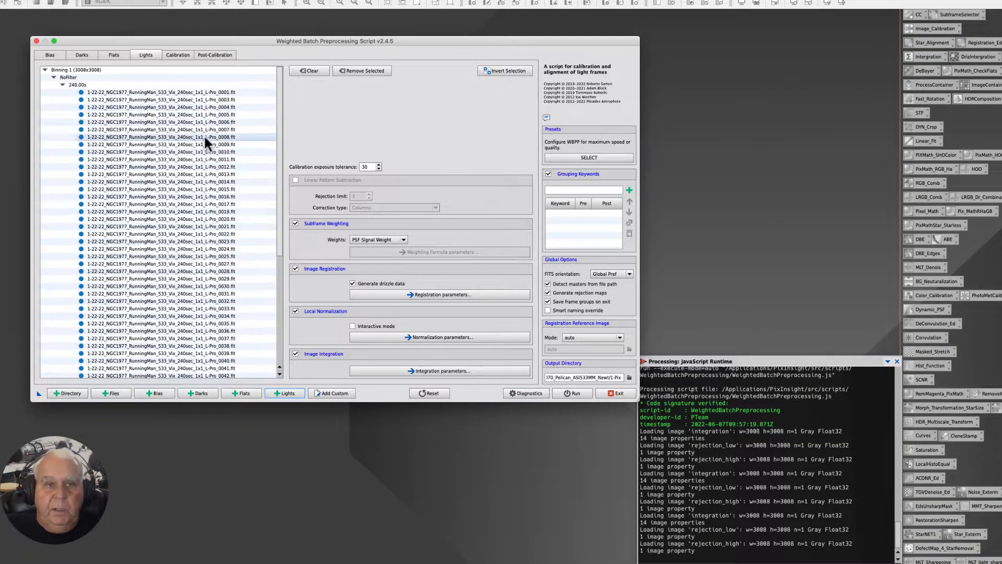
Select the 240 s light group, apply the CC cosmetic correction template to all light frames, and exit the script.
{"action": "left_click", "coordinate": [178, 55]}
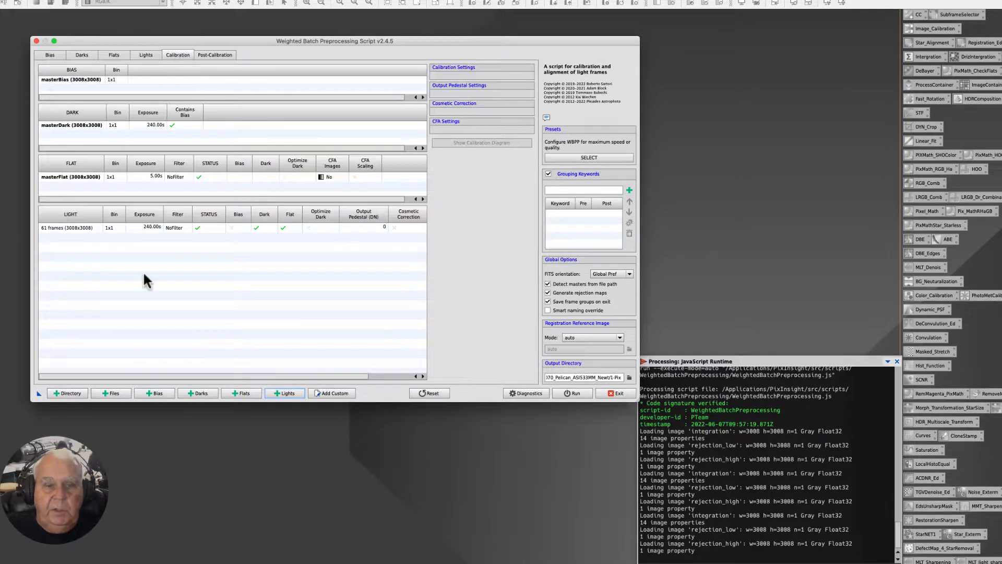
{"action": "left_click", "coordinate": [145, 228]}
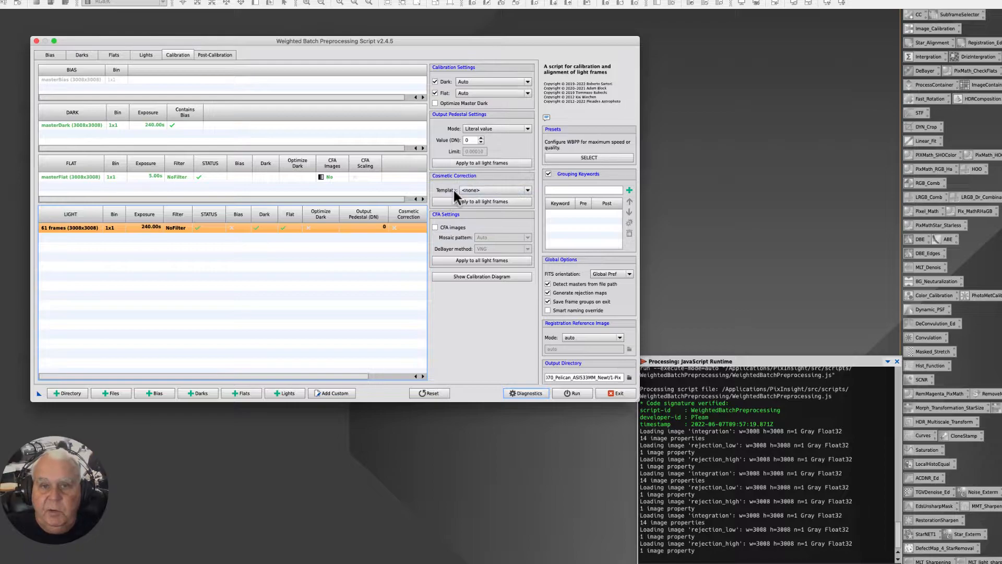
{"action": "left_click", "coordinate": [526, 191]}
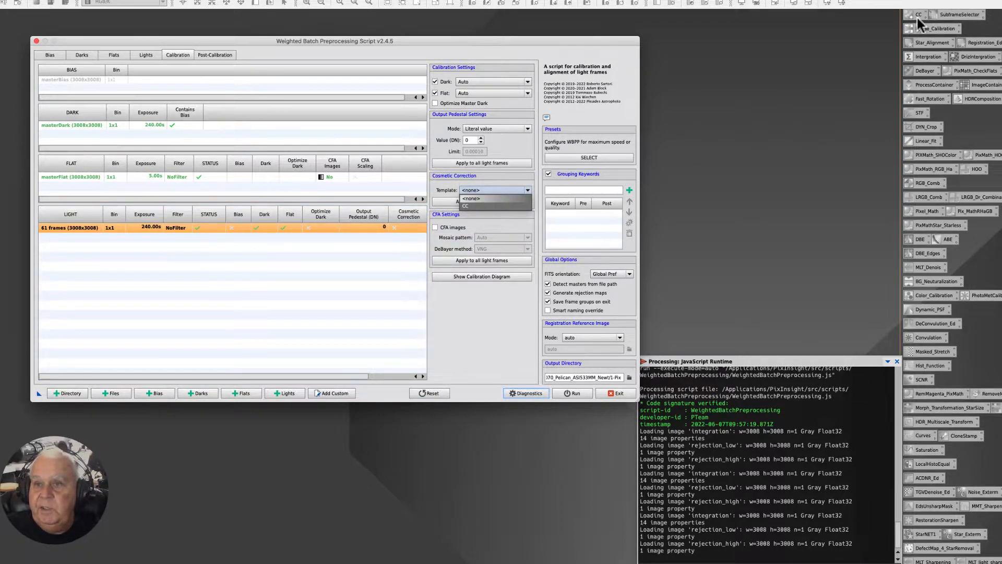
{"action": "left_click", "coordinate": [474, 207]}
{"action": "left_click", "coordinate": [456, 202]}
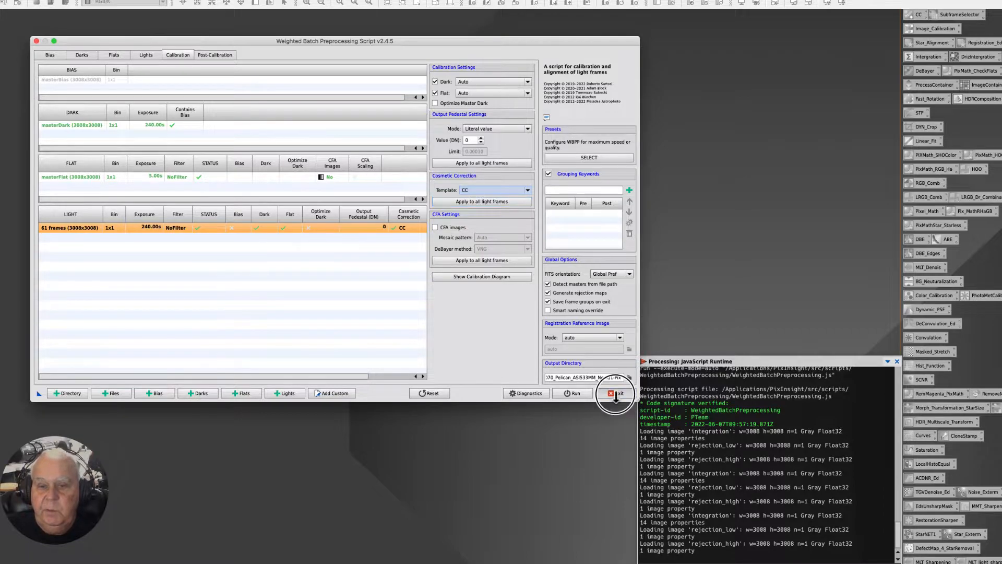
{"action": "left_click", "coordinate": [615, 394]}
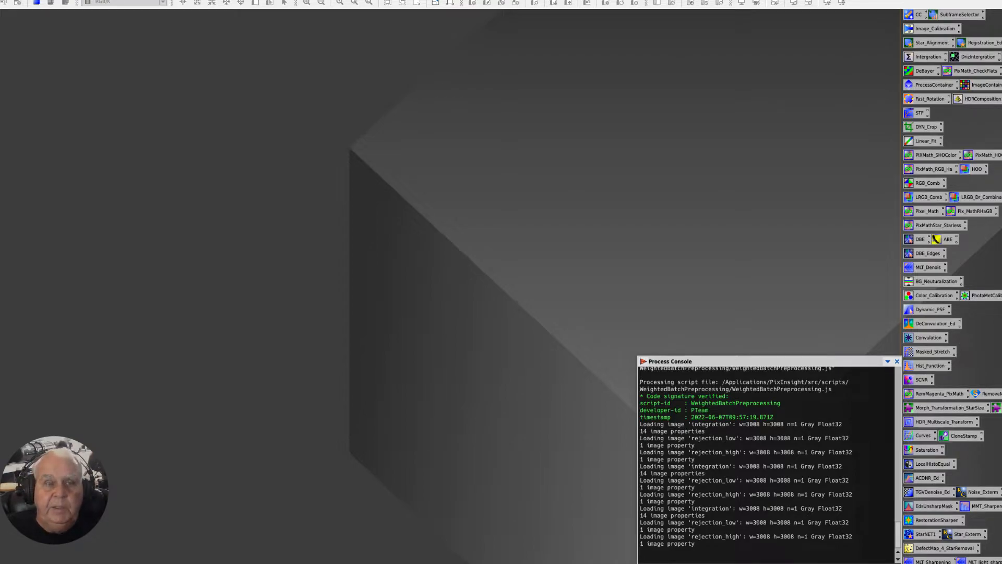
Open masterLight_BIN-1_3008x3008_EXPOSURE-240.00s_FILTER-NoFilter_RGB.xisf from the 1-Pix/master folder of the 1-25-22 session.
{"action": "left_click", "coordinate": [23, 0]}
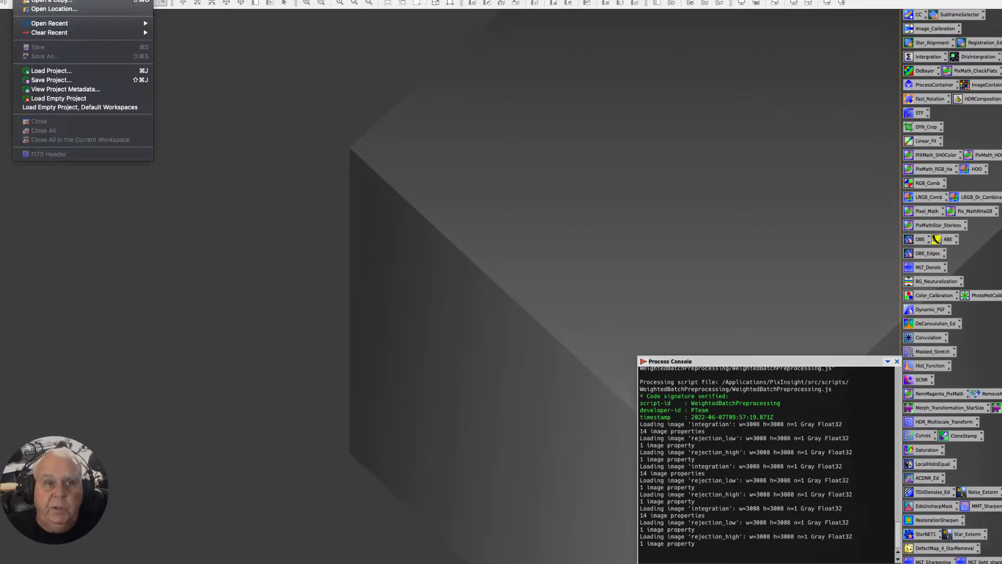
{"action": "left_click", "coordinate": [48, 1]}
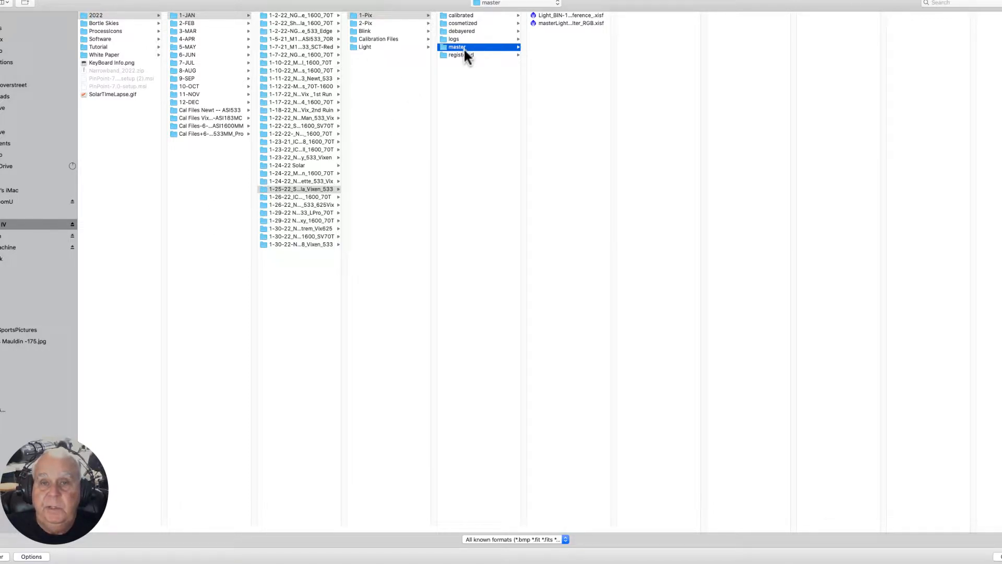
{"action": "left_click", "coordinate": [565, 16]}
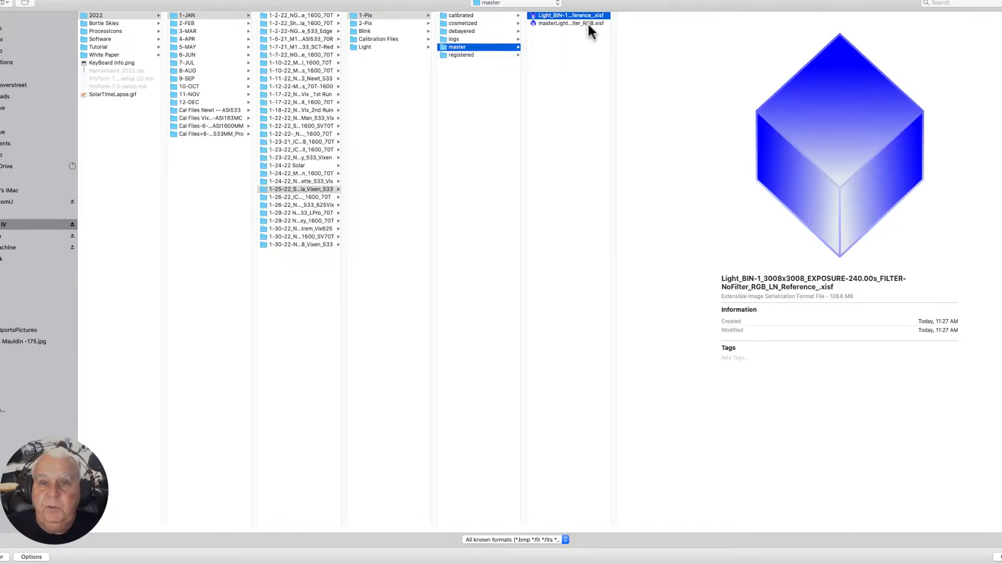
{"action": "left_click", "coordinate": [583, 24]}
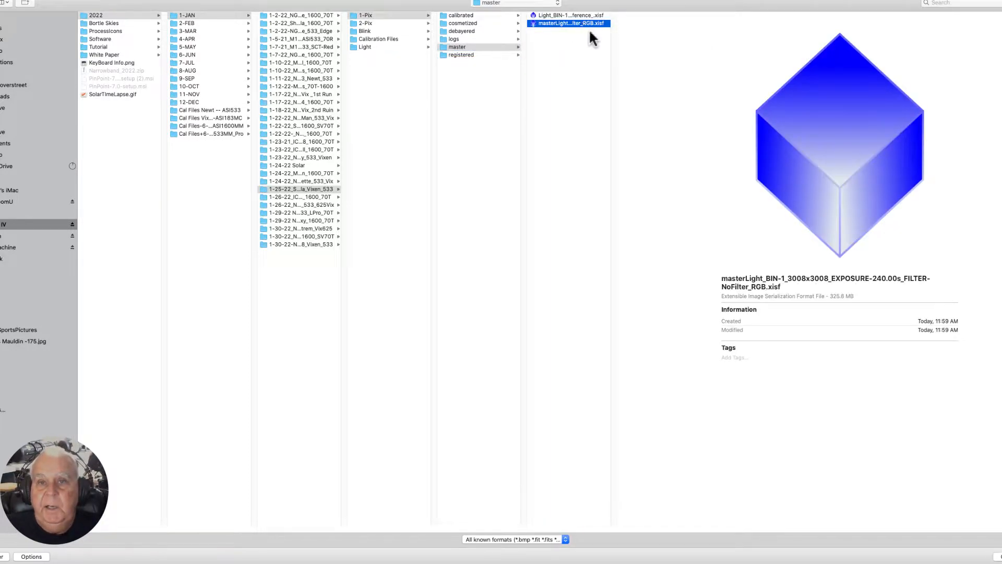
{"action": "left_click_drag", "start_coordinate": [614, 531], "coordinate": [822, 508]}
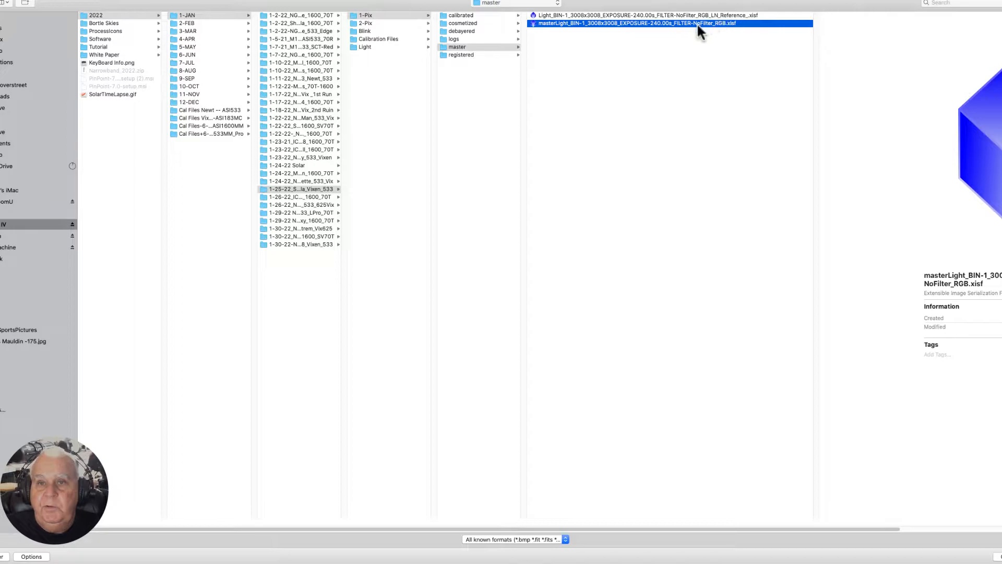
{"action": "scroll", "coordinate": [705, 33], "scroll_direction": "right", "scroll_amount": 5}
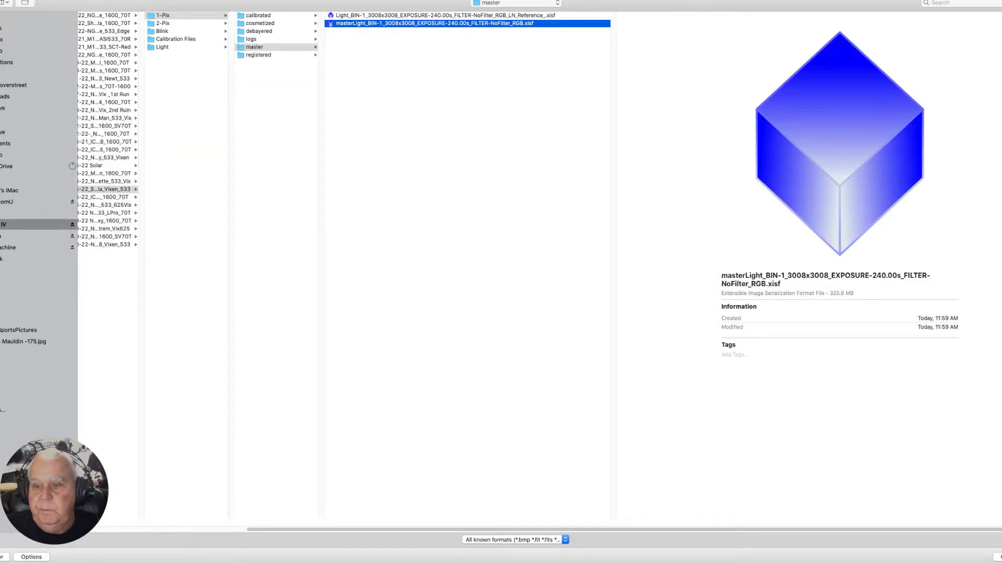
{"action": "key", "text": "Return"}
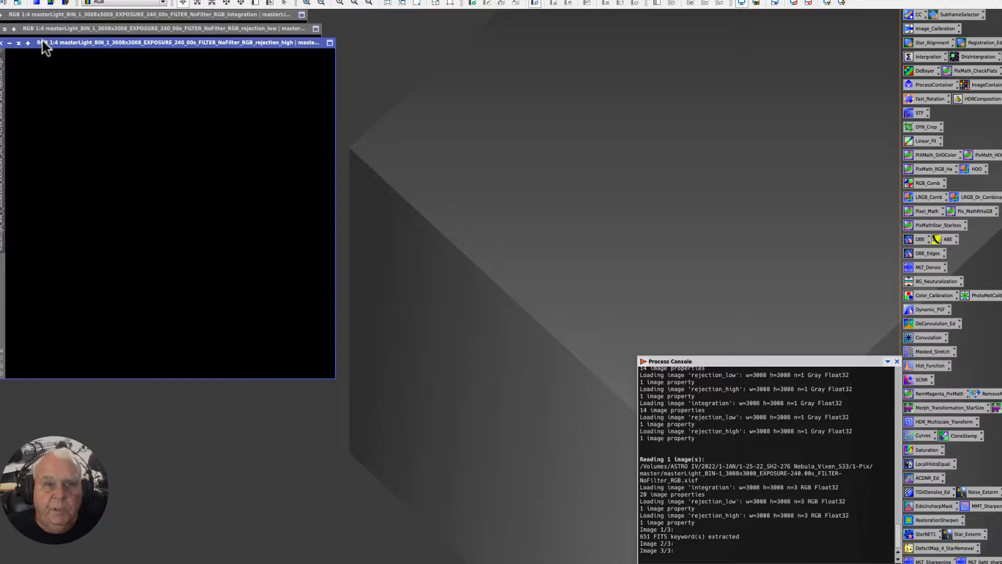
Open ScreenTransferFunction, place it beside the images, and auto-stretch the rejection_high image.
{"action": "left_click", "coordinate": [59, 49]}
{"action": "left_click_drag", "start_coordinate": [59, 49], "coordinate": [109, 57]}
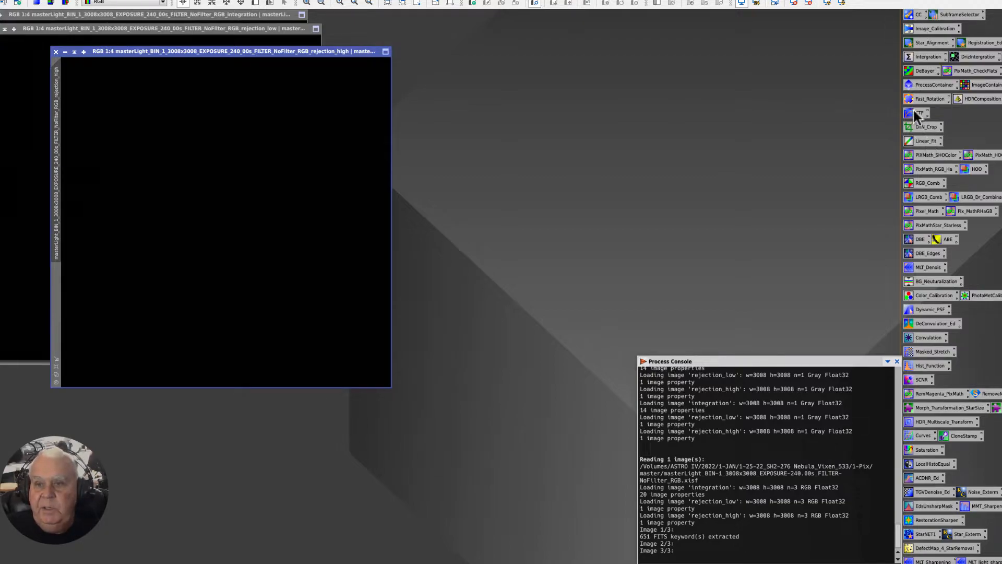
{"action": "left_click", "coordinate": [157, 1]}
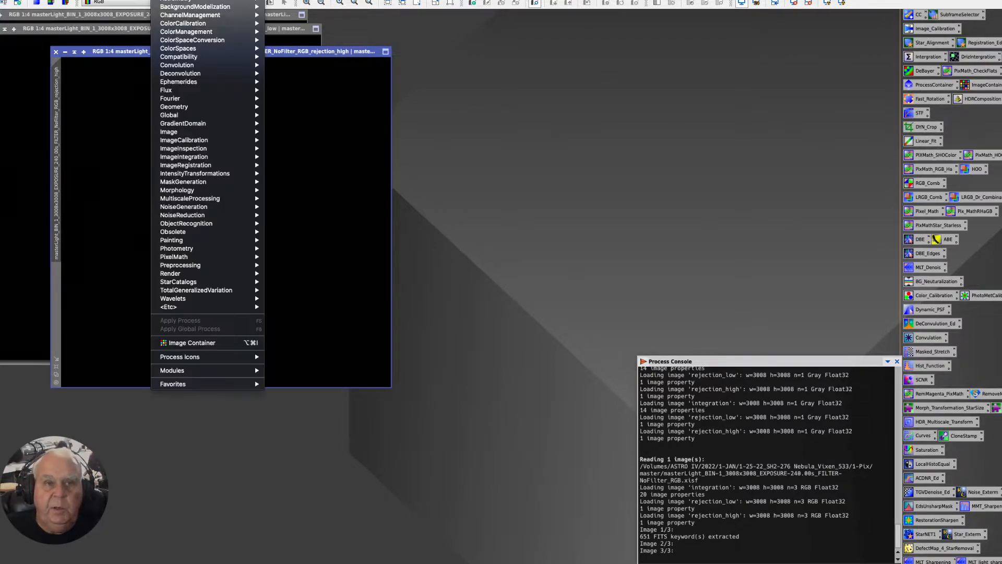
{"action": "mouse_move", "coordinate": [177, 1]}
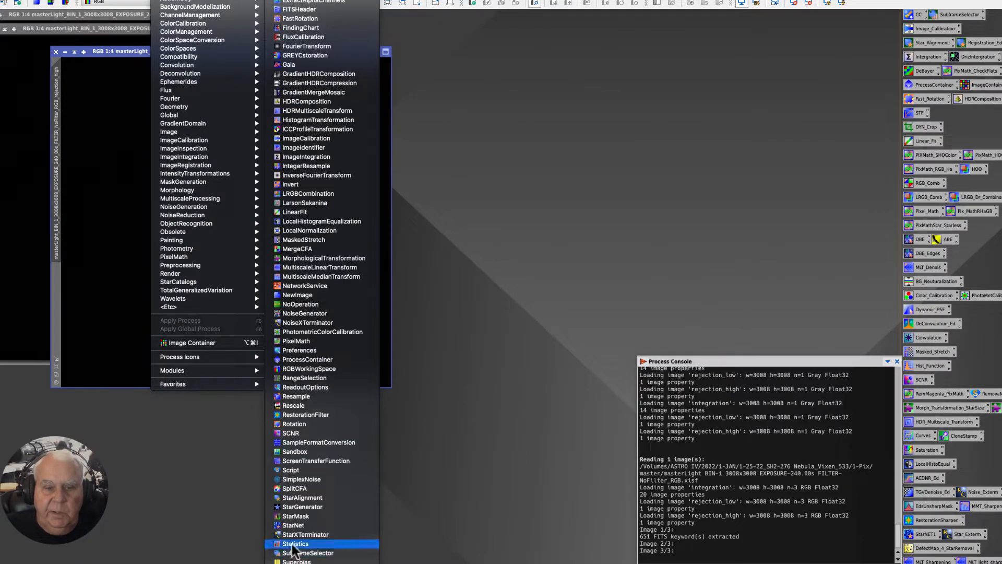
{"action": "left_click", "coordinate": [296, 461]}
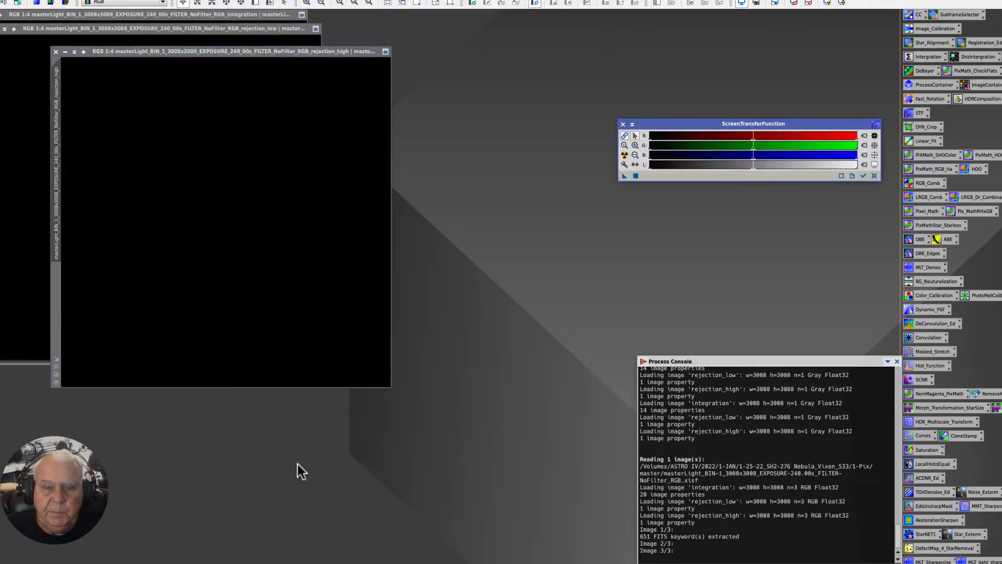
{"action": "left_click_drag", "start_coordinate": [643, 118], "coordinate": [512, 45]}
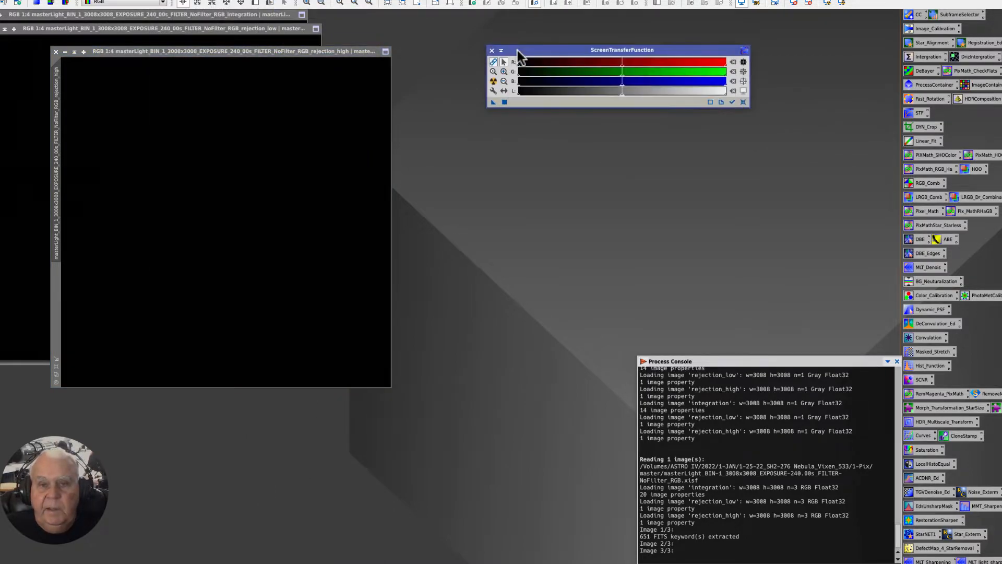
{"action": "left_click", "coordinate": [494, 82]}
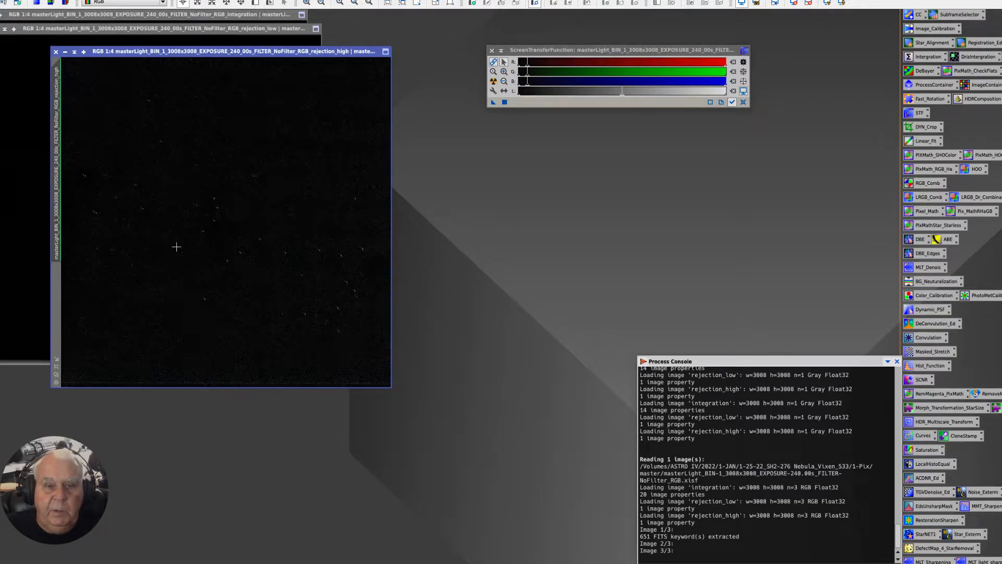
Examine the rejected pixels in the stretched rejection_high image at several magnifications, and close the image.
{"action": "scroll", "coordinate": [177, 247], "scroll_direction": "up", "scroll_amount": 3}
{"action": "scroll", "coordinate": [176, 248], "scroll_direction": "down", "scroll_amount": 2}
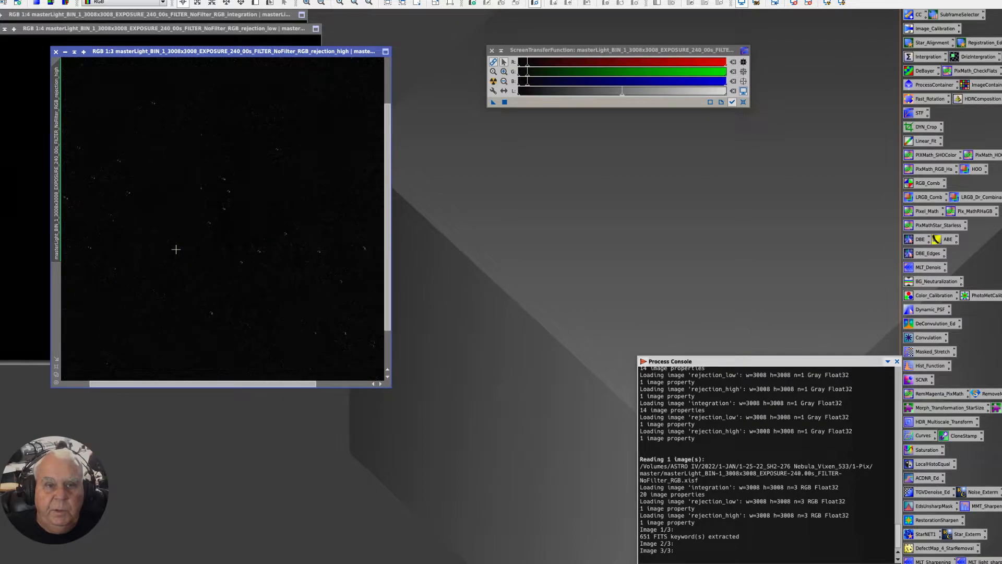
{"action": "scroll", "coordinate": [176, 250], "scroll_direction": "up", "scroll_amount": 2}
{"action": "scroll", "coordinate": [176, 250], "scroll_direction": "down", "scroll_amount": 3}
{"action": "scroll", "coordinate": [174, 251], "scroll_direction": "down", "scroll_amount": 1}
{"action": "scroll", "coordinate": [174, 250], "scroll_direction": "up", "scroll_amount": 2}
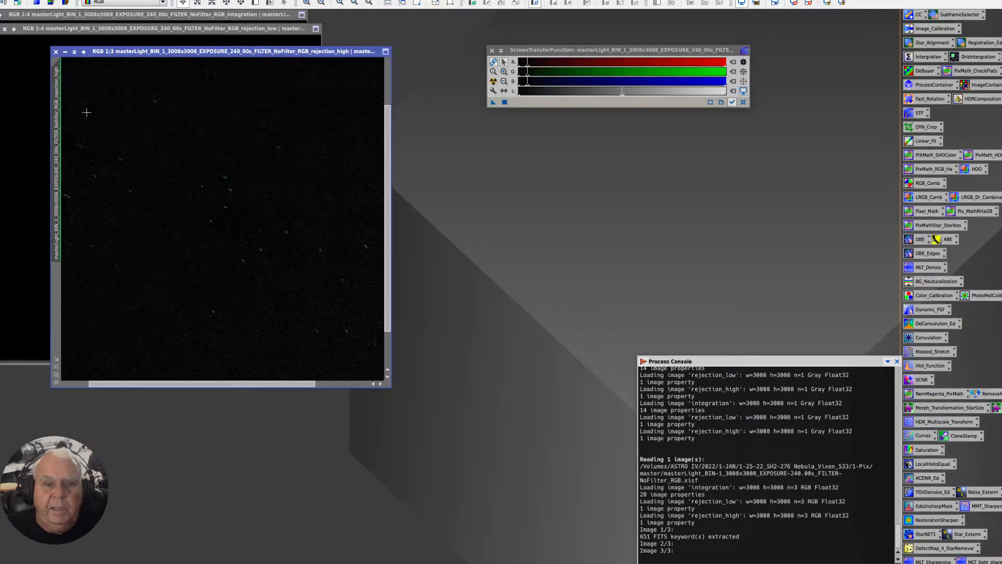
{"action": "left_click", "coordinate": [56, 52]}
Auto-stretch the rejection_low image, examine its rejected pixels at high magnification, and close the image.
{"action": "left_click_drag", "start_coordinate": [115, 29], "coordinate": [176, 37]}
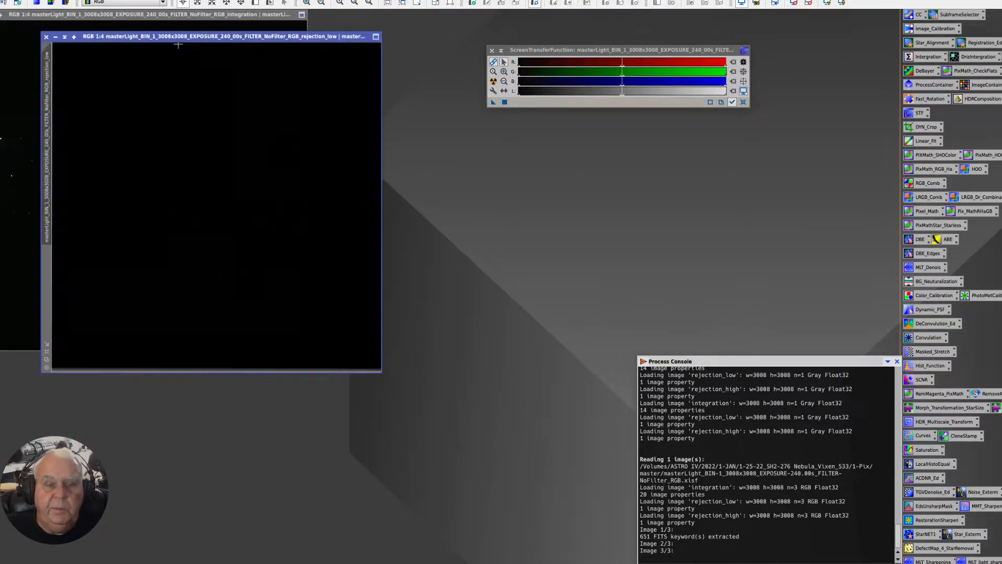
{"action": "left_click", "coordinate": [493, 81]}
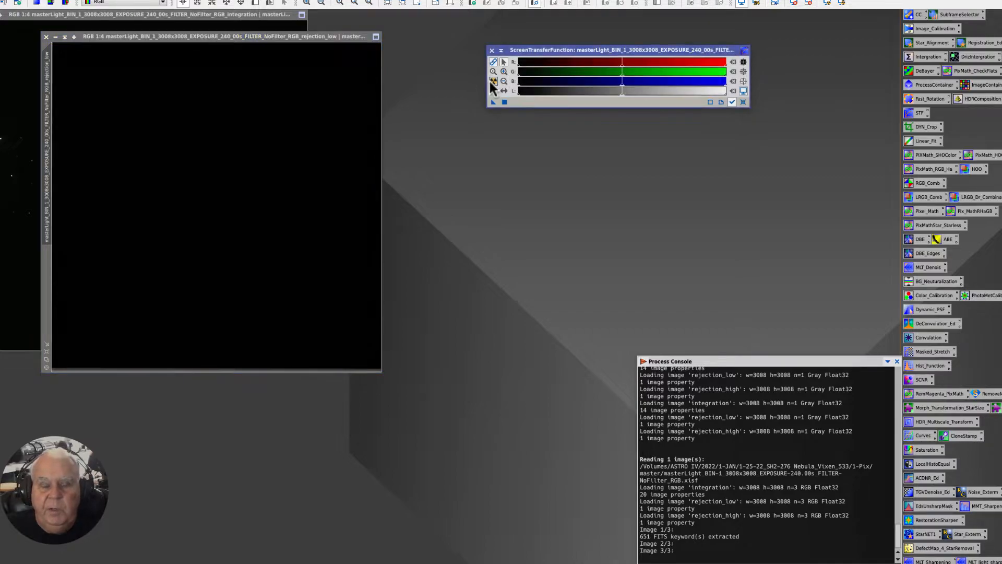
{"action": "scroll", "coordinate": [184, 182], "scroll_direction": "up", "scroll_amount": 9}
{"action": "scroll", "coordinate": [184, 183], "scroll_direction": "down", "scroll_amount": 5}
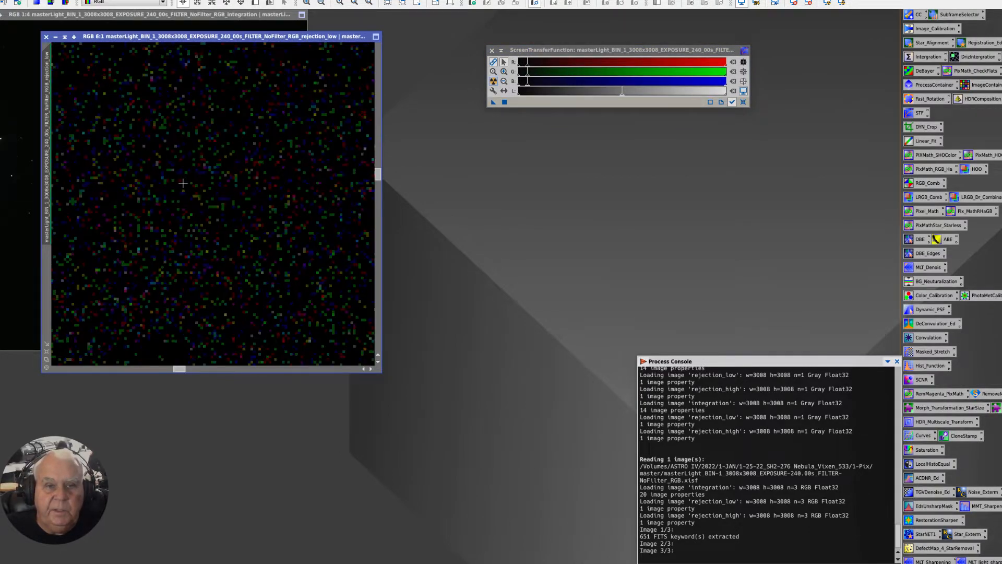
{"action": "scroll", "coordinate": [181, 183], "scroll_direction": "up", "scroll_amount": 2}
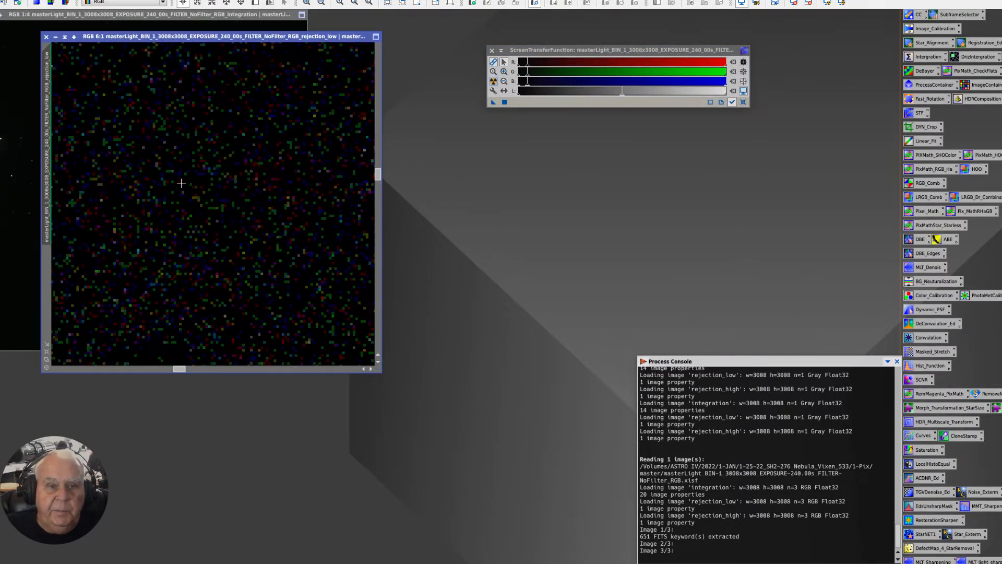
{"action": "scroll", "coordinate": [166, 186], "scroll_direction": "up", "scroll_amount": 4}
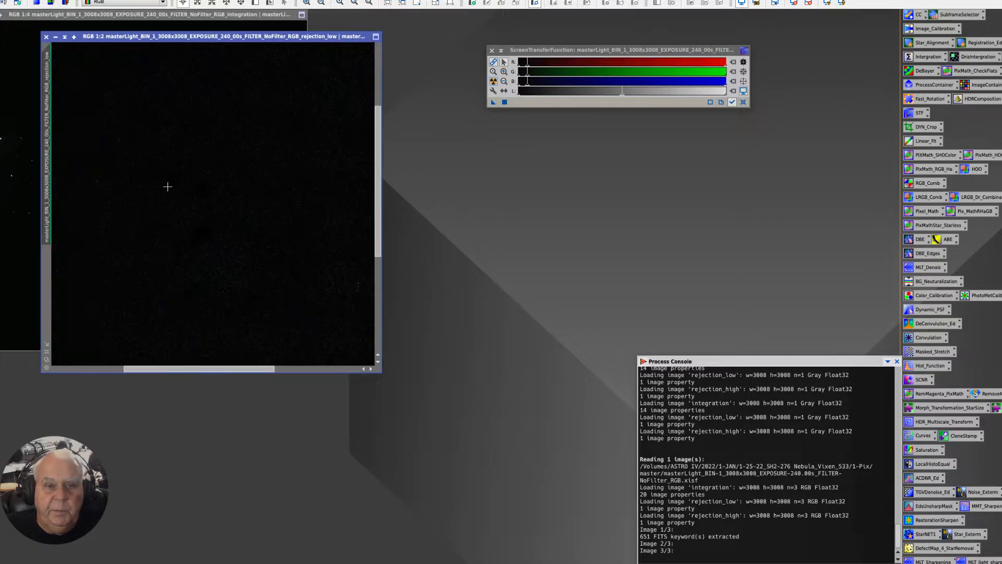
{"action": "scroll", "coordinate": [168, 186], "scroll_direction": "down", "scroll_amount": 2}
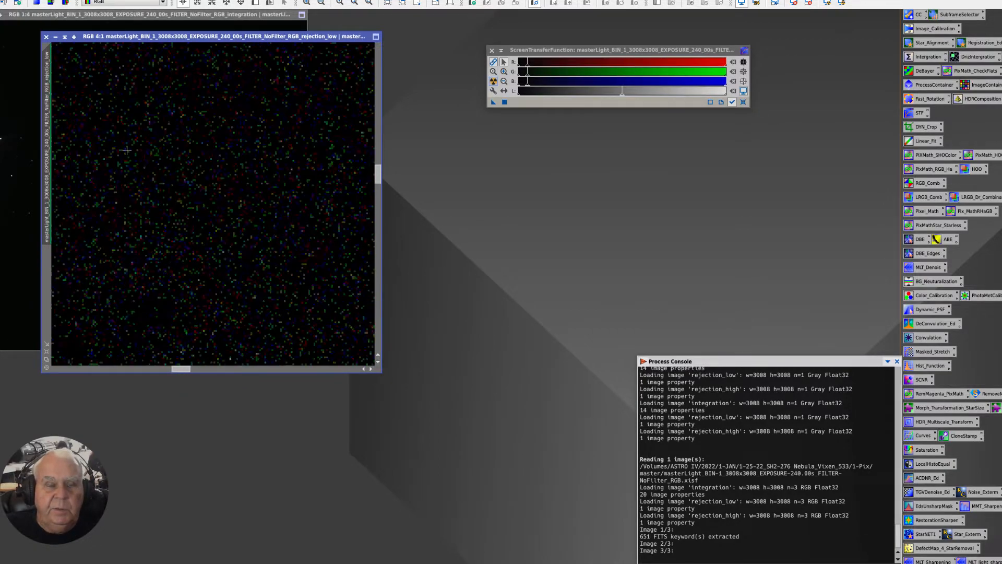
{"action": "left_click", "coordinate": [46, 38]}
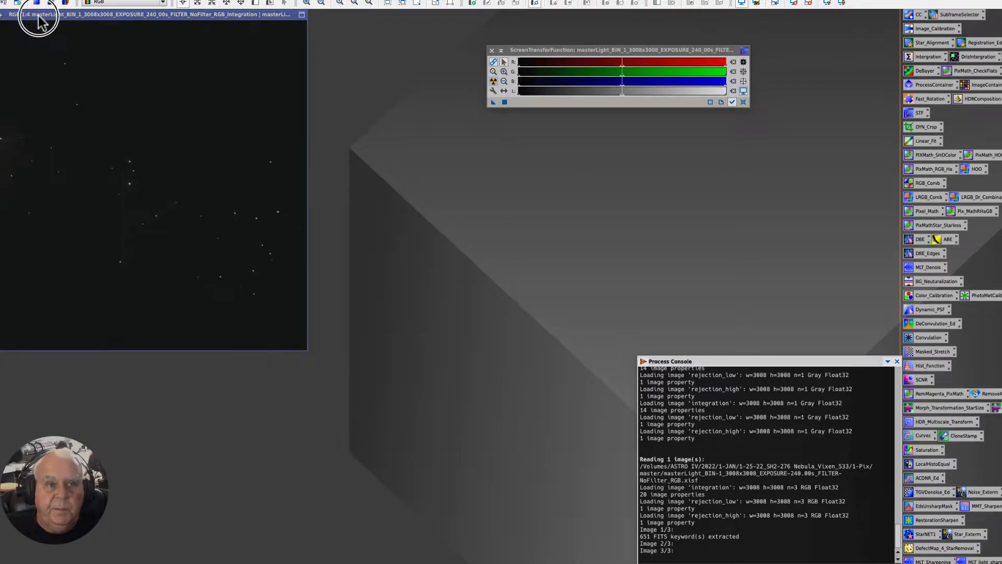
Auto-stretch the RGB master light integration image with linked channels and enlarge it to 1:3 magnification.
{"action": "left_click_drag", "start_coordinate": [59, 14], "coordinate": [119, 30]}
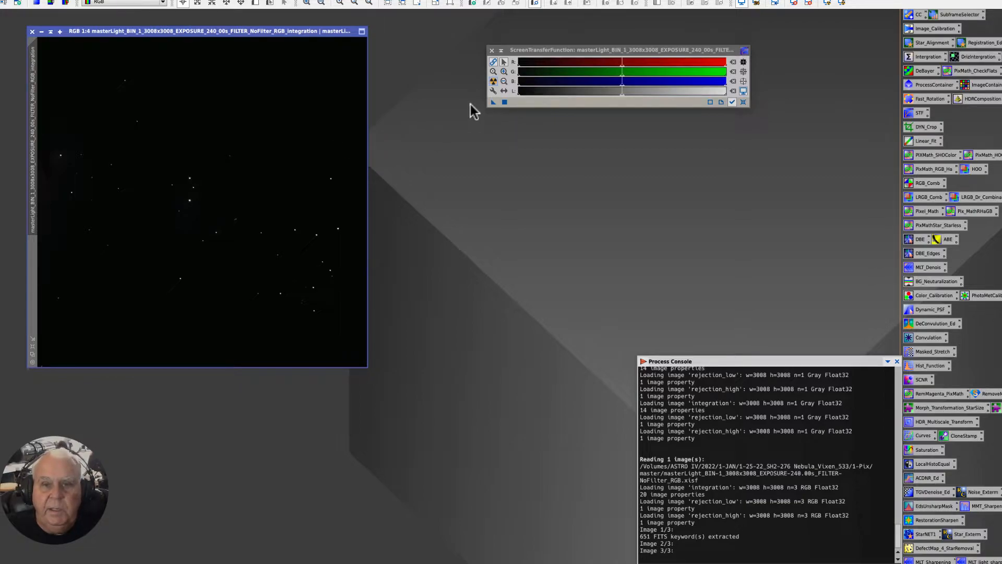
{"action": "left_click", "coordinate": [493, 82]}
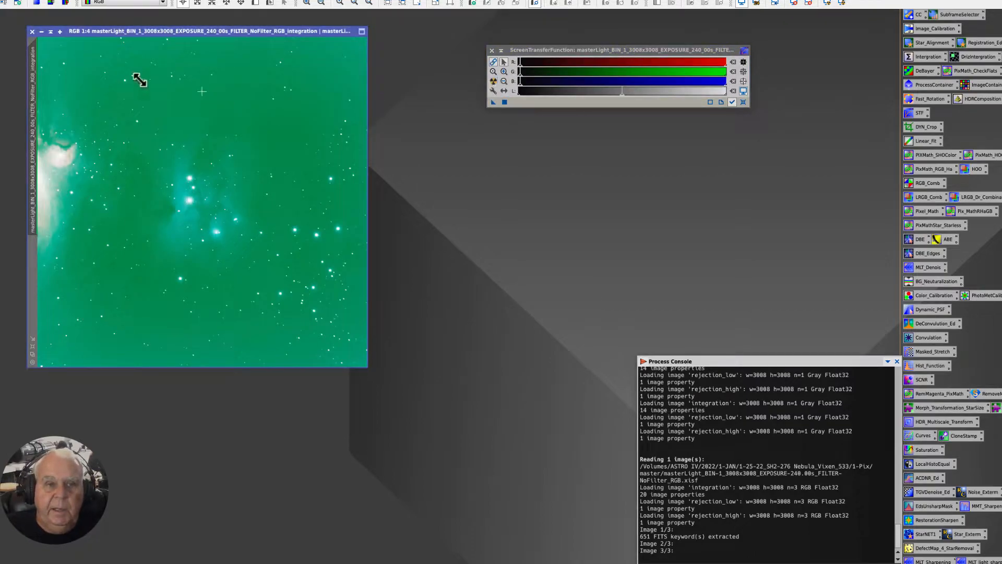
{"action": "left_click_drag", "start_coordinate": [122, 30], "coordinate": [90, 28]}
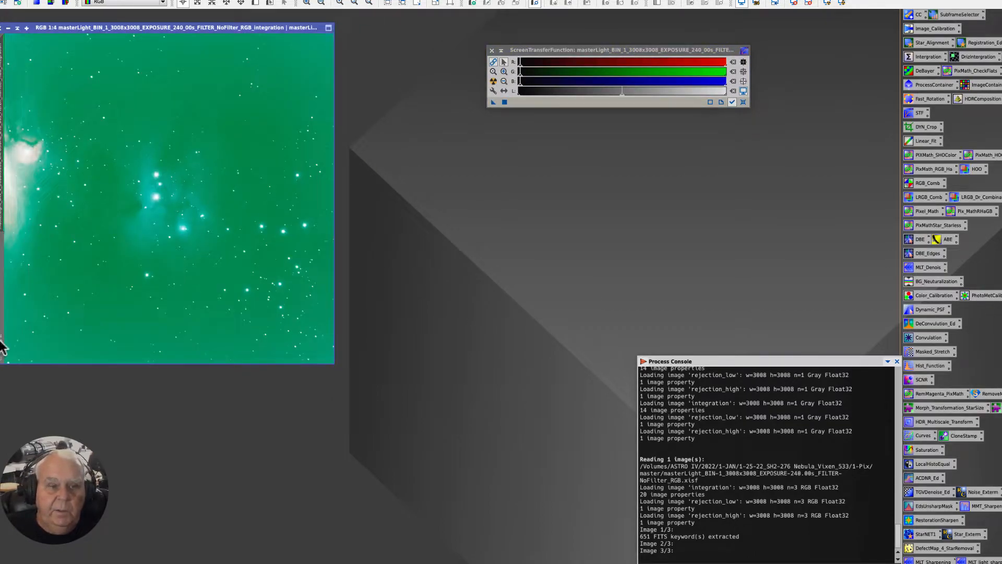
{"action": "key", "text": "ctrl+plus"}
{"action": "left_click_drag", "start_coordinate": [42, 33], "coordinate": [25, 24]}
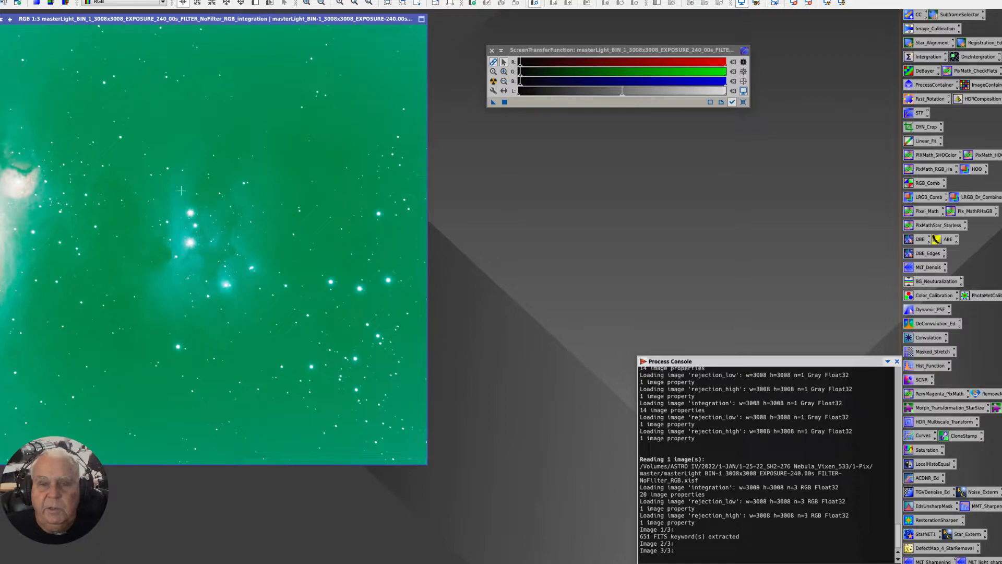
Unlink the RGB channels in ScreenTransferFunction, auto-stretch the master light again, and place both windows clear of each other.
{"action": "left_click", "coordinate": [493, 63]}
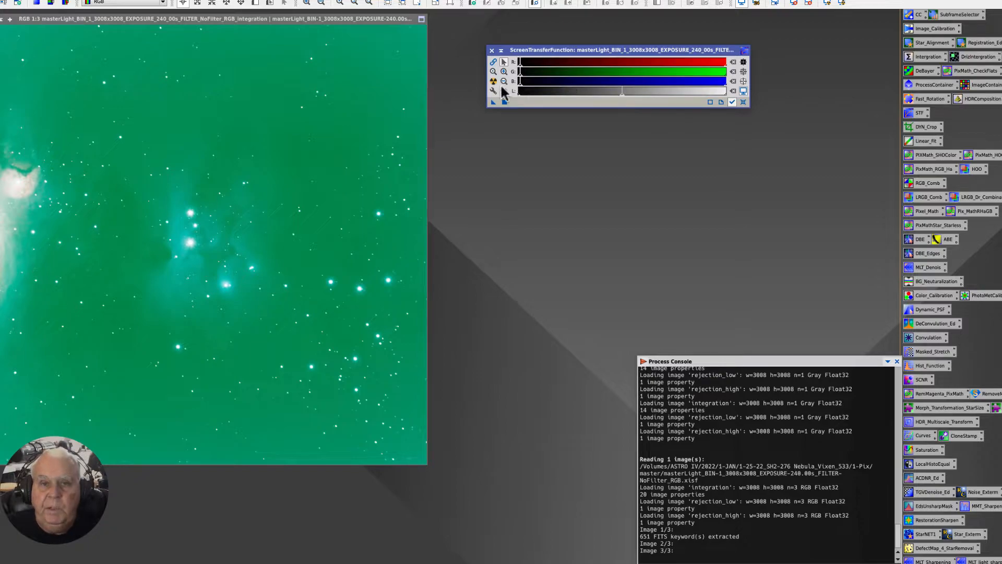
{"action": "left_click", "coordinate": [493, 81]}
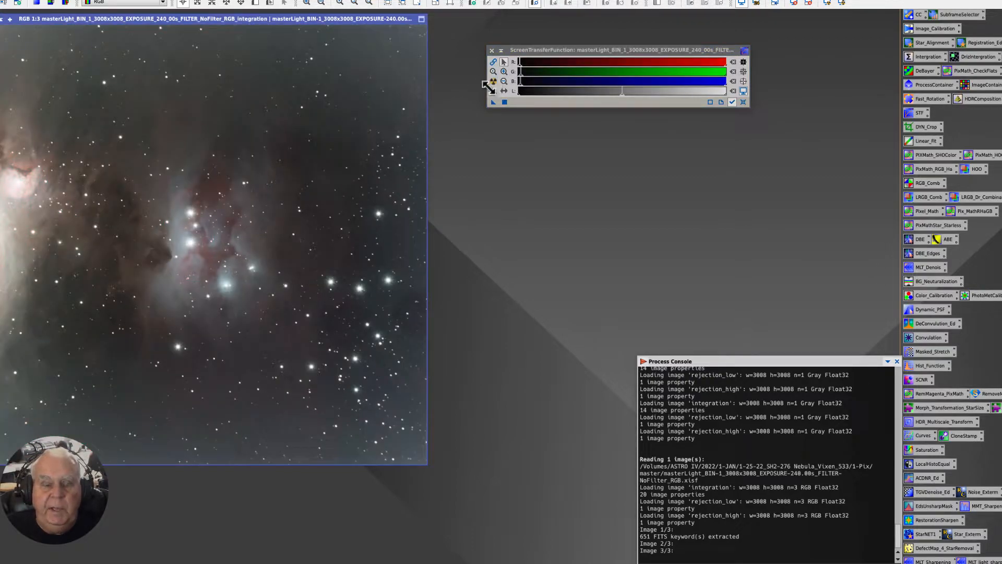
{"action": "left_click_drag", "start_coordinate": [35, 21], "coordinate": [75, 20]}
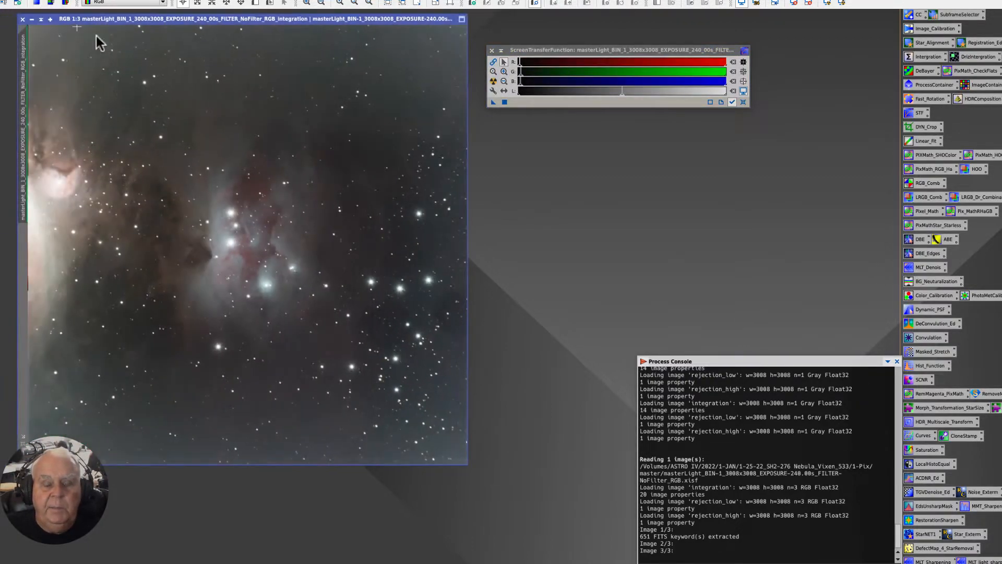
{"action": "left_click_drag", "start_coordinate": [547, 50], "coordinate": [699, 17]}
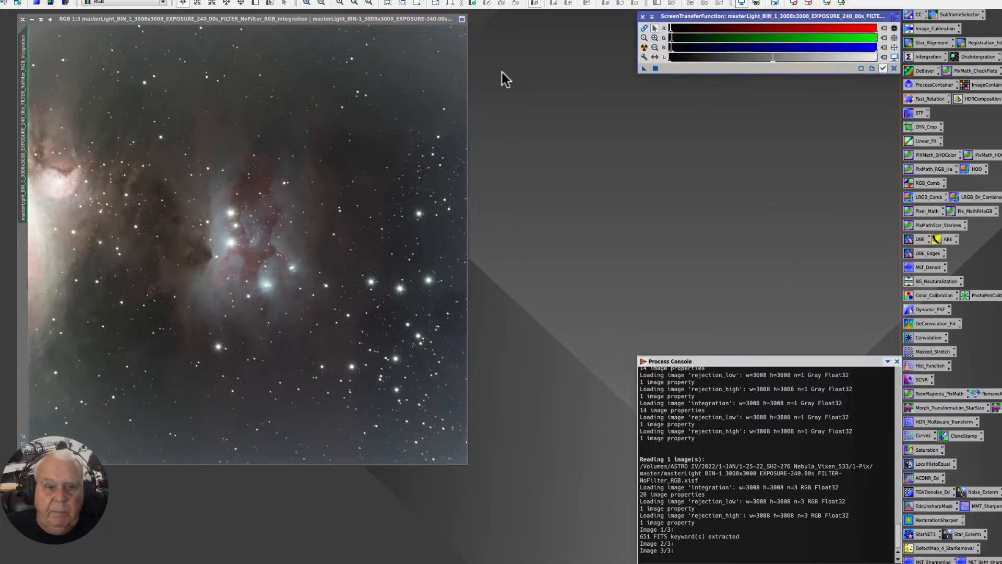
Examine the nebula and stars in the stretched master light at 1:1, 1:2 and 1:3 magnification.
{"action": "scroll", "coordinate": [181, 307], "scroll_direction": "up", "scroll_amount": 3}
{"action": "scroll", "coordinate": [180, 310], "scroll_direction": "down", "scroll_amount": 1}
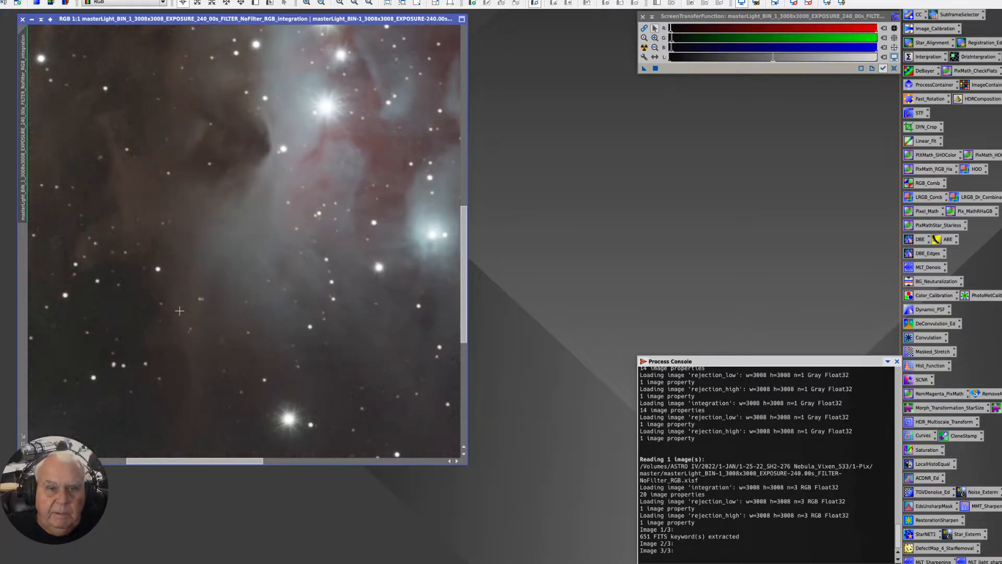
{"action": "scroll", "coordinate": [179, 312], "scroll_direction": "down", "scroll_amount": 1}
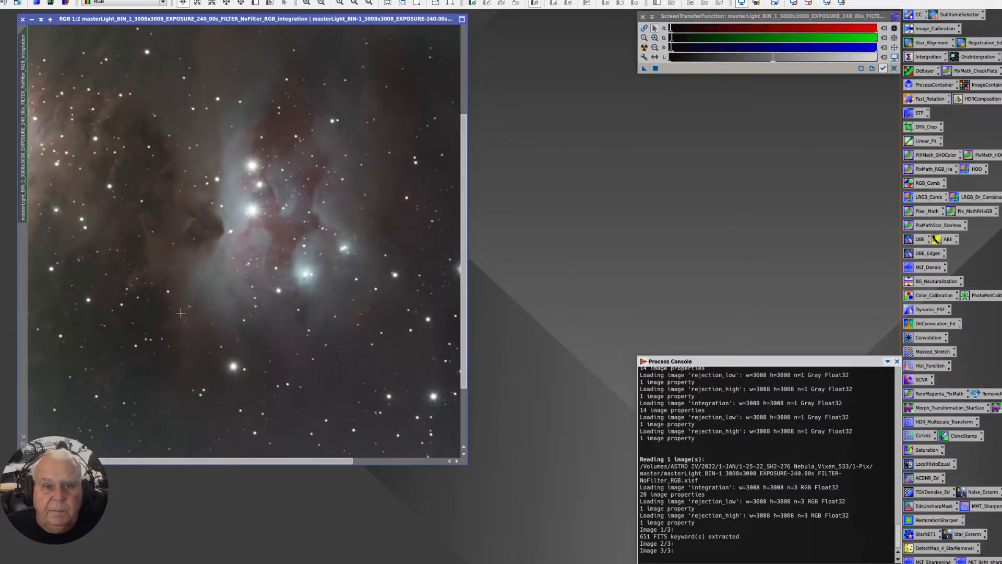
{"action": "scroll", "coordinate": [181, 313], "scroll_direction": "down", "scroll_amount": 1}
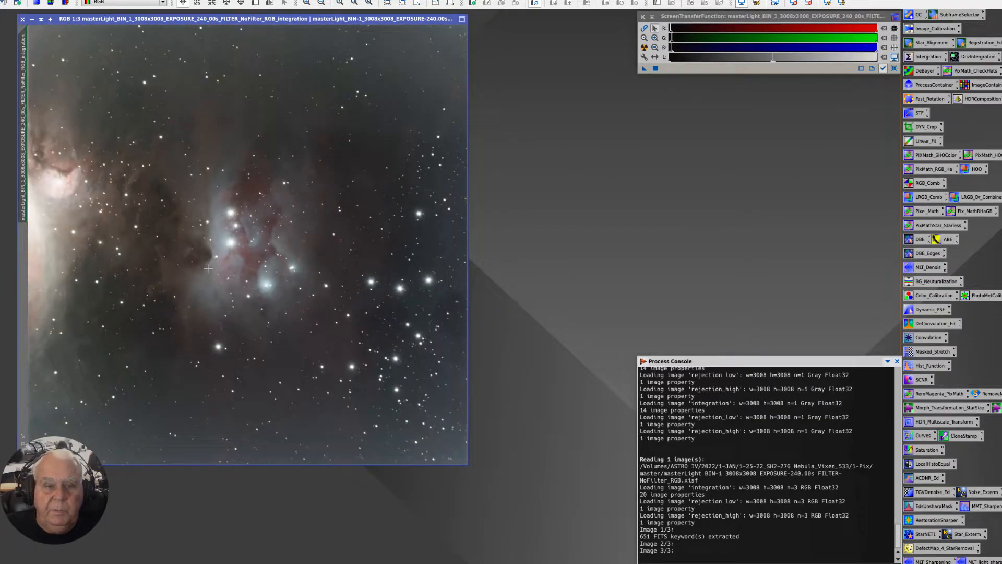
{"action": "left_click_drag", "start_coordinate": [111, 20], "coordinate": [174, 25]}
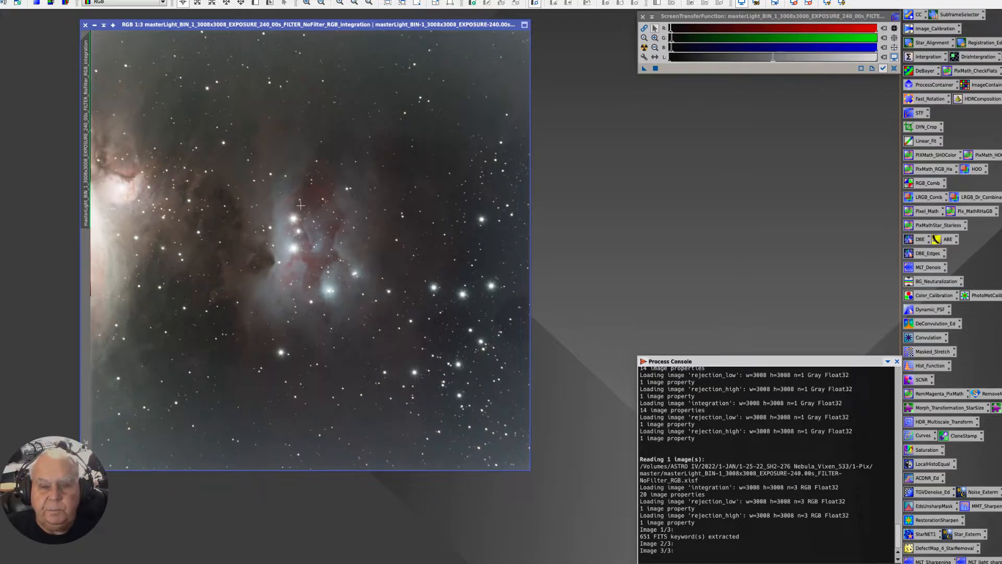
{"action": "left_click_drag", "start_coordinate": [172, 30], "coordinate": [118, 33]}
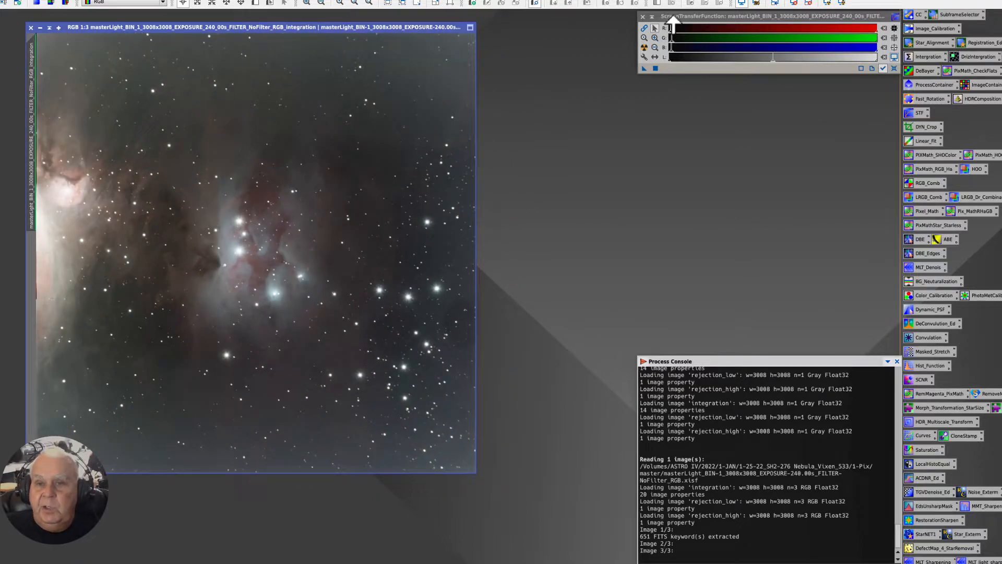
Save the current ScreenTransferFunction settings as a process icon on the workspace and open the icon's options.
{"action": "left_click_drag", "start_coordinate": [688, 16], "coordinate": [637, 23]}
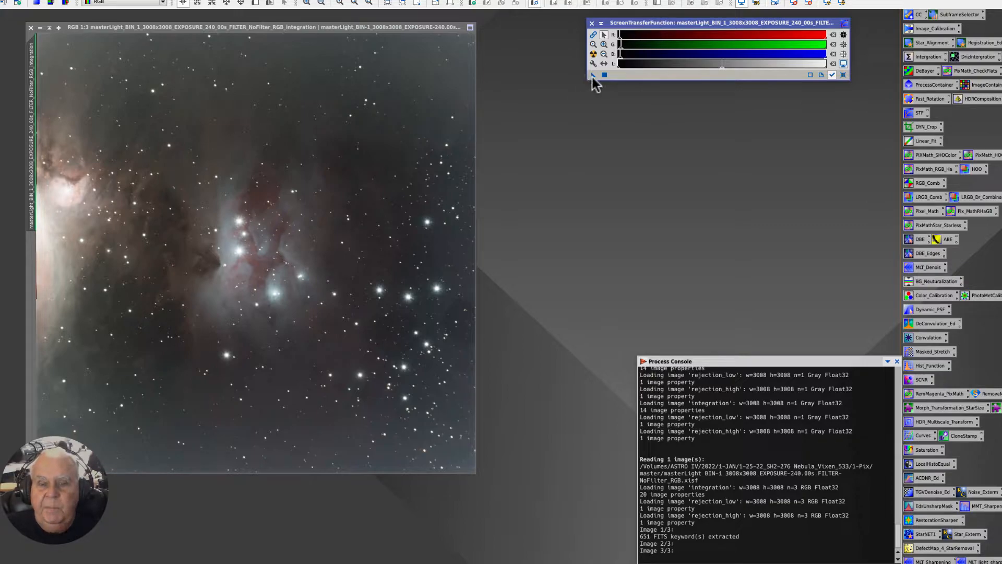
{"action": "left_click_drag", "start_coordinate": [593, 75], "coordinate": [557, 151]}
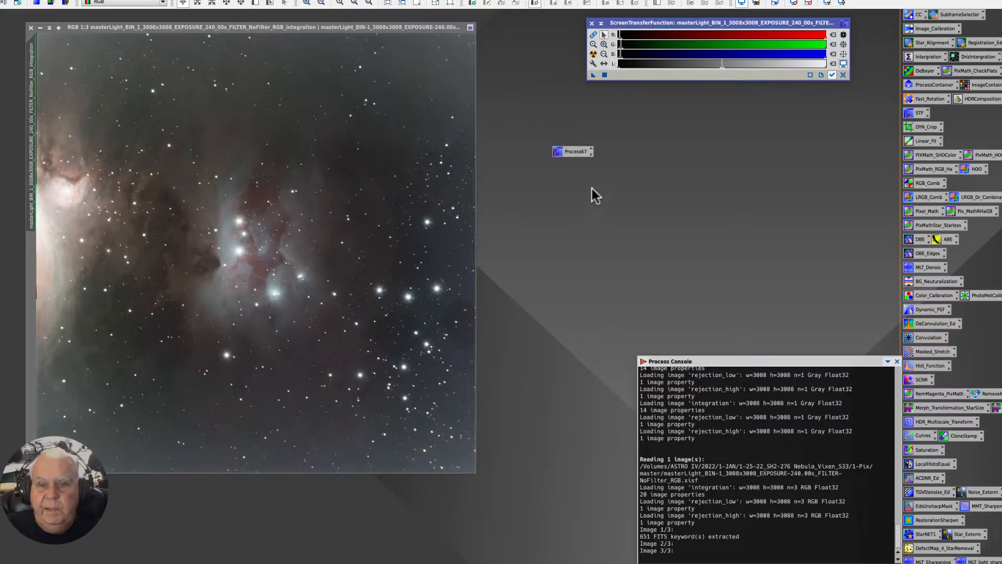
{"action": "right_click", "coordinate": [575, 151]}
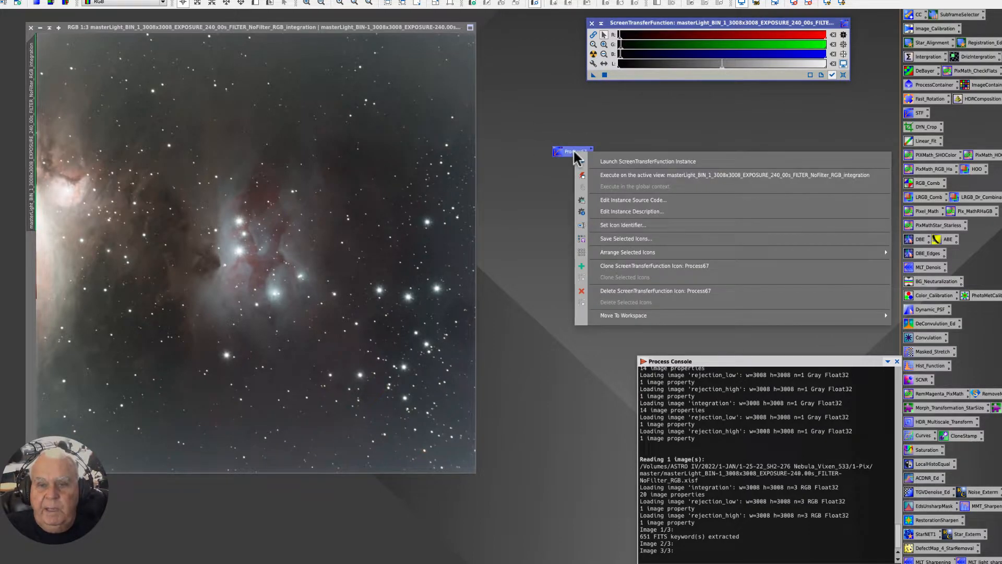
Rename the ScreenTransferFunction process icon as ScreenTF, park it at the workspace edge and shift the image window clear of it.
{"action": "left_click", "coordinate": [609, 224]}
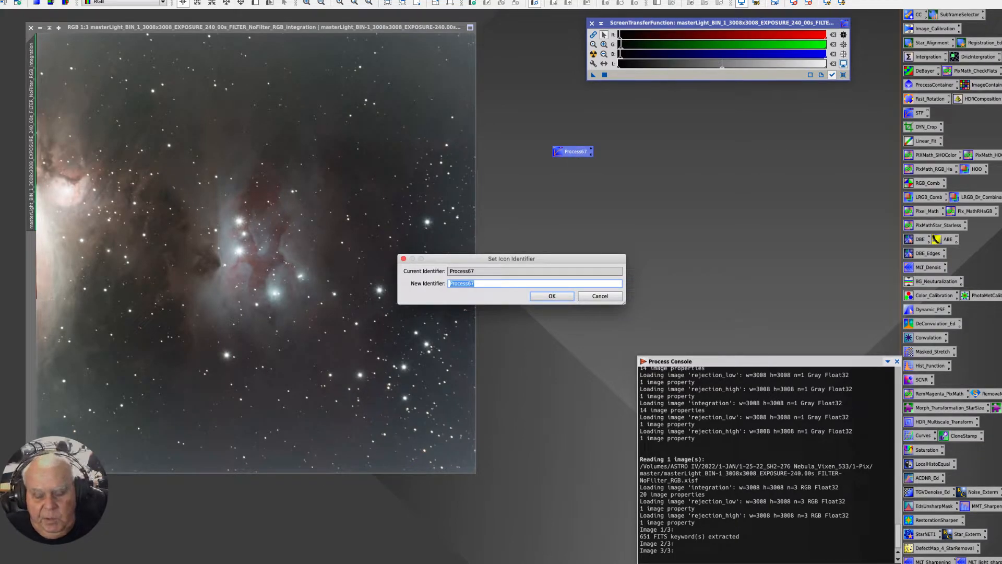
{"action": "type", "text": "ScreenTF"}
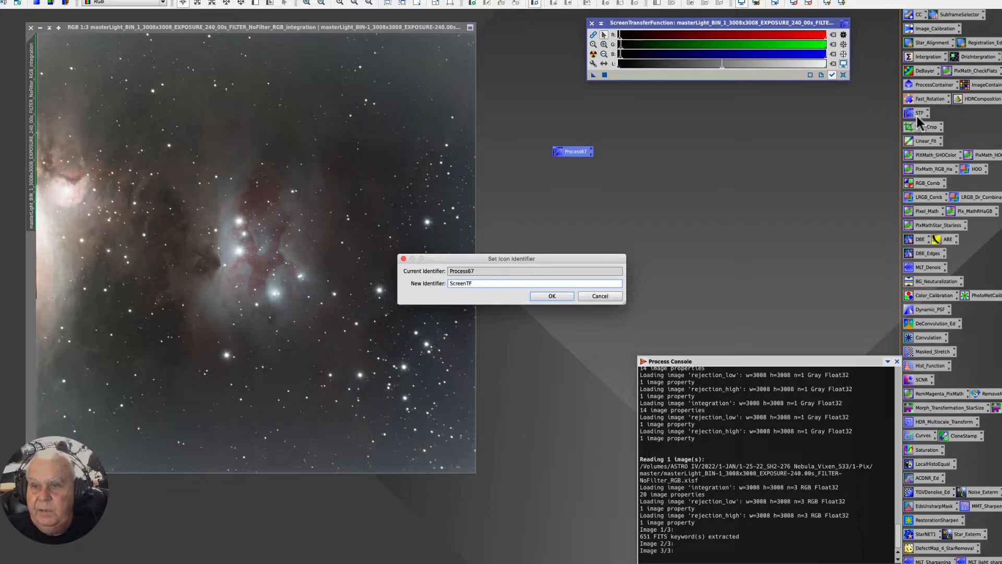
{"action": "left_click", "coordinate": [541, 299]}
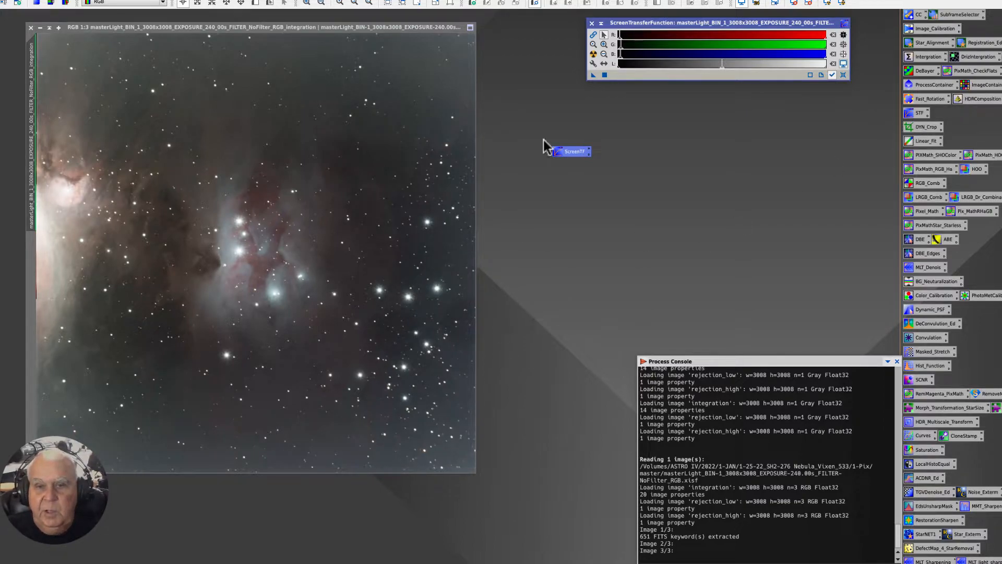
{"action": "left_click_drag", "start_coordinate": [583, 152], "coordinate": [3, 77]}
{"action": "left_click_drag", "start_coordinate": [86, 27], "coordinate": [122, 28]}
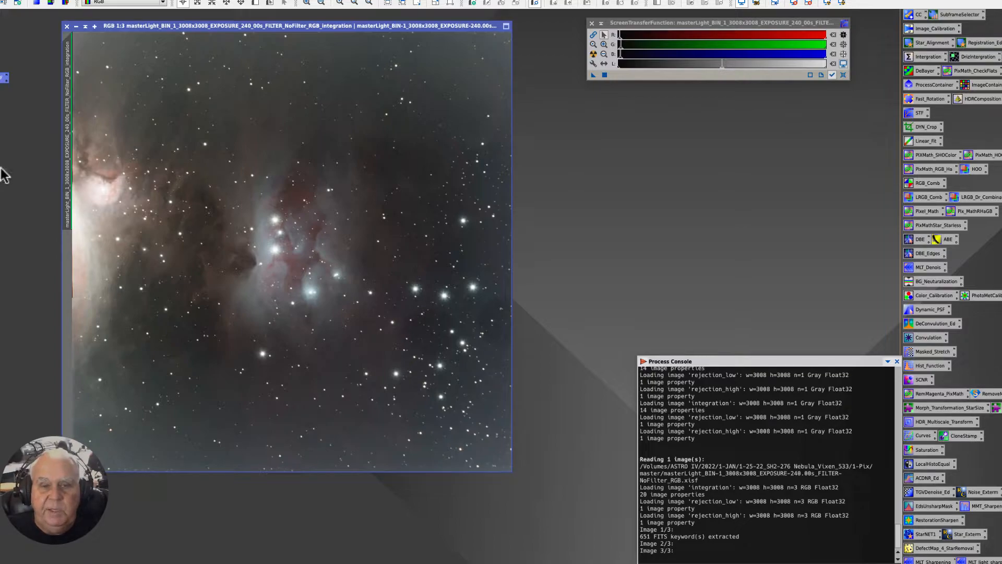
{"action": "left_click_drag", "start_coordinate": [136, 24], "coordinate": [157, 24]}
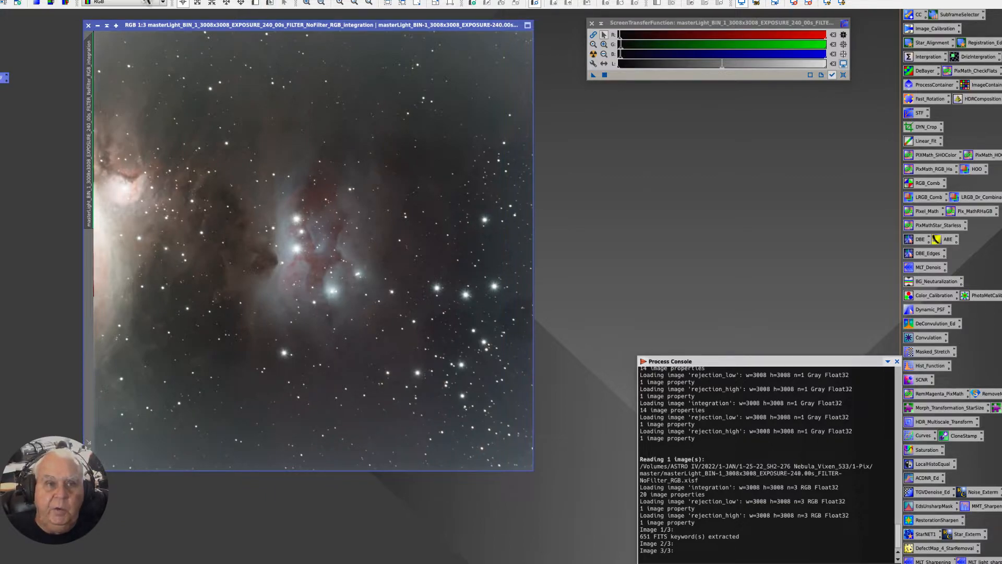
Open the FastRotation process from the list of all processes and create a process icon of it on the workspace.
{"action": "left_click", "coordinate": [166, 3]}
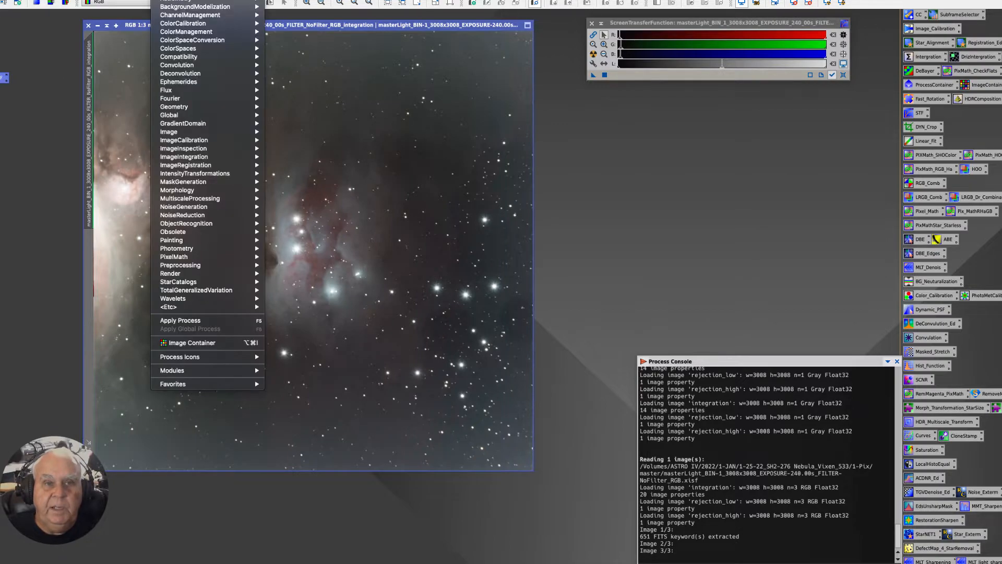
{"action": "mouse_move", "coordinate": [180, 2]}
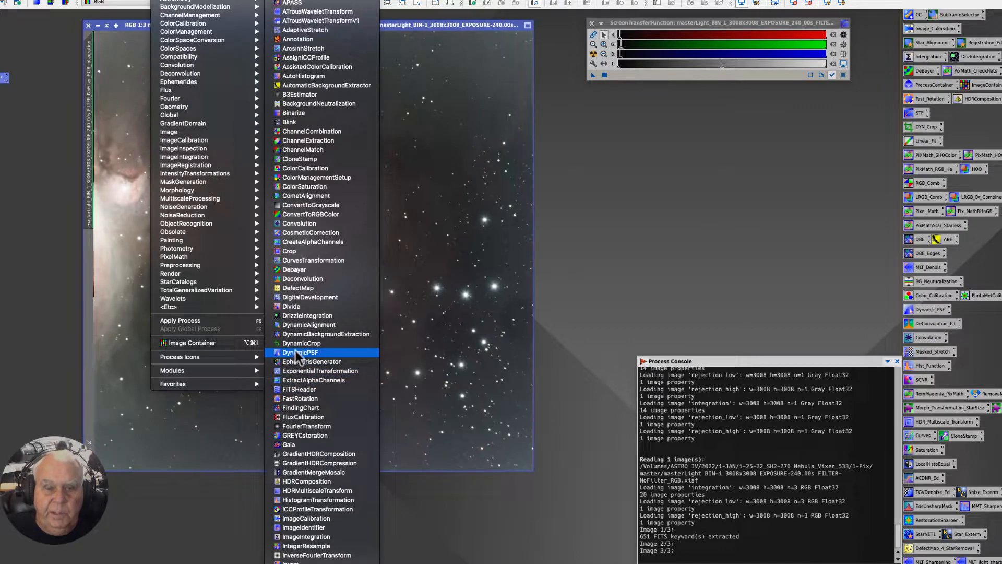
{"action": "mouse_move", "coordinate": [176, 107]}
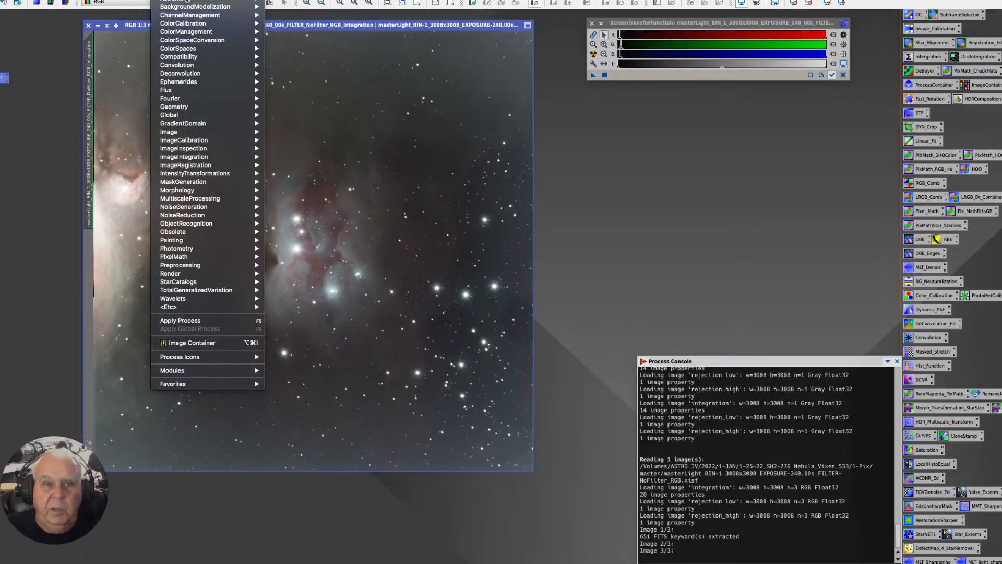
{"action": "mouse_move", "coordinate": [245, 2]}
{"action": "mouse_move", "coordinate": [292, 560]}
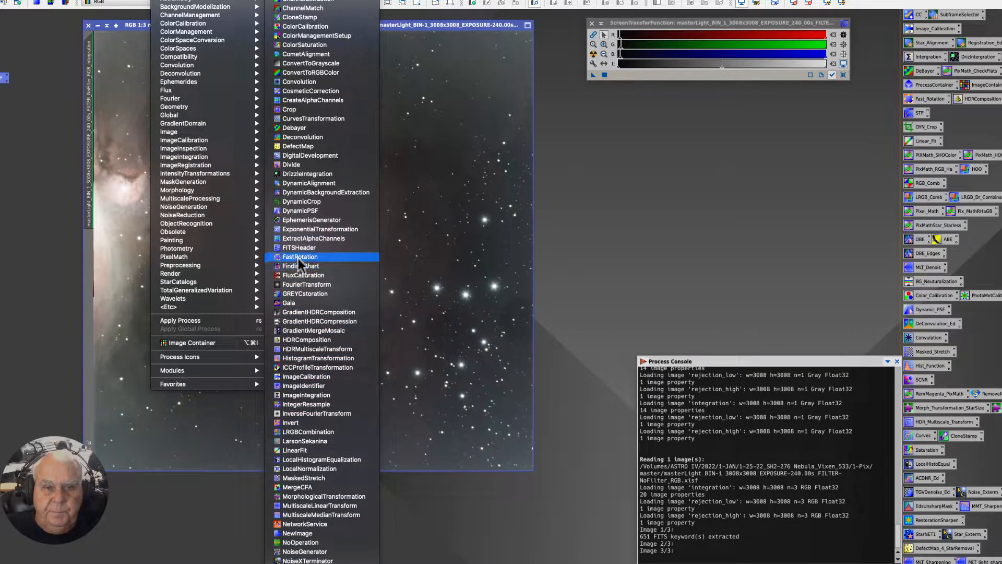
{"action": "mouse_move", "coordinate": [261, 257]}
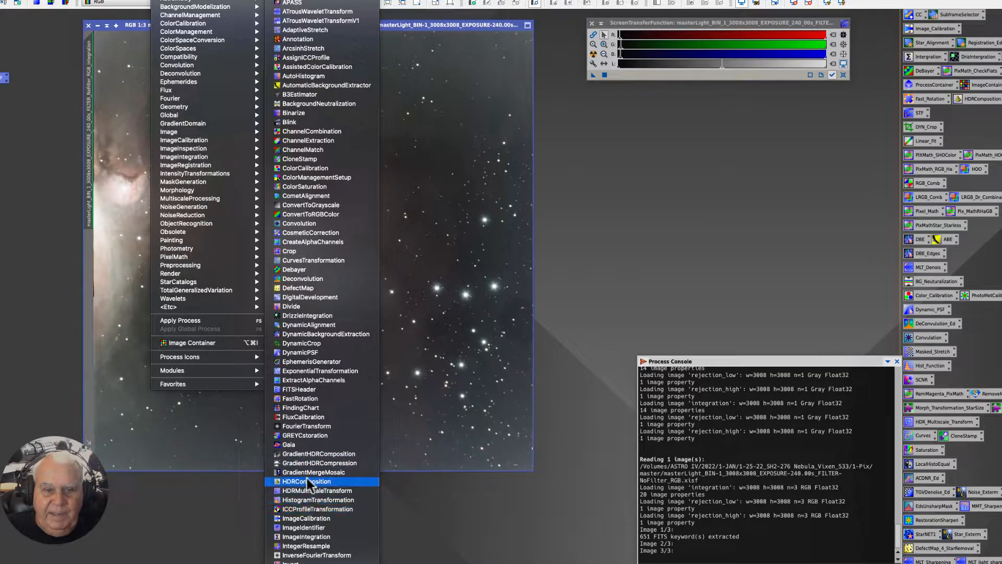
{"action": "left_click", "coordinate": [301, 398]}
{"action": "left_click_drag", "start_coordinate": [630, 90], "coordinate": [652, 116]}
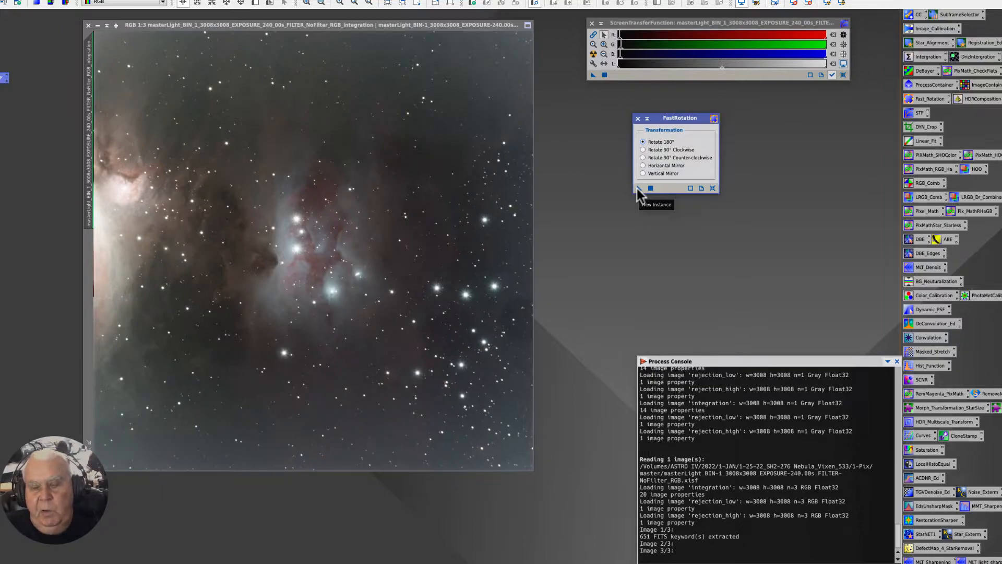
{"action": "left_click_drag", "start_coordinate": [638, 189], "coordinate": [593, 244]}
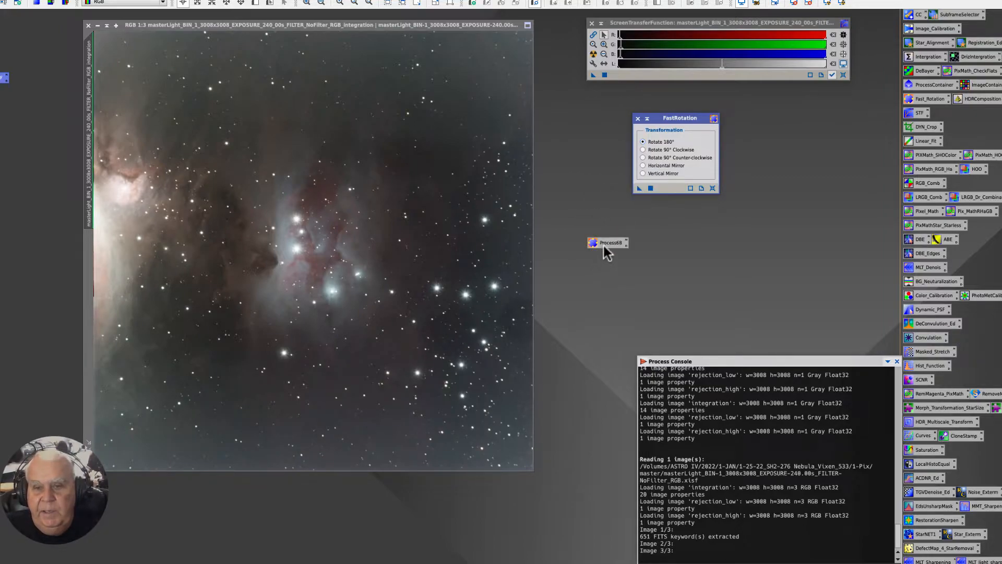
Rename the new FastRotation icon as FastRot, park it below the ScreenTF icon and close the FastRotation window.
{"action": "right_click", "coordinate": [604, 250]}
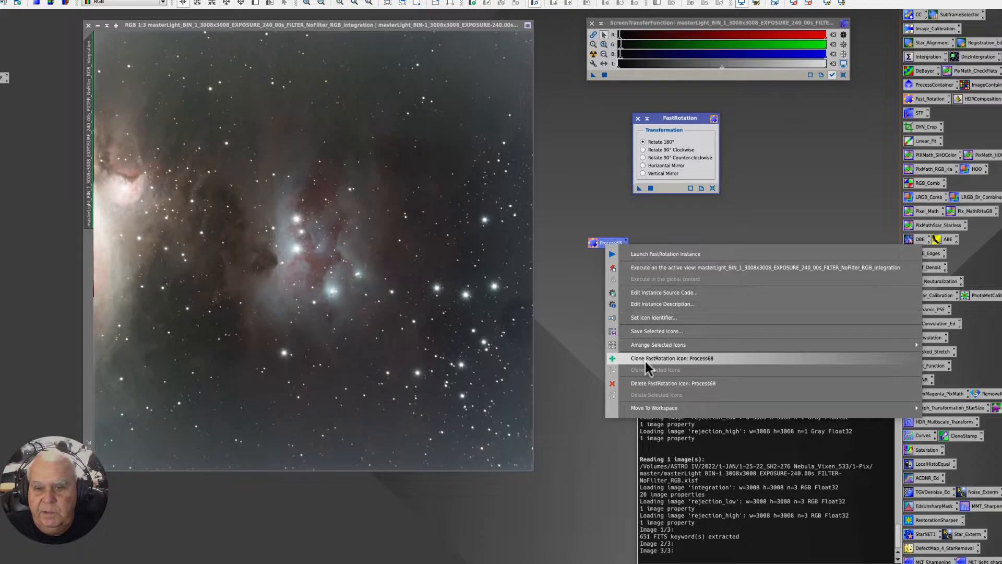
{"action": "left_click", "coordinate": [657, 317]}
{"action": "type", "text": "FastRot"}
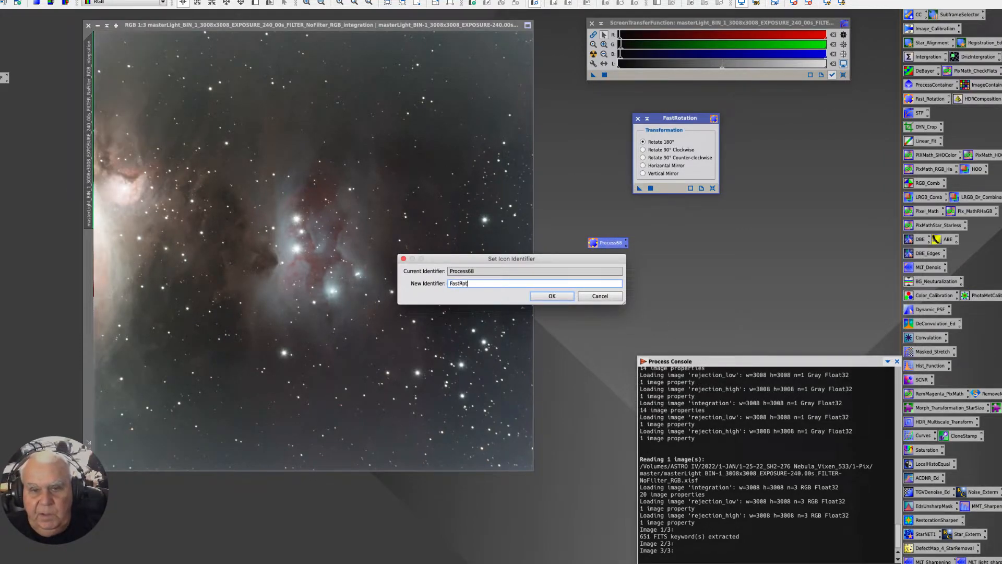
{"action": "key", "text": "Return"}
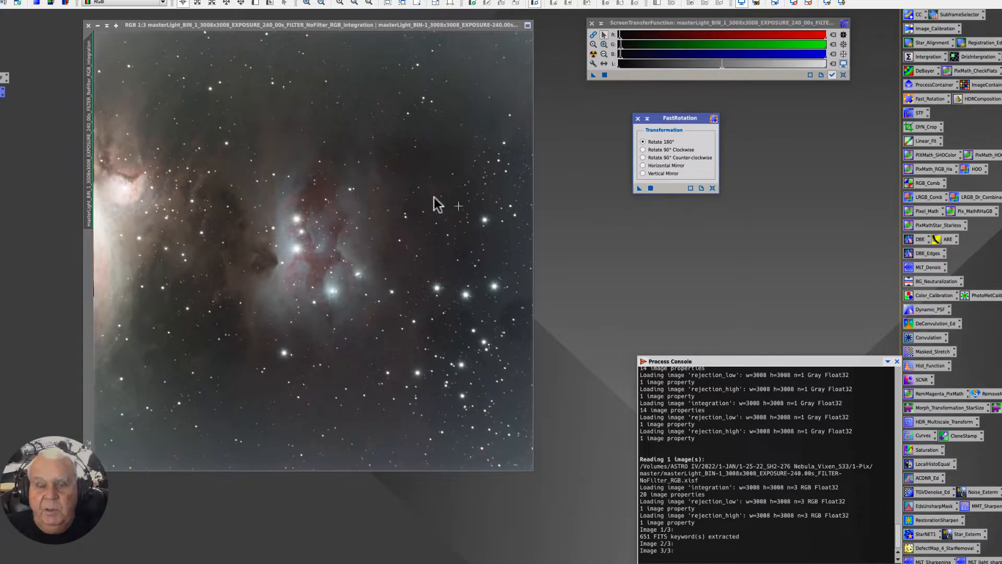
{"action": "left_click", "coordinate": [635, 118]}
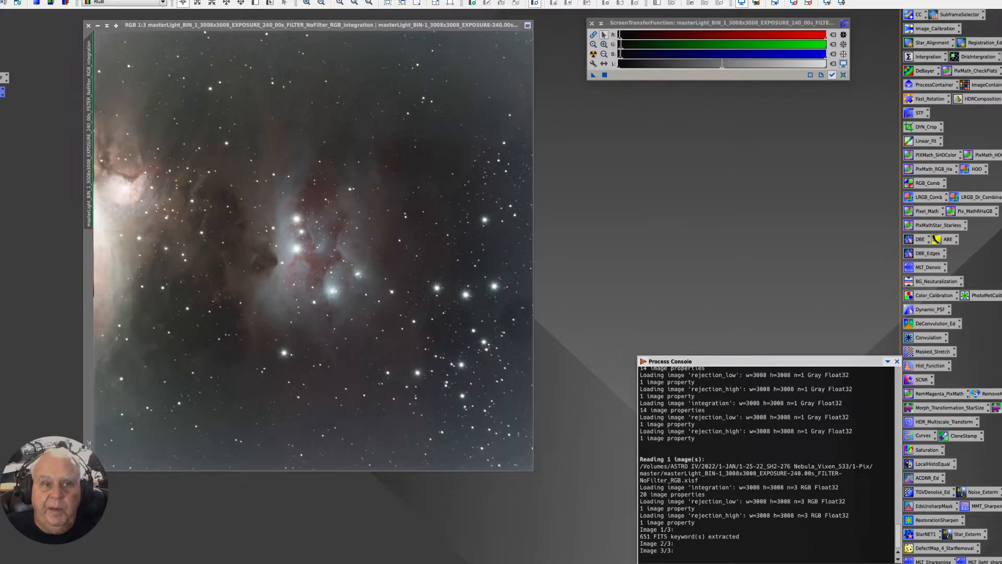
Reopen FastRotation from its saved icon, rotate the nebula image 90° counter-clockwise and close the process window.
{"action": "double_click", "coordinate": [3, 93]}
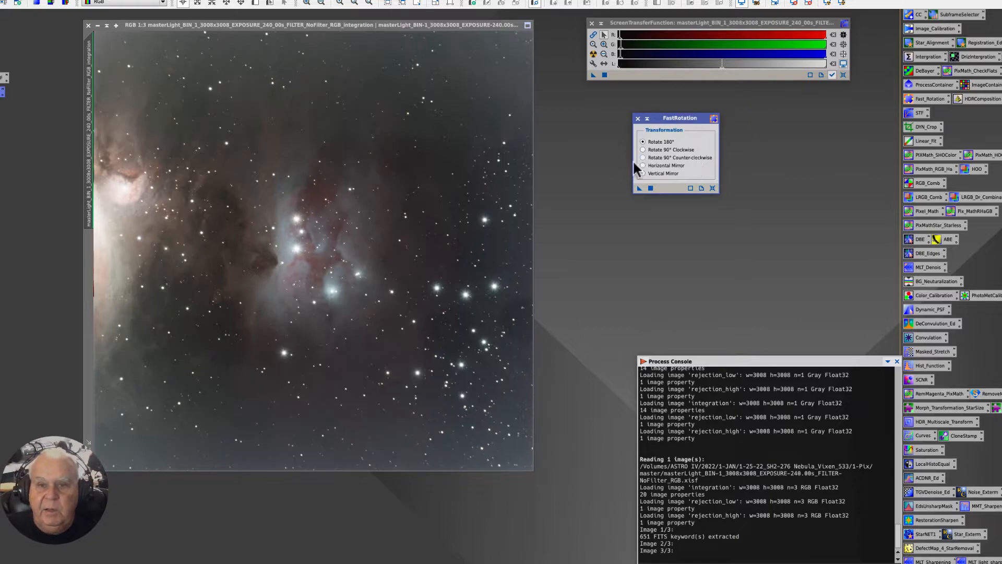
{"action": "left_click_drag", "start_coordinate": [638, 189], "coordinate": [333, 191]}
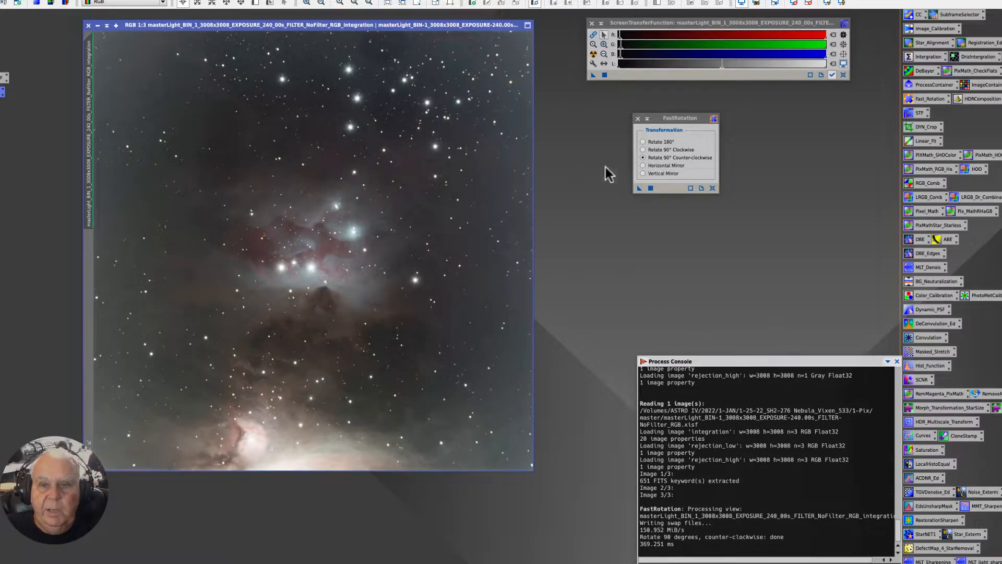
{"action": "left_click", "coordinate": [638, 118]}
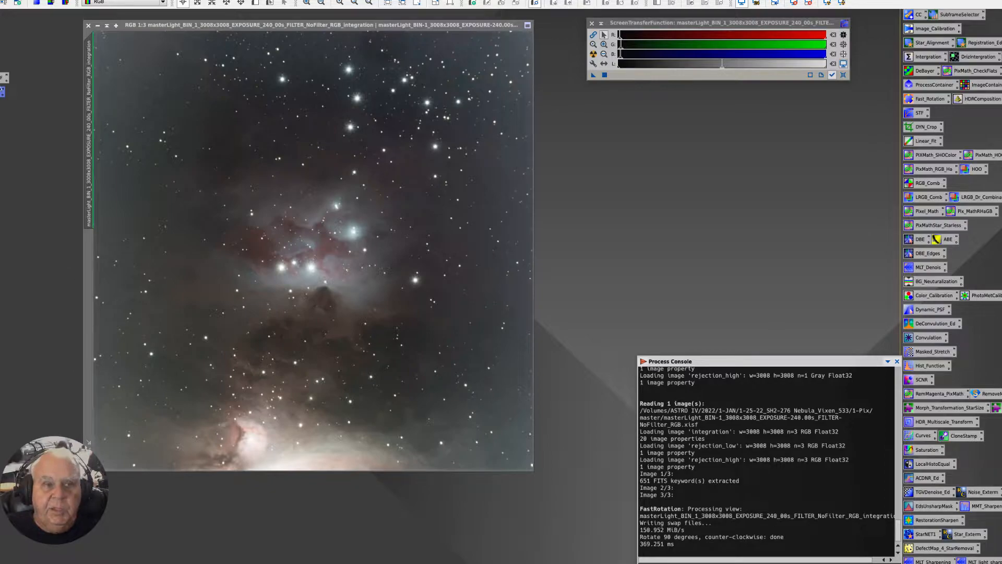
Relaunch FastRotation and ScreenTransferFunction from their saved icons, closing each process window again.
{"action": "double_click", "coordinate": [2, 92]}
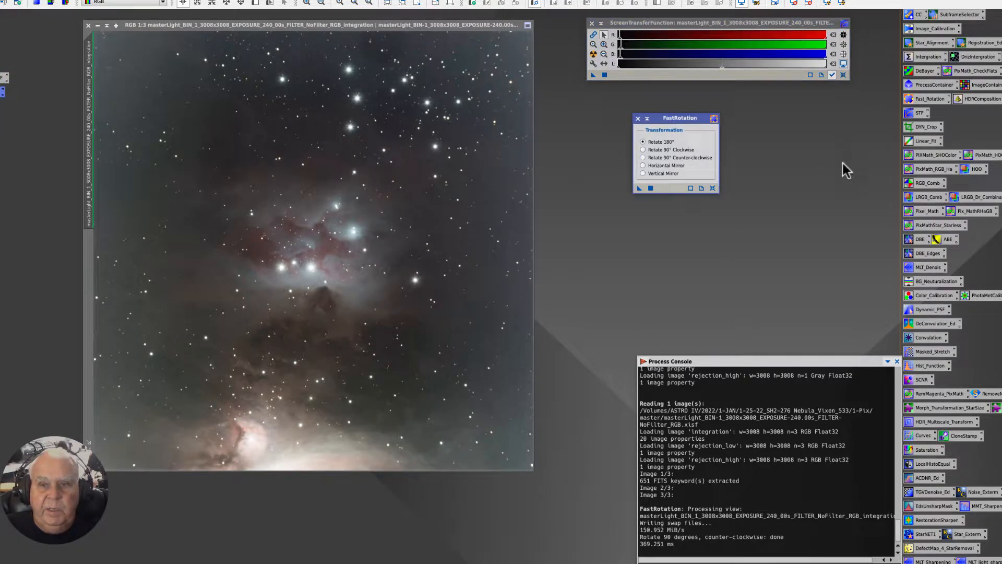
{"action": "left_click", "coordinate": [638, 119]}
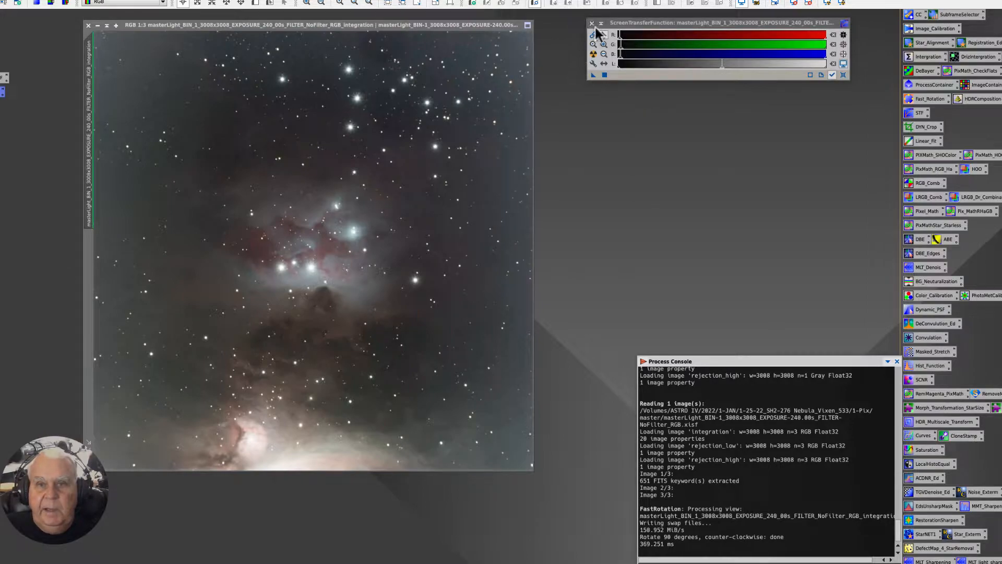
{"action": "left_click", "coordinate": [592, 23]}
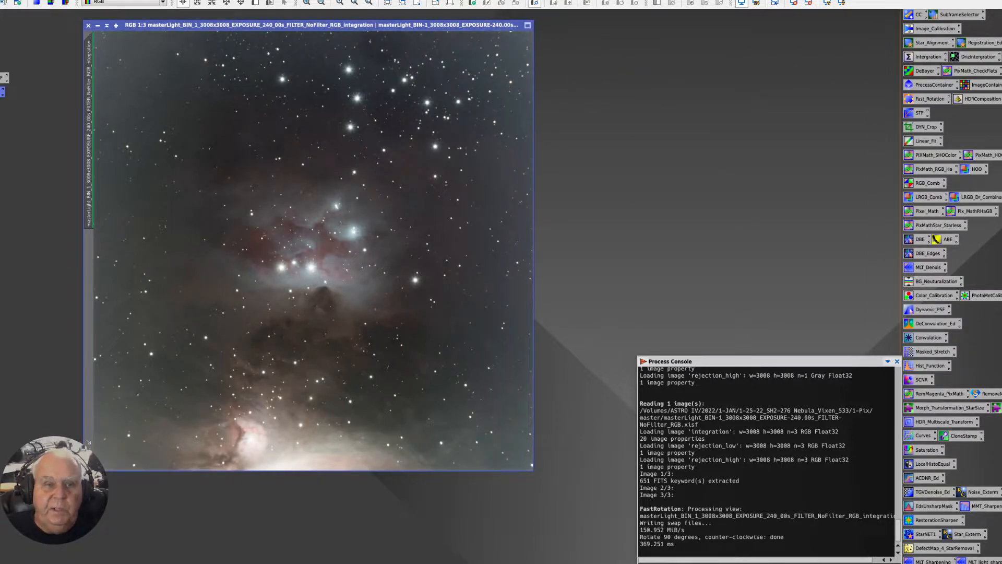
{"action": "double_click", "coordinate": [3, 77]}
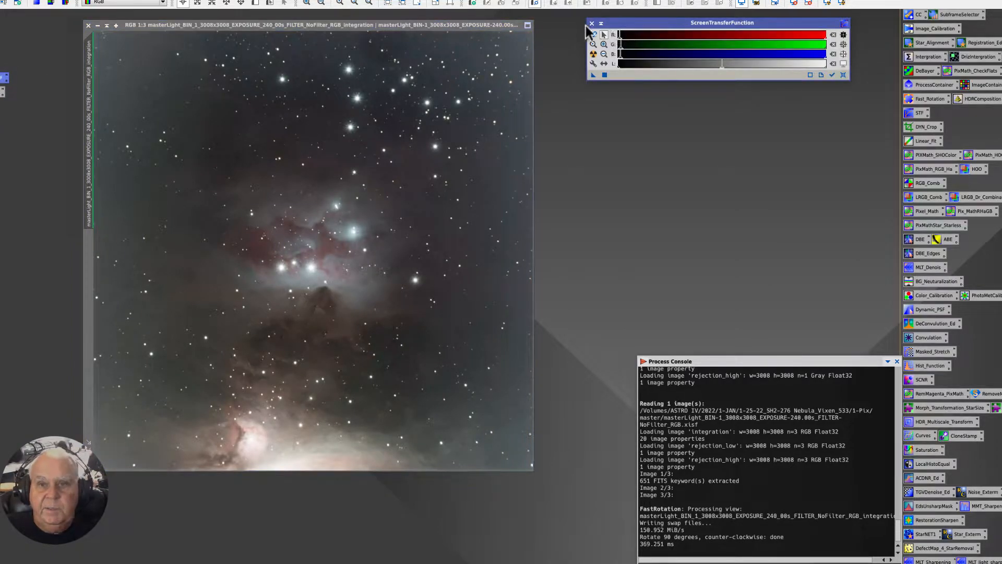
{"action": "left_click", "coordinate": [592, 23]}
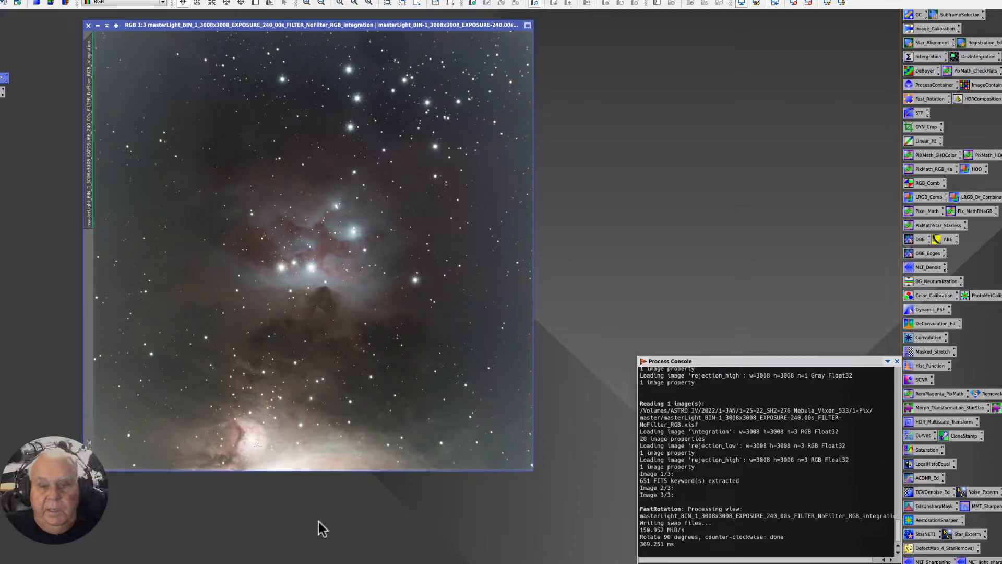
Enlarge the image window to leave a margin around the picture, then open DynamicCrop and create a process icon of it.
{"action": "left_click_drag", "start_coordinate": [533, 472], "coordinate": [571, 514]}
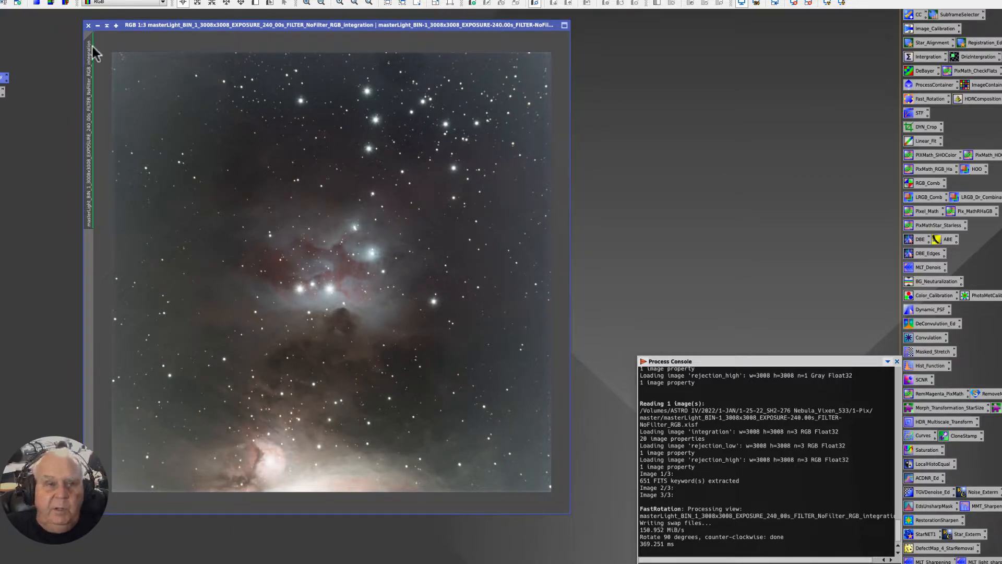
{"action": "left_click", "coordinate": [164, 1]}
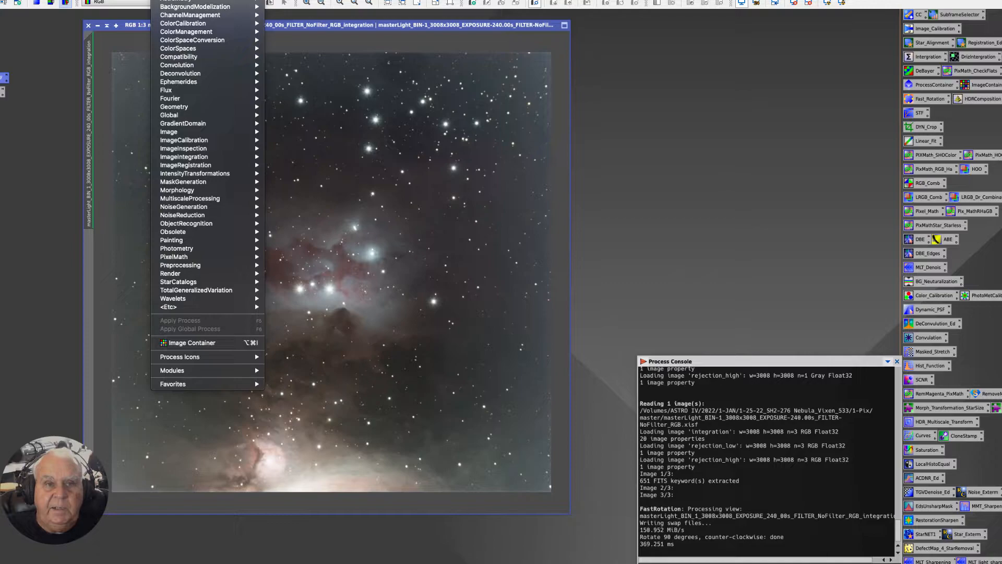
{"action": "mouse_move", "coordinate": [207, 1]}
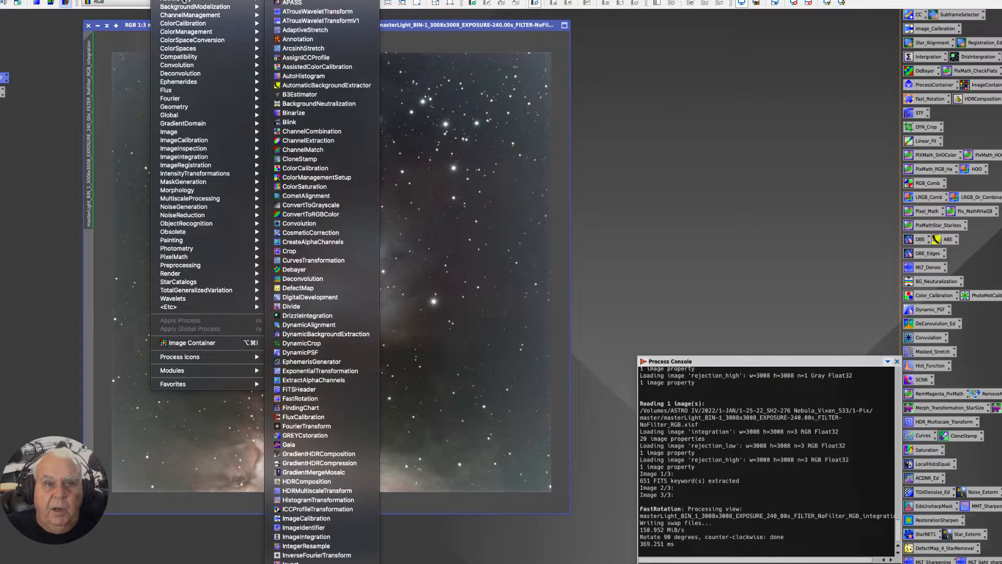
{"action": "left_click", "coordinate": [290, 351]}
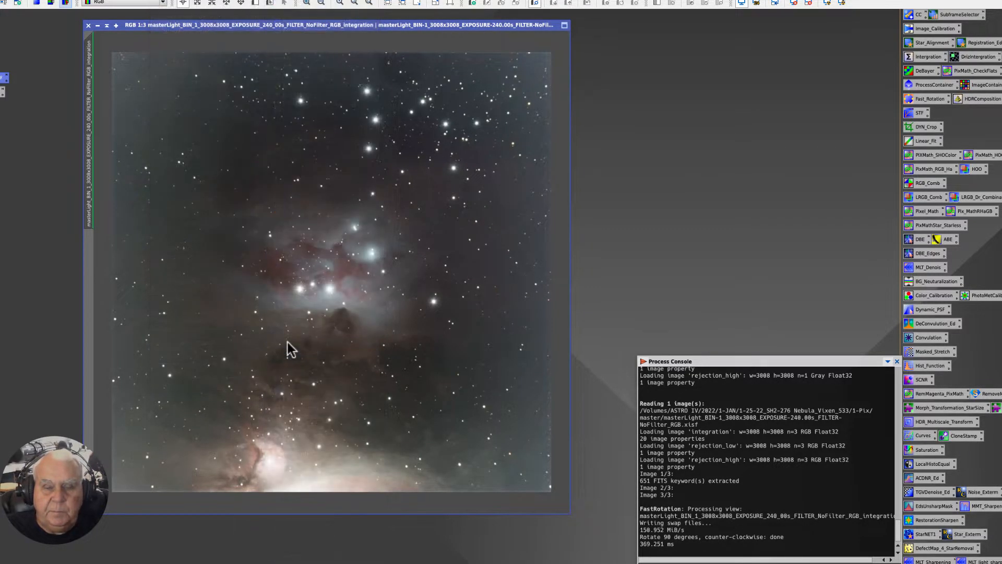
{"action": "left_click_drag", "start_coordinate": [606, 17], "coordinate": [680, 51]}
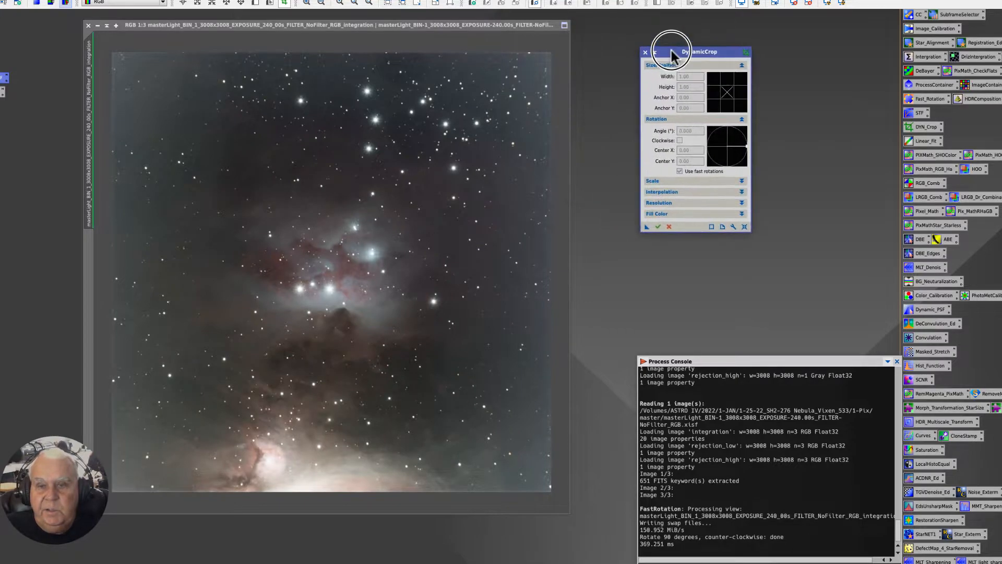
{"action": "left_click_drag", "start_coordinate": [646, 228], "coordinate": [619, 259]}
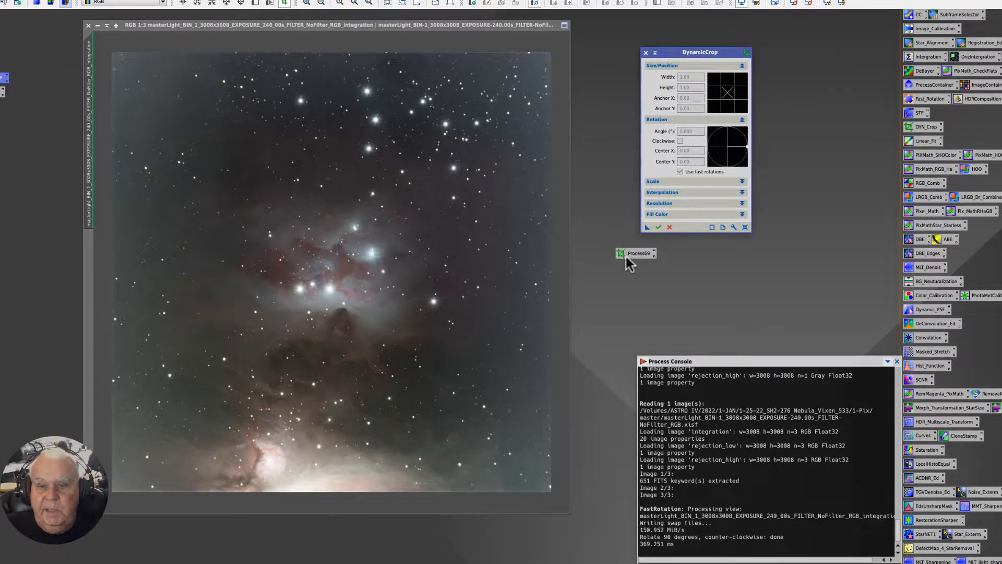
Rename the DynamicCrop process icon as DYNcrop and park it below the other saved icons.
{"action": "right_click", "coordinate": [626, 255]}
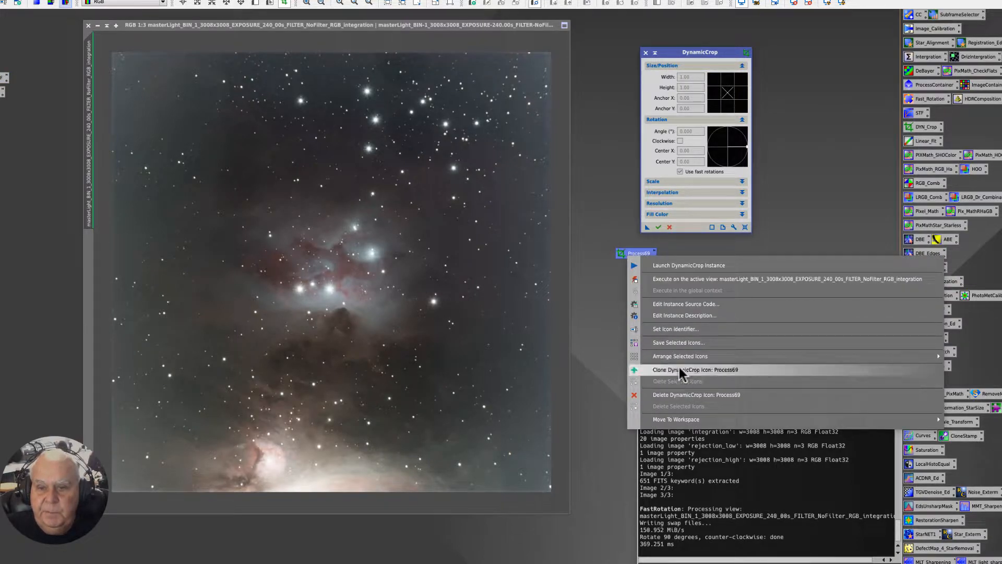
{"action": "left_click", "coordinate": [675, 330]}
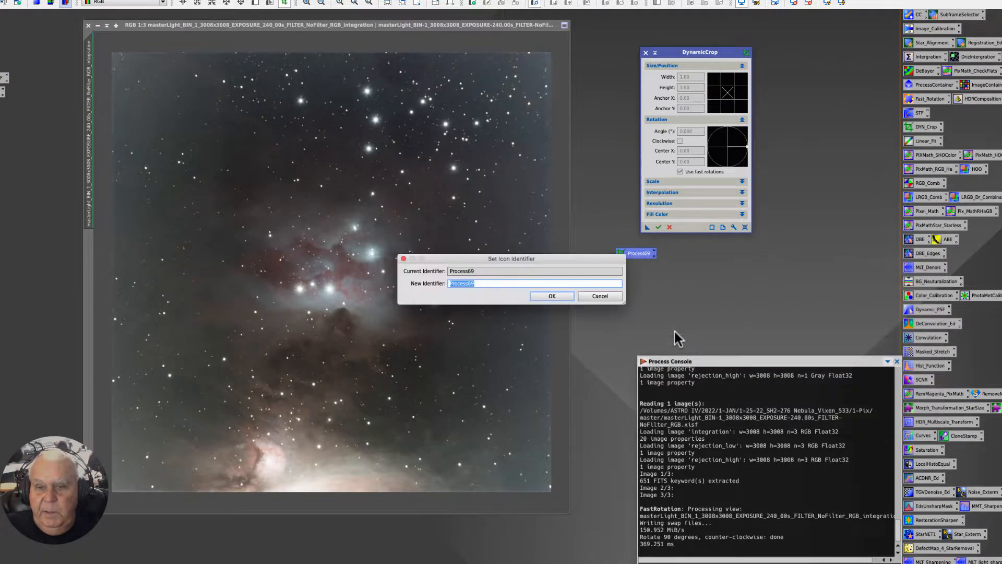
{"action": "type", "text": "DY"}
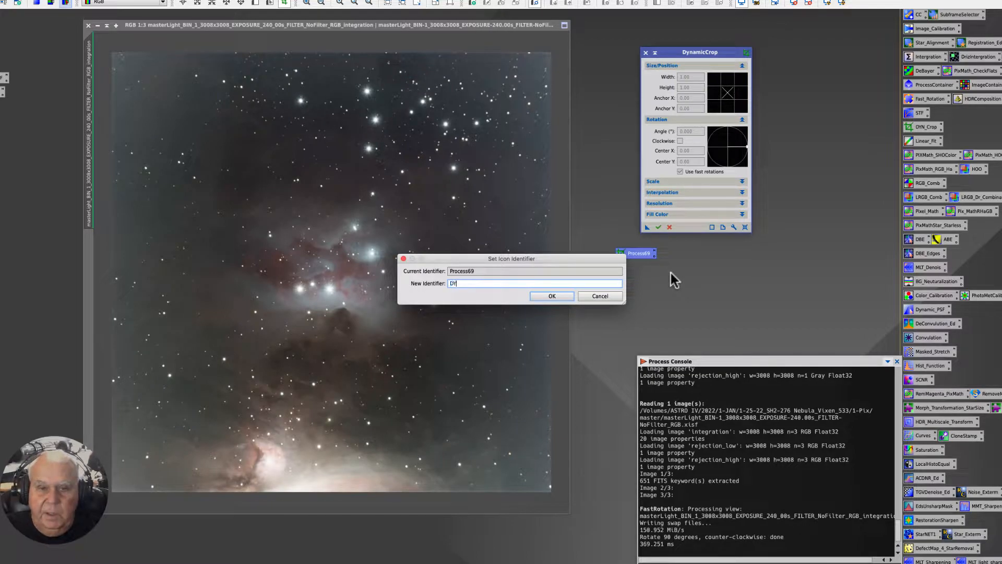
{"action": "type", "text": "Ncrop"}
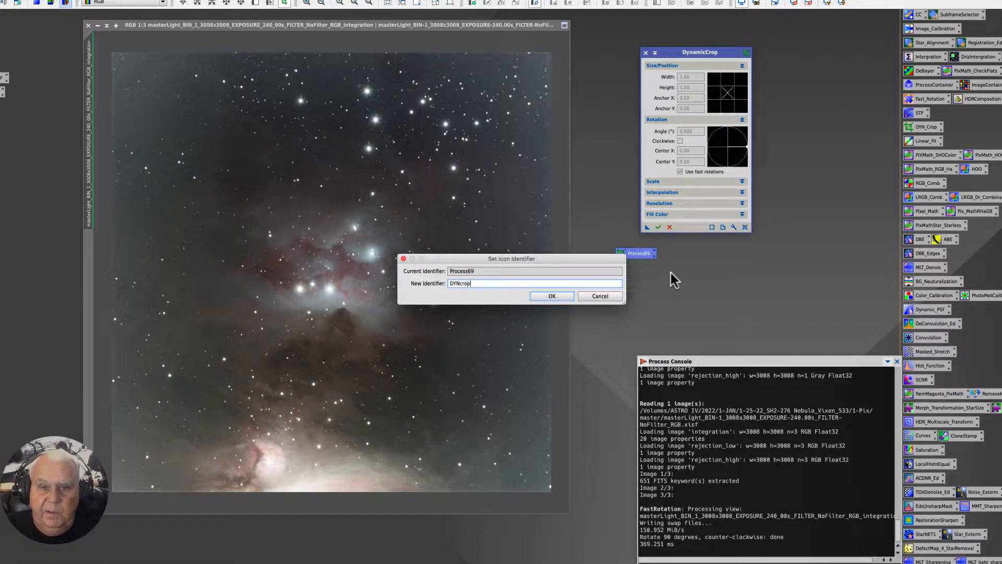
{"action": "key", "text": "Return"}
{"action": "left_click_drag", "start_coordinate": [638, 255], "coordinate": [1, 108]}
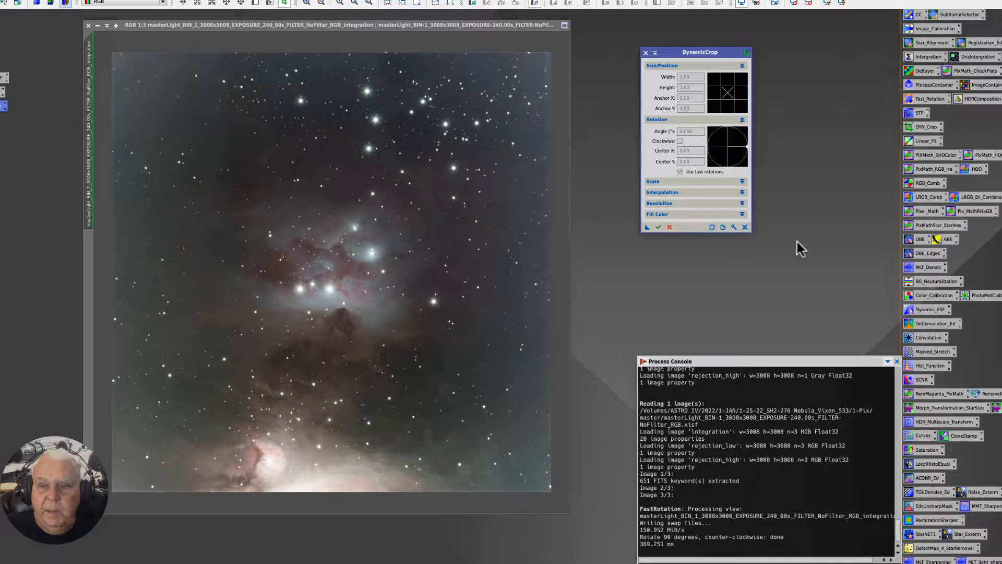
Crop the nebula image to about 2939 × 2372 pixels with DynamicCrop, trimming all four edges, and close the process window.
{"action": "left_click", "coordinate": [745, 228]}
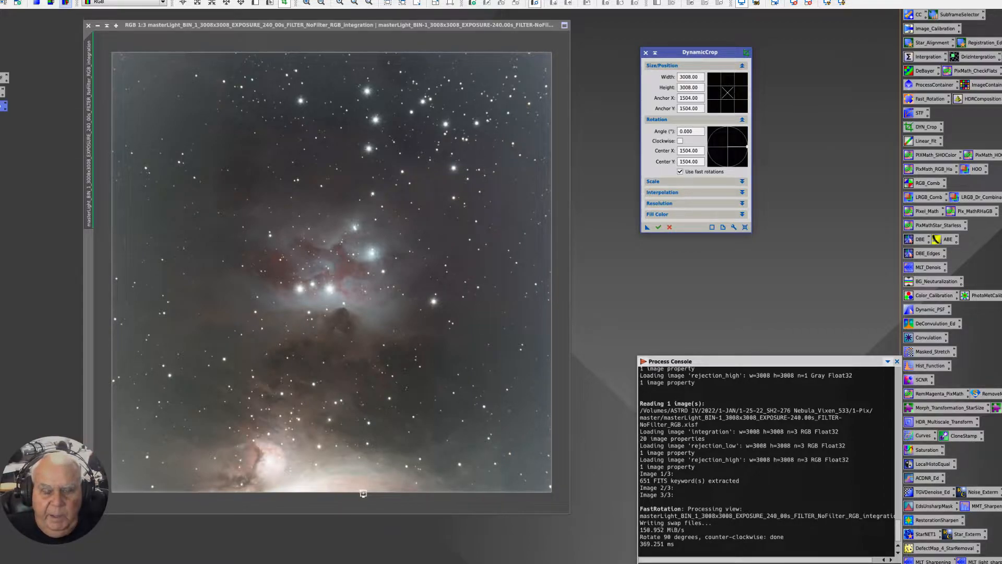
{"action": "left_click_drag", "start_coordinate": [364, 493], "coordinate": [356, 435]}
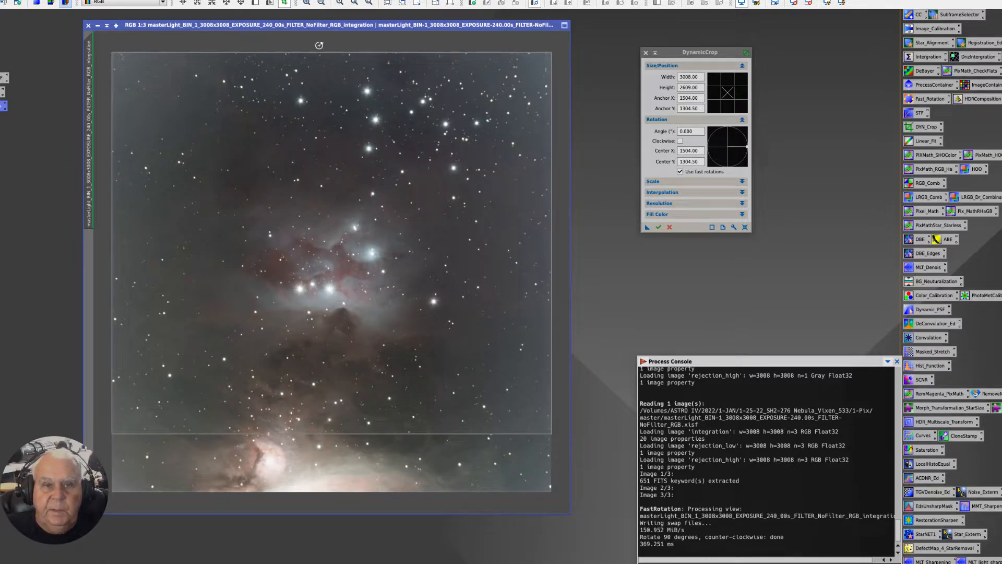
{"action": "left_click_drag", "start_coordinate": [315, 53], "coordinate": [319, 86]}
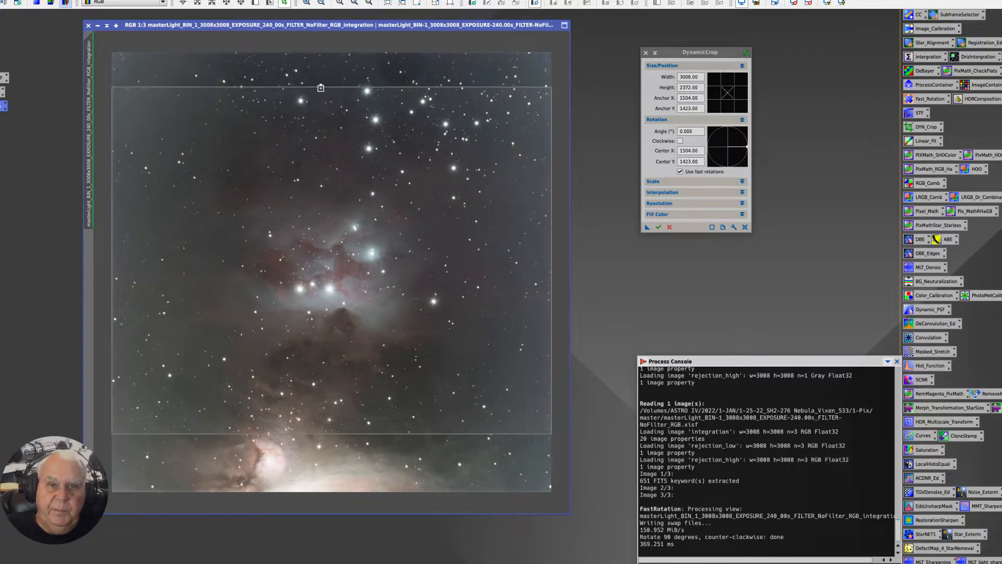
{"action": "left_click_drag", "start_coordinate": [111, 267], "coordinate": [119, 266]}
{"action": "left_click_drag", "start_coordinate": [551, 262], "coordinate": [544, 262]}
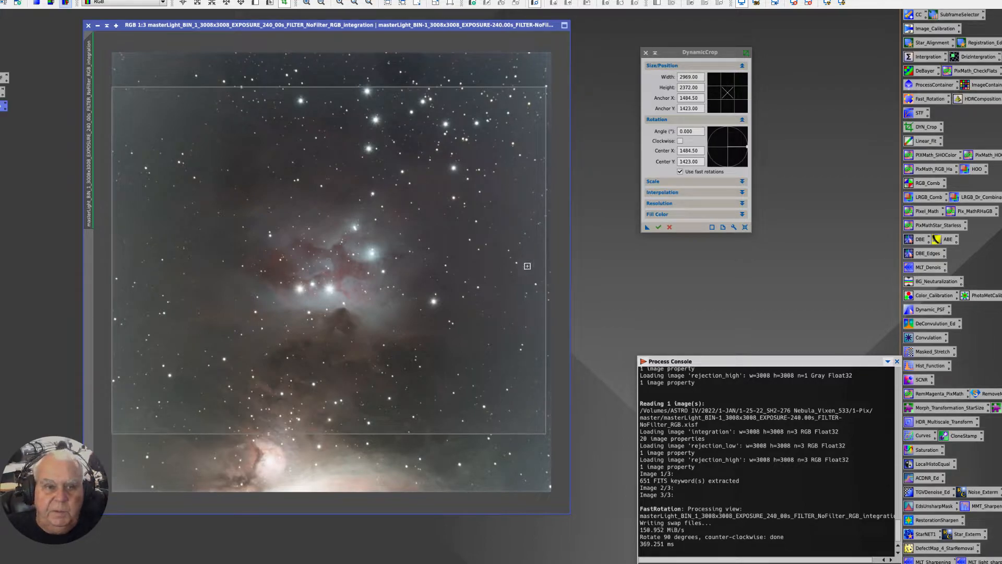
{"action": "left_click_drag", "start_coordinate": [110, 235], "coordinate": [117, 234]}
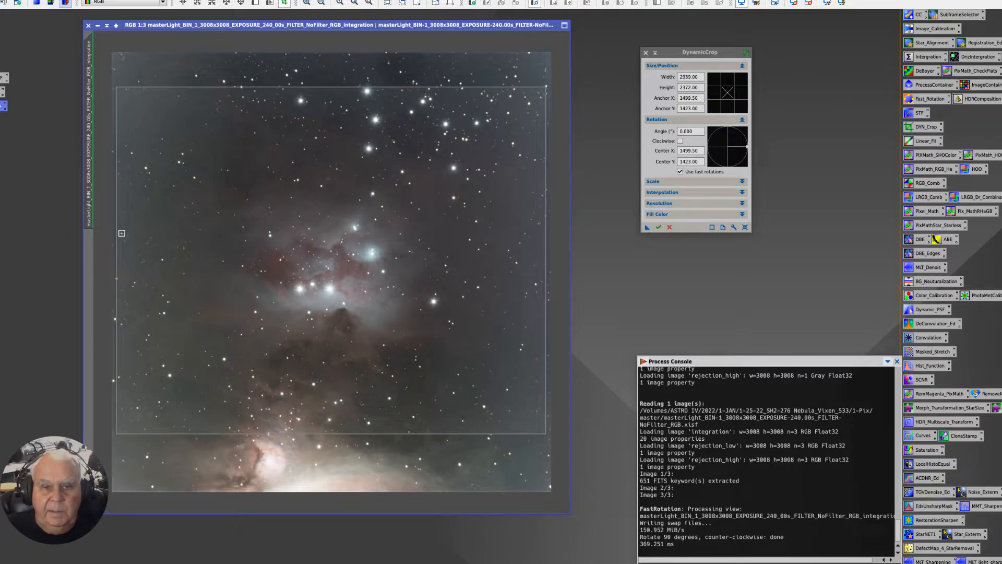
{"action": "left_click_drag", "start_coordinate": [327, 262], "coordinate": [325, 258]}
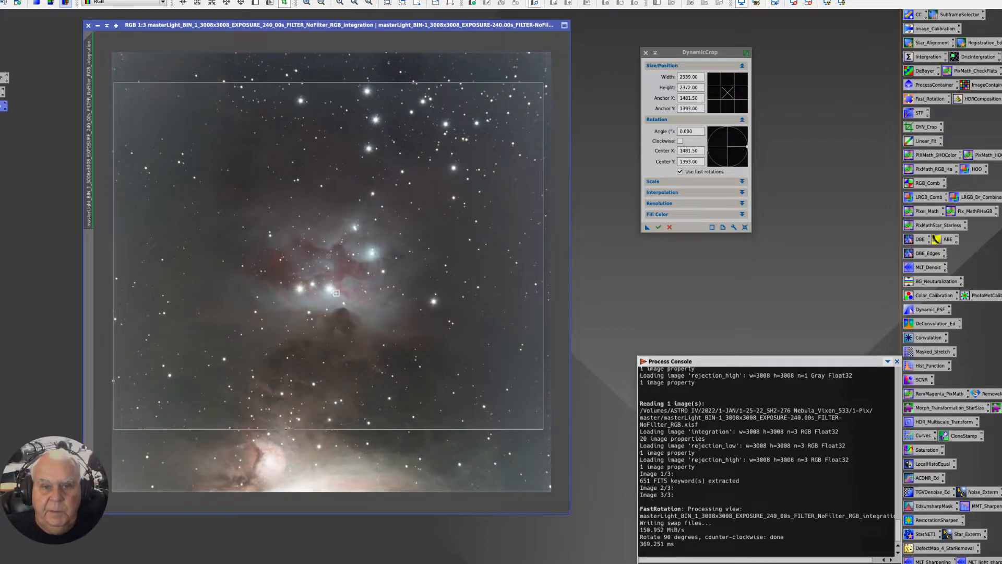
{"action": "left_click", "coordinate": [659, 228]}
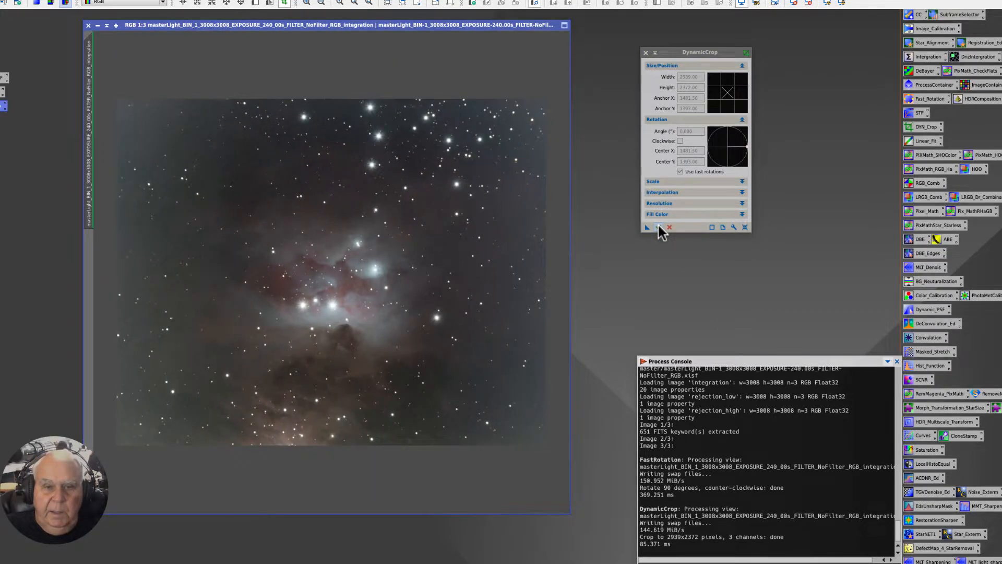
{"action": "left_click", "coordinate": [647, 53]}
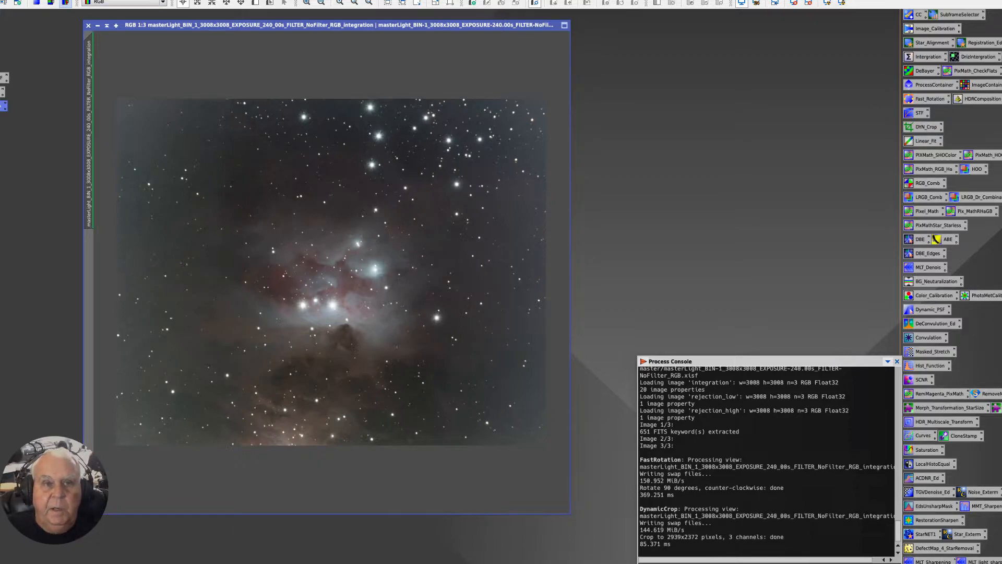
Open DynamicBackgroundExtraction beside the nebula image and create a process icon of it on the workspace.
{"action": "left_click", "coordinate": [165, 1]}
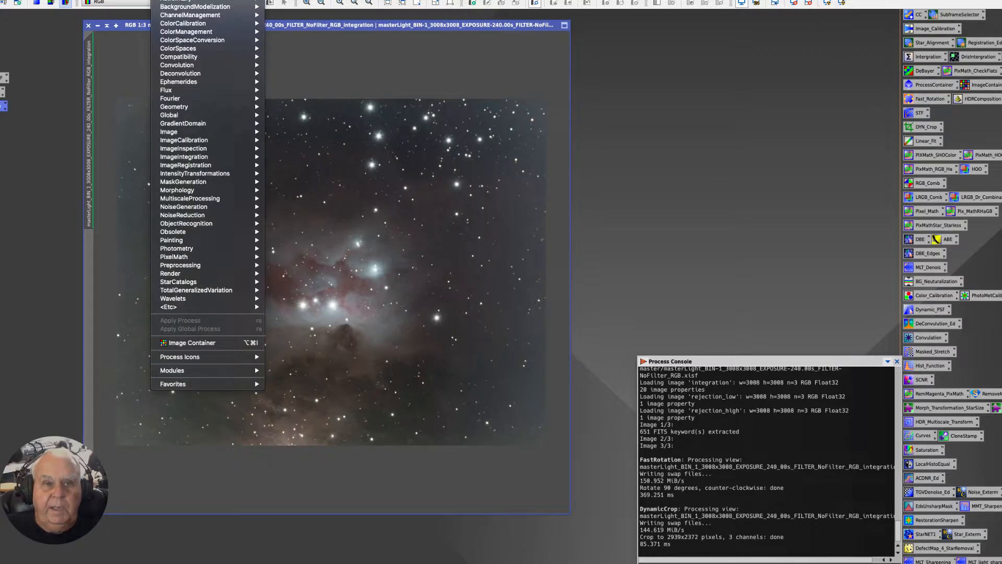
{"action": "mouse_move", "coordinate": [183, 1]}
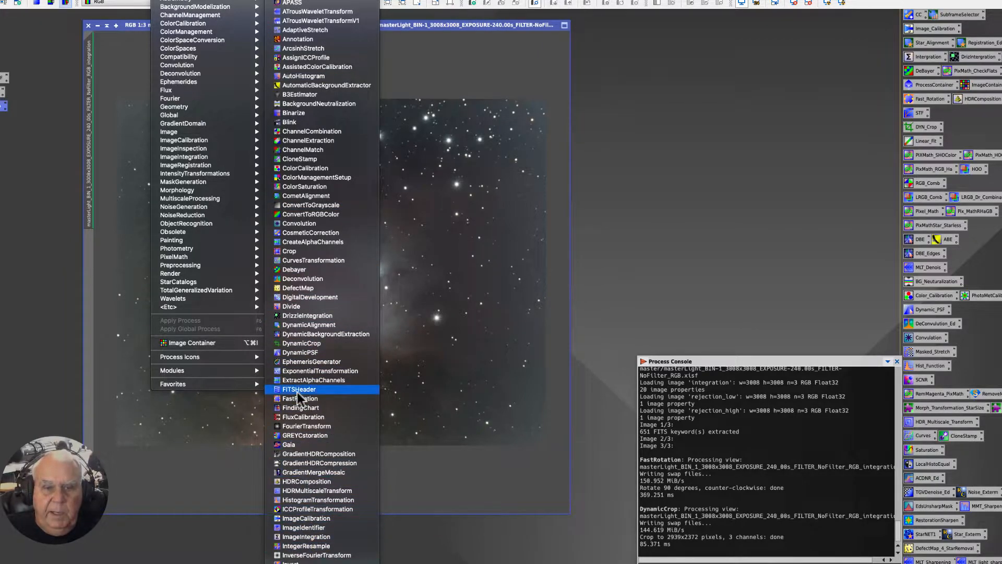
{"action": "left_click", "coordinate": [293, 334]}
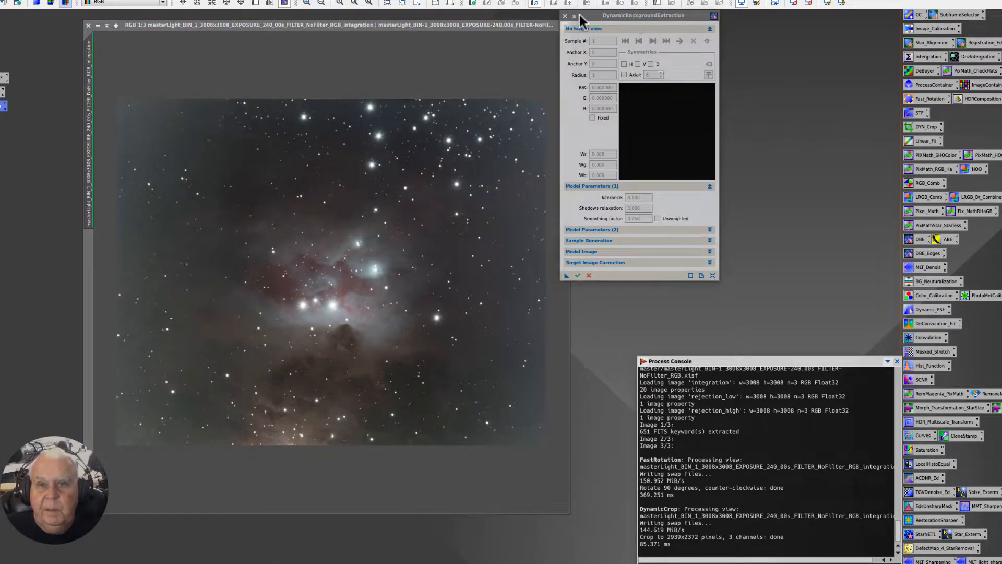
{"action": "left_click_drag", "start_coordinate": [579, 15], "coordinate": [633, 41]}
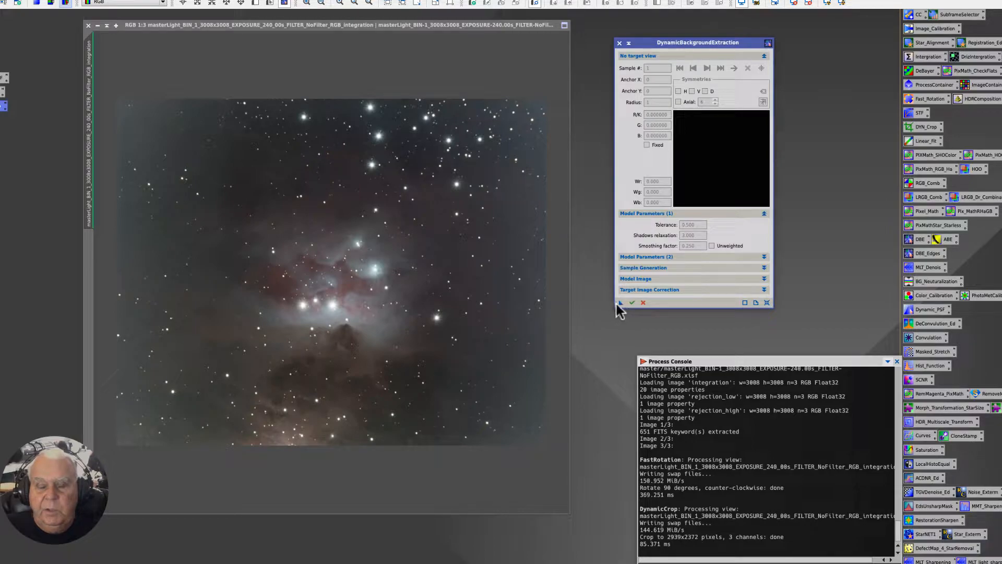
{"action": "left_click_drag", "start_coordinate": [619, 303], "coordinate": [593, 359]}
Rename the DynamicBackgroundExtraction process icon as DynBakExt and park it below the other saved icons.
{"action": "right_click", "coordinate": [597, 348]}
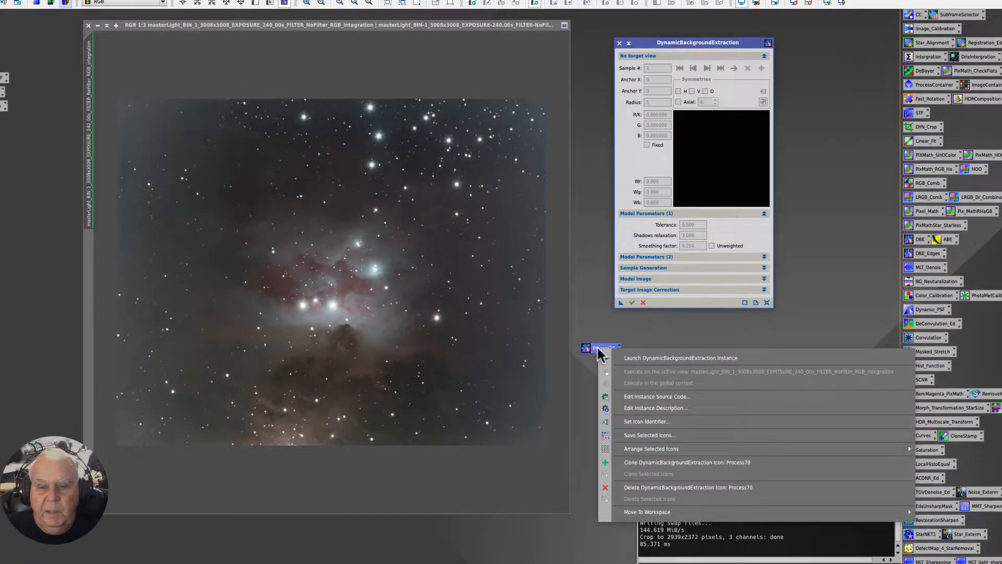
{"action": "left_click", "coordinate": [647, 422]}
{"action": "type", "text": "DynBakExt"}
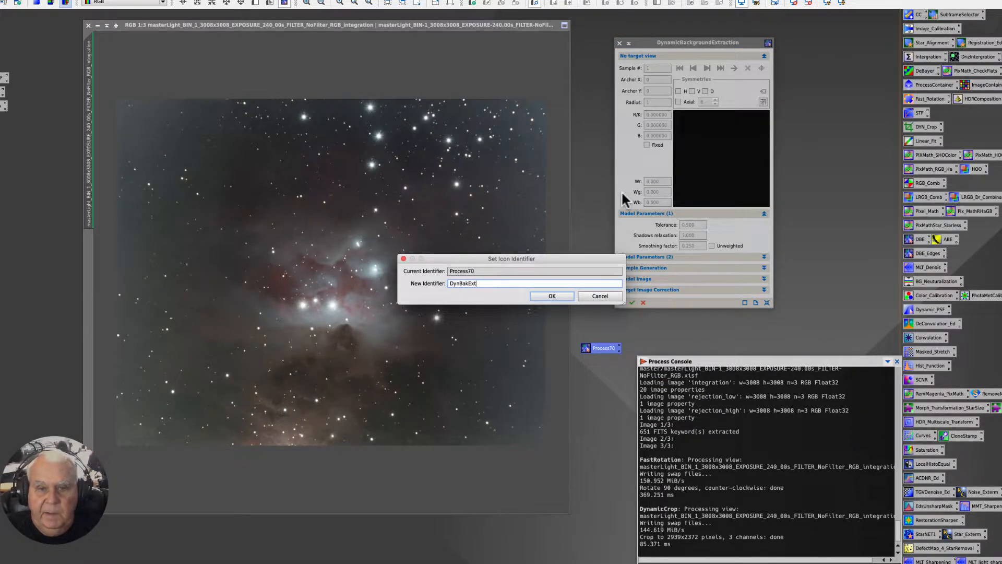
{"action": "key", "text": "Return"}
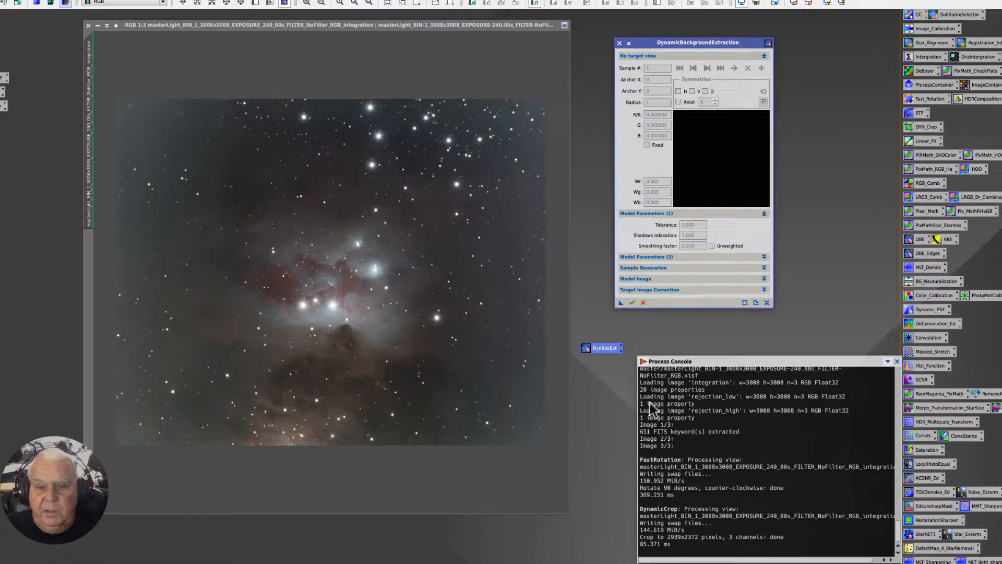
{"action": "left_click_drag", "start_coordinate": [599, 350], "coordinate": [7, 126]}
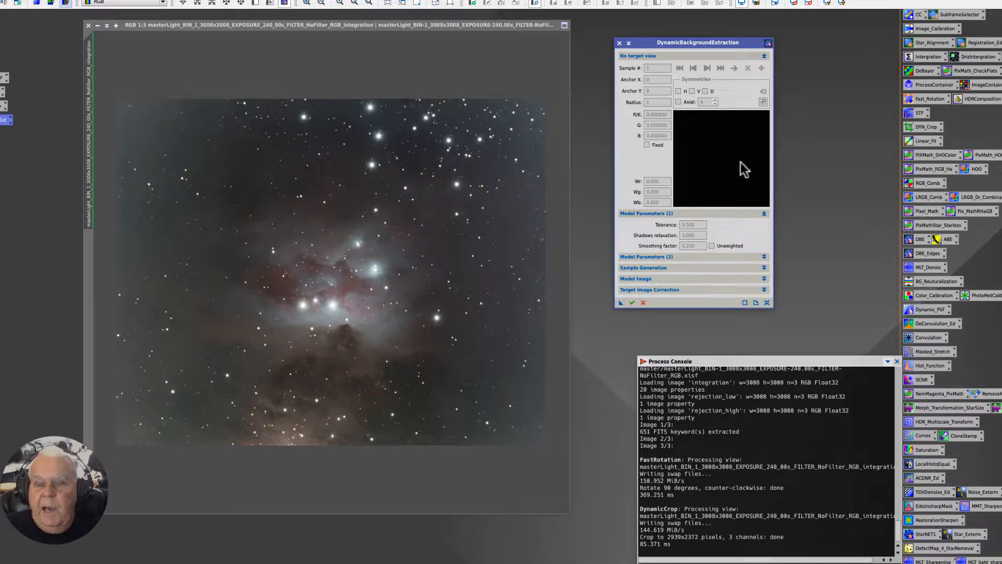
Expand all DynamicBackgroundExtraction parameter sections and reposition the window so that every setting can be examined.
{"action": "left_click", "coordinate": [764, 256]}
{"action": "left_click", "coordinate": [764, 309]}
{"action": "left_click_drag", "start_coordinate": [642, 42], "coordinate": [563, 33]}
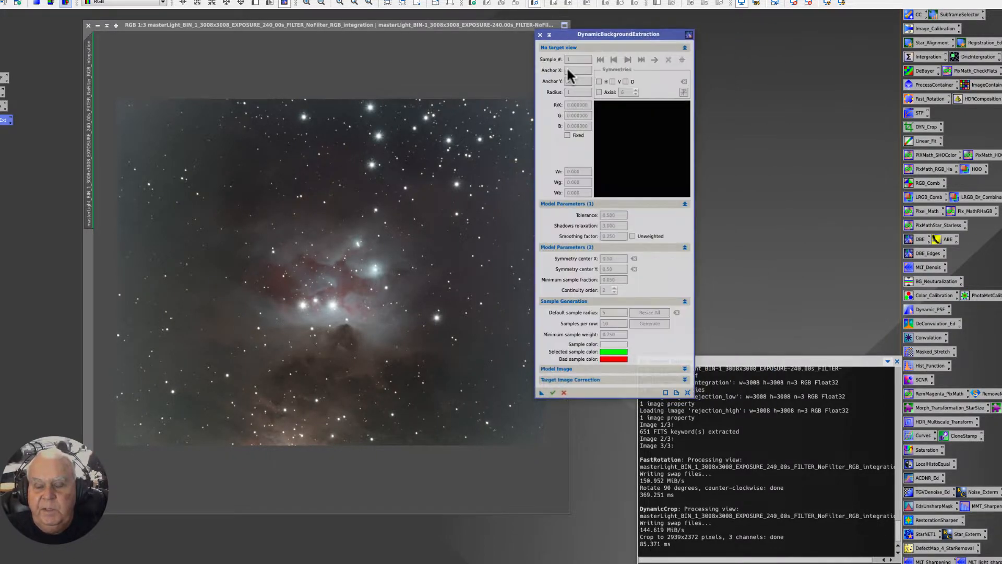
{"action": "left_click", "coordinate": [685, 368]}
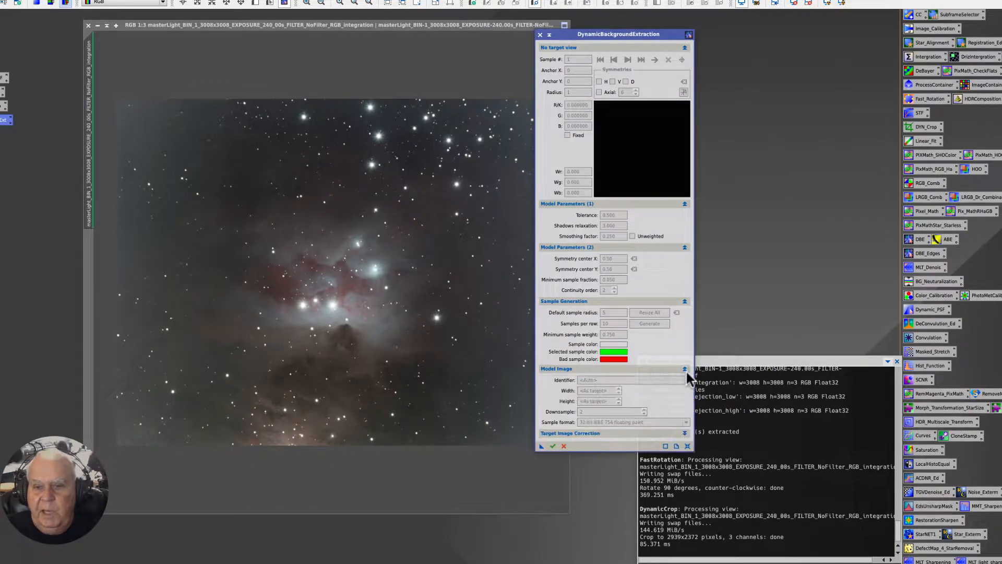
{"action": "left_click", "coordinate": [686, 434]}
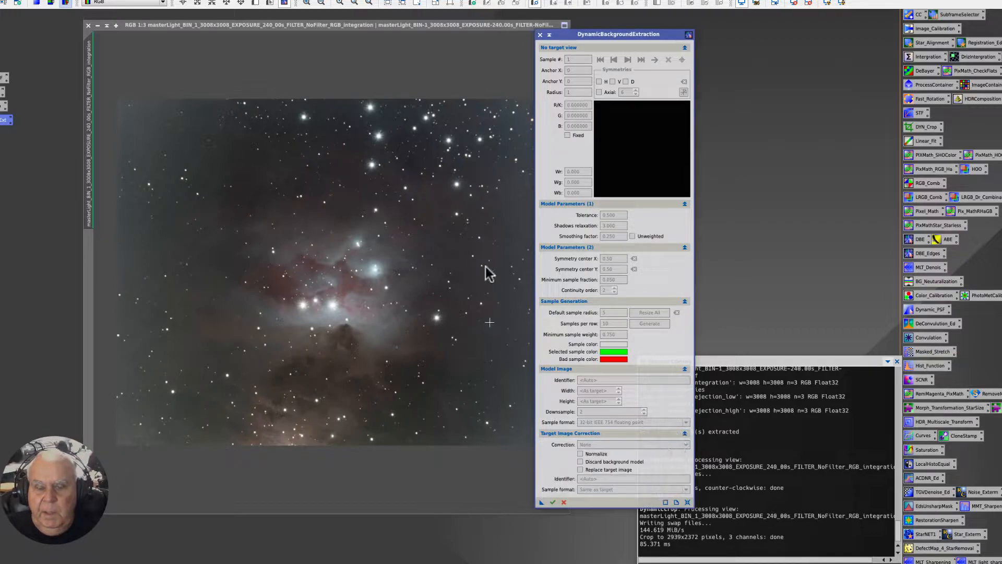
{"action": "left_click_drag", "start_coordinate": [565, 32], "coordinate": [568, 11]}
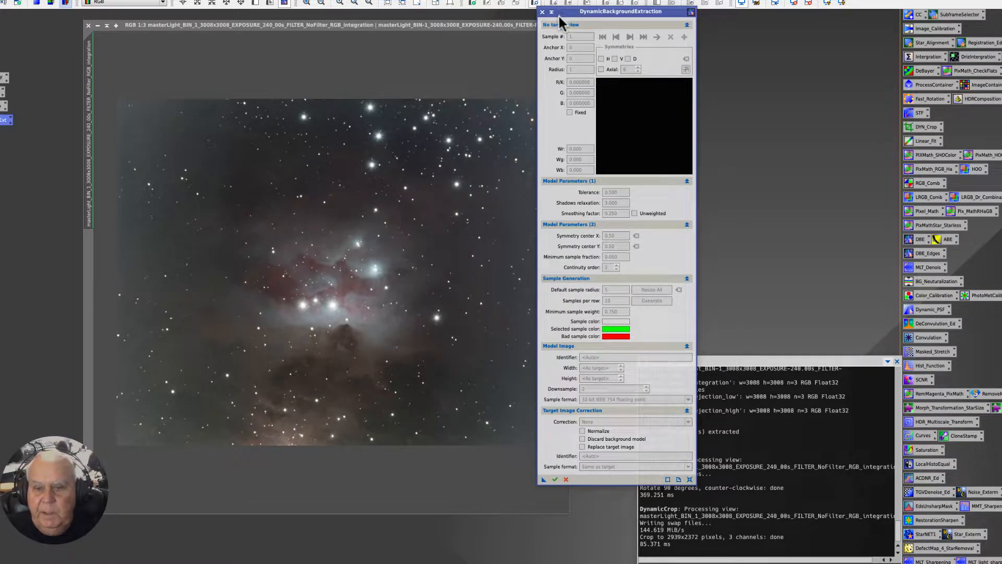
{"action": "left_click", "coordinate": [690, 479]}
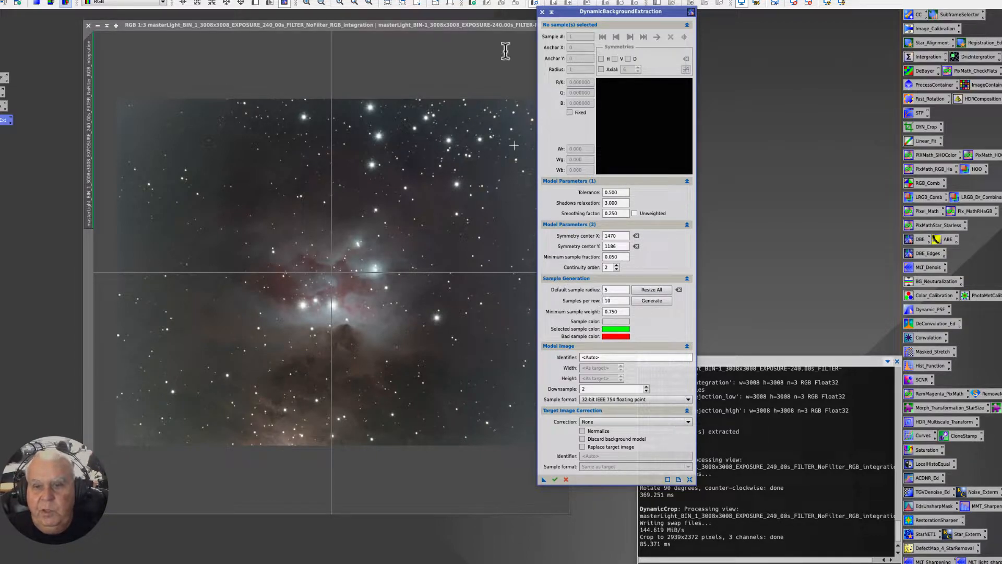
{"action": "left_click", "coordinate": [542, 12]}
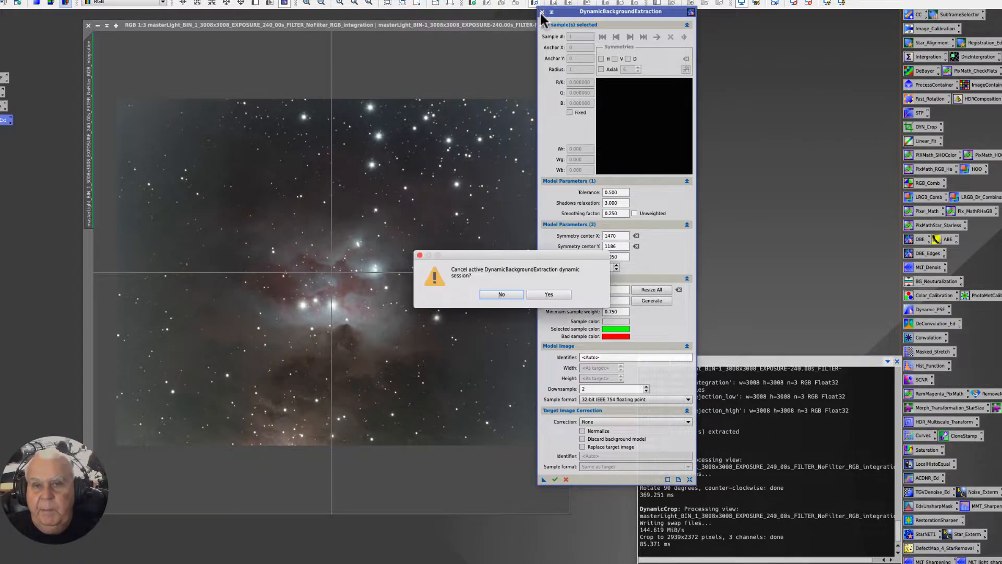
{"action": "left_click", "coordinate": [551, 294]}
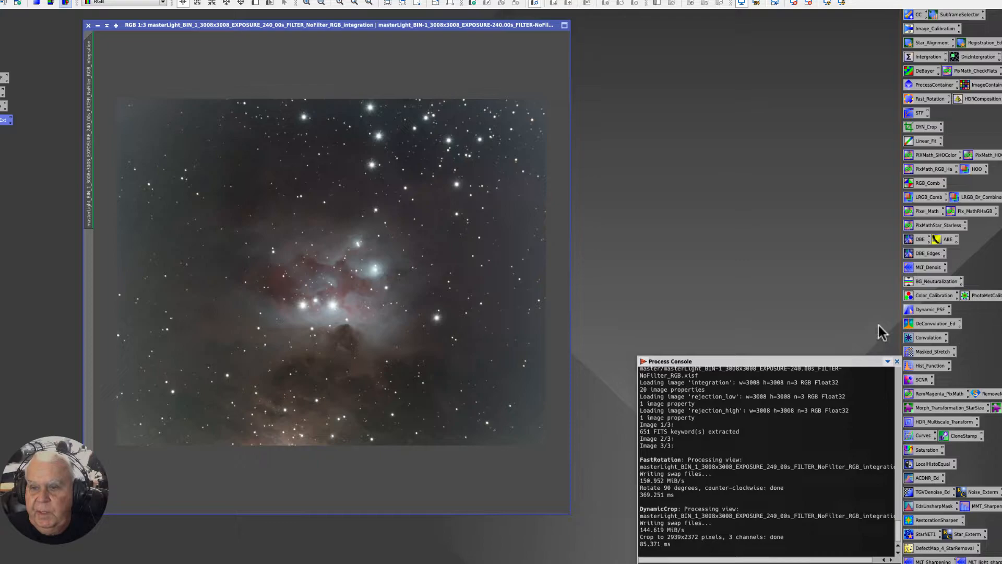
Start background extraction on the nebula image from the saved DBE_Edges icon and set the default sample radius to 100.
{"action": "double_click", "coordinate": [925, 253]}
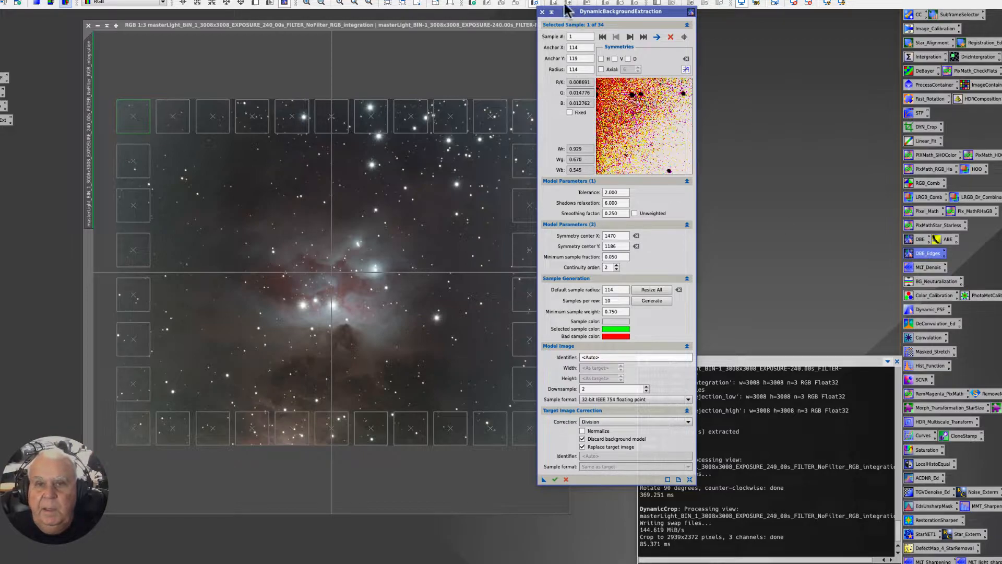
{"action": "left_click_drag", "start_coordinate": [566, 11], "coordinate": [608, 2]}
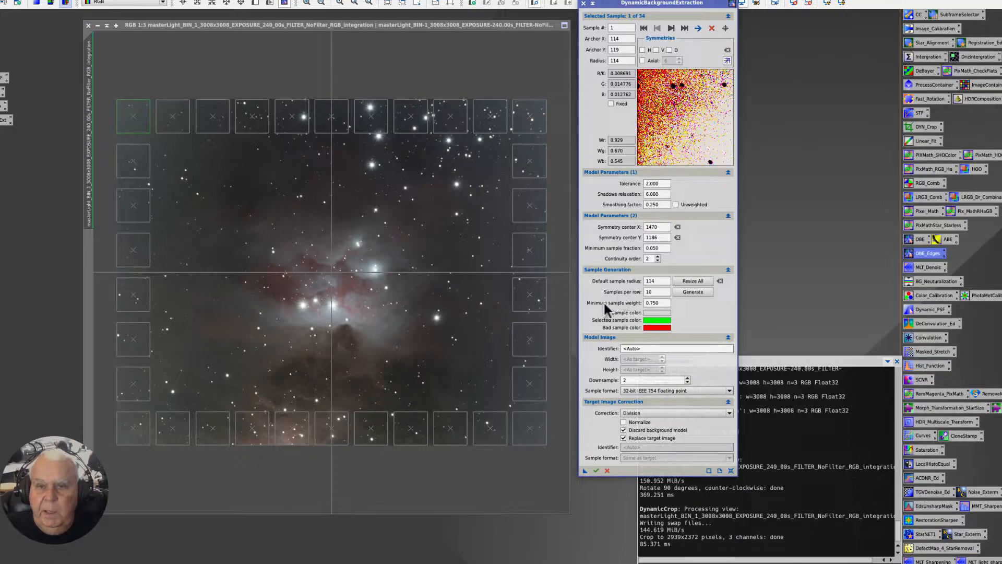
{"action": "double_click", "coordinate": [659, 282]}
{"action": "type", "text": "100"}
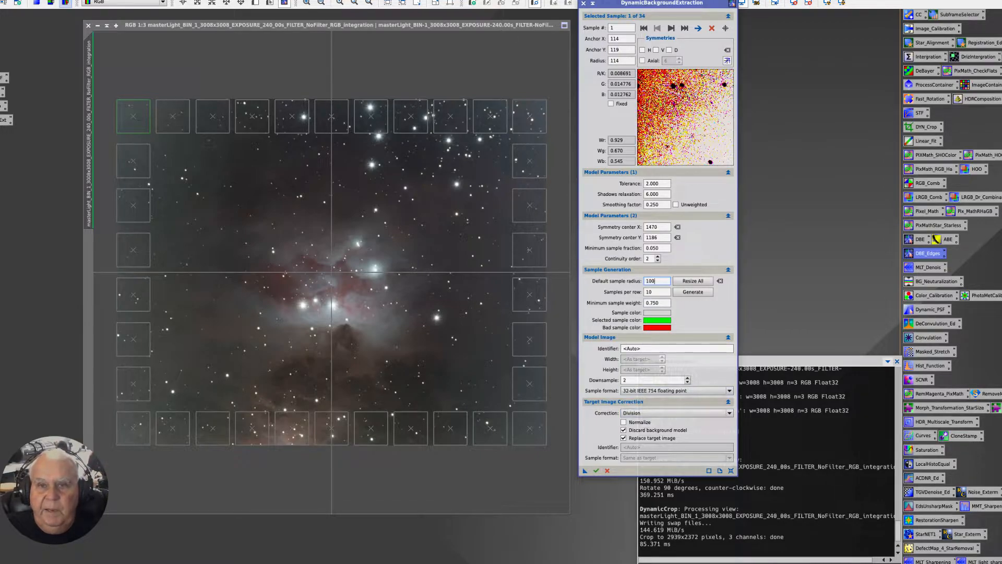
{"action": "left_click_drag", "start_coordinate": [609, 6], "coordinate": [604, 0]}
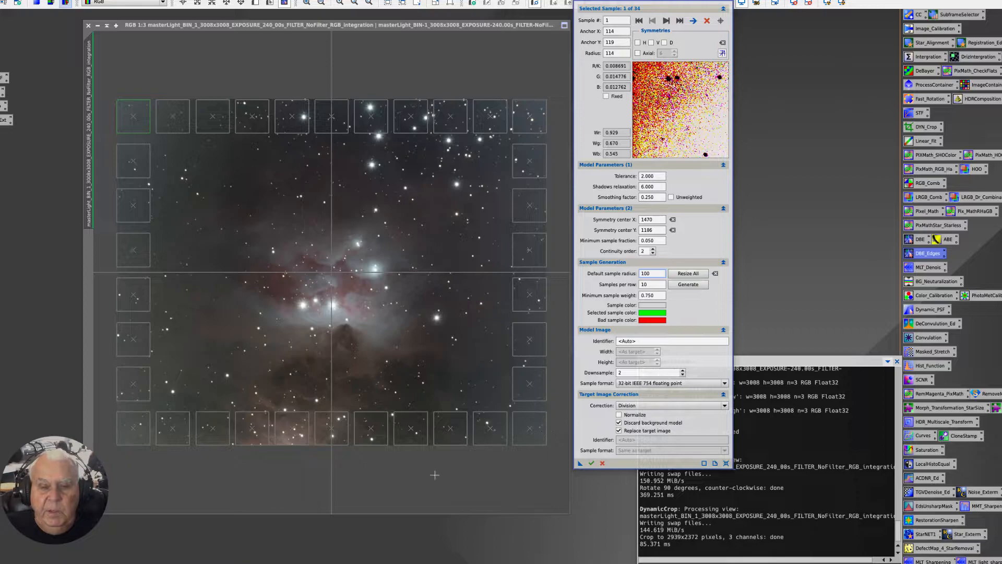
Set the target image correction to Subtraction, apply the background extraction to the nebula image and end the session.
{"action": "left_click", "coordinate": [726, 407]}
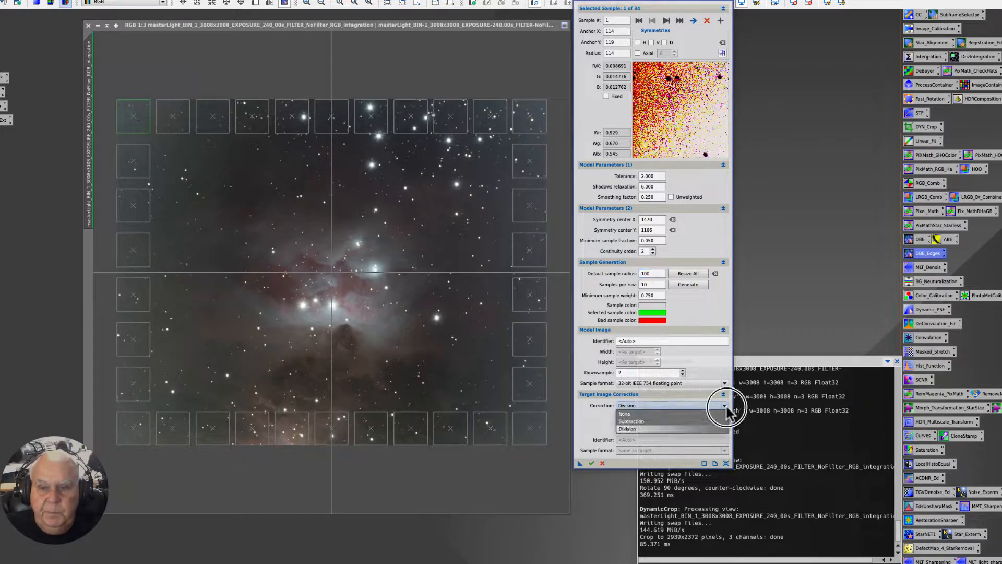
{"action": "left_click", "coordinate": [659, 418]}
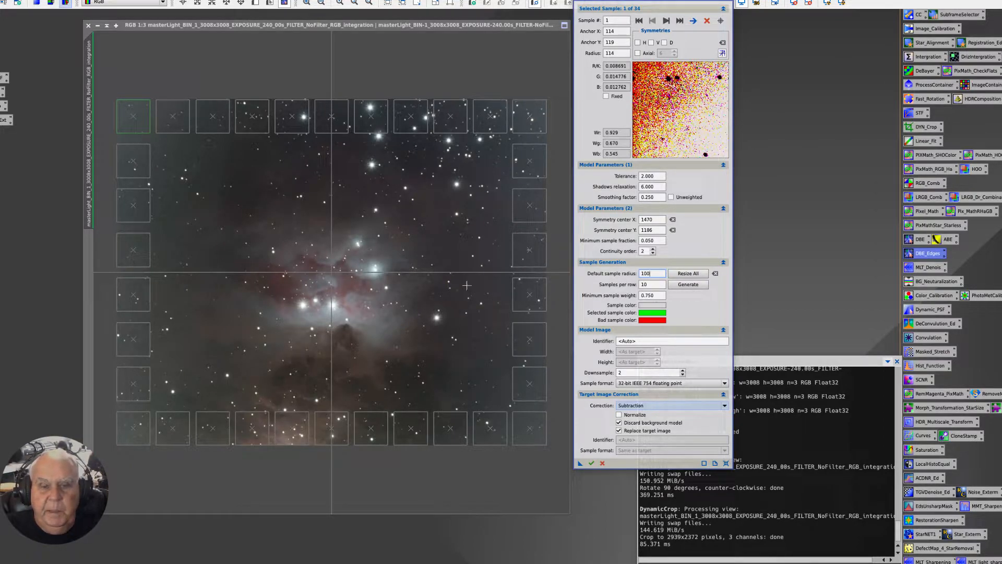
{"action": "left_click", "coordinate": [724, 406]}
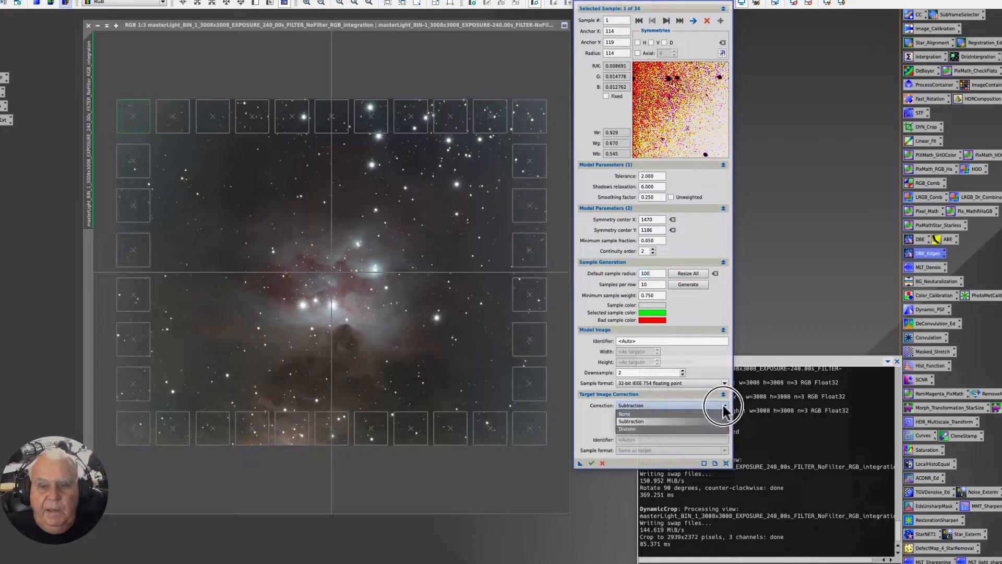
{"action": "left_click", "coordinate": [641, 421]}
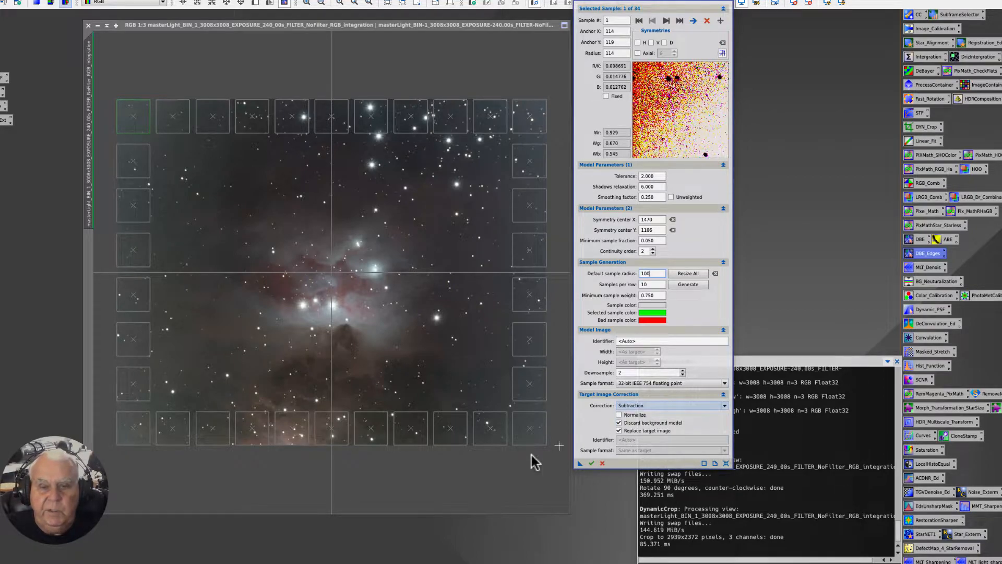
{"action": "left_click", "coordinate": [592, 464]}
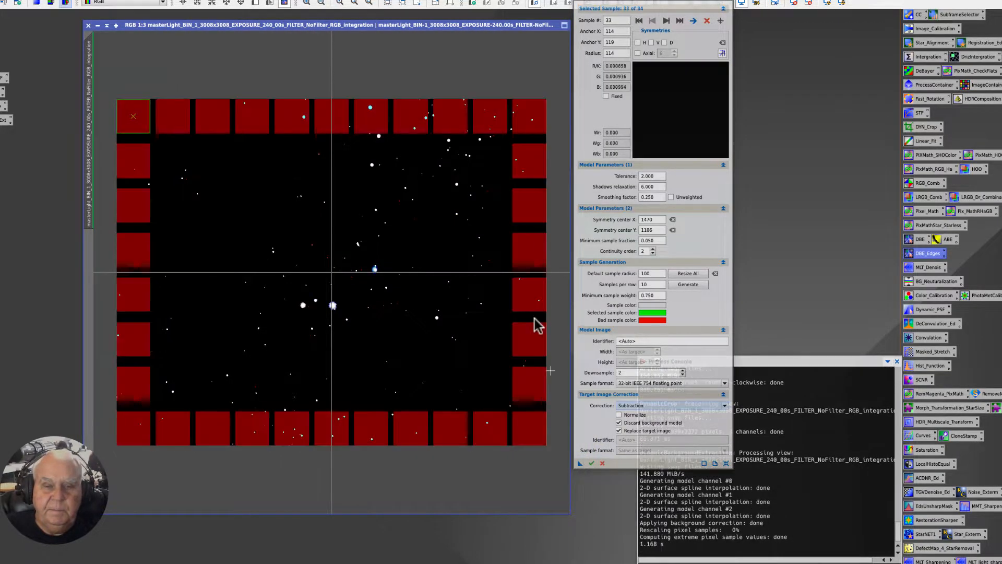
{"action": "left_click", "coordinate": [581, 3]}
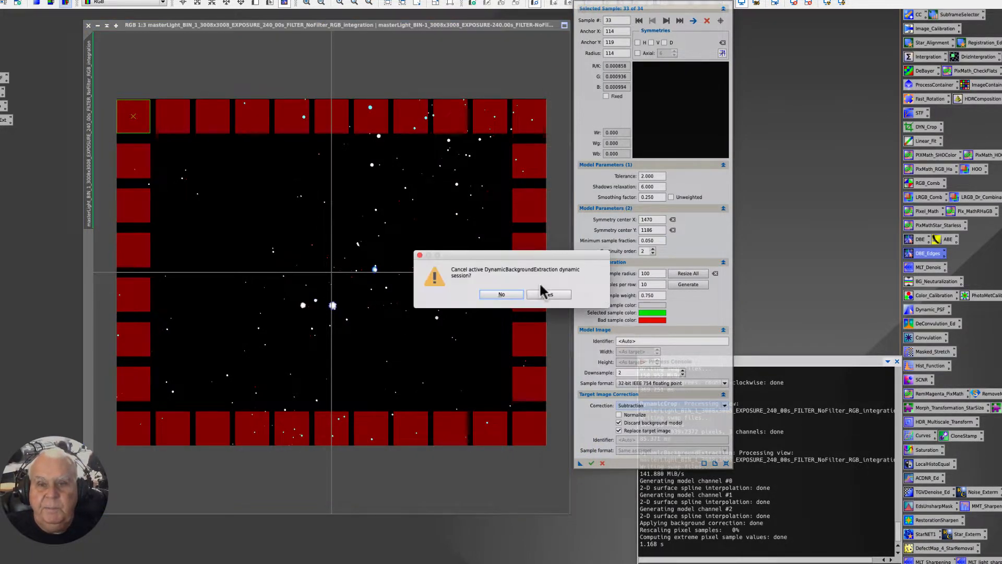
{"action": "left_click", "coordinate": [546, 291]}
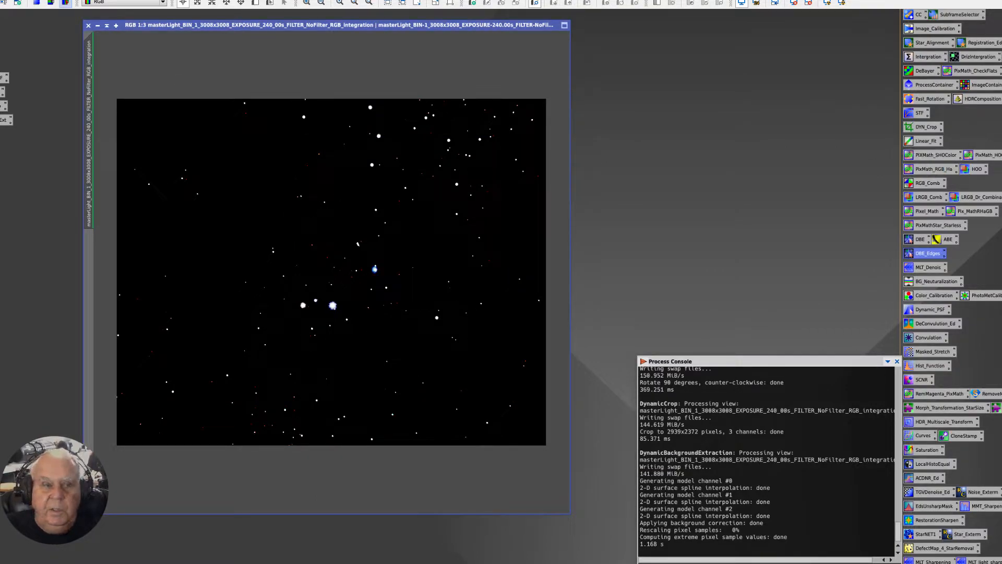
Open the saved ScreenTransferFunction icon and auto-stretch the display of the nebula image.
{"action": "double_click", "coordinate": [4, 78]}
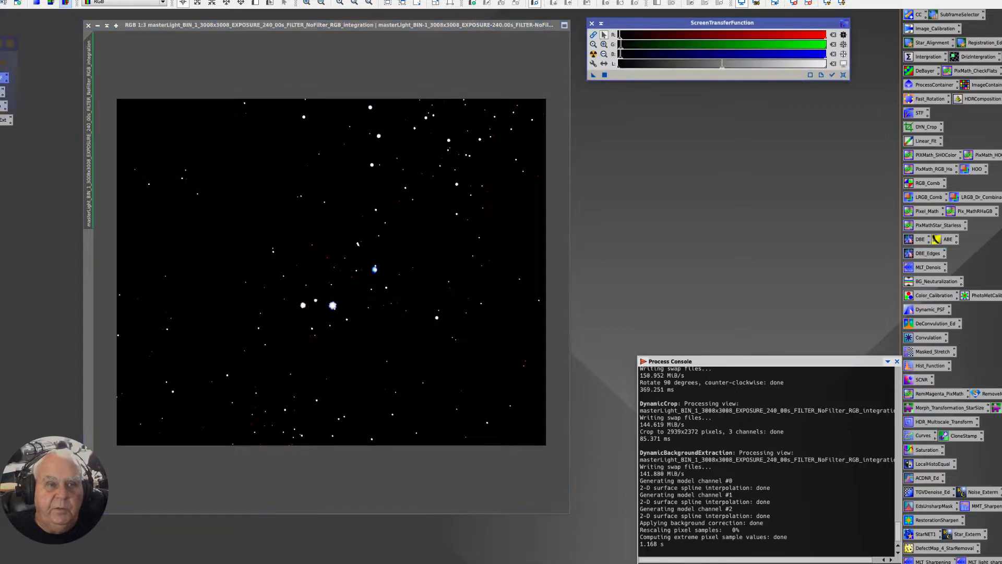
{"action": "left_click", "coordinate": [594, 54]}
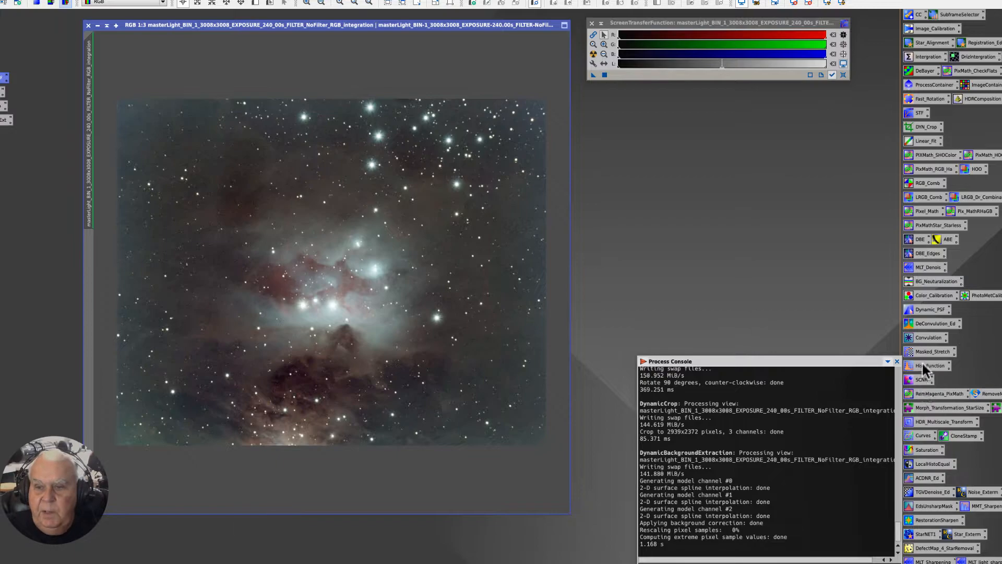
Start background extraction from the saved DBE_Edges icon with Subtraction correction, apply it twice to the nebula image and end the session.
{"action": "double_click", "coordinate": [923, 254]}
{"action": "left_click", "coordinate": [723, 405]}
{"action": "left_click", "coordinate": [637, 422]}
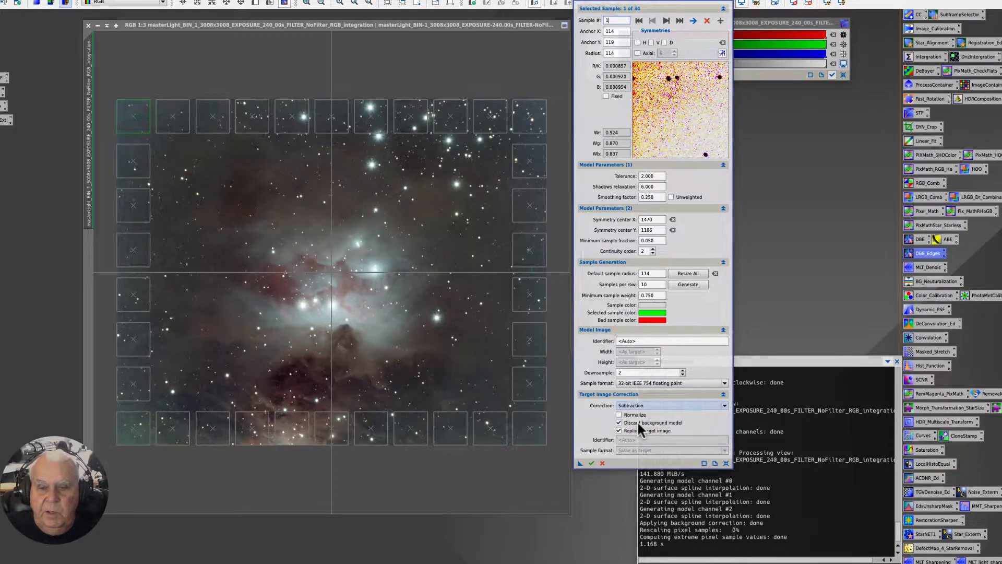
{"action": "left_click", "coordinate": [589, 463]}
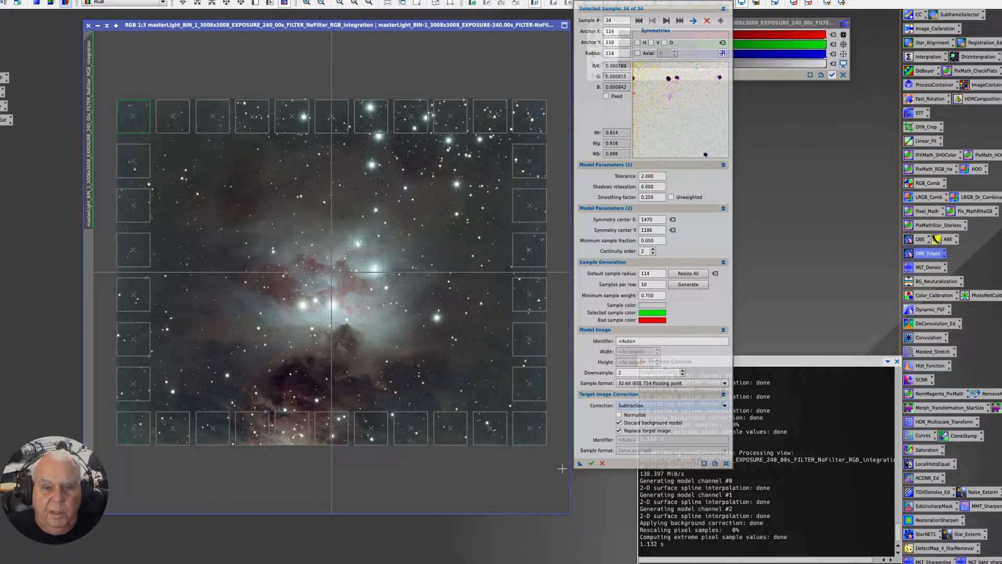
{"action": "left_click", "coordinate": [592, 464]}
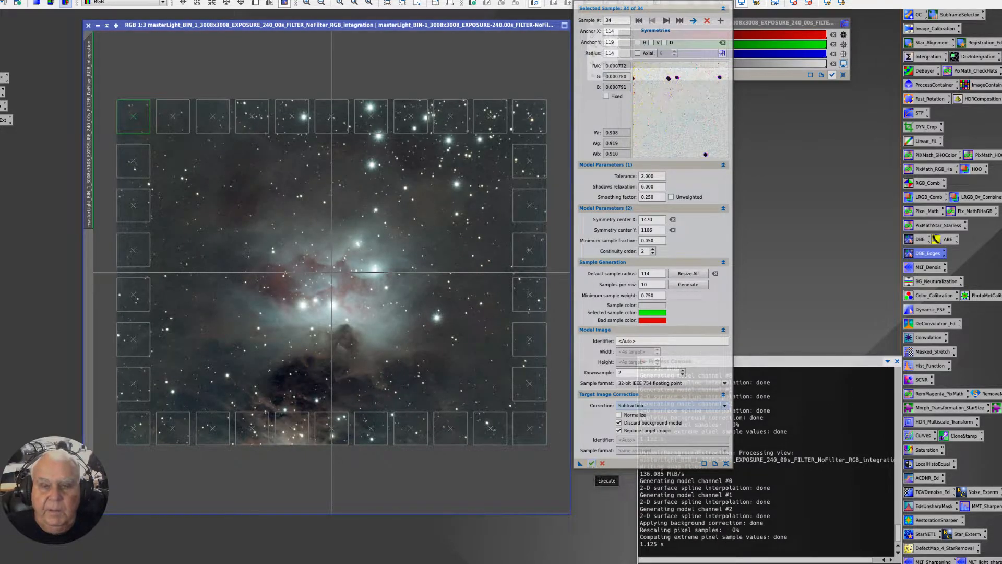
{"action": "left_click", "coordinate": [581, 7]}
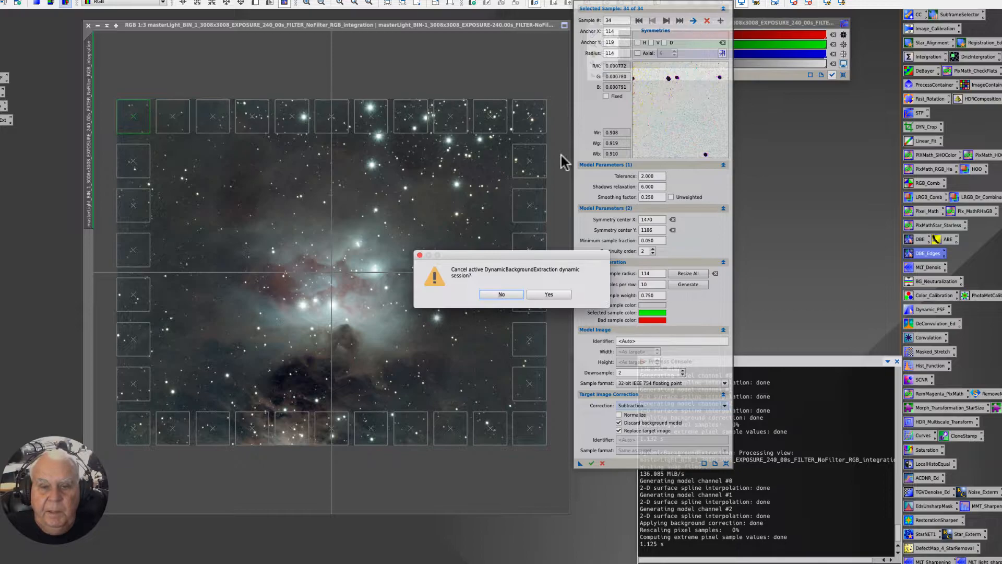
{"action": "left_click", "coordinate": [550, 294]}
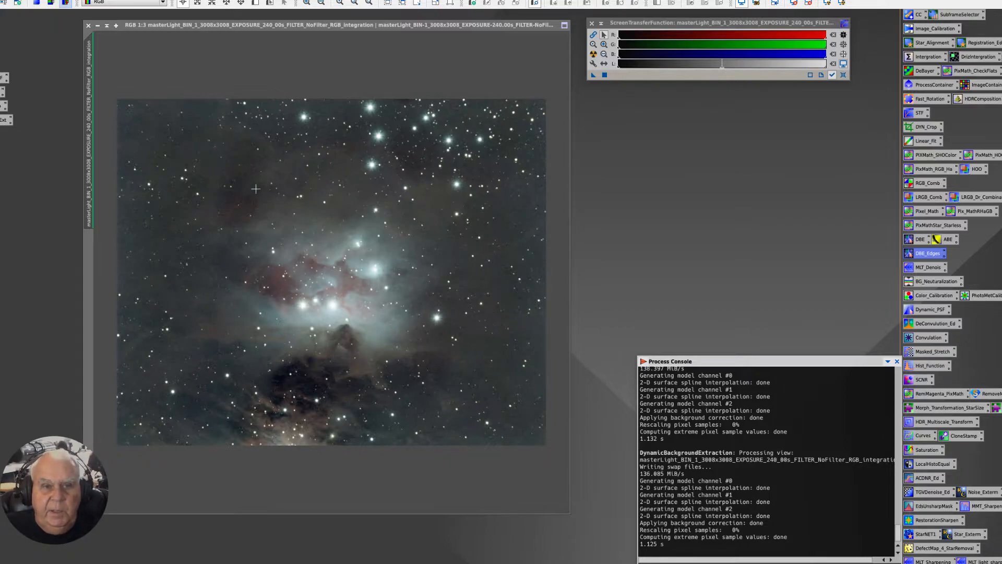
Examine the background-corrected nebula at 1:1 scale to judge the noise in the dark and bright areas.
{"action": "scroll", "coordinate": [255, 185], "scroll_direction": "up", "scroll_amount": 2}
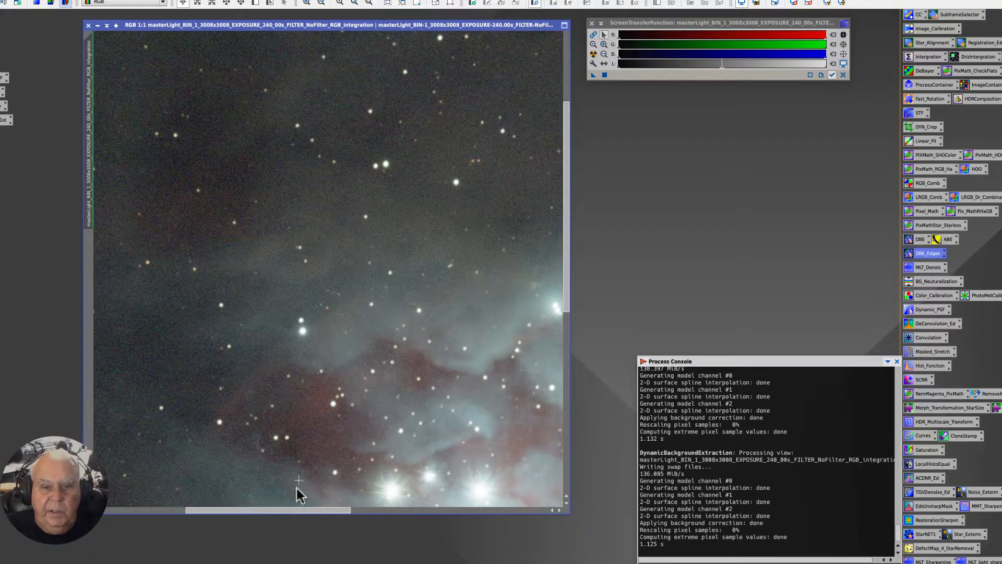
{"action": "left_click_drag", "start_coordinate": [305, 510], "coordinate": [372, 510]}
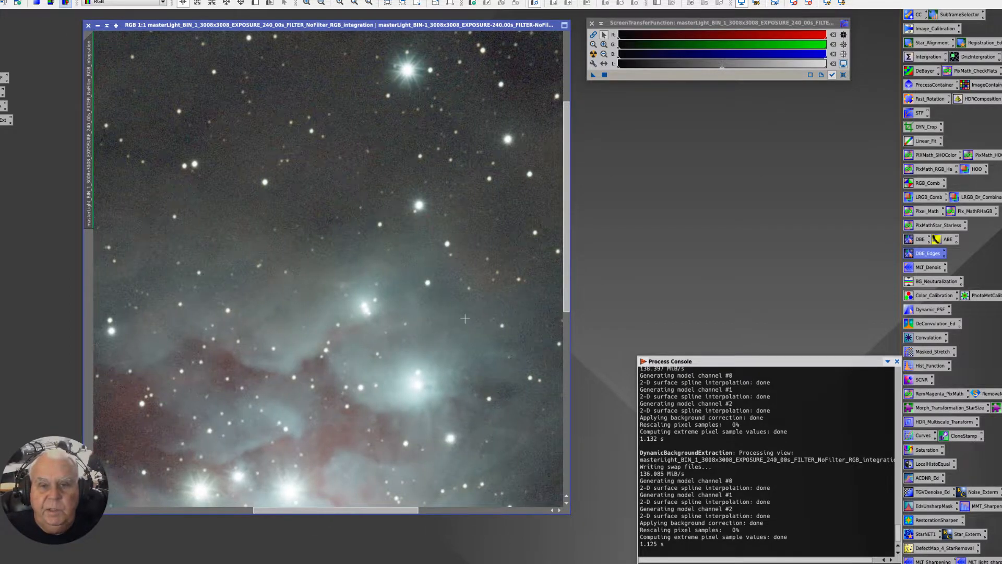
{"action": "scroll", "coordinate": [451, 323], "scroll_direction": "down", "scroll_amount": 2}
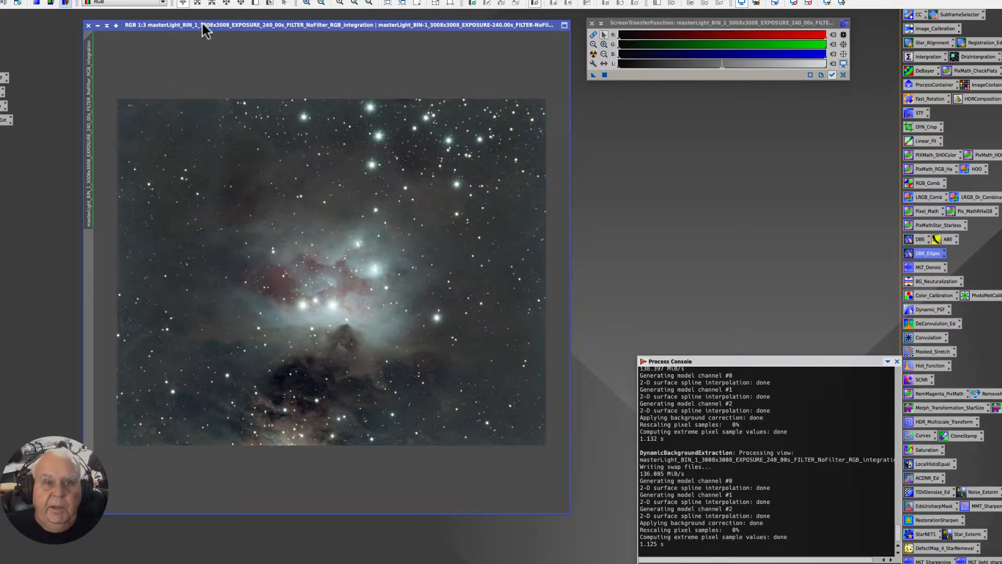
Open MultiscaleLinearTransform from the saved MLT_Denois icon, then collapse its window and park it beside the image.
{"action": "left_click_drag", "start_coordinate": [203, 25], "coordinate": [177, 21]}
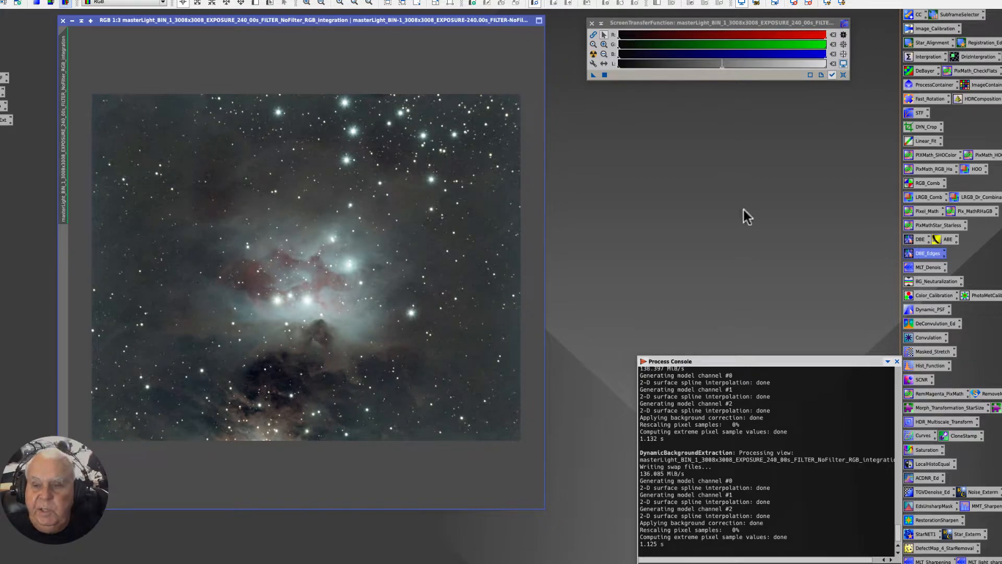
{"action": "double_click", "coordinate": [921, 269]}
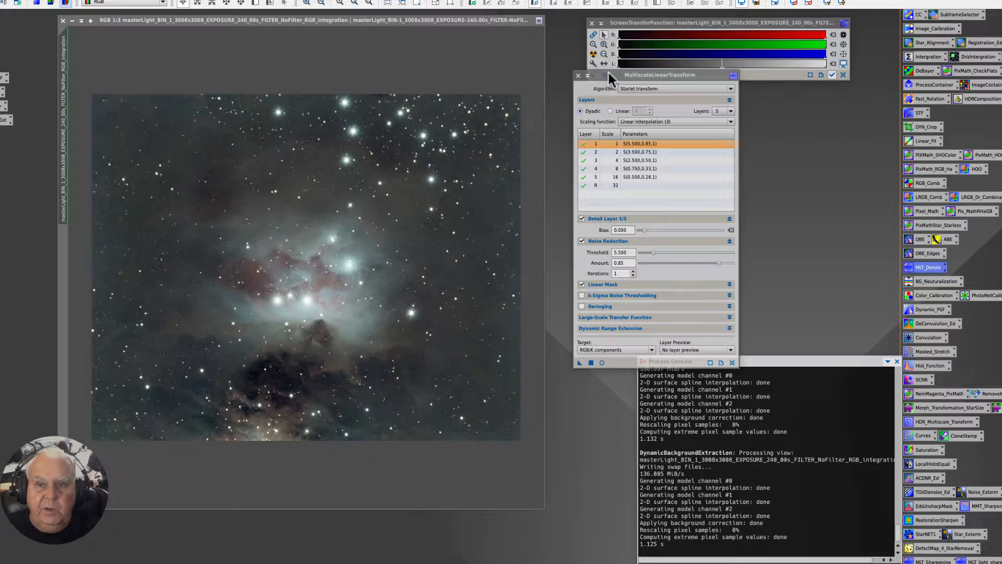
{"action": "left_click_drag", "start_coordinate": [608, 72], "coordinate": [596, 74]}
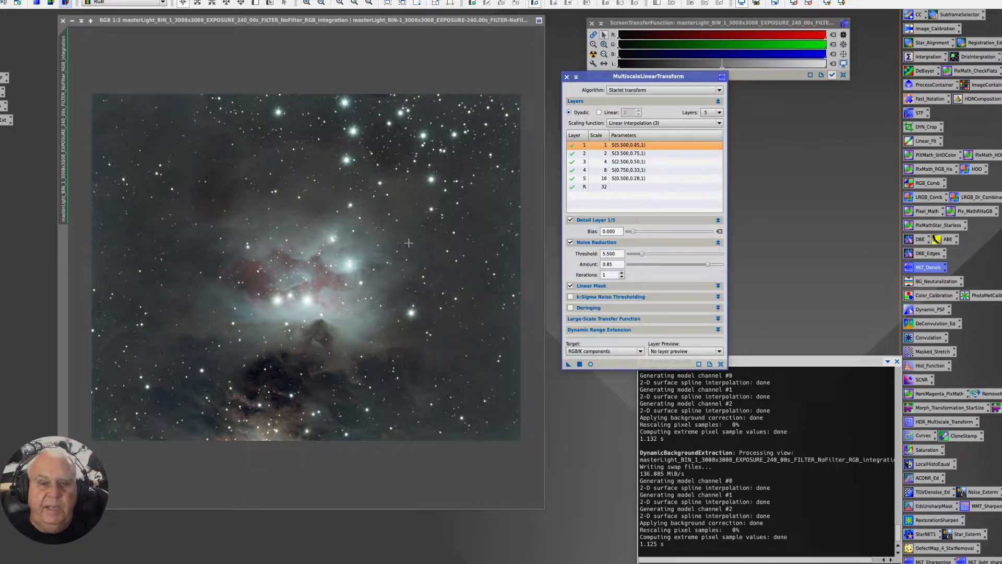
{"action": "left_click", "coordinate": [576, 78]}
{"action": "left_click_drag", "start_coordinate": [618, 221], "coordinate": [771, 132]}
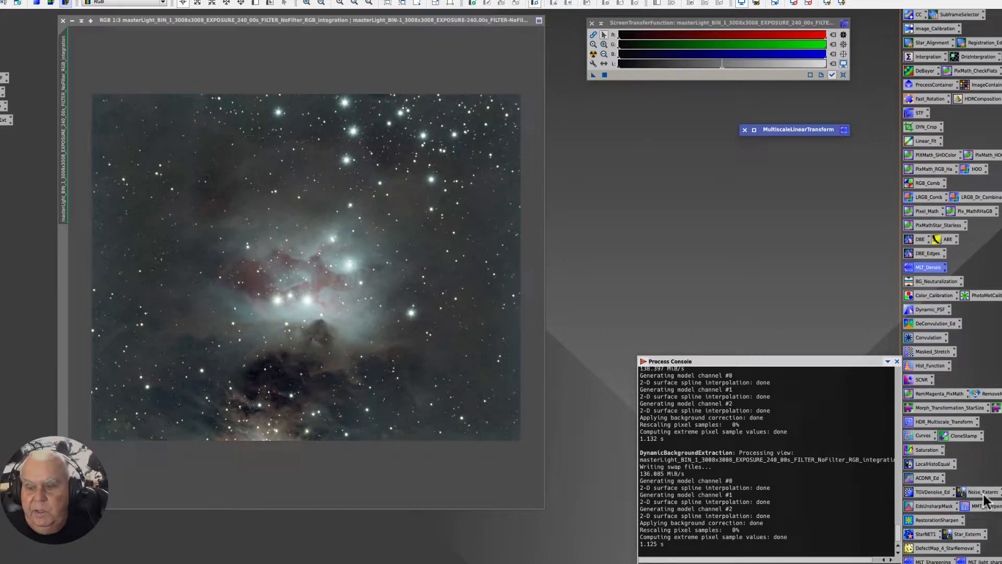
Open the NoiseXTerminator process and create a process icon from it on the workspace.
{"action": "left_click", "coordinate": [168, 1]}
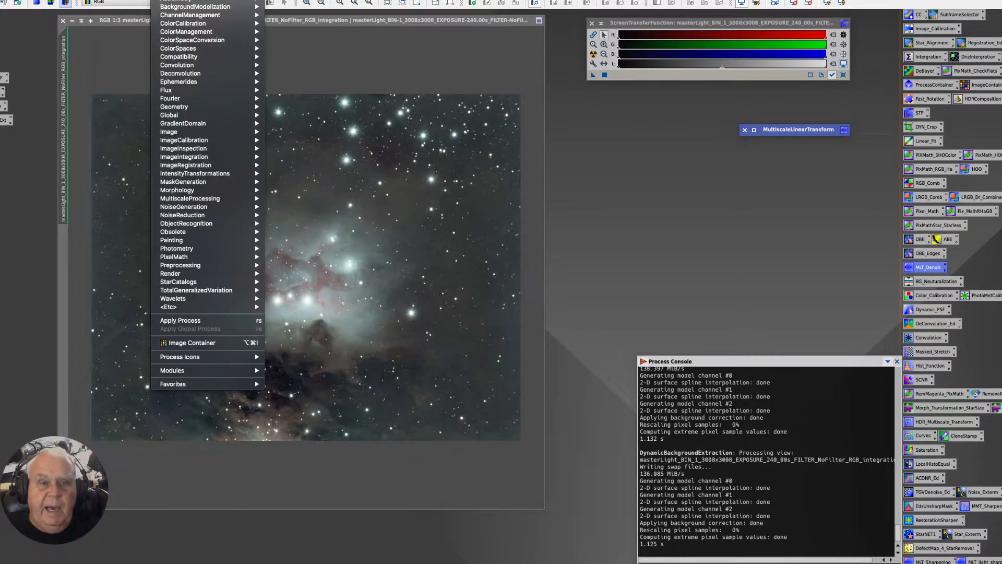
{"action": "mouse_move", "coordinate": [175, 1]}
{"action": "scroll", "coordinate": [314, 561], "scroll_direction": "down", "scroll_amount": 8}
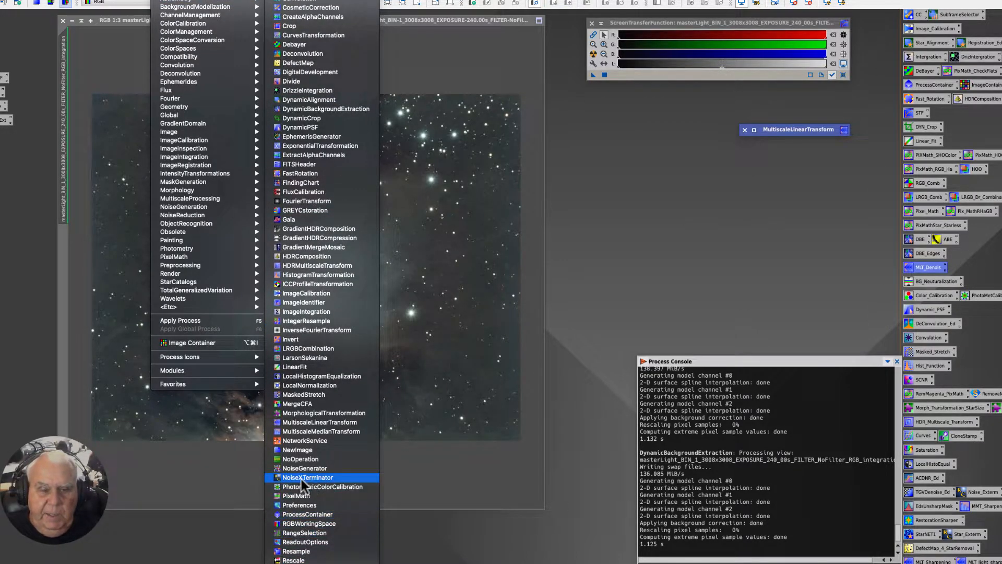
{"action": "left_click", "coordinate": [302, 478]}
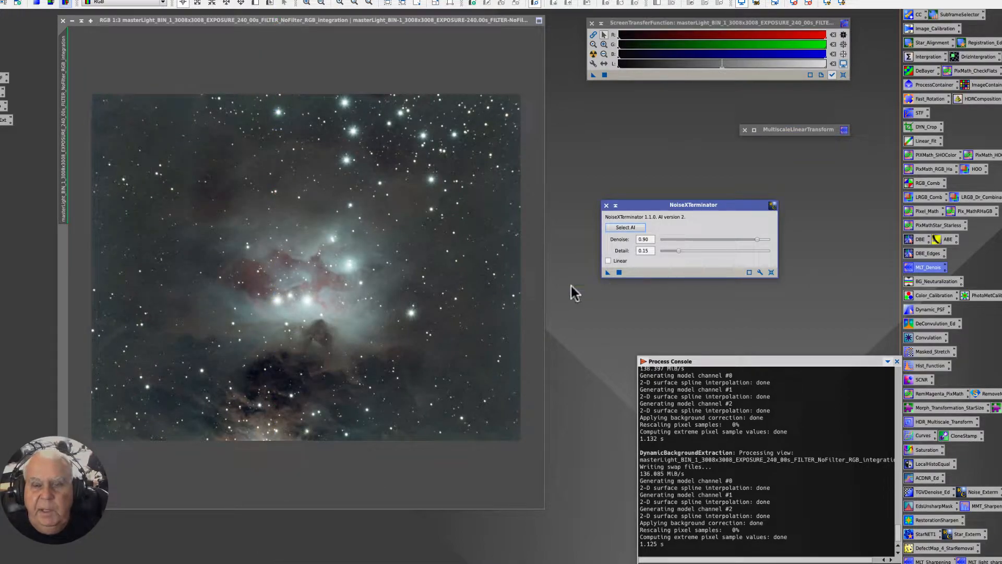
{"action": "left_click_drag", "start_coordinate": [608, 272], "coordinate": [571, 330]}
Rename the NoiseXTerminator process icon as Noixt and close the NoiseXTerminator window.
{"action": "right_click", "coordinate": [571, 332]}
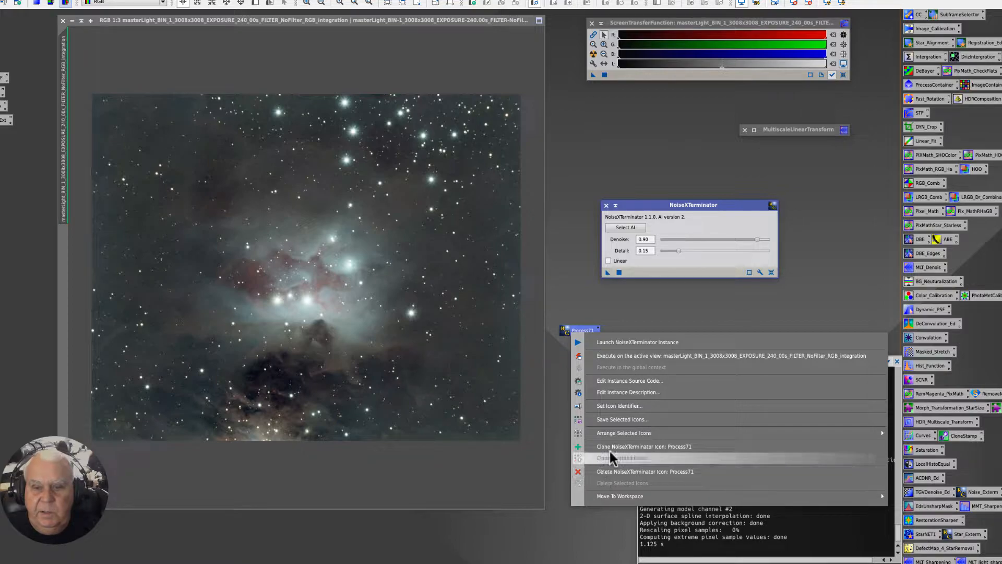
{"action": "left_click", "coordinate": [610, 406]}
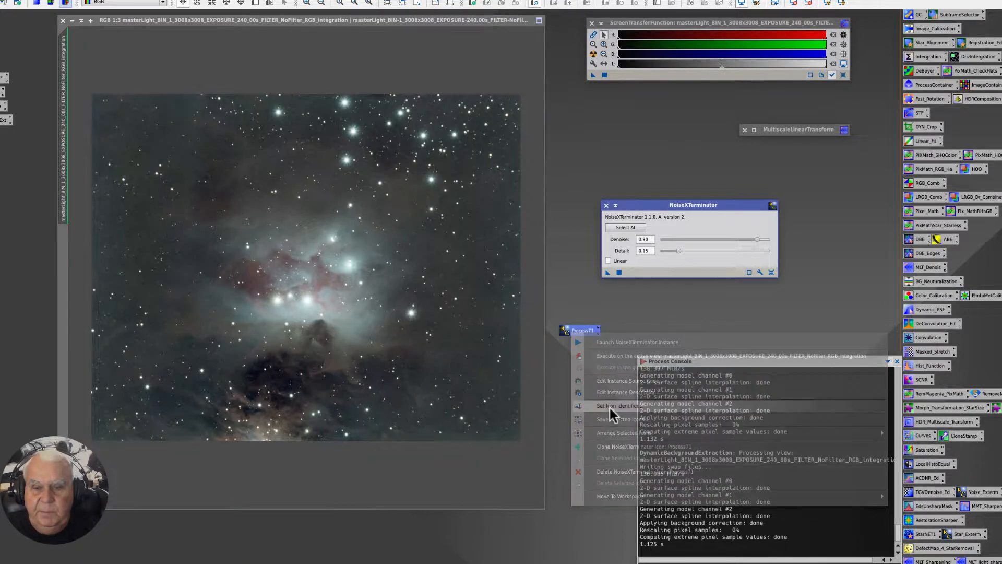
{"action": "type", "text": "Noixt"}
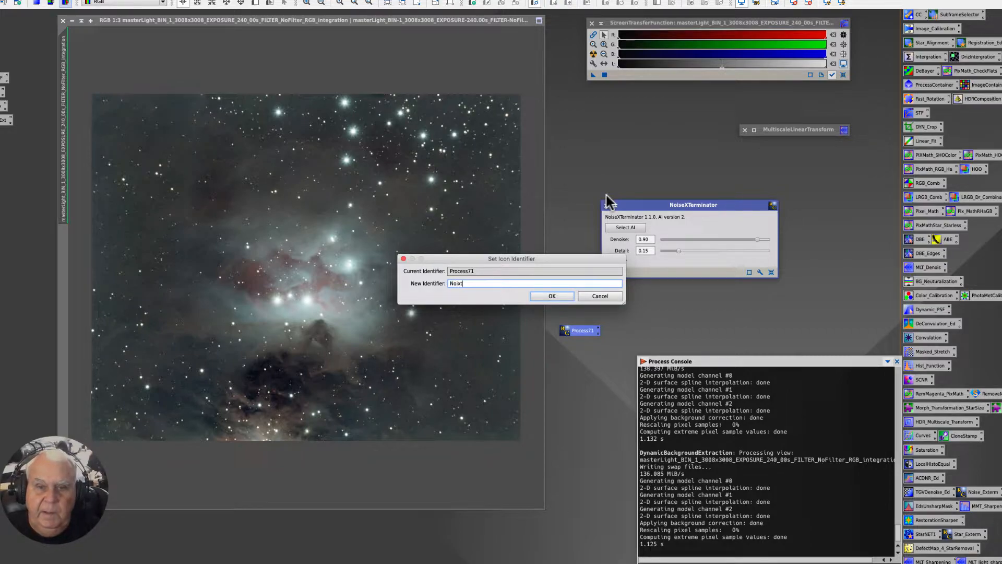
{"action": "key", "text": "Return"}
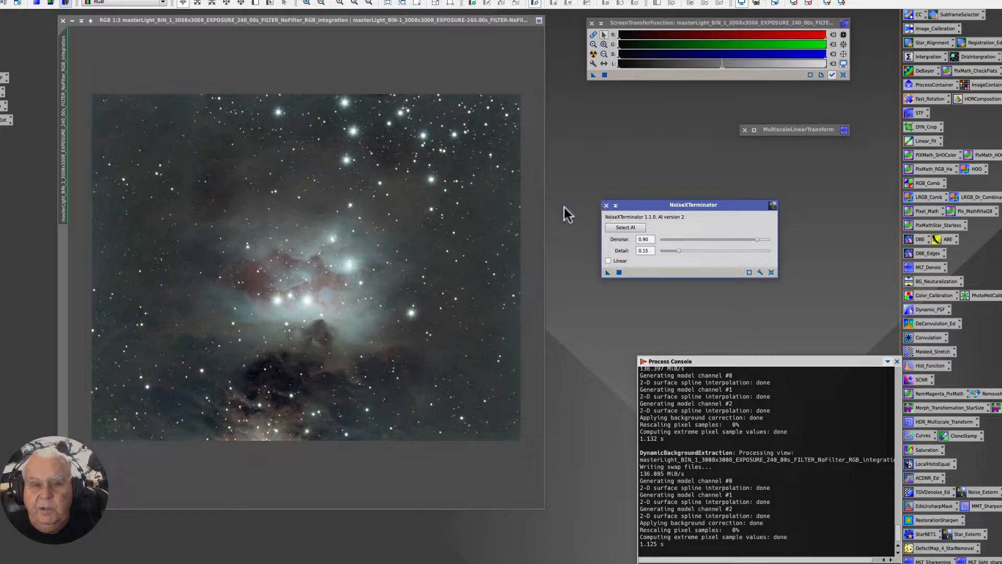
{"action": "left_click", "coordinate": [606, 205]}
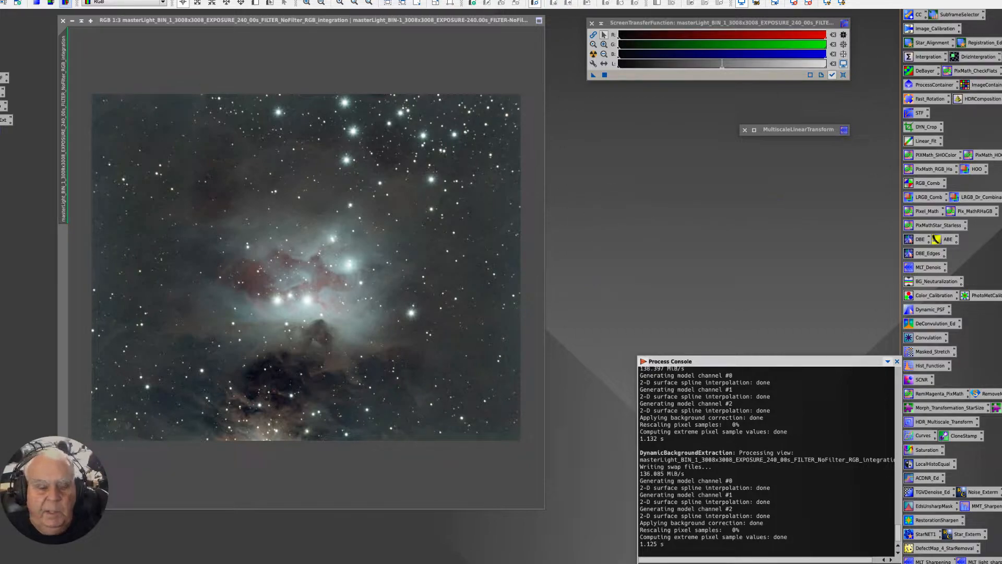
Switch to the web browser and examine the rc-astro.com resources page and the skypixels.at PixInsight script repository instructions and script list.
{"action": "key", "text": "super+Tab"}
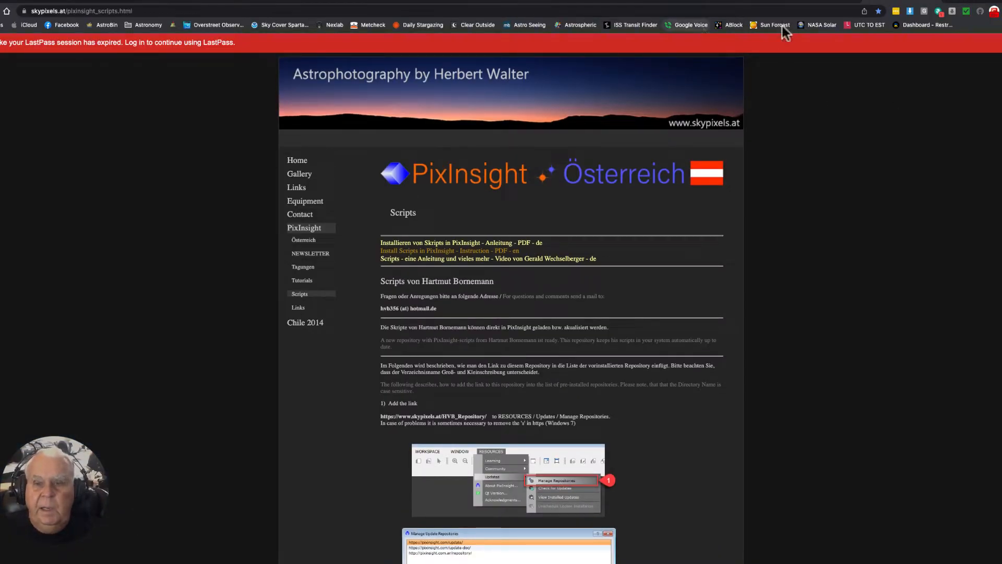
{"action": "left_click", "coordinate": [966, 2]}
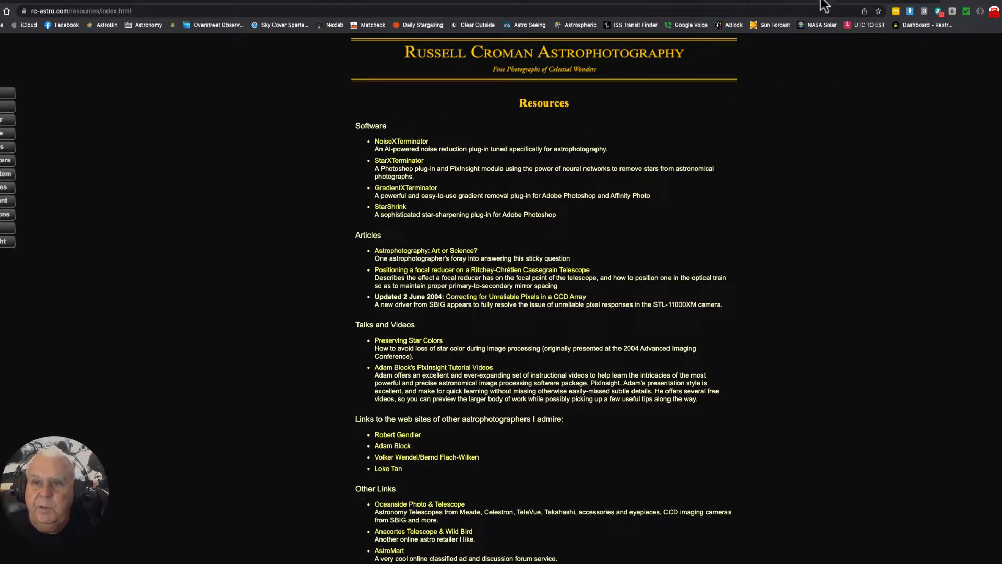
{"action": "left_click", "coordinate": [895, 3]}
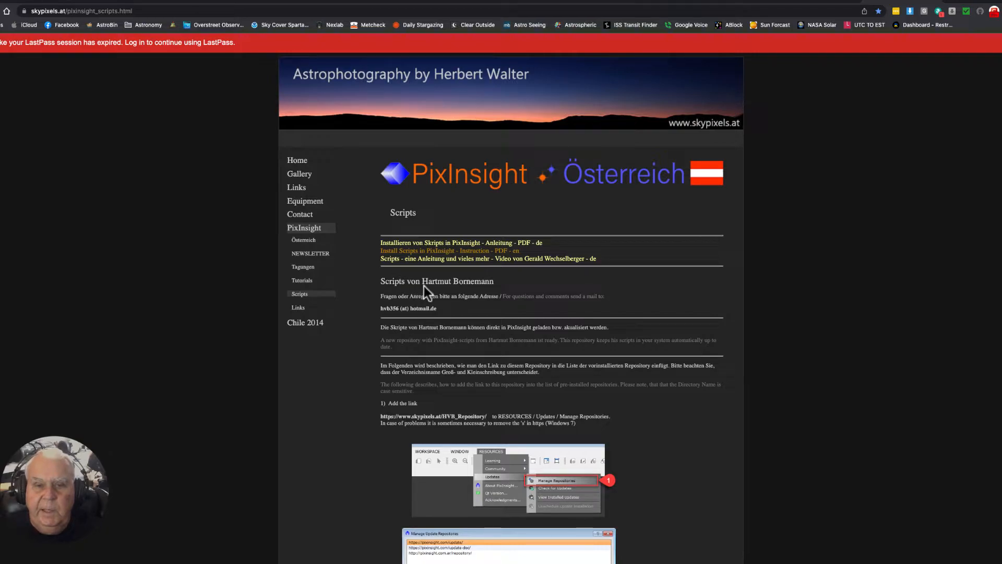
{"action": "scroll", "coordinate": [463, 272], "scroll_direction": "down", "scroll_amount": 15}
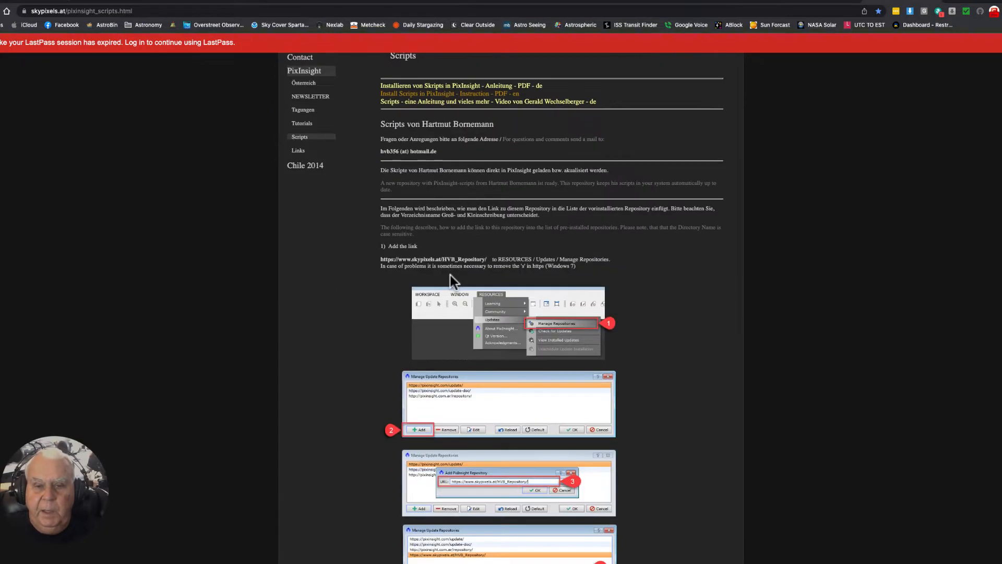
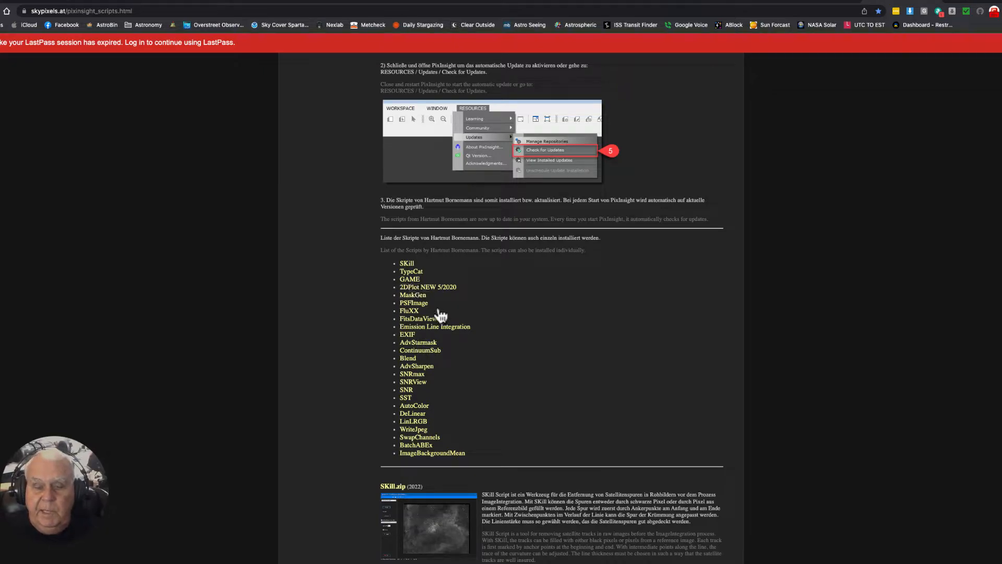
{"action": "scroll", "coordinate": [478, 287], "scroll_direction": "up", "scroll_amount": 10}
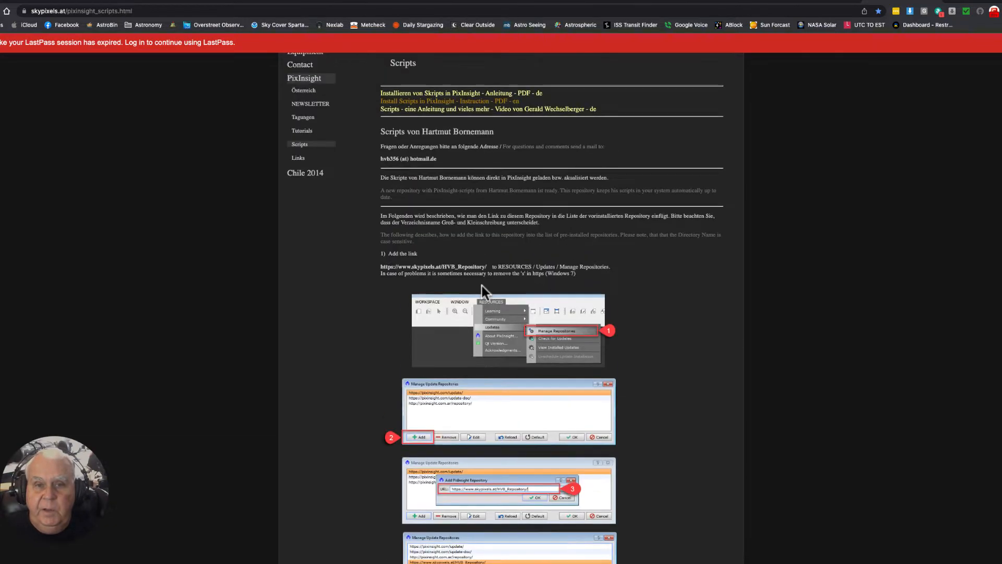
{"action": "scroll", "coordinate": [460, 220], "scroll_direction": "up", "scroll_amount": 5}
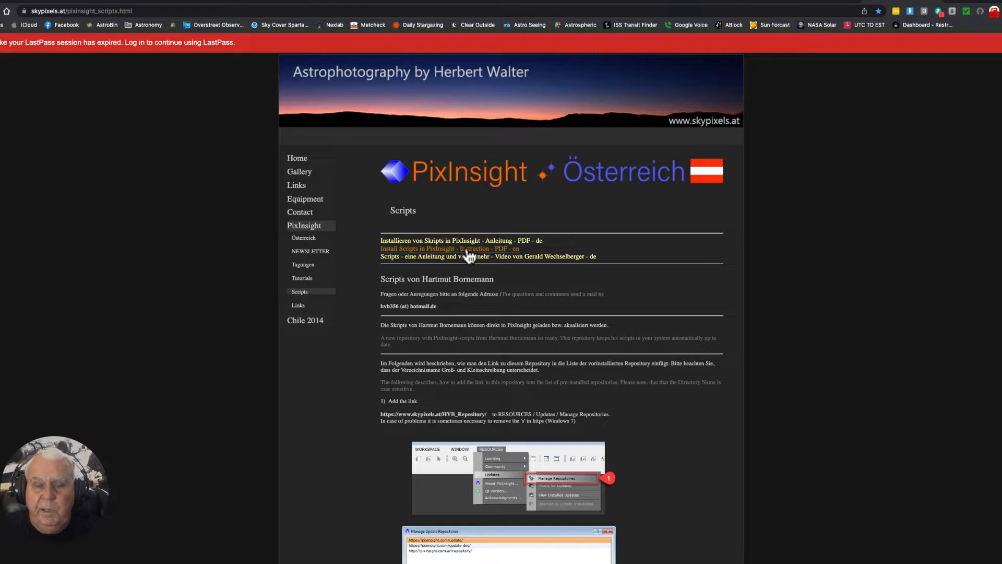
{"action": "scroll", "coordinate": [409, 295], "scroll_direction": "down", "scroll_amount": 9}
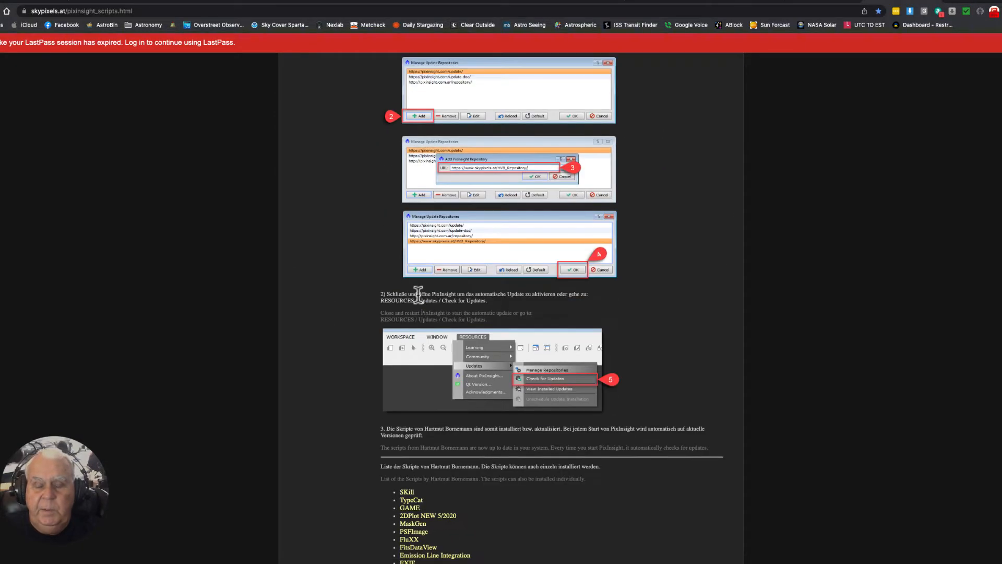
{"action": "scroll", "coordinate": [418, 295], "scroll_direction": "up", "scroll_amount": 3}
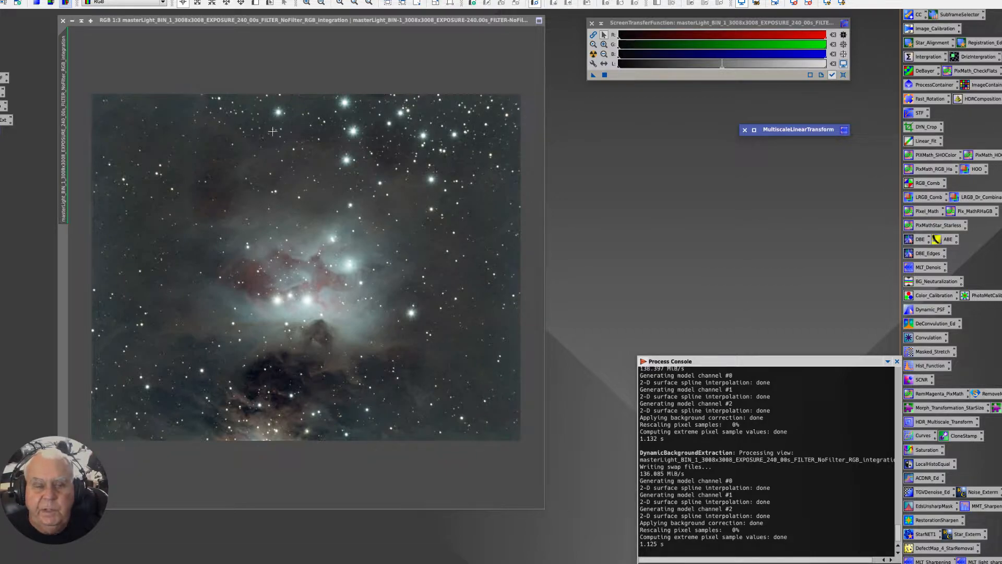
Return to PixInsight, move the nebula image window clear of the workspace edge and duplicate the image.
{"action": "left_click_drag", "start_coordinate": [253, 19], "coordinate": [321, 69]}
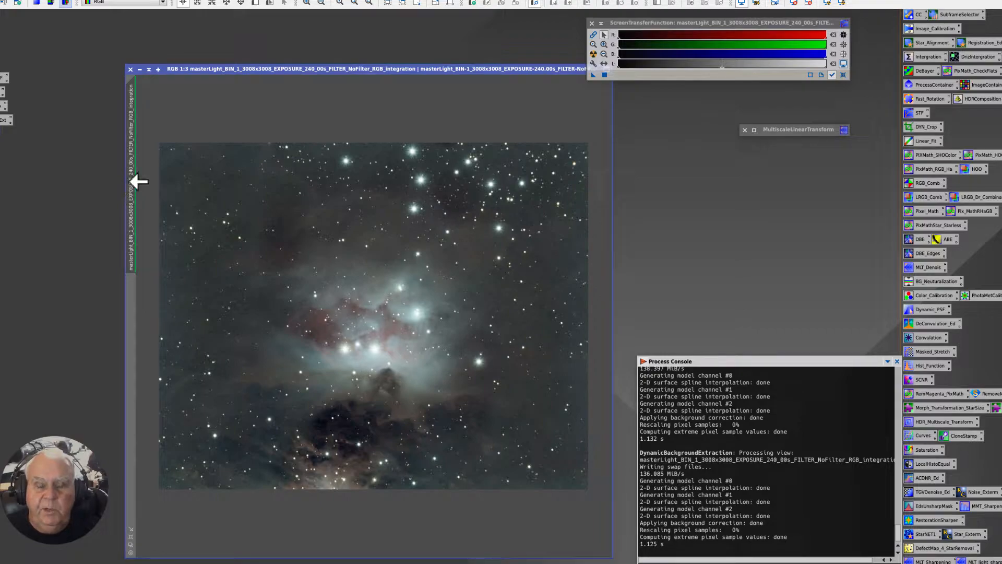
{"action": "mouse_move", "coordinate": [131, 181]}
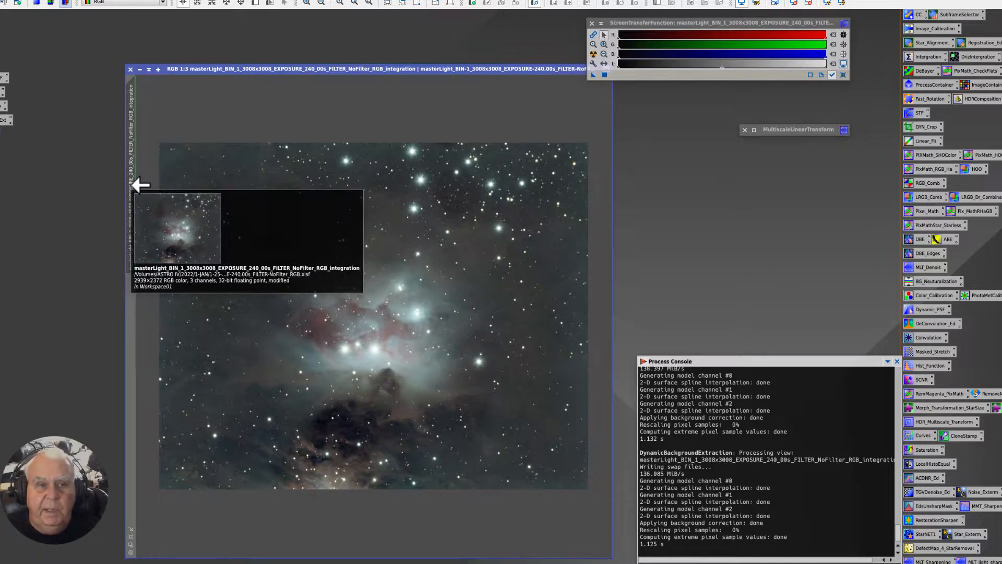
{"action": "mouse_move", "coordinate": [132, 181]}
{"action": "left_mouse_down"}
{"action": "mouse_move", "coordinate": [73, 193]}
{"action": "mouse_move", "coordinate": [128, 184]}
{"action": "left_mouse_up"}
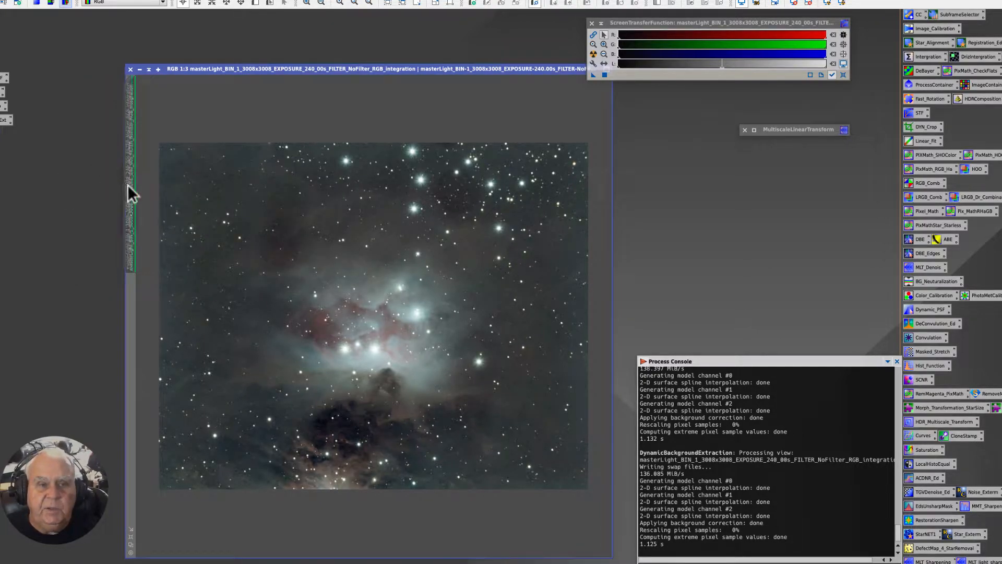
{"action": "right_click", "coordinate": [132, 190]}
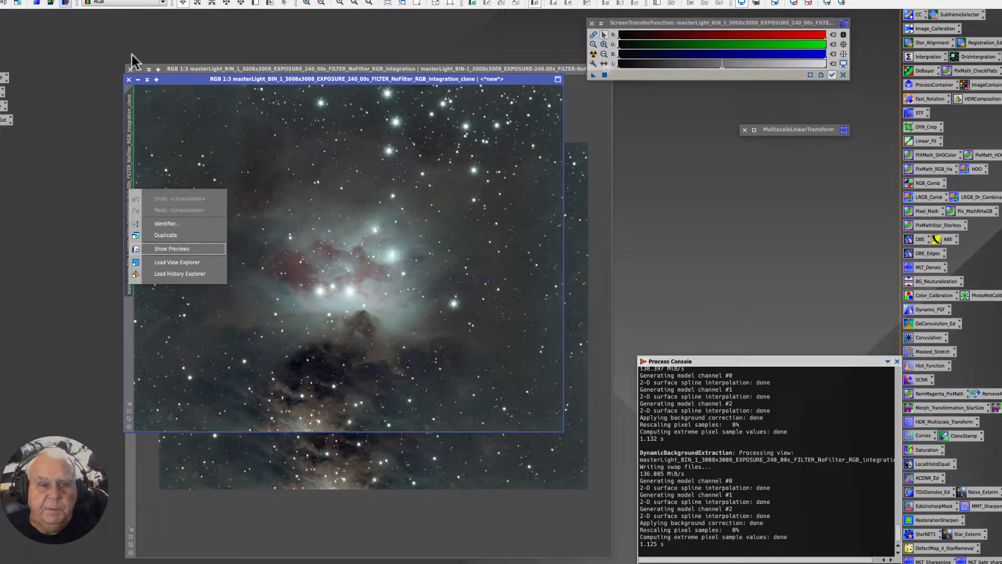
Close the duplicate image and change the original nebula image's identifier to RGB_FR_Crop_DBX.
{"action": "left_click", "coordinate": [128, 77]}
{"action": "left_click", "coordinate": [128, 79]}
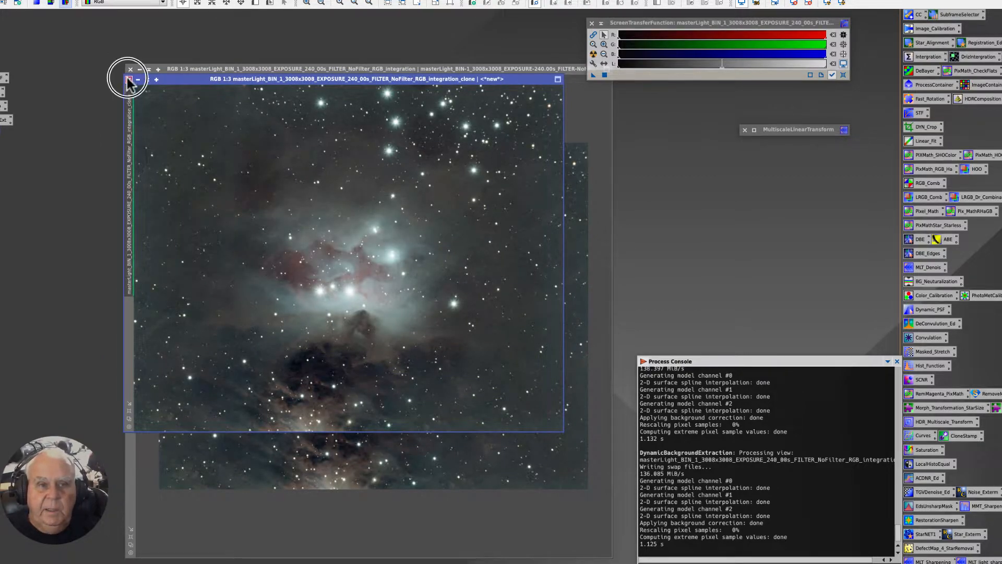
{"action": "right_click", "coordinate": [131, 193]}
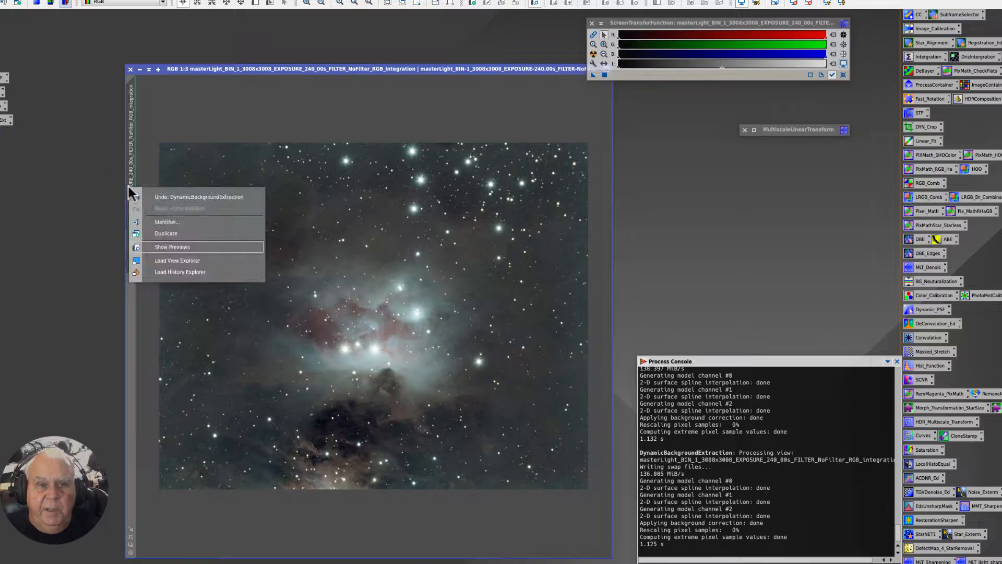
{"action": "left_click", "coordinate": [157, 220]}
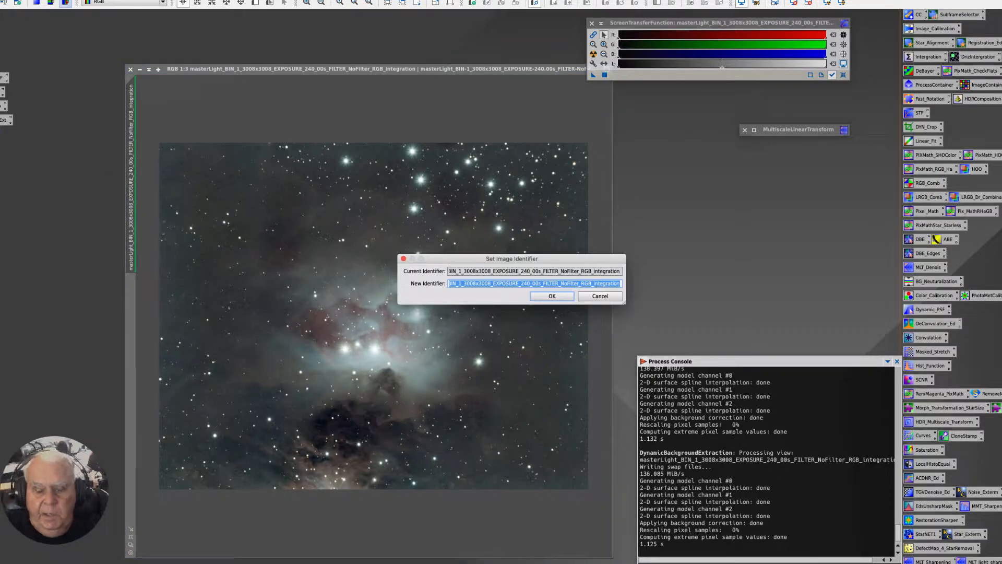
{"action": "type", "text": "RGB_FR_Crop_DBX"}
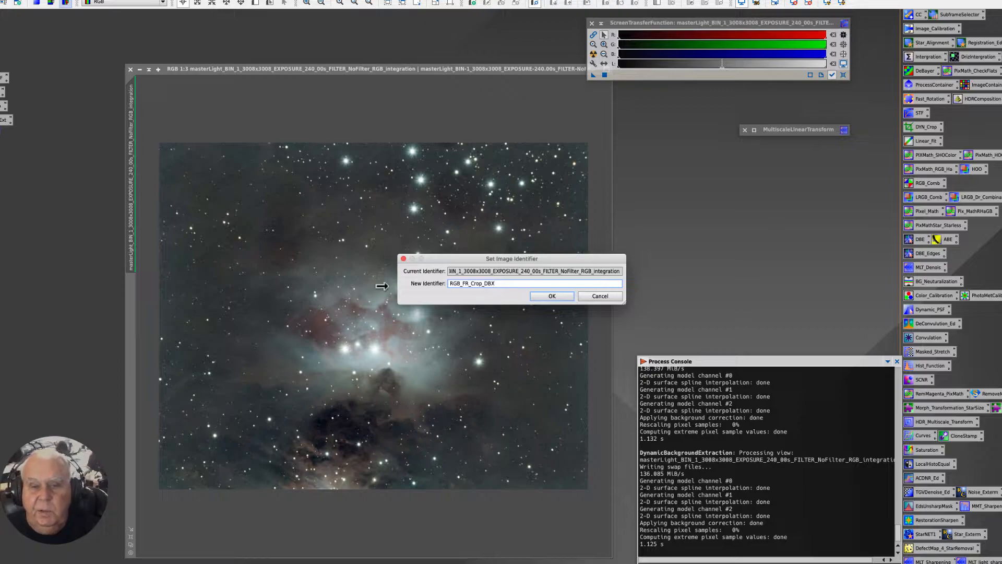
{"action": "left_click", "coordinate": [544, 297]}
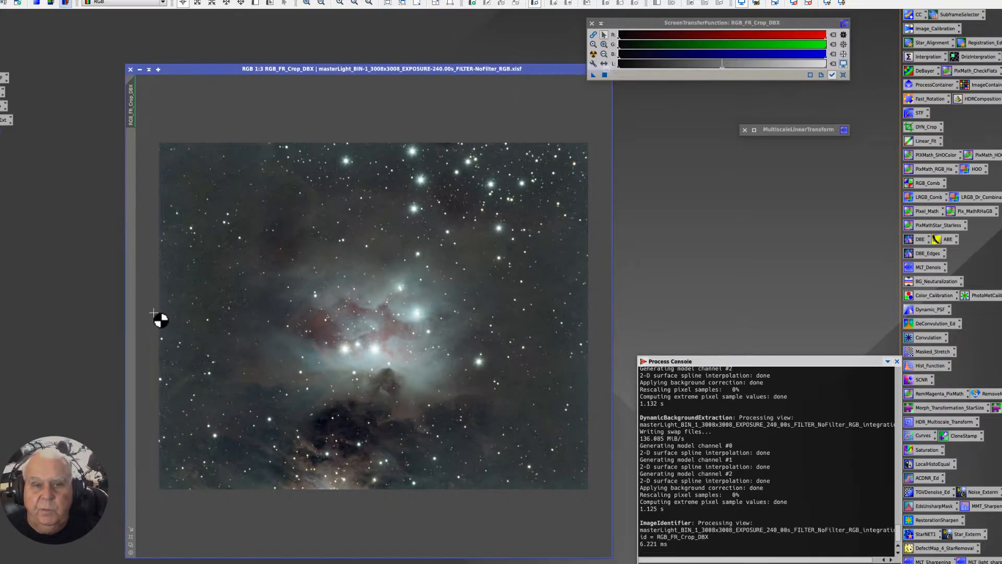
Show the dark upper-left corner of the nebula image at 1:1 and open the BackgroundNeutralization process beside it.
{"action": "scroll", "coordinate": [272, 207], "scroll_direction": "up", "scroll_amount": 2}
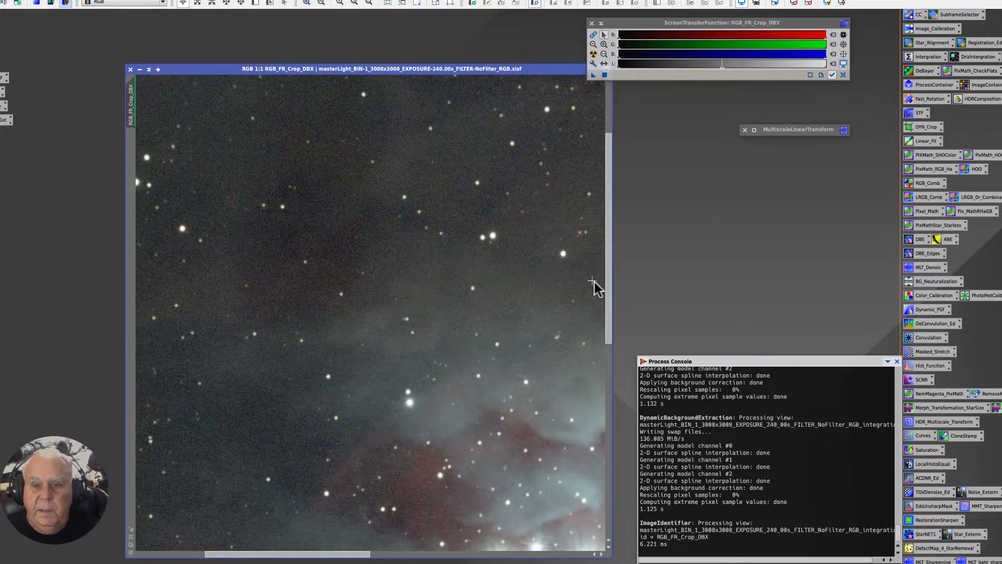
{"action": "left_click_drag", "start_coordinate": [605, 286], "coordinate": [598, 148]}
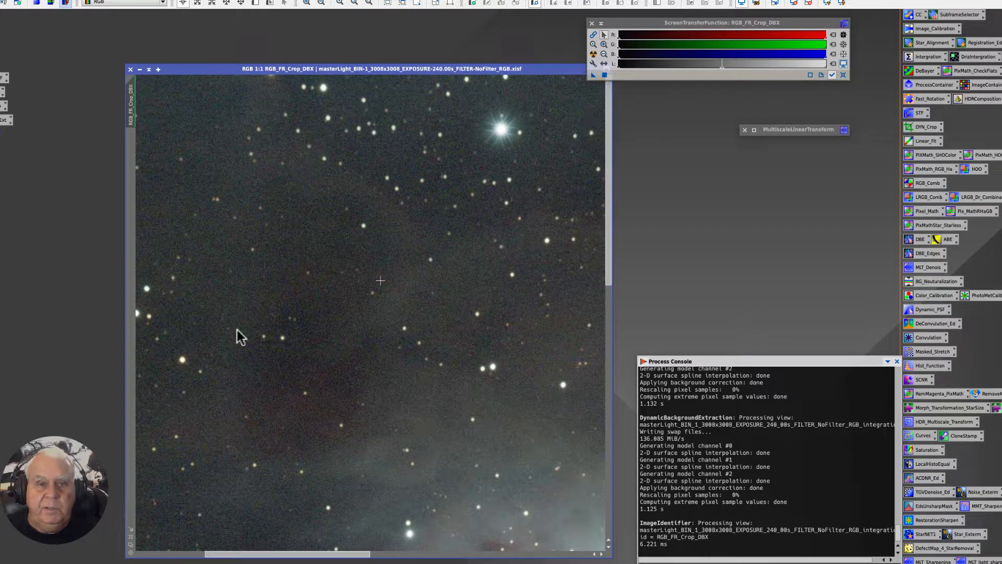
{"action": "left_click_drag", "start_coordinate": [245, 554], "coordinate": [150, 553]}
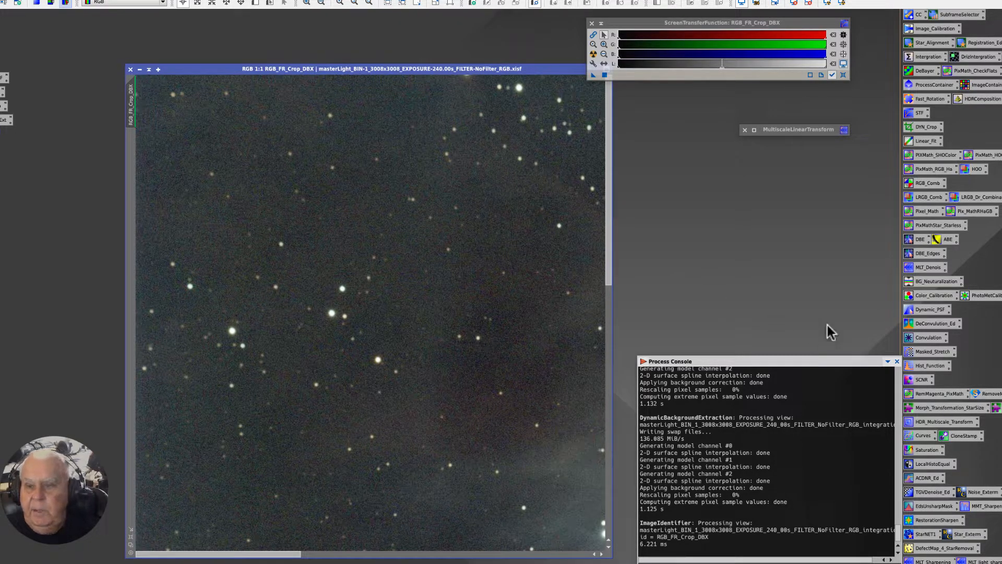
{"action": "double_click", "coordinate": [921, 281]}
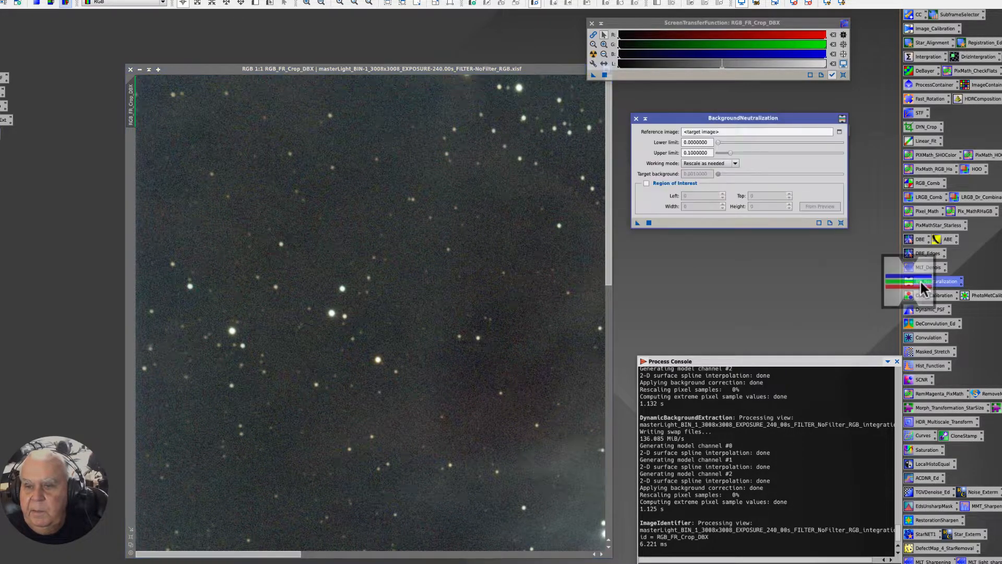
{"action": "left_click_drag", "start_coordinate": [690, 118], "coordinate": [680, 137]}
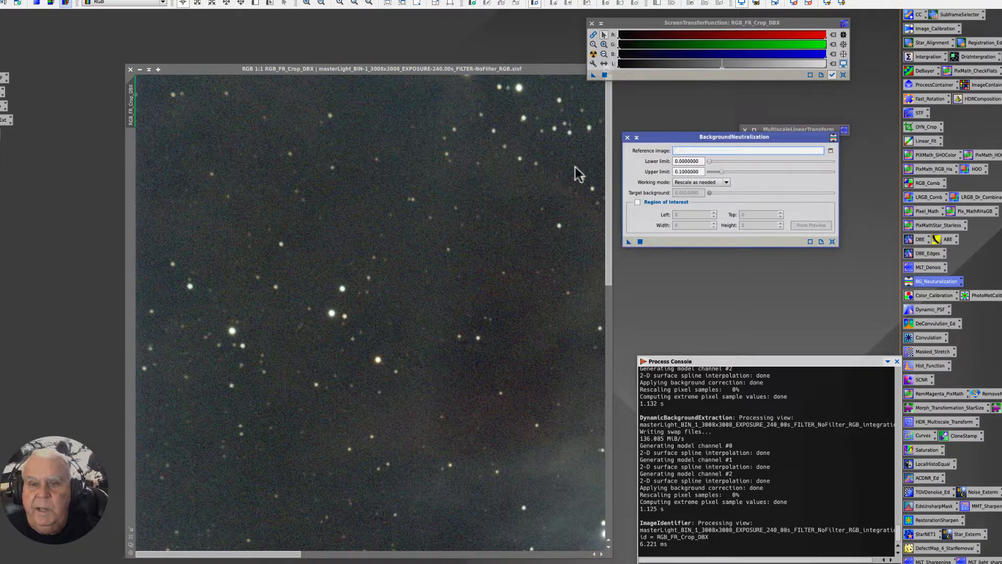
{"action": "left_click", "coordinate": [167, 1]}
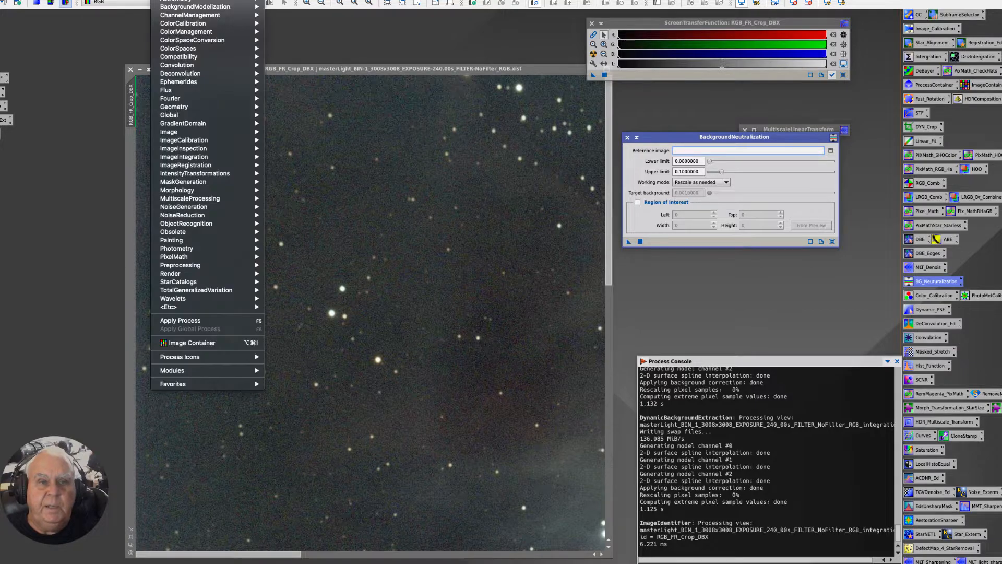
{"action": "mouse_move", "coordinate": [172, 2]}
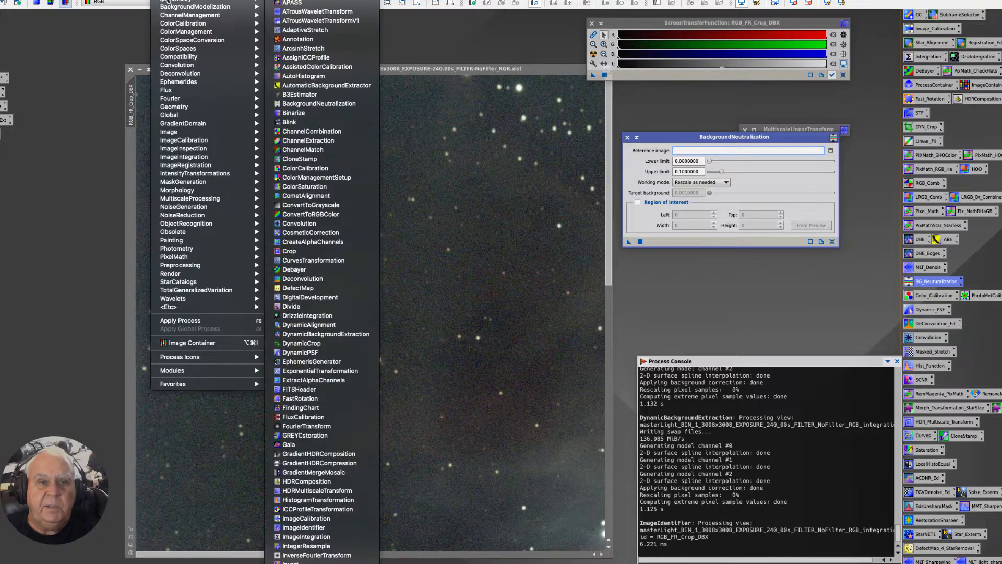
{"action": "left_click", "coordinate": [297, 103]}
{"action": "left_click_drag", "start_coordinate": [655, 137], "coordinate": [664, 157]}
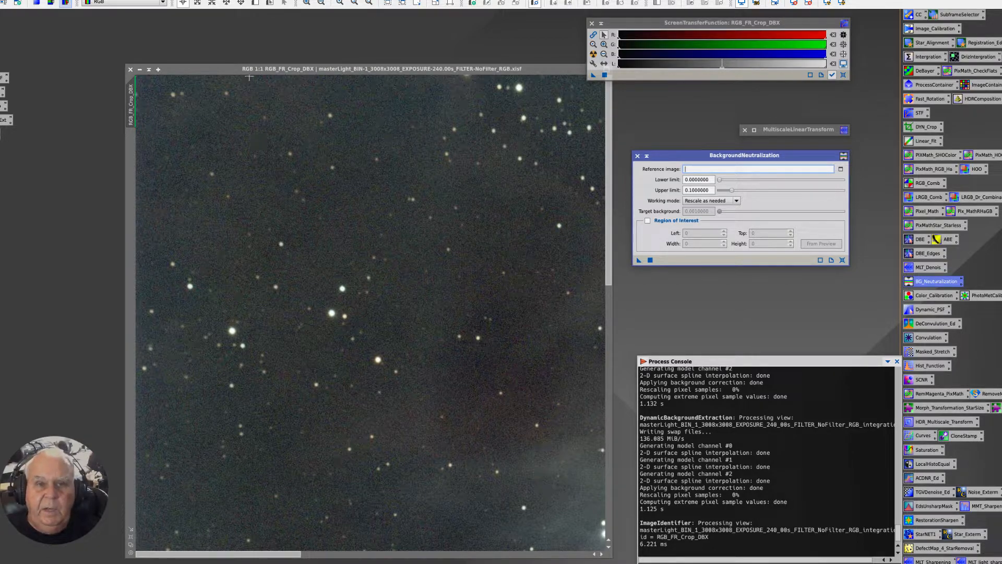
Create a preview over dark sky near the image's upper-left corner and apply BackgroundNeutralization with the target image as reference.
{"action": "left_click_drag", "start_coordinate": [218, 70], "coordinate": [210, 67]}
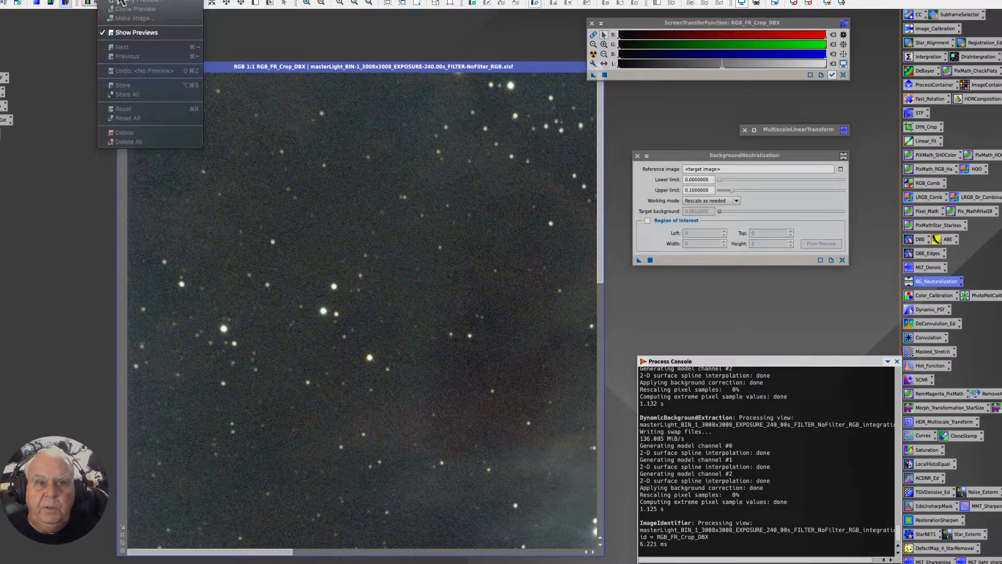
{"action": "left_click", "coordinate": [254, 40]}
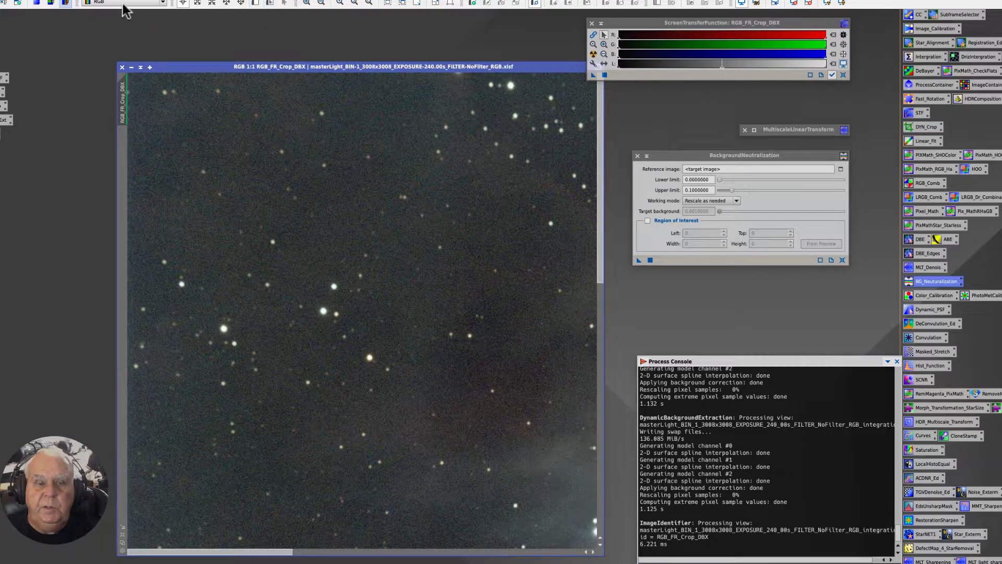
{"action": "left_click", "coordinate": [255, 4]}
{"action": "left_click_drag", "start_coordinate": [138, 111], "coordinate": [201, 134]}
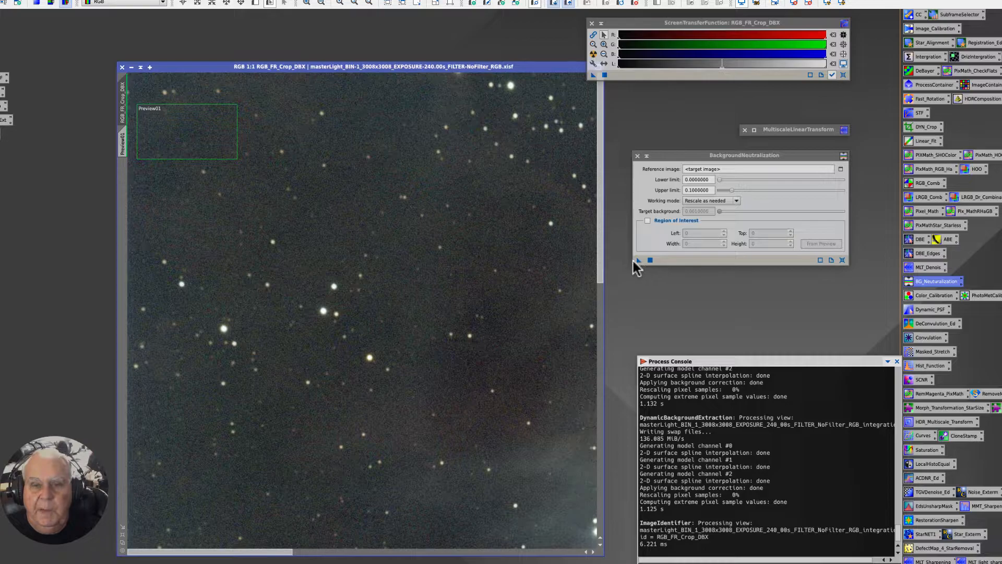
{"action": "left_click_drag", "start_coordinate": [639, 260], "coordinate": [384, 216]}
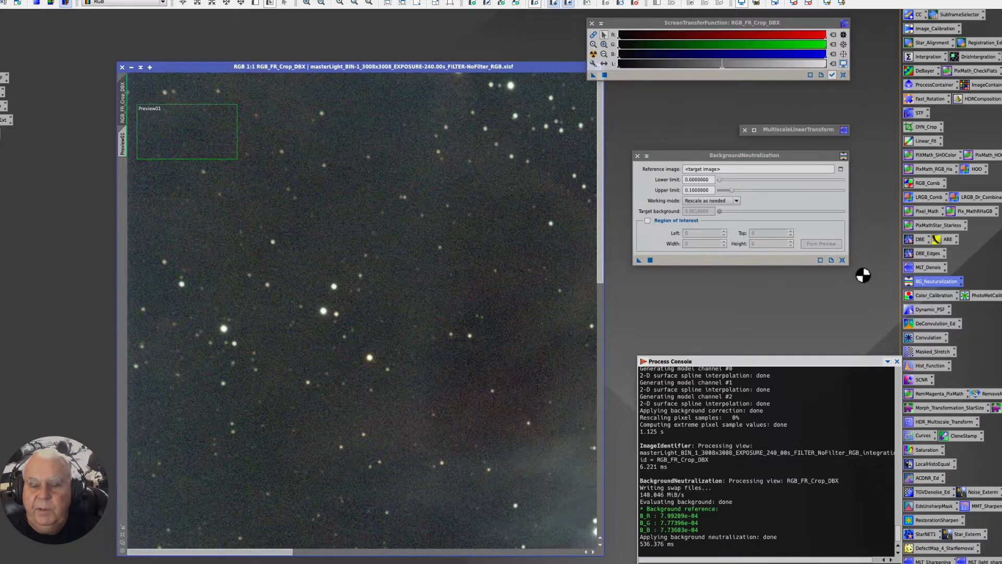
Set RGB_FR_Crop_DBX->Preview01 as the BackgroundNeutralization reference image, apply the process to the nebula image again and close its window.
{"action": "left_click", "coordinate": [840, 168]}
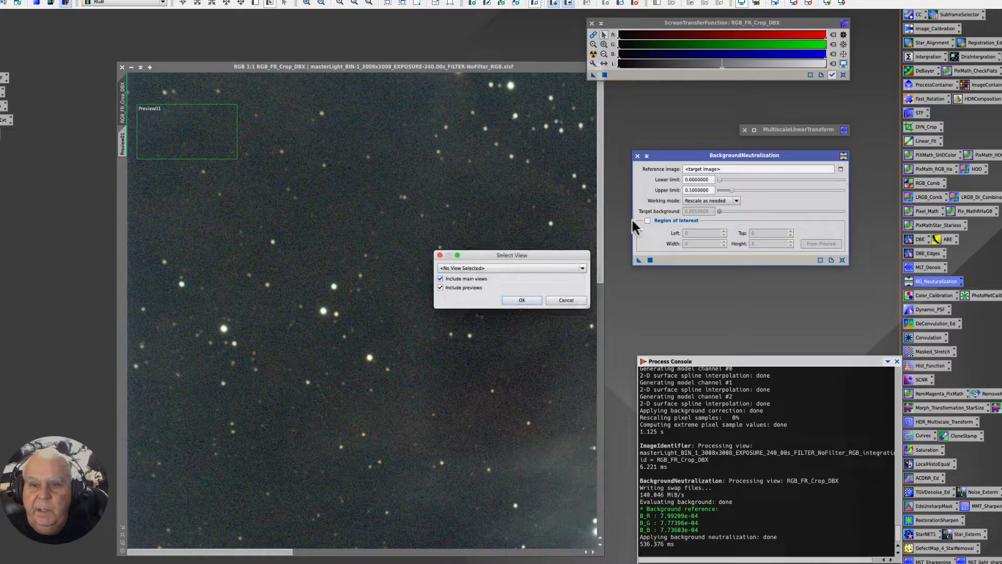
{"action": "left_click", "coordinate": [566, 300]}
{"action": "left_click", "coordinate": [840, 167]}
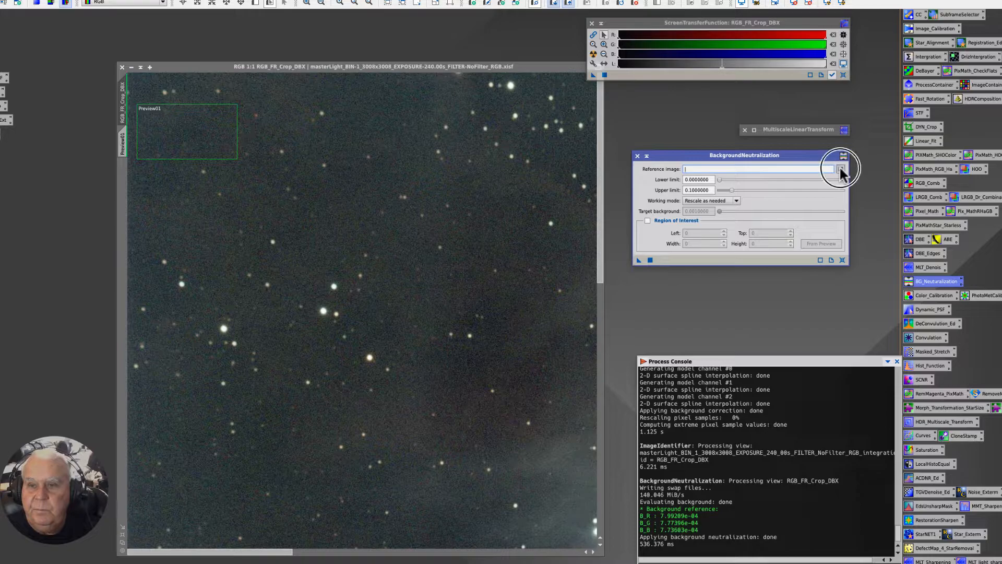
{"action": "left_click", "coordinate": [582, 267]}
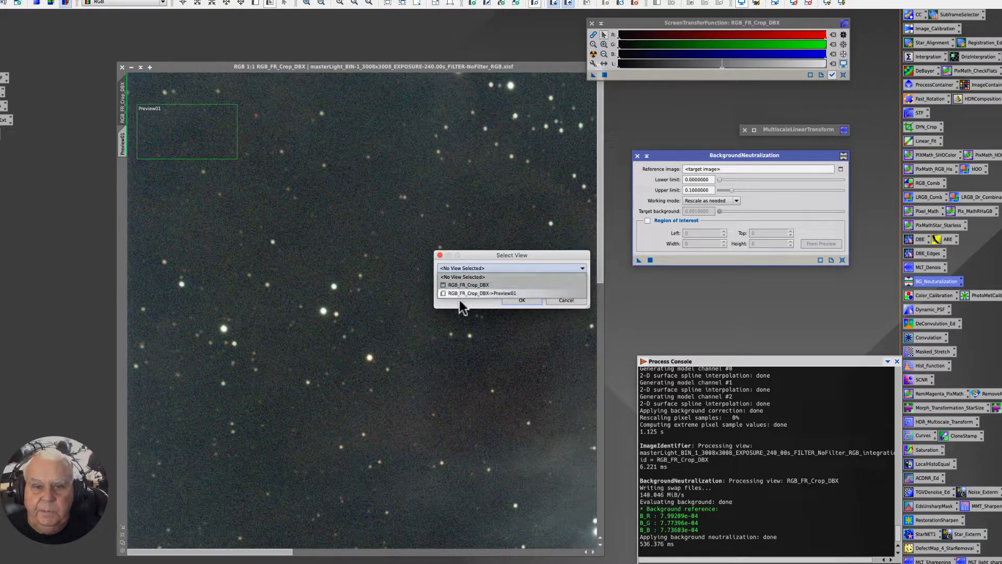
{"action": "left_click", "coordinate": [484, 291]}
{"action": "left_click", "coordinate": [521, 301]}
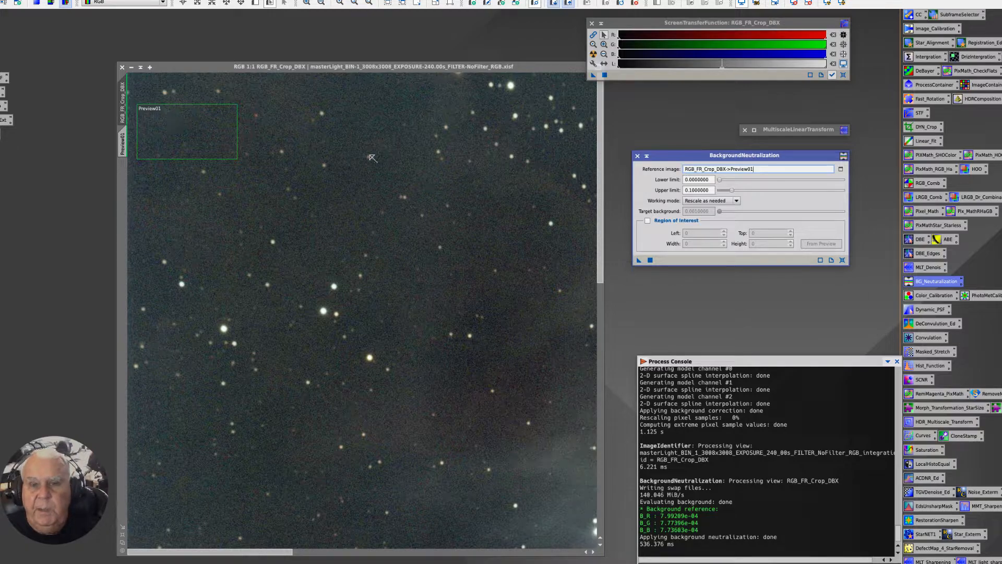
{"action": "left_click_drag", "start_coordinate": [639, 260], "coordinate": [302, 225]}
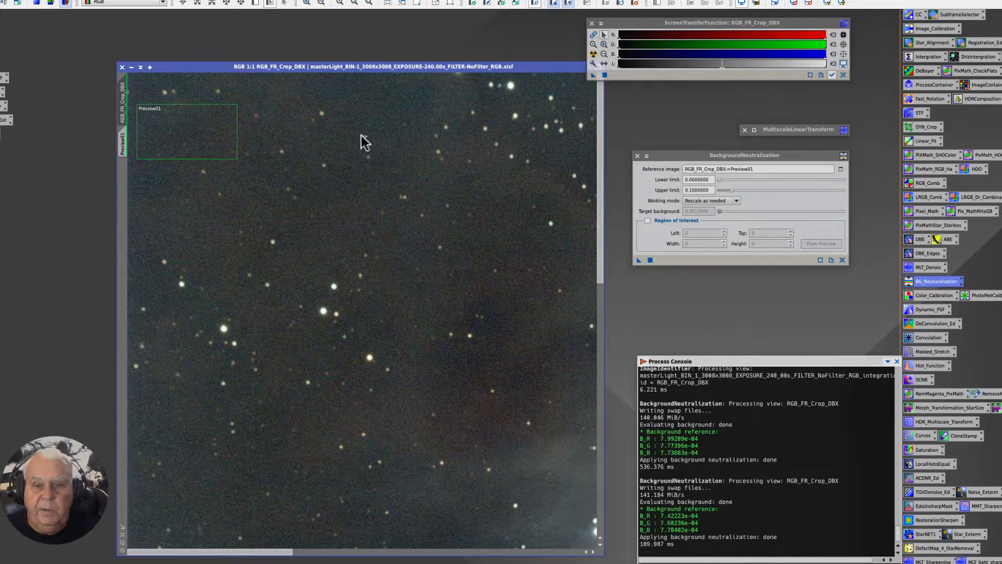
{"action": "left_click", "coordinate": [638, 156]}
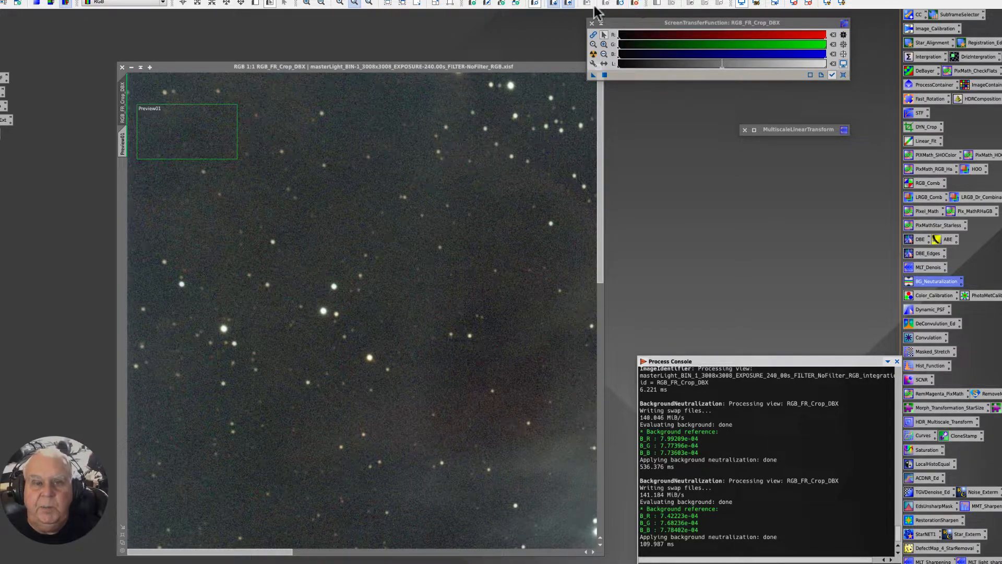
Delete all previews from the nebula image and reapply the automatic screen stretch to the whole image.
{"action": "left_click", "coordinate": [96, 1]}
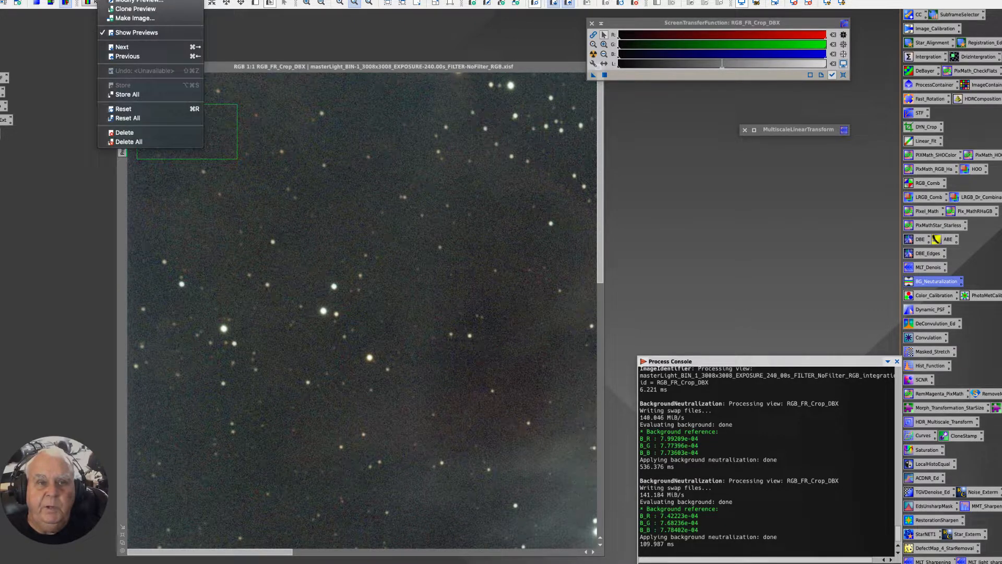
{"action": "left_click", "coordinate": [121, 141]}
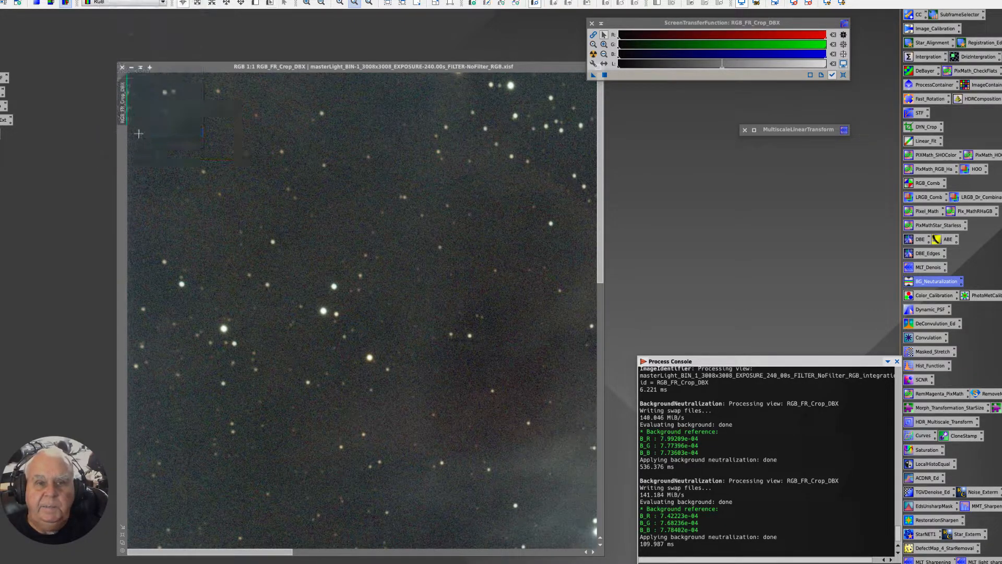
{"action": "left_click_drag", "start_coordinate": [215, 63], "coordinate": [193, 36]}
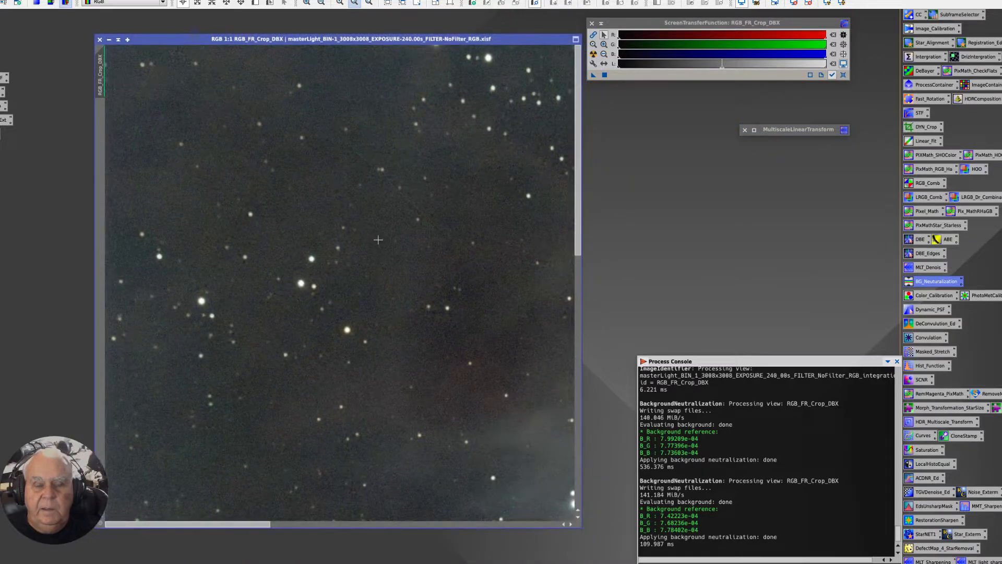
{"action": "scroll", "coordinate": [365, 240], "scroll_direction": "down", "scroll_amount": 2}
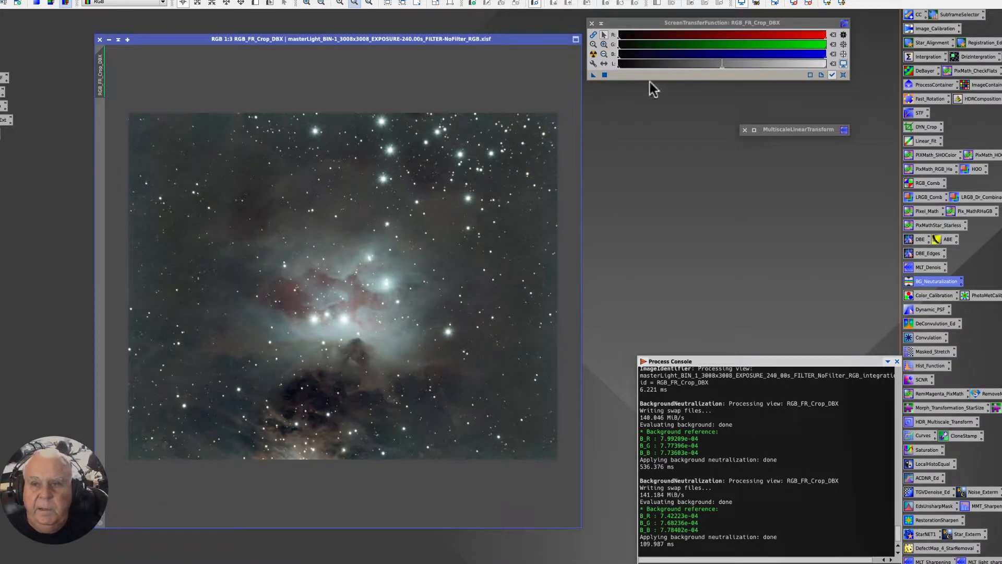
{"action": "left_click", "coordinate": [594, 54]}
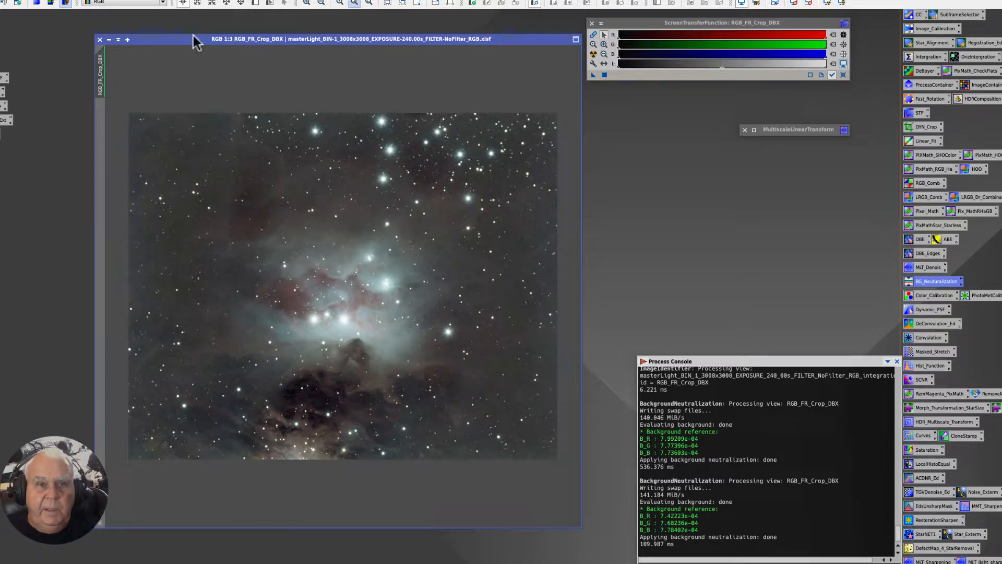
{"action": "left_click_drag", "start_coordinate": [193, 41], "coordinate": [183, 28]}
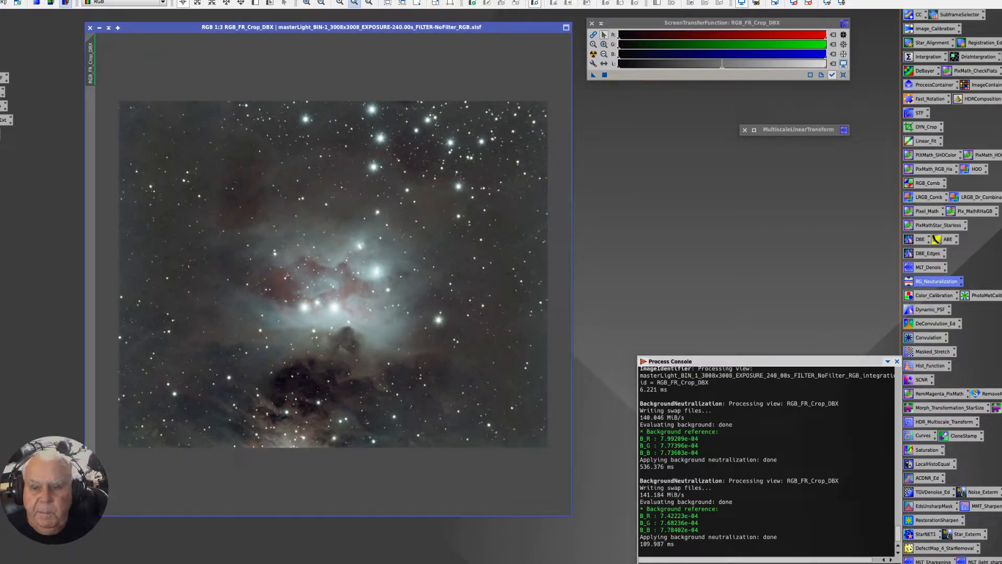
Open the NoiseXTerminator process beside the image, and reset and reapply the automatic screen stretch to compare the unstretched linear data.
{"action": "double_click", "coordinate": [983, 492]}
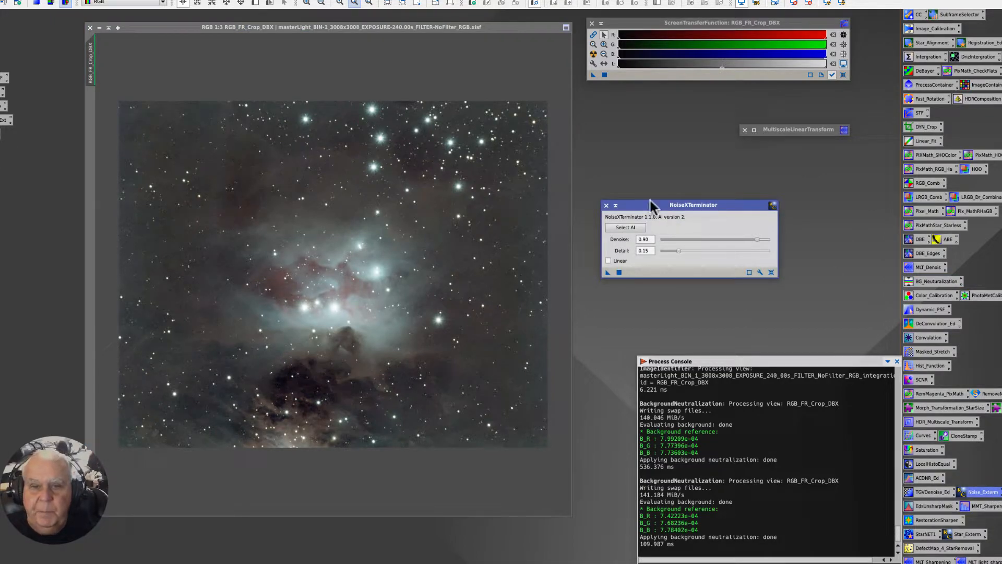
{"action": "left_click_drag", "start_coordinate": [643, 203], "coordinate": [620, 127]}
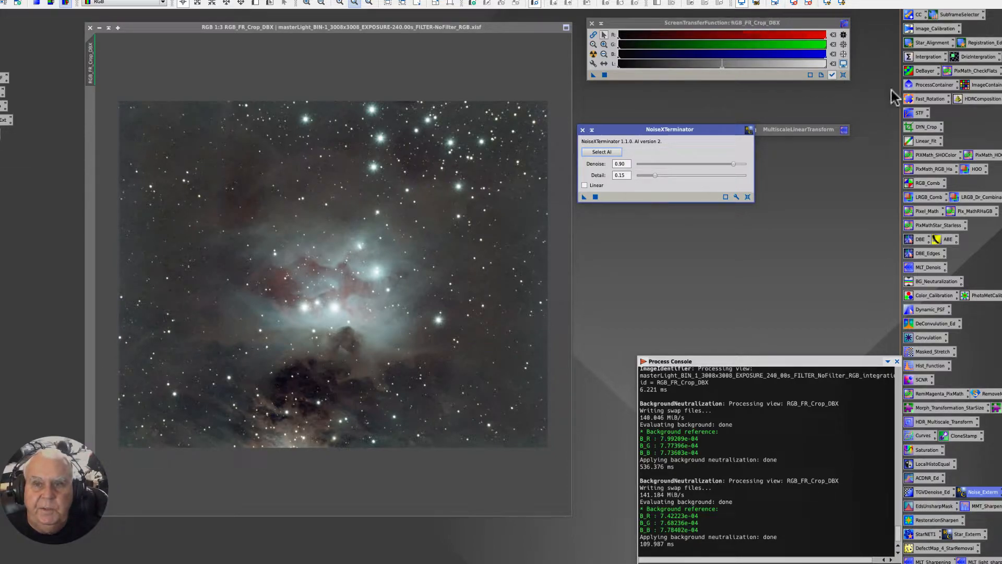
{"action": "left_click", "coordinate": [844, 74]}
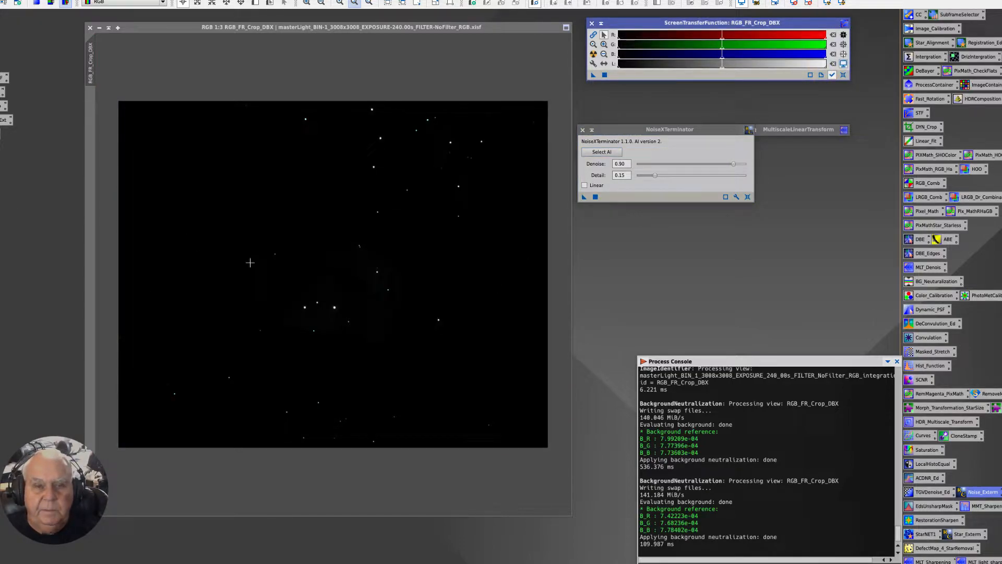
{"action": "left_click", "coordinate": [594, 54]}
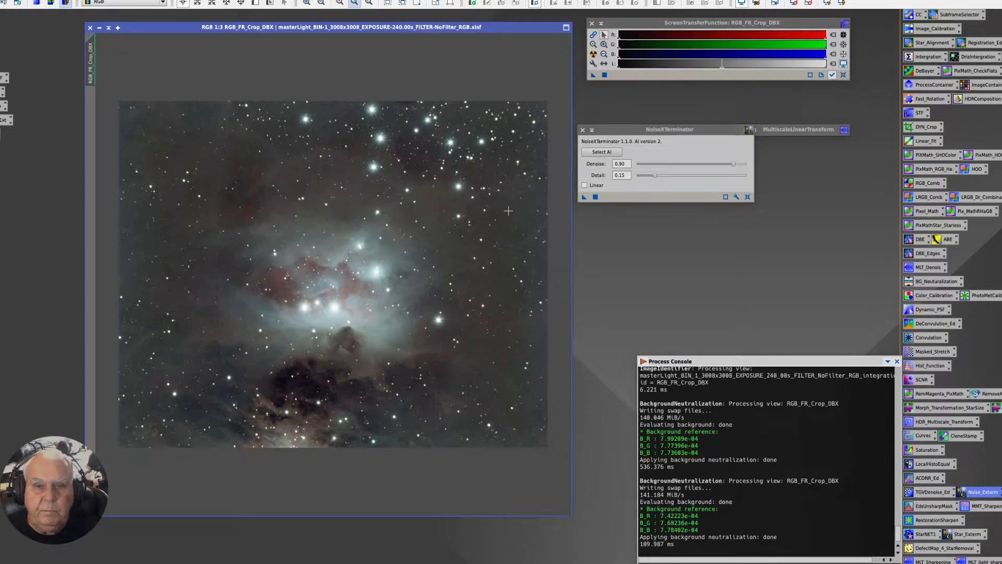
Enable the Linear option in NoiseXTerminator.
{"action": "left_click_drag", "start_coordinate": [618, 131], "coordinate": [620, 136]}
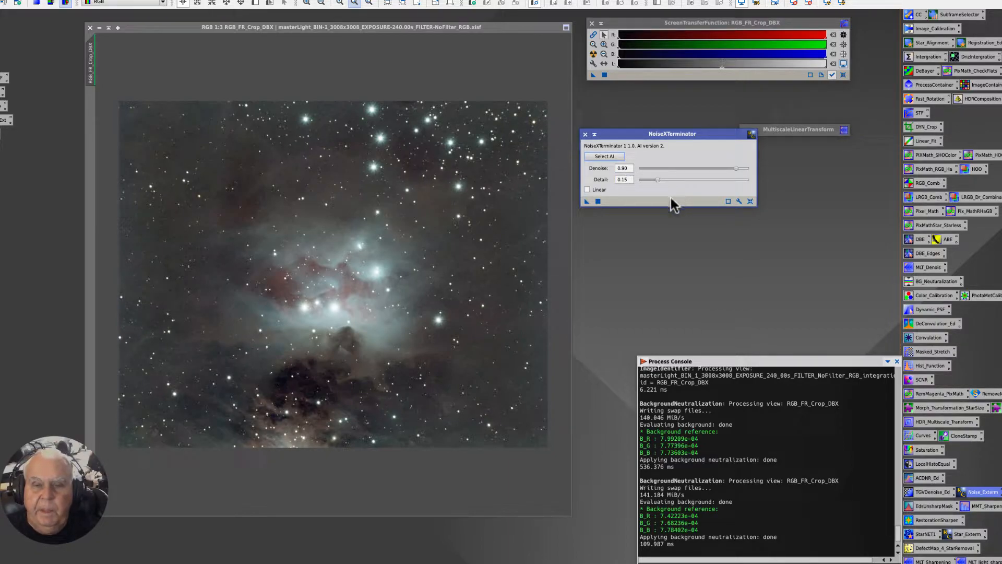
{"action": "left_click", "coordinate": [587, 190]}
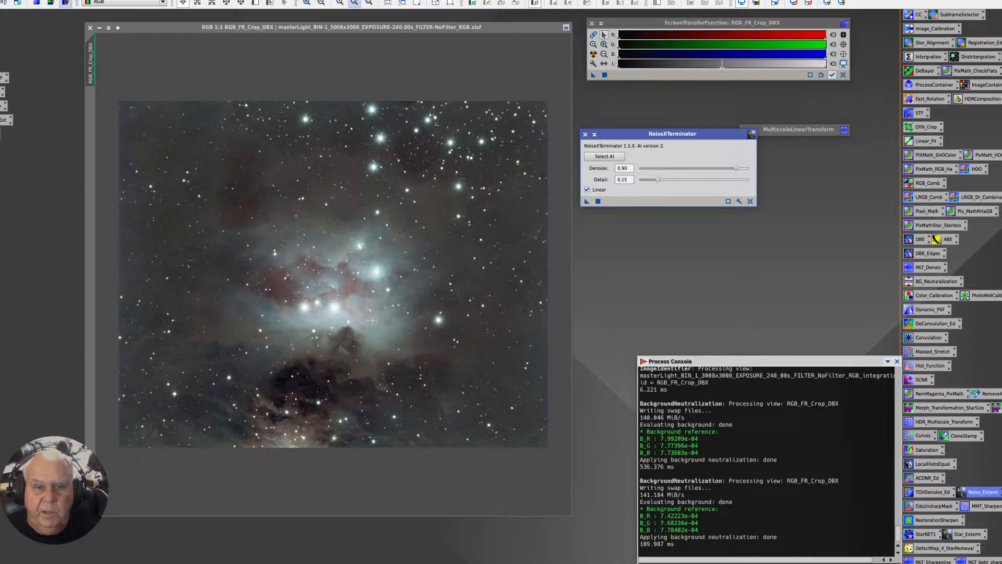
Apply NoiseXTerminator to the nebula image with Denoise 0.90, Detail 0.15 and the Linear option enabled.
{"action": "left_click", "coordinate": [608, 157]}
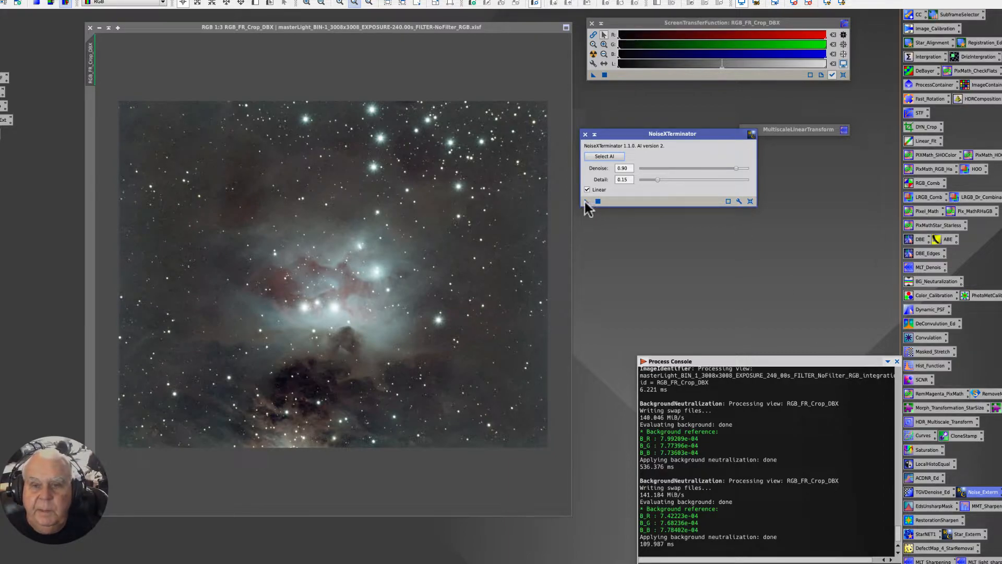
{"action": "left_click_drag", "start_coordinate": [587, 202], "coordinate": [335, 233]}
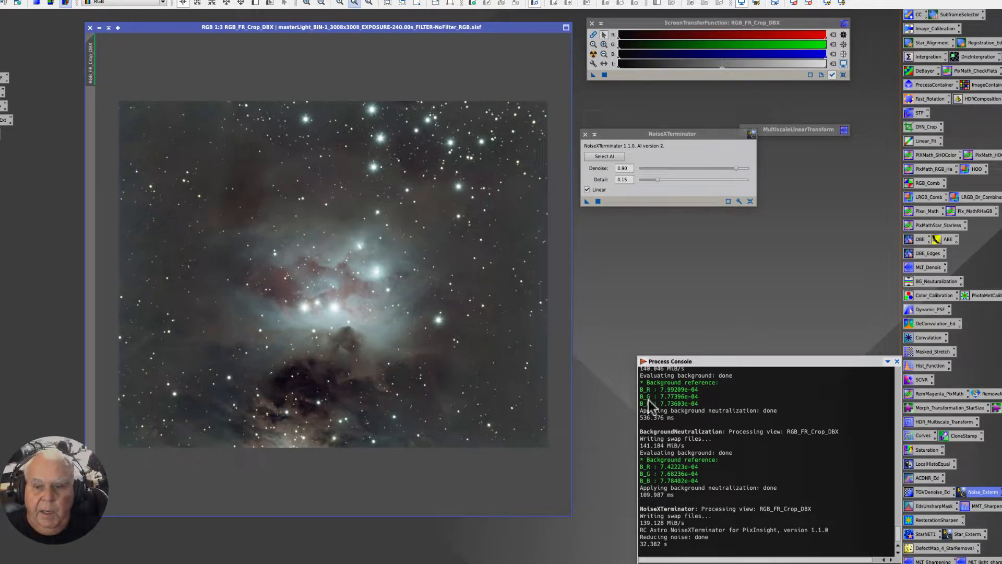
{"action": "left_click_drag", "start_coordinate": [174, 27], "coordinate": [165, 26]}
Examine the background, nebula and stars of the denoised image at several magnifications to judge the noise reduction.
{"action": "scroll", "coordinate": [244, 202], "scroll_direction": "up", "scroll_amount": 3}
{"action": "scroll", "coordinate": [244, 201], "scroll_direction": "down", "scroll_amount": 1}
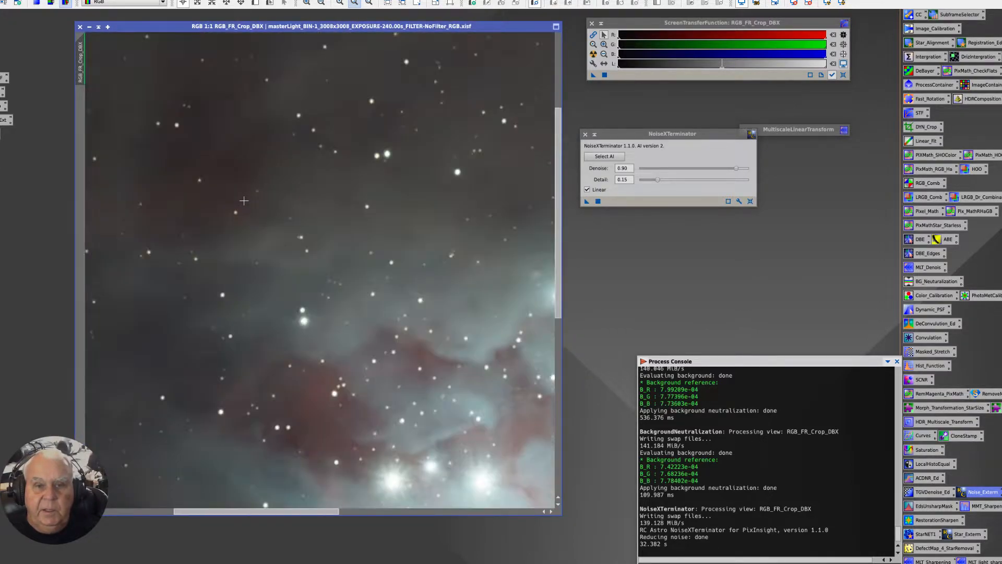
{"action": "scroll", "coordinate": [246, 200], "scroll_direction": "up", "scroll_amount": 1}
{"action": "scroll", "coordinate": [246, 200], "scroll_direction": "down", "scroll_amount": 1}
{"action": "scroll", "coordinate": [410, 266], "scroll_direction": "down", "scroll_amount": 1}
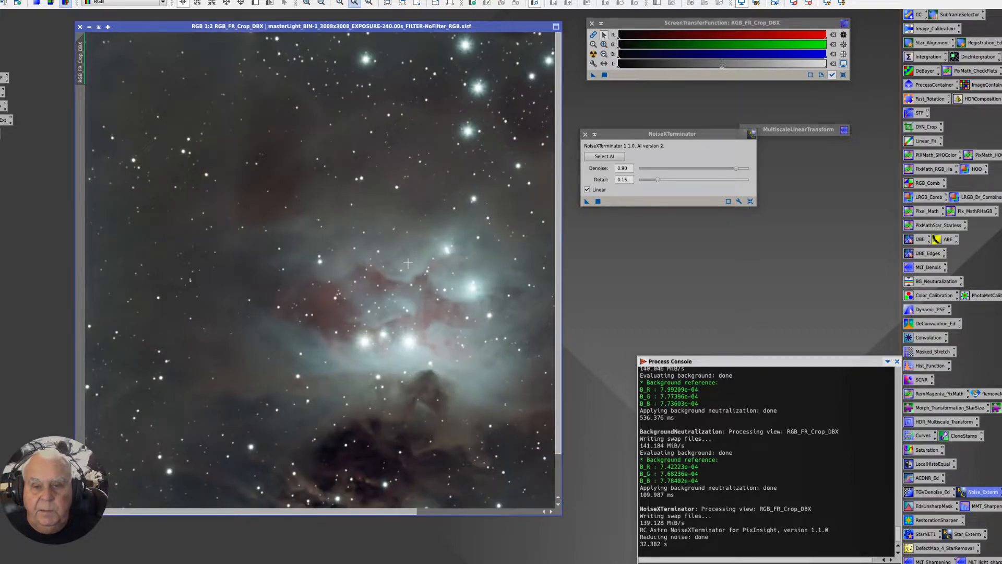
{"action": "left_click_drag", "start_coordinate": [320, 511], "coordinate": [454, 493]}
{"action": "scroll", "coordinate": [457, 349], "scroll_direction": "up", "scroll_amount": 2}
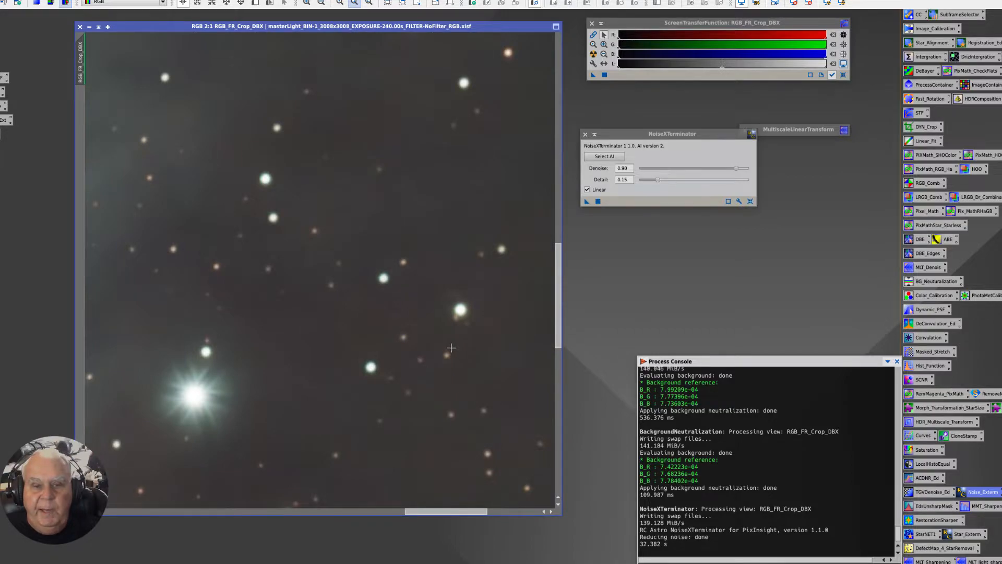
{"action": "scroll", "coordinate": [452, 347], "scroll_direction": "down", "scroll_amount": 2}
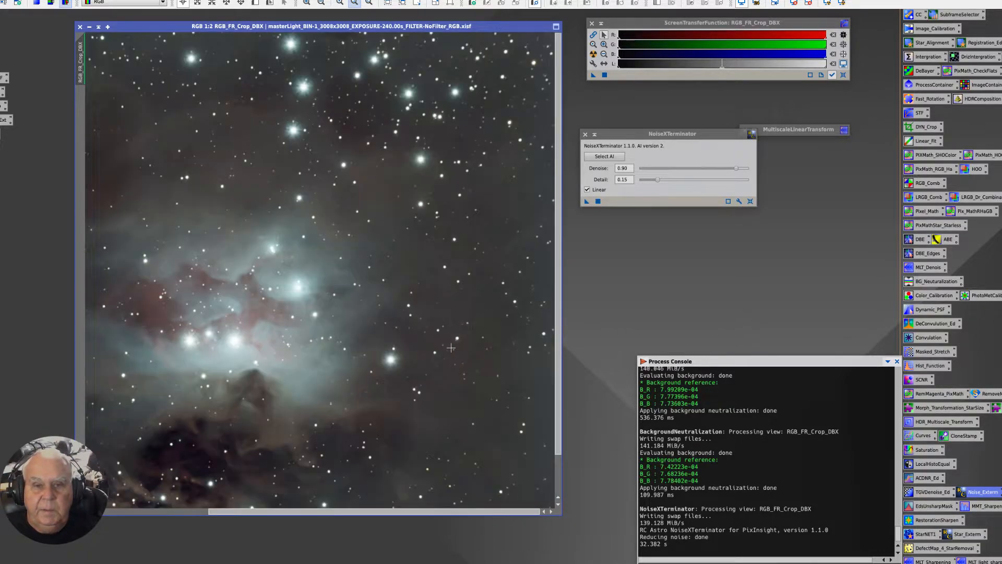
{"action": "scroll", "coordinate": [451, 348], "scroll_direction": "down", "scroll_amount": 1}
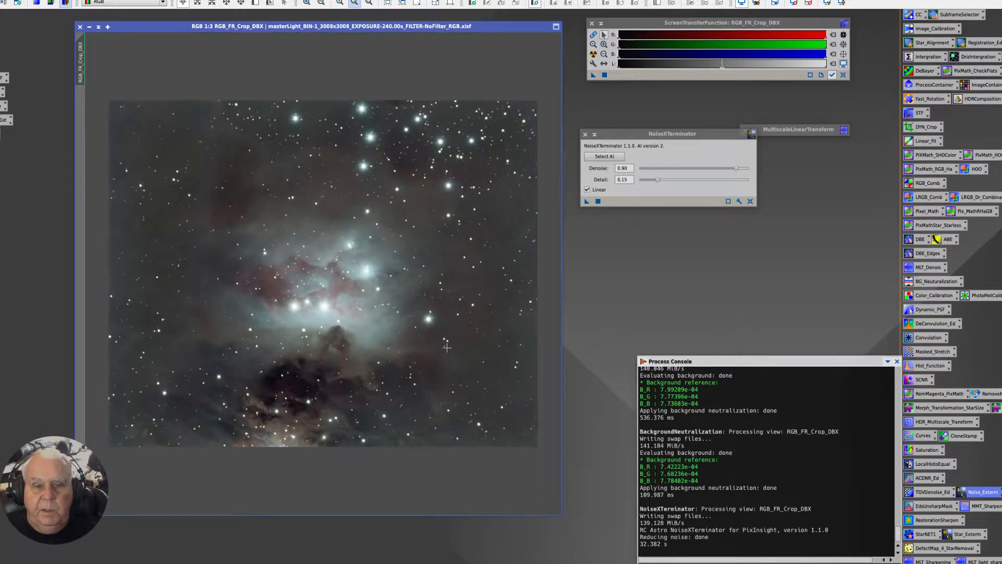
{"action": "scroll", "coordinate": [447, 348], "scroll_direction": "up", "scroll_amount": 2}
{"action": "scroll", "coordinate": [448, 346], "scroll_direction": "down", "scroll_amount": 1}
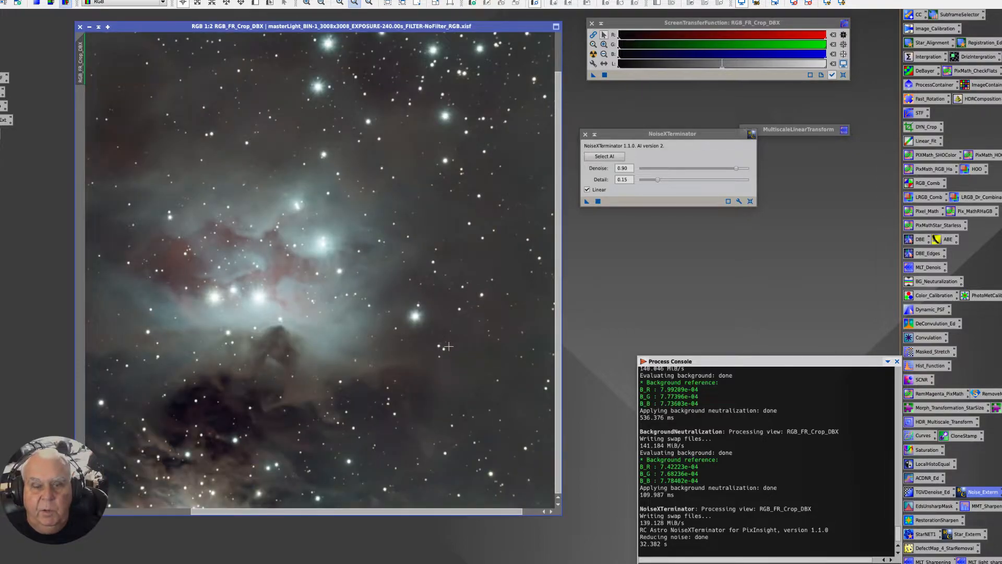
{"action": "scroll", "coordinate": [448, 346], "scroll_direction": "down", "scroll_amount": 1}
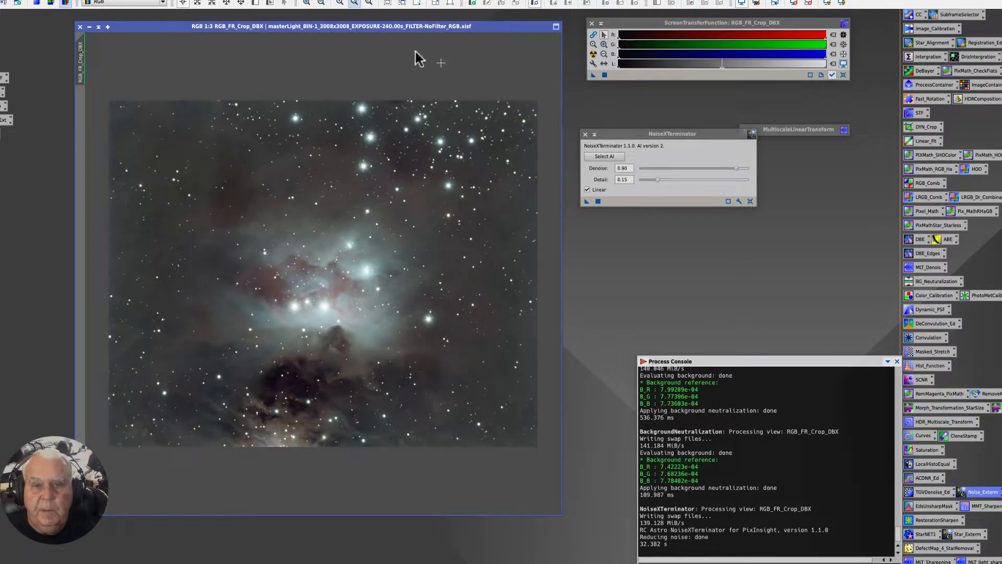
{"action": "left_click_drag", "start_coordinate": [172, 30], "coordinate": [169, 33]}
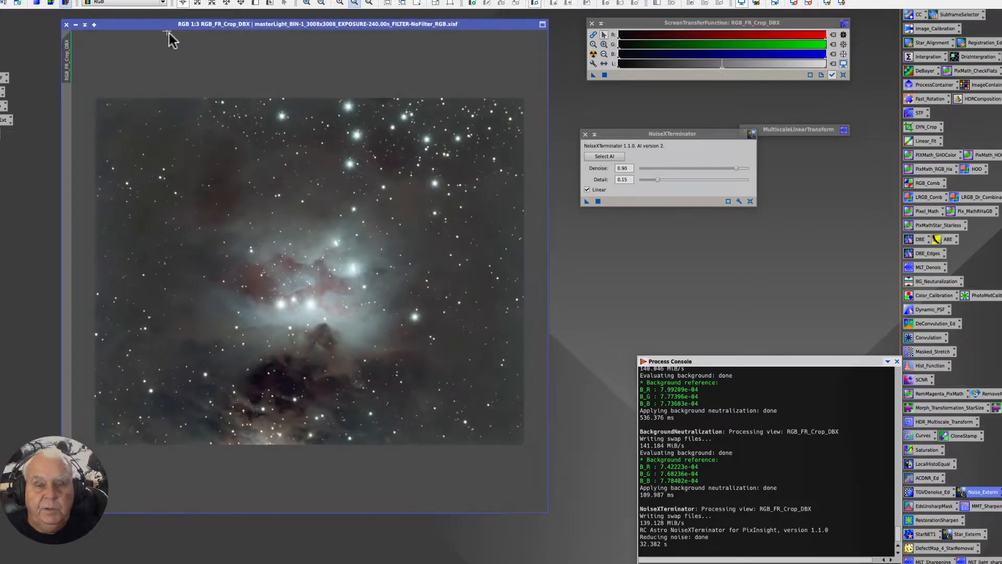
Close the NoiseXTerminator process and set the nebula image's identifier to RGB_FR_Crop_DBX_NoiseExt.
{"action": "left_click", "coordinate": [585, 134]}
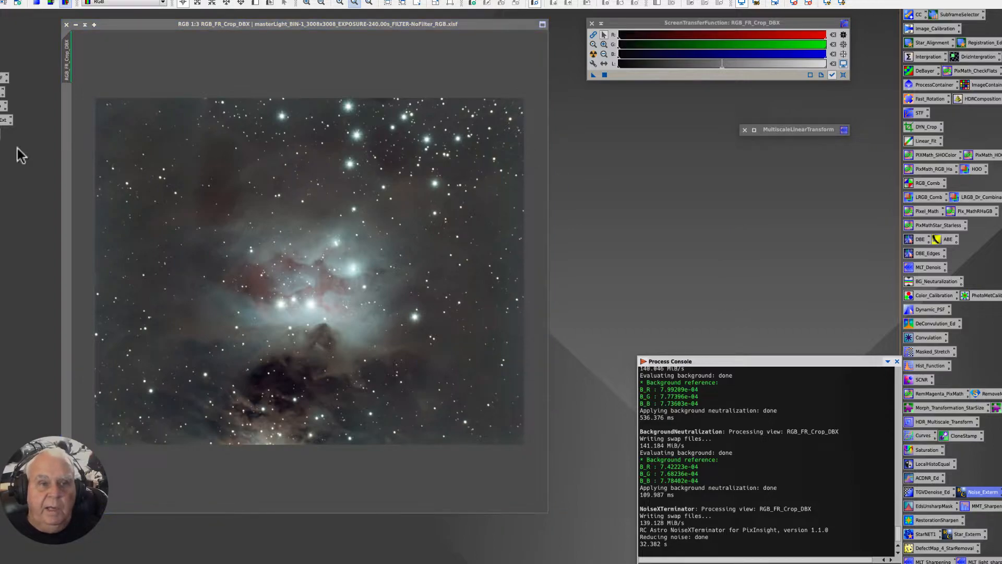
{"action": "left_click_drag", "start_coordinate": [166, 25], "coordinate": [202, 42]}
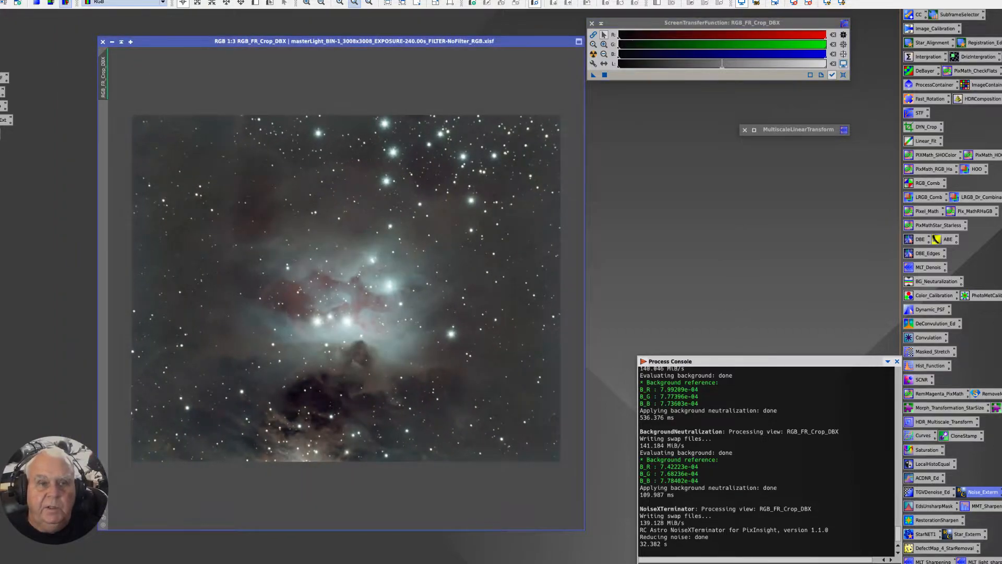
{"action": "right_click", "coordinate": [100, 90]}
{"action": "left_click", "coordinate": [137, 128]}
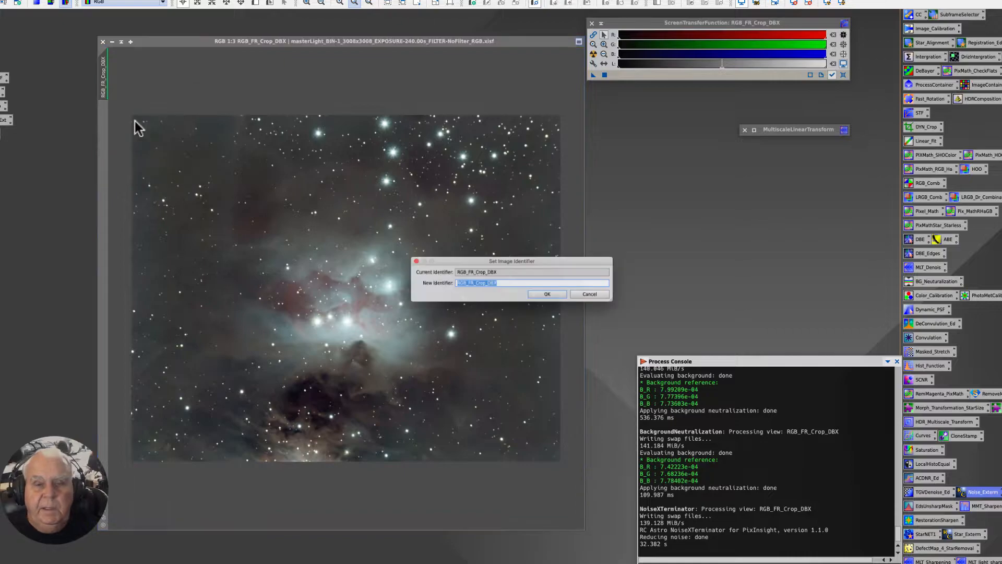
{"action": "key", "text": "Right"}
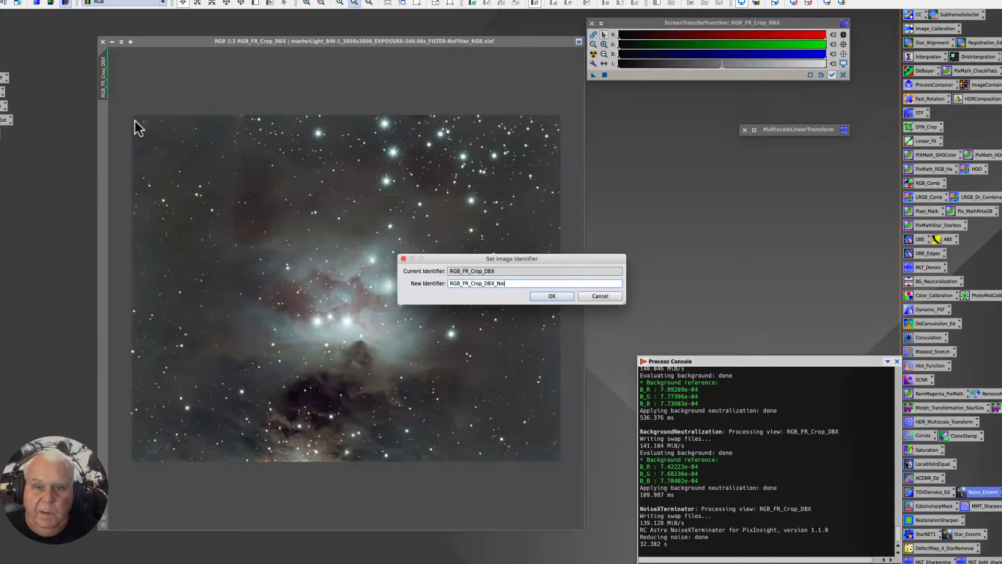
{"action": "key", "text": "Return"}
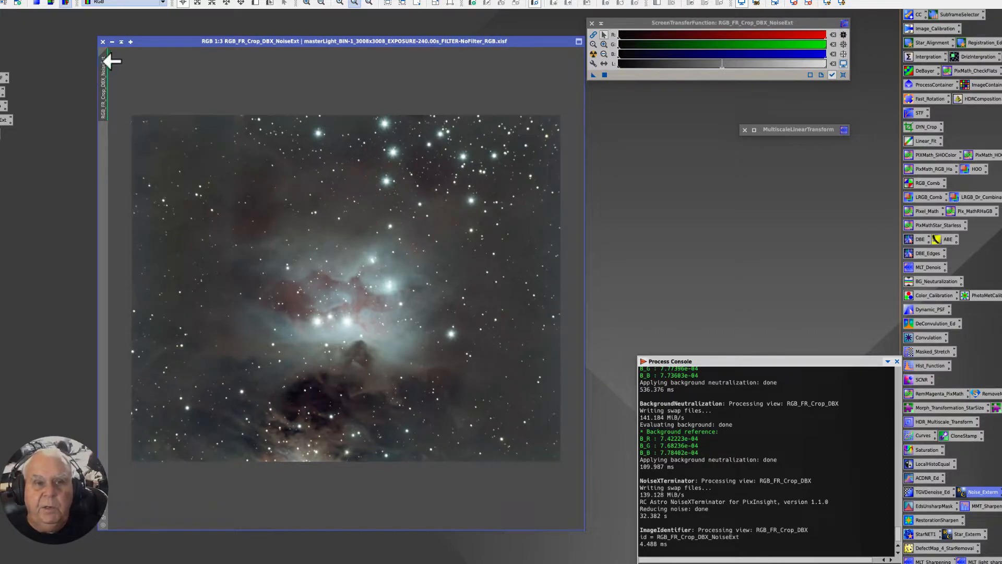
{"action": "mouse_move", "coordinate": [108, 61]}
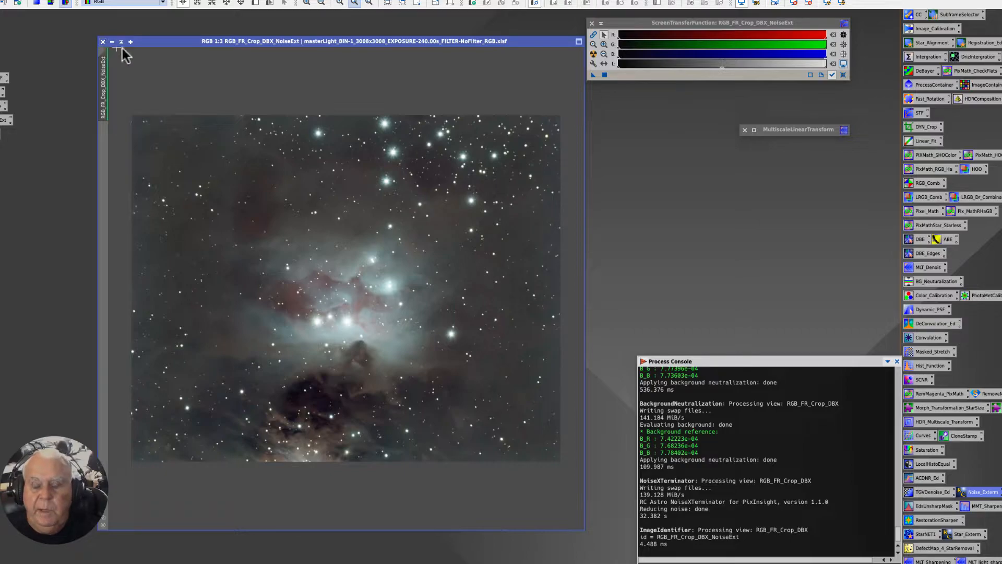
Duplicate the RGB_FR_Crop_DBX_NoiseExt image, minimize the original to an icon and park it just below the ScreenTransferFunction window.
{"action": "left_click_drag", "start_coordinate": [162, 40], "coordinate": [150, 30]}
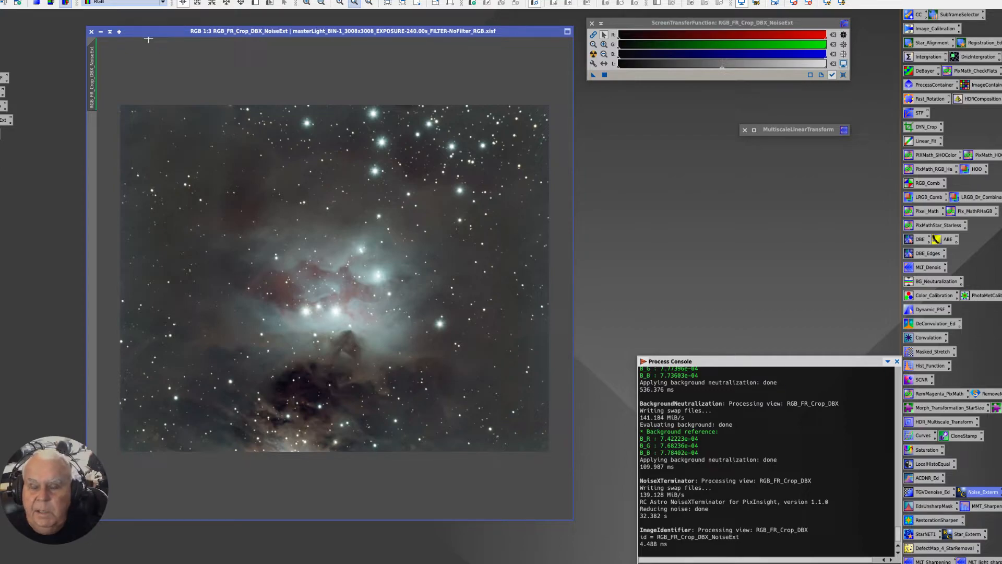
{"action": "left_click_drag", "start_coordinate": [174, 33], "coordinate": [226, 52]}
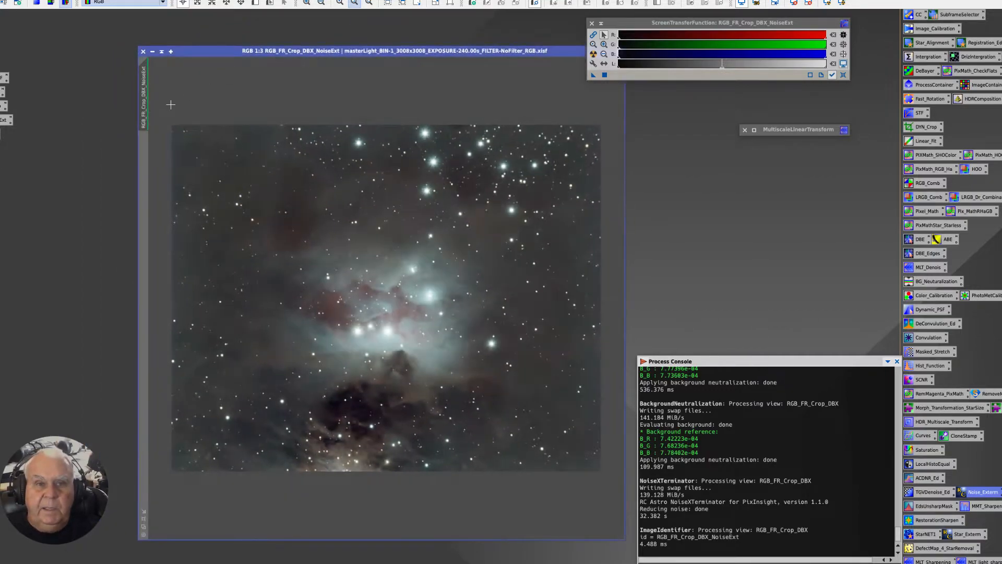
{"action": "left_click_drag", "start_coordinate": [135, 112], "coordinate": [98, 125]}
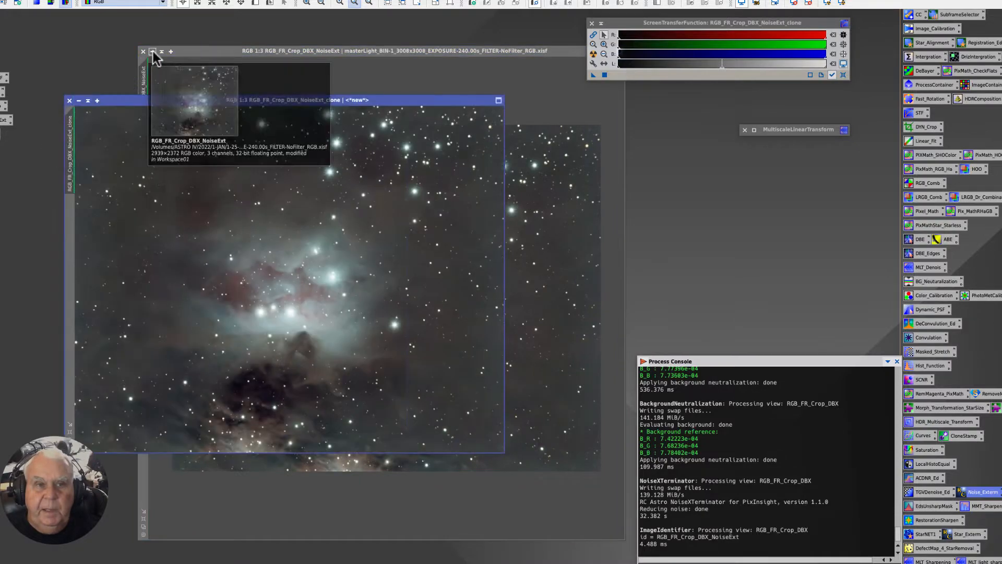
{"action": "left_click", "coordinate": [152, 52]}
{"action": "mouse_move", "coordinate": [406, 298]}
{"action": "left_mouse_down"}
{"action": "mouse_move", "coordinate": [615, 116]}
{"action": "mouse_move", "coordinate": [609, 94]}
{"action": "left_mouse_up"}
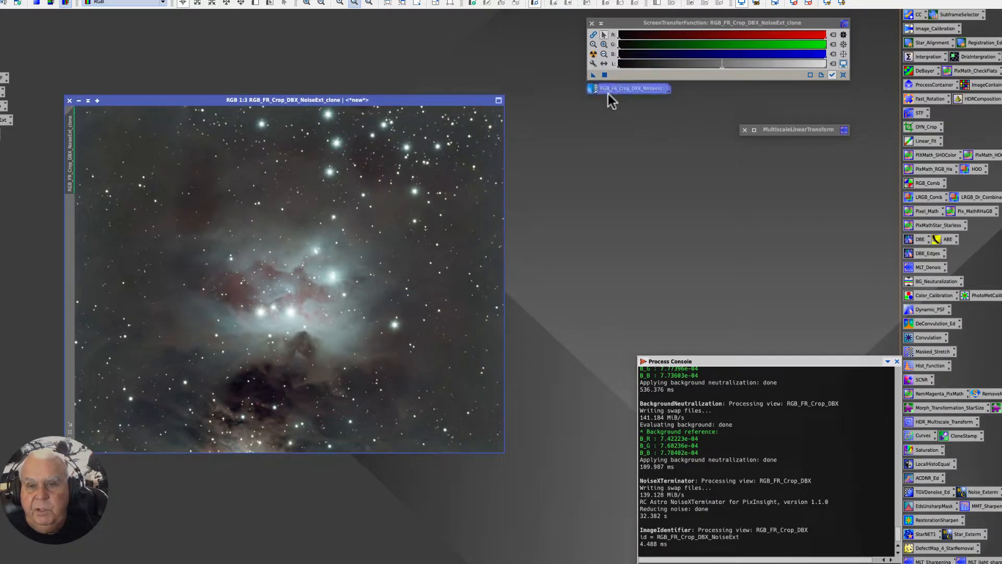
Enlarge the cloned image's window so it leaves a margin around the picture, and reposition it on the workspace.
{"action": "left_click_drag", "start_coordinate": [191, 99], "coordinate": [192, 49]}
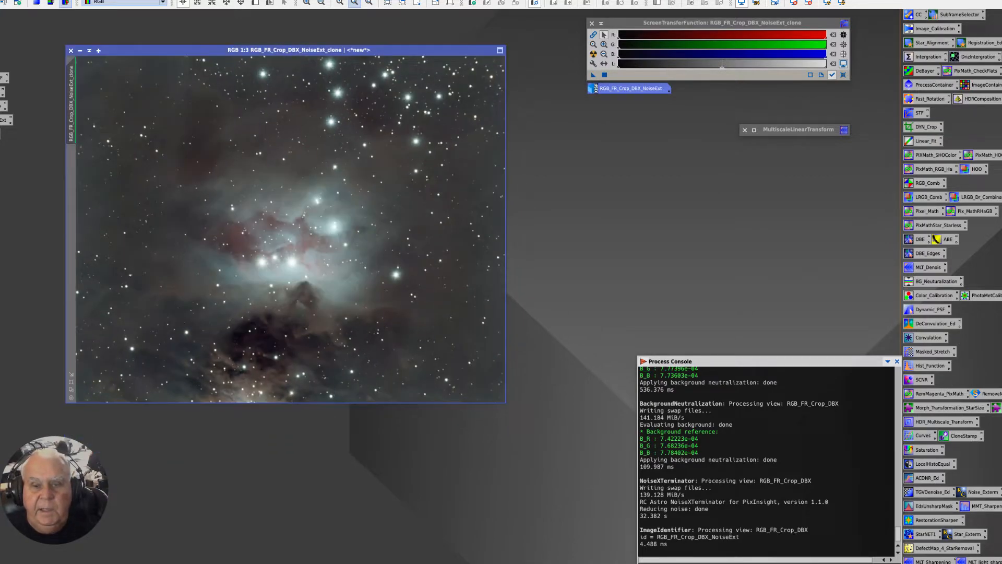
{"action": "mouse_move", "coordinate": [505, 402]}
{"action": "left_mouse_down"}
{"action": "mouse_move", "coordinate": [605, 492]}
{"action": "mouse_move", "coordinate": [628, 532]}
{"action": "left_mouse_up"}
{"action": "left_click_drag", "start_coordinate": [158, 49], "coordinate": [144, 35]}
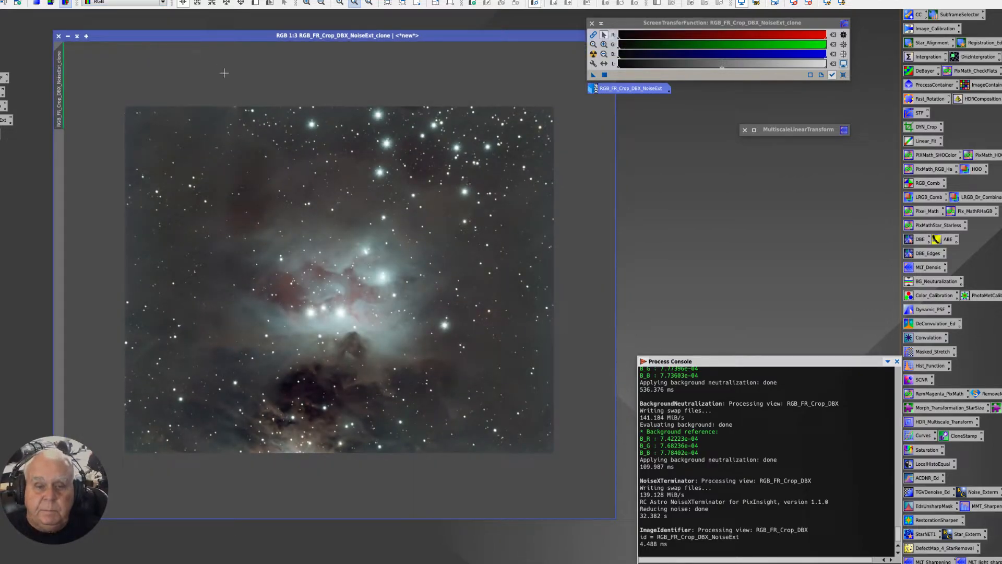
{"action": "left_click_drag", "start_coordinate": [194, 34], "coordinate": [190, 36]}
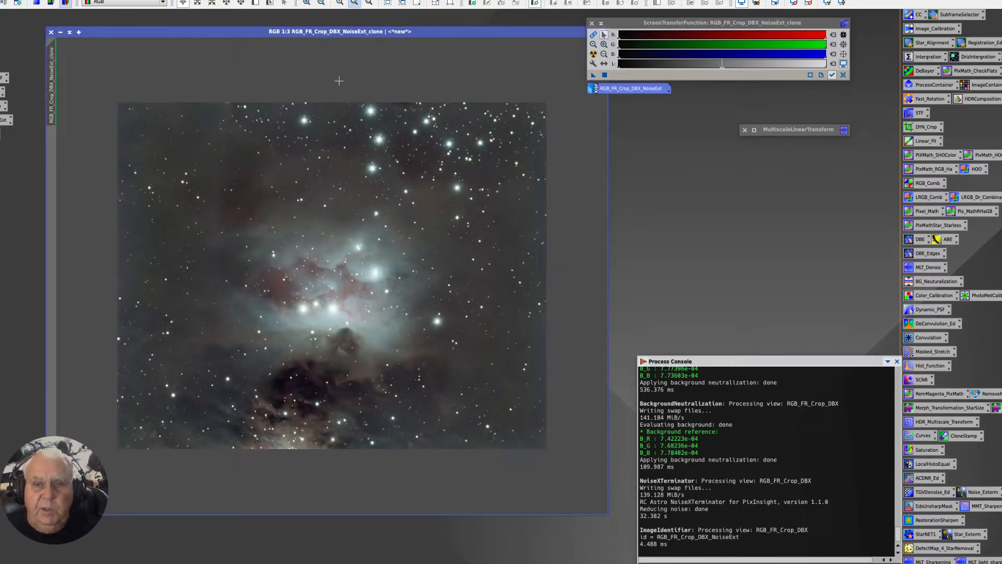
{"action": "left_click", "coordinate": [985, 296]}
{"action": "double_click", "coordinate": [983, 296]}
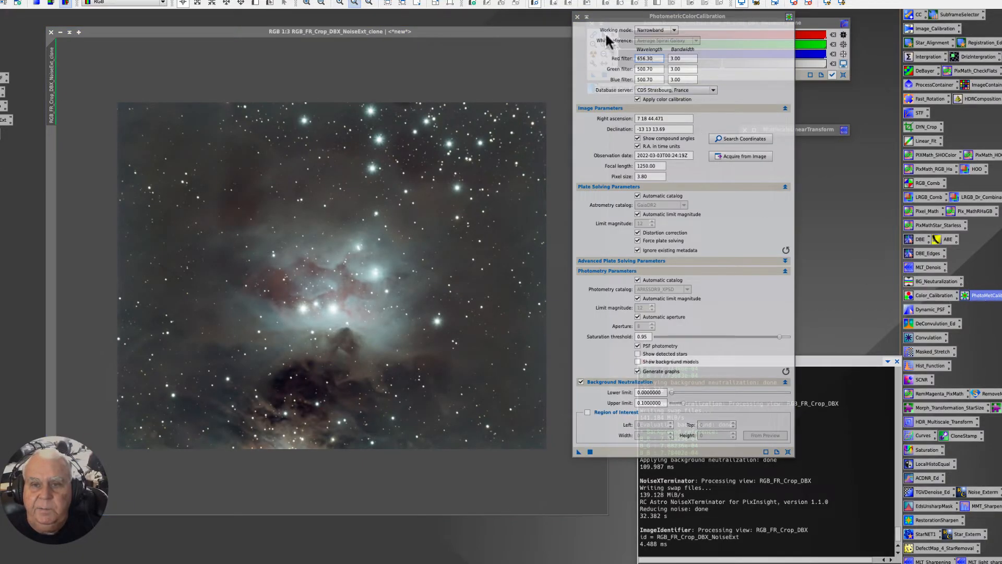
{"action": "left_click_drag", "start_coordinate": [597, 16], "coordinate": [480, 50]}
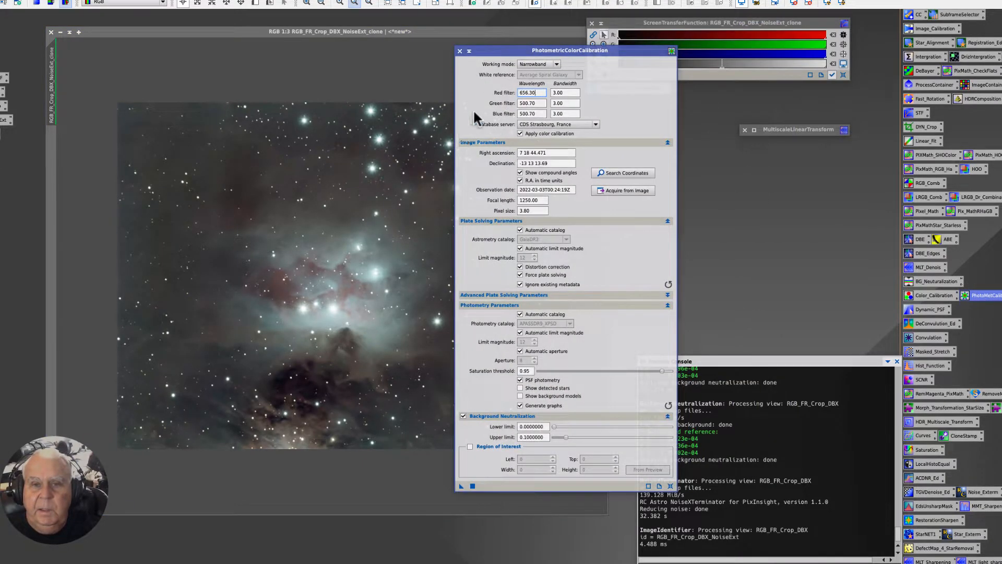
{"action": "left_click", "coordinate": [459, 51]}
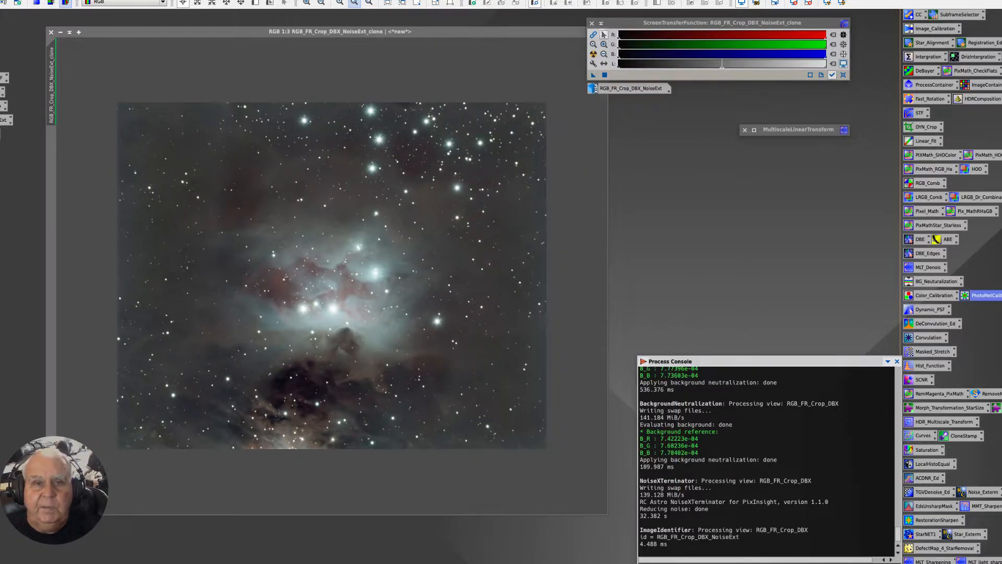
{"action": "left_click", "coordinate": [166, 0]}
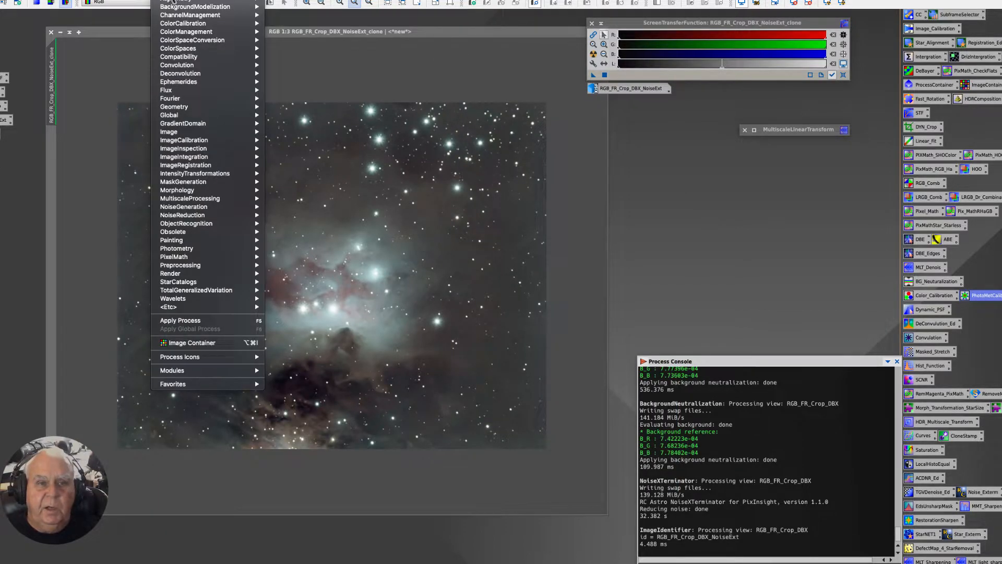
{"action": "mouse_move", "coordinate": [173, 2]}
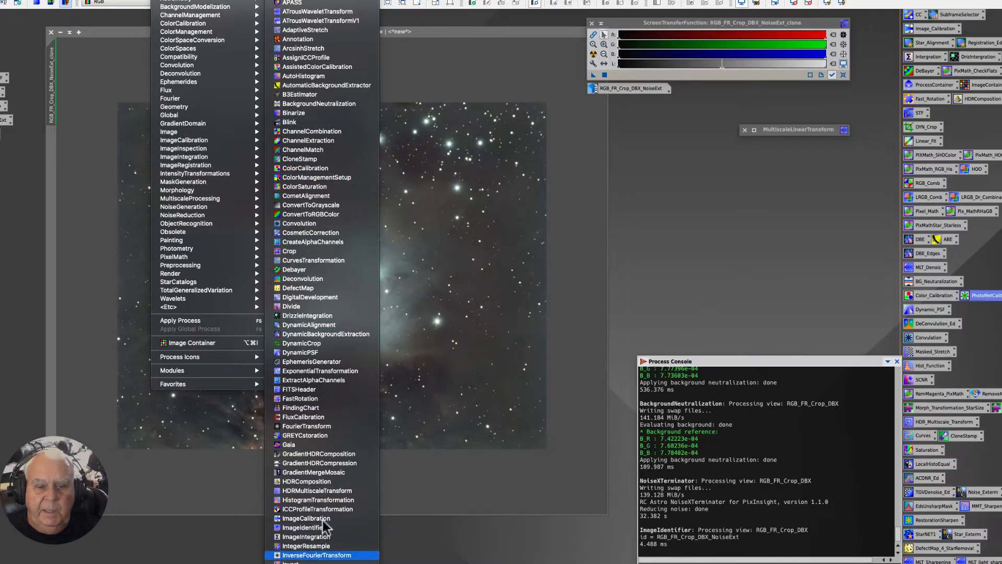
{"action": "scroll", "coordinate": [313, 517], "scroll_direction": "down", "scroll_amount": 5}
{"action": "scroll", "coordinate": [319, 522], "scroll_direction": "down", "scroll_amount": 10}
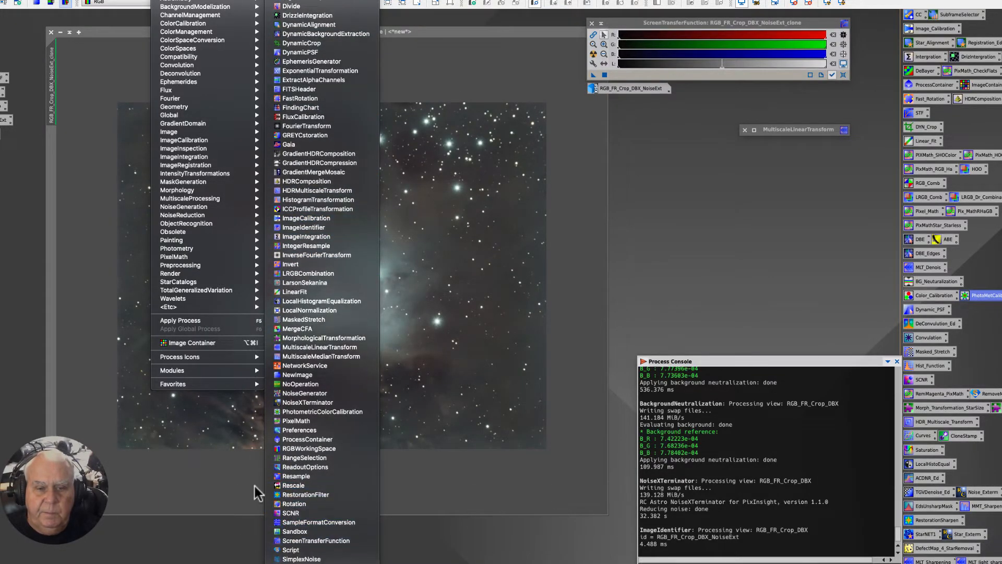
{"action": "left_click", "coordinate": [298, 412]}
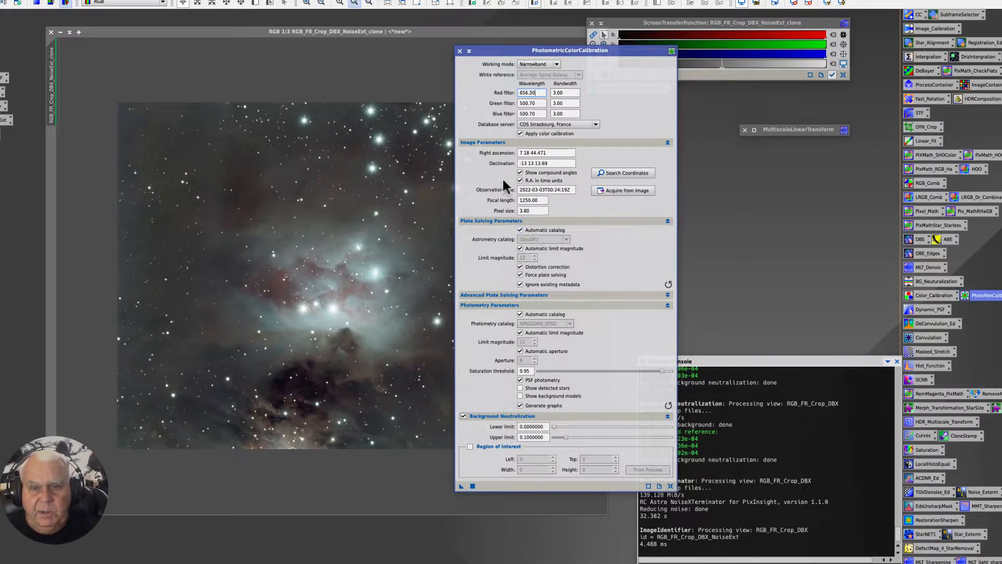
{"action": "left_click", "coordinate": [460, 51]}
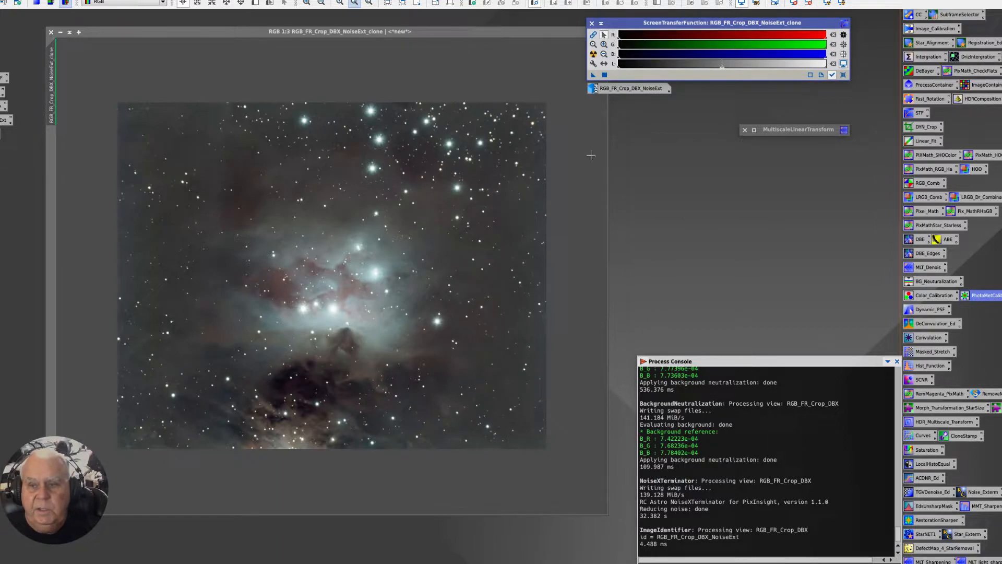
Open PhotometricColorCalibration, save its instance as a process icon named ColCalPhotoMet, and park it with the other process icons.
{"action": "double_click", "coordinate": [985, 296]}
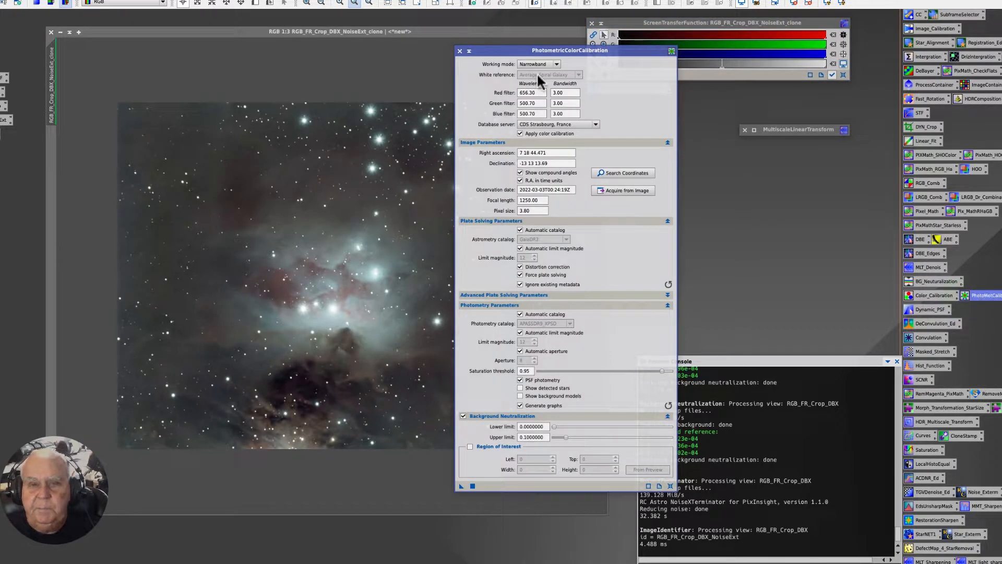
{"action": "left_click_drag", "start_coordinate": [478, 50], "coordinate": [506, 41]}
{"action": "left_click_drag", "start_coordinate": [490, 476], "coordinate": [298, 557]}
{"action": "right_click", "coordinate": [297, 557]}
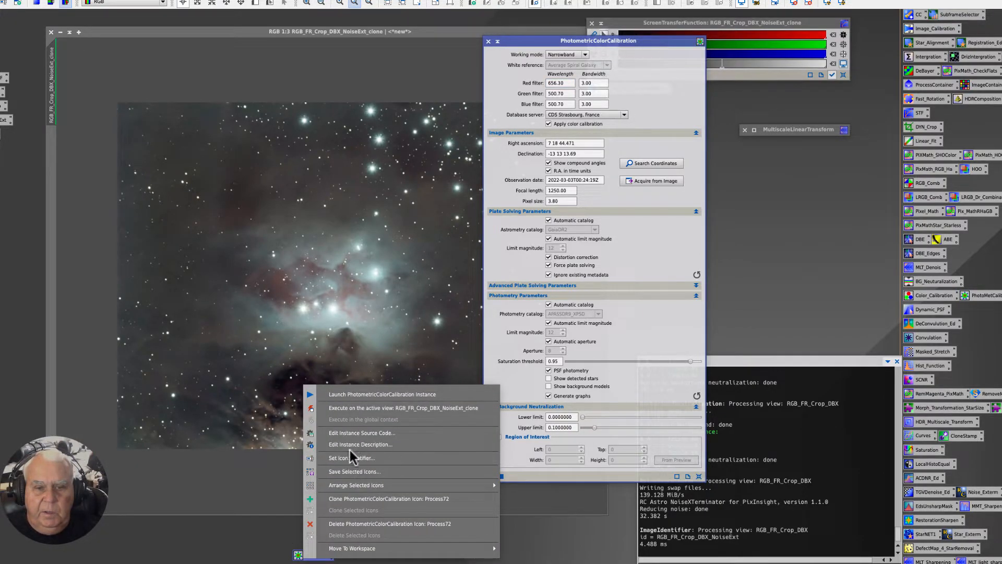
{"action": "left_click", "coordinate": [336, 457]}
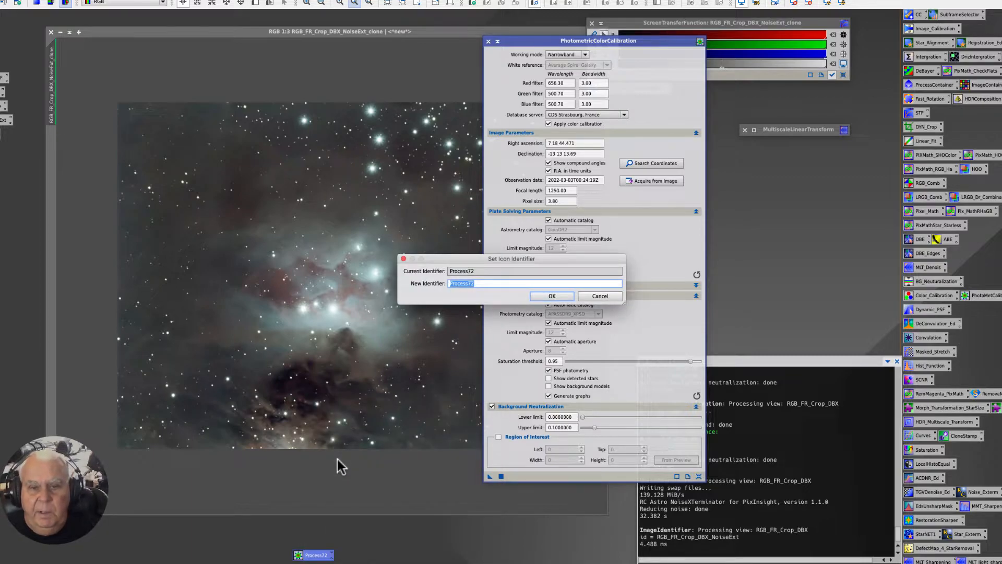
{"action": "type", "text": "ColCalPhotoMet"}
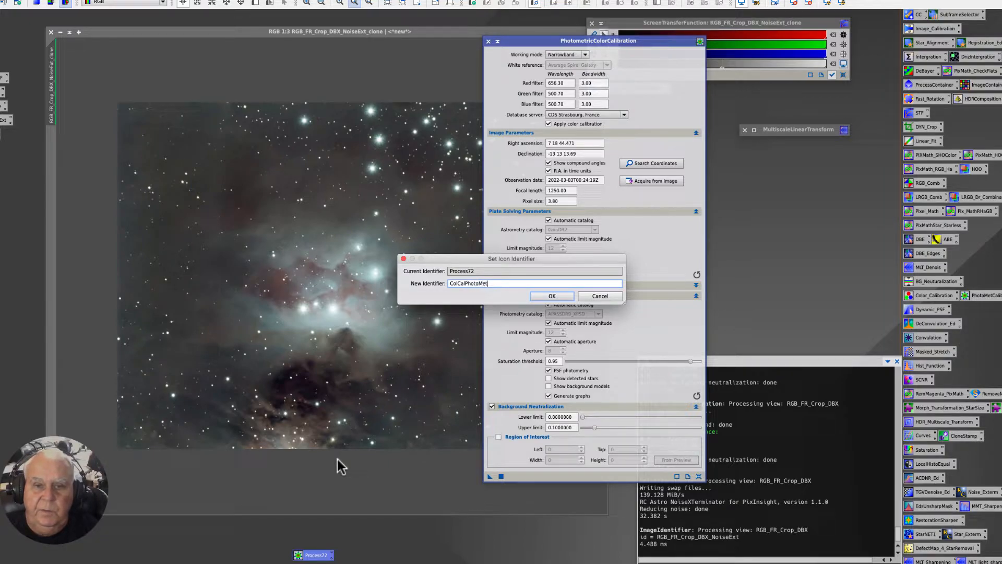
{"action": "key", "text": "Return"}
{"action": "left_click_drag", "start_coordinate": [308, 558], "coordinate": [3, 148]}
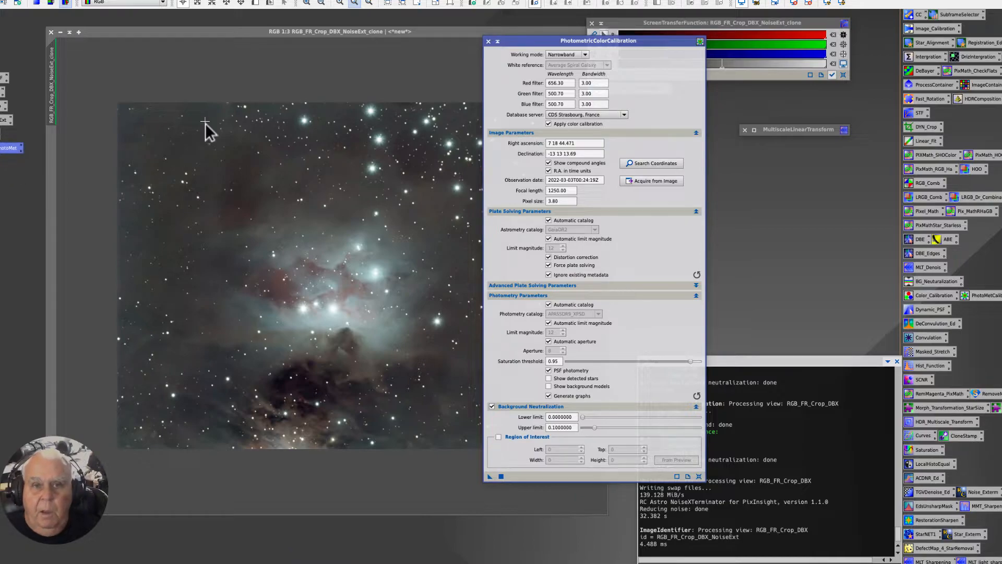
Review the cloned image's FITS header for the coordinates, observation date, focal length and pixel size, and close it.
{"action": "left_click_drag", "start_coordinate": [509, 42], "coordinate": [490, 24]}
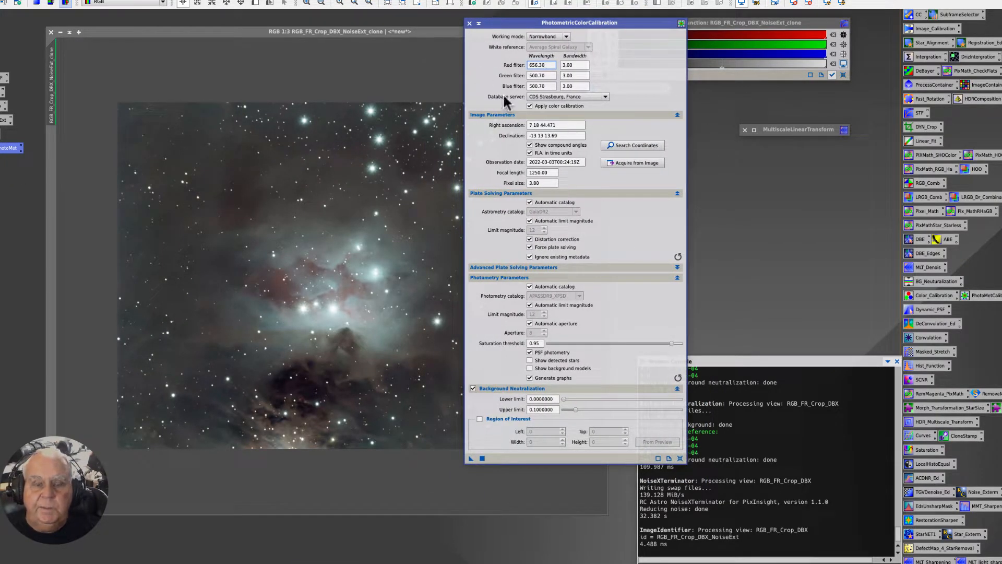
{"action": "left_click", "coordinate": [611, 165]}
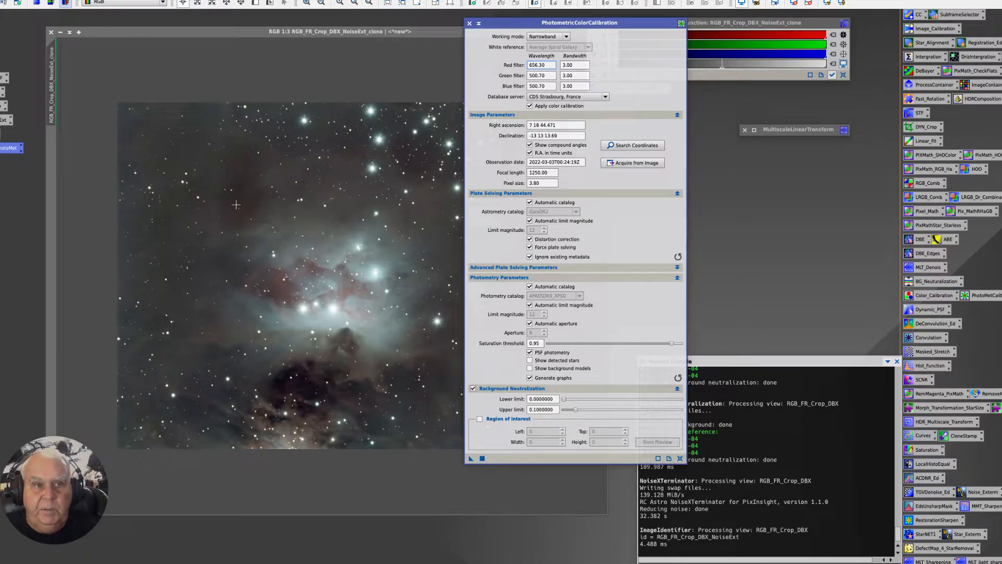
{"action": "left_click", "coordinate": [26, 0]}
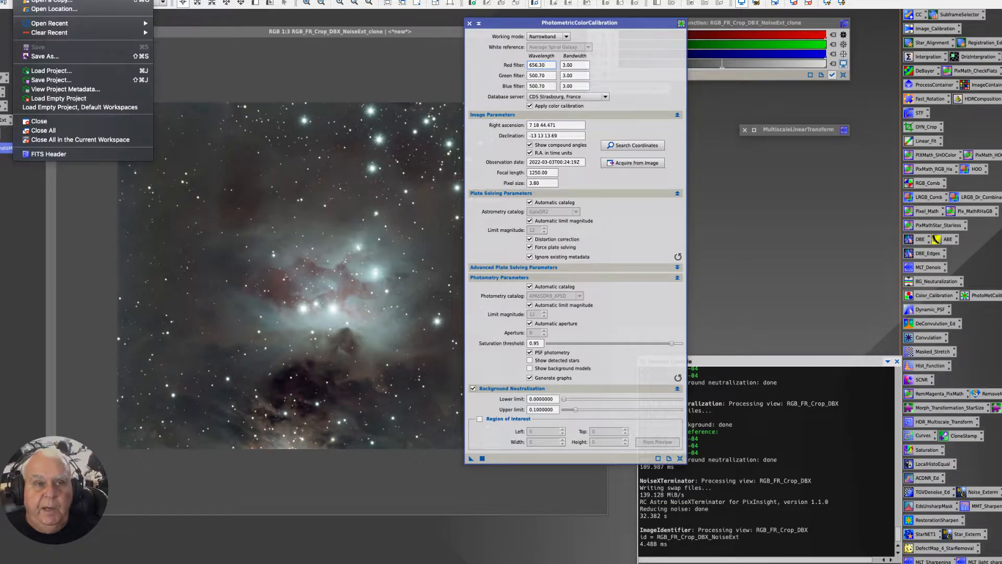
{"action": "left_click", "coordinate": [42, 155]}
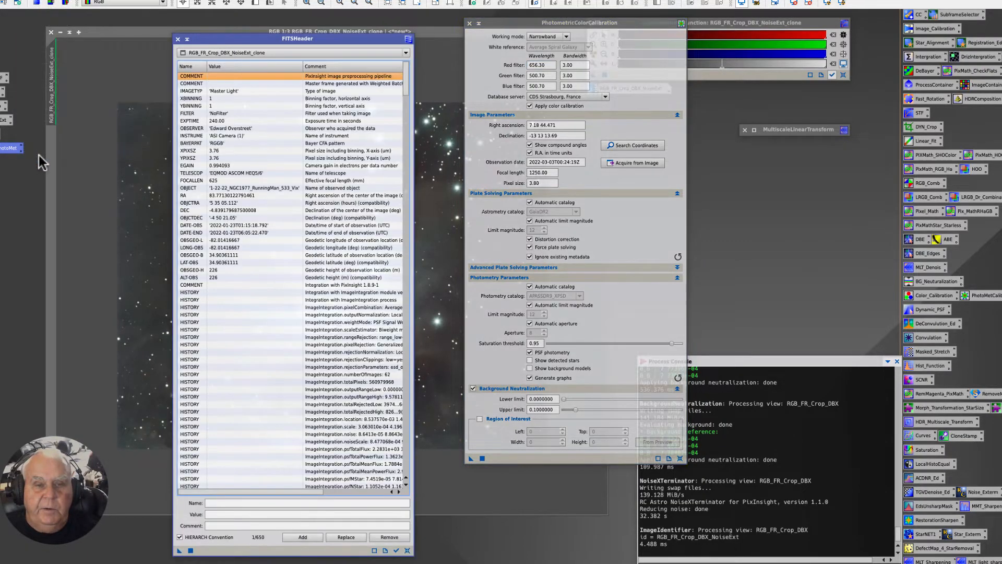
{"action": "left_click_drag", "start_coordinate": [224, 39], "coordinate": [154, 0]}
{"action": "scroll", "coordinate": [190, 242], "scroll_direction": "down", "scroll_amount": 10}
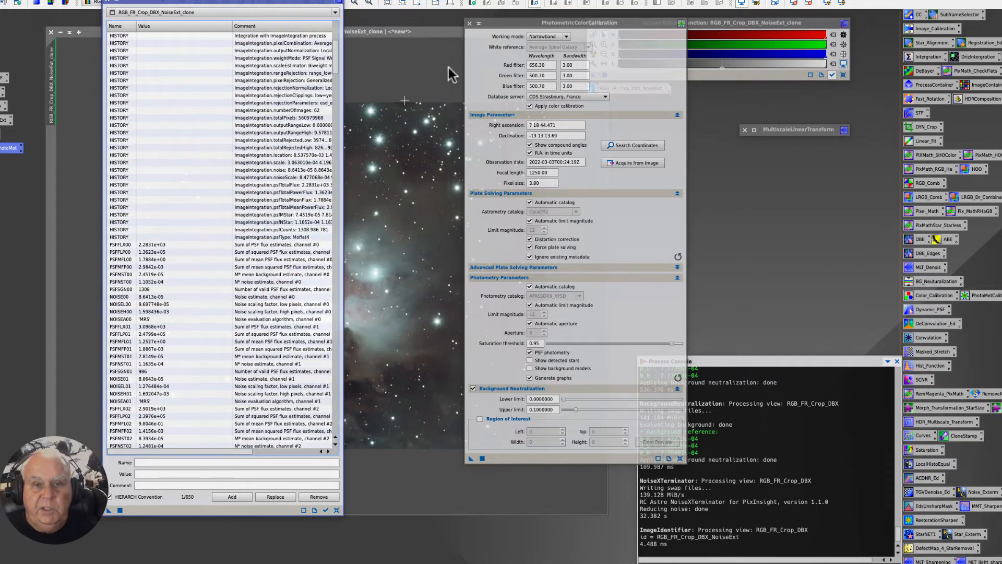
{"action": "scroll", "coordinate": [180, 286], "scroll_direction": "down", "scroll_amount": 8}
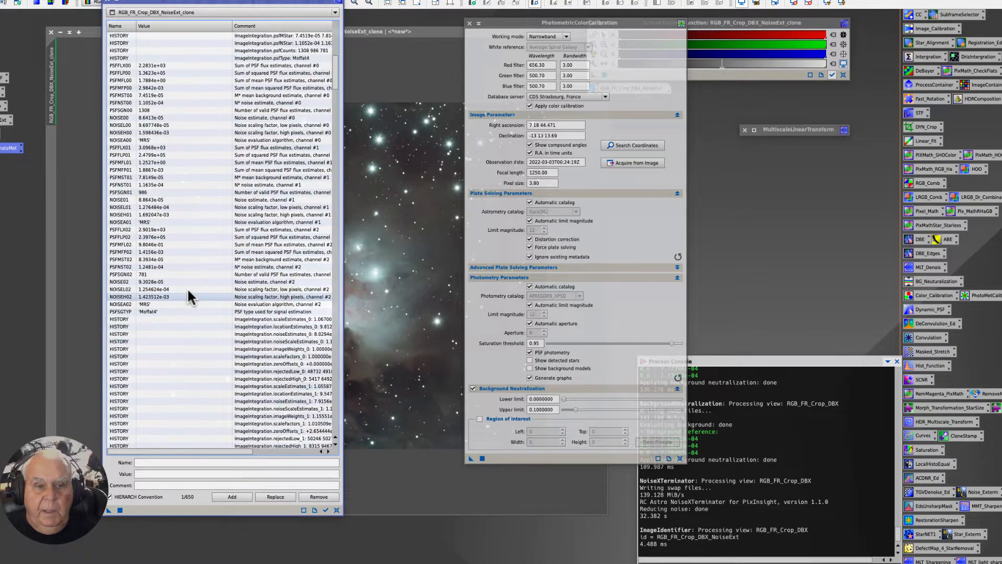
{"action": "scroll", "coordinate": [221, 296], "scroll_direction": "up", "scroll_amount": 18}
{"action": "scroll", "coordinate": [364, 174], "scroll_direction": "up", "scroll_amount": 10}
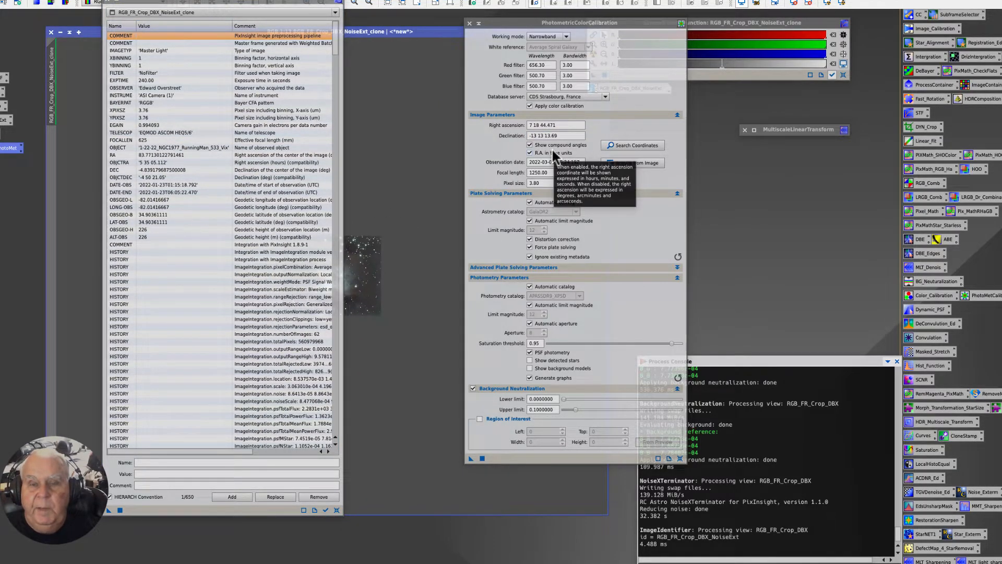
{"action": "left_click", "coordinate": [108, 1]}
{"action": "scroll", "coordinate": [302, 259], "scroll_direction": "up", "scroll_amount": 6}
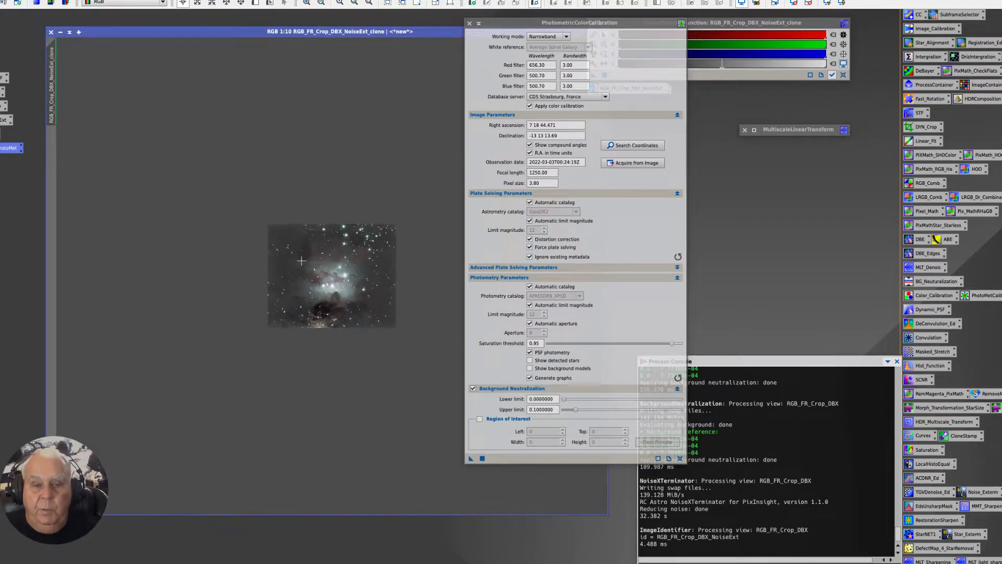
{"action": "scroll", "coordinate": [301, 260], "scroll_direction": "down", "scroll_amount": 1}
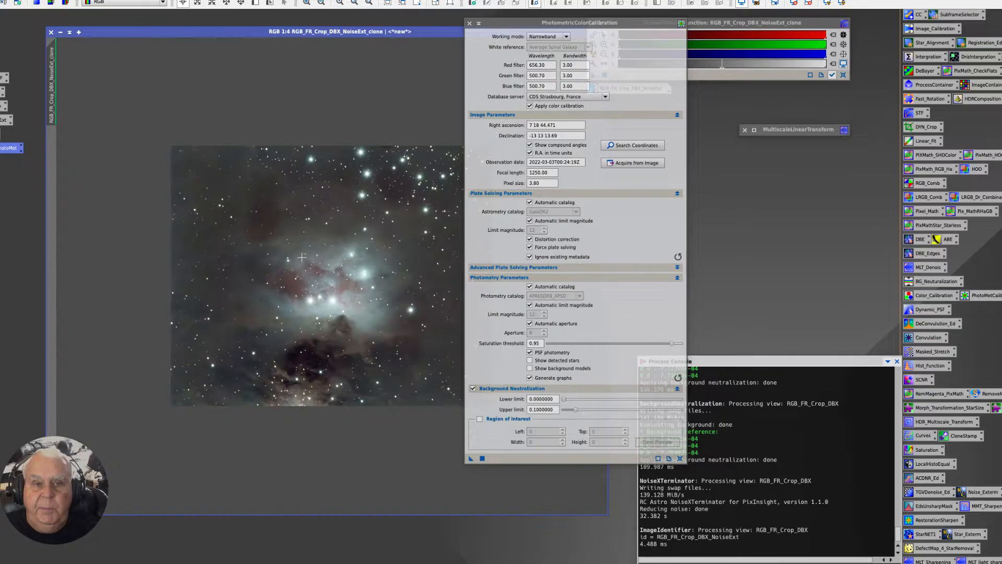
Open the raw frame 1-22-22_NGC1977_RunningMan_533_Vix_240sec_1x1_L-Pro_0019.fit from the Blink folder and place it beside the PhotometricColorCalibration window.
{"action": "left_click_drag", "start_coordinate": [516, 23], "coordinate": [600, 17]}
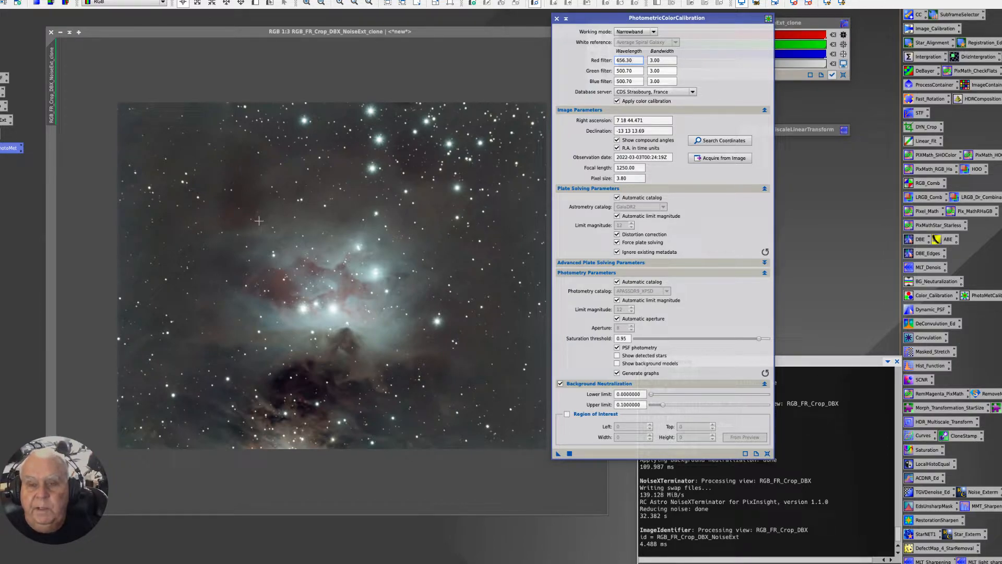
{"action": "left_click", "coordinate": [23, 0]}
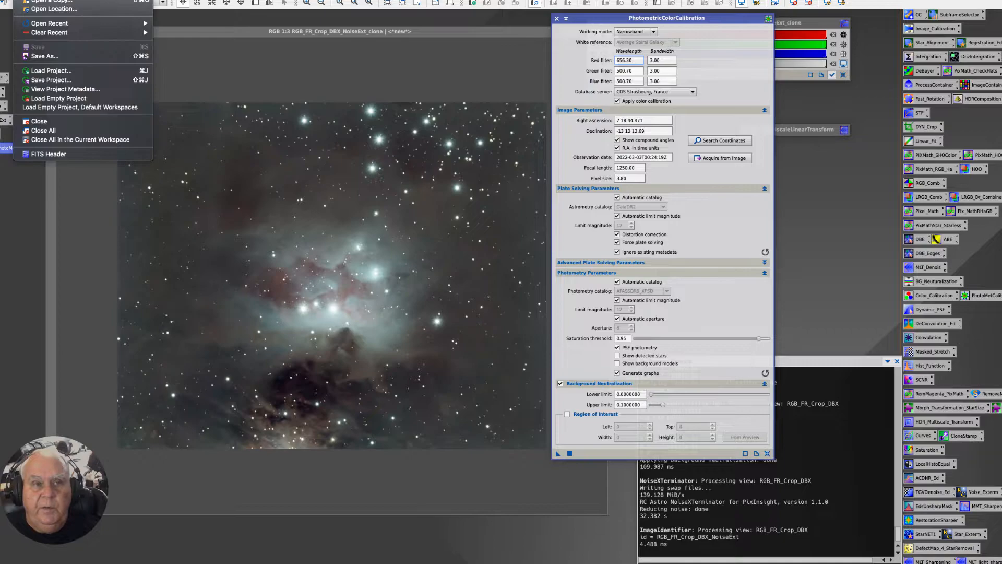
{"action": "left_click", "coordinate": [30, 2]}
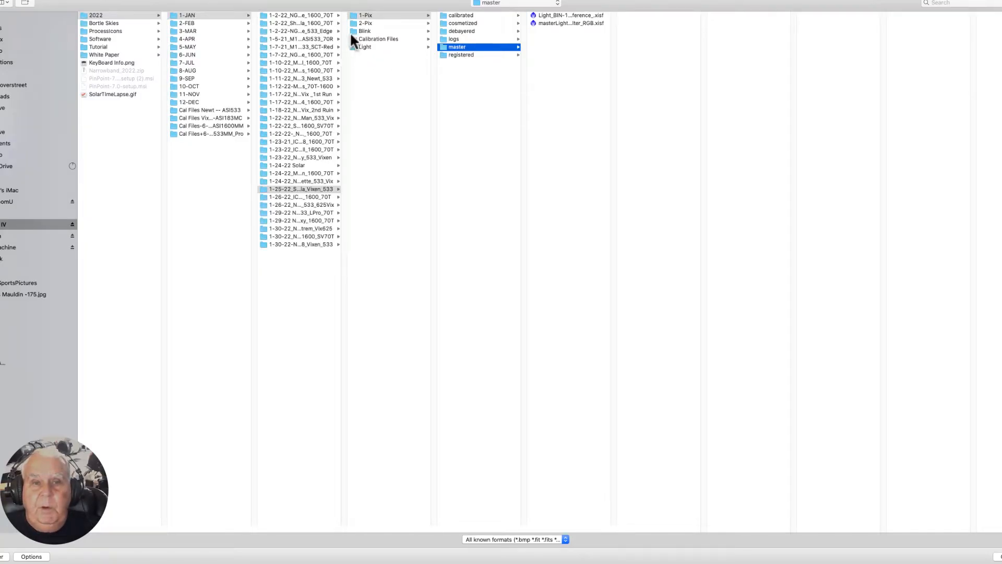
{"action": "left_click", "coordinate": [356, 30]}
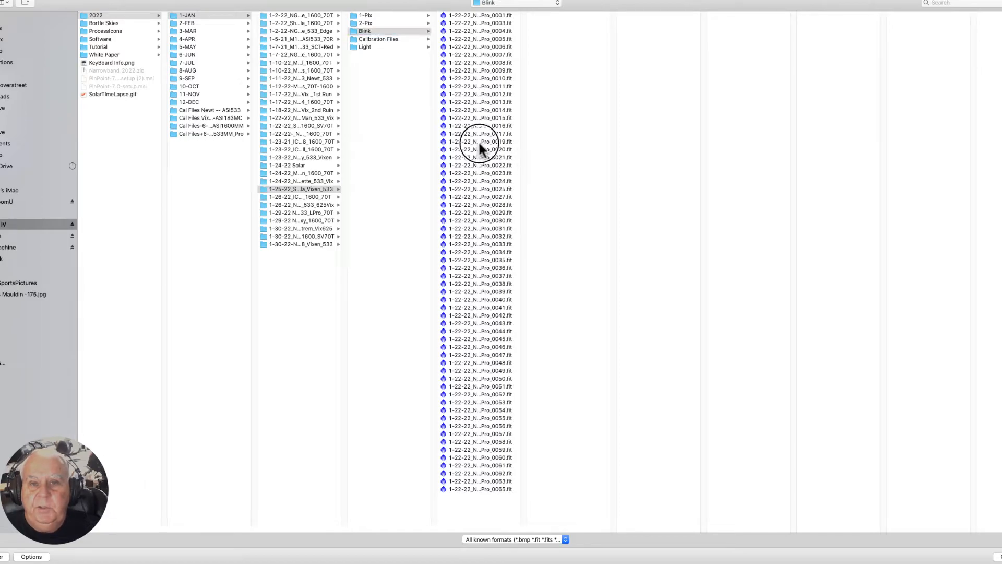
{"action": "left_click", "coordinate": [479, 142]}
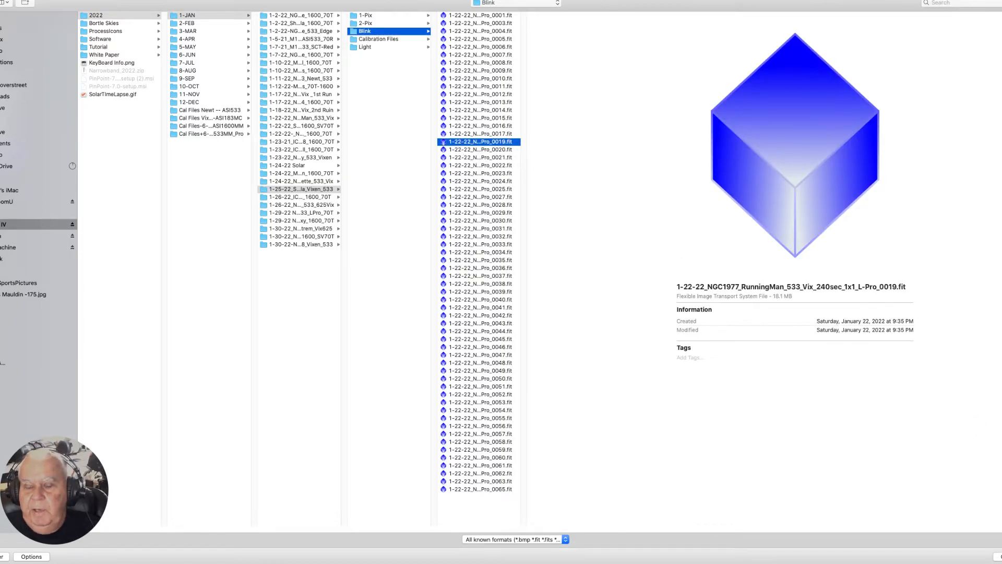
{"action": "double_click", "coordinate": [443, 142]}
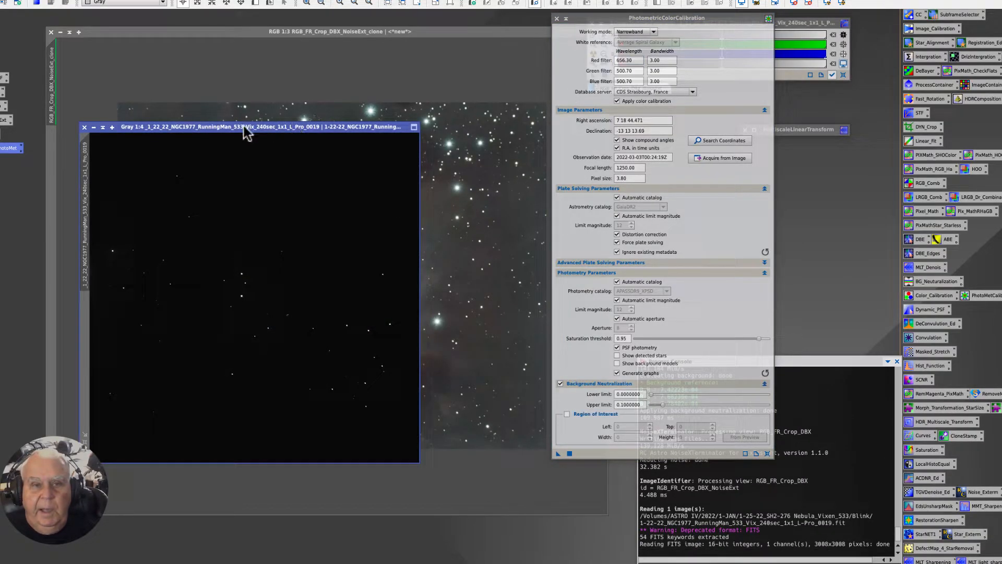
{"action": "left_click_drag", "start_coordinate": [245, 132], "coordinate": [294, 78]}
Acquire the PhotometricColorCalibration image parameters from the opened raw frame's metadata.
{"action": "left_click_drag", "start_coordinate": [594, 22], "coordinate": [526, 20]}
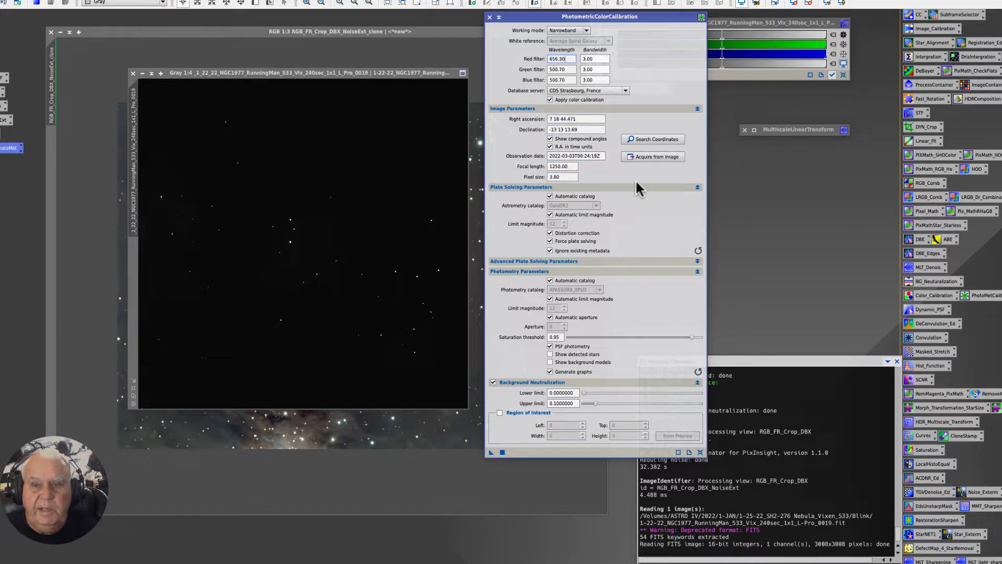
{"action": "left_click", "coordinate": [642, 157]}
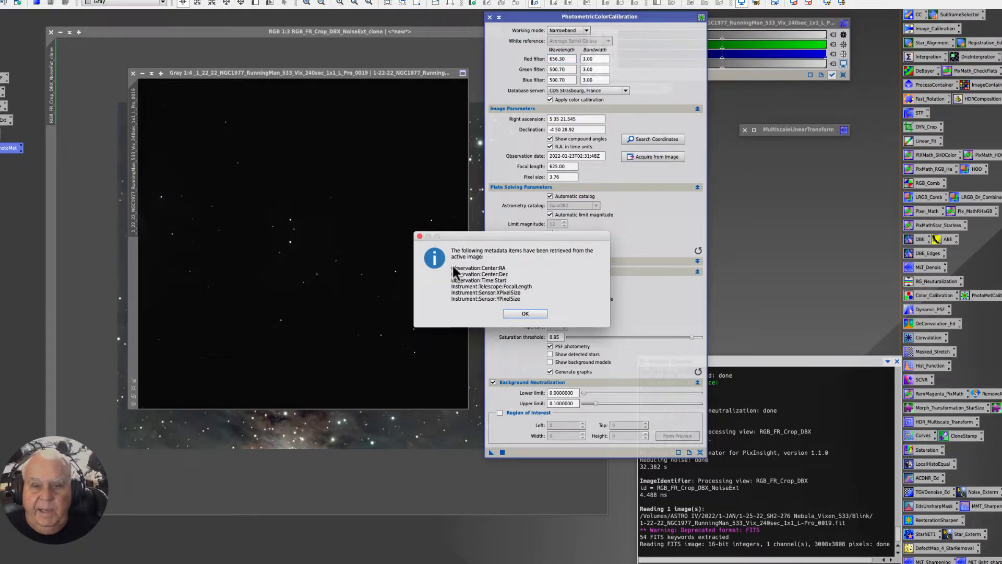
{"action": "left_click", "coordinate": [514, 313]}
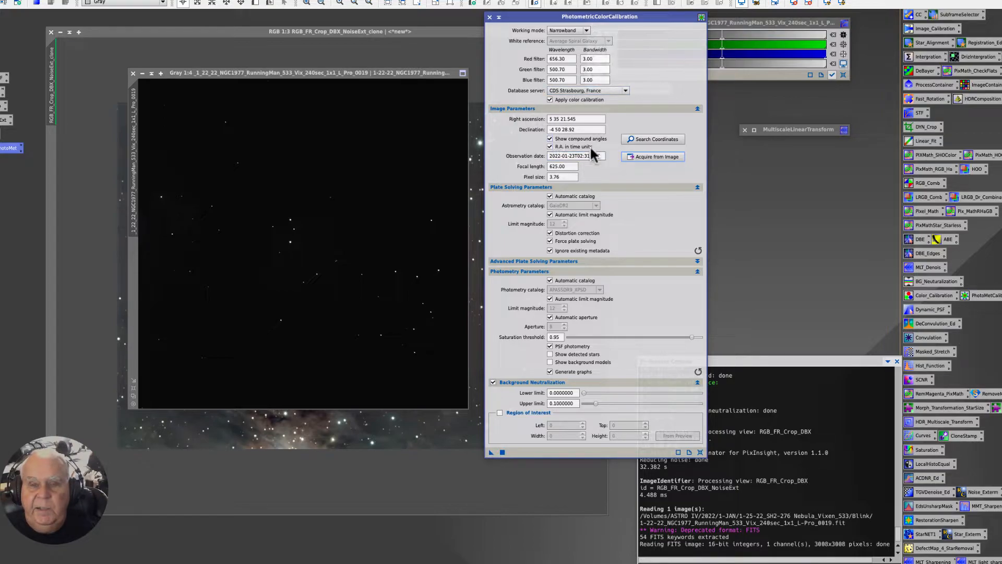
Search the CDS Strasbourg server for the object Sh2-276 and load its coordinates into PhotometricColorCalibration.
{"action": "left_click", "coordinate": [647, 139]}
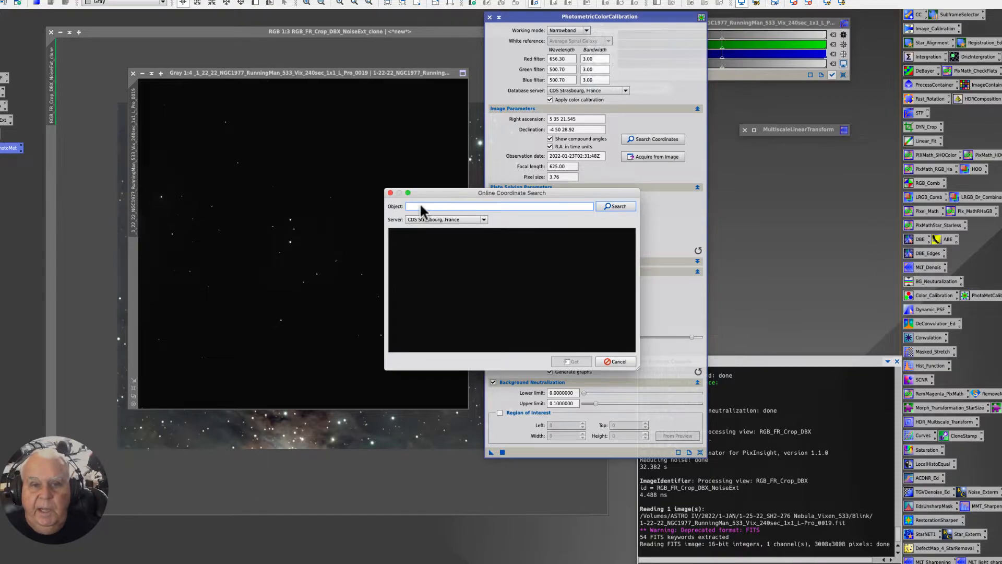
{"action": "type", "text": "Sh2-276"}
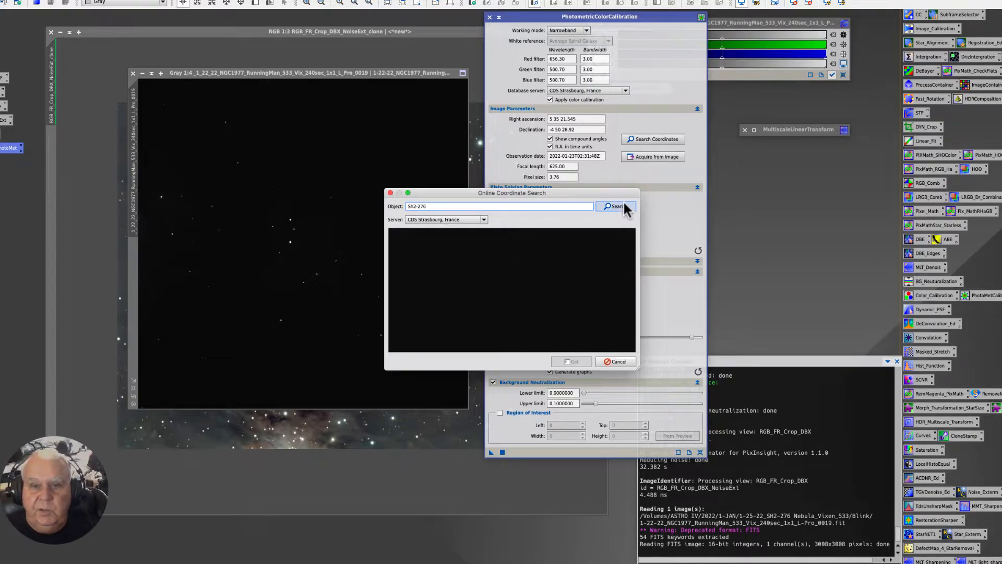
{"action": "left_click", "coordinate": [484, 219]}
{"action": "left_click", "coordinate": [521, 219]}
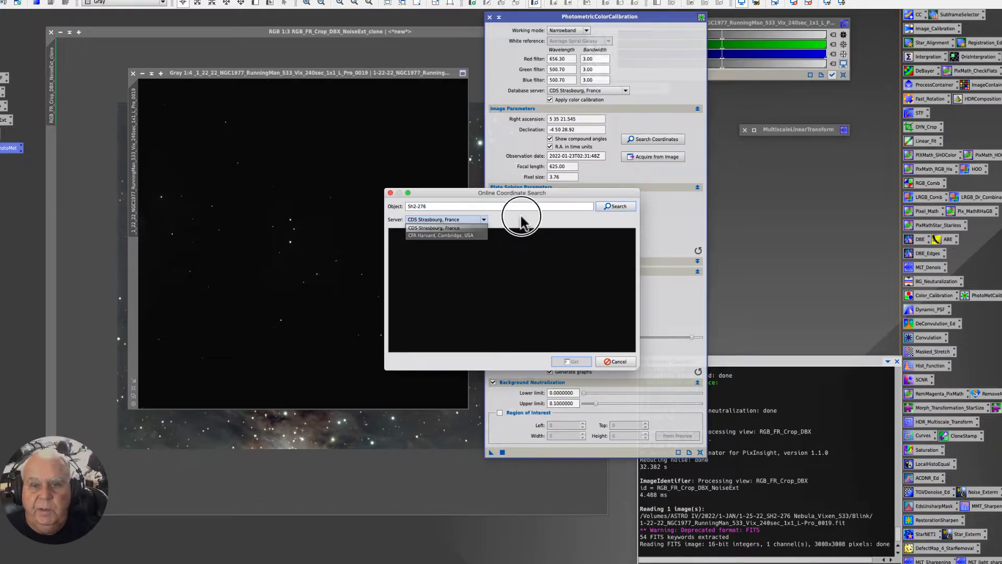
{"action": "left_click", "coordinate": [611, 207]}
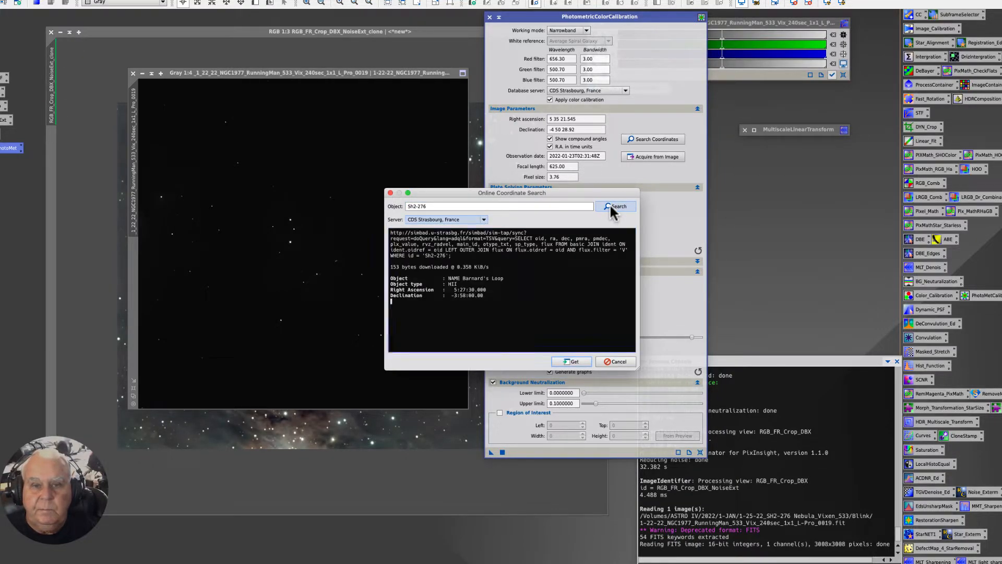
{"action": "left_click", "coordinate": [571, 362]}
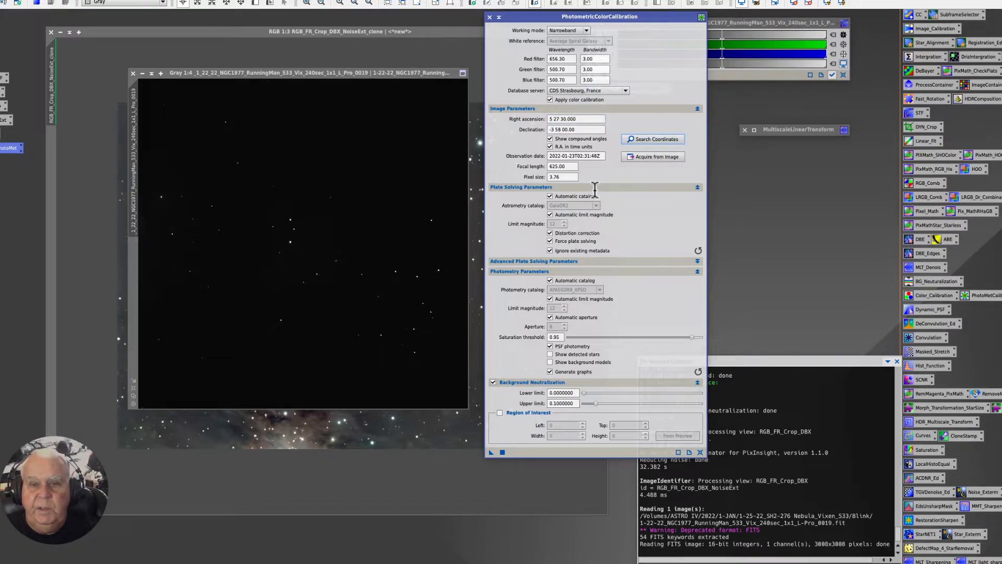
Replace the searched coordinates by reacquiring the image parameters from the raw frame, and close that frame.
{"action": "left_click", "coordinate": [634, 154]}
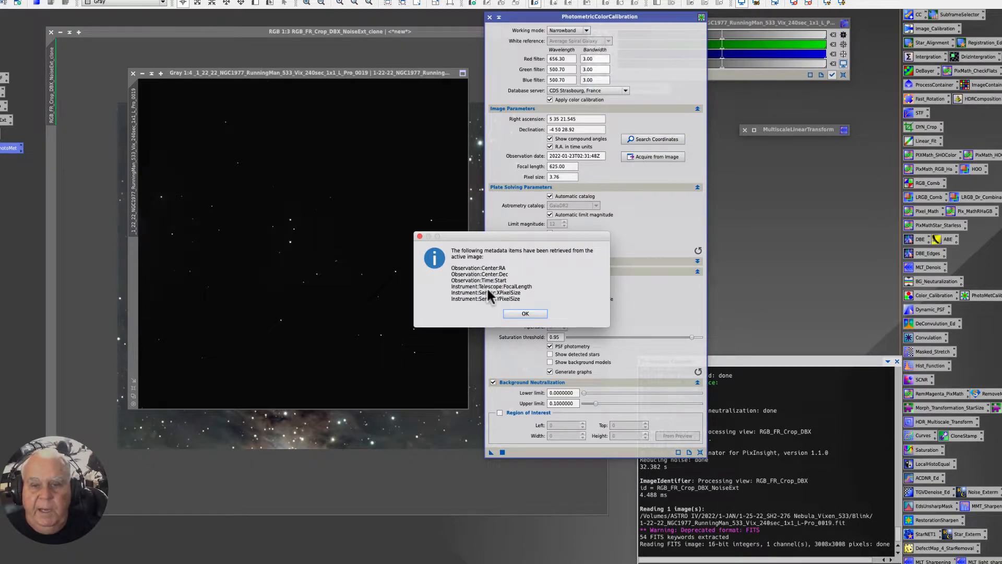
{"action": "left_click", "coordinate": [525, 313]}
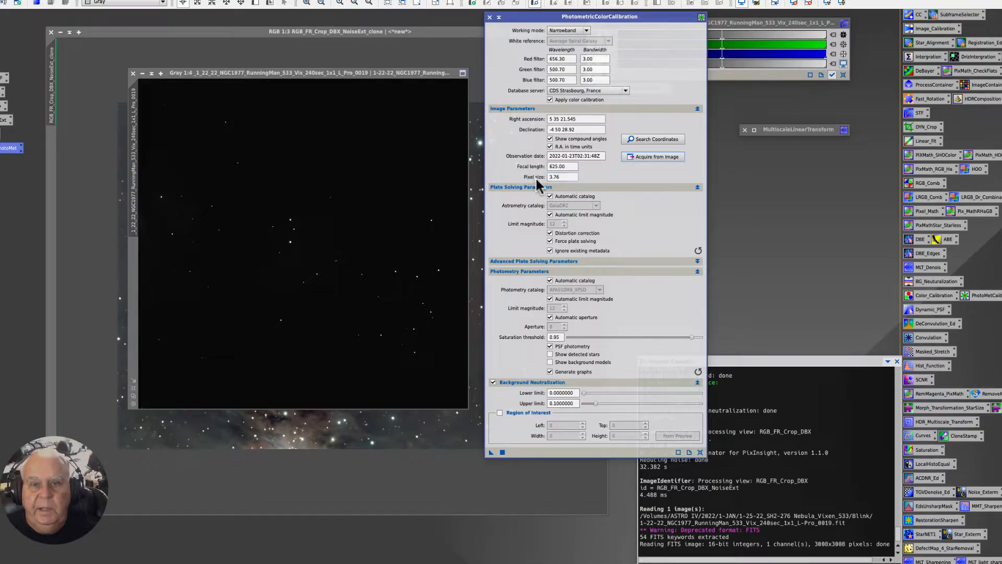
{"action": "left_click", "coordinate": [133, 73]}
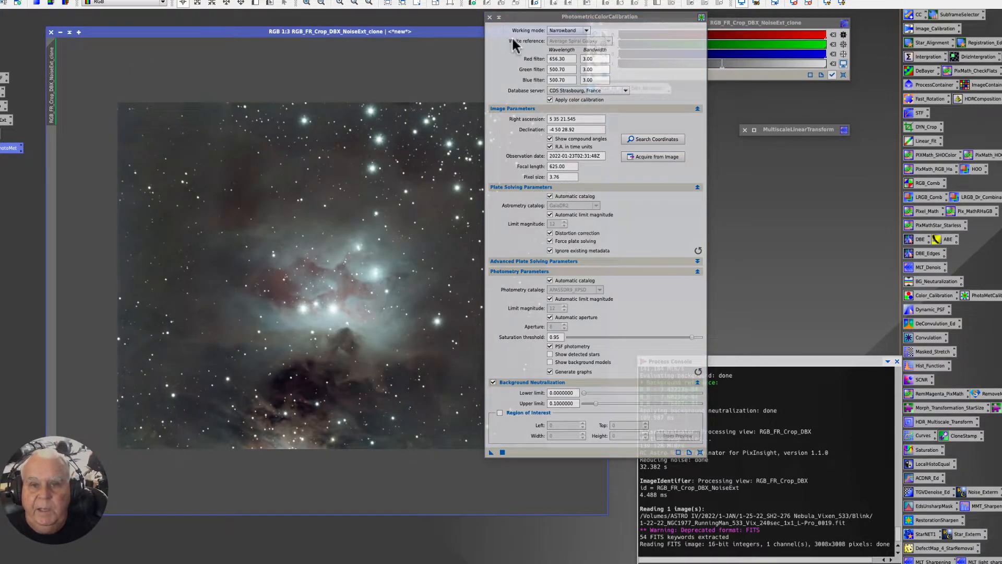
Apply PhotometricColorCalibration in Narrowband mode to the cloned nebula image and auto-stretch its screen display.
{"action": "left_click_drag", "start_coordinate": [516, 14], "coordinate": [635, 0]}
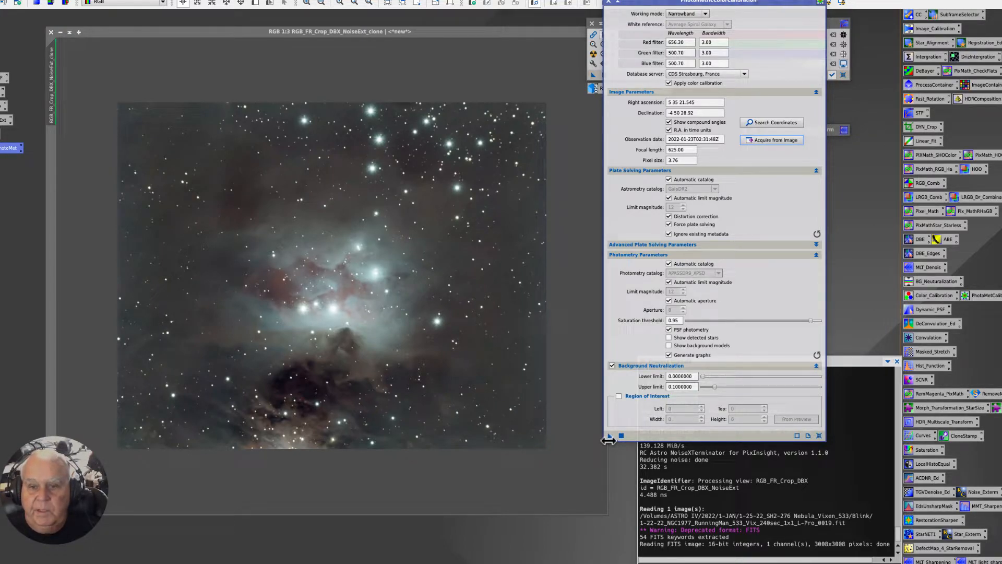
{"action": "left_click_drag", "start_coordinate": [610, 437], "coordinate": [265, 261]}
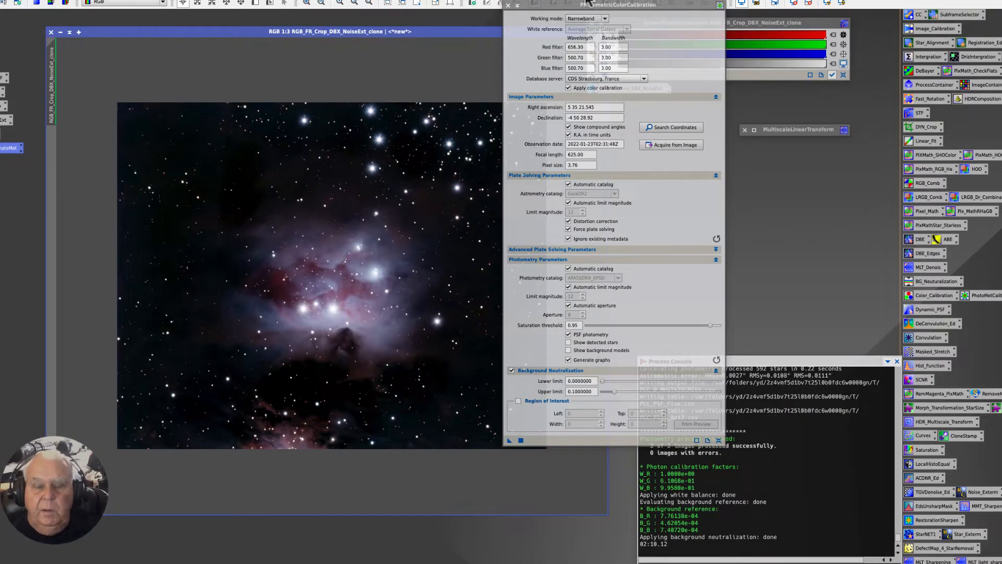
{"action": "left_click_drag", "start_coordinate": [532, 7], "coordinate": [646, 110]}
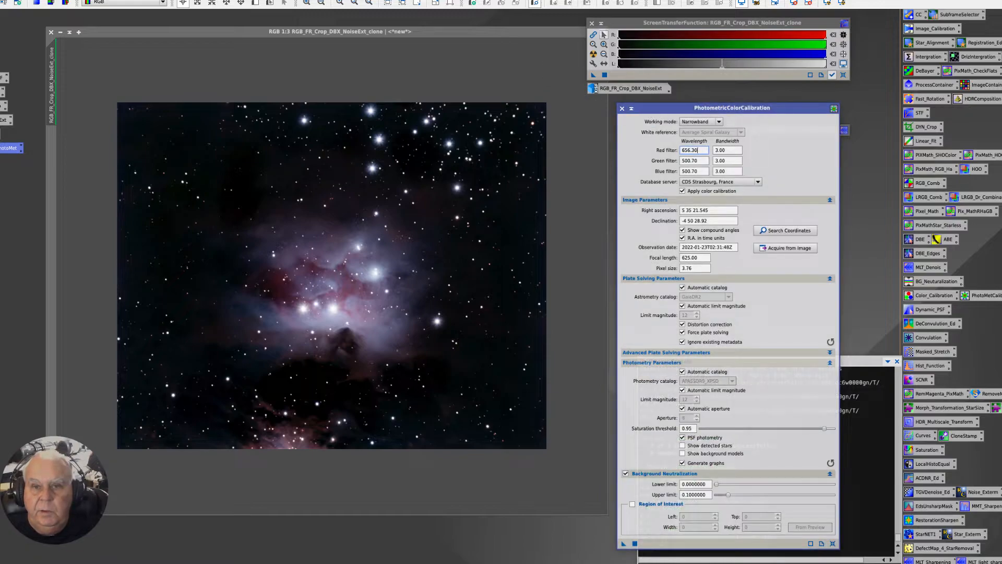
{"action": "left_click", "coordinate": [594, 55]}
{"action": "left_click", "coordinate": [594, 55]}
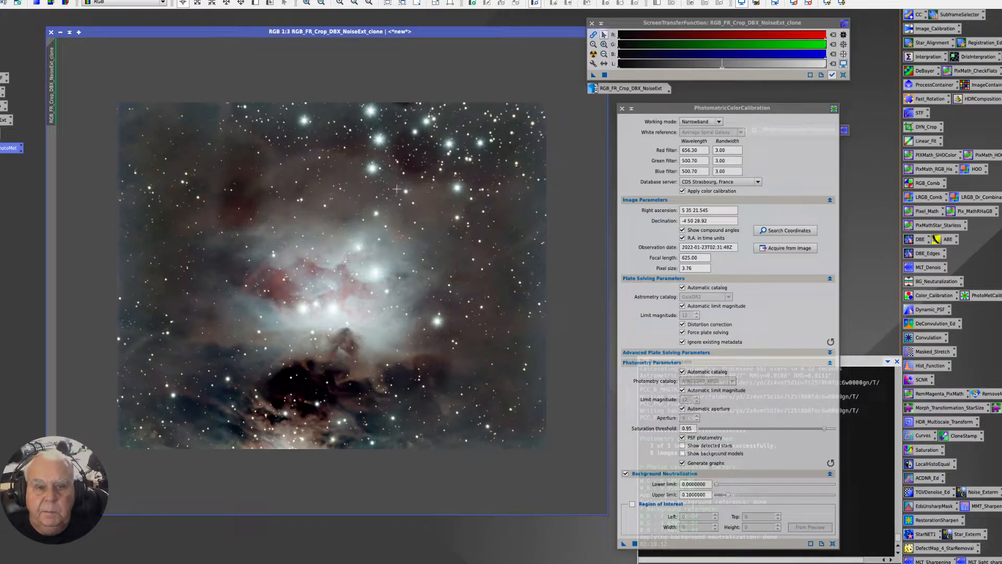
Close the PhotometricColorCalibration process window.
{"action": "left_click_drag", "start_coordinate": [667, 108], "coordinate": [581, 23]}
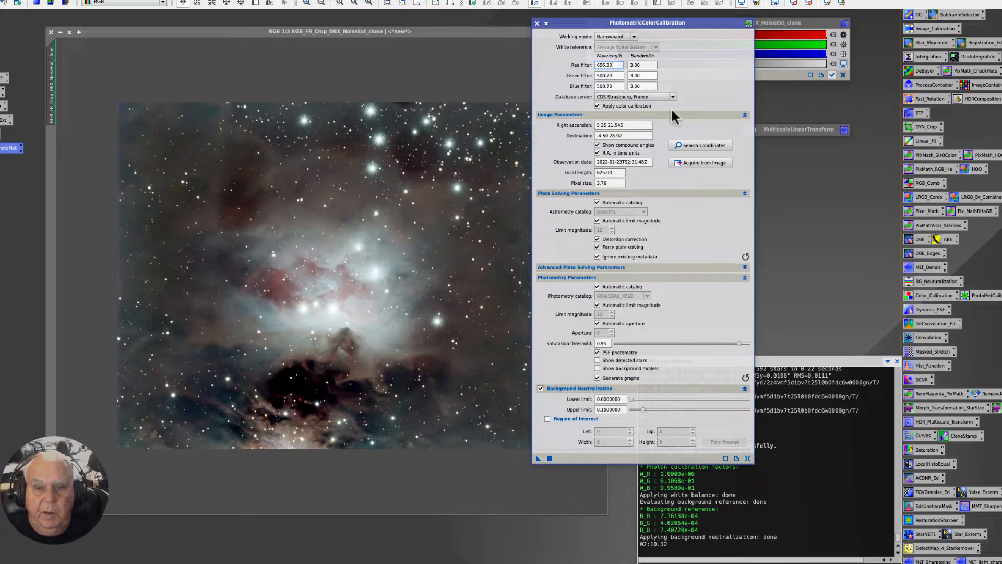
{"action": "left_click_drag", "start_coordinate": [573, 20], "coordinate": [609, 55]}
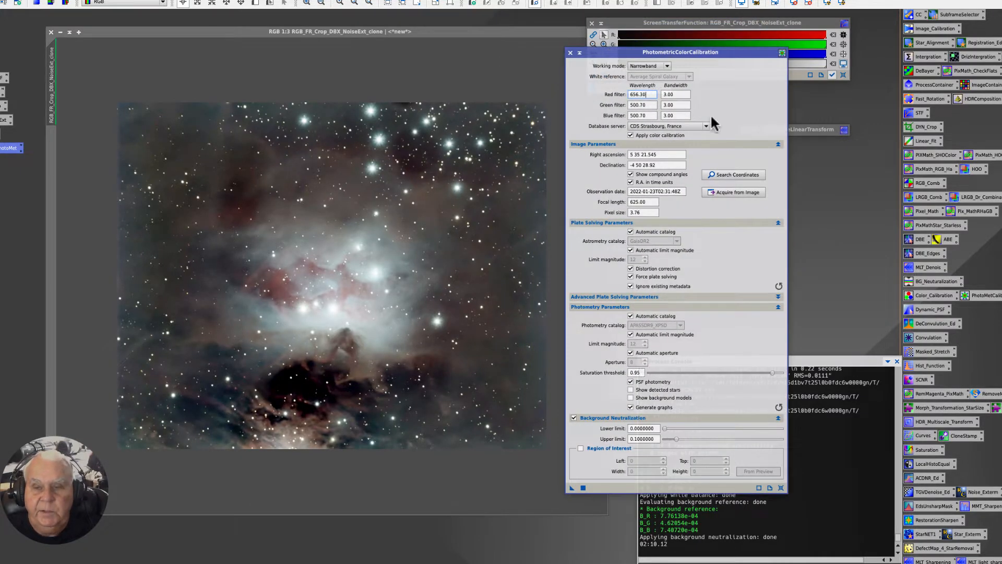
{"action": "left_click", "coordinate": [570, 52]}
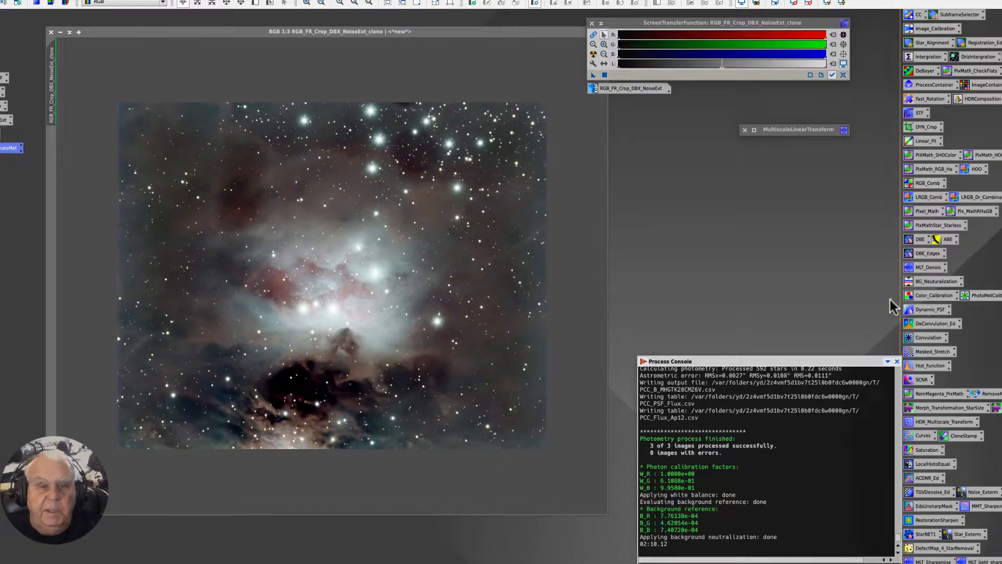
Open the Color_Calibration process icon and draw a small rectangular preview over a dark background area of the cloned nebula image.
{"action": "double_click", "coordinate": [923, 296]}
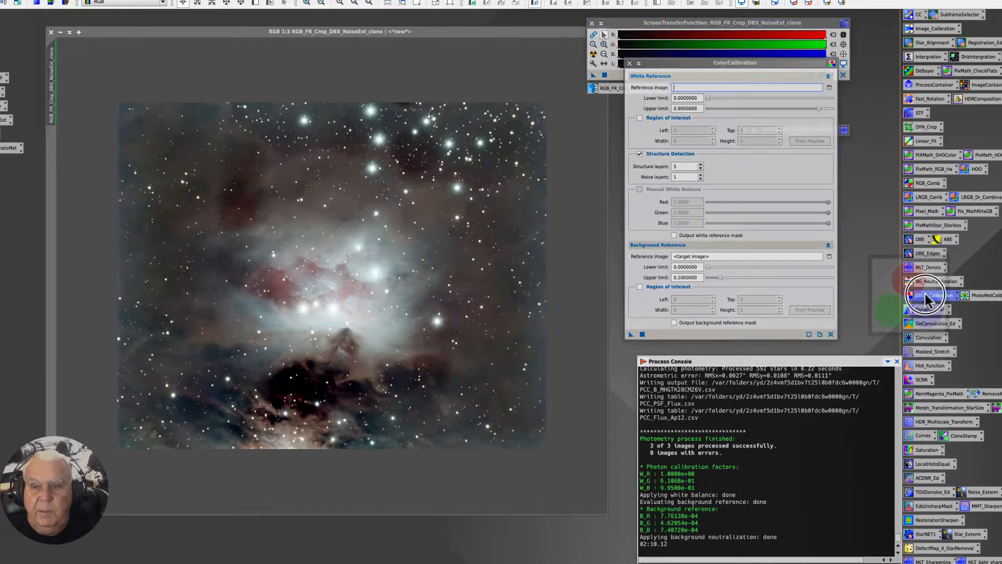
{"action": "left_click_drag", "start_coordinate": [682, 62], "coordinate": [583, 101]}
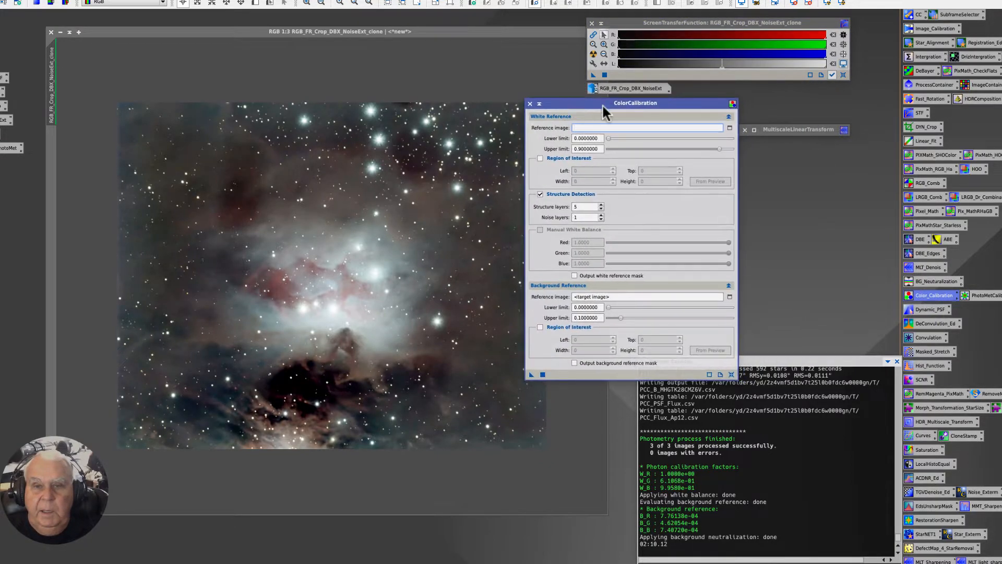
{"action": "left_click", "coordinate": [255, 3]}
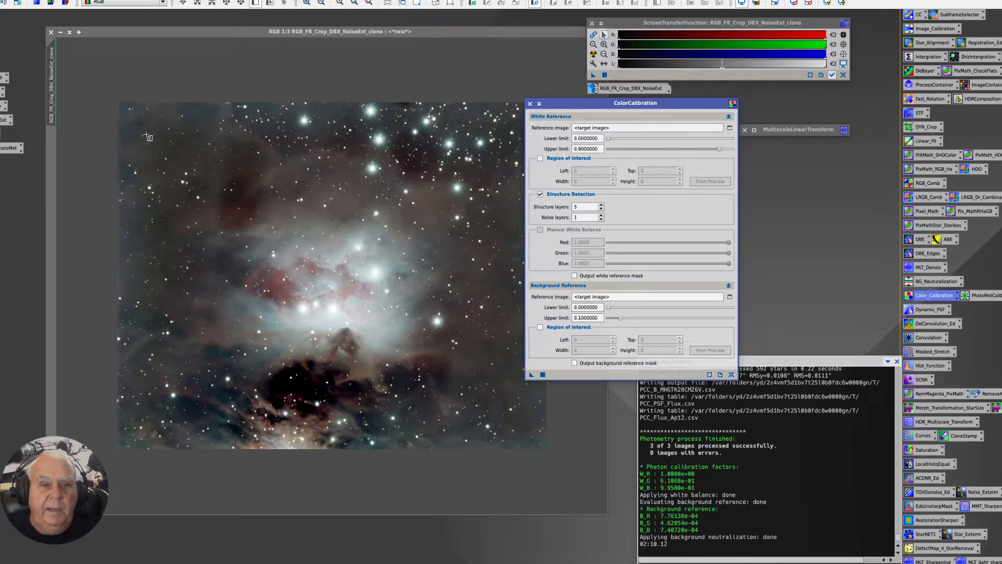
{"action": "scroll", "coordinate": [200, 157], "scroll_direction": "up", "scroll_amount": 2}
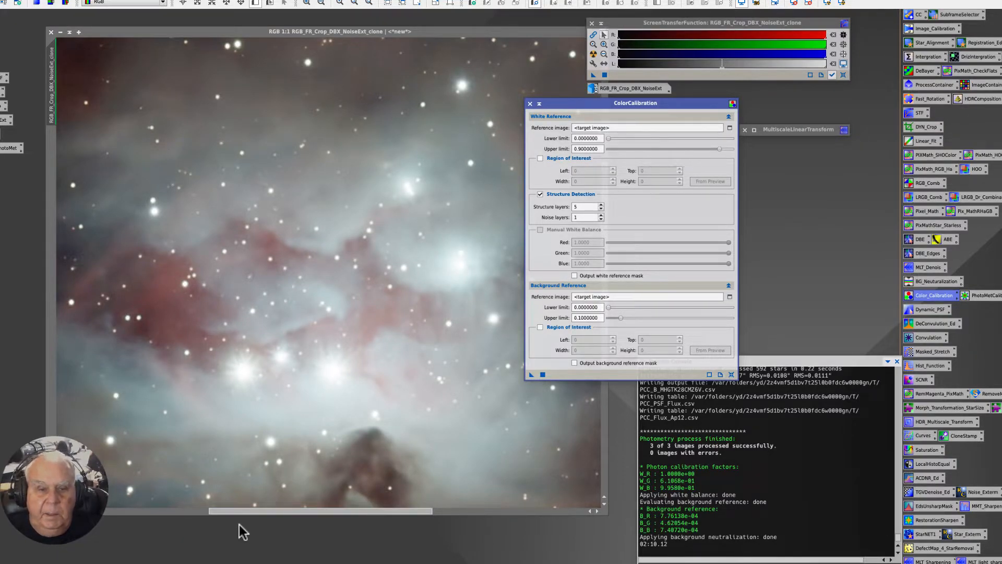
{"action": "left_click", "coordinate": [256, 511]}
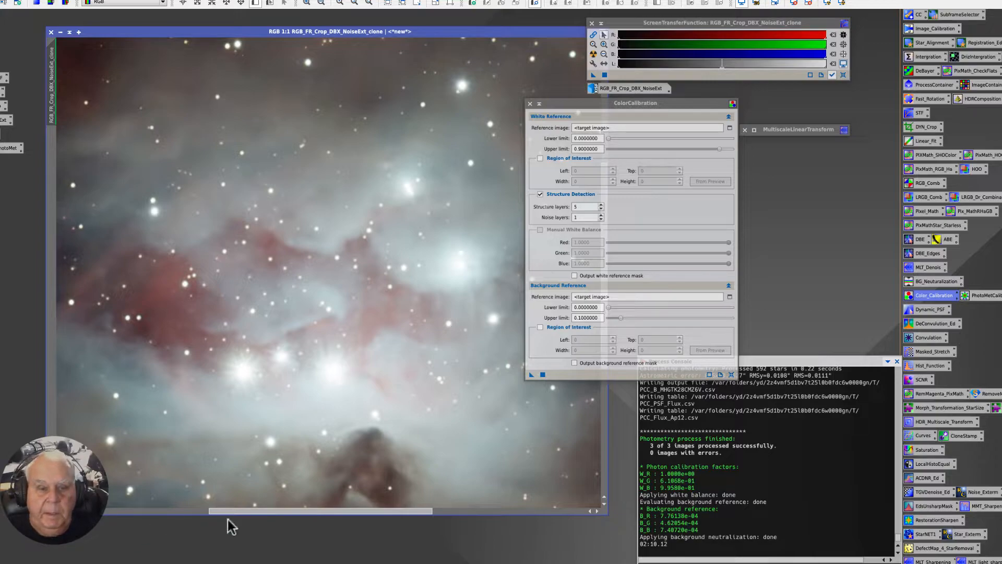
{"action": "left_click_drag", "start_coordinate": [250, 510], "coordinate": [98, 510]}
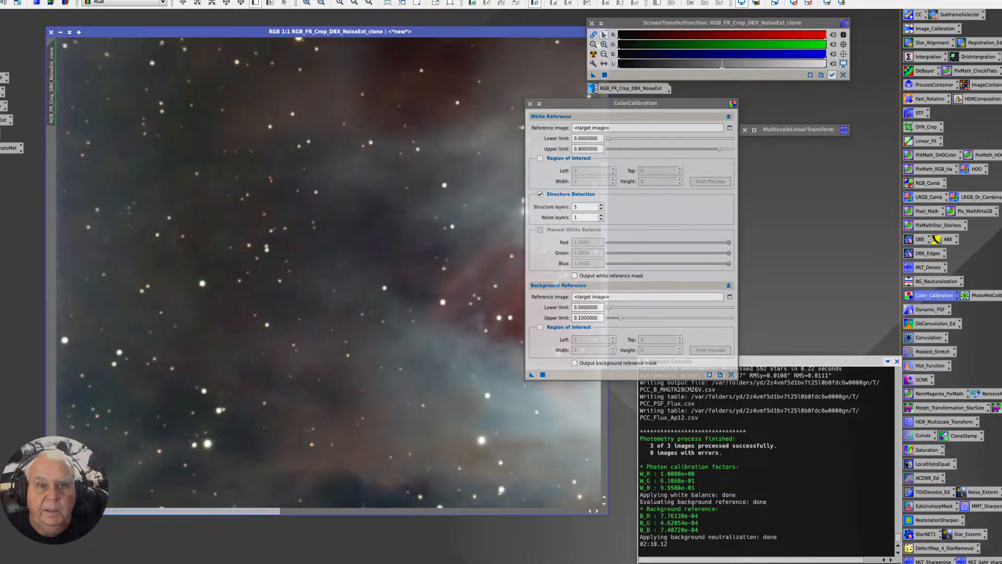
{"action": "left_click_drag", "start_coordinate": [103, 148], "coordinate": [161, 184]}
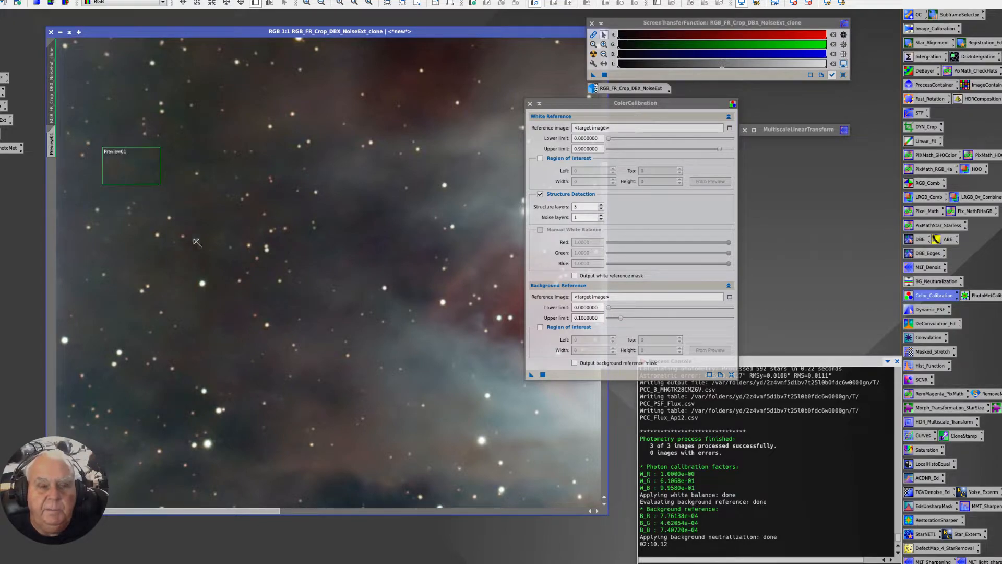
Draw a second, tiny preview inside the core of a bright white star near the nebula's centre.
{"action": "scroll", "coordinate": [260, 365], "scroll_direction": "up", "scroll_amount": 3}
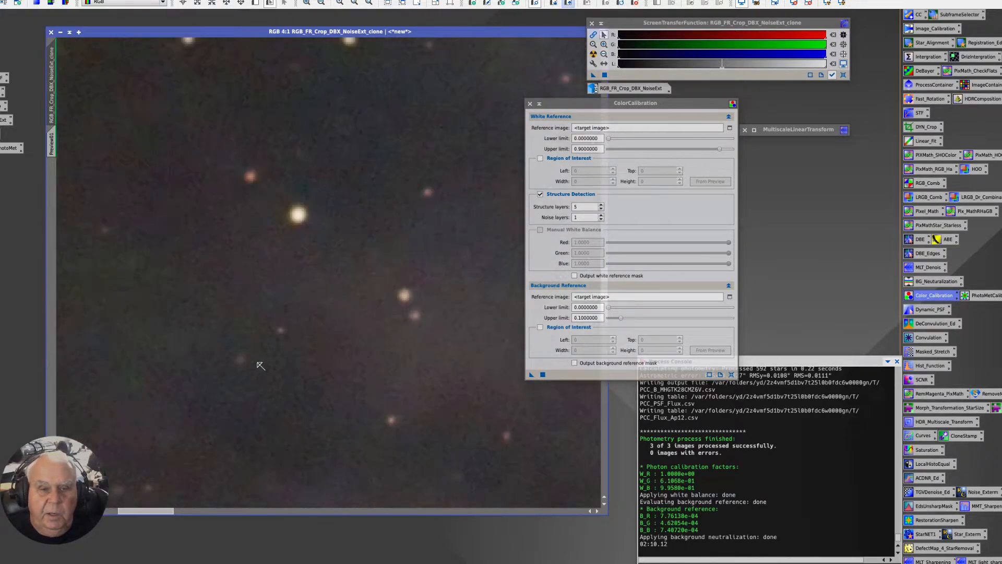
{"action": "left_click_drag", "start_coordinate": [167, 512], "coordinate": [452, 532]}
{"action": "mouse_move", "coordinate": [411, 528]}
{"action": "left_mouse_down"}
{"action": "mouse_move", "coordinate": [369, 521]}
{"action": "mouse_move", "coordinate": [416, 528]}
{"action": "mouse_move", "coordinate": [394, 531]}
{"action": "left_mouse_up"}
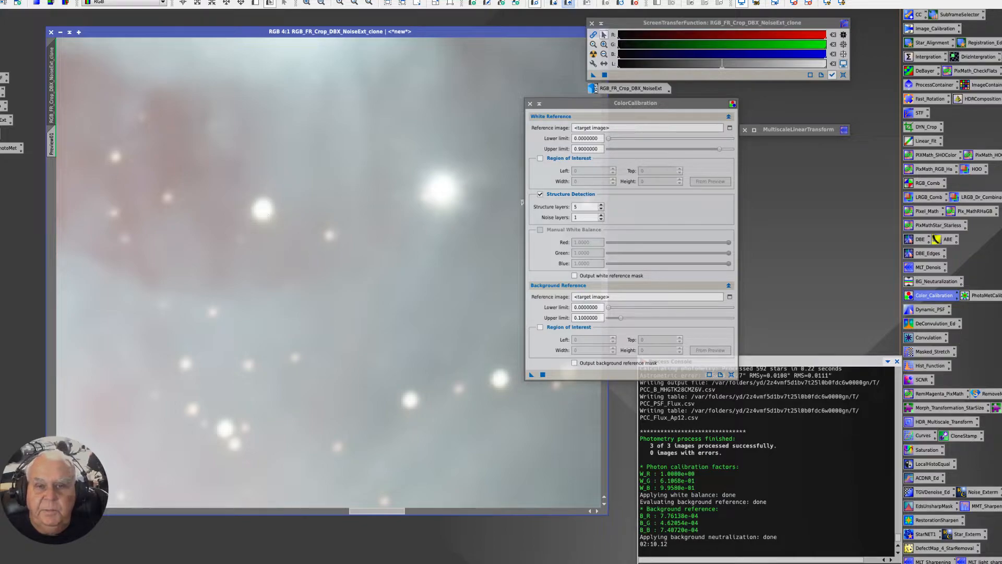
{"action": "left_click_drag", "start_coordinate": [569, 106], "coordinate": [712, 99]}
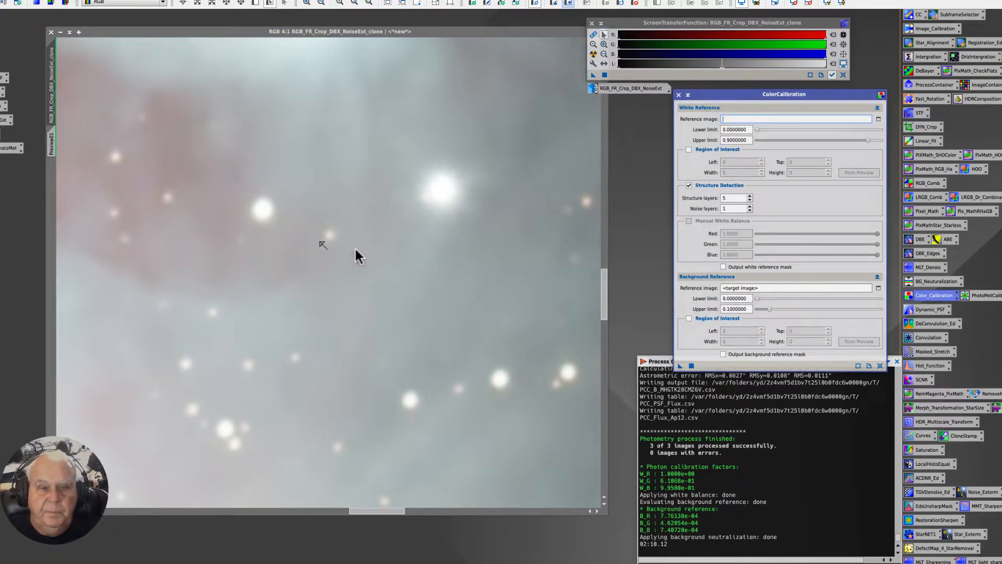
{"action": "left_click_drag", "start_coordinate": [605, 285], "coordinate": [601, 284]}
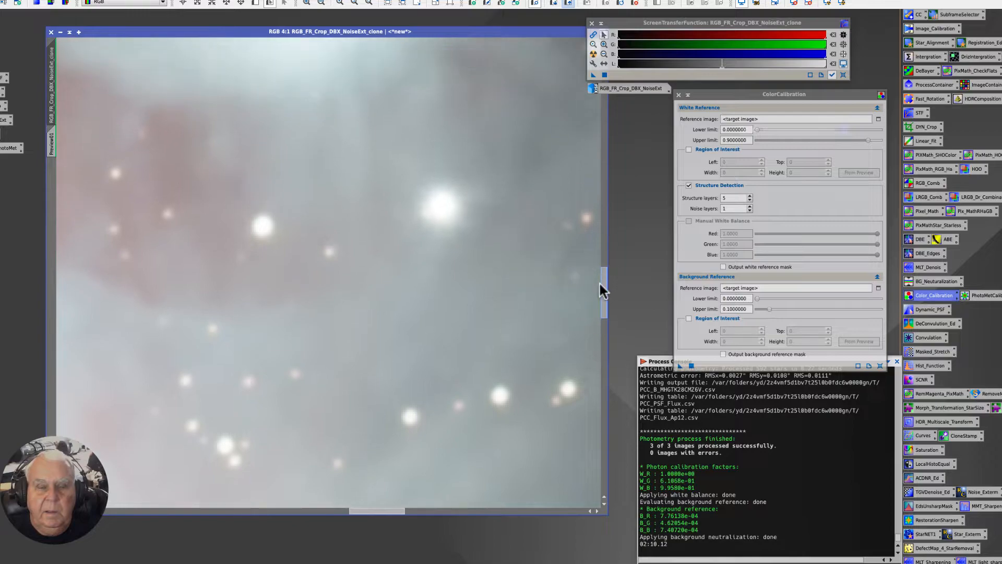
{"action": "scroll", "coordinate": [373, 275], "scroll_direction": "down", "scroll_amount": 3}
{"action": "scroll", "coordinate": [374, 276], "scroll_direction": "up", "scroll_amount": 2}
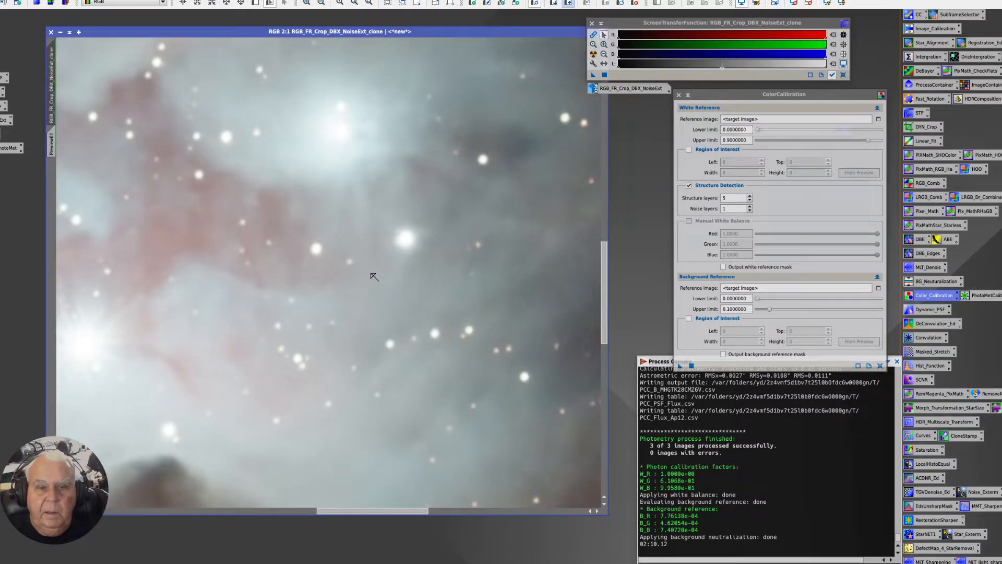
{"action": "scroll", "coordinate": [380, 243], "scroll_direction": "down", "scroll_amount": 1}
{"action": "scroll", "coordinate": [390, 242], "scroll_direction": "up", "scroll_amount": 2}
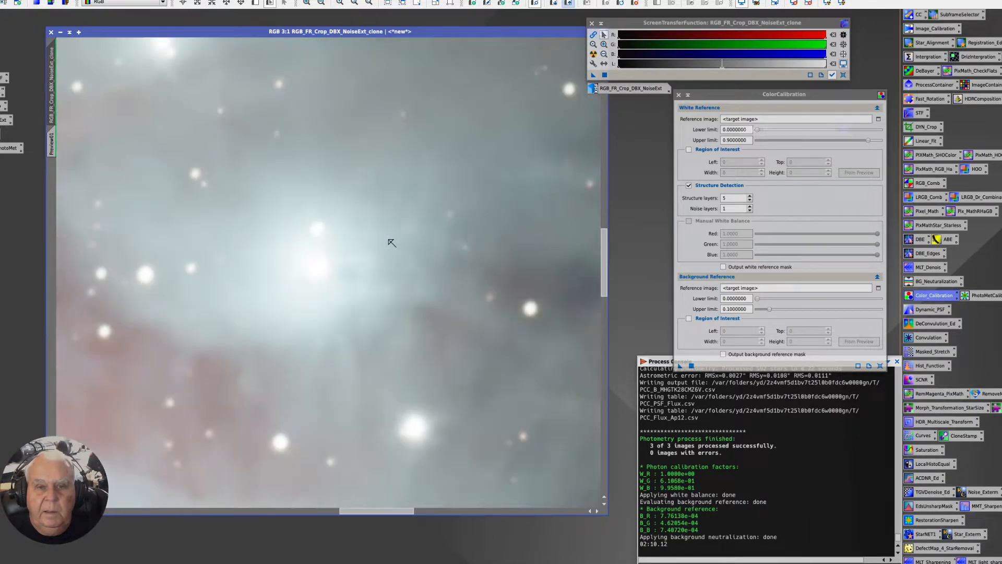
{"action": "left_click_drag", "start_coordinate": [608, 251], "coordinate": [611, 189]}
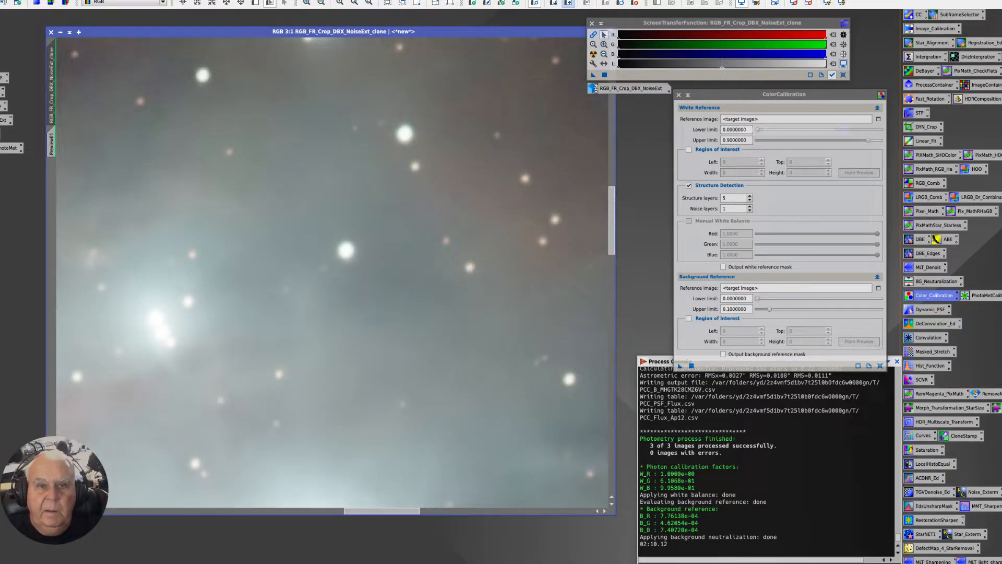
{"action": "left_click", "coordinate": [255, 5]}
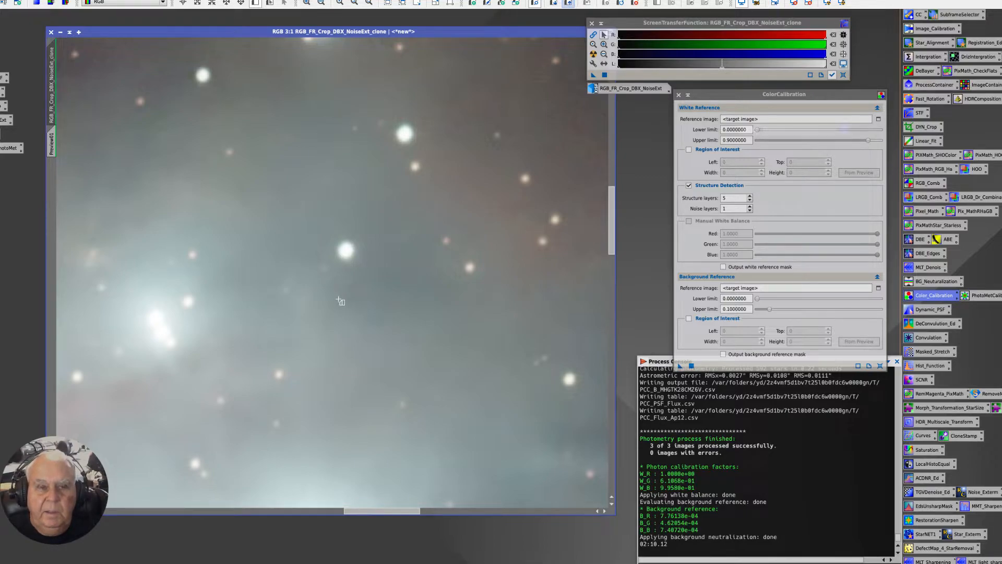
{"action": "left_click_drag", "start_coordinate": [609, 213], "coordinate": [611, 293]}
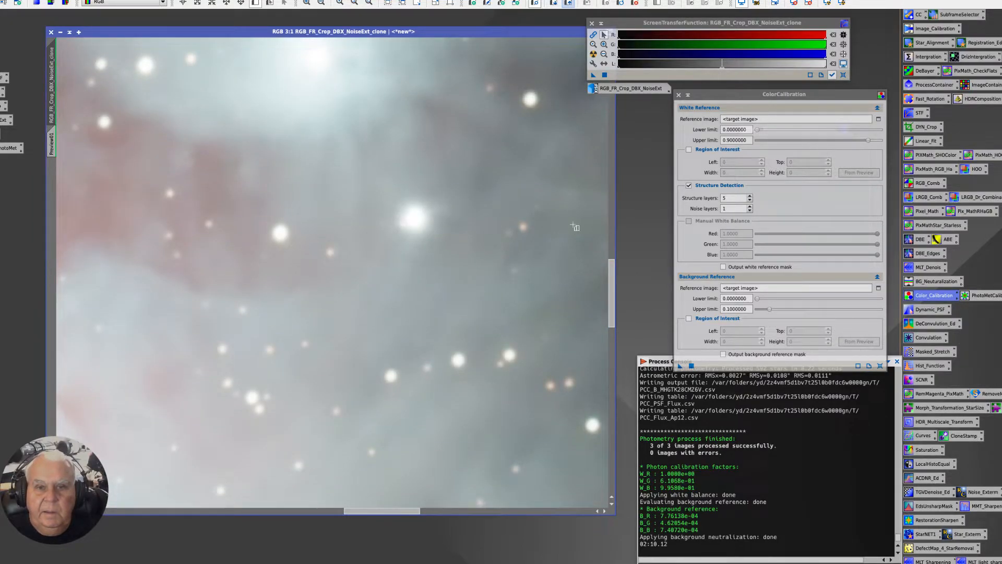
{"action": "left_click_drag", "start_coordinate": [613, 271], "coordinate": [643, 368]}
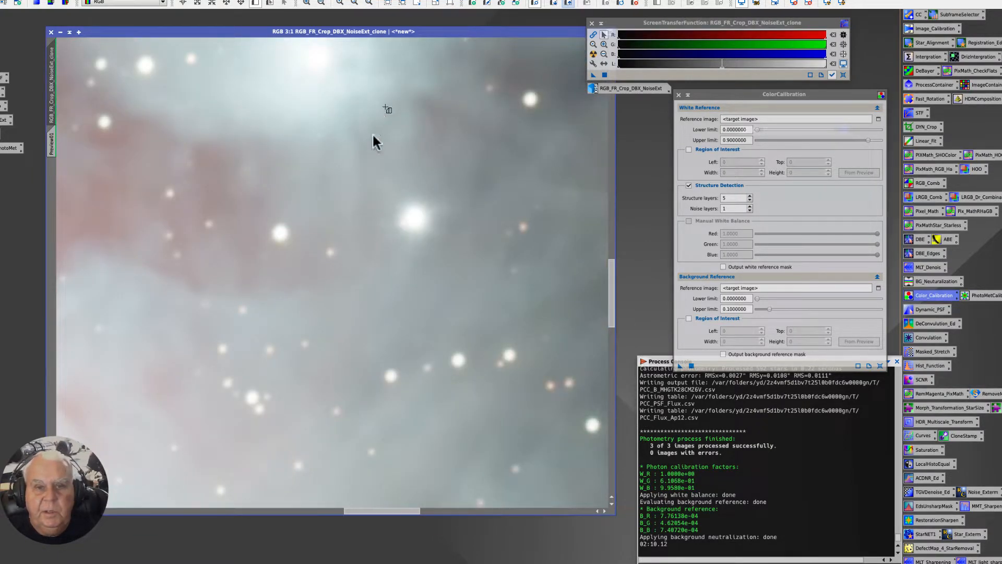
{"action": "left_click_drag", "start_coordinate": [411, 214], "coordinate": [421, 225]}
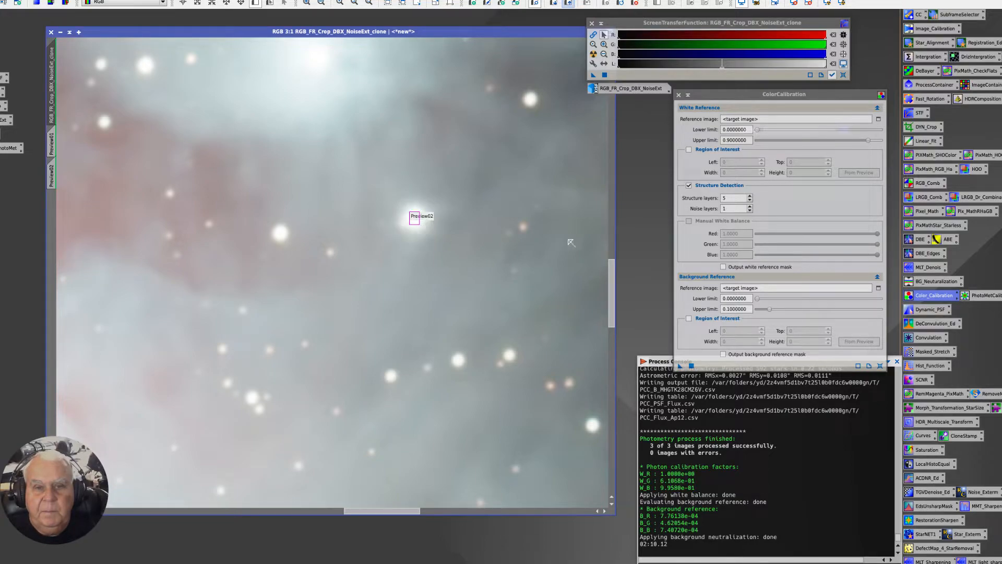
Disable Structure Detection for the white reference in ColorCalibration.
{"action": "left_click_drag", "start_coordinate": [697, 89], "coordinate": [488, 27]}
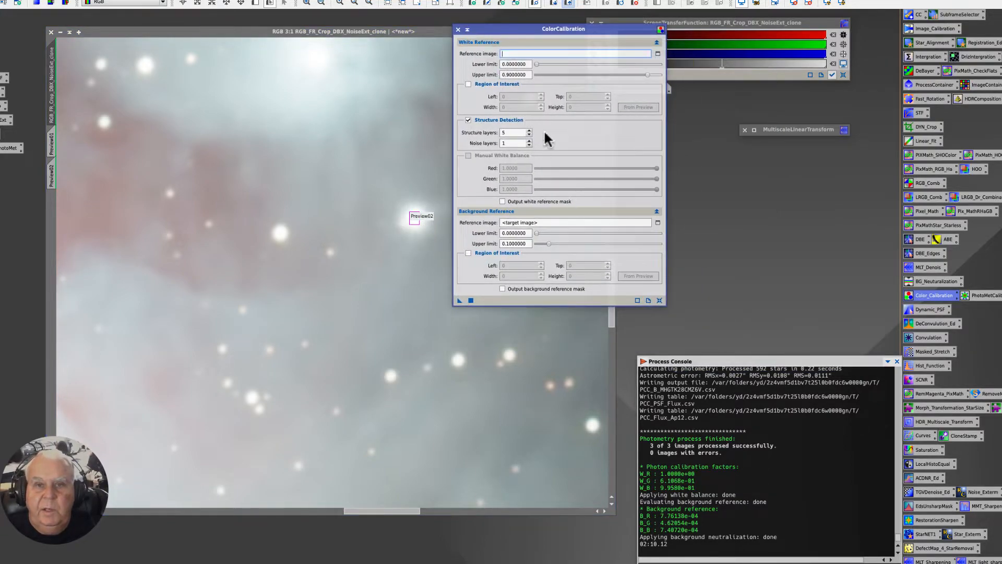
{"action": "left_click", "coordinate": [468, 121]}
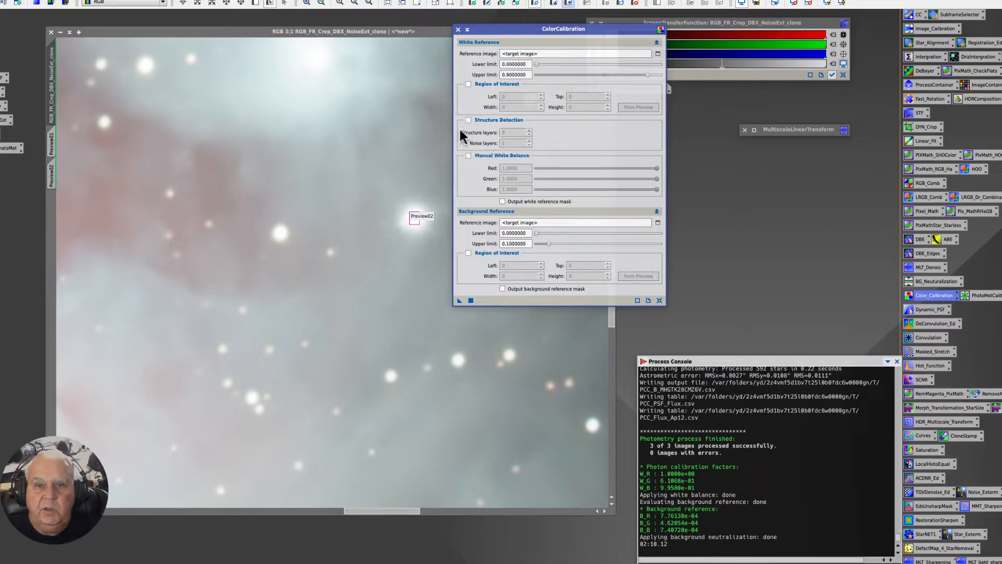
{"action": "scroll", "coordinate": [251, 218], "scroll_direction": "down", "scroll_amount": 5}
{"action": "scroll", "coordinate": [256, 217], "scroll_direction": "up", "scroll_amount": 3}
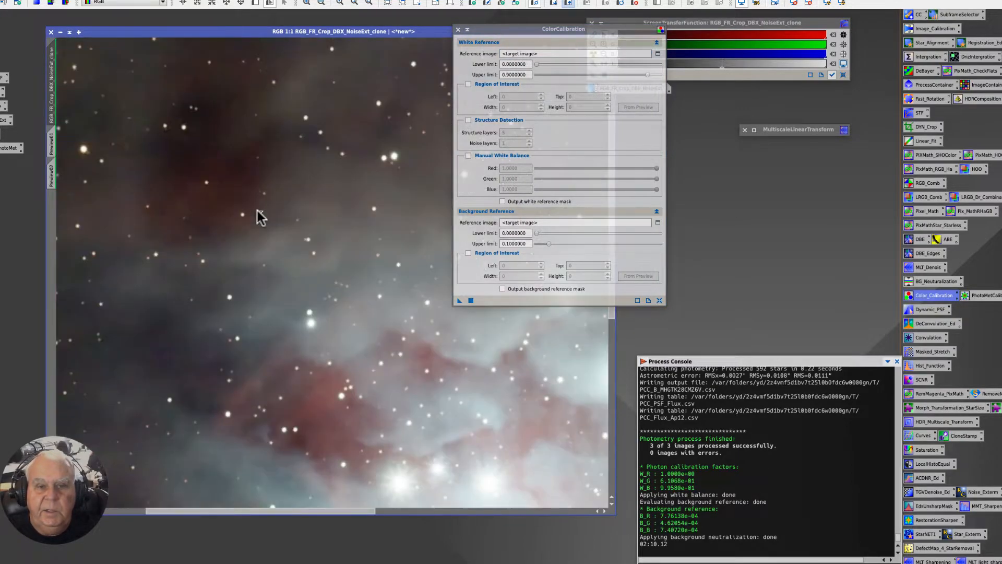
{"action": "scroll", "coordinate": [258, 214], "scroll_direction": "down", "scroll_amount": 1}
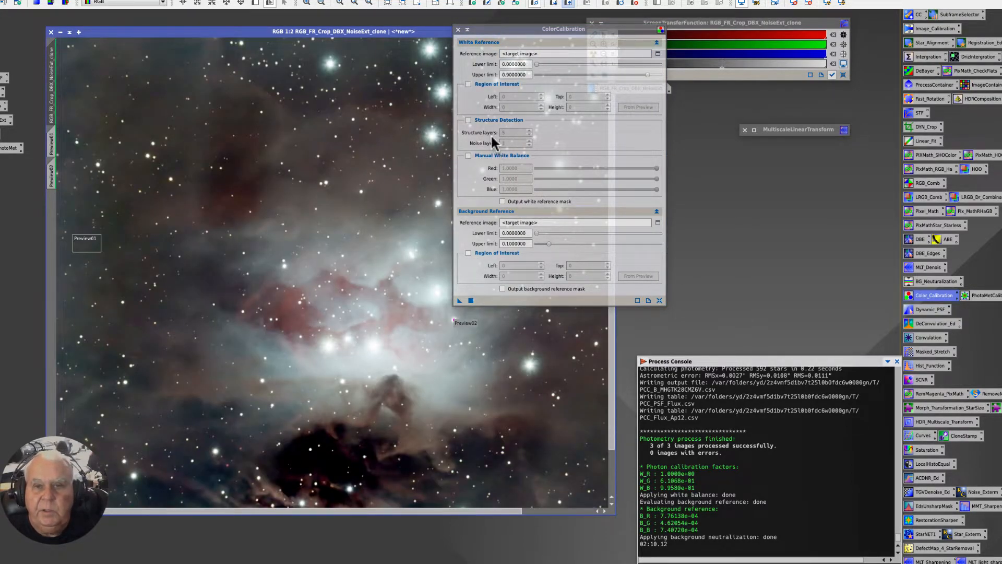
Set the ColorCalibration white reference image to RGB_FR_Crop_DBX_NoiseExt_clone->Preview02.
{"action": "left_click_drag", "start_coordinate": [504, 35], "coordinate": [556, 63]}
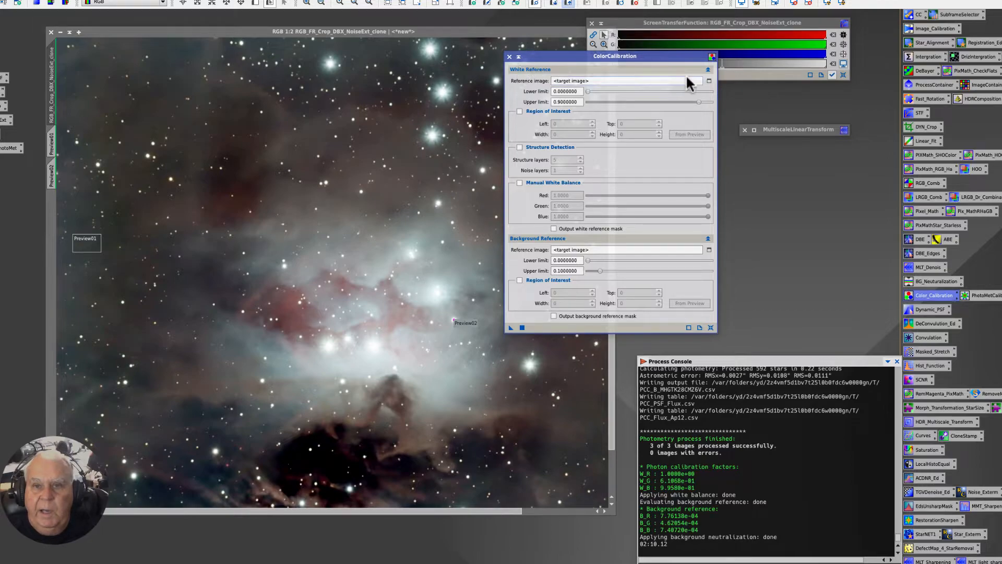
{"action": "left_click", "coordinate": [709, 81]}
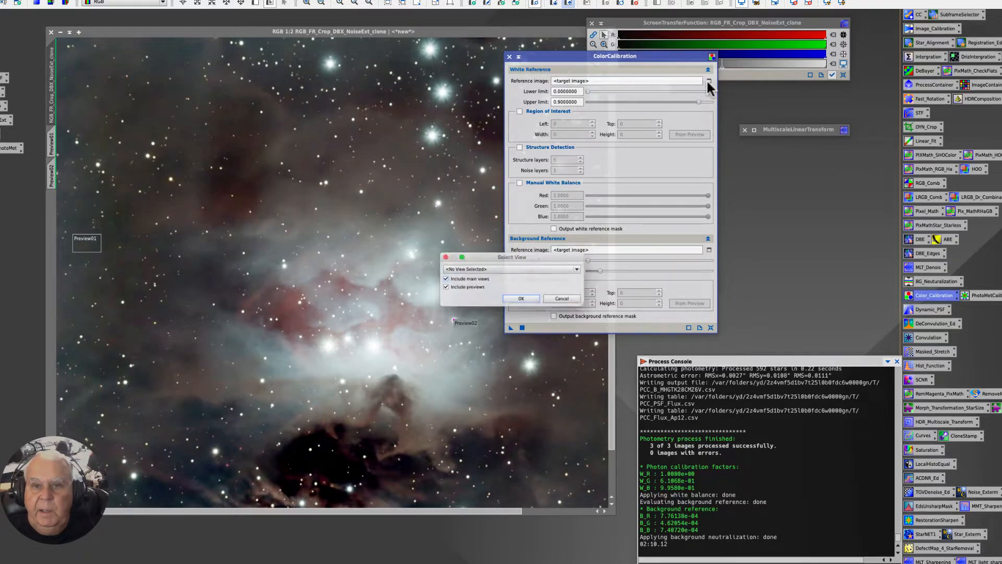
{"action": "left_click", "coordinate": [582, 268]}
{"action": "left_click", "coordinate": [500, 310]}
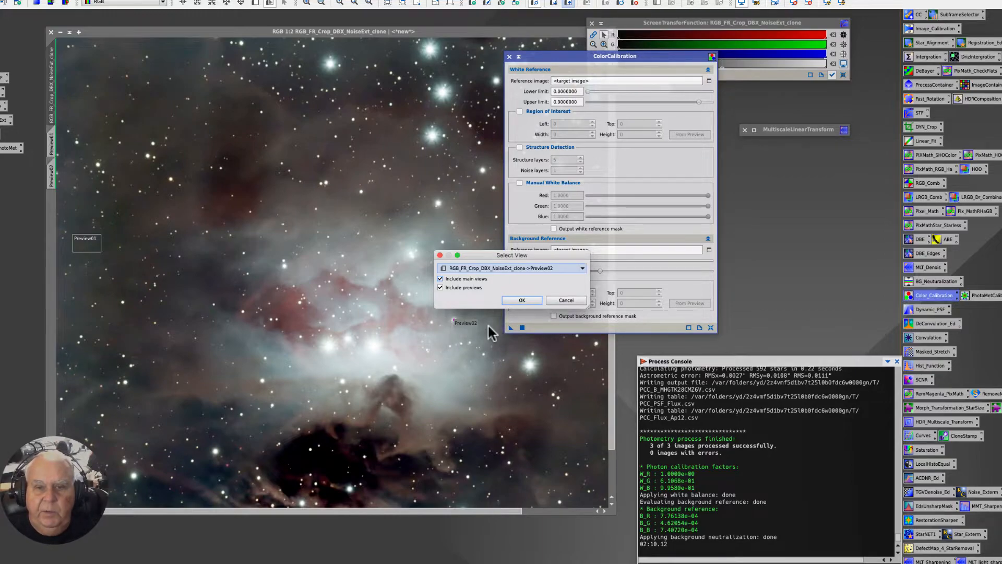
{"action": "left_click", "coordinate": [522, 300]}
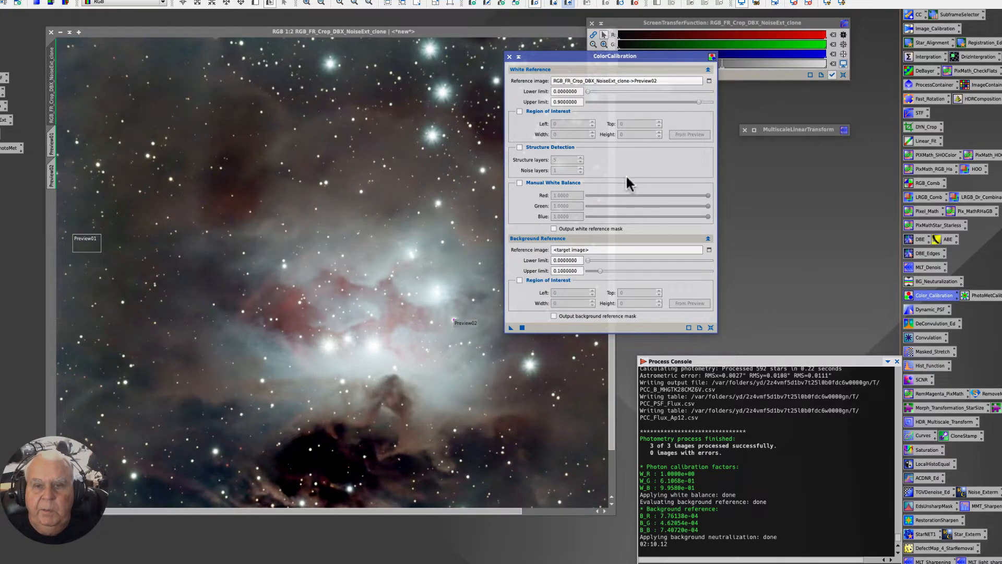
Set the ColorCalibration background reference image to RGB_FR_Crop_DBX_NoiseExt_clone->Preview01.
{"action": "left_click", "coordinate": [708, 250]}
{"action": "left_click", "coordinate": [582, 268]}
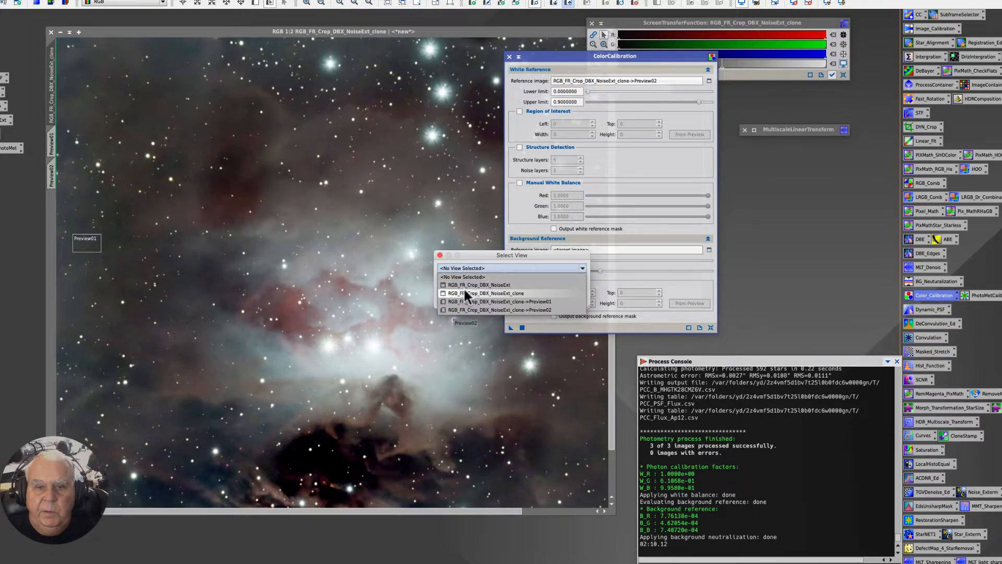
{"action": "left_click", "coordinate": [493, 301]}
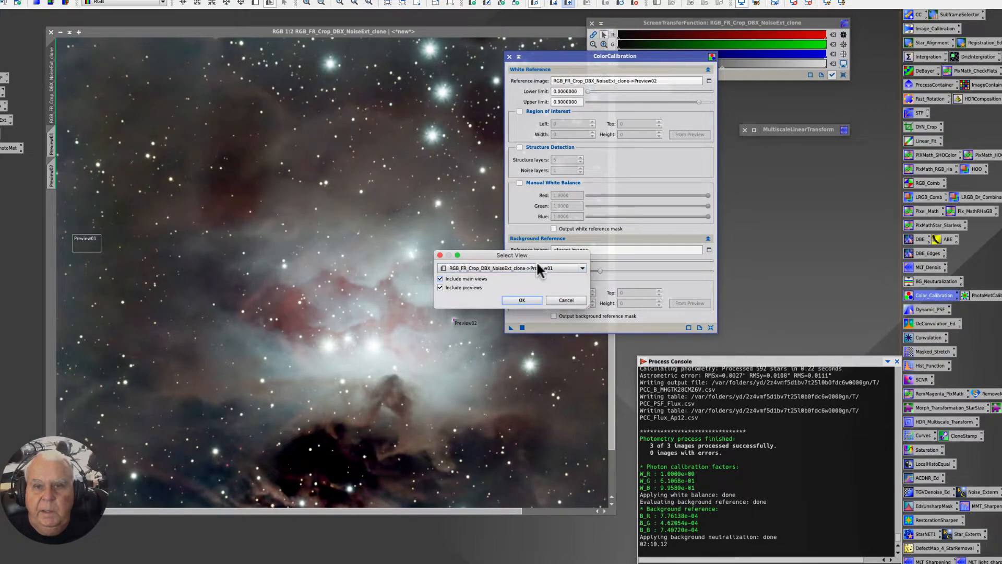
{"action": "left_click", "coordinate": [522, 300]}
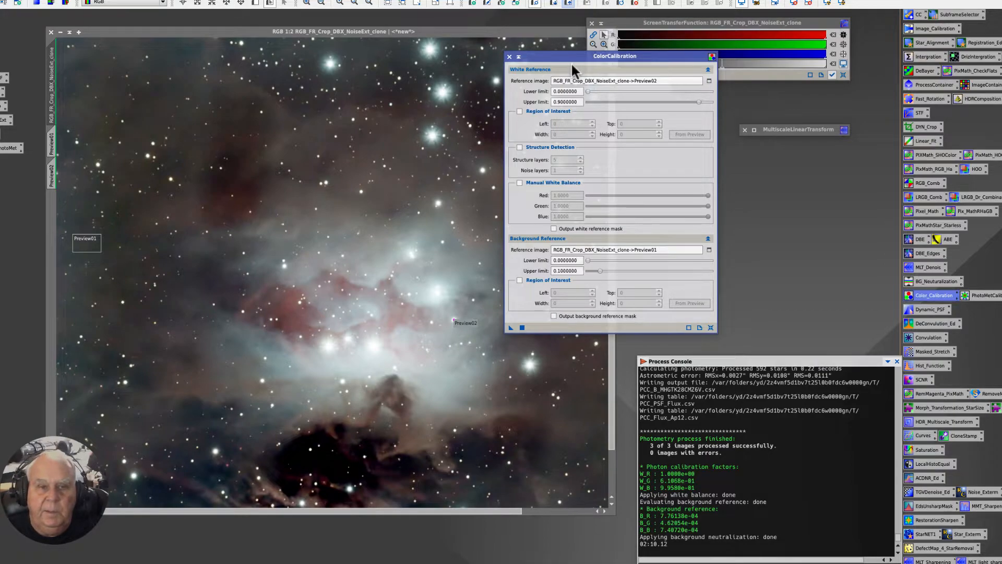
Close ColorCalibration without applying it and delete all previews from the cloned image.
{"action": "left_click", "coordinate": [510, 57]}
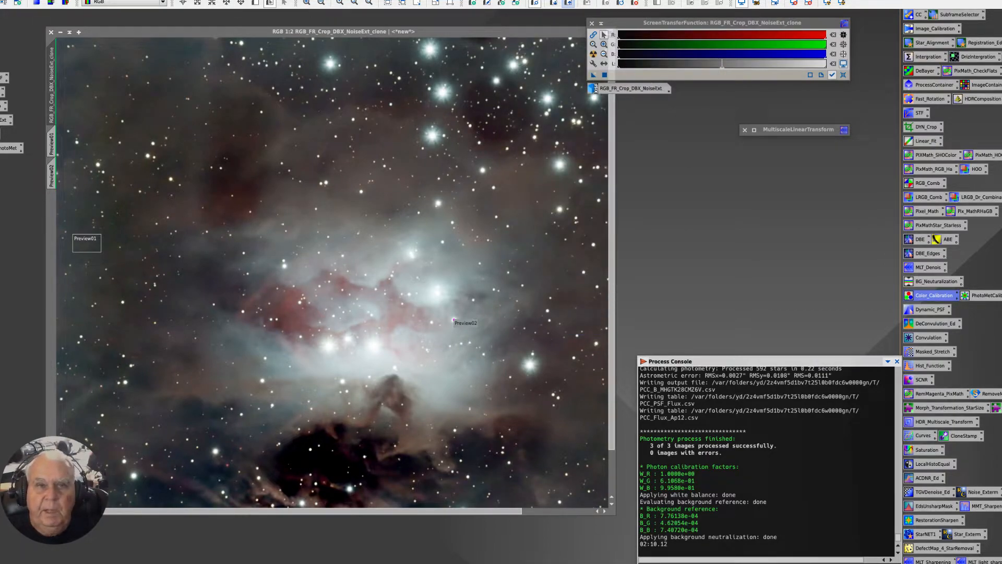
{"action": "left_click", "coordinate": [111, 0]}
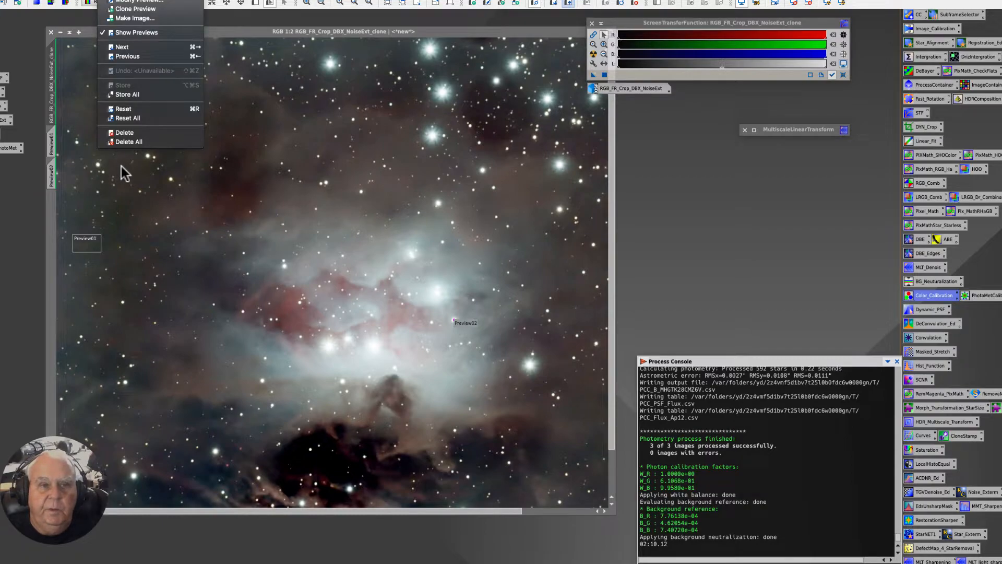
{"action": "left_click", "coordinate": [128, 142]}
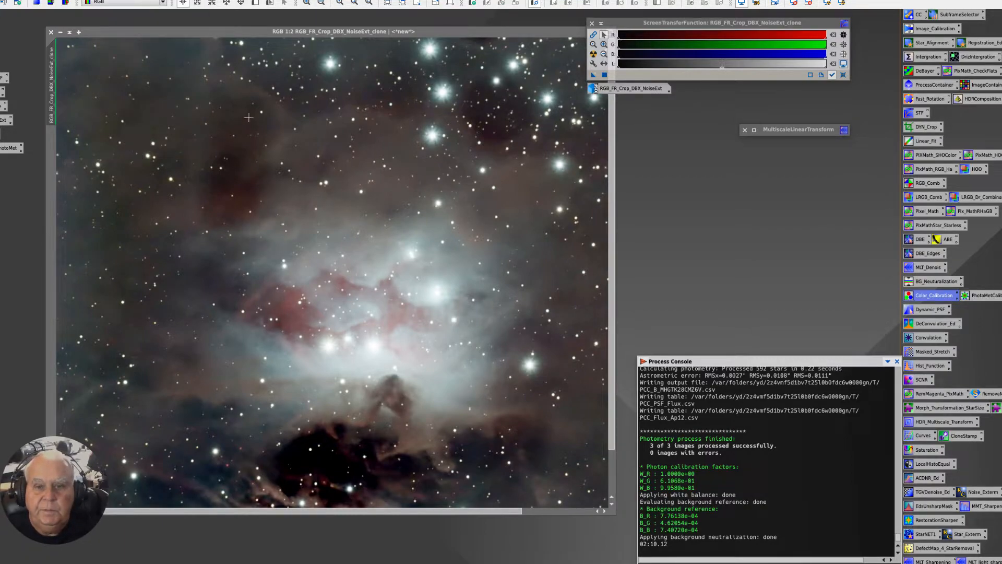
Rename the colour-calibrated clone image as RGB_FR_Crop_DBX_NoiseExt_PhotoMetCL.
{"action": "scroll", "coordinate": [284, 176], "scroll_direction": "down", "scroll_amount": 3}
{"action": "scroll", "coordinate": [277, 197], "scroll_direction": "up", "scroll_amount": 2}
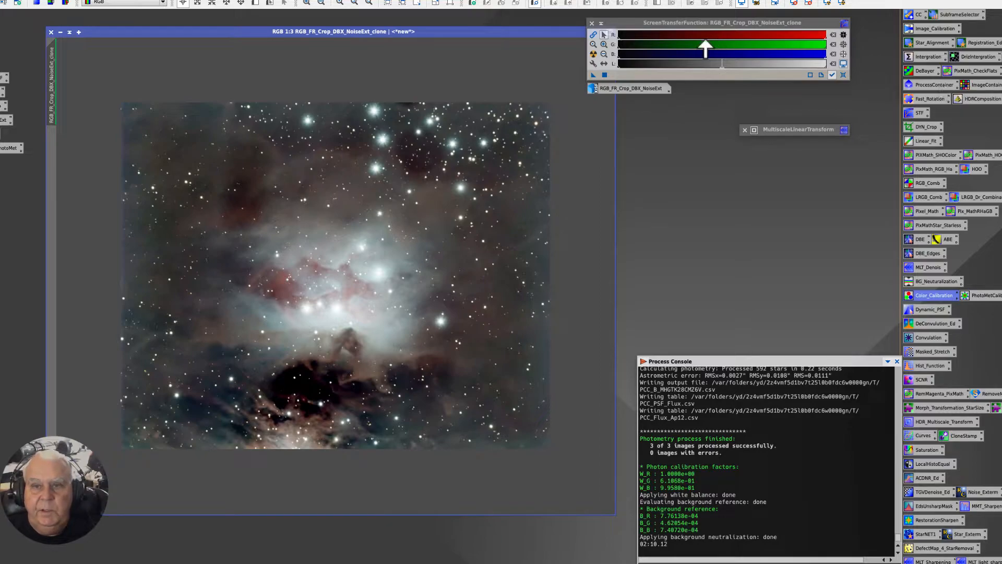
{"action": "mouse_move", "coordinate": [615, 87]}
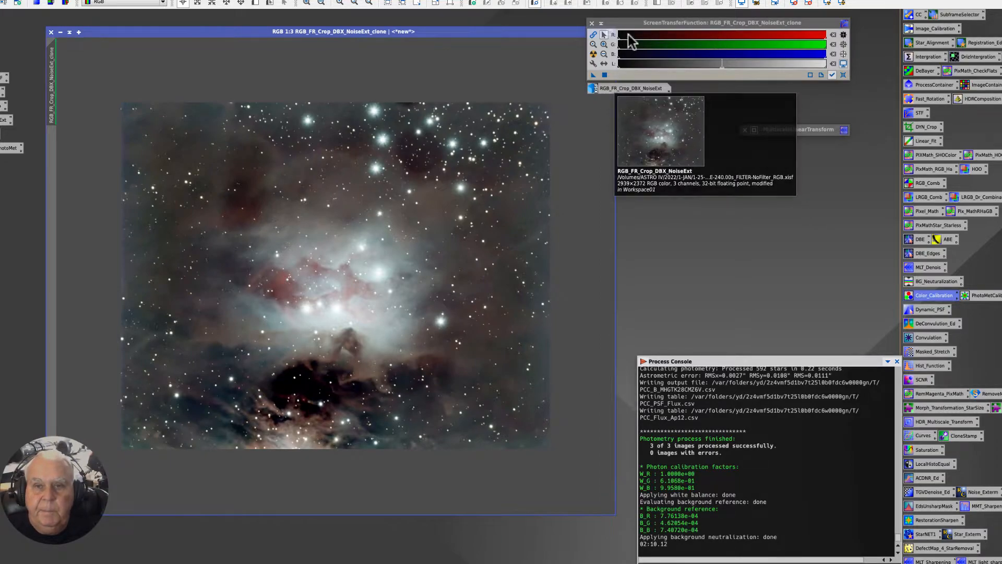
{"action": "left_click_drag", "start_coordinate": [633, 23], "coordinate": [656, 19]}
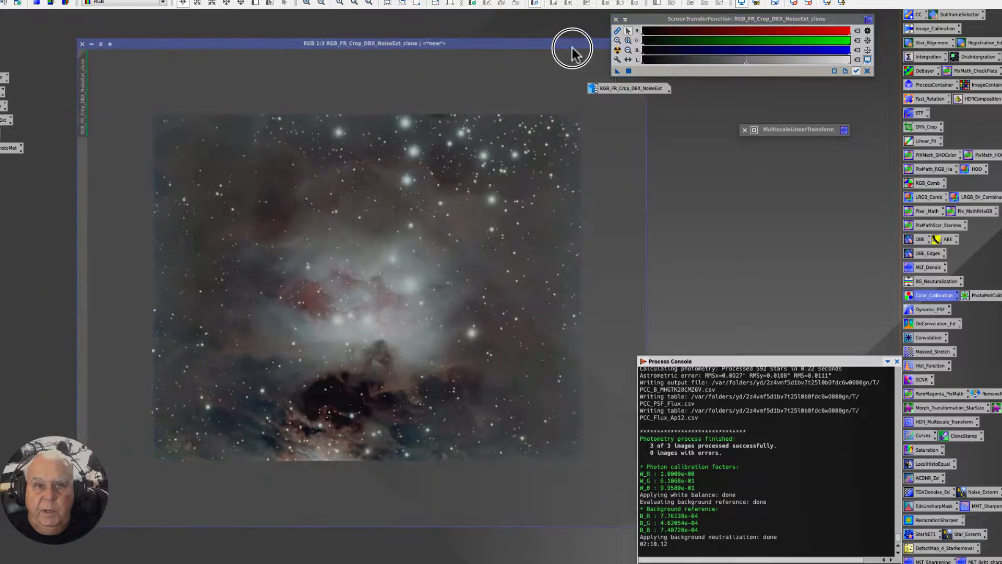
{"action": "left_click_drag", "start_coordinate": [537, 33], "coordinate": [677, 56]}
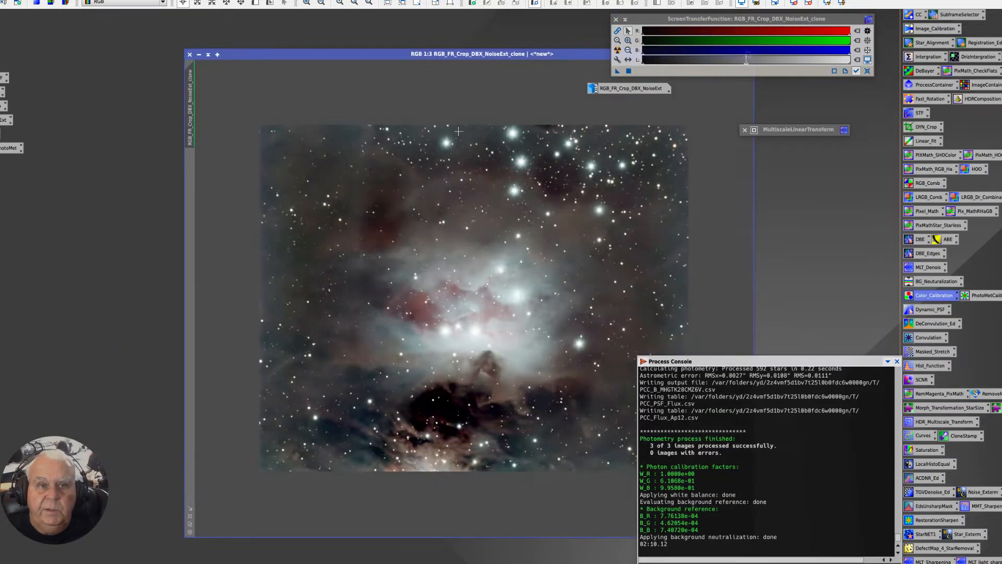
{"action": "right_click", "coordinate": [189, 100]}
{"action": "left_click", "coordinate": [228, 132]}
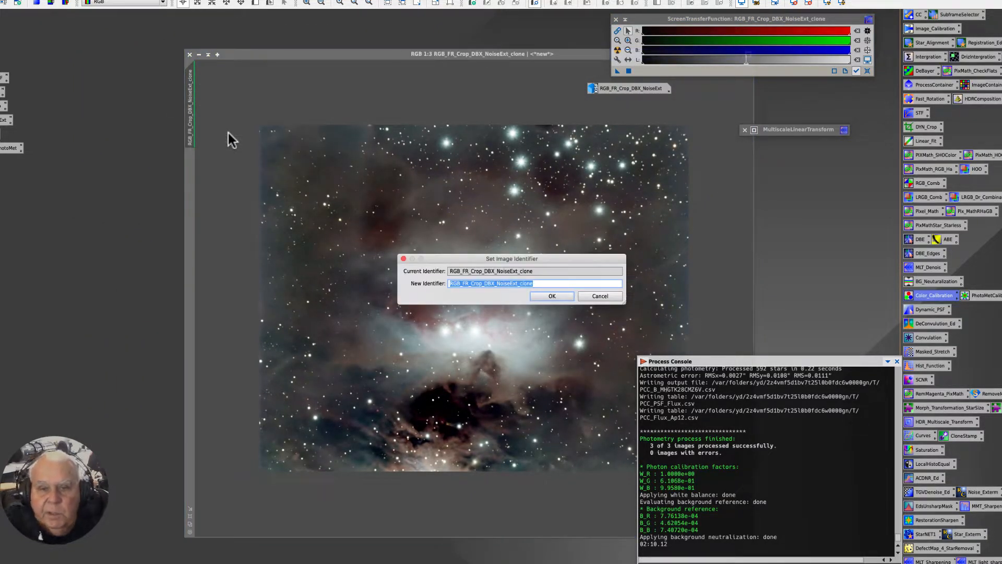
{"action": "key", "text": "Right"}
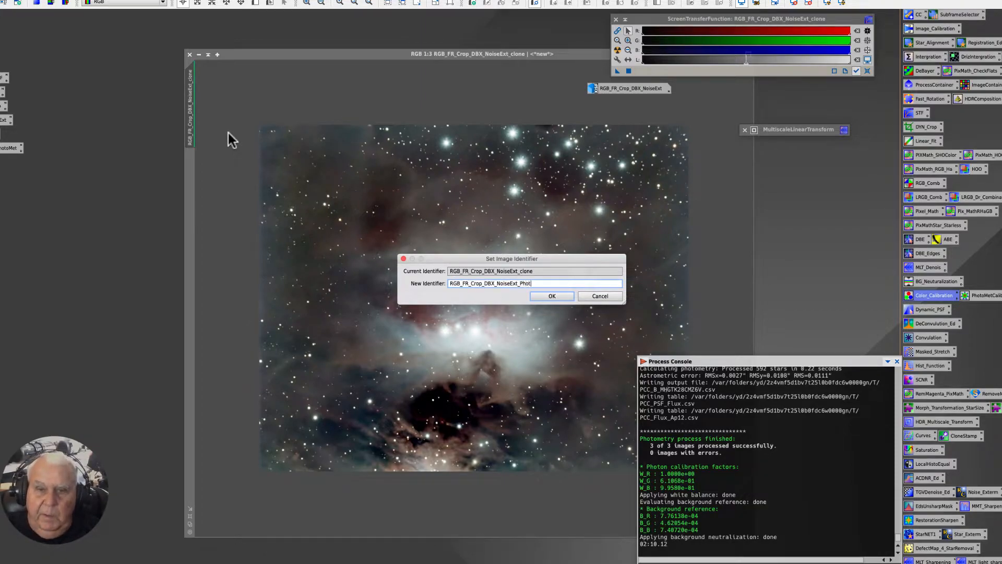
{"action": "type", "text": "PhotoMetCL"}
{"action": "key", "text": "Return"}
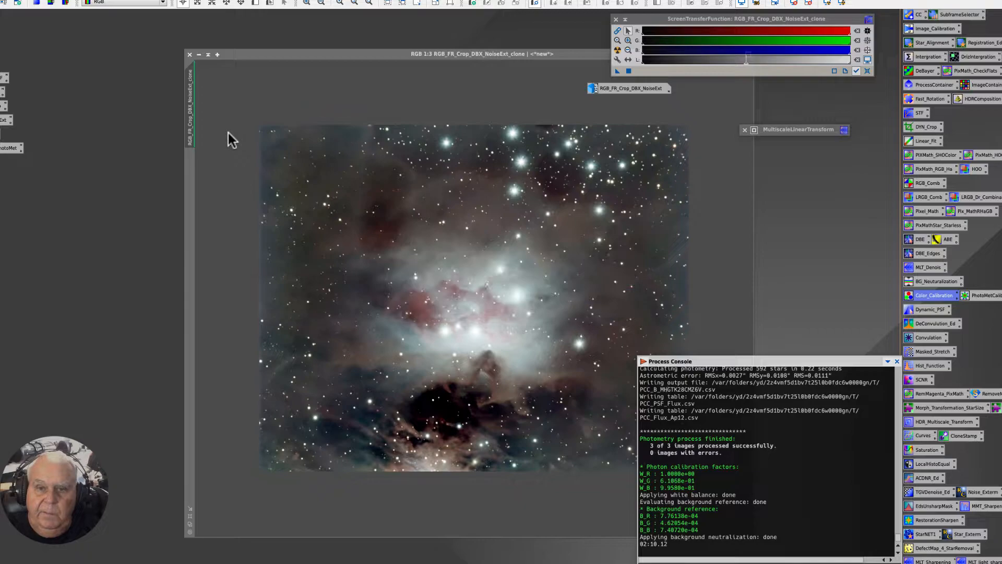
Make two duplicates of the PhotoMetCL image, then iconize the original and place its icon under the RGB_FR_Crop_DBX_NoiseExt icon.
{"action": "mouse_move", "coordinate": [193, 116]}
{"action": "left_mouse_down"}
{"action": "mouse_move", "coordinate": [86, 88]}
{"action": "mouse_move", "coordinate": [94, 108]}
{"action": "mouse_move", "coordinate": [11, 214]}
{"action": "left_mouse_up"}
{"action": "left_click", "coordinate": [586, 98]}
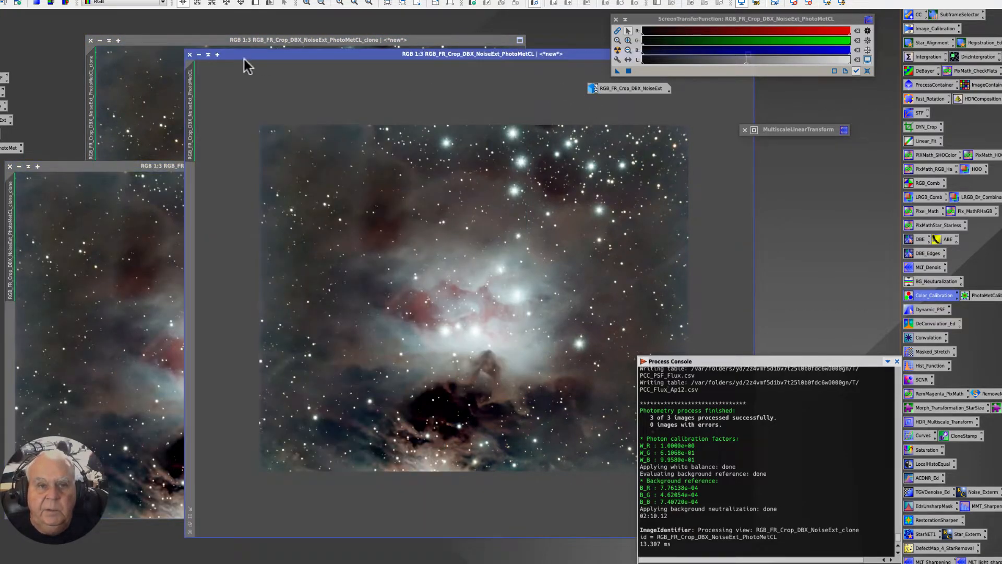
{"action": "left_click", "coordinate": [199, 54]}
{"action": "left_click_drag", "start_coordinate": [531, 297], "coordinate": [654, 100]}
Close MultiscaleLinearTransform and iconize the PhotoMetCL_clone image, setting its icon aside in the workspace.
{"action": "left_click_drag", "start_coordinate": [799, 130], "coordinate": [796, 128]}
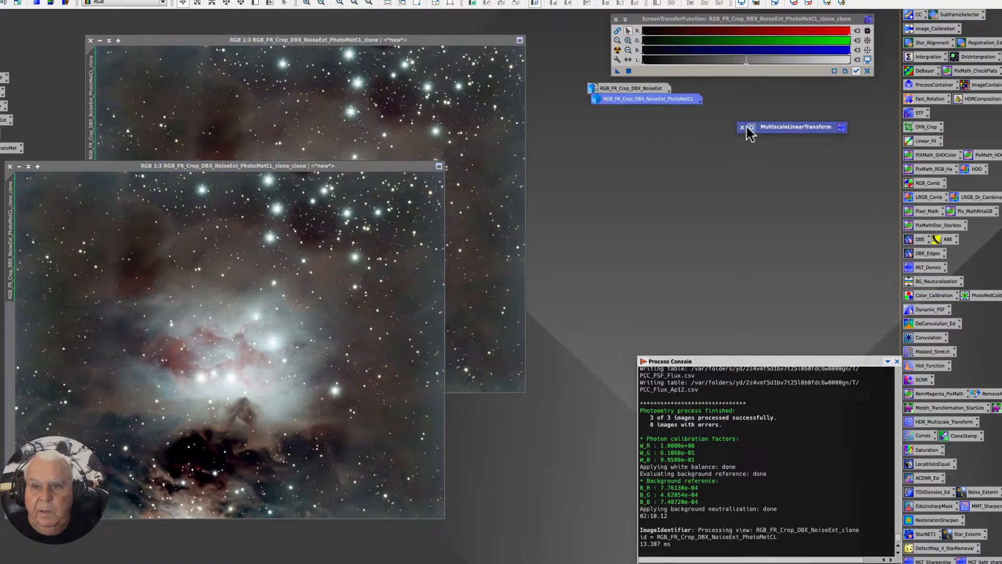
{"action": "left_click", "coordinate": [743, 127]}
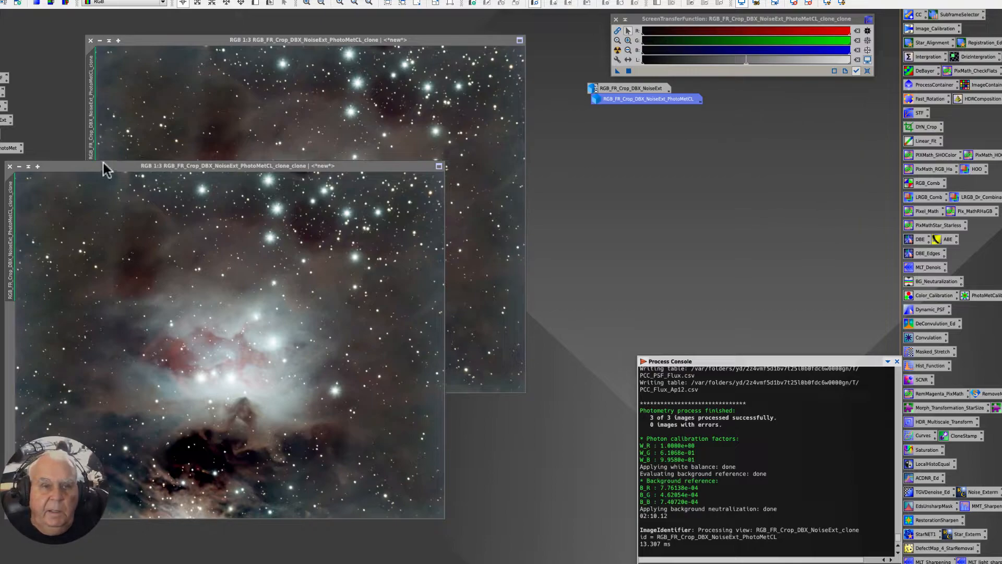
{"action": "left_click", "coordinate": [99, 41]}
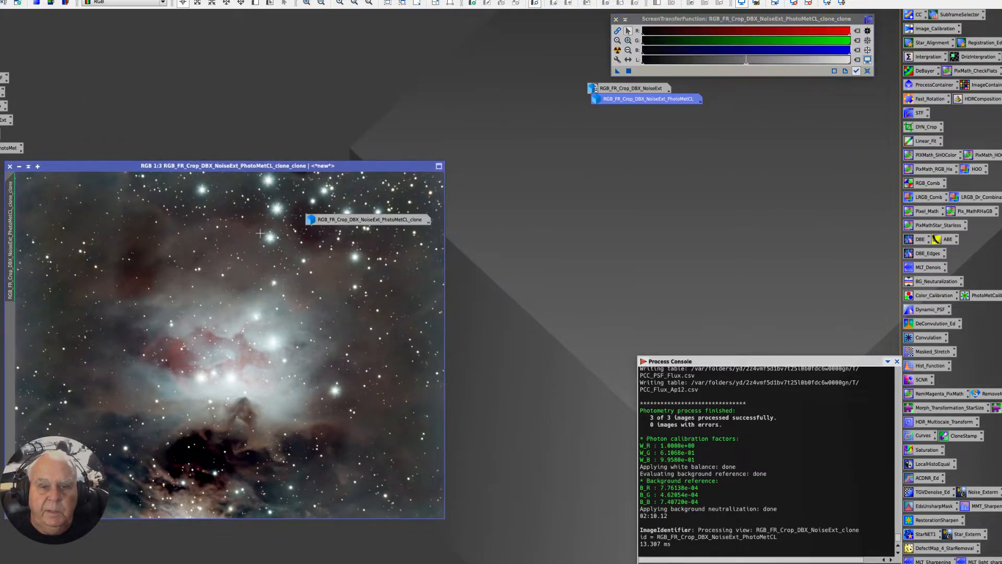
{"action": "left_click_drag", "start_coordinate": [337, 220], "coordinate": [110, 24]}
Run the EZ Soft Stretch script with its default settings on the PhotoMetCL_clone_clone image.
{"action": "left_click_drag", "start_coordinate": [124, 167], "coordinate": [208, 40]}
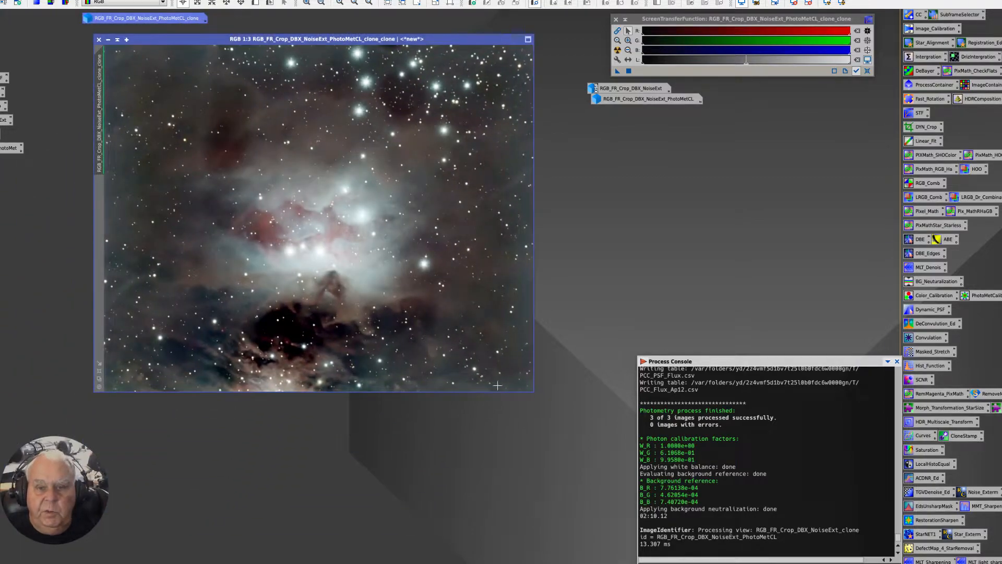
{"action": "left_click", "coordinate": [98, 373]}
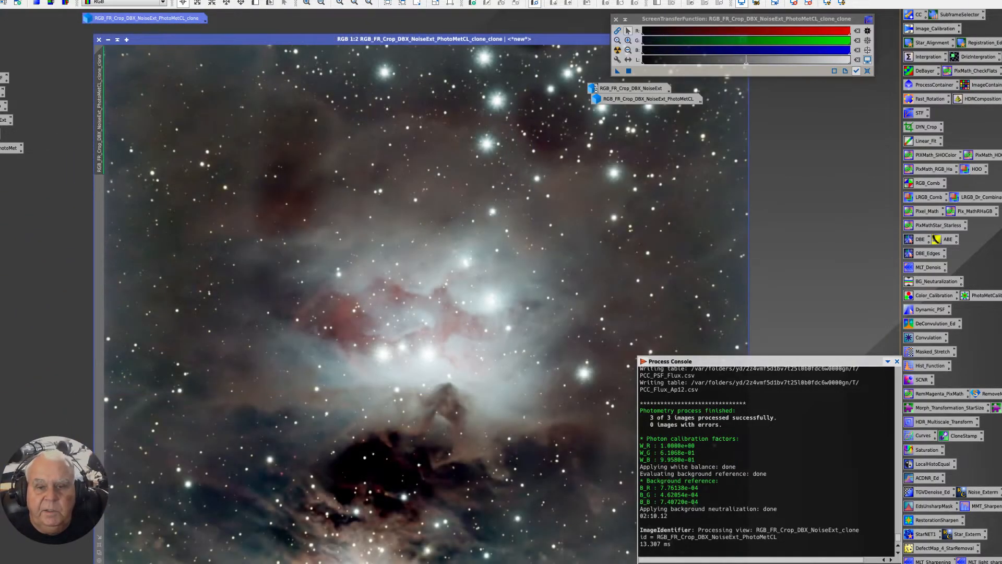
{"action": "left_click_drag", "start_coordinate": [208, 36], "coordinate": [137, 28]}
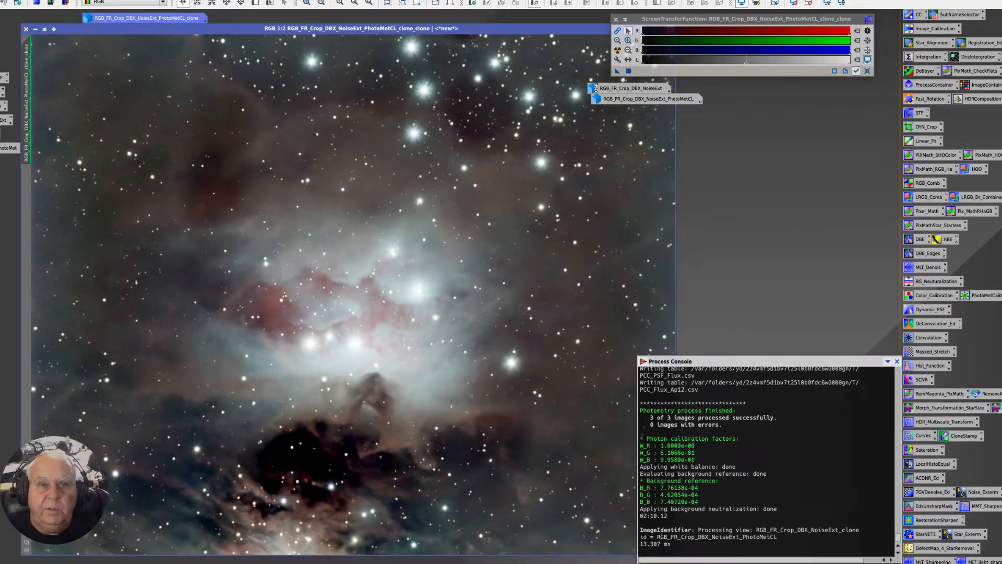
{"action": "left_click", "coordinate": [192, 1]}
{"action": "mouse_move", "coordinate": [195, 25]}
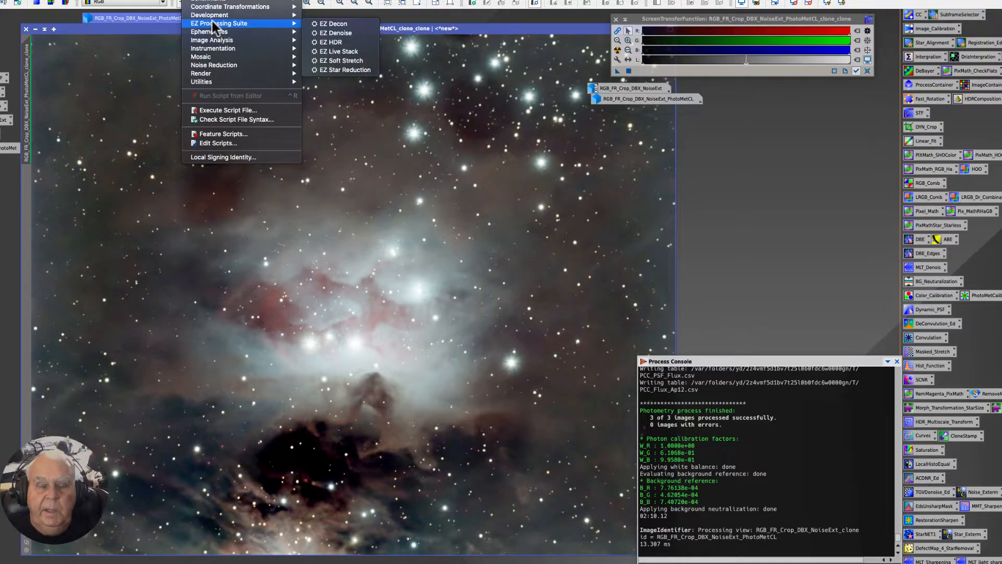
{"action": "left_click", "coordinate": [346, 62]}
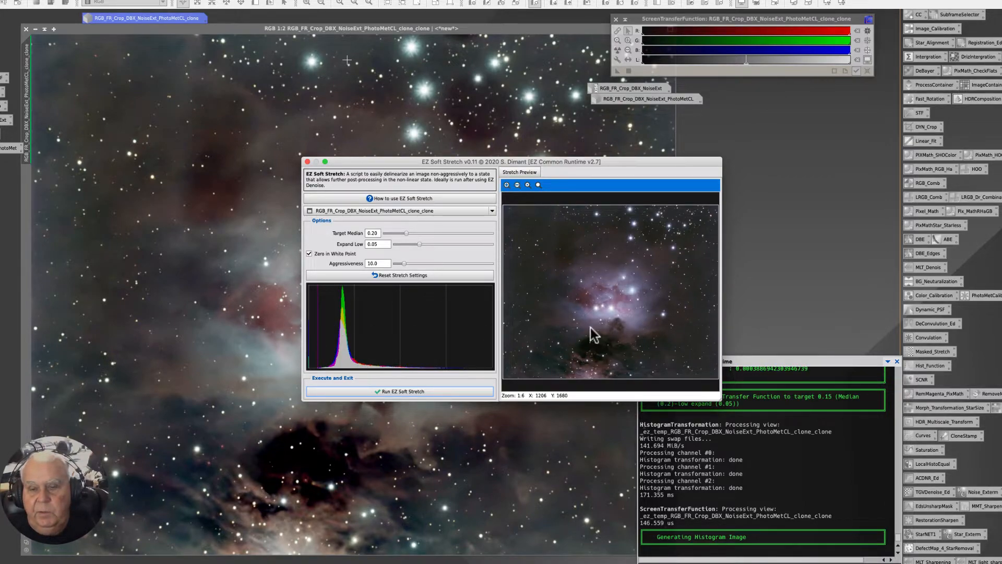
{"action": "left_click", "coordinate": [388, 393]}
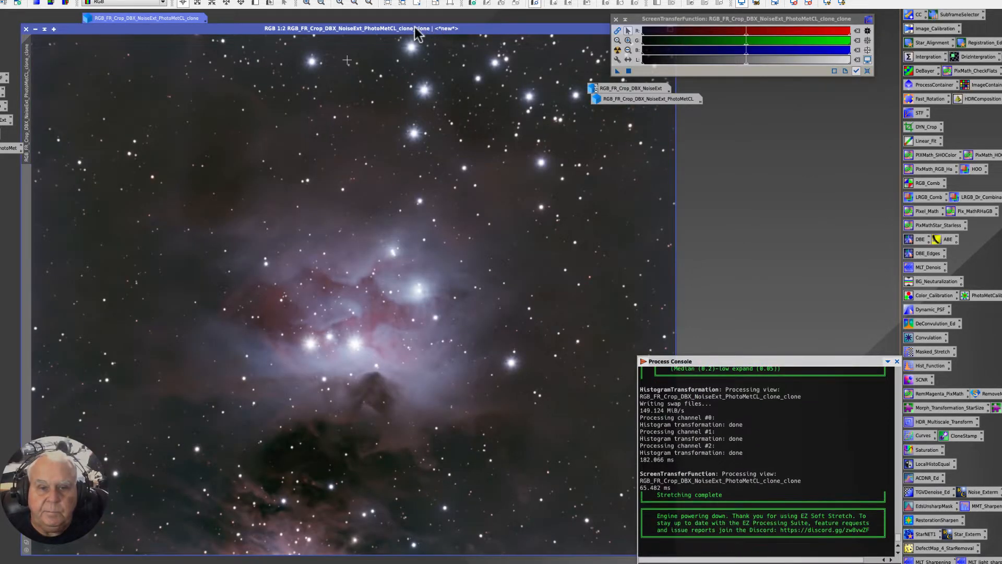
Rename the soft-stretched image as RGB_FR_Crop_DBX_NoiseExt_PhotoMetCL_EZStrecth.
{"action": "scroll", "coordinate": [410, 134], "scroll_direction": "down", "scroll_amount": 1}
{"action": "scroll", "coordinate": [411, 134], "scroll_direction": "up", "scroll_amount": 2}
{"action": "scroll", "coordinate": [411, 135], "scroll_direction": "down", "scroll_amount": 2}
{"action": "scroll", "coordinate": [412, 136], "scroll_direction": "up", "scroll_amount": 1}
{"action": "scroll", "coordinate": [411, 138], "scroll_direction": "down", "scroll_amount": 1}
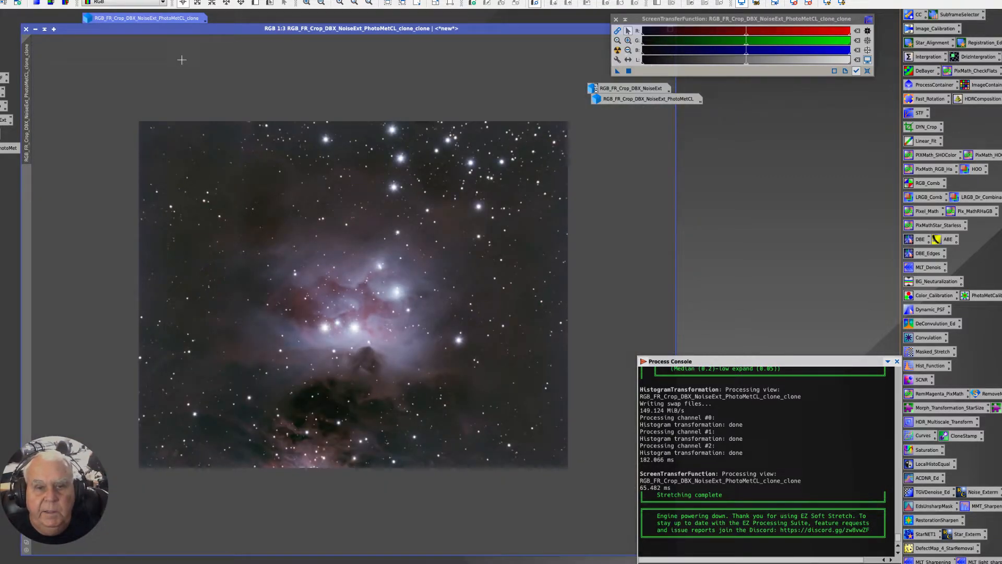
{"action": "left_click_drag", "start_coordinate": [100, 28], "coordinate": [93, 25]}
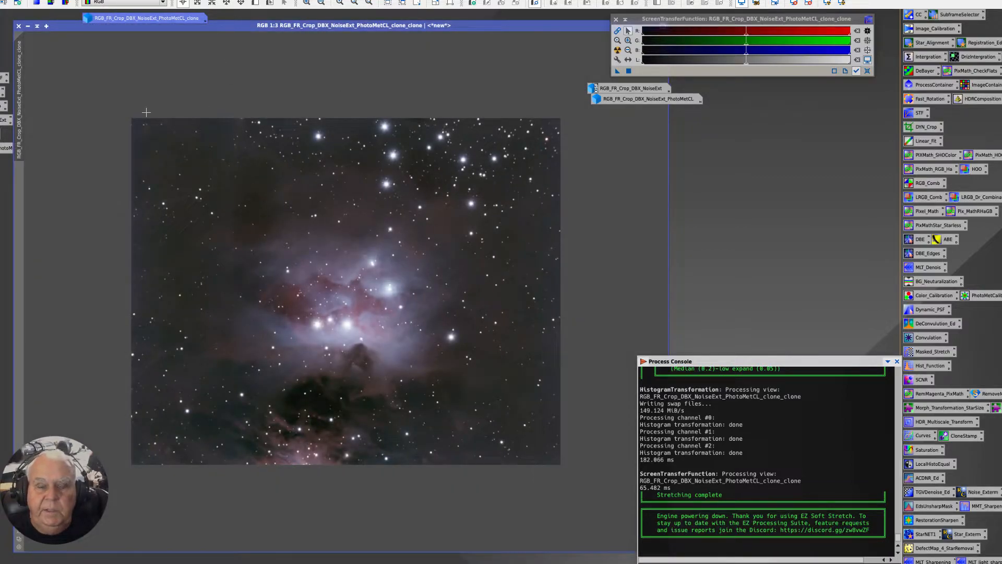
{"action": "left_click_drag", "start_coordinate": [78, 26], "coordinate": [121, 49]}
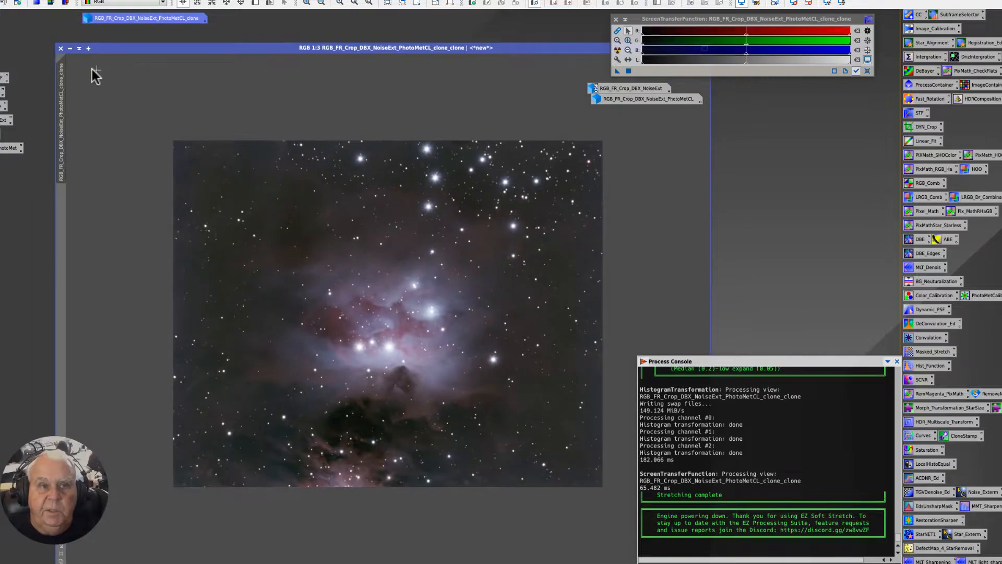
{"action": "right_click", "coordinate": [58, 101]}
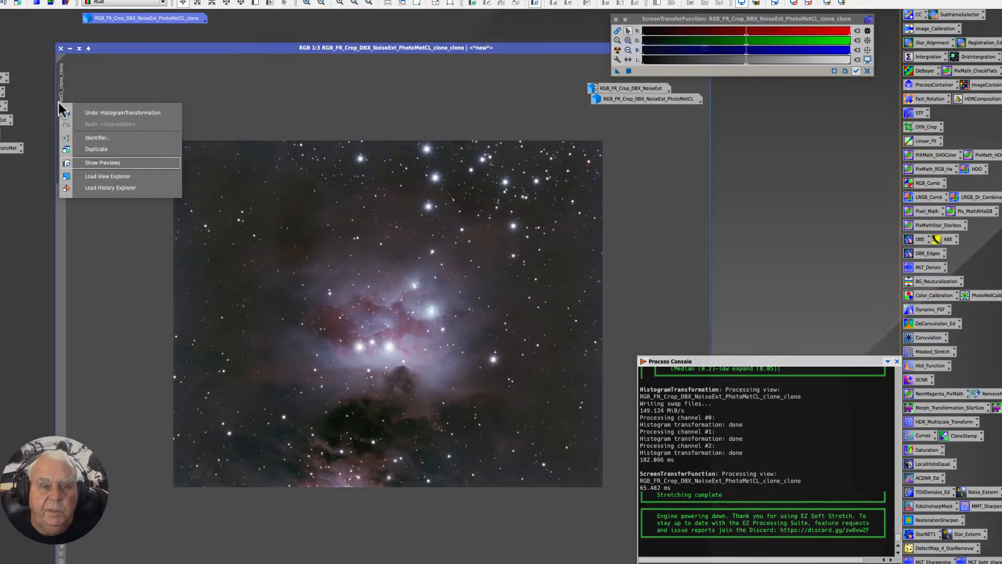
{"action": "left_click", "coordinate": [97, 138]}
{"action": "key", "text": "End"}
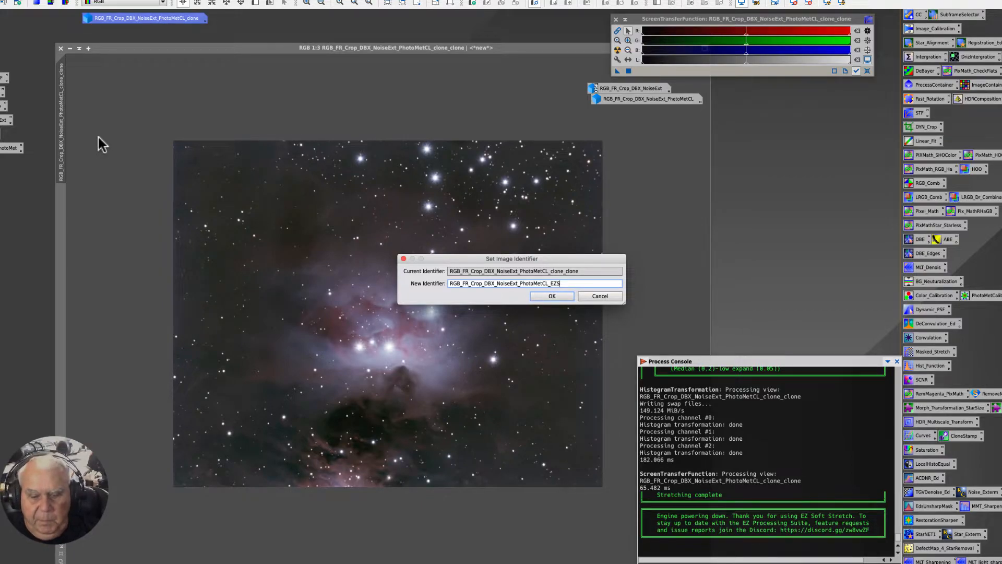
{"action": "key", "text": "Return"}
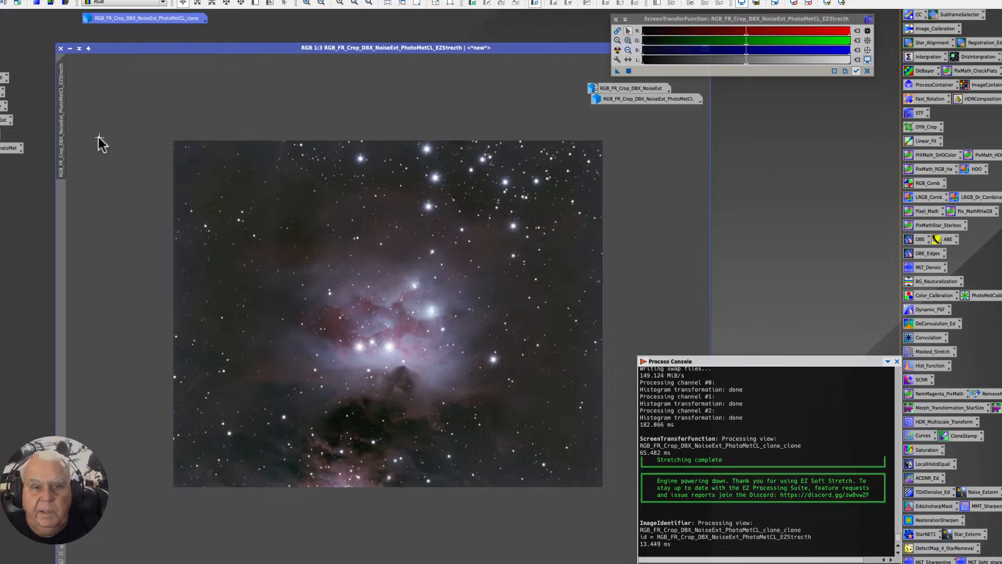
Iconize the EZStrecth image, place it with the NoiseExt and PhotoMetCL icons, and left-align the three icons.
{"action": "left_click", "coordinate": [71, 48]}
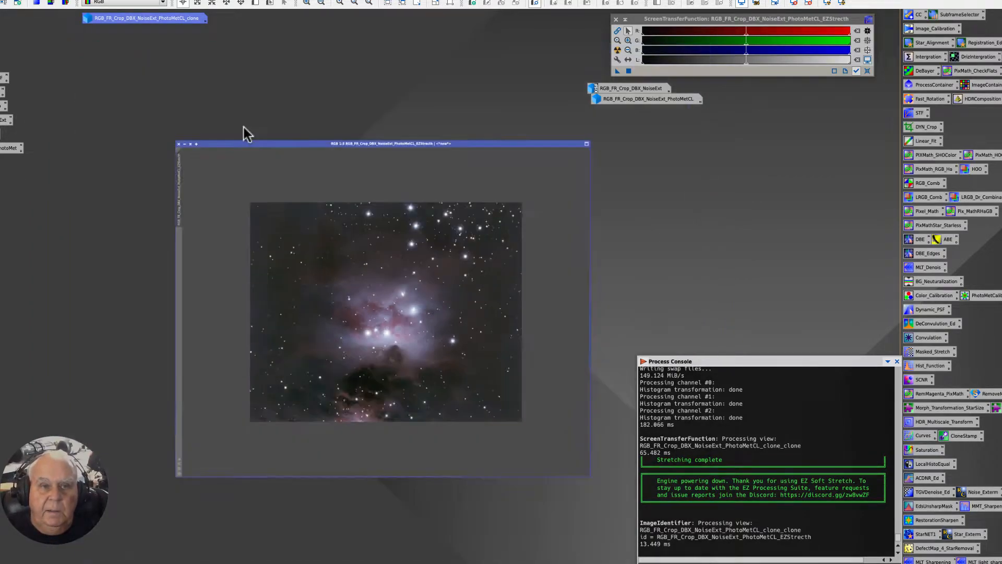
{"action": "left_click_drag", "start_coordinate": [433, 316], "coordinate": [631, 112]}
{"action": "left_click_drag", "start_coordinate": [574, 73], "coordinate": [610, 133]}
{"action": "right_click", "coordinate": [606, 101]}
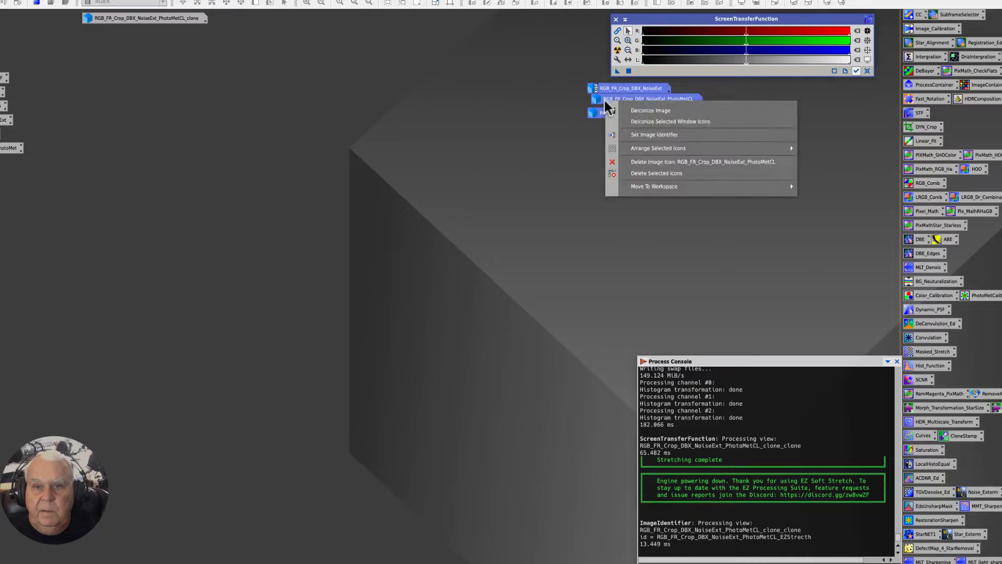
{"action": "mouse_move", "coordinate": [753, 147]}
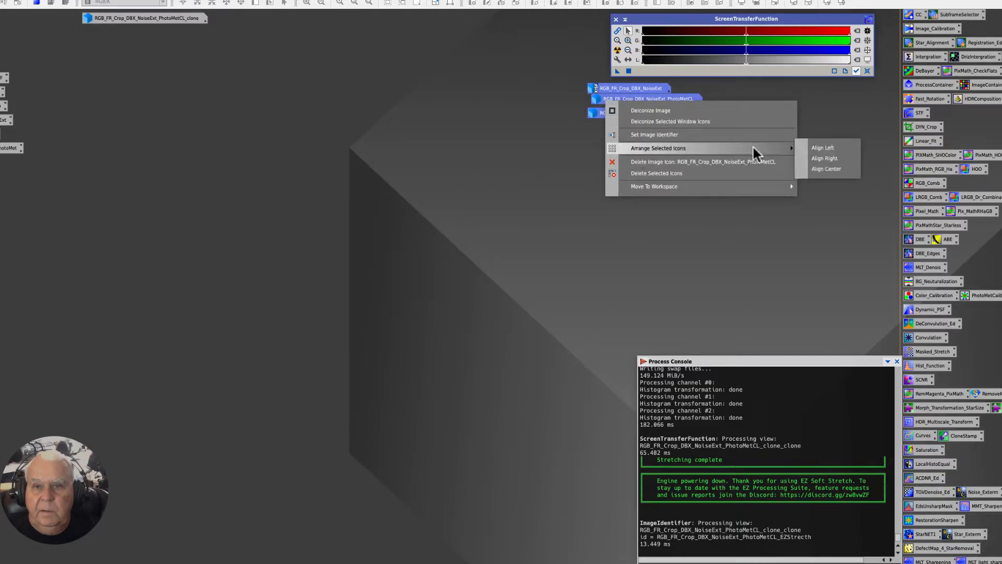
{"action": "left_click", "coordinate": [821, 149]}
{"action": "left_click_drag", "start_coordinate": [610, 88], "coordinate": [628, 90]}
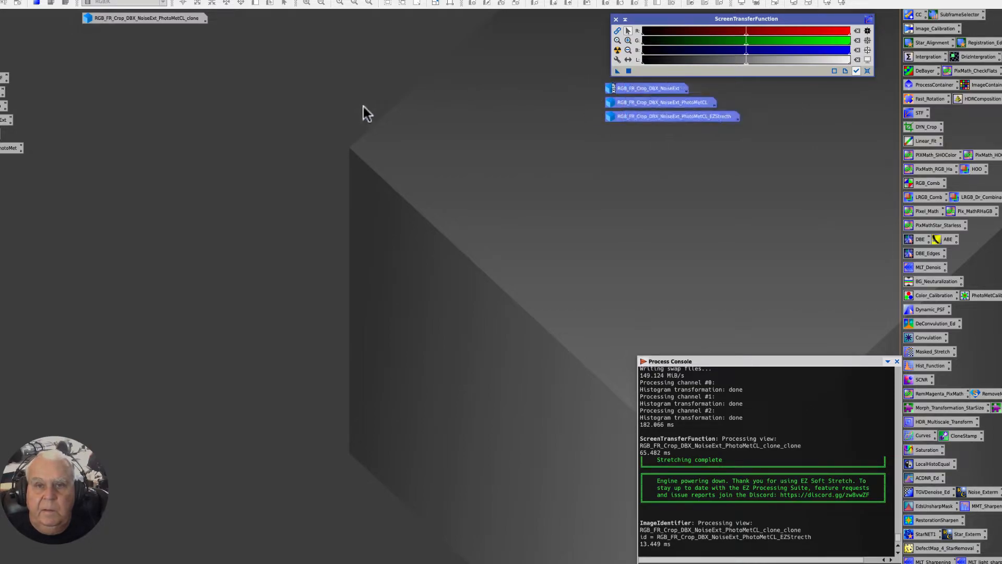
Restore the RGB_FR_Crop_DBX_NoiseExt_PhotoMetCL_clone image from its icon and arrange it beside the ScreenTransferFunction window.
{"action": "left_click_drag", "start_coordinate": [174, 20], "coordinate": [459, 143]}
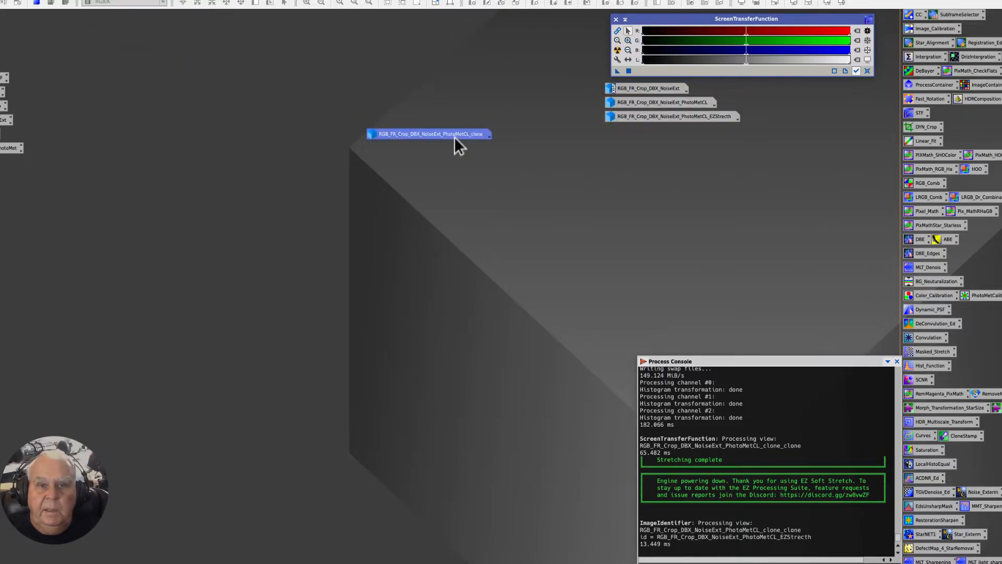
{"action": "double_click", "coordinate": [446, 139]}
{"action": "left_click_drag", "start_coordinate": [227, 39], "coordinate": [192, 26]}
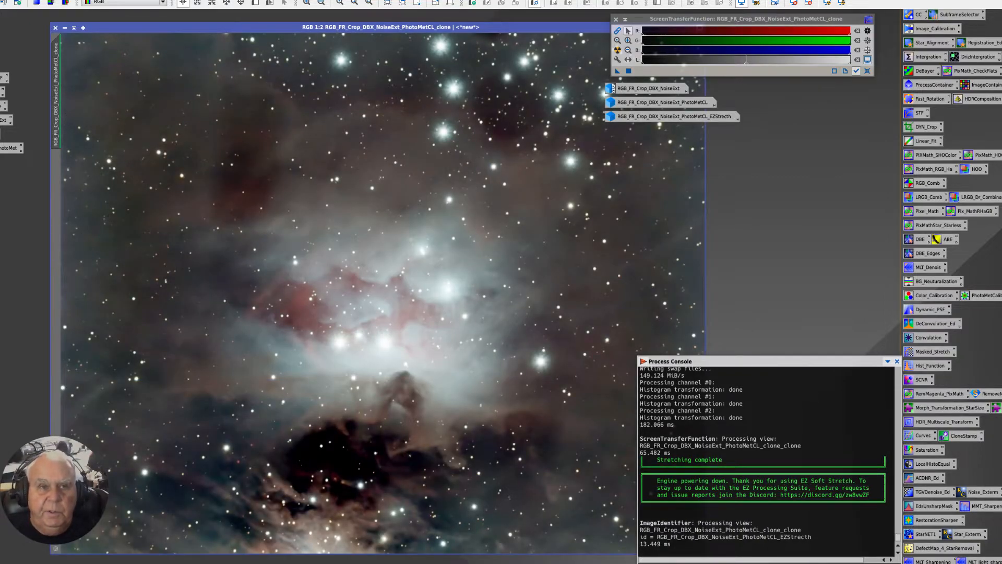
{"action": "left_click_drag", "start_coordinate": [150, 26], "coordinate": [121, 18]}
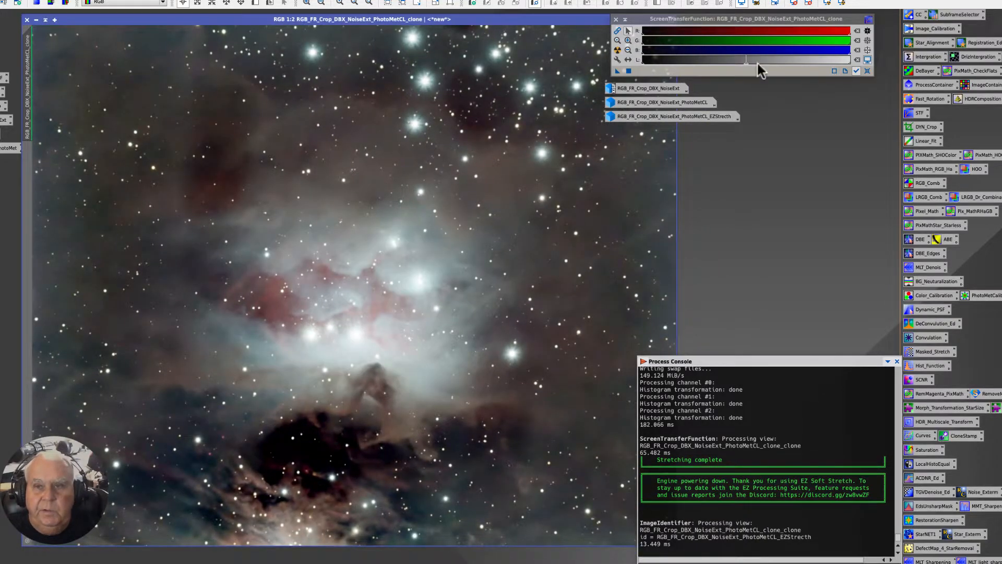
{"action": "mouse_move", "coordinate": [663, 21]}
{"action": "left_mouse_down"}
{"action": "mouse_move", "coordinate": [666, 10]}
{"action": "mouse_move", "coordinate": [682, 24]}
{"action": "left_mouse_up"}
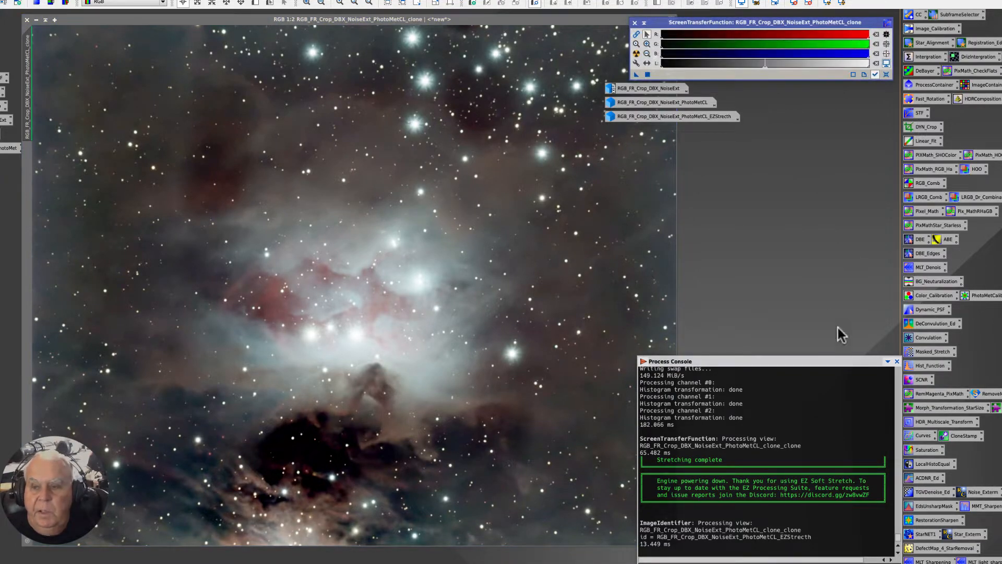
Open HistogramTransformation from its Hist_Function process icon and create a new process icon from it beside the other workspace icons.
{"action": "double_click", "coordinate": [926, 367]}
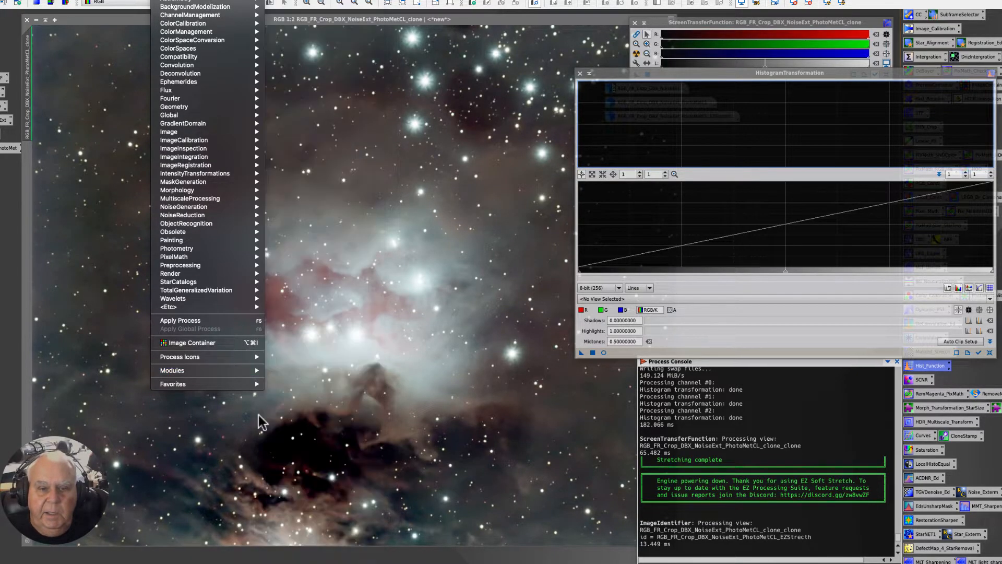
{"action": "mouse_move", "coordinate": [195, 0]}
{"action": "mouse_move", "coordinate": [165, 0]}
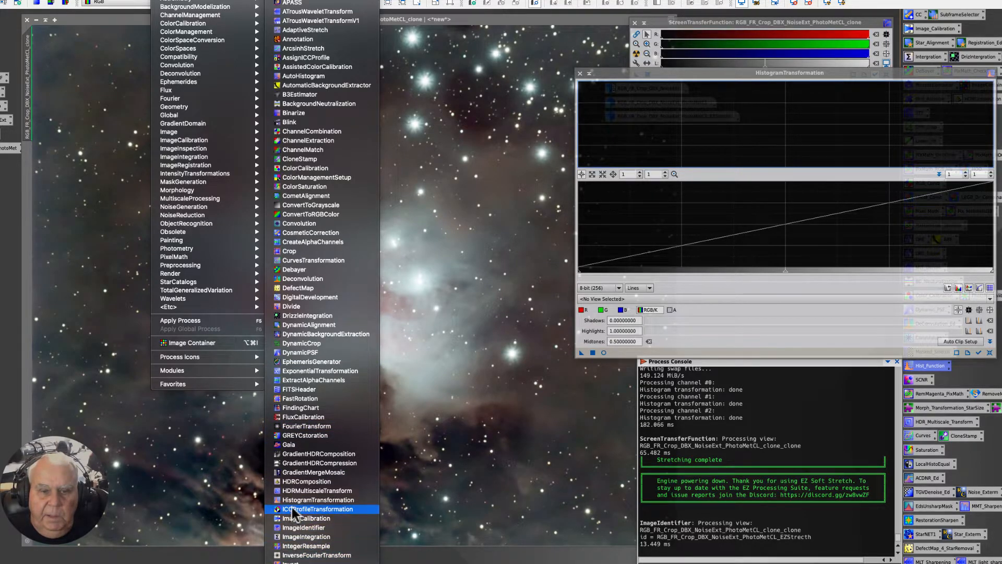
{"action": "left_click", "coordinate": [321, 502]}
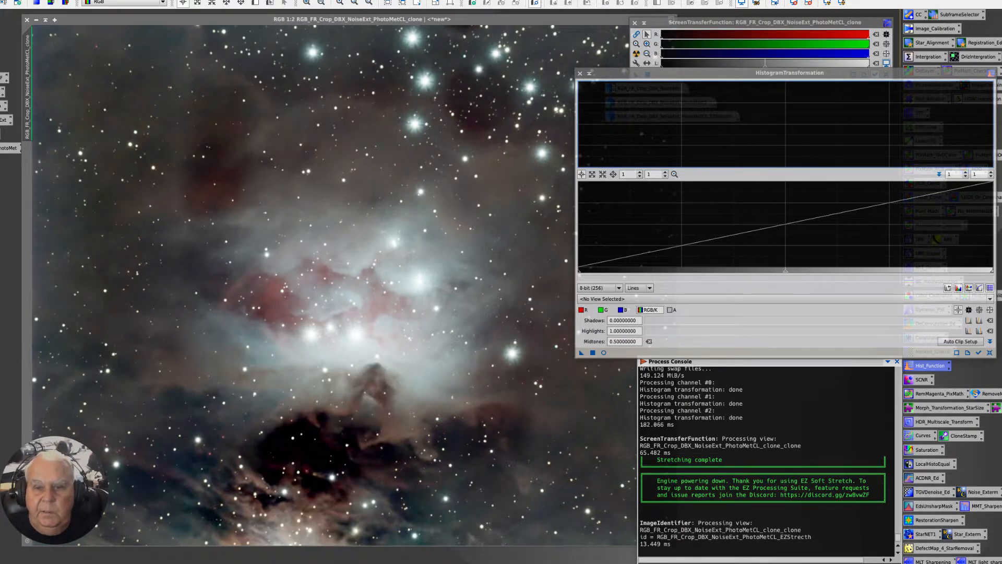
{"action": "left_click_drag", "start_coordinate": [582, 354], "coordinate": [3, 160]}
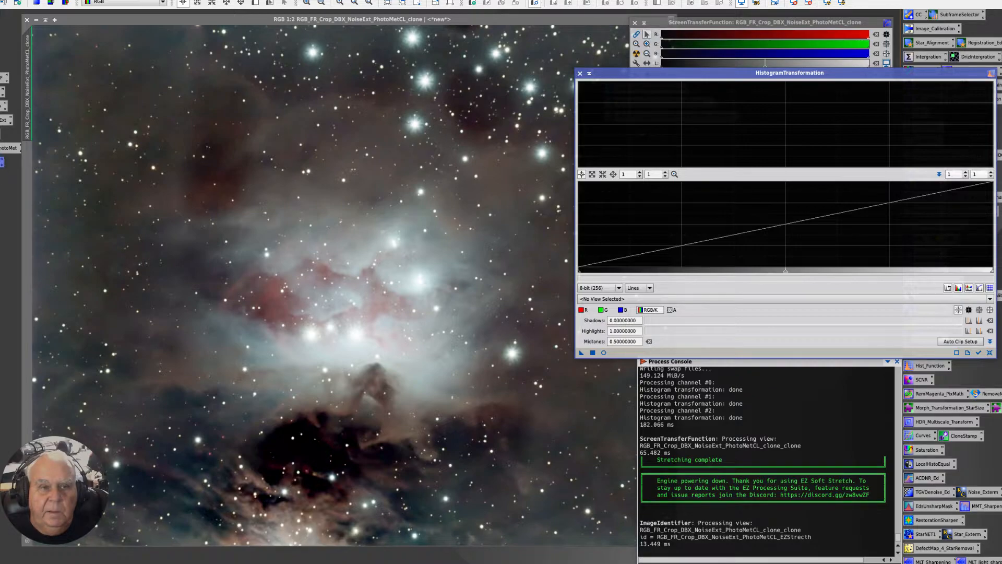
Name the new HistogramTransformation process icon HistoTrans and left-align the selected process icons.
{"action": "right_click", "coordinate": [2, 166]}
{"action": "left_click", "coordinate": [48, 235]}
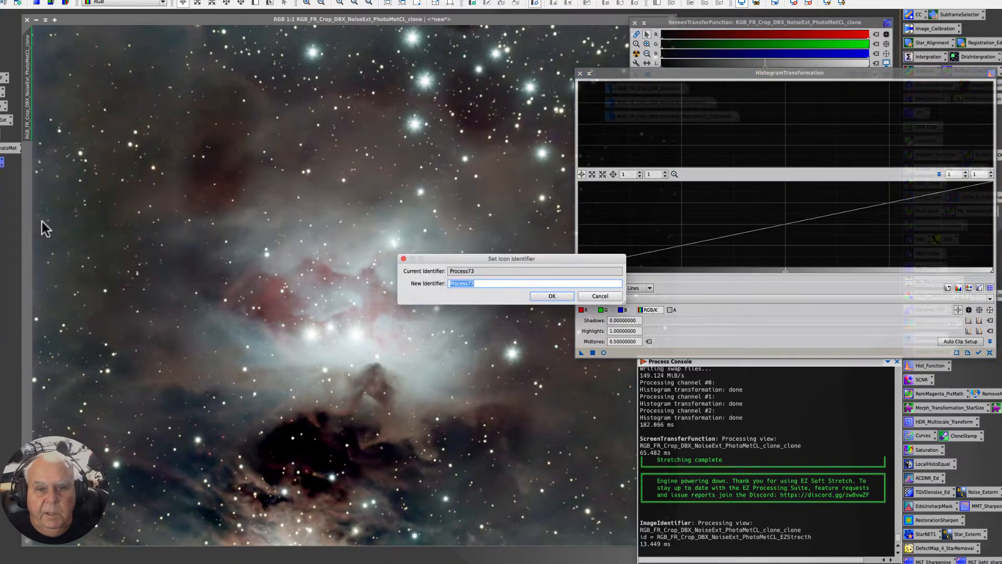
{"action": "type", "text": "HistoTrans"}
{"action": "key", "text": "Return"}
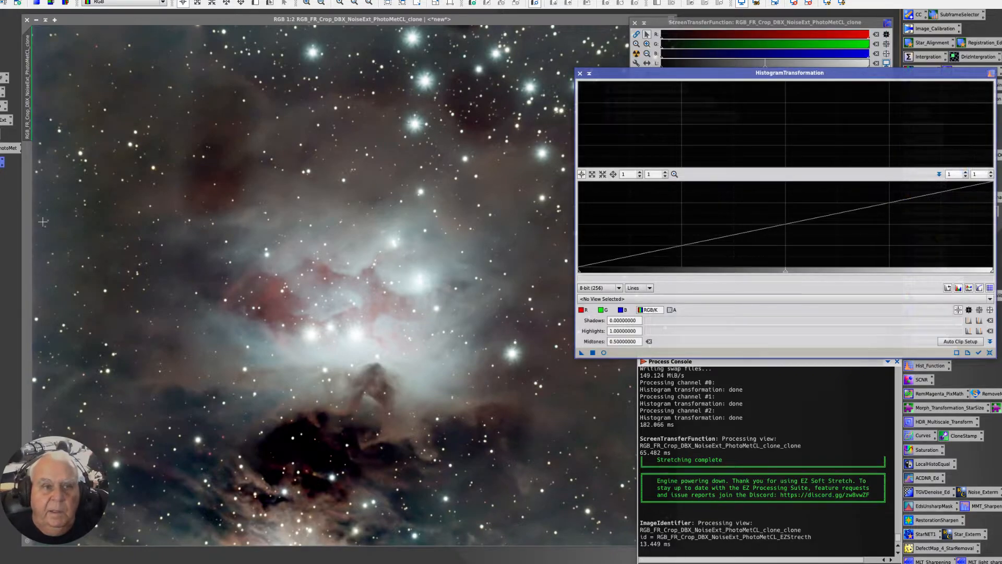
{"action": "right_click", "coordinate": [3, 123]}
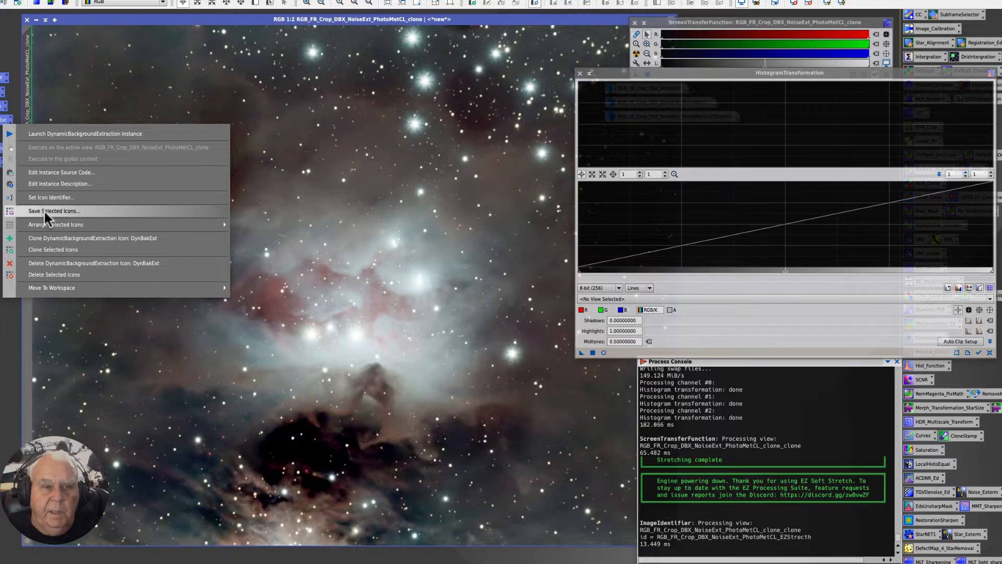
{"action": "mouse_move", "coordinate": [179, 224]}
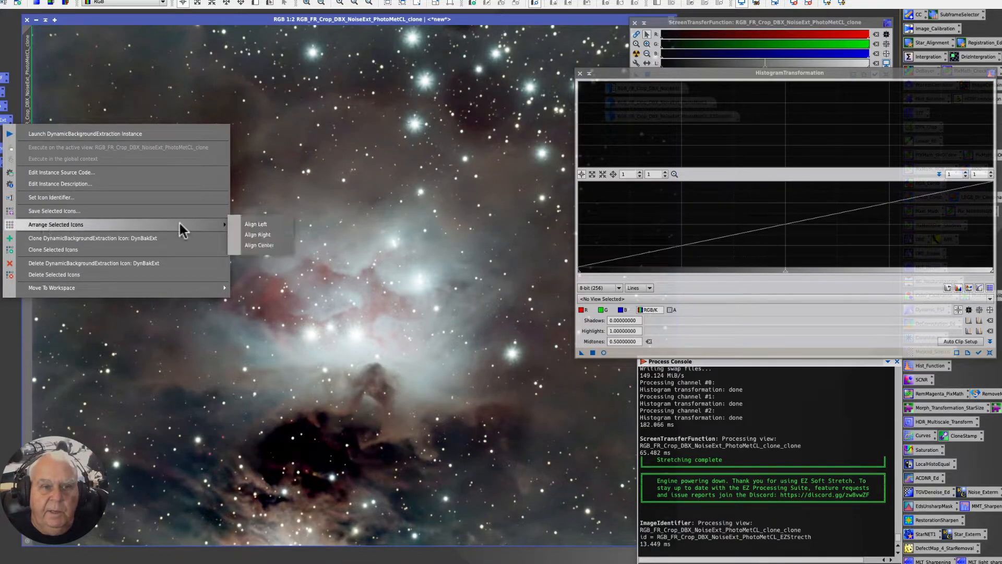
{"action": "left_click", "coordinate": [266, 224]}
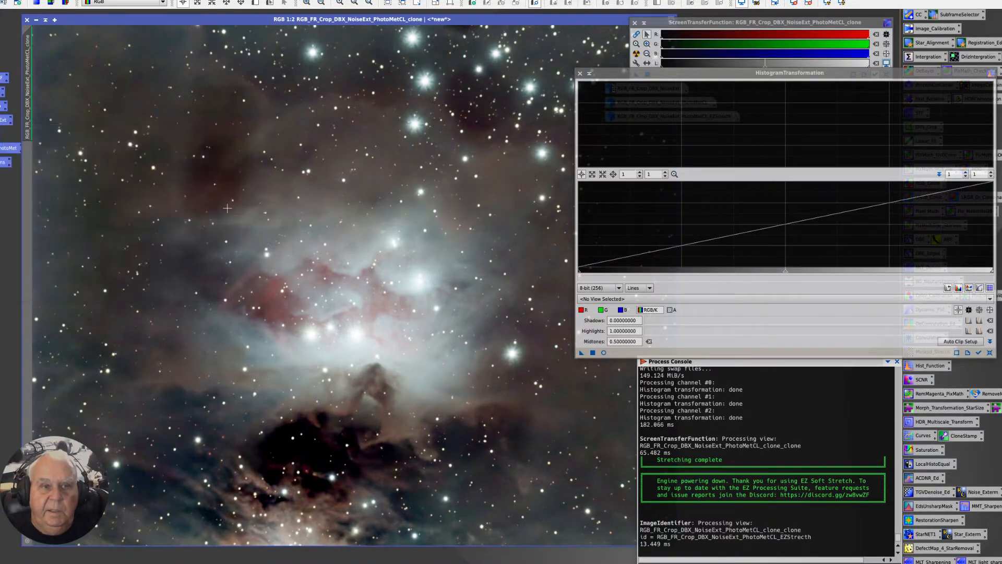
Select the RGB_FR_Crop_DBX_NoiseExt_PhotoMetCL_clone view in HistogramTransformation and load the image's ScreenTransferFunction auto-stretch into it.
{"action": "left_click_drag", "start_coordinate": [106, 18], "coordinate": [107, 18]}
{"action": "left_click_drag", "start_coordinate": [636, 74], "coordinate": [583, 151]}
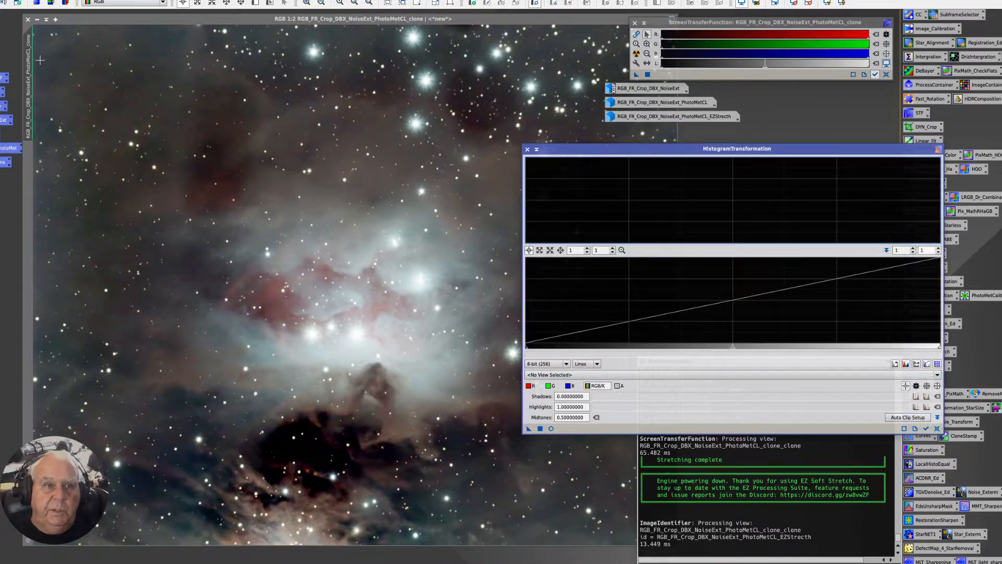
{"action": "left_click", "coordinate": [936, 375]}
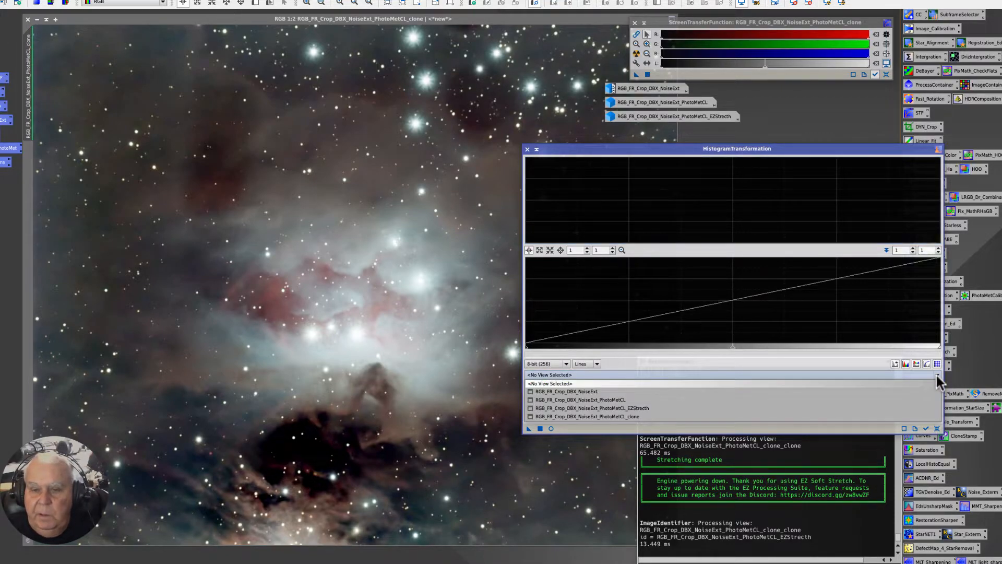
{"action": "left_click", "coordinate": [603, 416]}
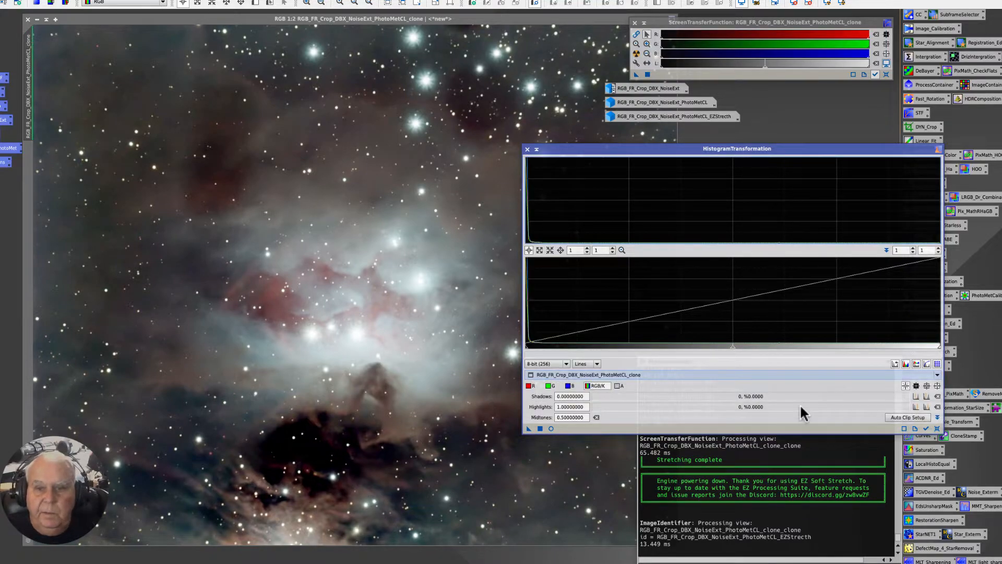
{"action": "left_click", "coordinate": [886, 74]}
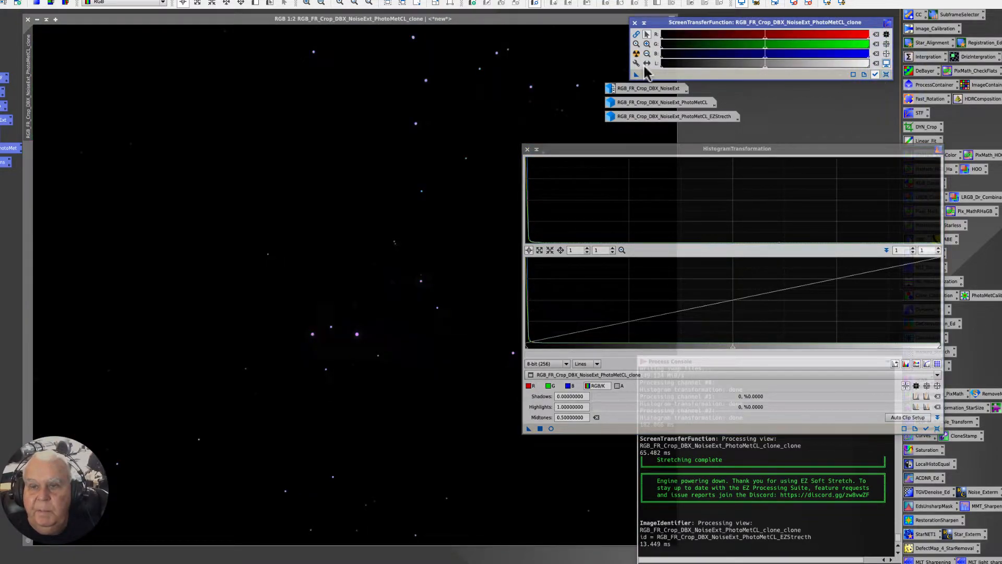
{"action": "left_click", "coordinate": [637, 53]}
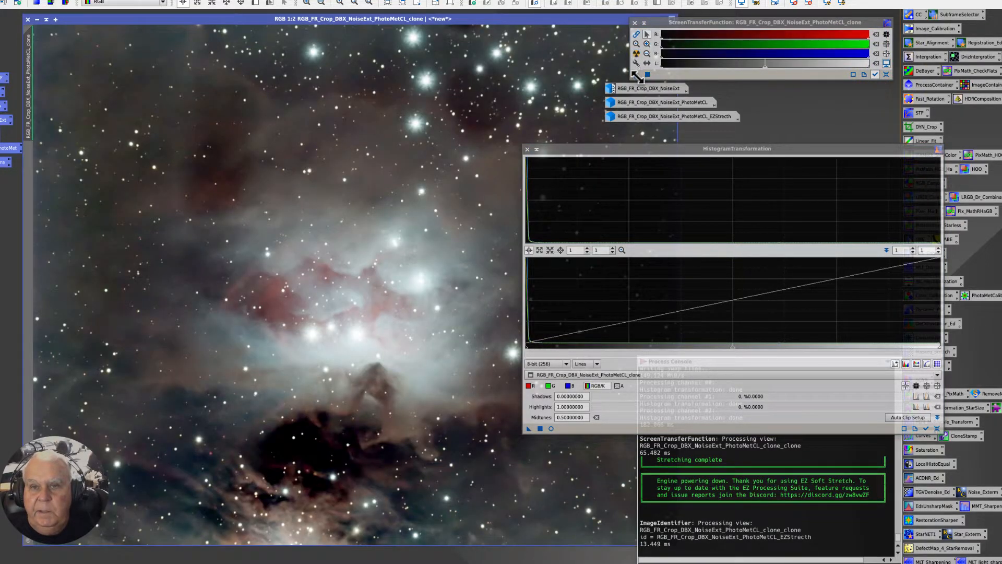
{"action": "left_click_drag", "start_coordinate": [638, 77], "coordinate": [607, 431]}
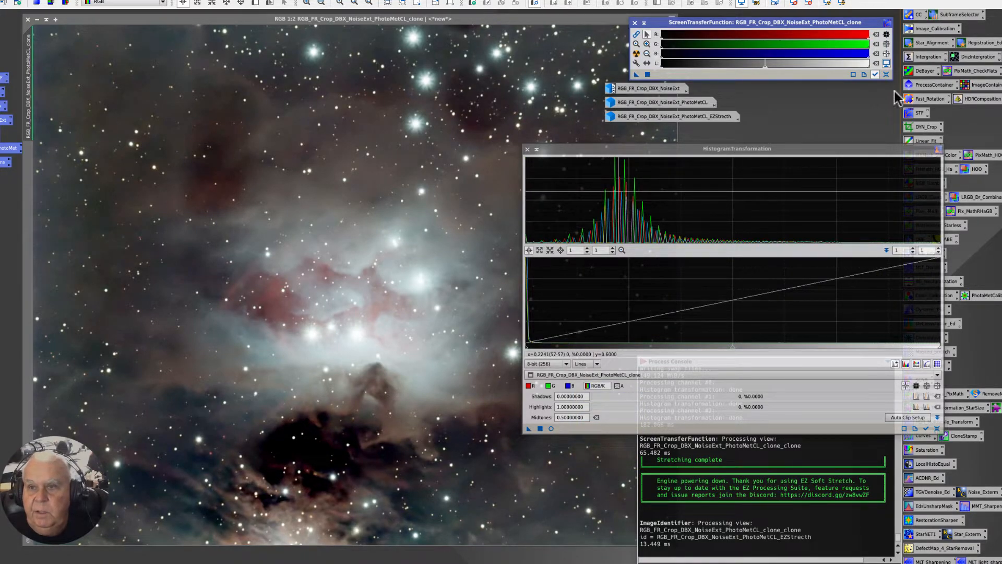
Reset the clone's screen stretch and apply the HistogramTransformation to it permanently, closing the process window.
{"action": "left_click", "coordinate": [886, 64]}
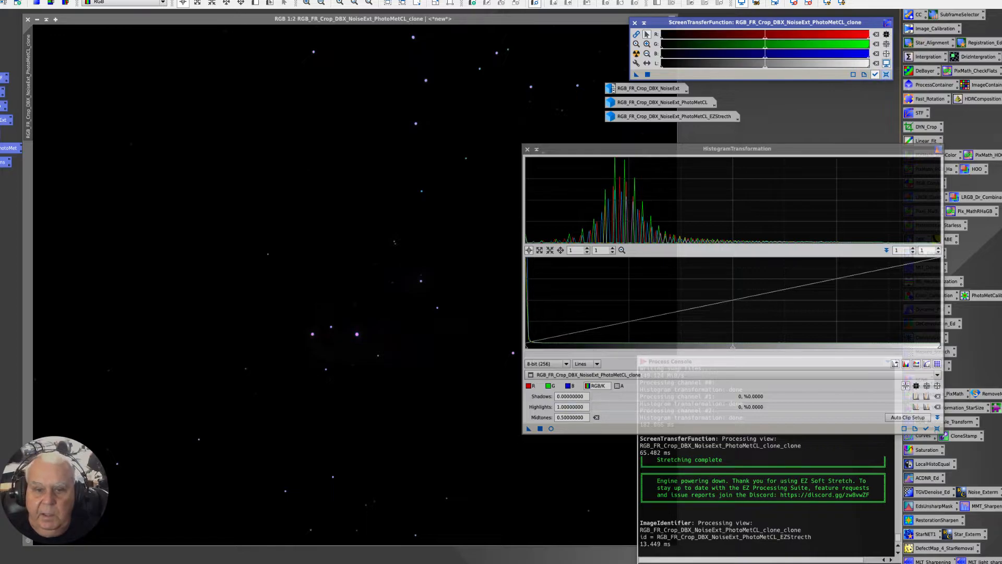
{"action": "left_click_drag", "start_coordinate": [528, 429], "coordinate": [337, 308]}
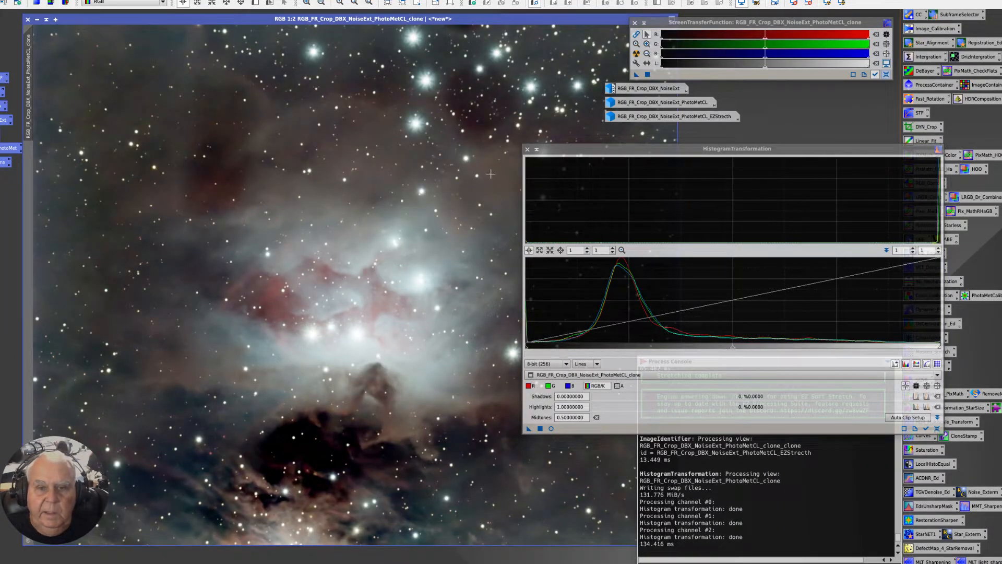
{"action": "left_click_drag", "start_coordinate": [552, 151], "coordinate": [615, 146]}
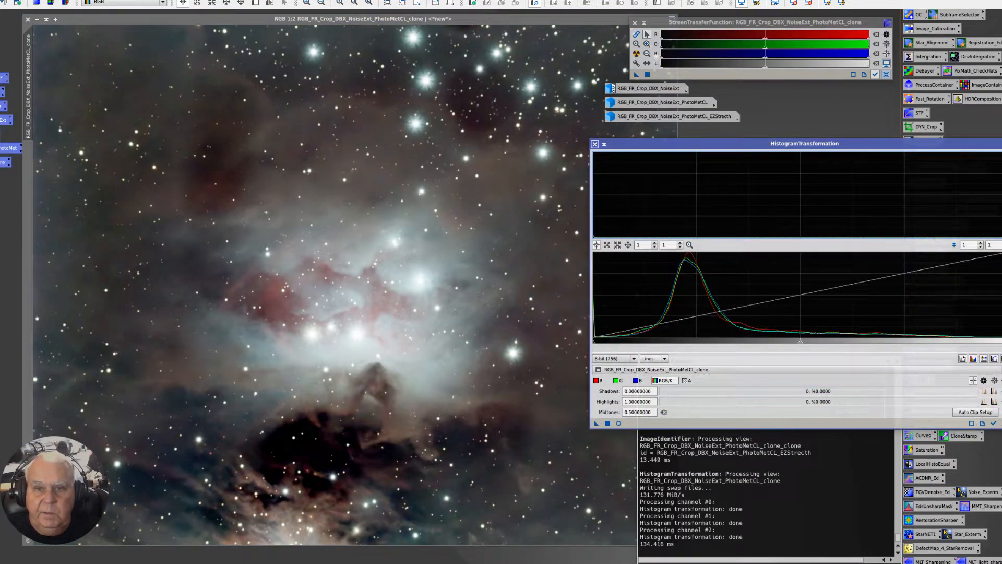
{"action": "left_click", "coordinate": [594, 144]}
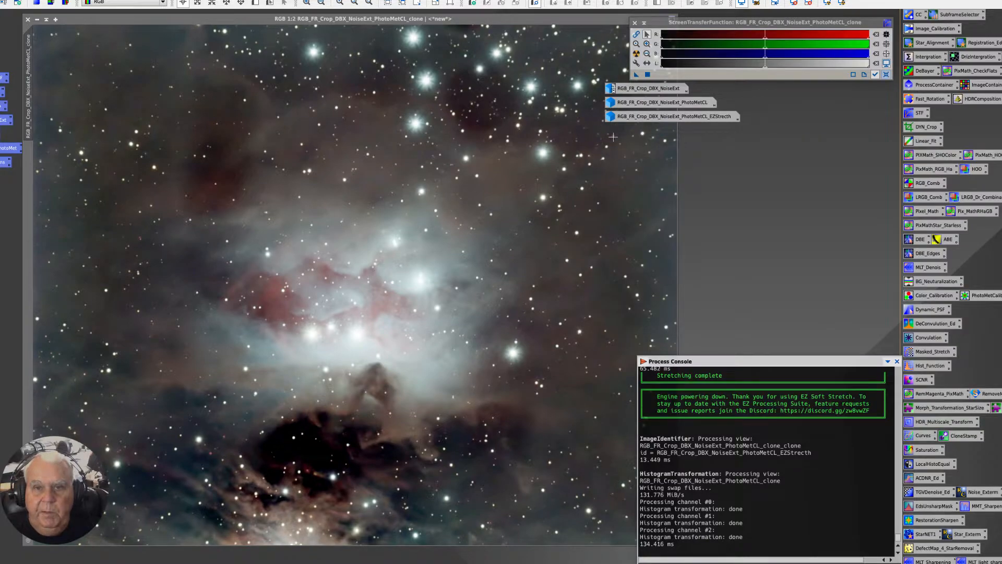
Restore the EZStrecth image to compare it side by side with the histogram-stretched clone, and iconize it again.
{"action": "double_click", "coordinate": [643, 117]}
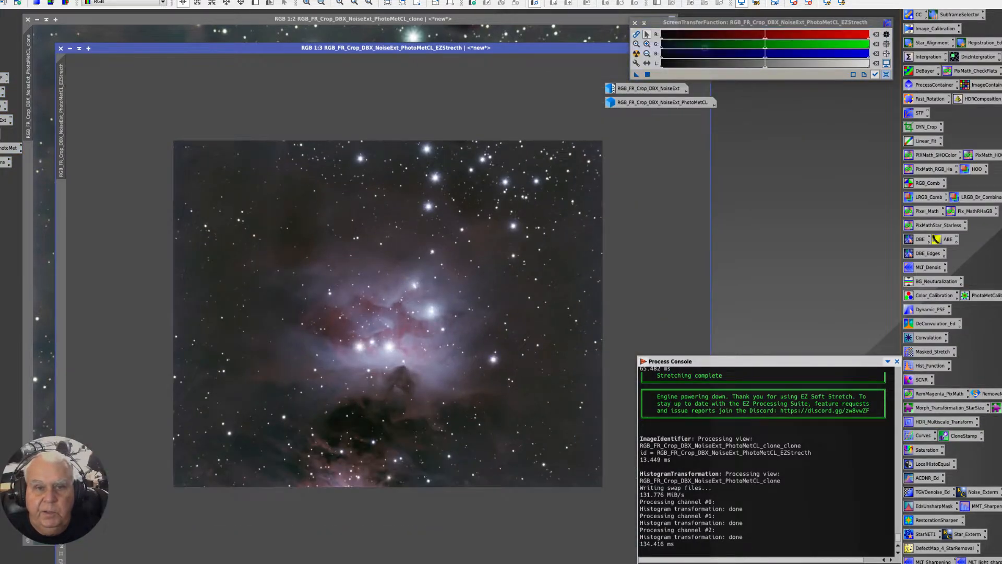
{"action": "mouse_move", "coordinate": [233, 47]}
{"action": "left_mouse_down"}
{"action": "mouse_move", "coordinate": [566, 31]}
{"action": "mouse_move", "coordinate": [541, 18]}
{"action": "left_mouse_up"}
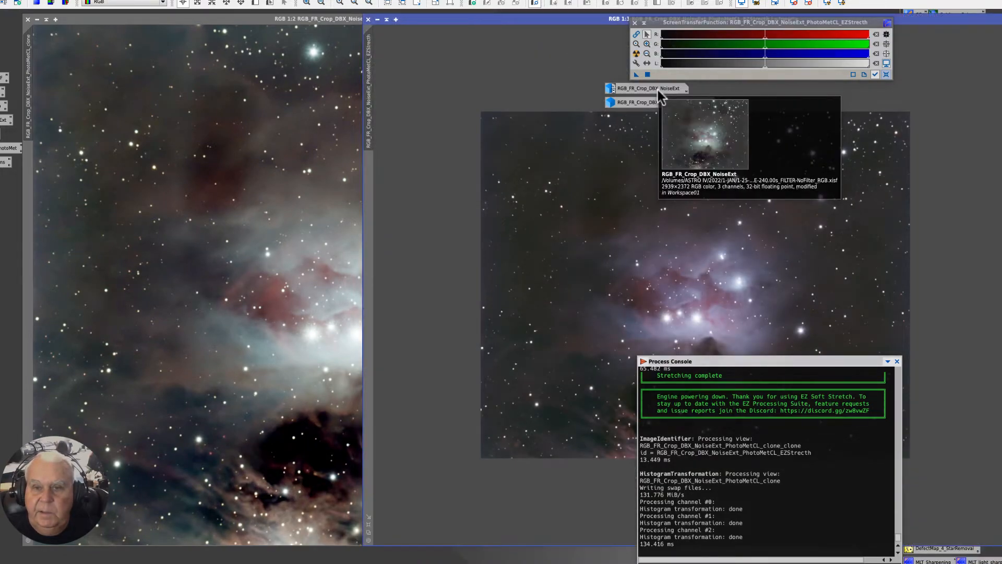
{"action": "left_click", "coordinate": [221, 19]}
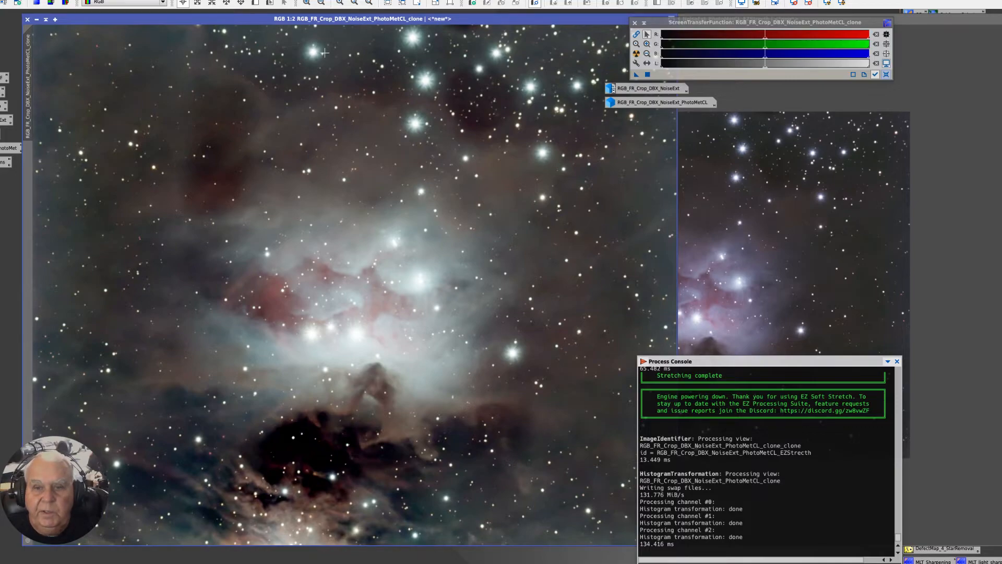
{"action": "left_click", "coordinate": [995, 107]}
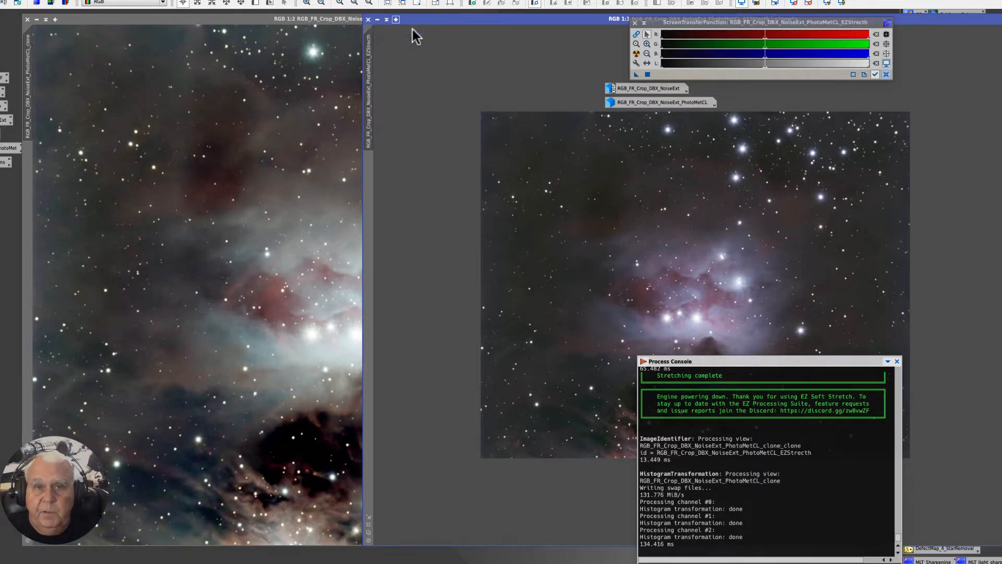
{"action": "left_click_drag", "start_coordinate": [484, 19], "coordinate": [490, 27]}
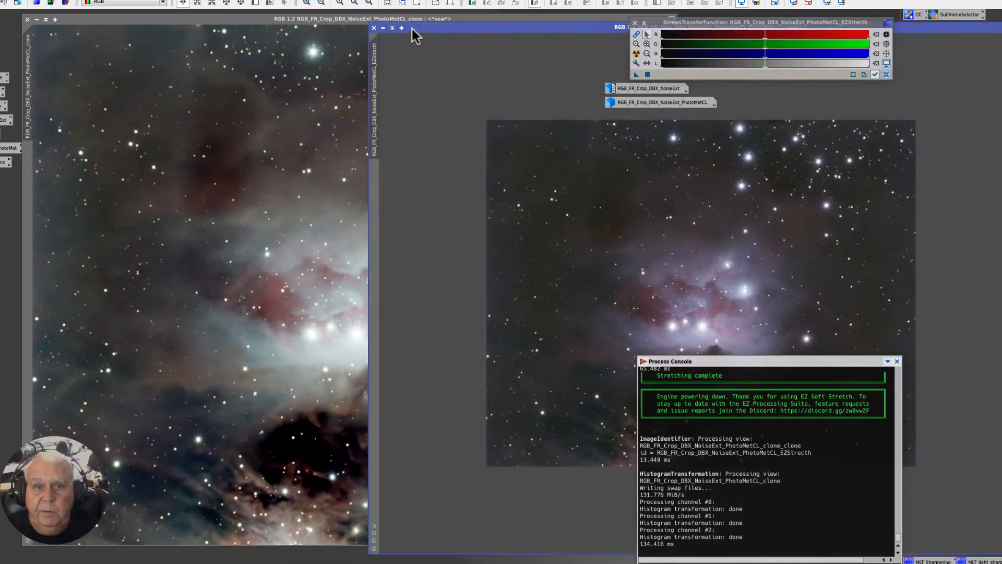
{"action": "left_click", "coordinate": [384, 27]}
Rename the histogram-stretched clone as RGB_FR_Crop_DBX_NoiseExt_PhotoMetCL_HistTrans.
{"action": "mouse_move", "coordinate": [201, 23]}
{"action": "left_mouse_down"}
{"action": "mouse_move", "coordinate": [294, 58]}
{"action": "mouse_move", "coordinate": [379, 70]}
{"action": "left_mouse_up"}
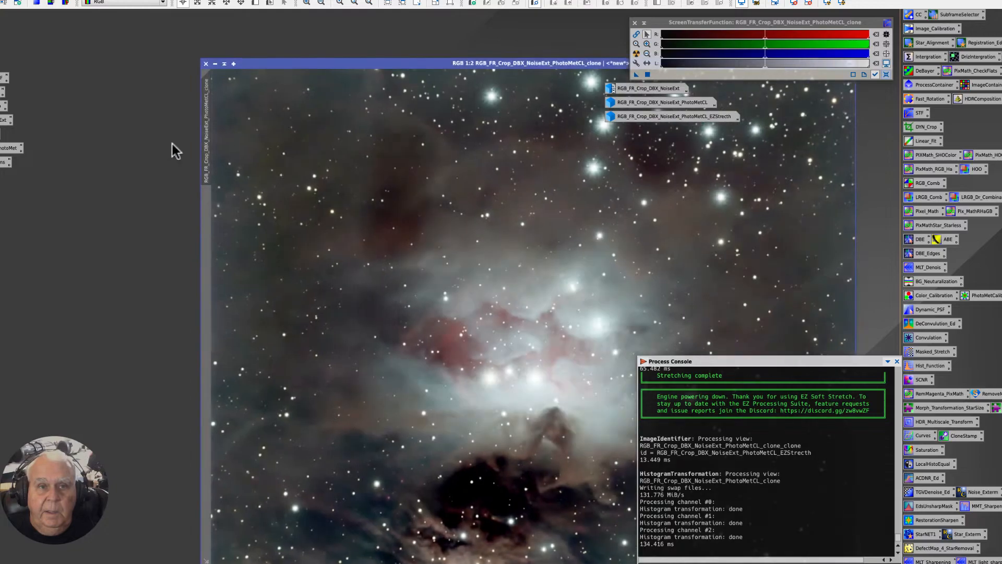
{"action": "right_click", "coordinate": [202, 133]}
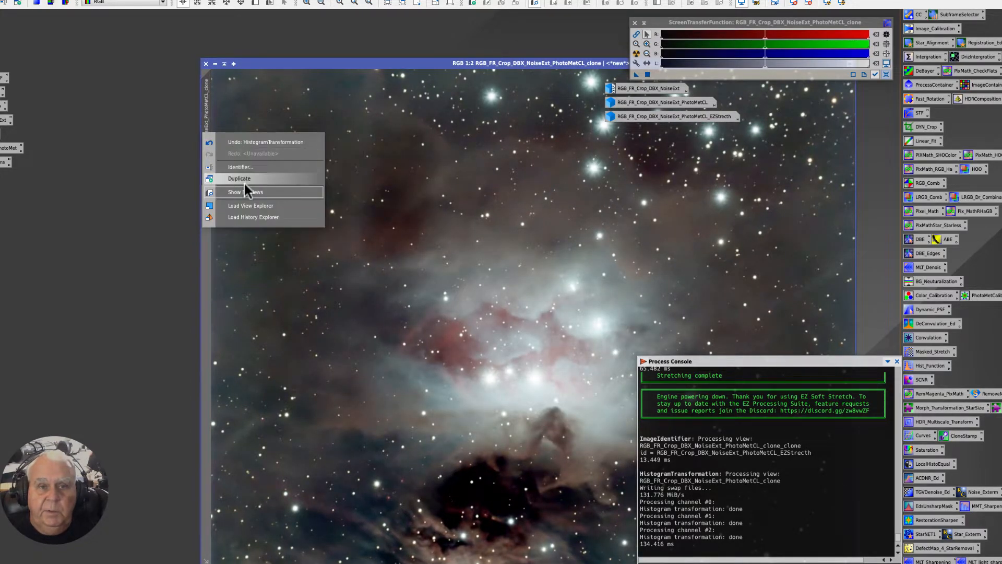
{"action": "left_click", "coordinate": [243, 168]}
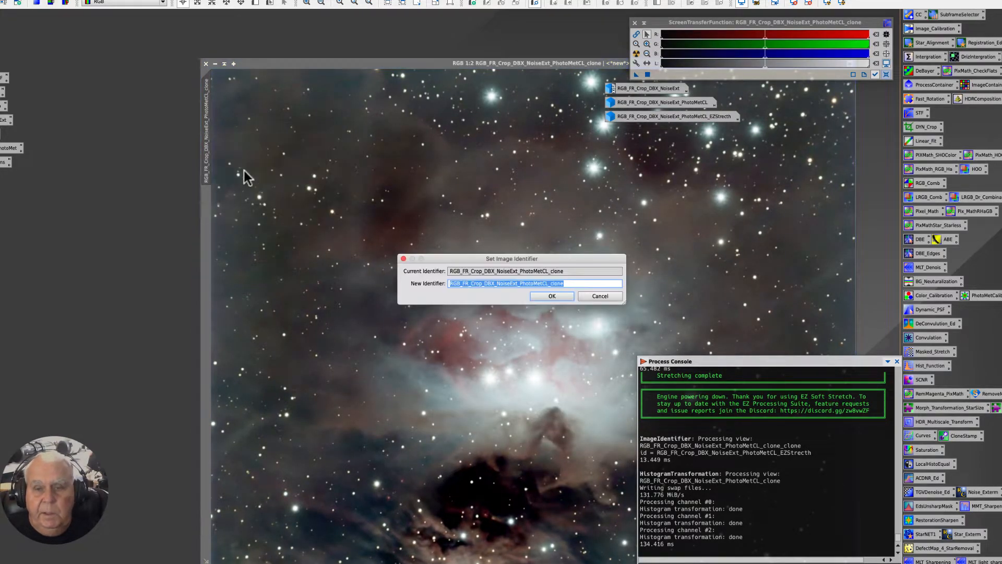
{"action": "key", "text": "End"}
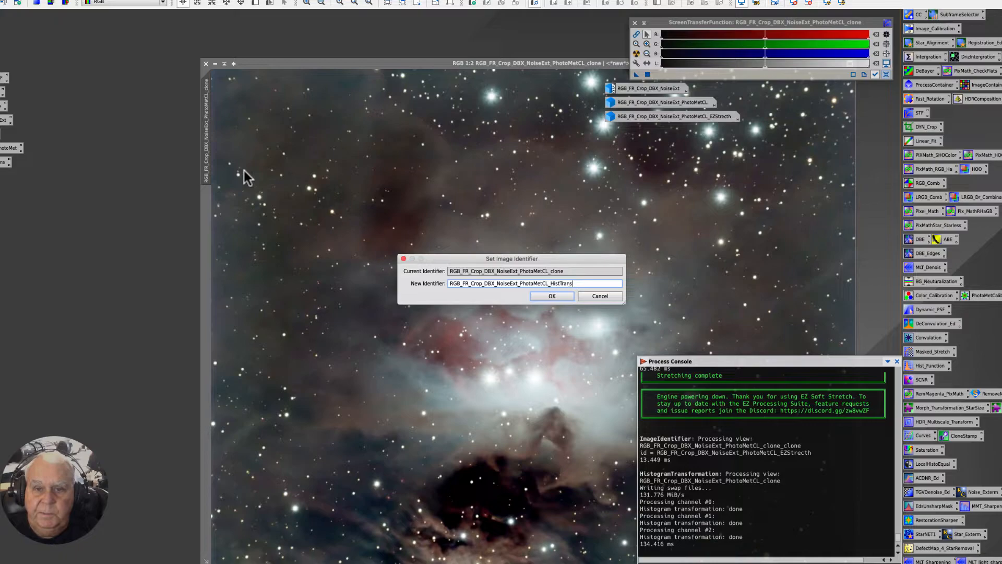
{"action": "key", "text": "Return"}
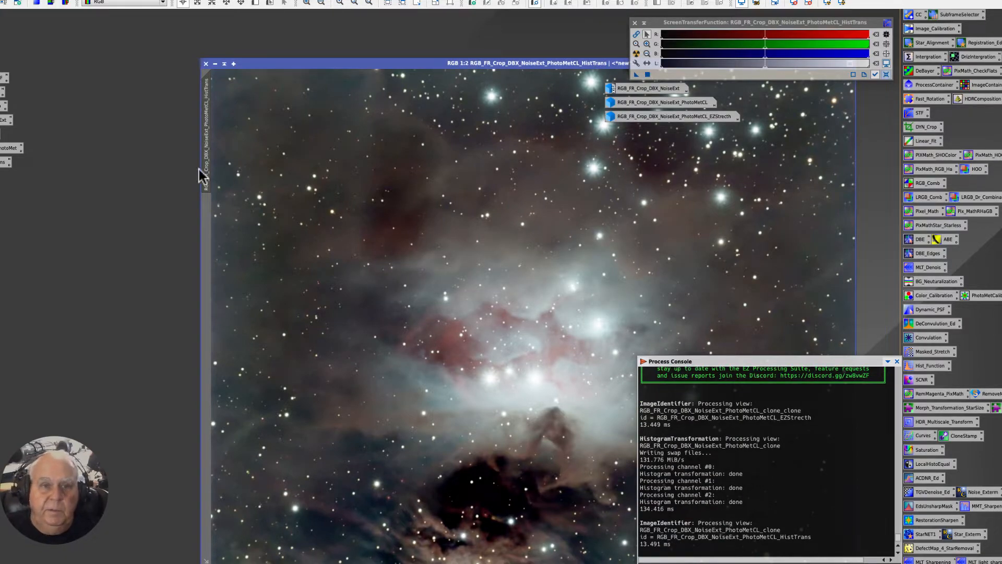
Duplicate the HistTrans image, iconize the original and place its icon below the EZStrecth icon.
{"action": "left_click_drag", "start_coordinate": [206, 120], "coordinate": [110, 124]}
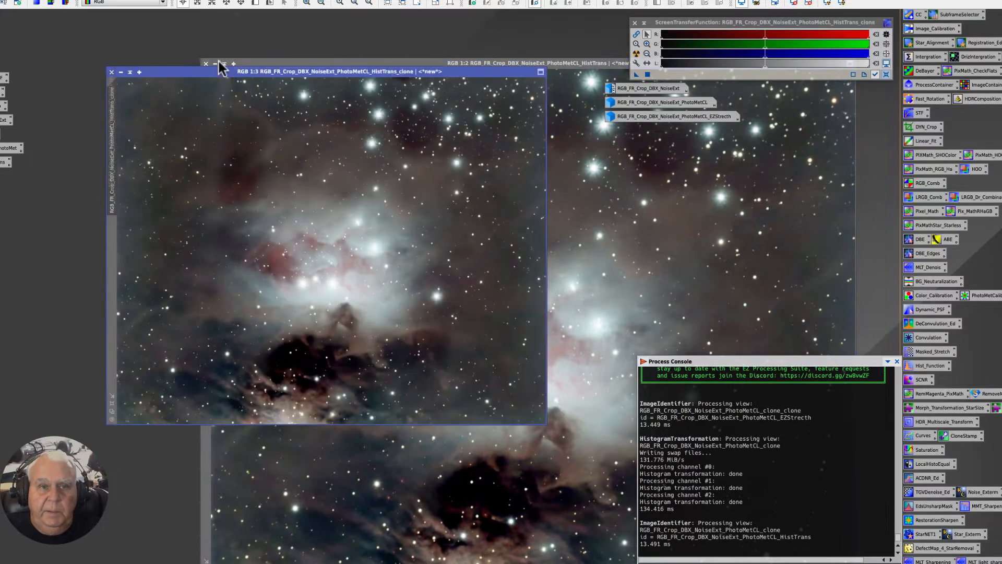
{"action": "left_click", "coordinate": [221, 65]}
{"action": "left_click_drag", "start_coordinate": [404, 133], "coordinate": [638, 130]}
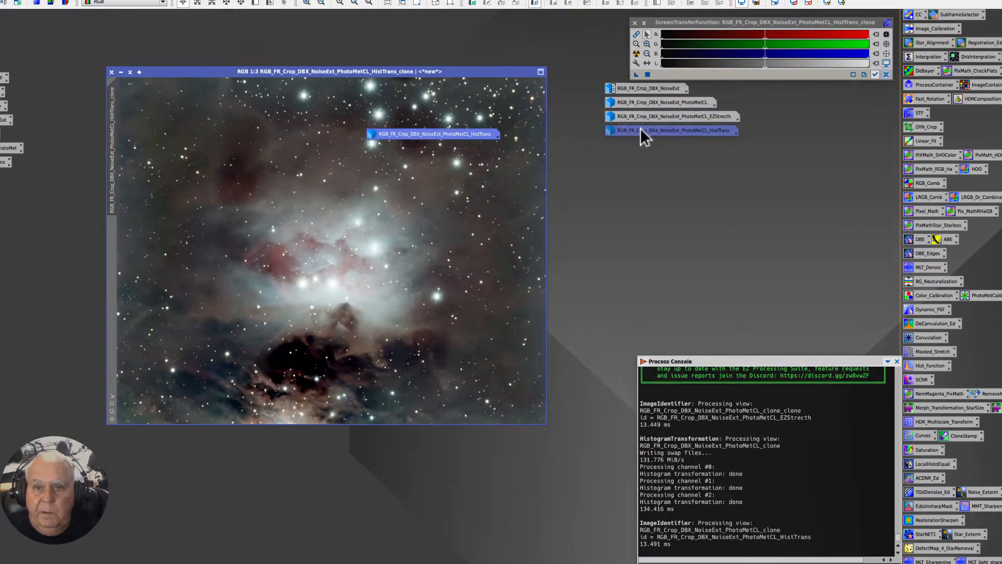
Rename the duplicate of the HistTrans image as NonLineear.
{"action": "right_click", "coordinate": [116, 150]}
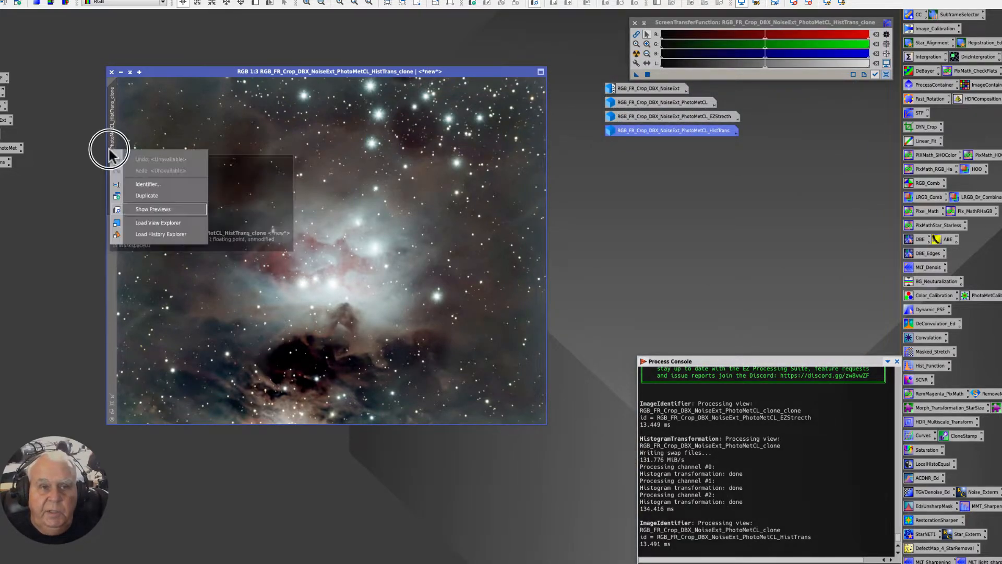
{"action": "left_click", "coordinate": [150, 178]}
{"action": "type", "text": "NonLineear"}
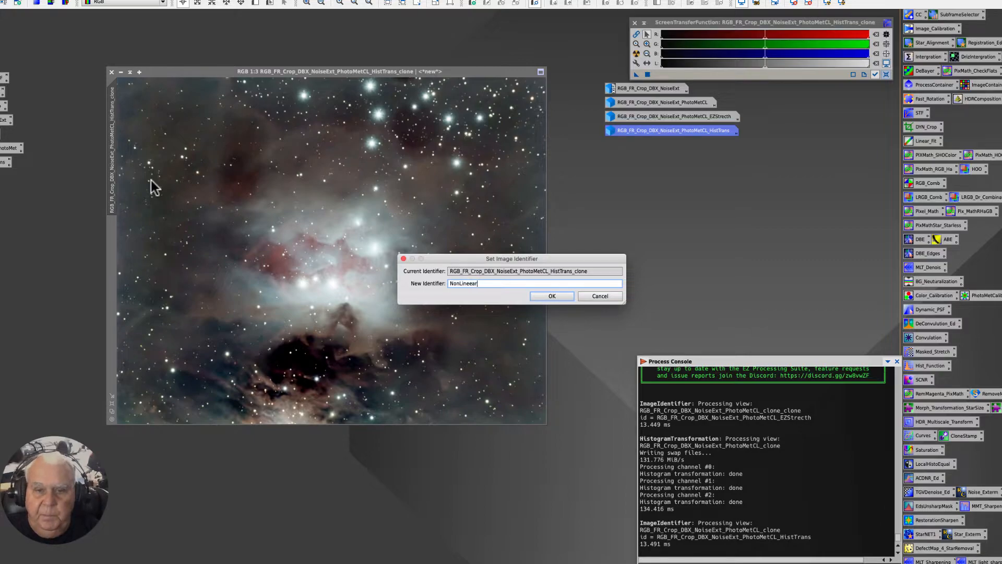
{"action": "key", "text": "Return"}
Duplicate the NonLineear image, iconize the original and place its icon below the HistTrans icon.
{"action": "left_click_drag", "start_coordinate": [110, 102], "coordinate": [117, 74]}
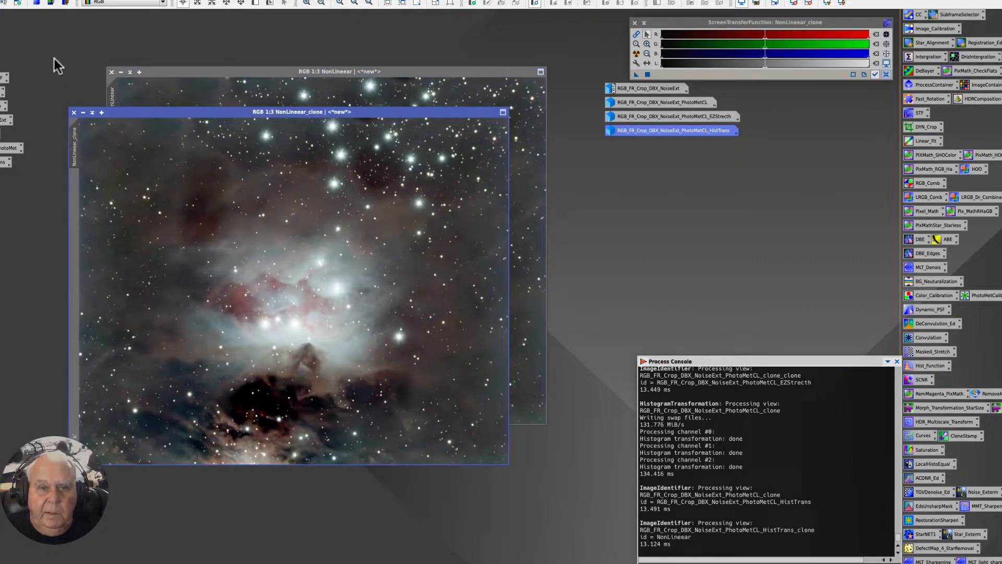
{"action": "left_click", "coordinate": [120, 74]}
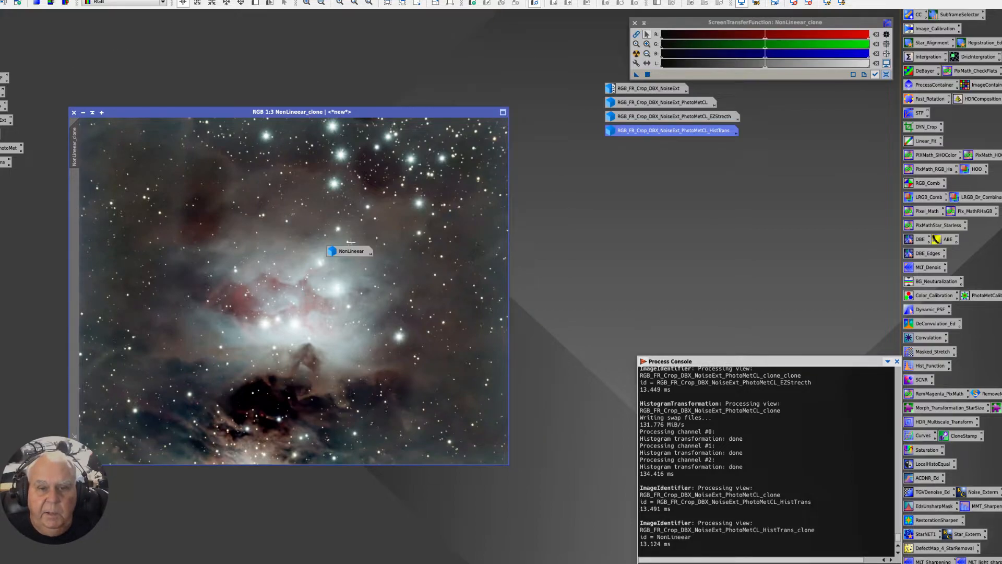
{"action": "left_click_drag", "start_coordinate": [351, 251], "coordinate": [629, 146]}
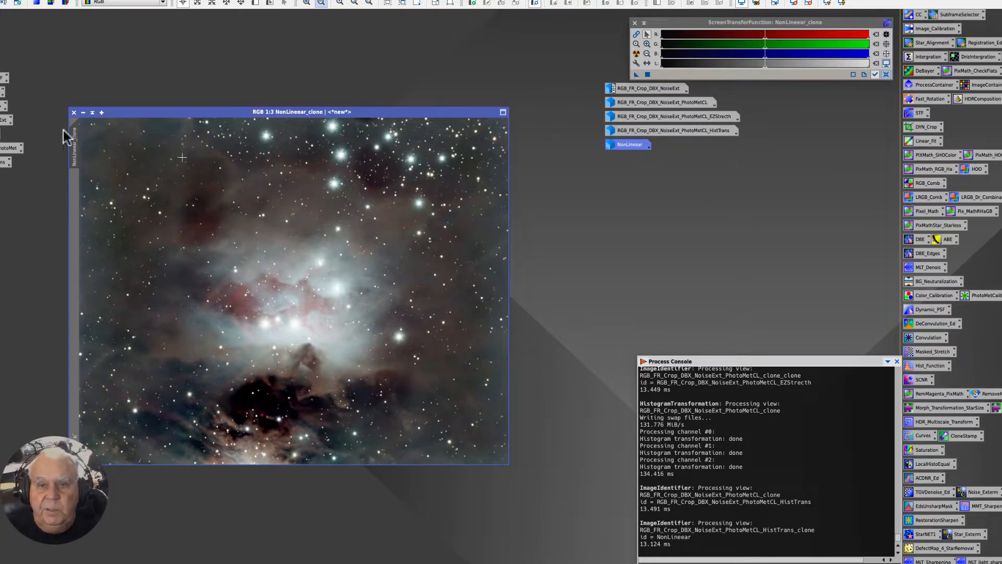
Enlarge the NonLineear duplicate to 1:2 zoom and fit its window beside the image icons.
{"action": "left_click_drag", "start_coordinate": [129, 113], "coordinate": [118, 36]}
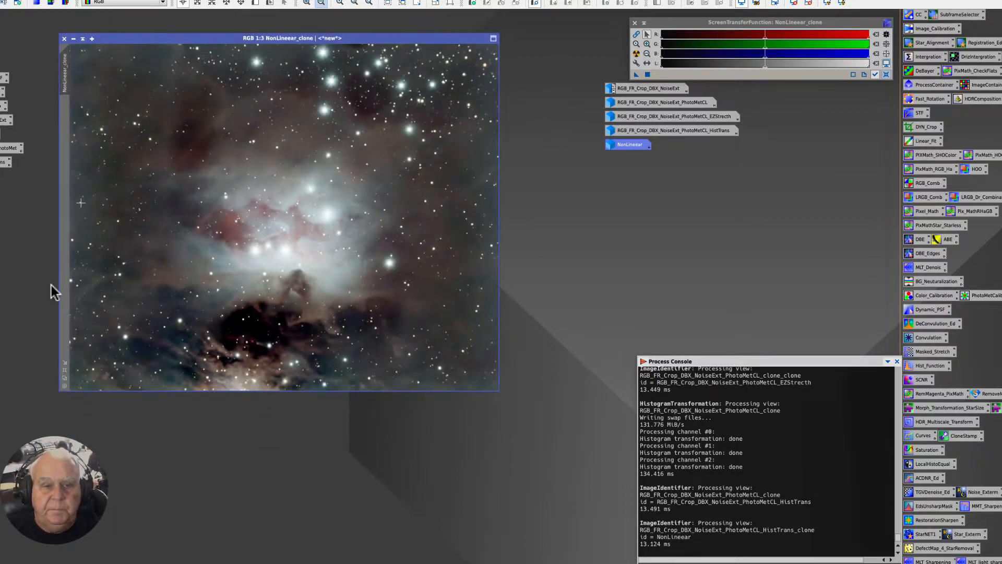
{"action": "left_click", "coordinate": [62, 371]}
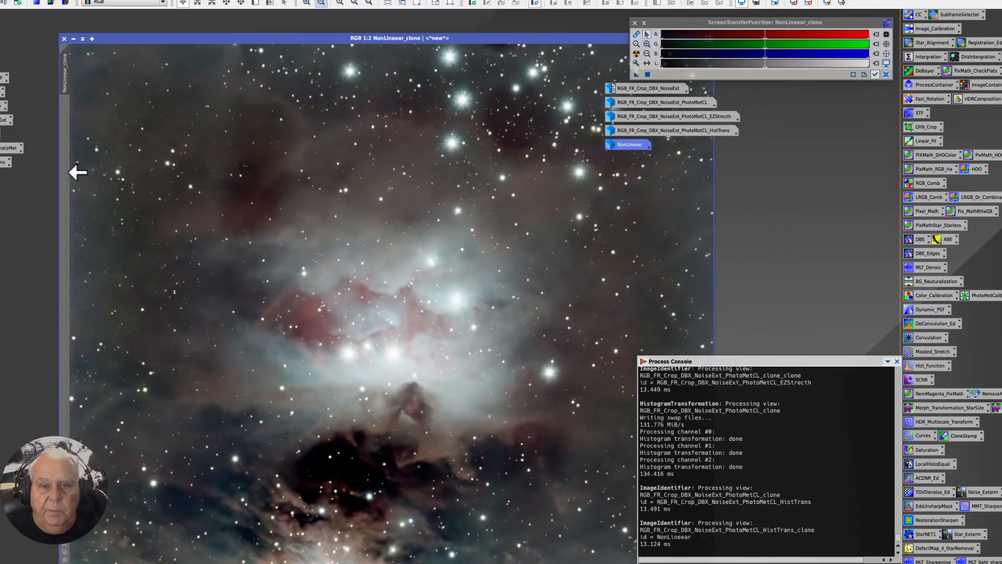
{"action": "left_click_drag", "start_coordinate": [148, 39], "coordinate": [103, 20]}
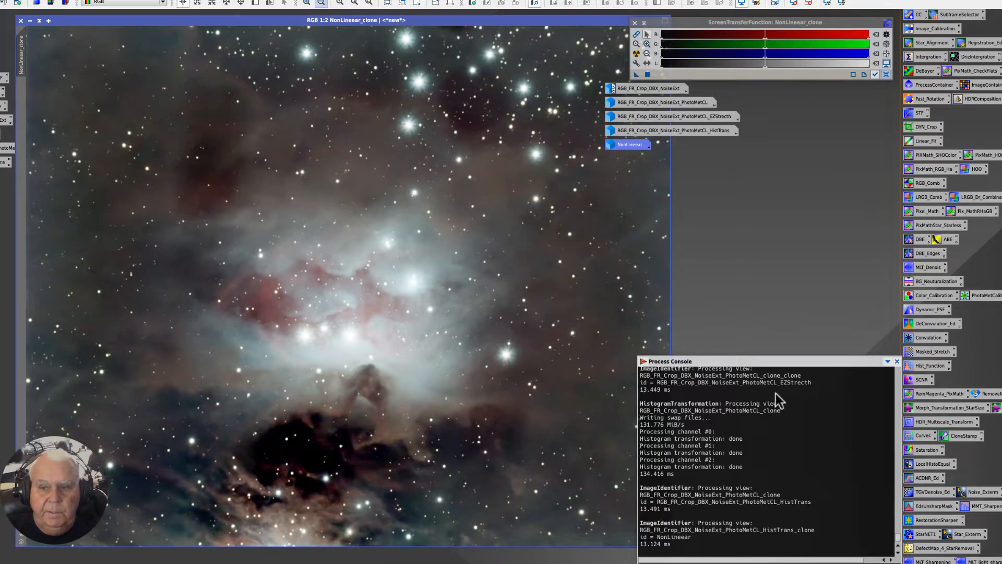
{"action": "double_click", "coordinate": [921, 381]}
{"action": "left_click_drag", "start_coordinate": [640, 231], "coordinate": [713, 175]}
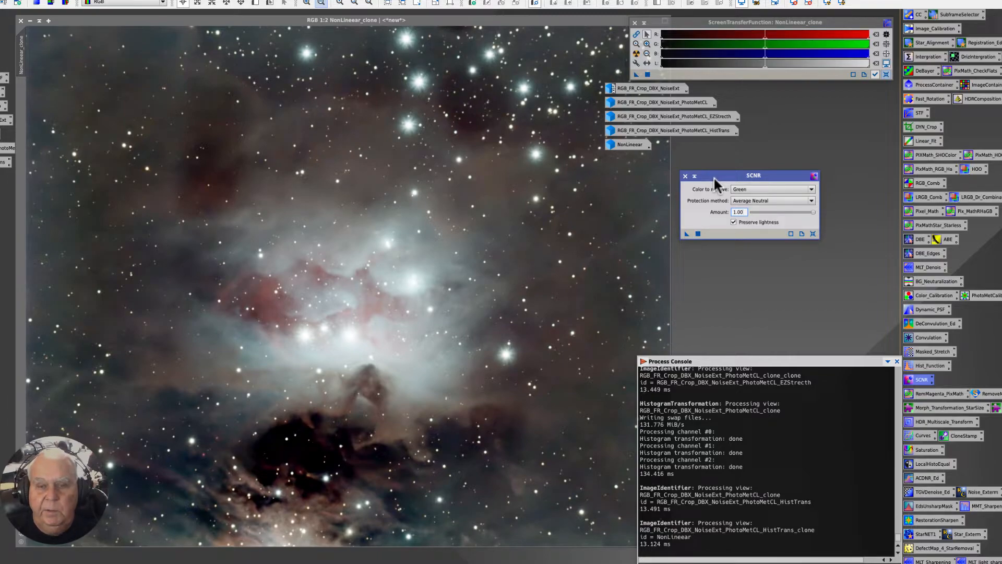
{"action": "left_click_drag", "start_coordinate": [715, 177], "coordinate": [714, 176]}
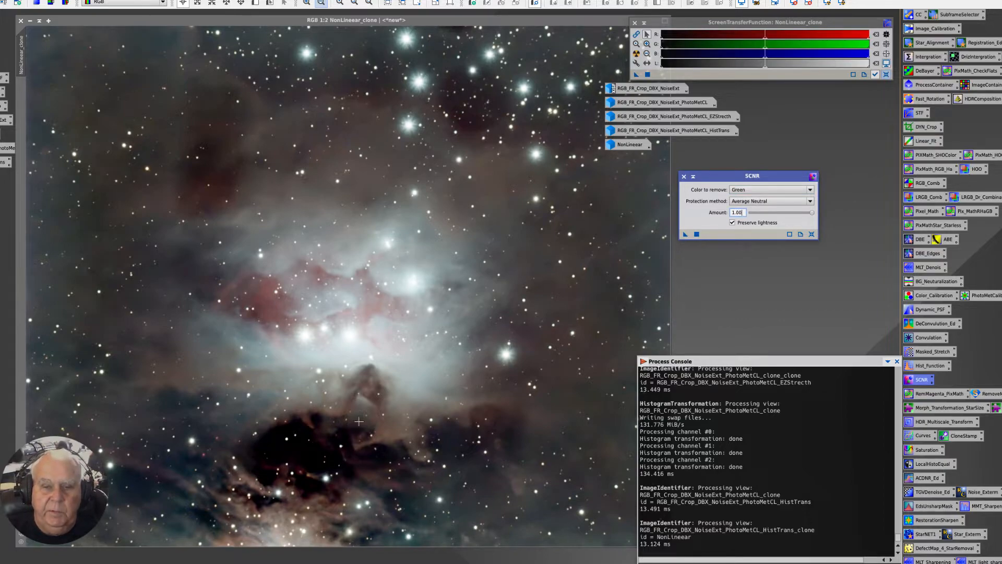
{"action": "left_click", "coordinate": [684, 176]}
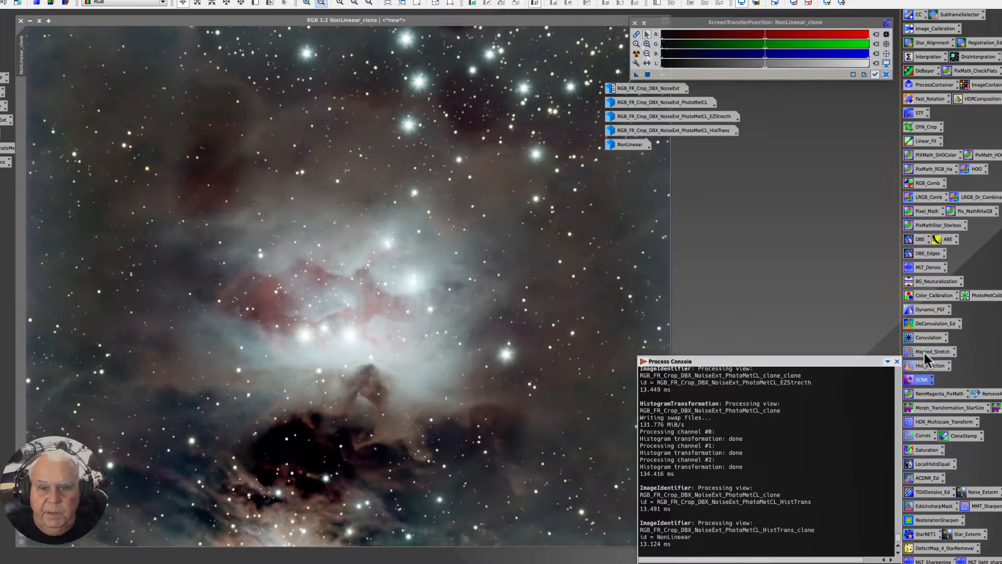
Open CurvesTransformation from its Curves process icon.
{"action": "double_click", "coordinate": [921, 437]}
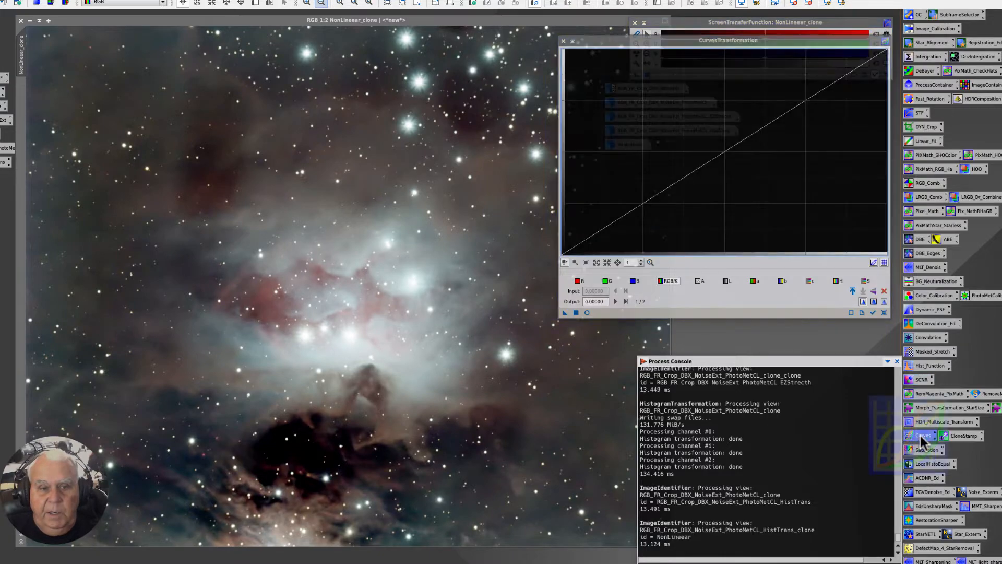
Start a real-time preview of the curves adjustment on the NonLinear_clone image, keeping the curves window clear of the preview.
{"action": "left_click_drag", "start_coordinate": [628, 41], "coordinate": [569, 59]}
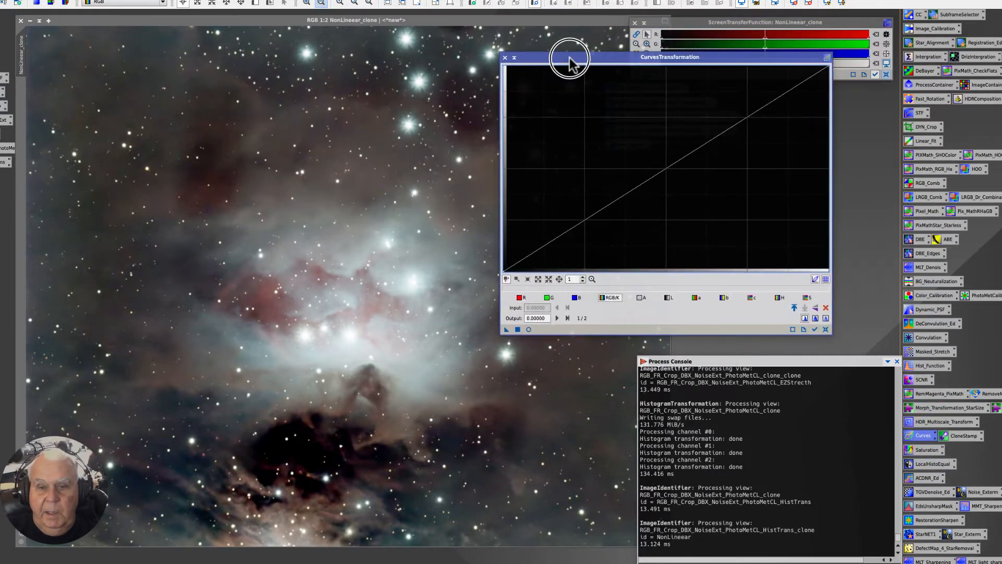
{"action": "left_click", "coordinate": [528, 328]}
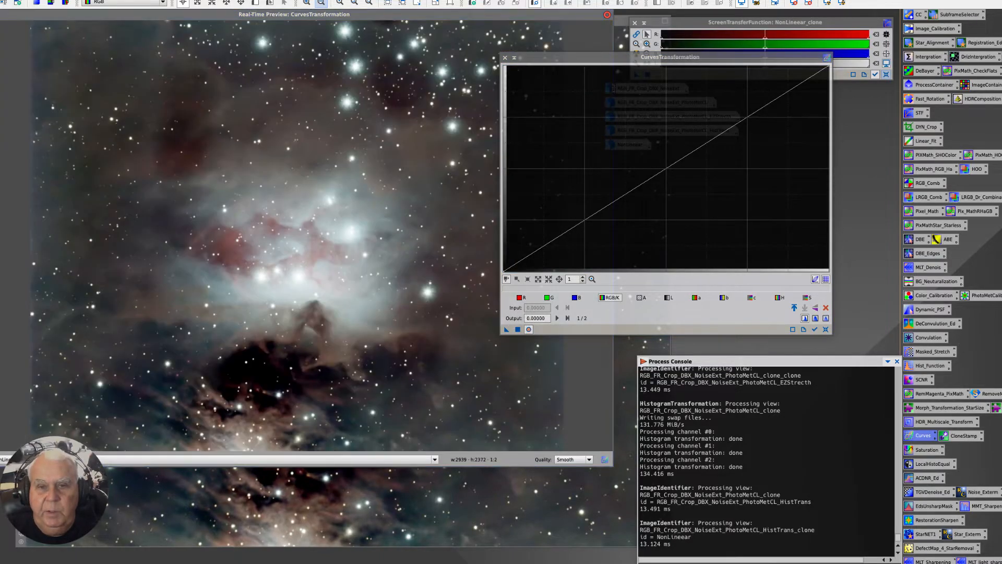
{"action": "left_click_drag", "start_coordinate": [557, 54], "coordinate": [576, 58]}
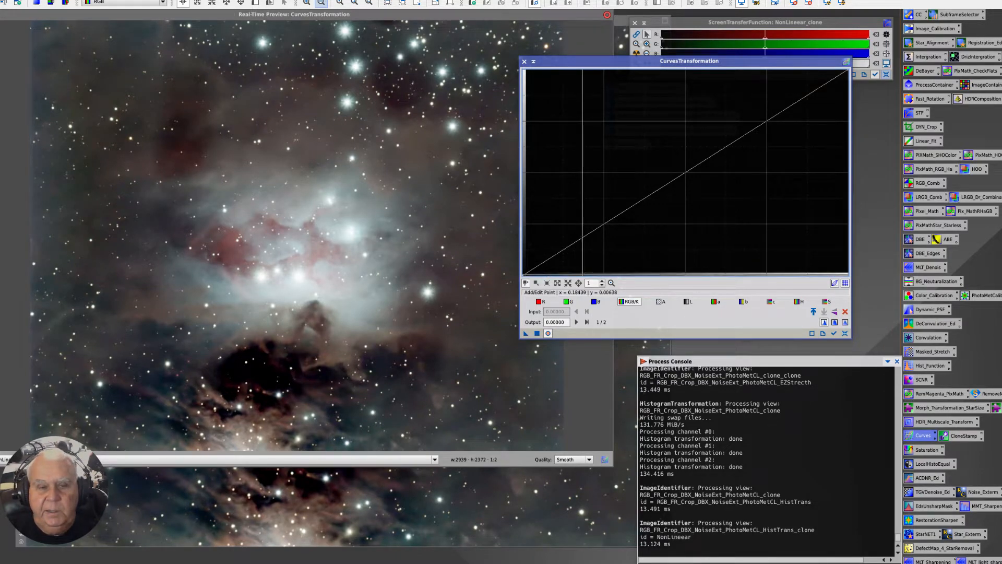
Switch to the saturation curve and sample the red nebula area in the preview to locate its tones on the curve.
{"action": "left_click", "coordinate": [827, 302]}
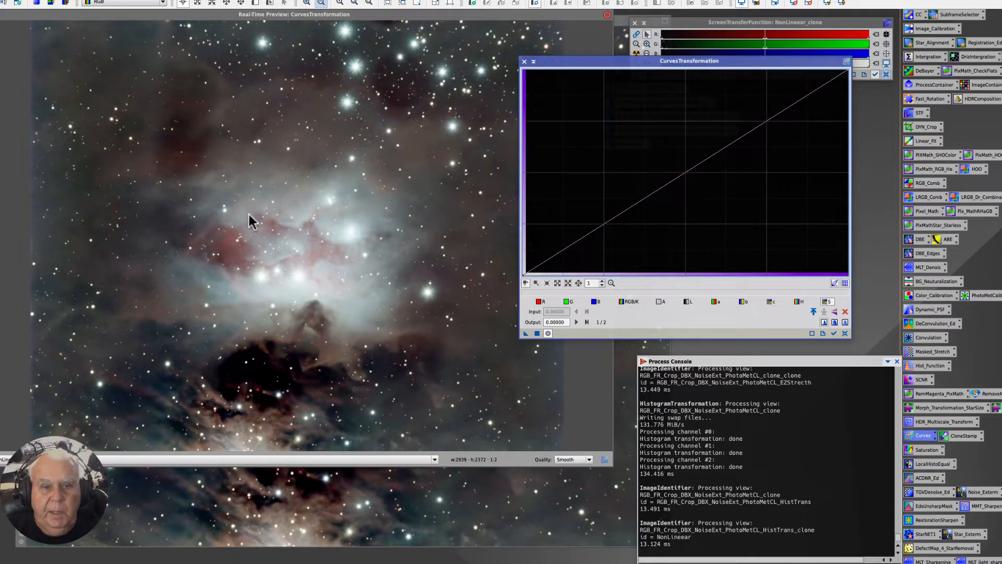
{"action": "left_click", "coordinate": [227, 247]}
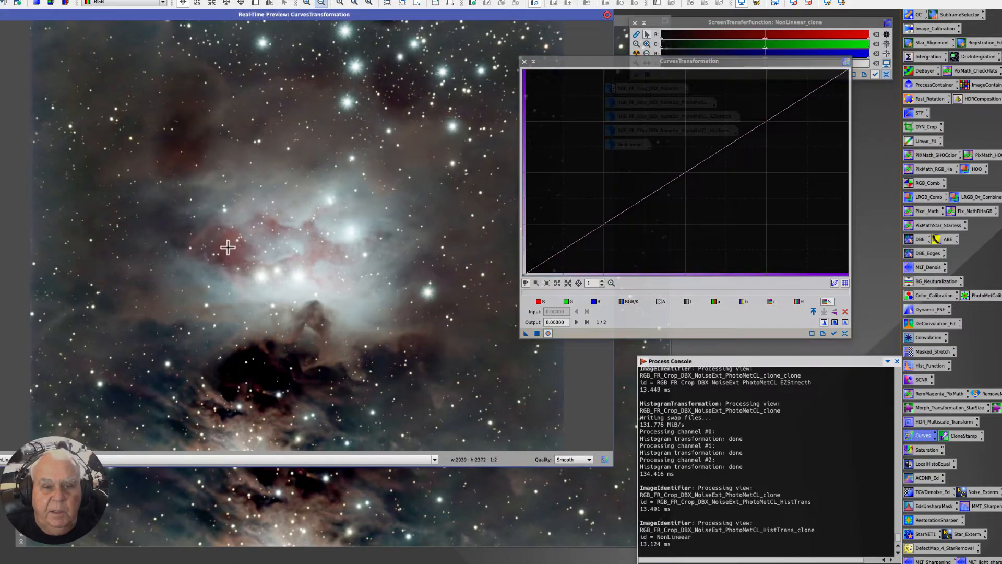
{"action": "left_click", "coordinate": [228, 247]}
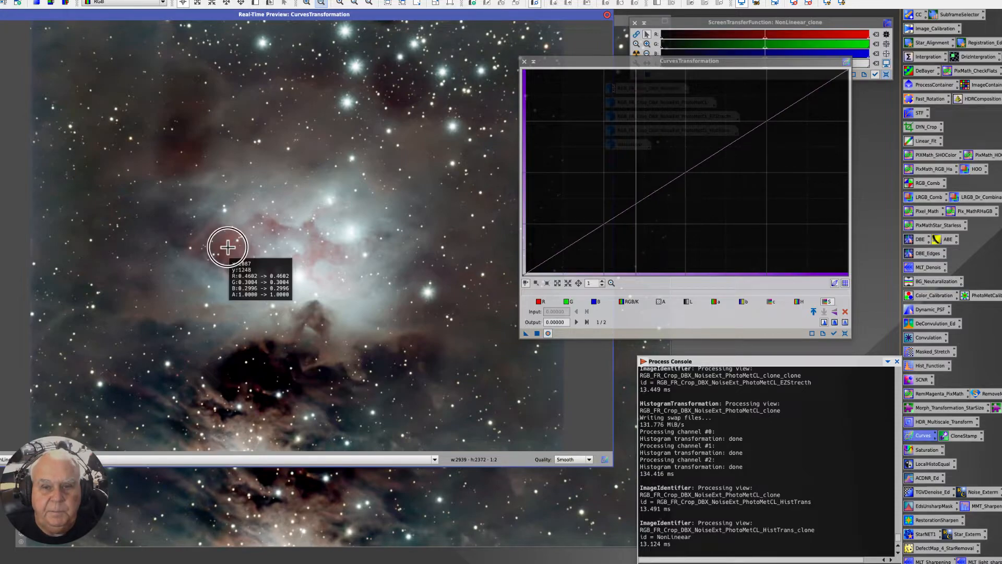
{"action": "left_click", "coordinate": [227, 247]}
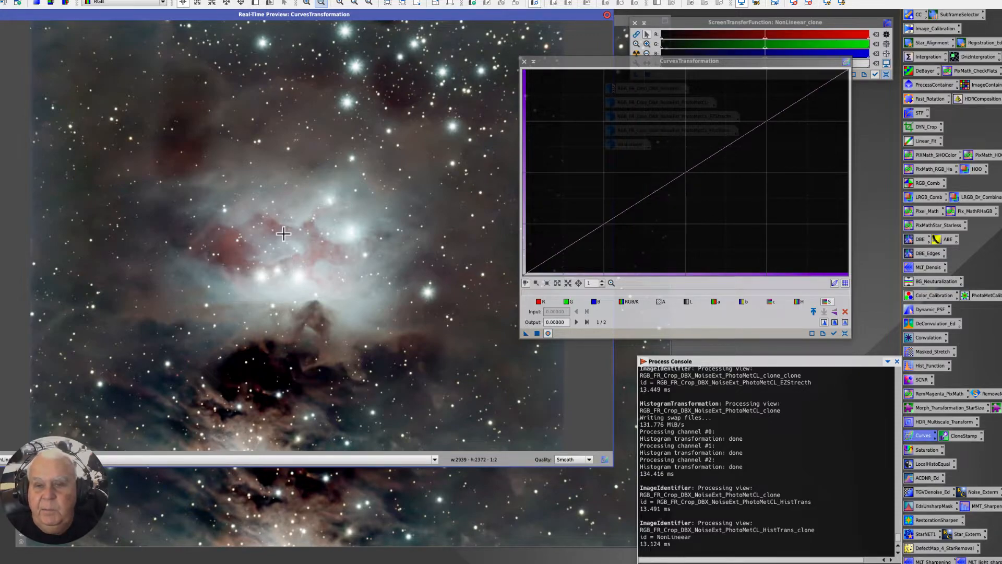
{"action": "left_click", "coordinate": [226, 251]}
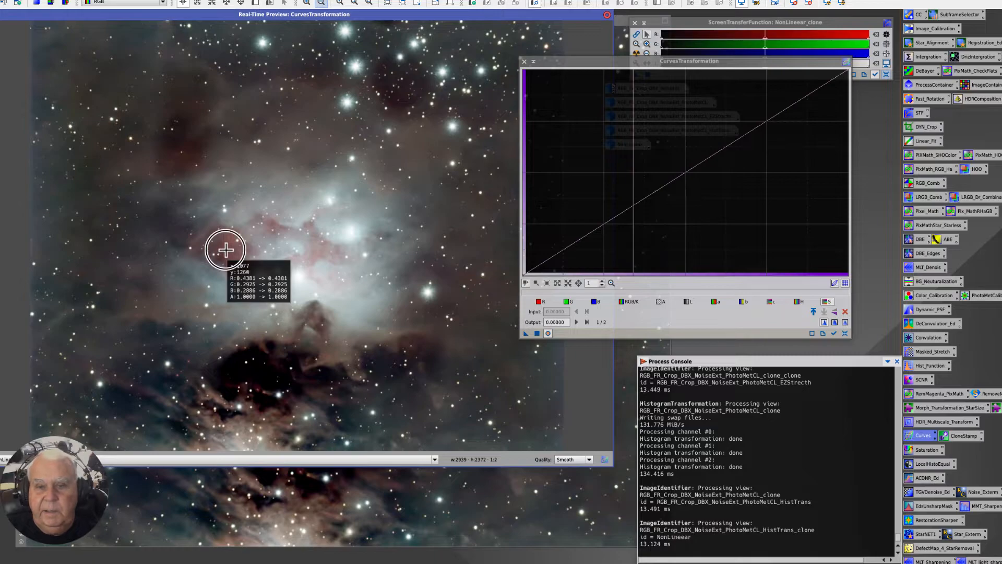
{"action": "left_click", "coordinate": [226, 251]}
{"action": "left_click", "coordinate": [225, 250]}
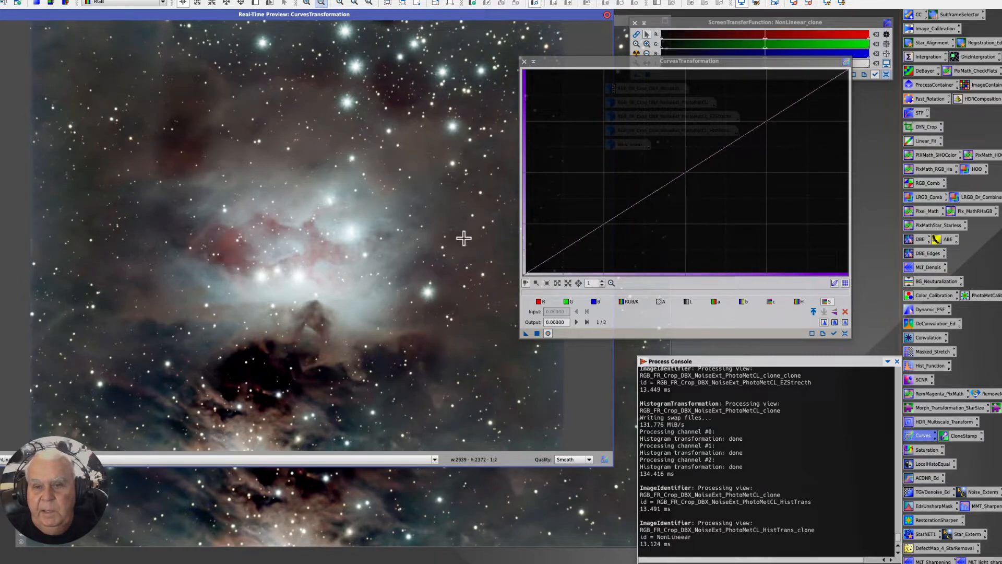
Anchor the saturation curve at the quarter, half and three-quarter points, then raise it to about 0.347 output at about 0.308 input.
{"action": "left_click", "coordinate": [604, 224]}
{"action": "left_click", "coordinate": [687, 173]}
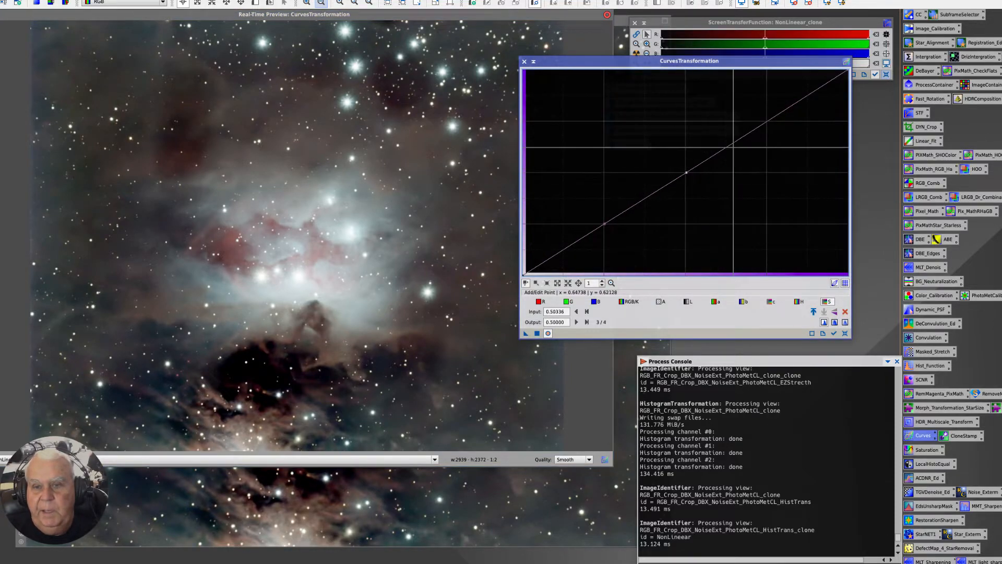
{"action": "left_click", "coordinate": [768, 122]}
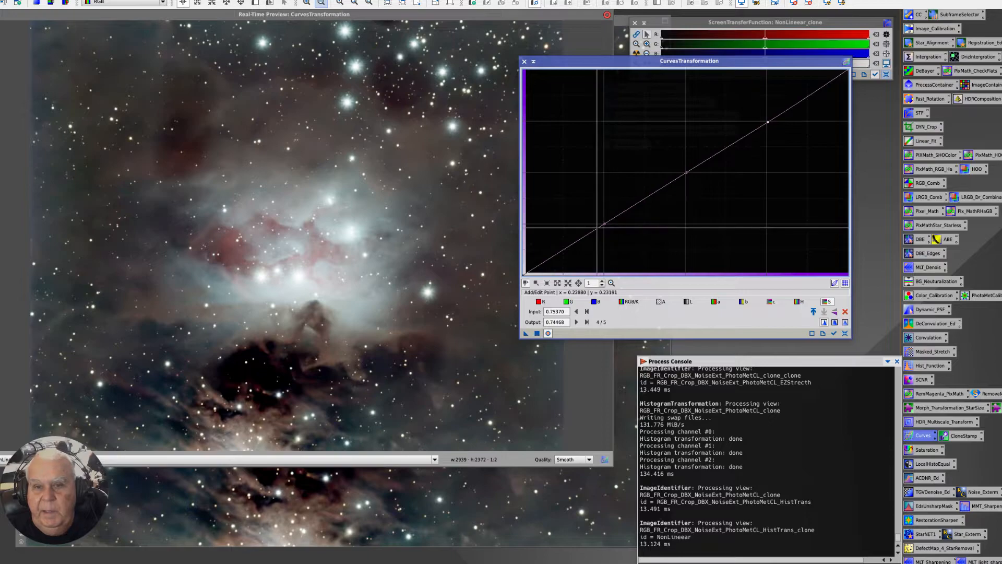
{"action": "left_click_drag", "start_coordinate": [625, 209], "coordinate": [623, 204]}
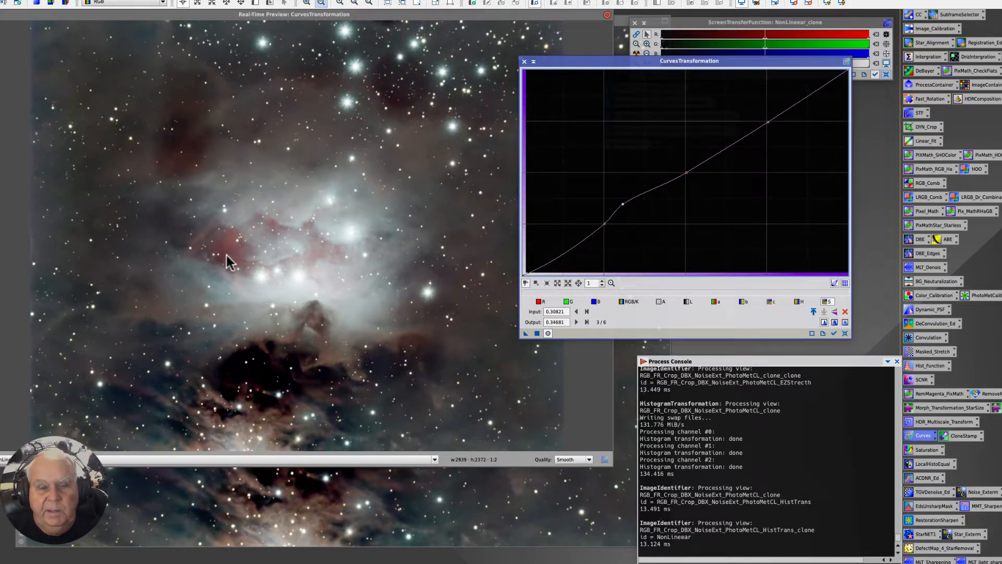
Toggle the real-time preview off and on to compare the nebula before and after the saturation boost.
{"action": "left_click", "coordinate": [547, 333]}
{"action": "left_click", "coordinate": [547, 333]}
{"action": "left_click", "coordinate": [547, 333]}
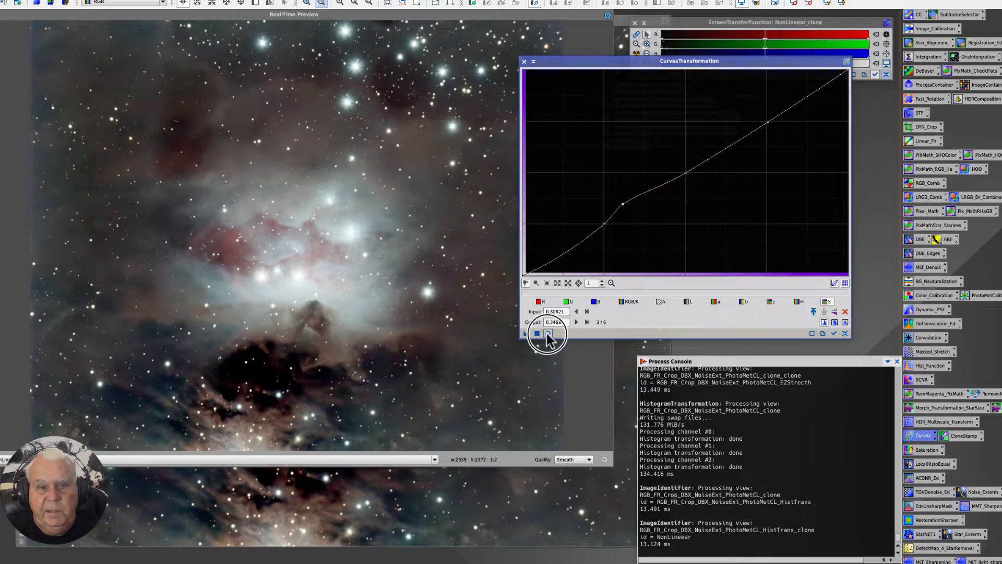
{"action": "left_click", "coordinate": [547, 333]}
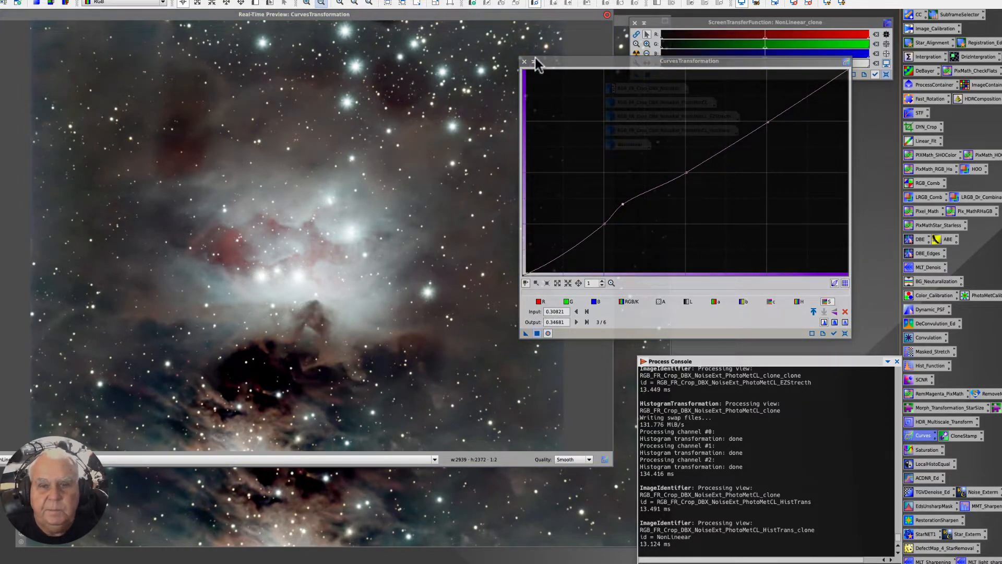
Switch to the combined RGB/K curve and hide the other channels' curves from the graph.
{"action": "left_click_drag", "start_coordinate": [551, 62], "coordinate": [563, 52]}
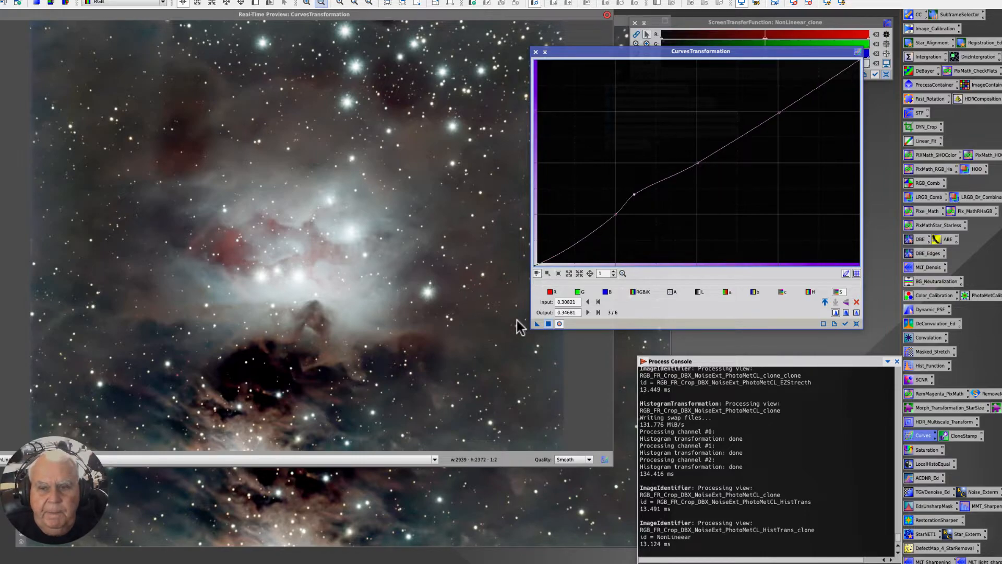
{"action": "left_click", "coordinate": [640, 293]}
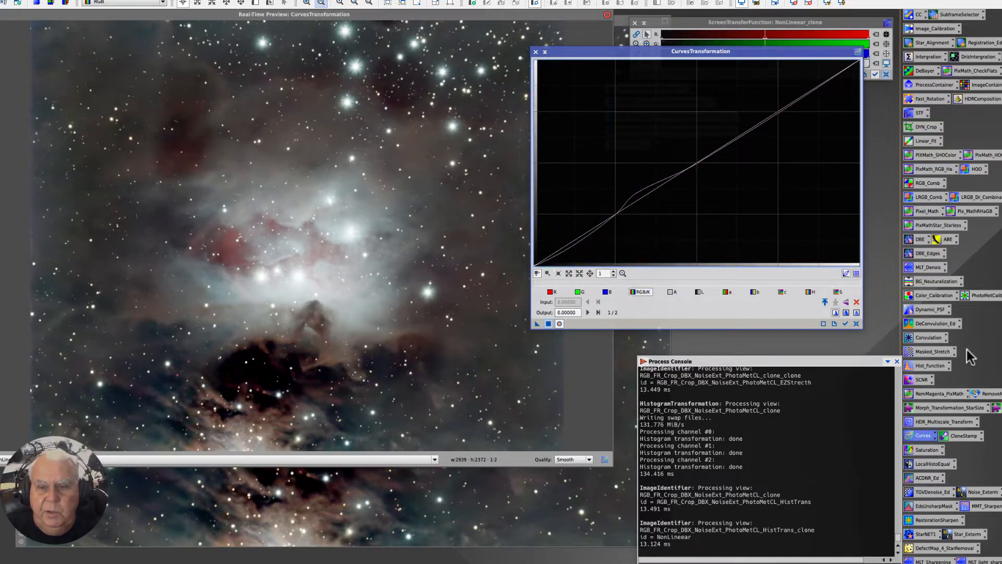
{"action": "left_click", "coordinate": [846, 273]}
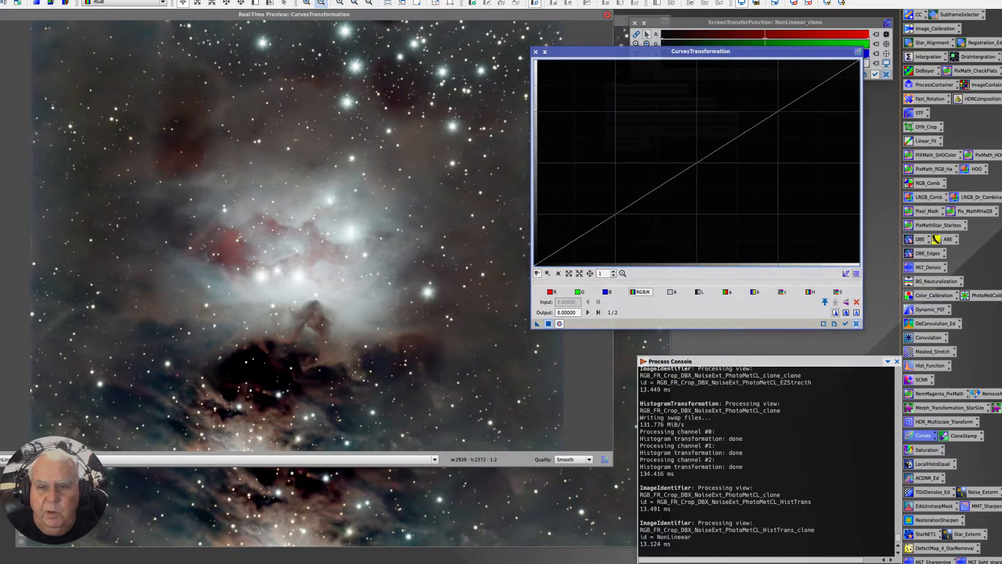
{"action": "left_click", "coordinate": [846, 273]}
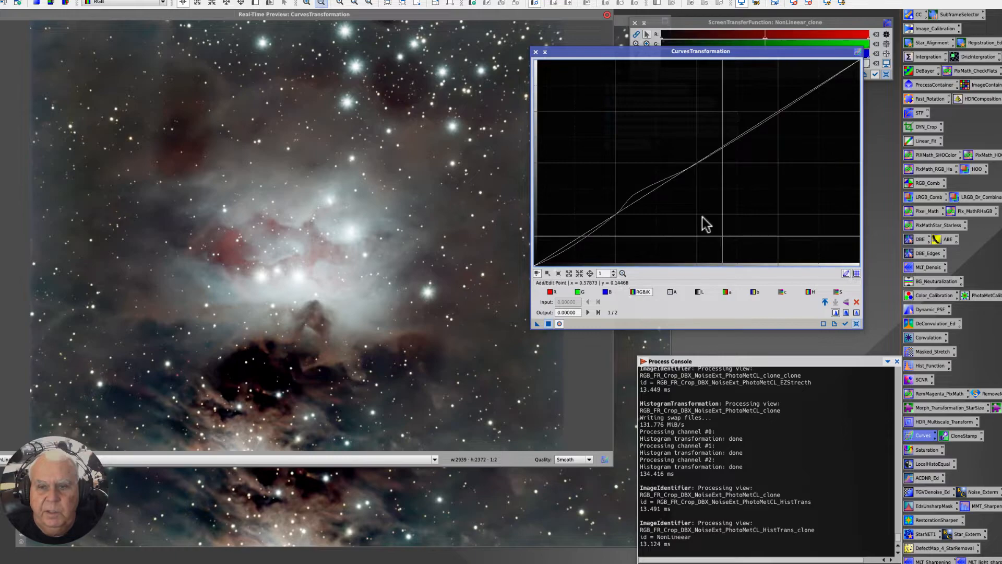
{"action": "left_click", "coordinate": [845, 273]}
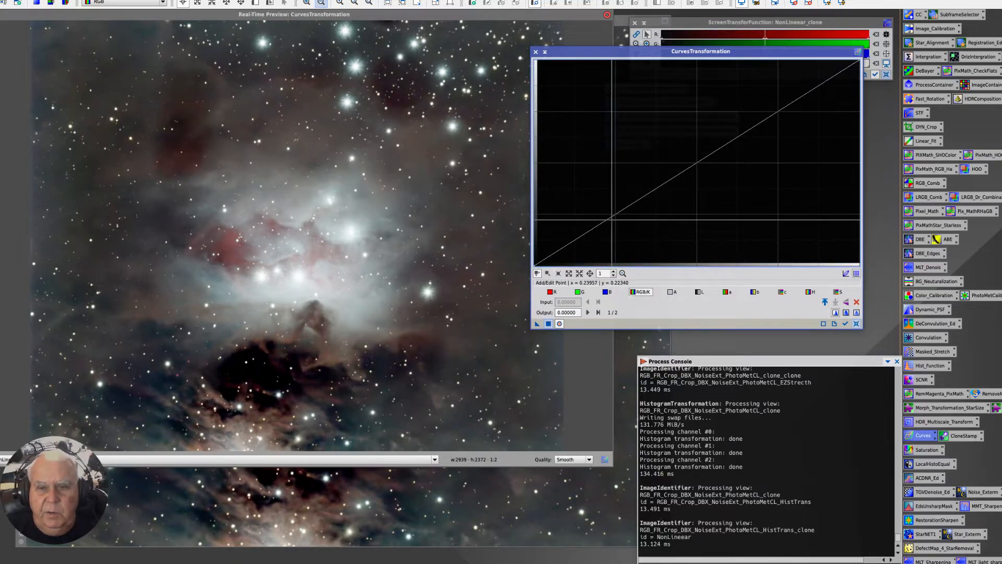
Add quarter, half and three-quarter points to the RGB/K curve and raise the highlights point to about 0.774 output at 0.740 input.
{"action": "left_click", "coordinate": [616, 214]}
{"action": "left_click", "coordinate": [698, 160]}
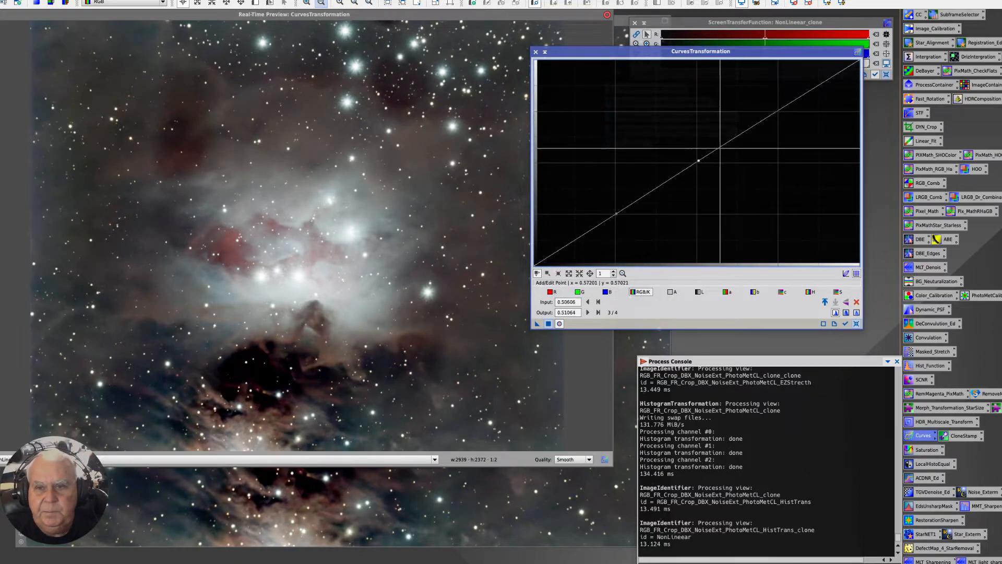
{"action": "left_click", "coordinate": [777, 109]}
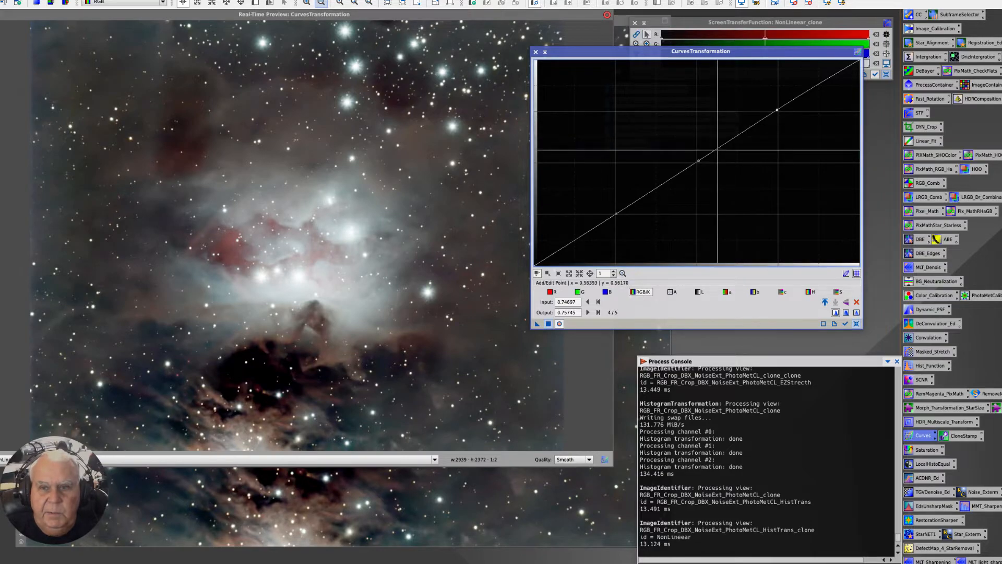
{"action": "left_click", "coordinate": [777, 109]}
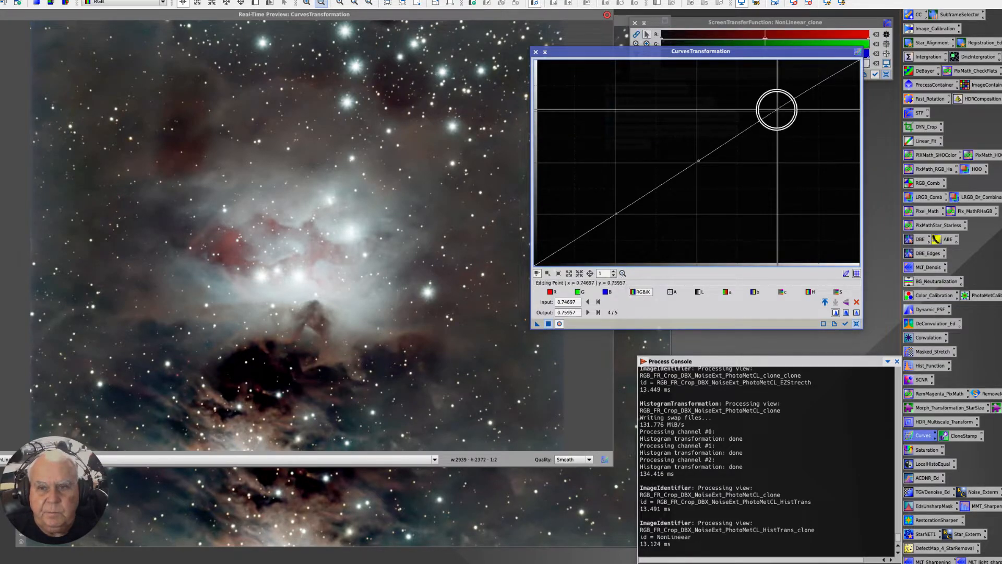
{"action": "left_click_drag", "start_coordinate": [777, 110], "coordinate": [775, 106]}
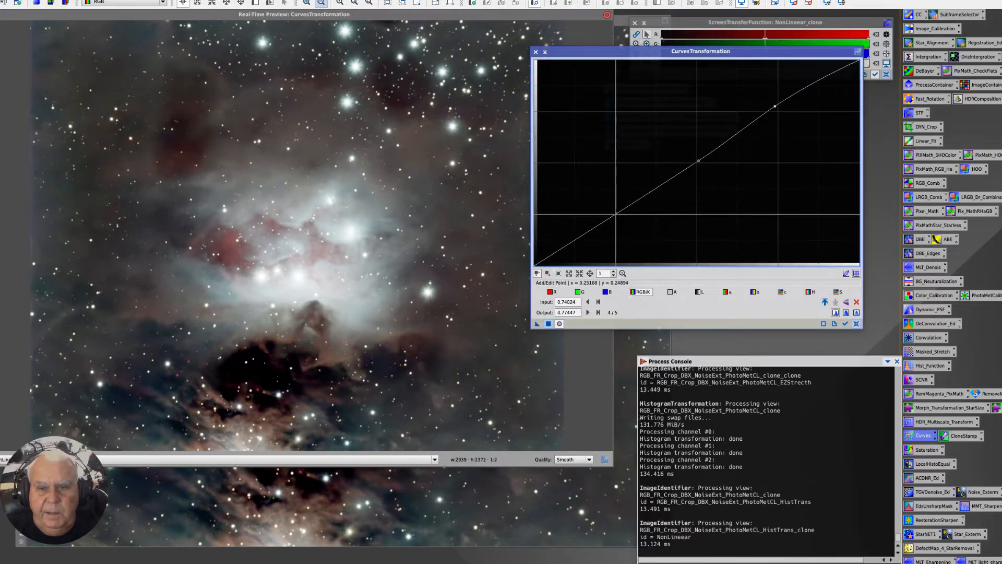
Fine-tune the RGB/K curve's shadow point to about 0.25 input and output, and its midpoint to about 0.50 input and 0.515 output.
{"action": "left_click", "coordinate": [617, 215]}
{"action": "left_click_drag", "start_coordinate": [617, 215], "coordinate": [615, 213]}
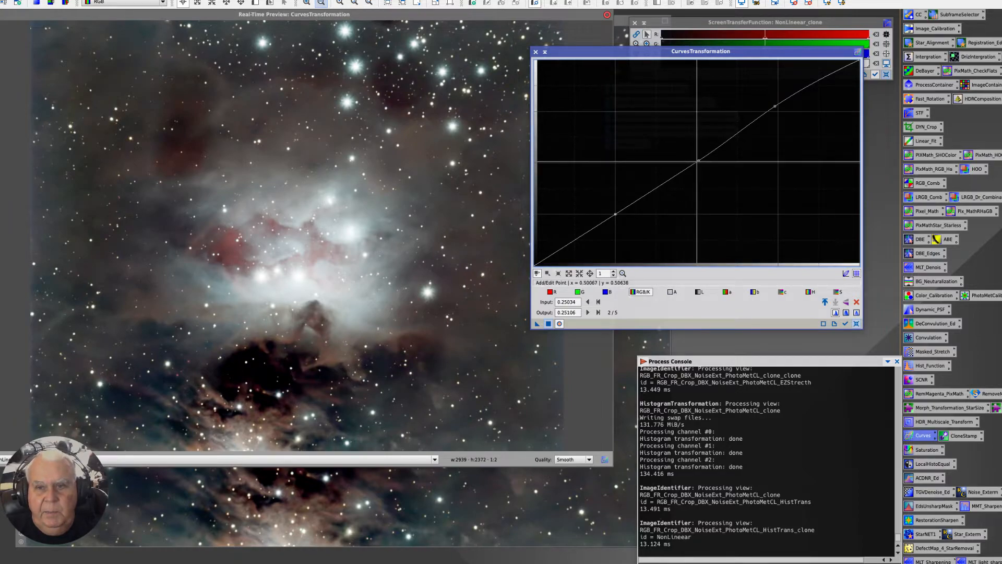
{"action": "left_click", "coordinate": [697, 159]}
{"action": "left_click_drag", "start_coordinate": [696, 159], "coordinate": [697, 160]}
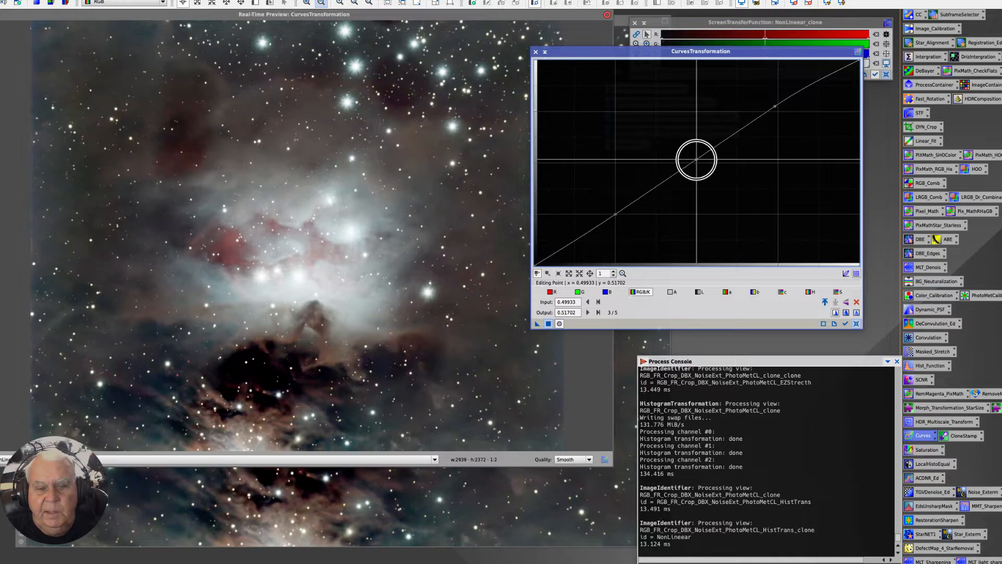
Apply the curves adjustment to NonLinear_clone, collapse the curves window out of the way and close the real-time preview.
{"action": "left_click", "coordinate": [548, 324]}
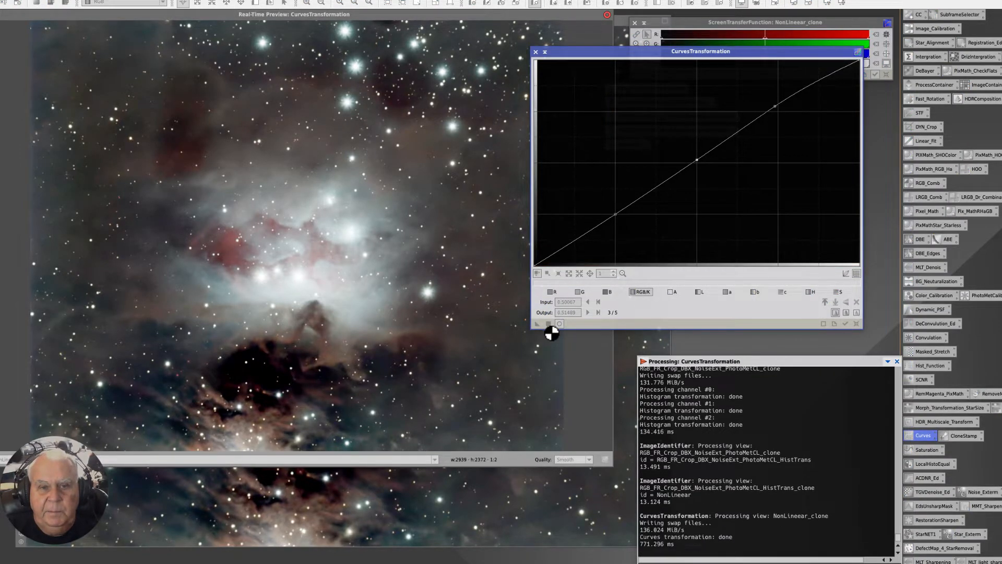
{"action": "left_click", "coordinate": [545, 51]}
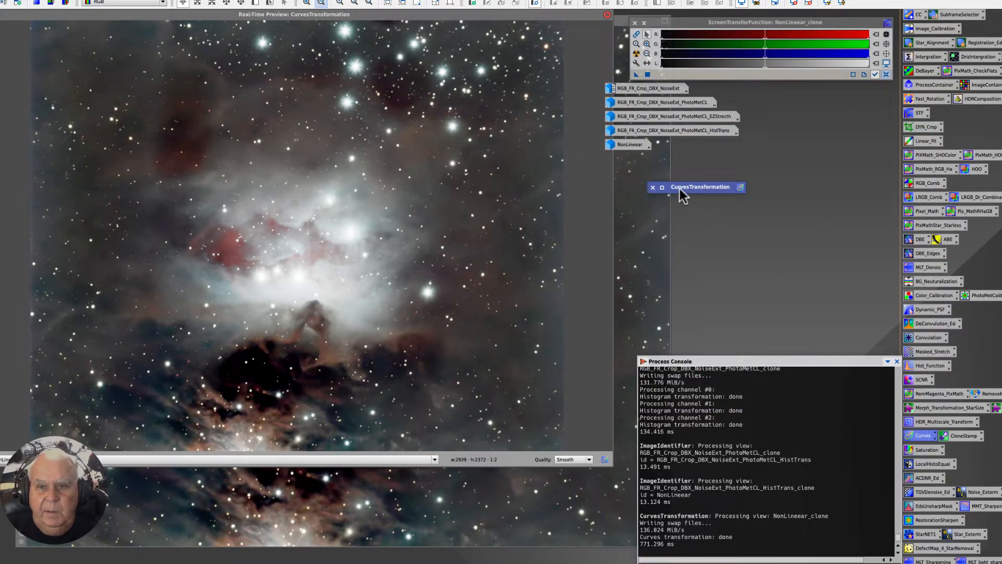
{"action": "left_click_drag", "start_coordinate": [680, 189], "coordinate": [806, 163]}
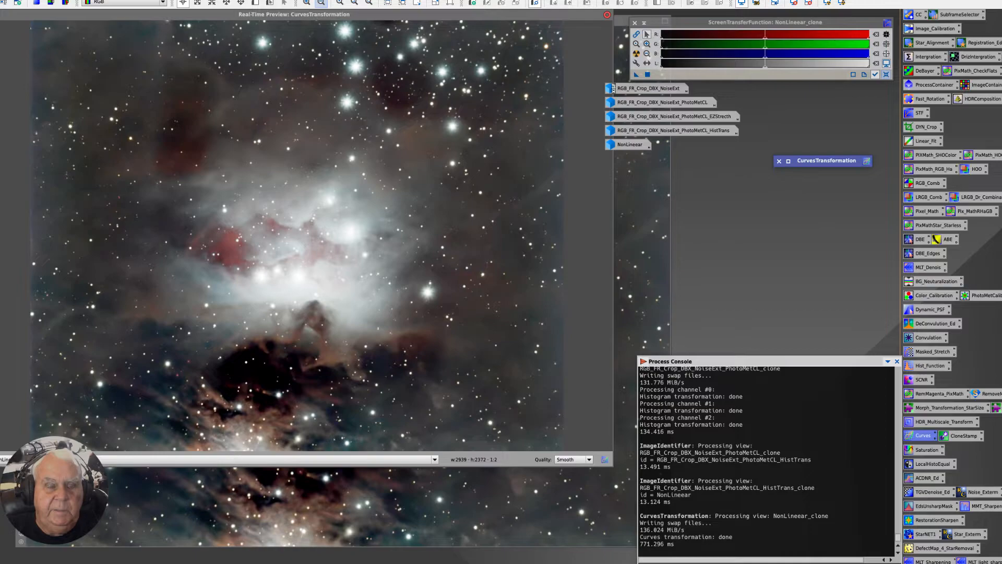
{"action": "left_click", "coordinate": [607, 15]}
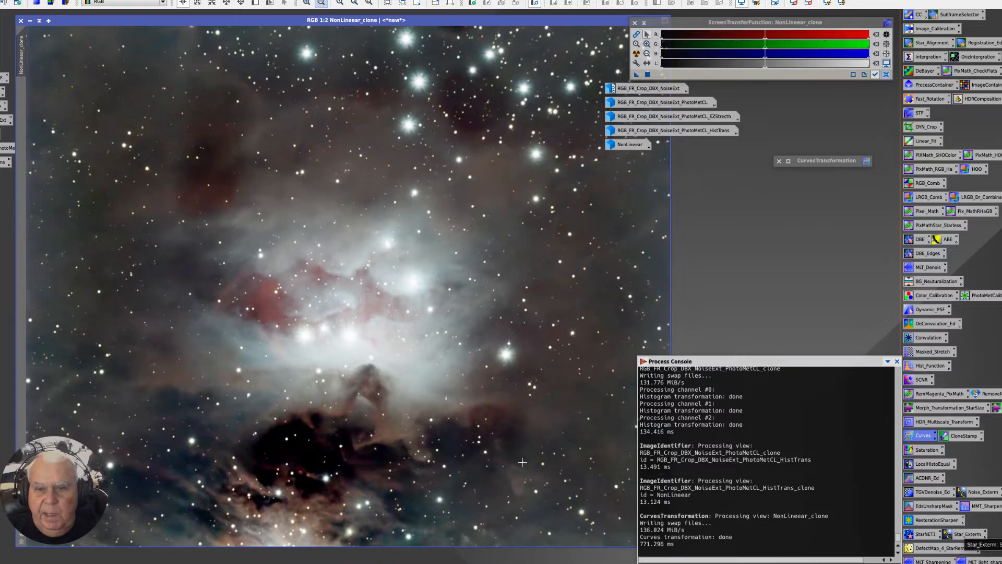
Examine the curves-adjusted nebula and its red core both close up and as a whole image.
{"action": "scroll", "coordinate": [323, 252], "scroll_direction": "up", "scroll_amount": 2}
{"action": "scroll", "coordinate": [322, 252], "scroll_direction": "down", "scroll_amount": 3}
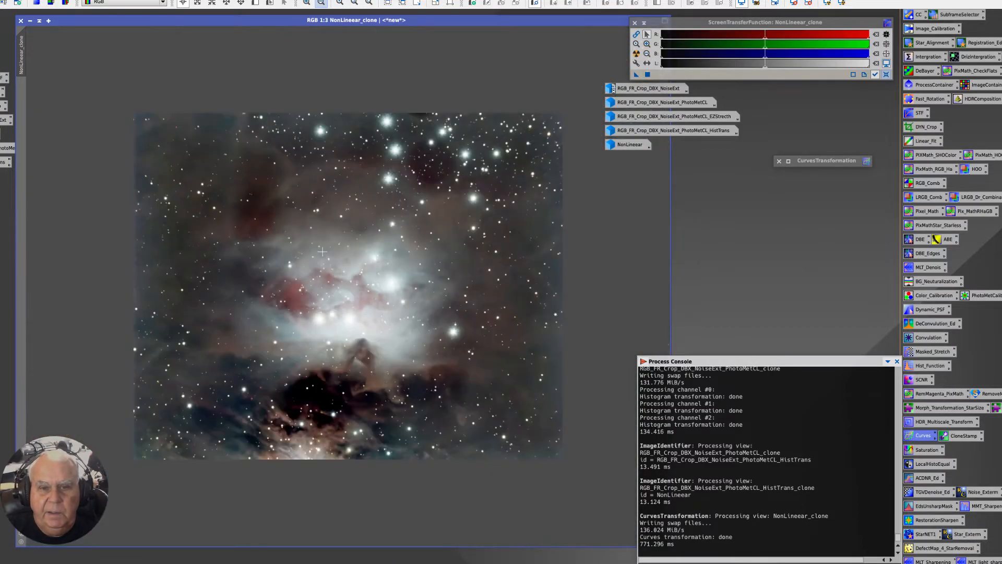
{"action": "scroll", "coordinate": [323, 252], "scroll_direction": "up", "scroll_amount": 2}
{"action": "scroll", "coordinate": [323, 253], "scroll_direction": "down", "scroll_amount": 2}
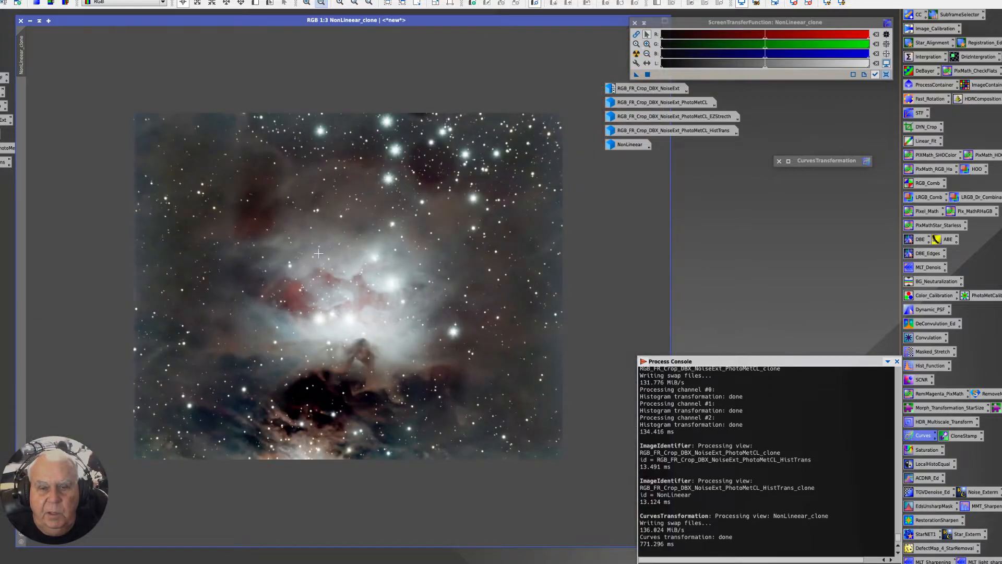
{"action": "scroll", "coordinate": [318, 253], "scroll_direction": "up", "scroll_amount": 2}
{"action": "scroll", "coordinate": [318, 254], "scroll_direction": "down", "scroll_amount": 2}
{"action": "scroll", "coordinate": [317, 255], "scroll_direction": "up", "scroll_amount": 1}
{"action": "scroll", "coordinate": [317, 254], "scroll_direction": "down", "scroll_amount": 1}
{"action": "scroll", "coordinate": [317, 254], "scroll_direction": "up", "scroll_amount": 2}
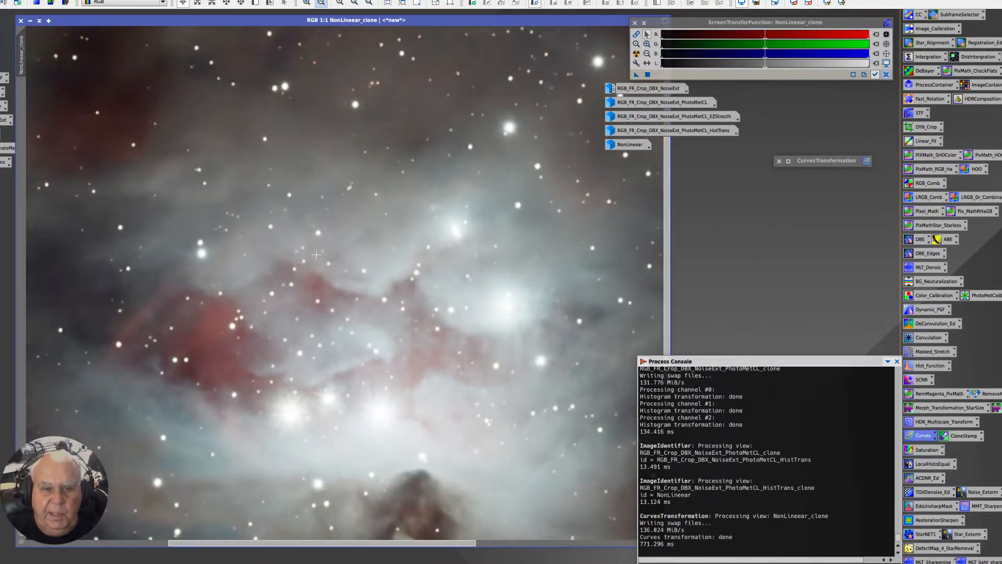
{"action": "scroll", "coordinate": [317, 255], "scroll_direction": "down", "scroll_amount": 2}
{"action": "scroll", "coordinate": [316, 255], "scroll_direction": "up", "scroll_amount": 1}
{"action": "scroll", "coordinate": [316, 255], "scroll_direction": "down", "scroll_amount": 1}
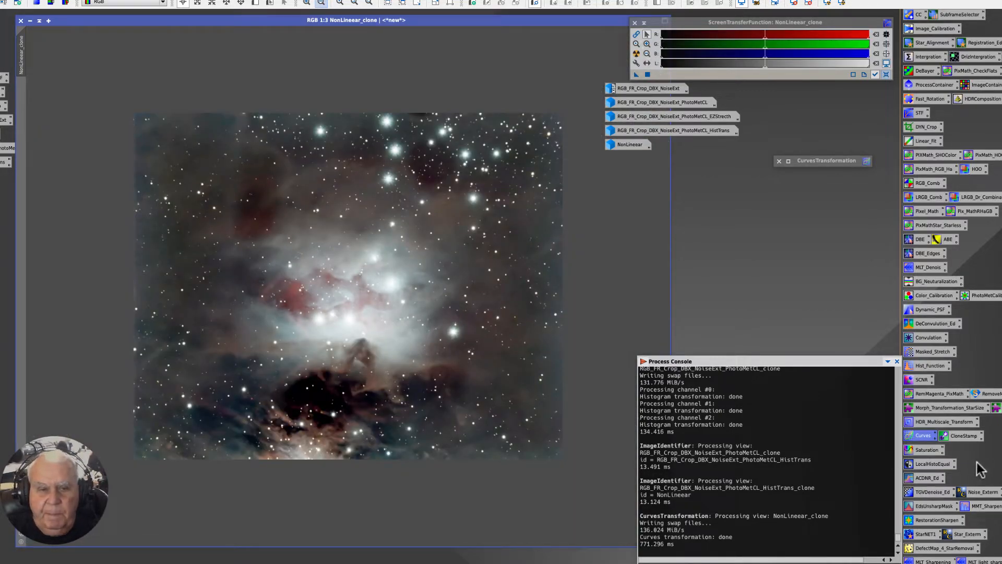
Open ColorSaturation with its real-time preview, save the instance as a process icon on the workspace, and close its window.
{"action": "left_click", "coordinate": [926, 451]}
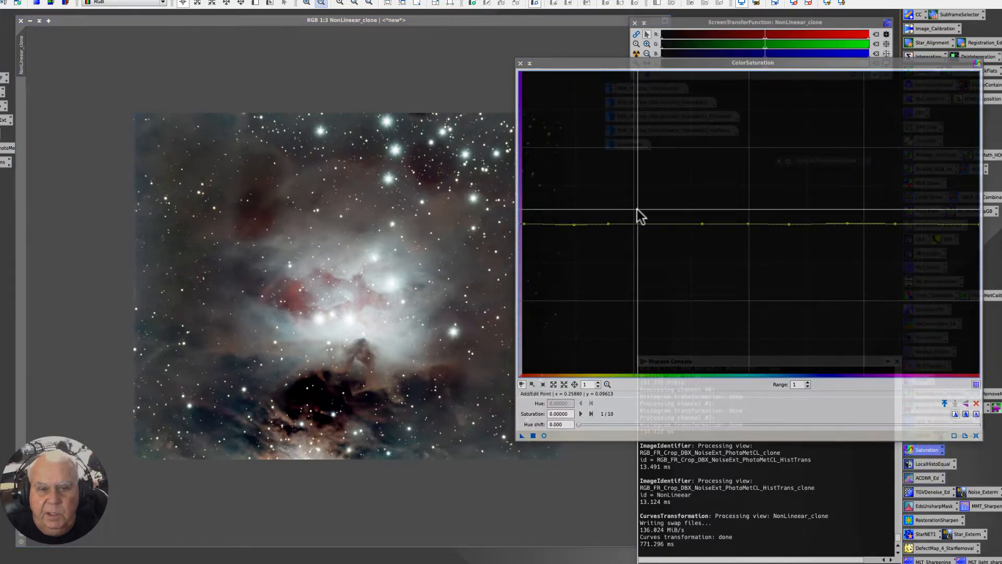
{"action": "left_click_drag", "start_coordinate": [615, 66], "coordinate": [610, 90]}
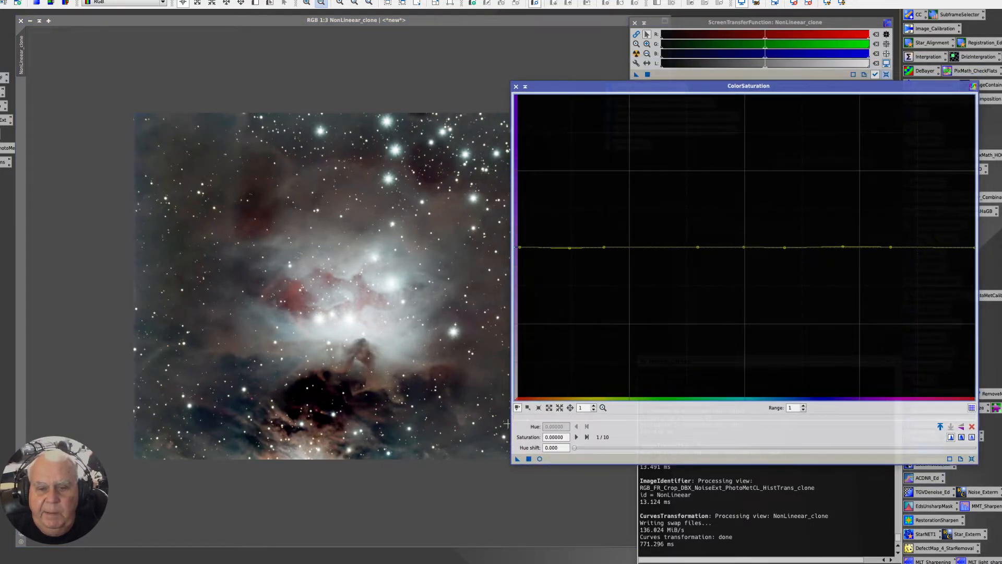
{"action": "left_click", "coordinate": [540, 460]}
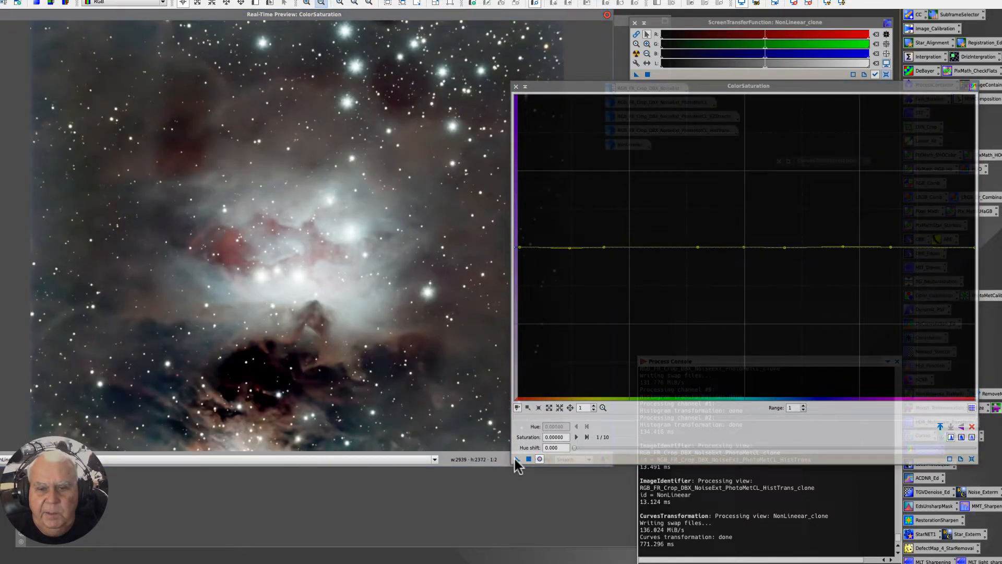
{"action": "left_click_drag", "start_coordinate": [517, 465], "coordinate": [415, 558]}
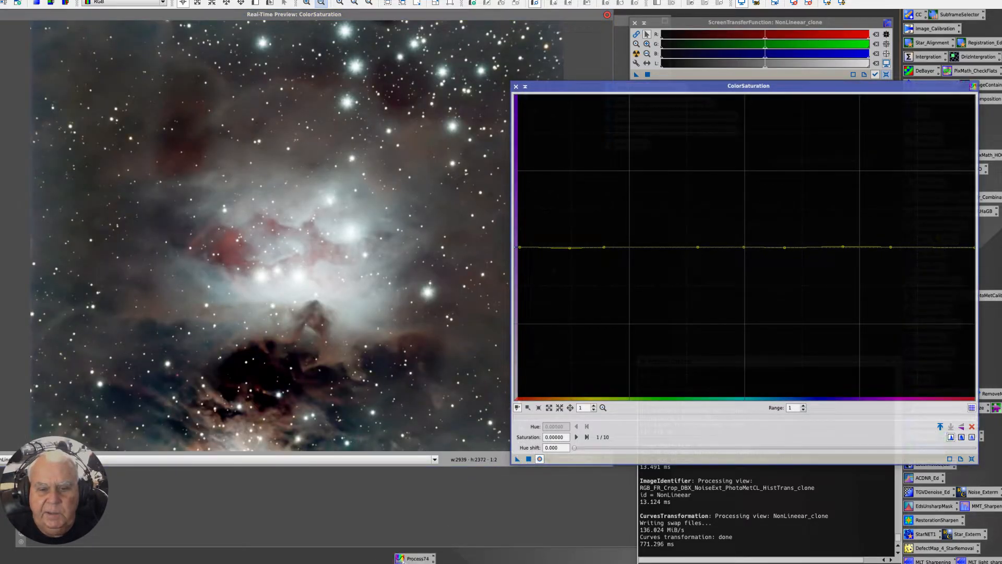
{"action": "left_click", "coordinate": [516, 86]}
Restore the collapsed CurvesTransformation window, save its settings as a process icon beside the ColorSaturation one, and close it.
{"action": "double_click", "coordinate": [803, 159]}
{"action": "left_click_drag", "start_coordinate": [537, 324], "coordinate": [538, 558]}
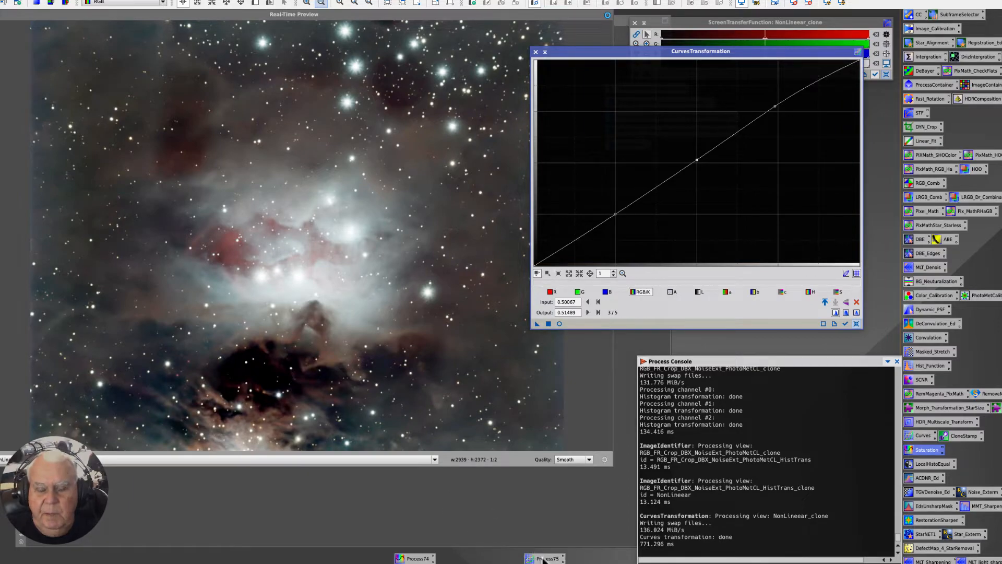
{"action": "left_click", "coordinate": [536, 52]}
Rename the saved CurvesTransformation process icon to Curve.
{"action": "right_click", "coordinate": [543, 559]}
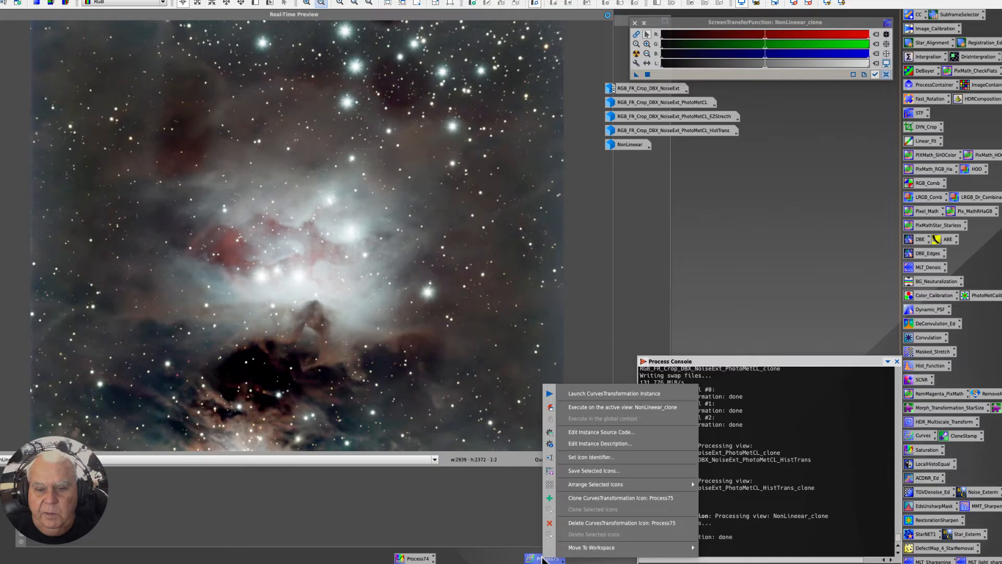
{"action": "left_click", "coordinate": [604, 458]}
{"action": "type", "text": "Cu"}
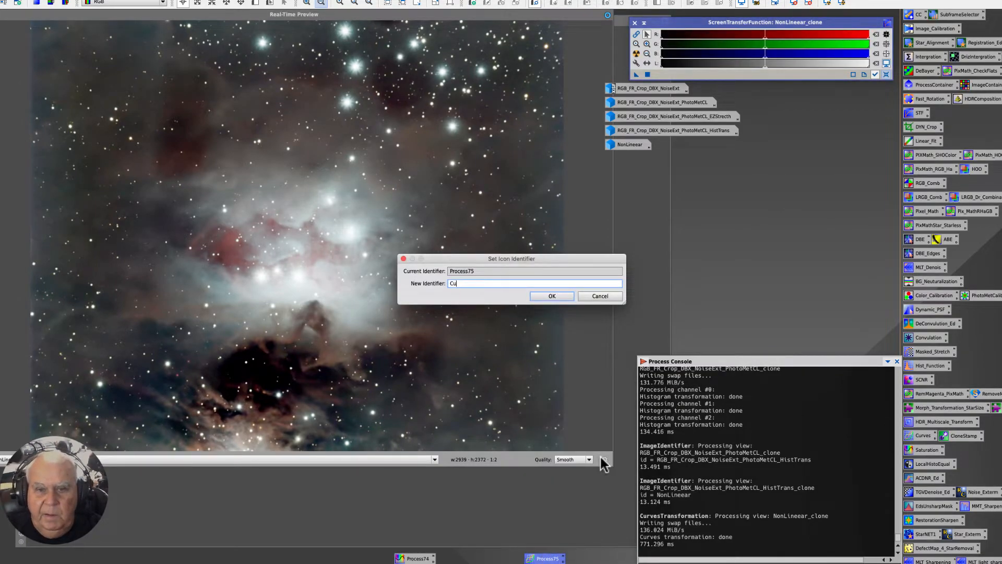
{"action": "type", "text": "rves"}
{"action": "key", "text": "Return"}
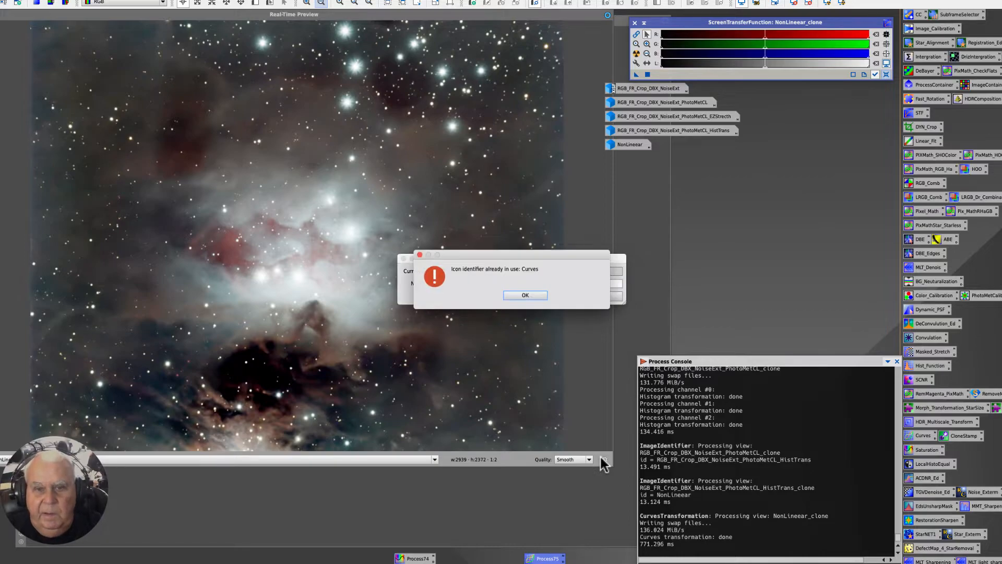
{"action": "left_click", "coordinate": [518, 294]}
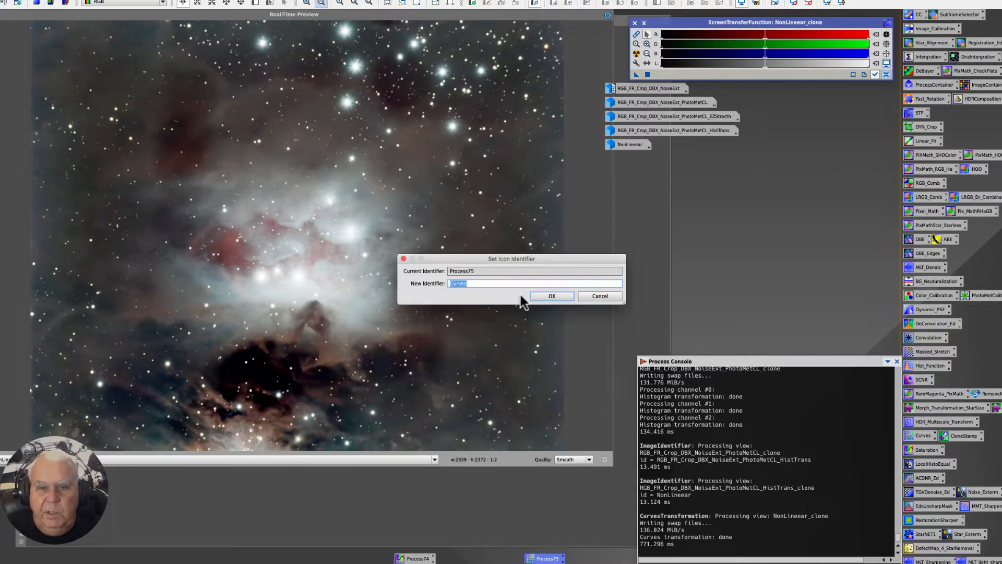
{"action": "left_click", "coordinate": [492, 284]}
{"action": "key", "text": "BackSpace"}
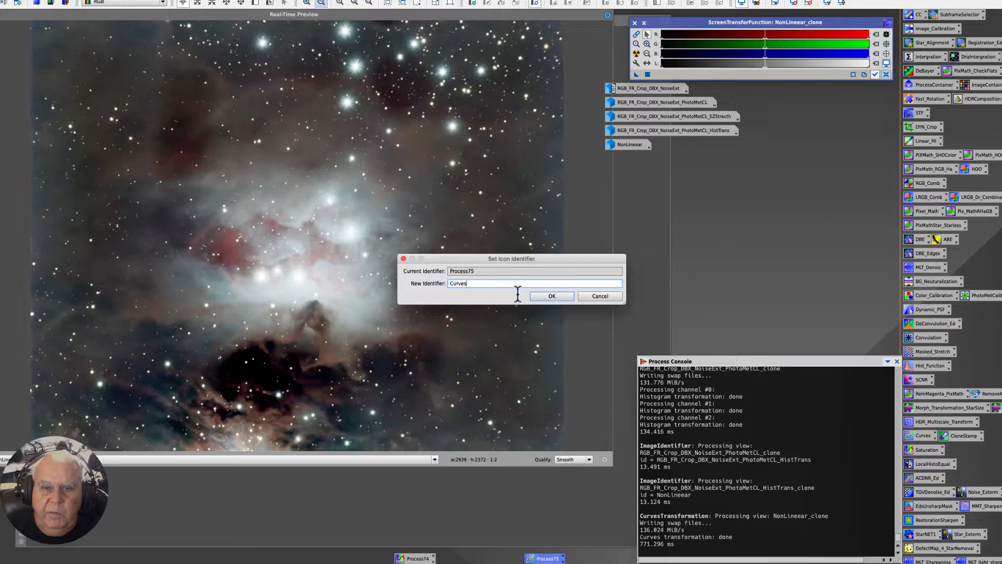
{"action": "left_click", "coordinate": [559, 296]}
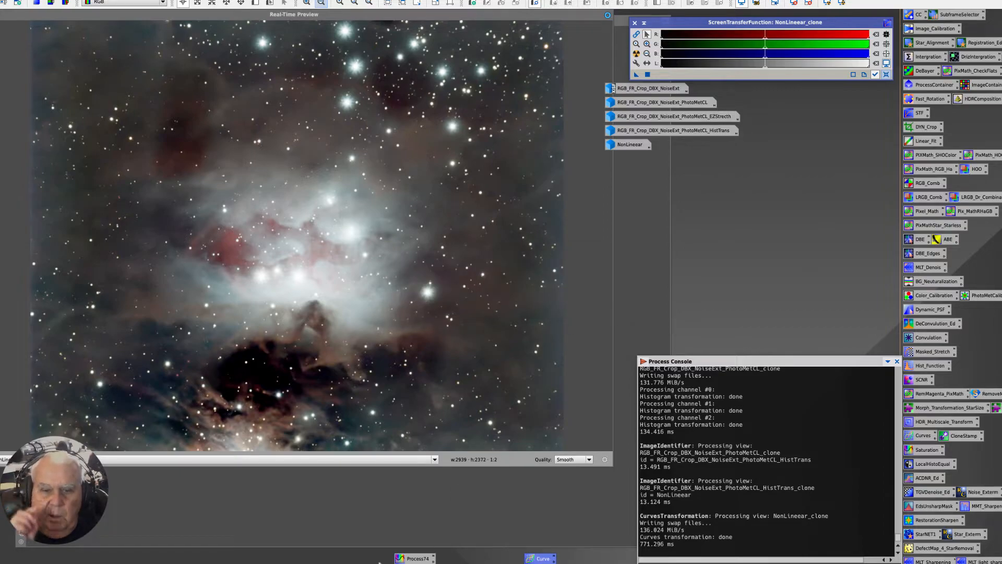
Rename the saved ColorSaturation process icon to Sat.
{"action": "right_click", "coordinate": [415, 560]}
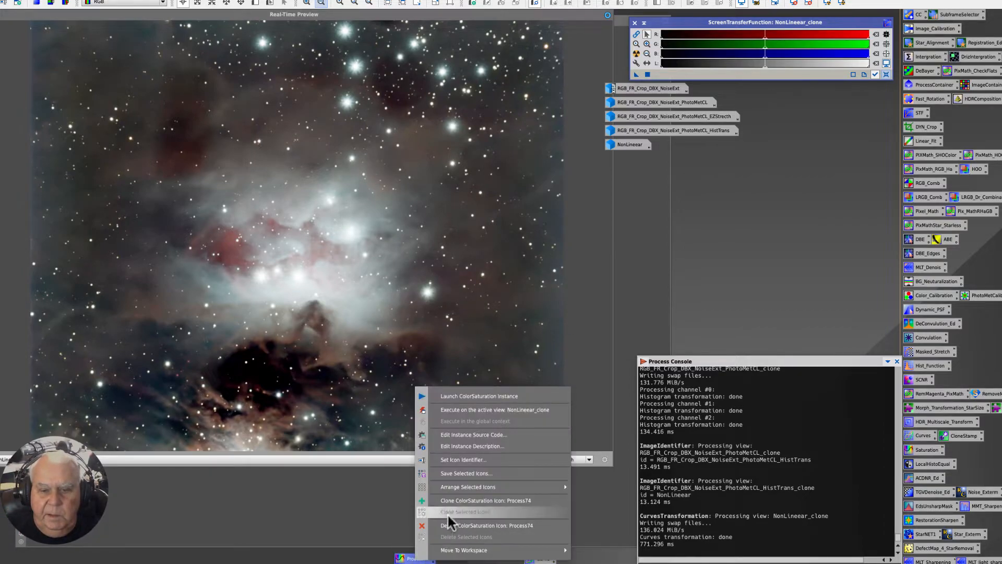
{"action": "left_click", "coordinate": [453, 461]}
{"action": "type", "text": "Sat"}
{"action": "key", "text": "Return"}
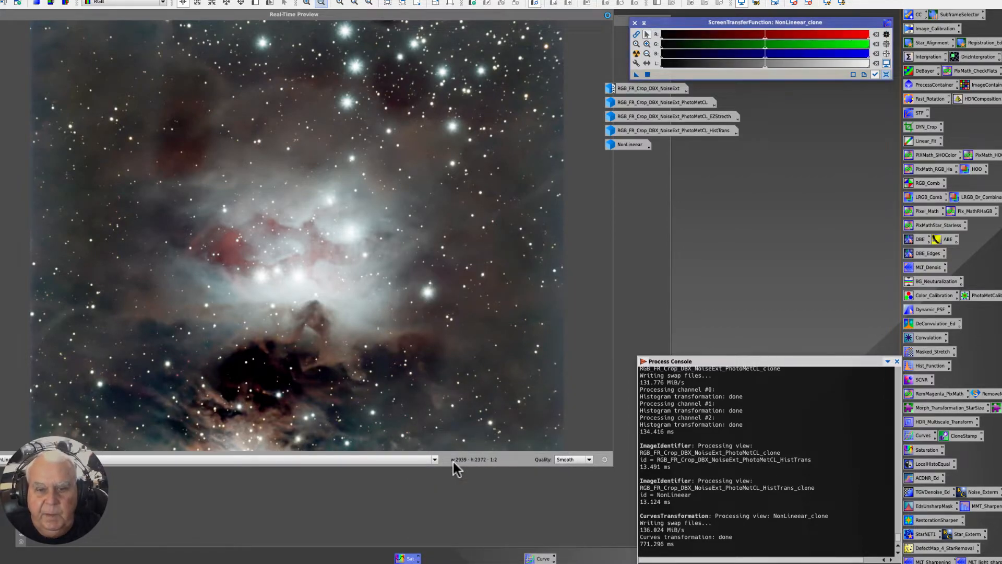
Leave the real-time preview and move the Sat and Curve icons beside the other icons, clear of the NonLinear_clone image.
{"action": "left_click", "coordinate": [2, 14]}
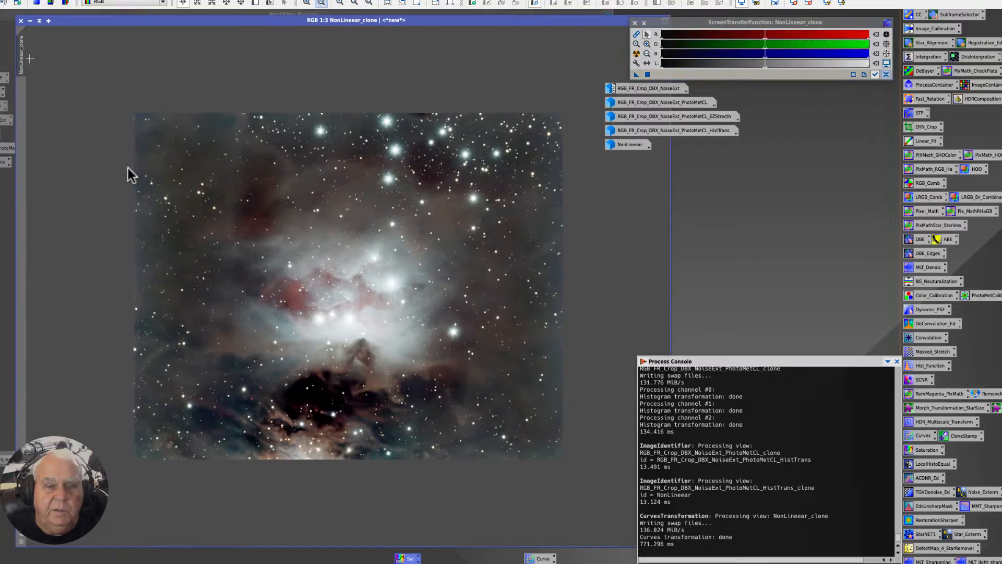
{"action": "left_click_drag", "start_coordinate": [407, 558], "coordinate": [1, 194]}
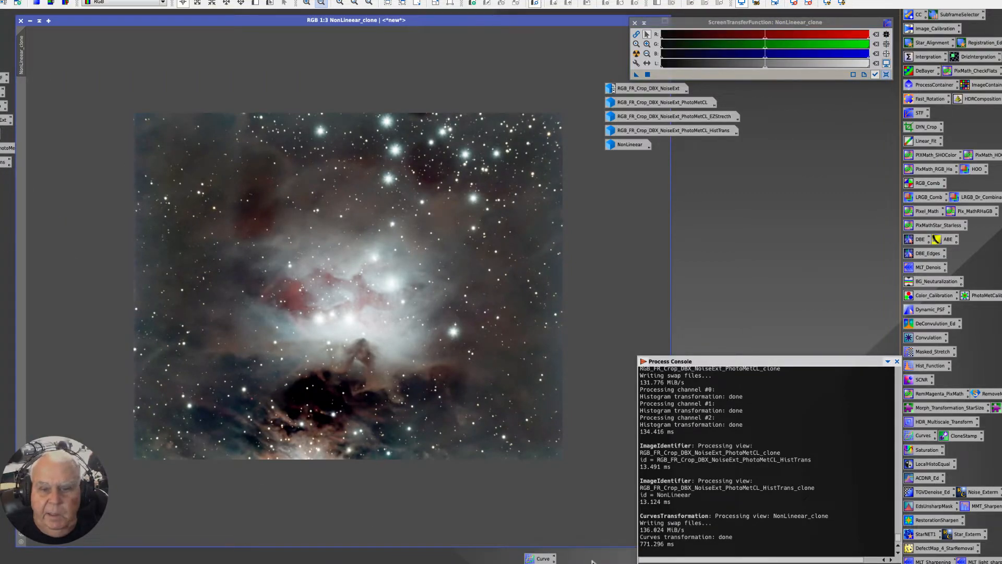
{"action": "left_click_drag", "start_coordinate": [540, 558], "coordinate": [0, 187]}
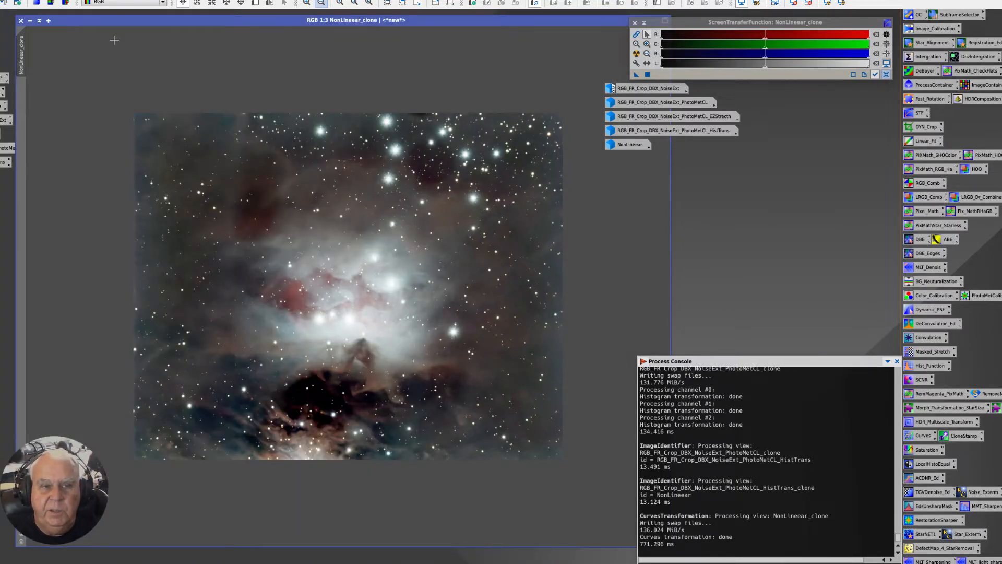
{"action": "left_click_drag", "start_coordinate": [154, 20], "coordinate": [164, 21]}
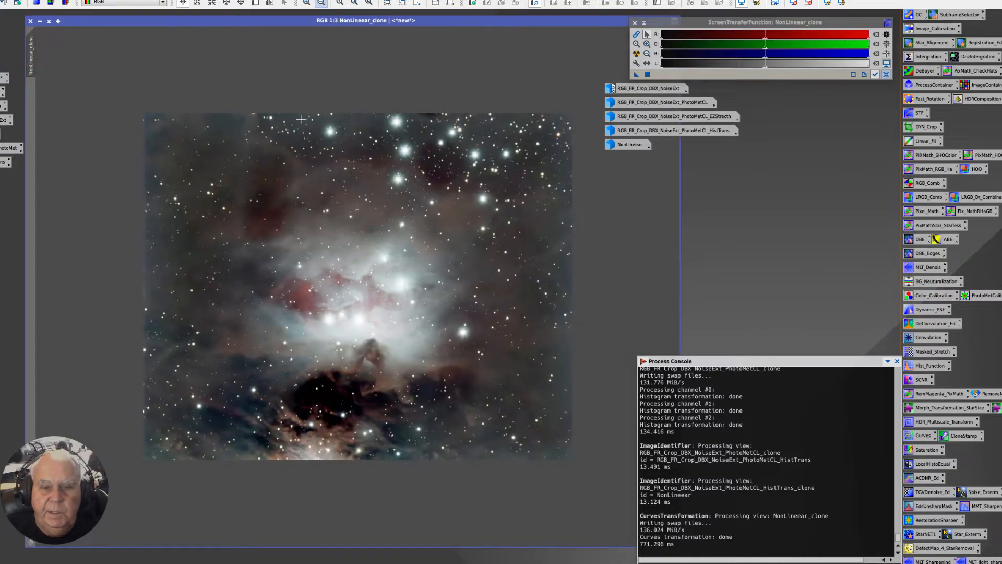
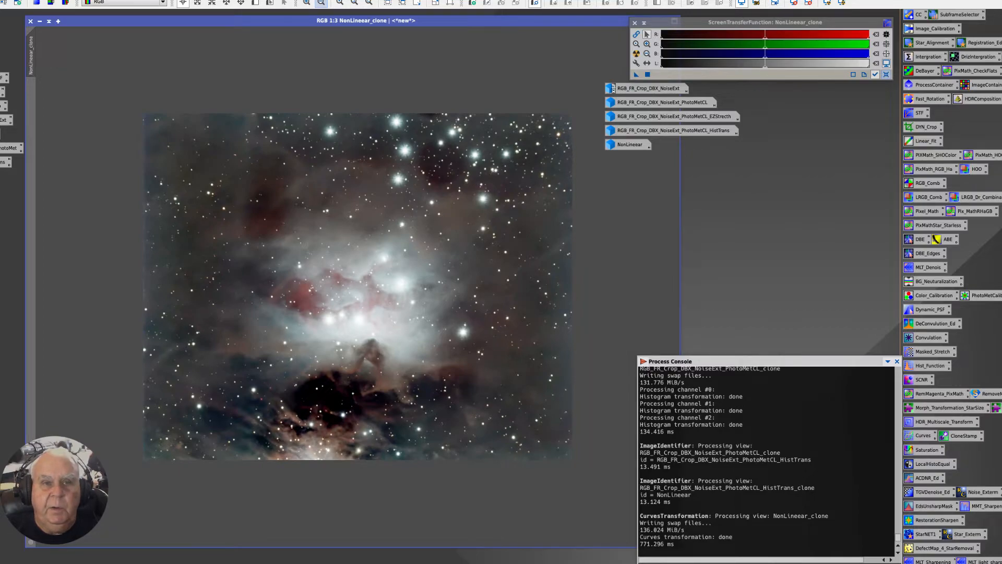
Launch the GAME mask editor script on NonLinear_clone and enlarge its window.
{"action": "left_click", "coordinate": [201, 2]}
{"action": "mouse_move", "coordinate": [211, 80]}
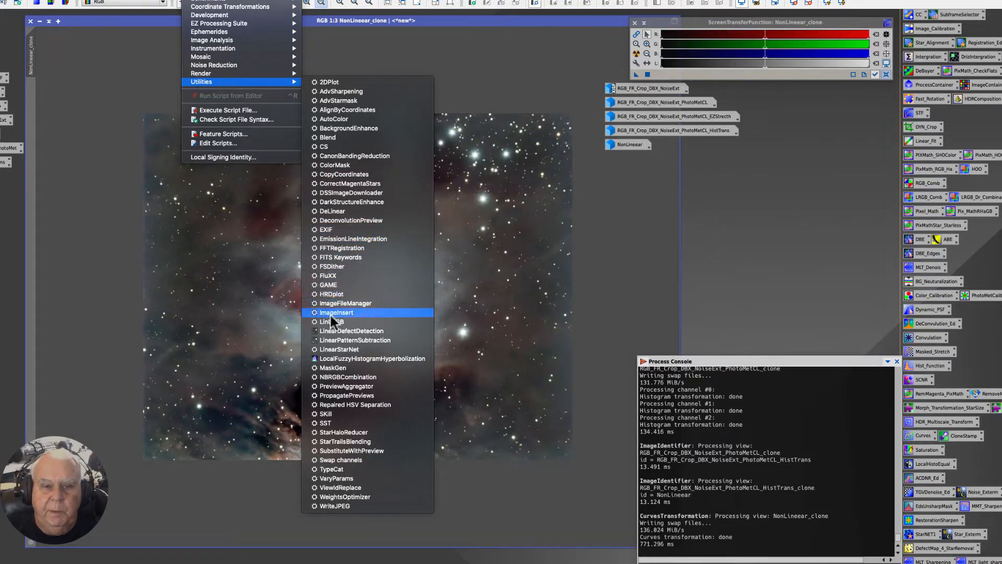
{"action": "left_click", "coordinate": [328, 285]}
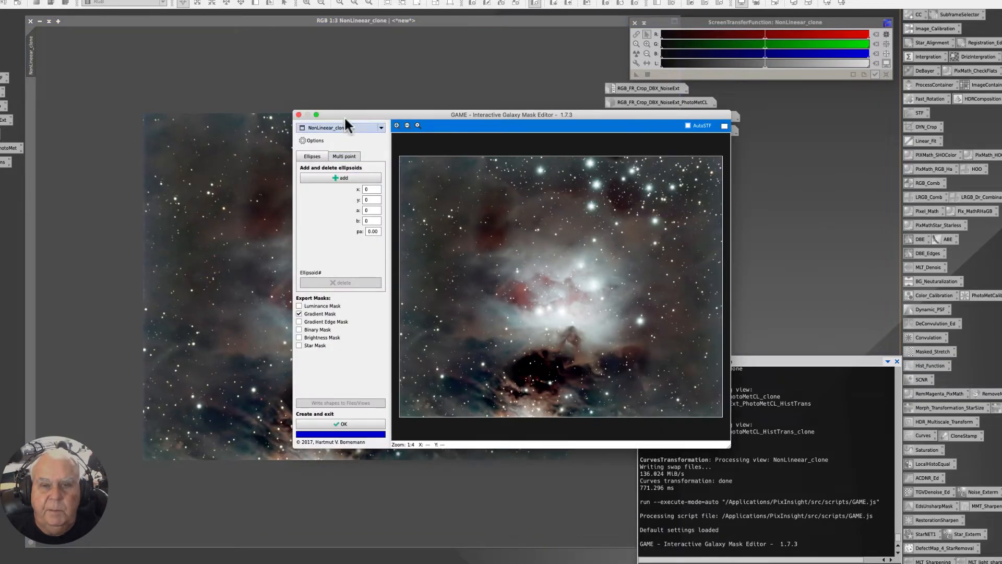
{"action": "left_click_drag", "start_coordinate": [345, 116], "coordinate": [189, 68]}
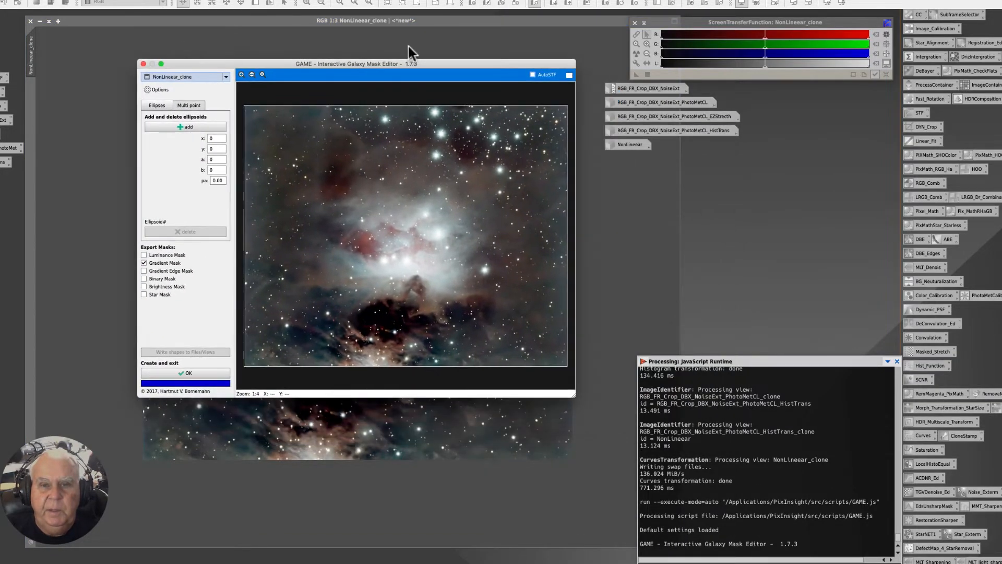
{"action": "left_click", "coordinate": [569, 74]}
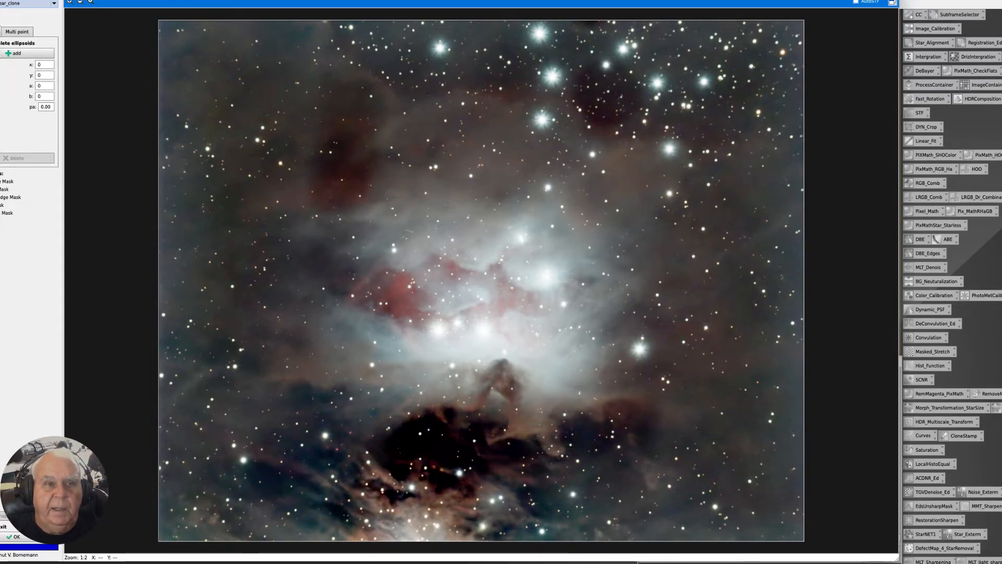
Add a tilted ellipse around the nebula, centred near x 1509, y 1155, with a about 1135, b about 957 and pa about 9.62.
{"action": "left_click", "coordinate": [2, 56]}
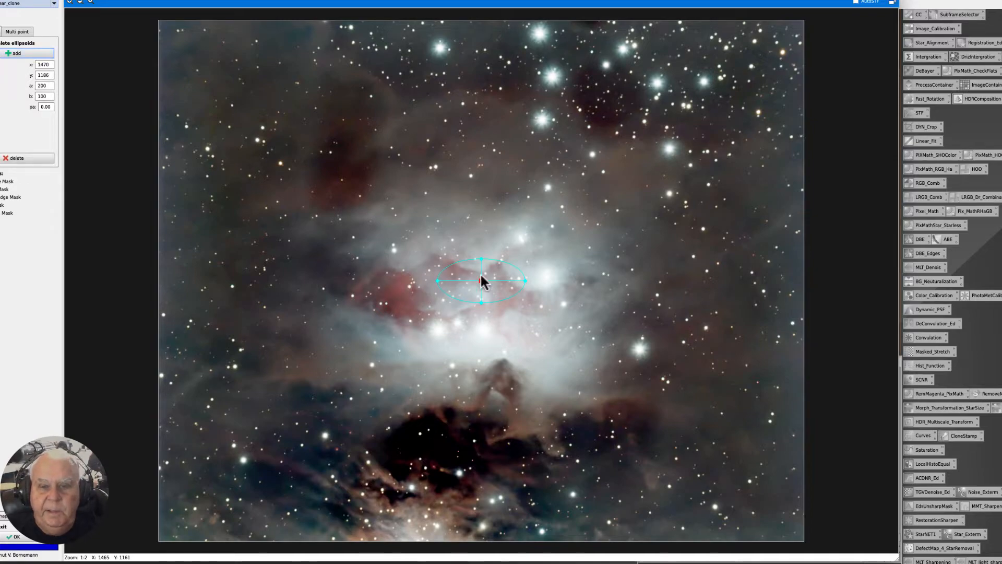
{"action": "left_click_drag", "start_coordinate": [481, 261], "coordinate": [474, 64]}
{"action": "left_click_drag", "start_coordinate": [527, 278], "coordinate": [728, 317]}
{"action": "left_click_drag", "start_coordinate": [481, 280], "coordinate": [490, 274]}
{"action": "left_click_drag", "start_coordinate": [522, 60], "coordinate": [522, 66]}
{"action": "left_click_drag", "start_coordinate": [459, 476], "coordinate": [454, 481]}
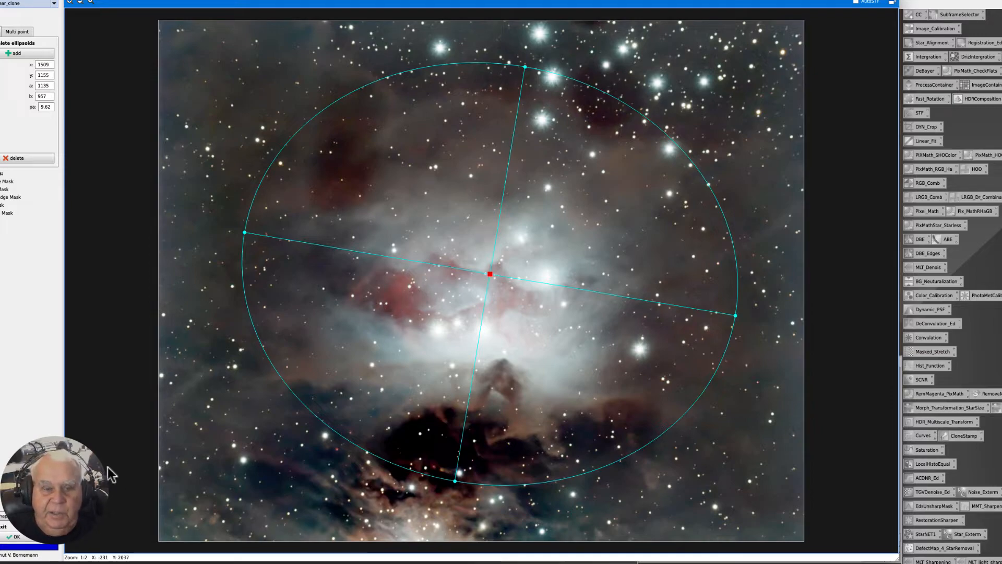
Create the gradient mask from the ellipse, apply it to NonLinear_clone, and iconize the mask image.
{"action": "left_click", "coordinate": [14, 541]}
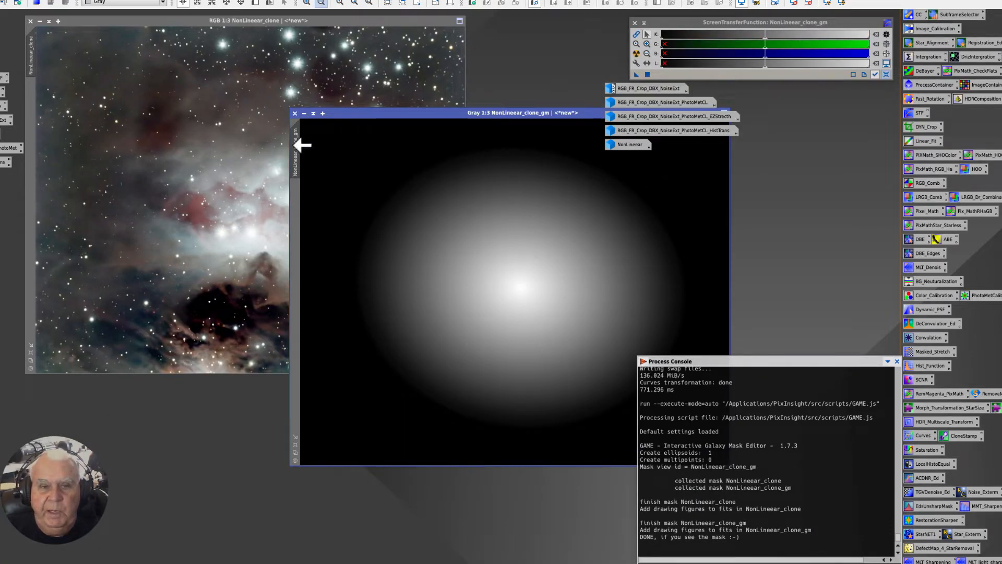
{"action": "left_click_drag", "start_coordinate": [296, 147], "coordinate": [29, 253]}
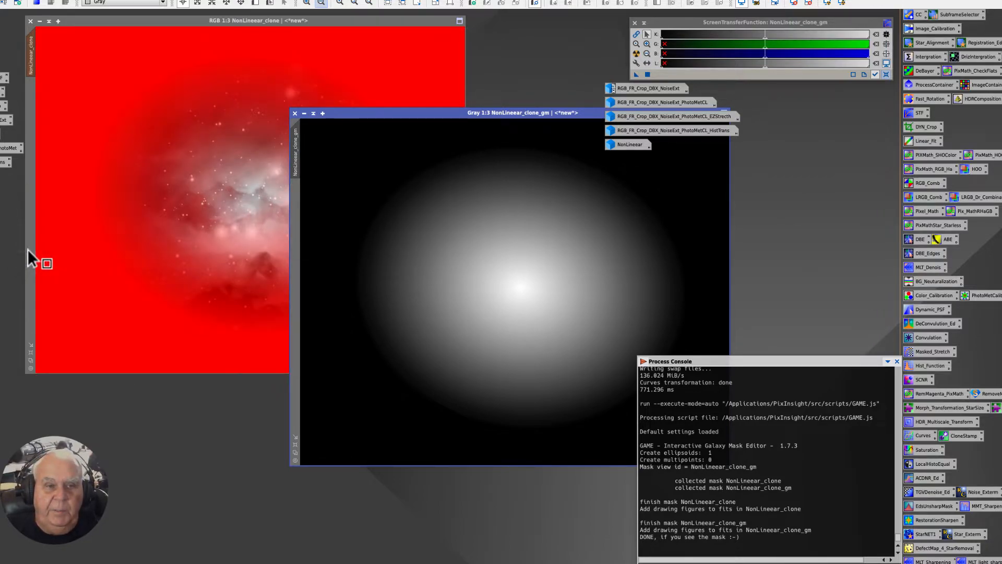
{"action": "left_click", "coordinate": [304, 113]}
Place the mask's icon beneath the NonLinear icon and rename the mask image GameMask.
{"action": "left_click", "coordinate": [550, 291]}
{"action": "left_click_drag", "start_coordinate": [550, 290], "coordinate": [641, 166]}
{"action": "right_click", "coordinate": [639, 160]}
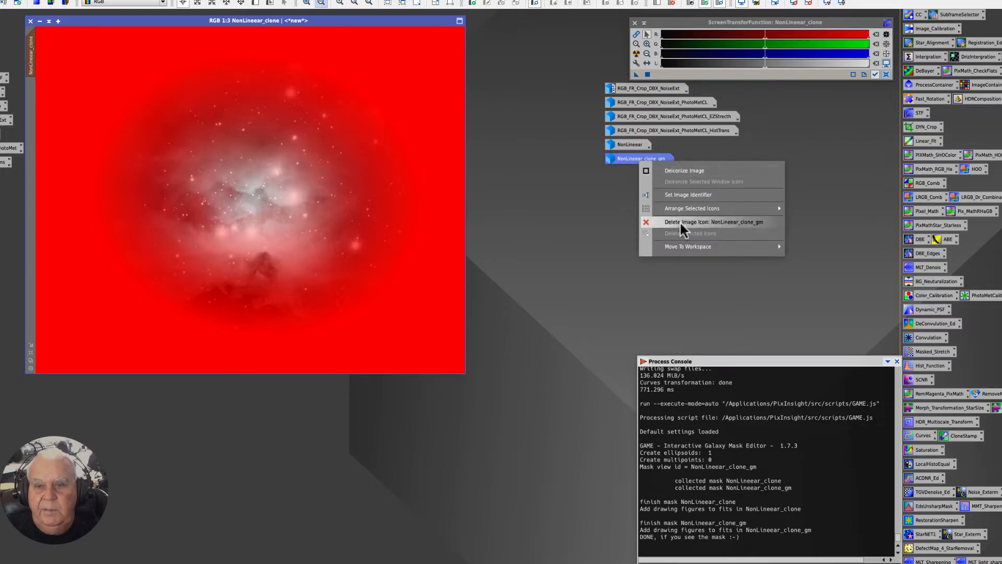
{"action": "left_click", "coordinate": [674, 194]}
{"action": "type", "text": "GameMask"}
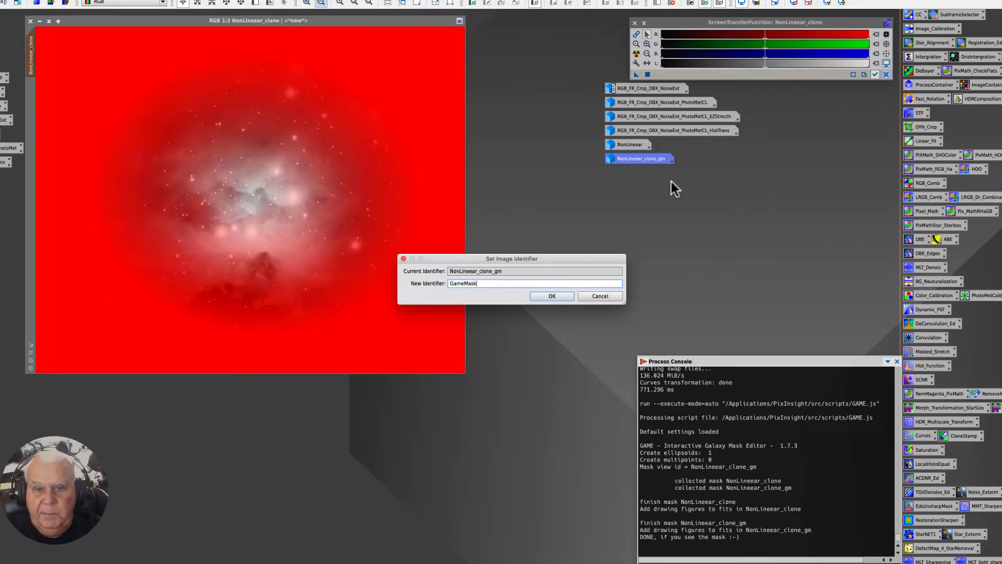
{"action": "key", "text": "Return"}
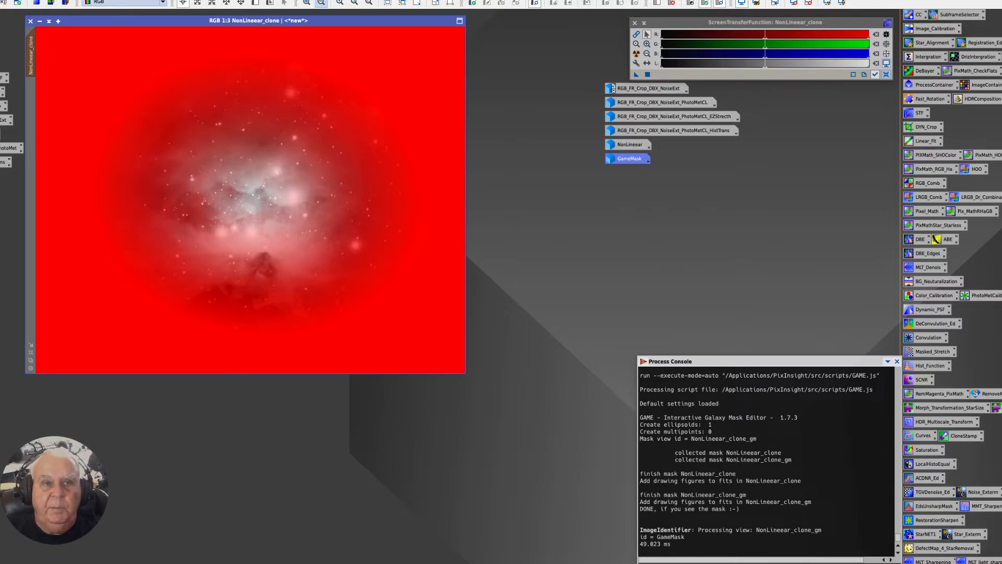
Invert the mask on NonLinear_clone so the nebula core is protected, and hide the mask overlay.
{"action": "left_click", "coordinate": [140, 0]}
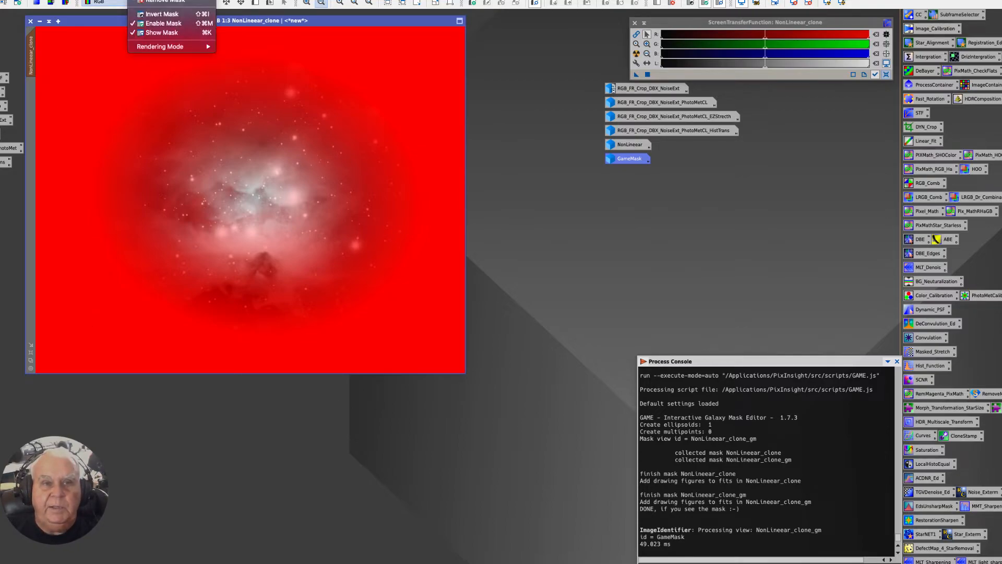
{"action": "left_click", "coordinate": [151, 15]}
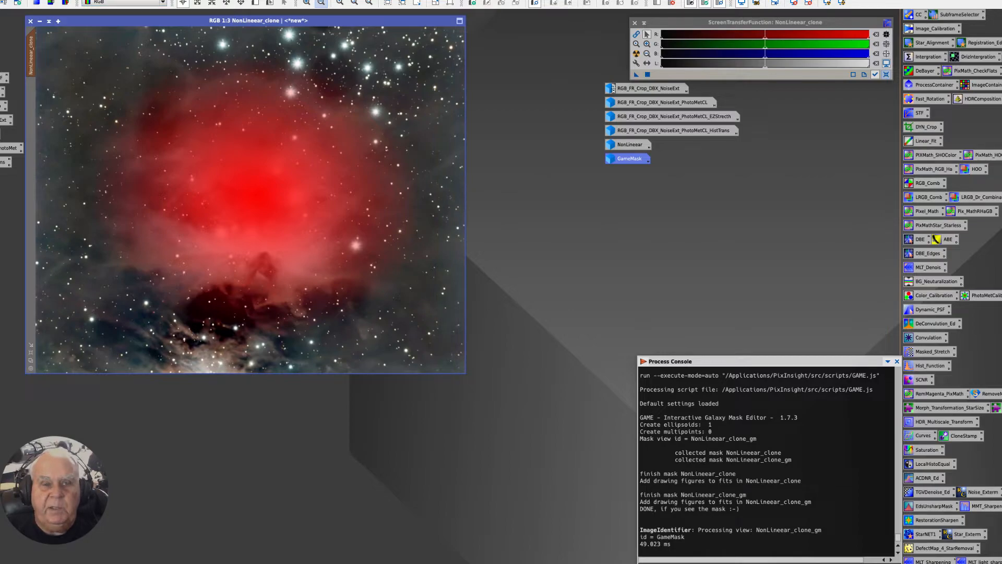
{"action": "left_click", "coordinate": [139, 0]}
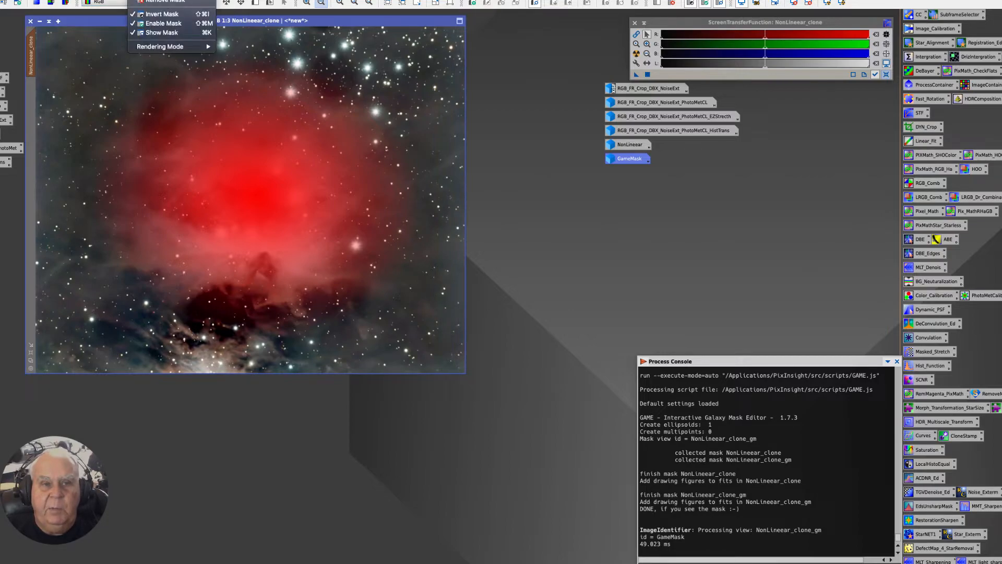
{"action": "left_click", "coordinate": [149, 33]}
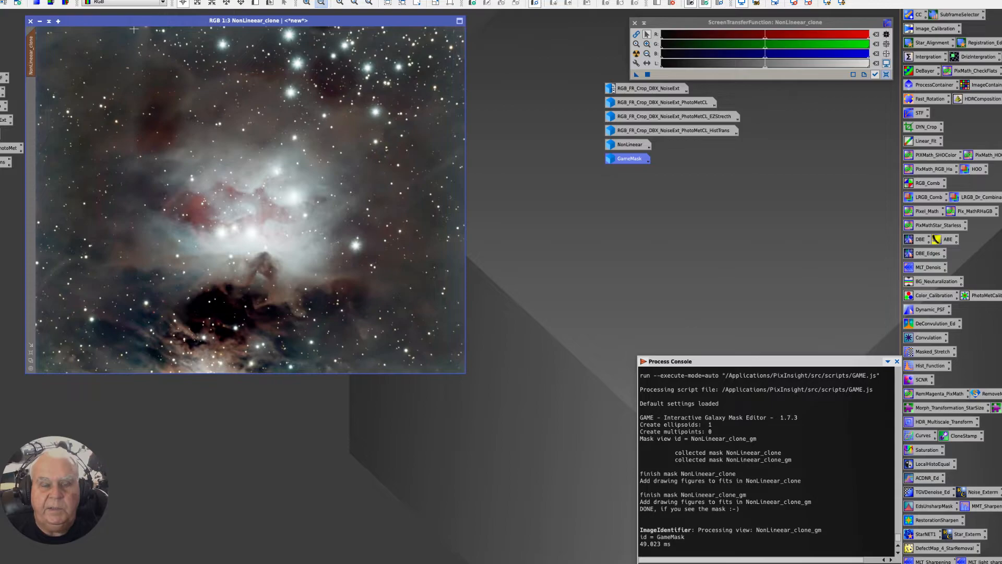
Open CurvesTransformation with a real-time preview of NonLinear_clone and reset the RGB/K curve to a straight line.
{"action": "left_click_drag", "start_coordinate": [124, 22], "coordinate": [152, 21]}
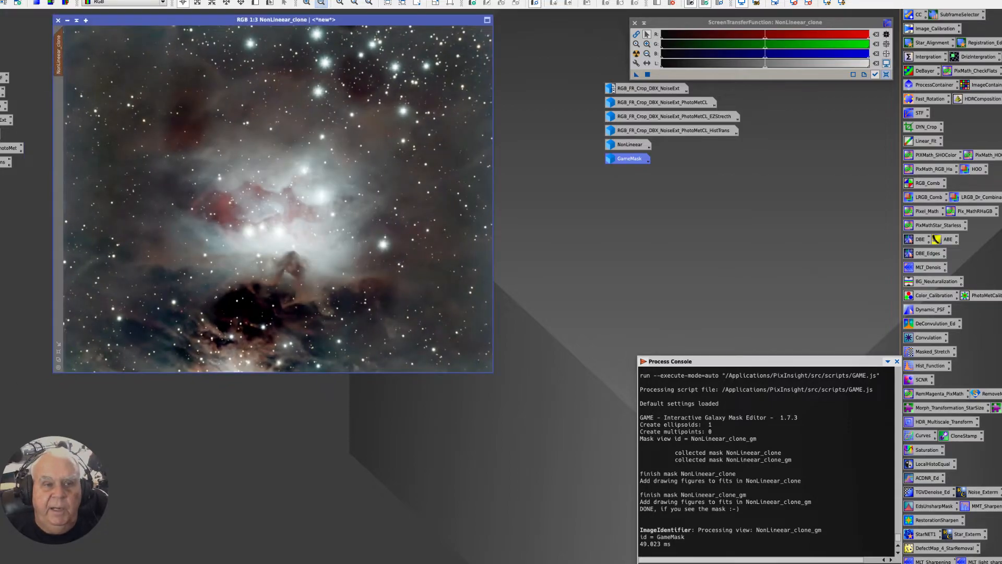
{"action": "double_click", "coordinate": [3, 183]}
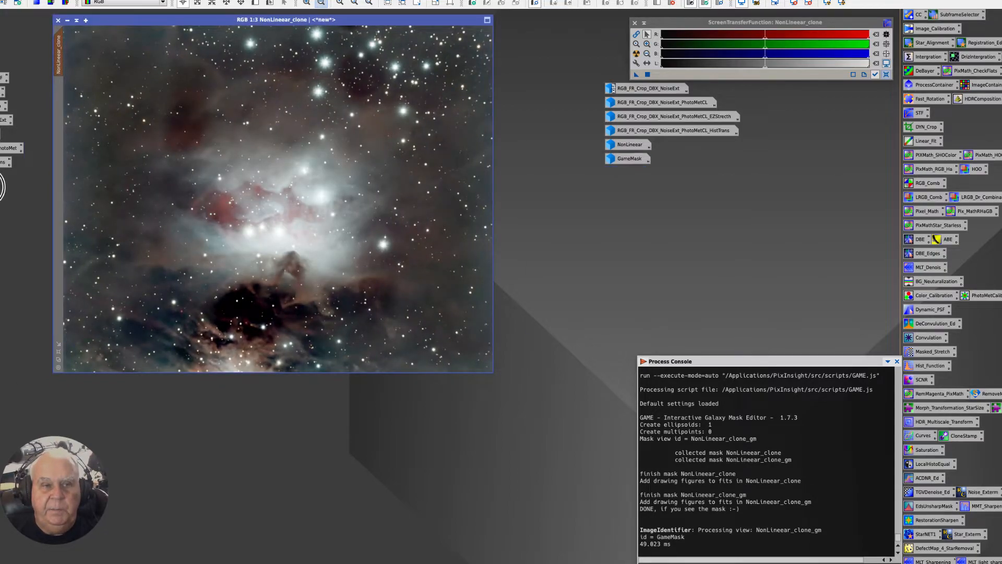
{"action": "left_click", "coordinate": [559, 323]}
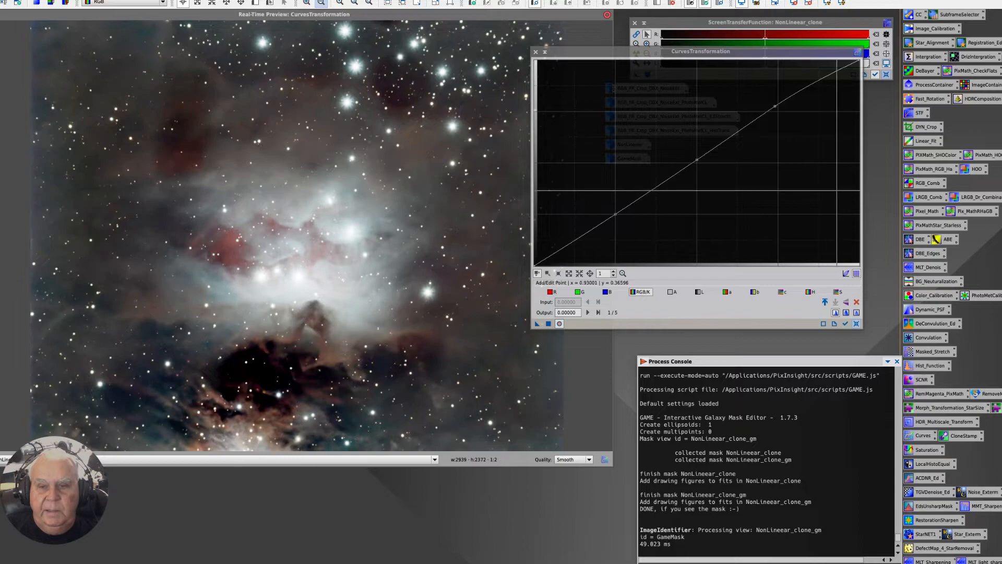
{"action": "left_click_drag", "start_coordinate": [609, 51], "coordinate": [650, 65]}
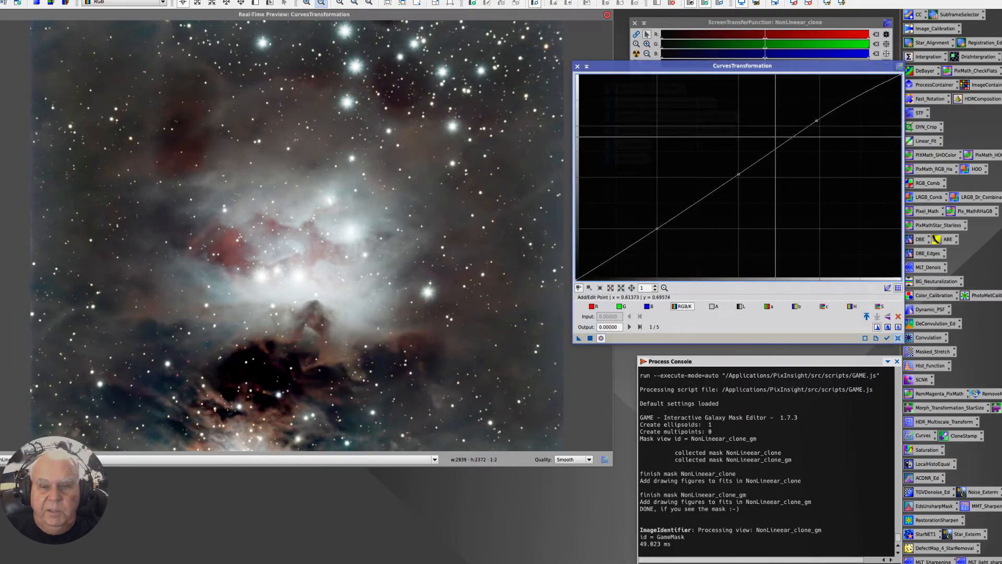
{"action": "left_click", "coordinate": [898, 316]}
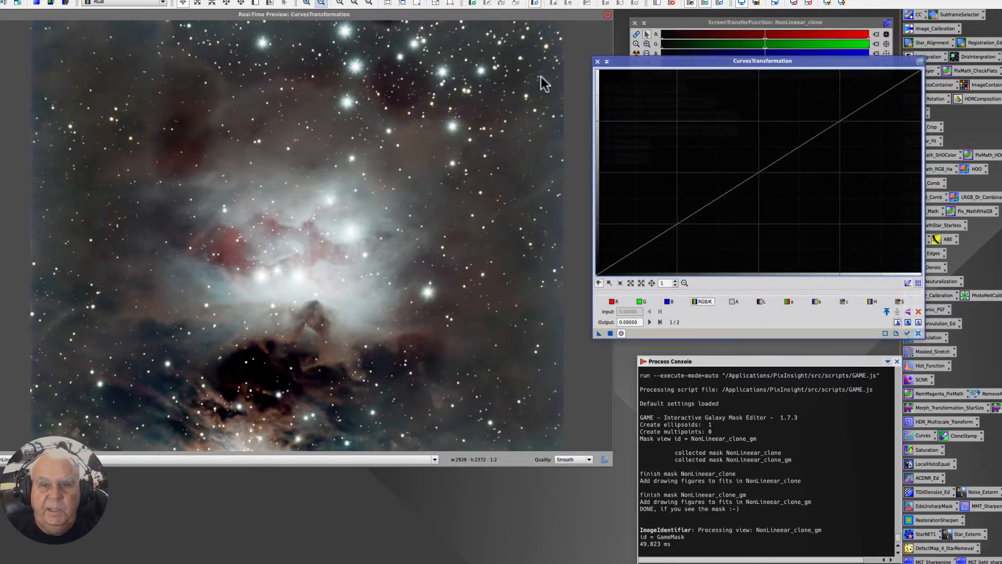
Lower the RGB/K curve's midtones to input about 0.544, output about 0.451, apply it to the masked NonLinear_clone, and close CurvesTransformation.
{"action": "left_click", "coordinate": [758, 177]}
{"action": "left_click_drag", "start_coordinate": [758, 177], "coordinate": [772, 183]}
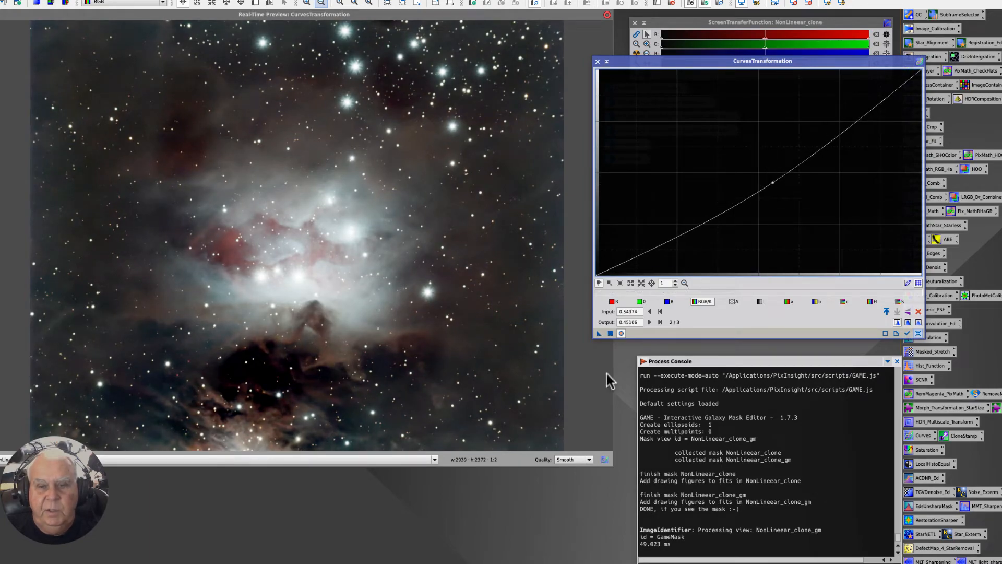
{"action": "left_click", "coordinate": [610, 334]}
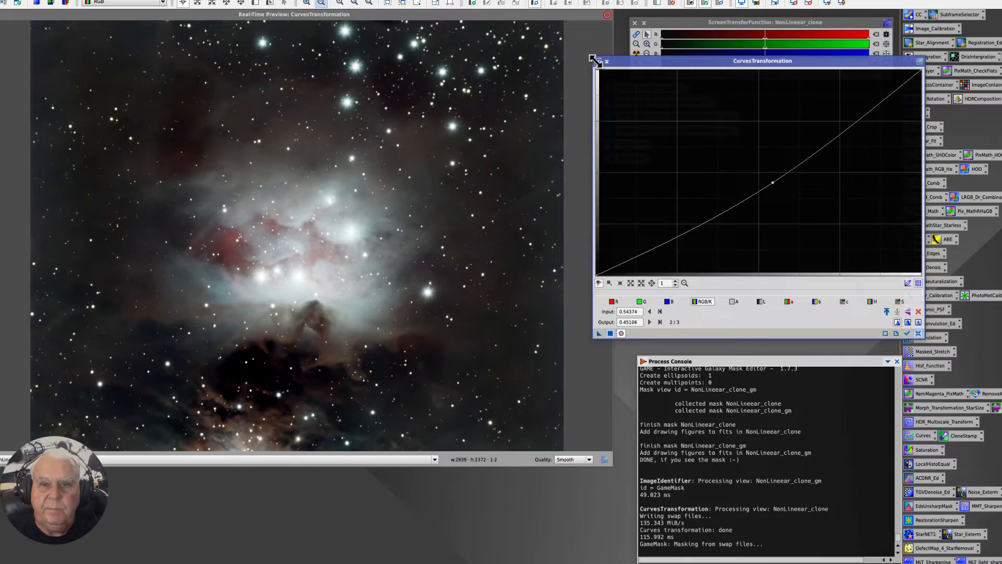
{"action": "left_click", "coordinate": [598, 61]}
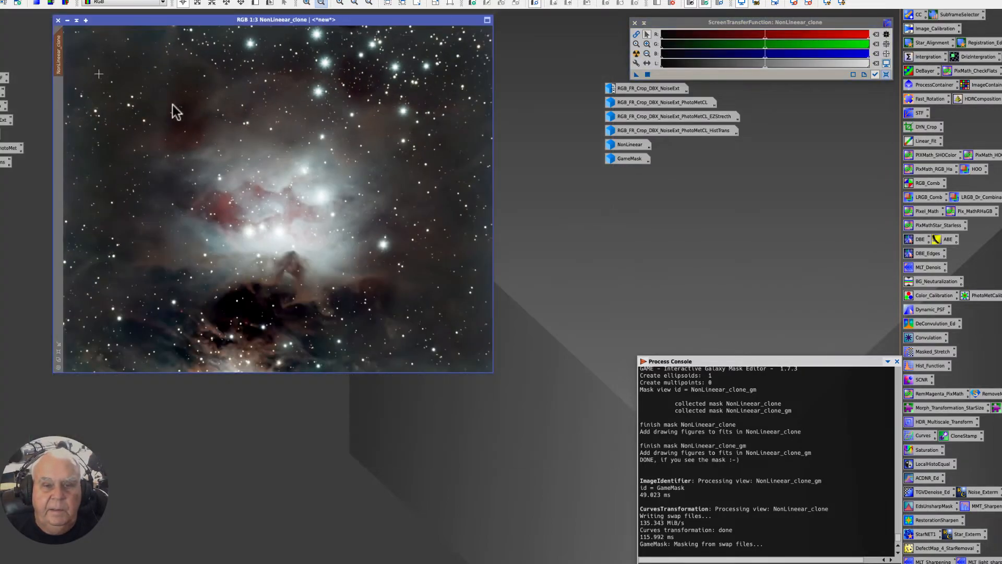
Remove the inverted mask from NonLinear_clone.
{"action": "left_click_drag", "start_coordinate": [139, 19], "coordinate": [184, 51]}
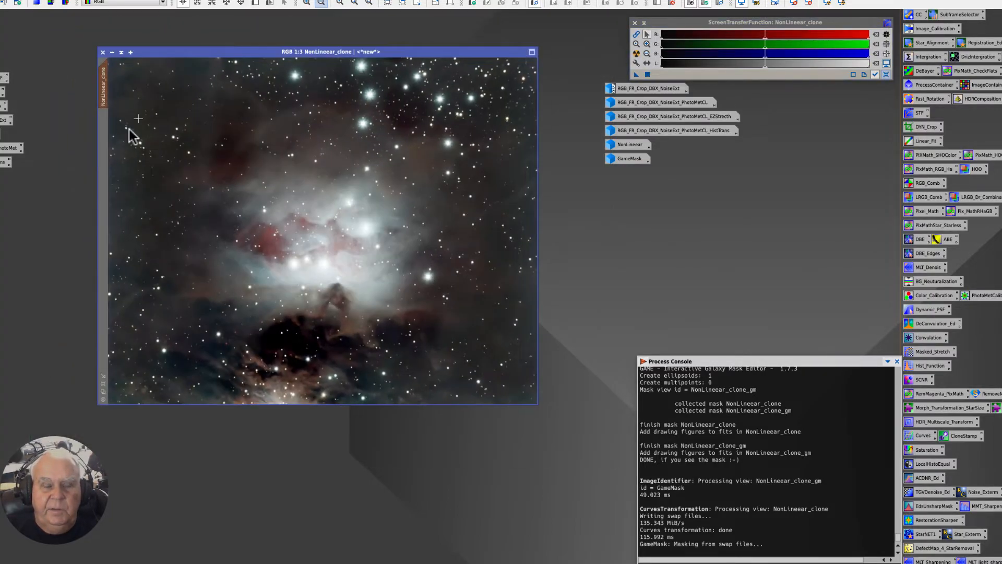
{"action": "mouse_move", "coordinate": [110, 95]}
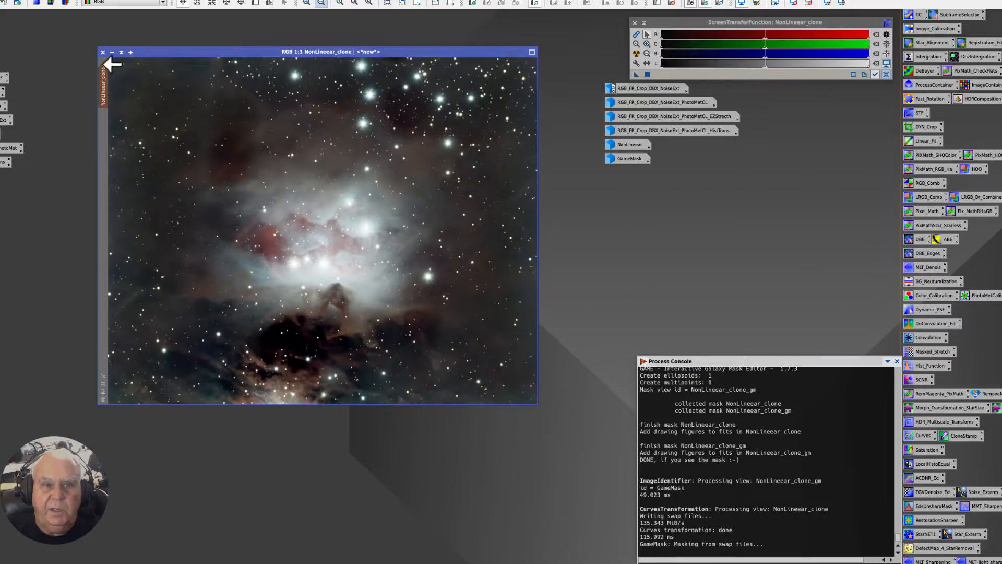
{"action": "mouse_move", "coordinate": [105, 71]}
{"action": "left_click", "coordinate": [141, 0]}
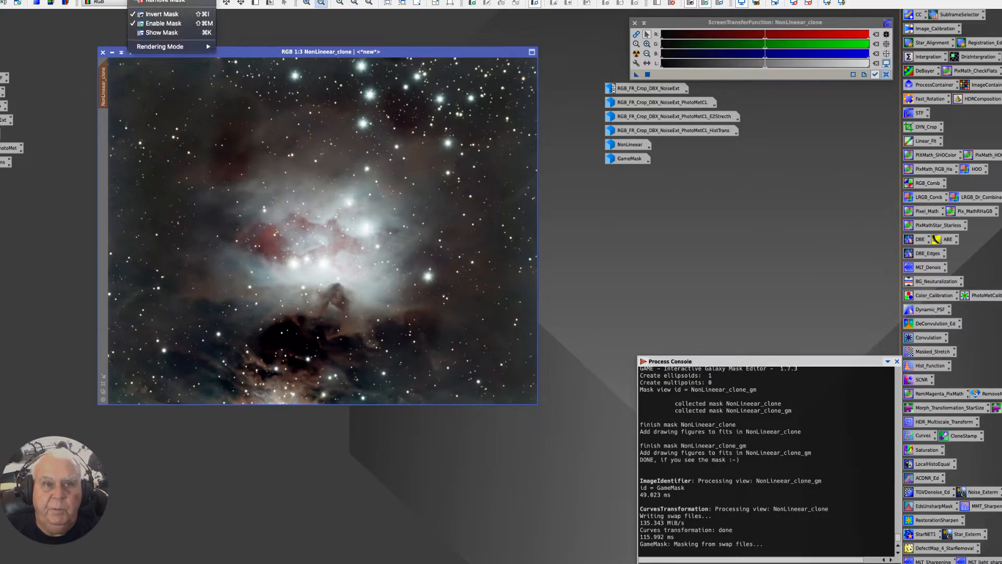
{"action": "left_click", "coordinate": [152, 3]}
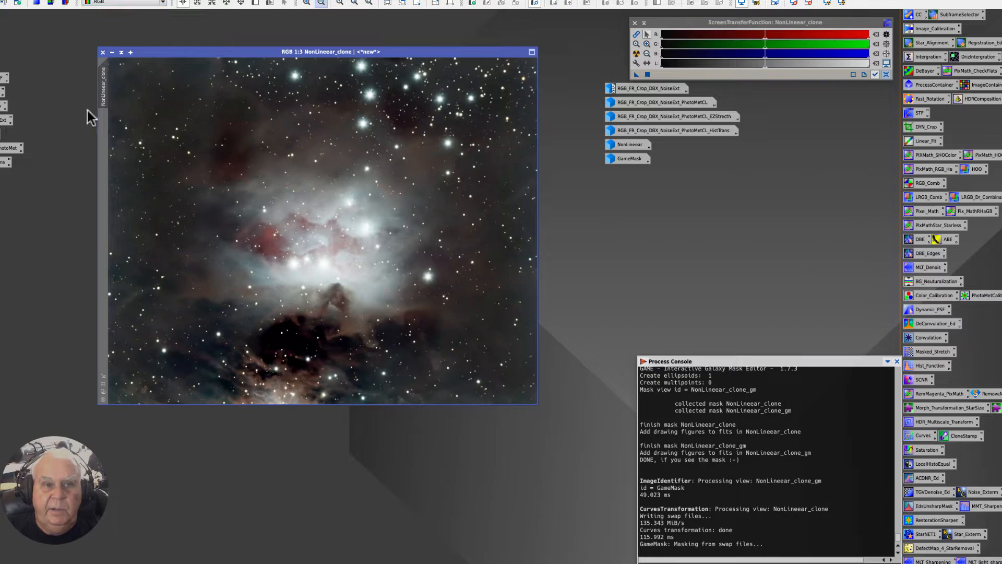
Open GameMask, apply it uninverted as the mask of NonLinear_clone, and iconize the mask image again.
{"action": "double_click", "coordinate": [629, 159]}
{"action": "left_click_drag", "start_coordinate": [303, 142], "coordinate": [102, 205]}
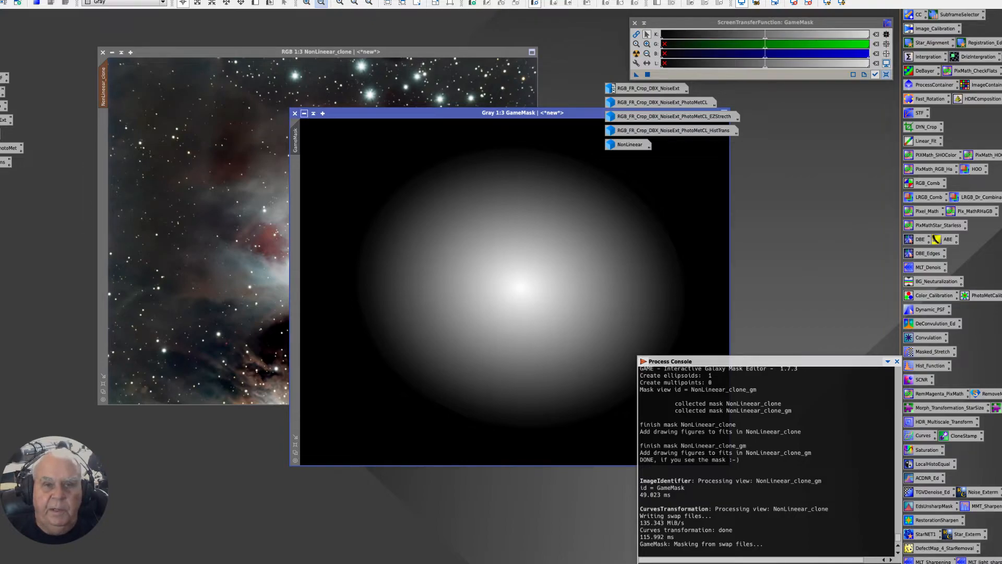
{"action": "left_click", "coordinate": [304, 113]}
{"action": "left_click_drag", "start_coordinate": [159, 51], "coordinate": [136, 42]}
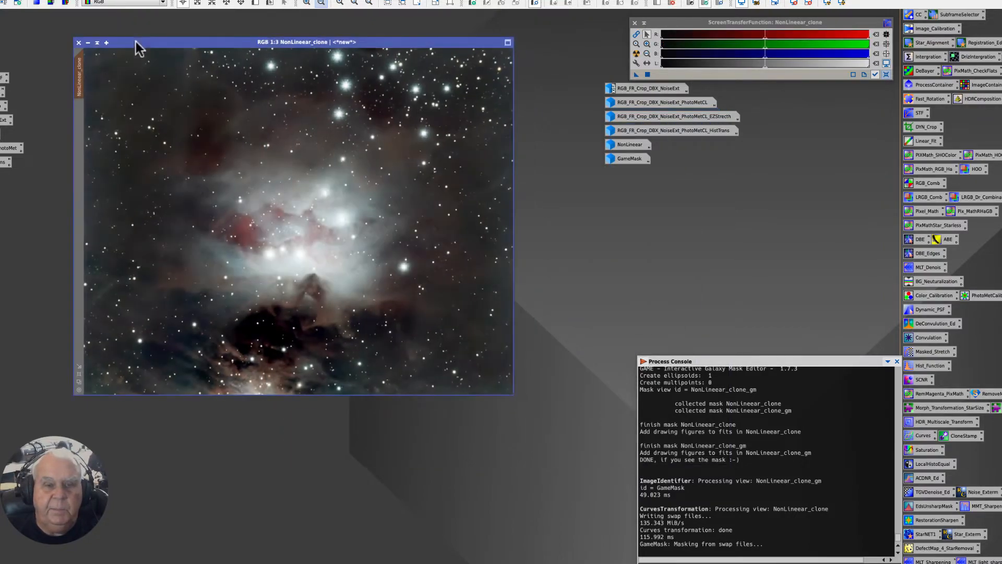
Show the mask overlay on NonLinear_clone to check which areas are protected, and hide it again.
{"action": "left_click", "coordinate": [138, 1]}
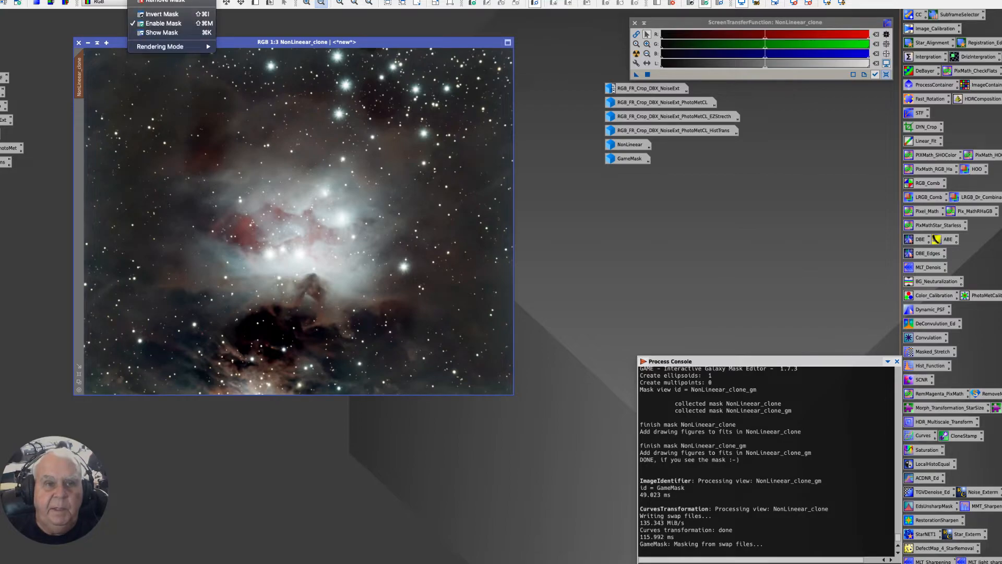
{"action": "left_click", "coordinate": [153, 32]}
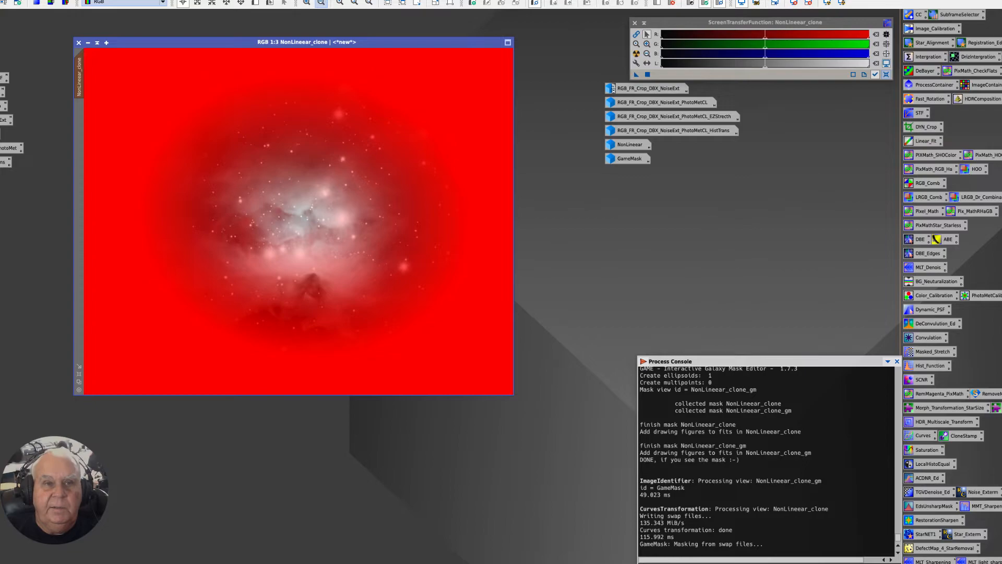
{"action": "left_click", "coordinate": [139, 0]}
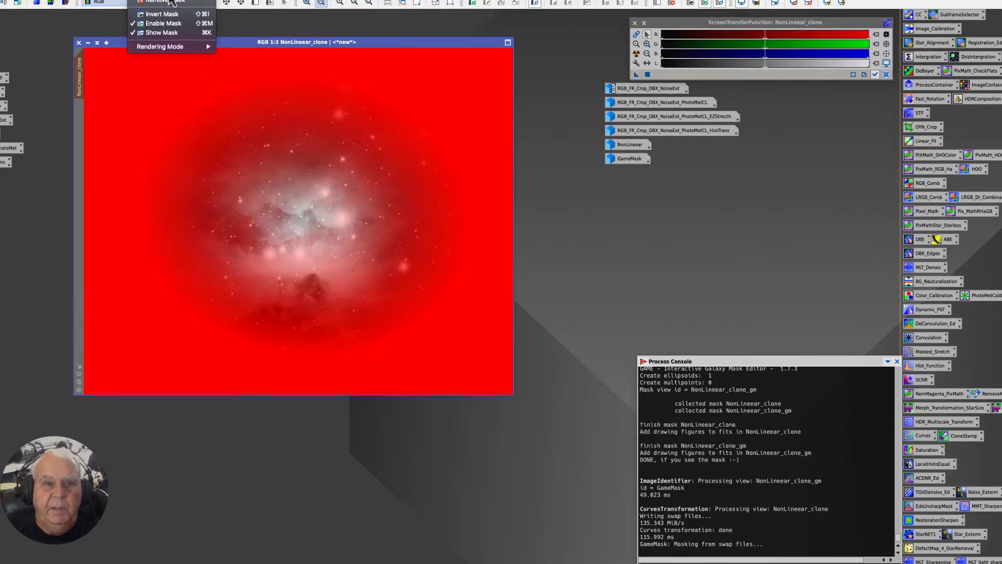
{"action": "left_click", "coordinate": [384, 15]}
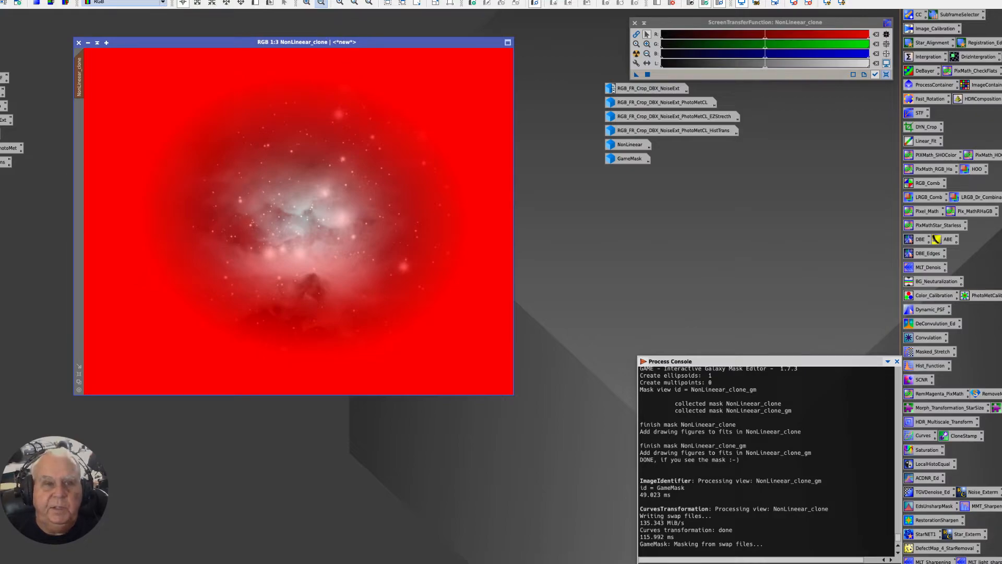
{"action": "left_click", "coordinate": [139, 1]}
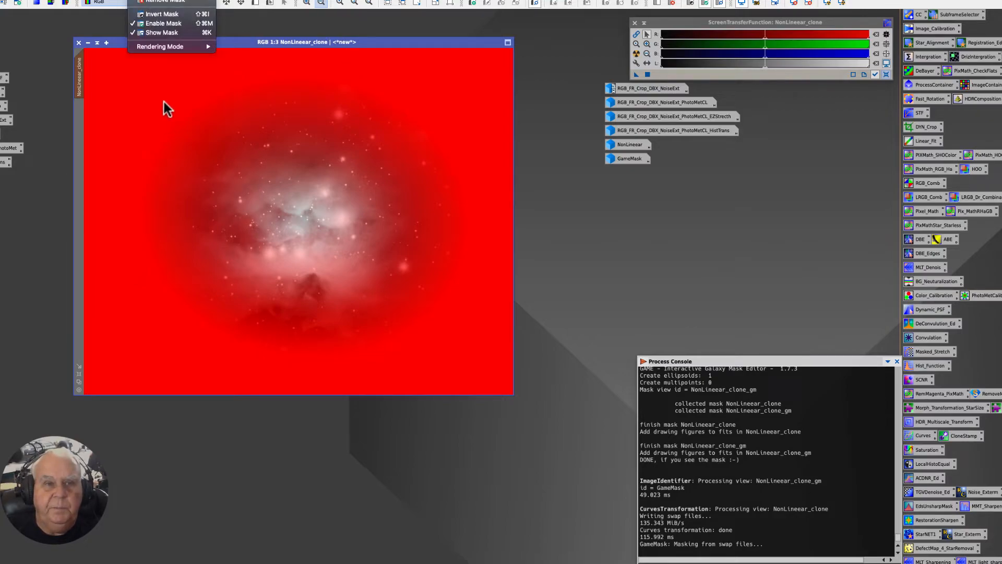
{"action": "left_click", "coordinate": [159, 32]}
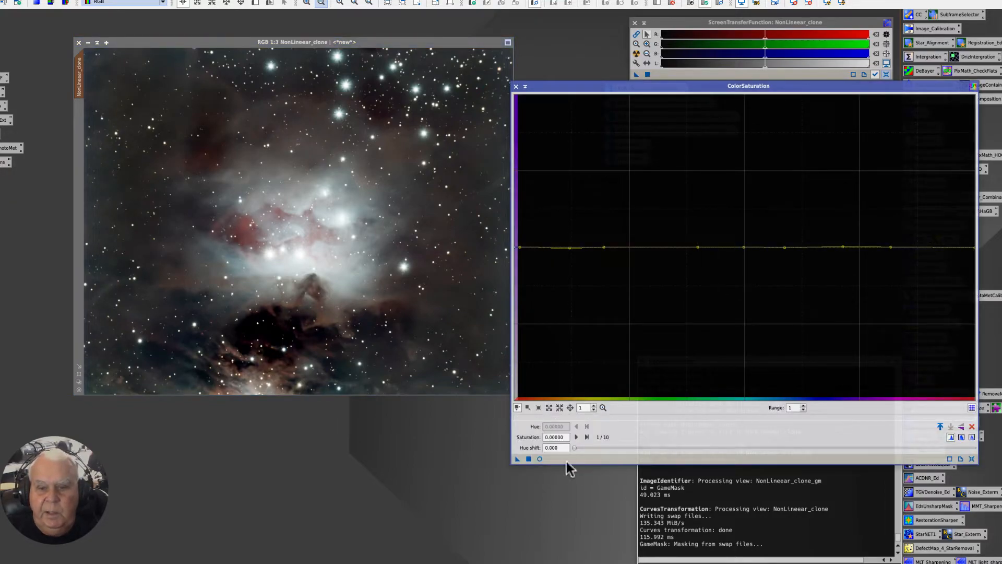
Open ColorSaturation's real-time preview and sample the hue of the red patch in the nebula core.
{"action": "left_click", "coordinate": [540, 459]}
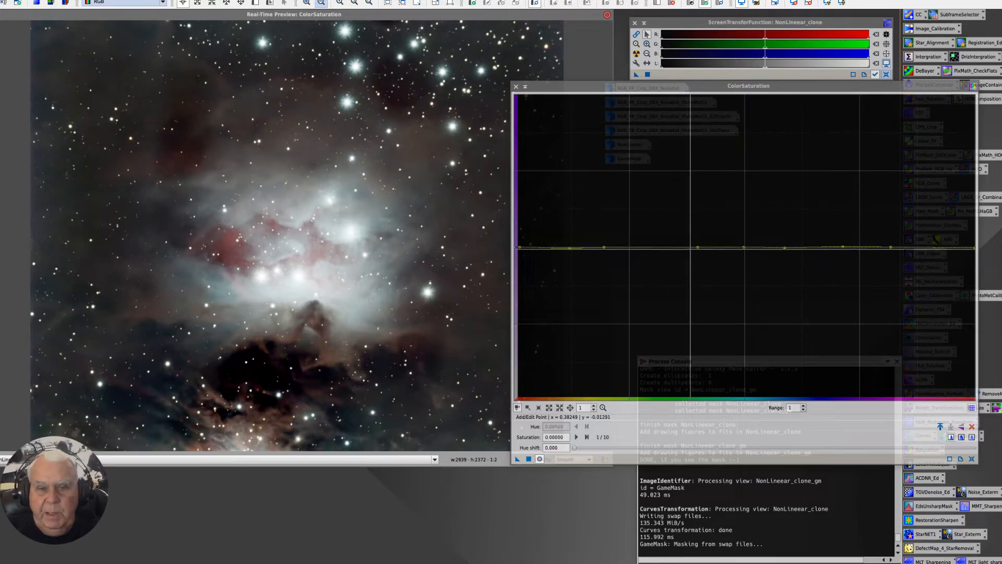
{"action": "left_click", "coordinate": [234, 251]}
{"action": "left_click", "coordinate": [234, 249]}
{"action": "left_click", "coordinate": [233, 250]}
{"action": "left_click", "coordinate": [231, 243]}
{"action": "left_click_drag", "start_coordinate": [231, 243], "coordinate": [233, 251]}
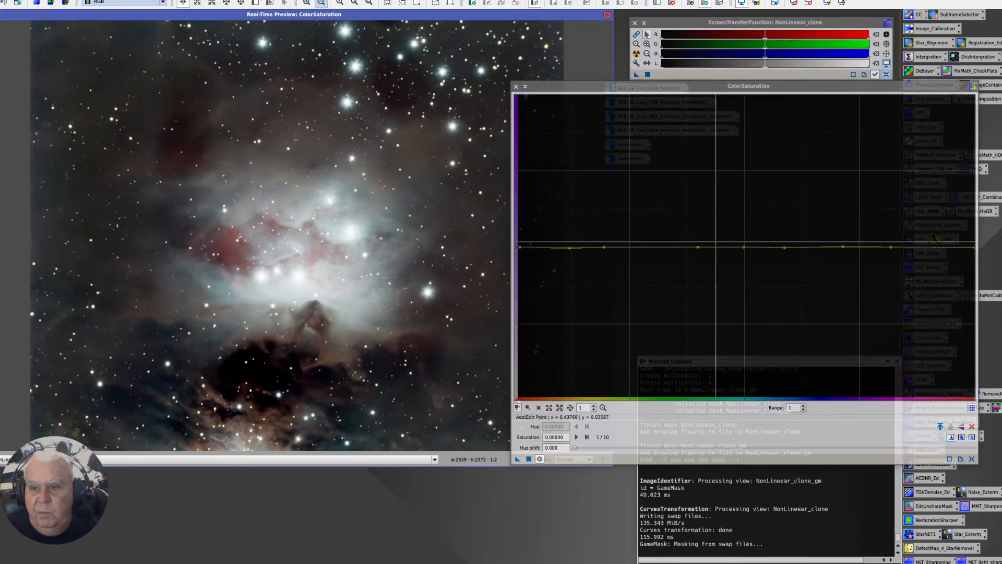
Raise the saturation curve at the red end, with an anchor near hue 0.946 and a peak of about 0.277 at hue 0.984.
{"action": "left_click", "coordinate": [949, 246]}
{"action": "left_click", "coordinate": [963, 246]}
{"action": "left_click_drag", "start_coordinate": [963, 245], "coordinate": [964, 209]}
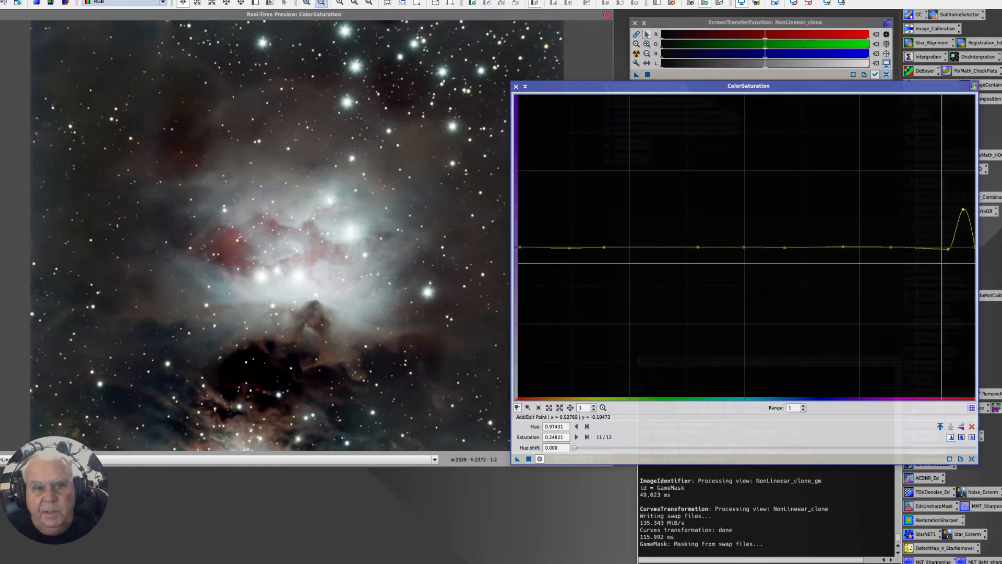
{"action": "left_click", "coordinate": [949, 247]}
{"action": "left_click_drag", "start_coordinate": [949, 247], "coordinate": [950, 244]}
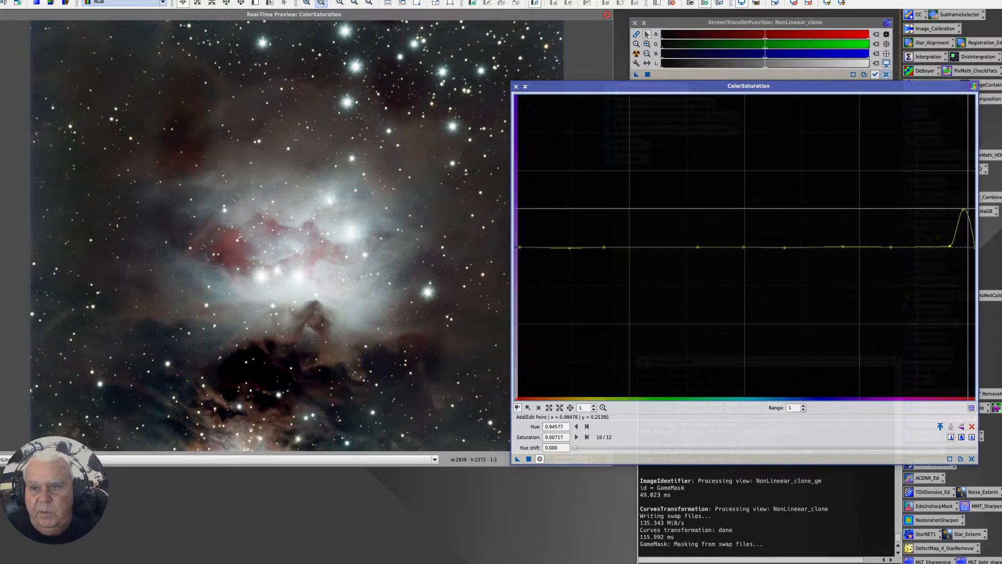
{"action": "left_click", "coordinate": [967, 205]}
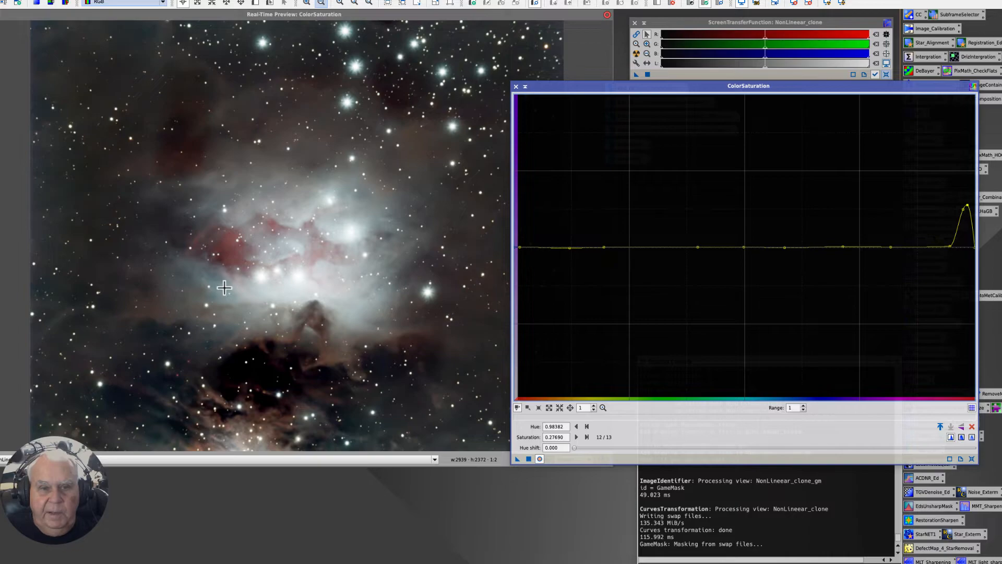
Sample the nebula's bluish area, raise saturation to about 0.28 at hue 0.54, apply ColorSaturation to NonLinear_clone, and close it.
{"action": "mouse_move", "coordinate": [227, 289]}
{"action": "left_mouse_down"}
{"action": "mouse_move", "coordinate": [211, 282]}
{"action": "mouse_move", "coordinate": [222, 284]}
{"action": "left_mouse_up"}
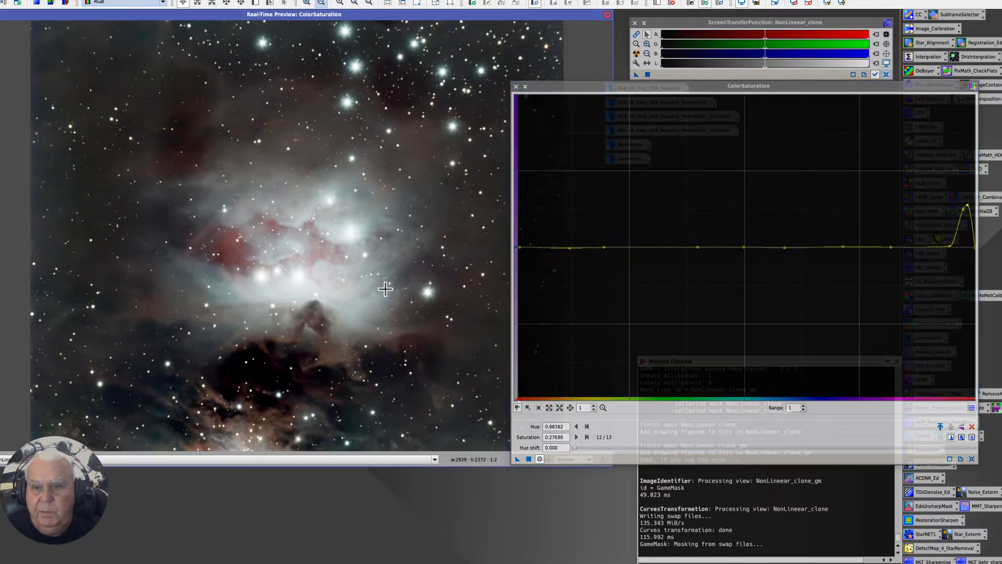
{"action": "left_click_drag", "start_coordinate": [763, 237], "coordinate": [763, 204]}
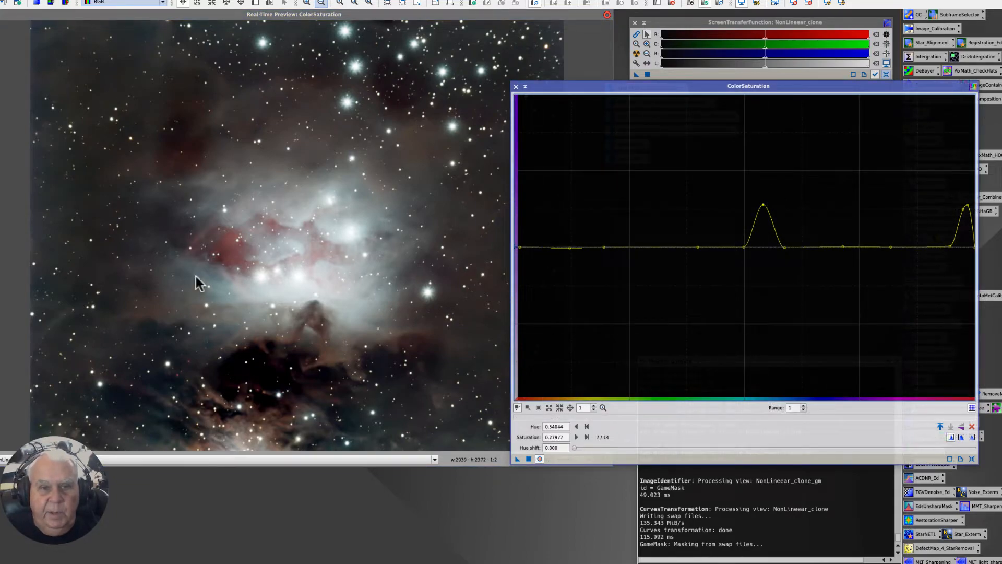
{"action": "left_click", "coordinate": [528, 460]}
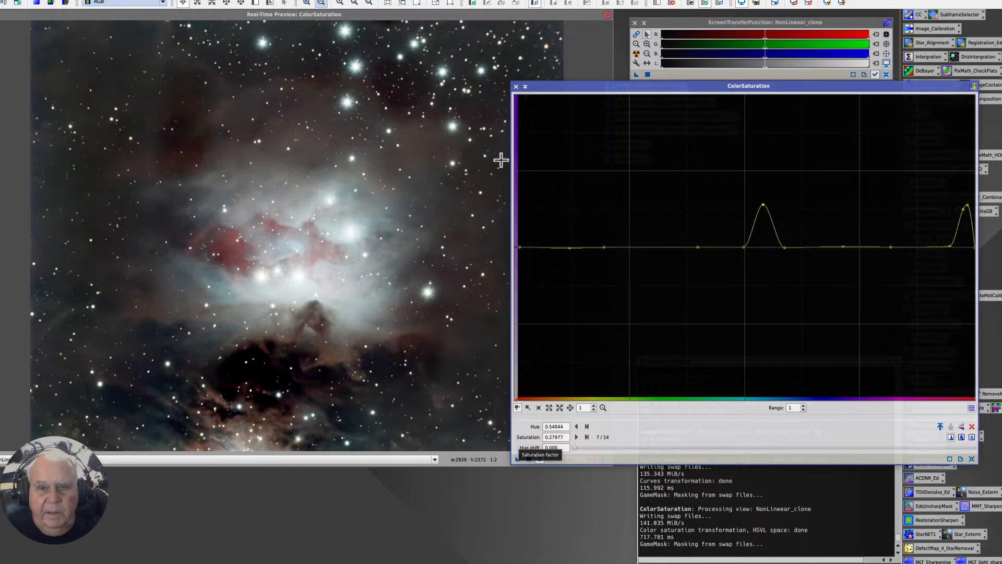
{"action": "left_click", "coordinate": [515, 86]}
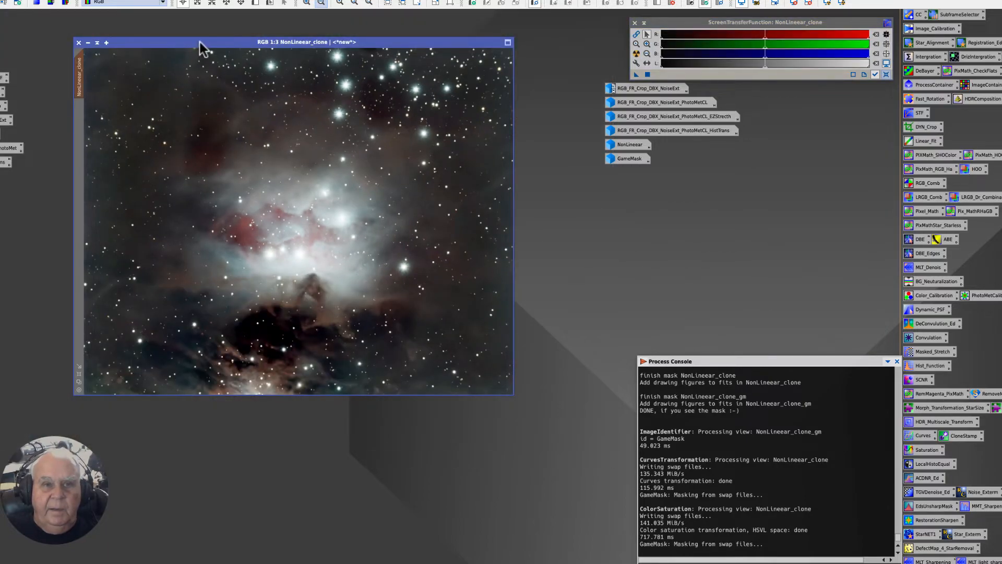
Remove GameMask from NonLinear_clone so the whole image is unprotected.
{"action": "left_click_drag", "start_coordinate": [199, 42], "coordinate": [238, 42]}
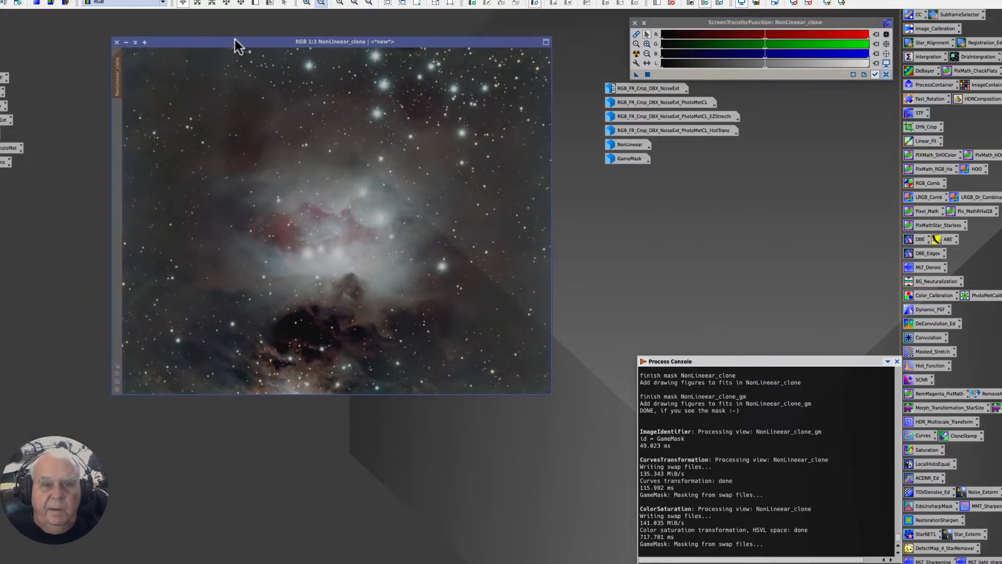
{"action": "left_click", "coordinate": [140, 0]}
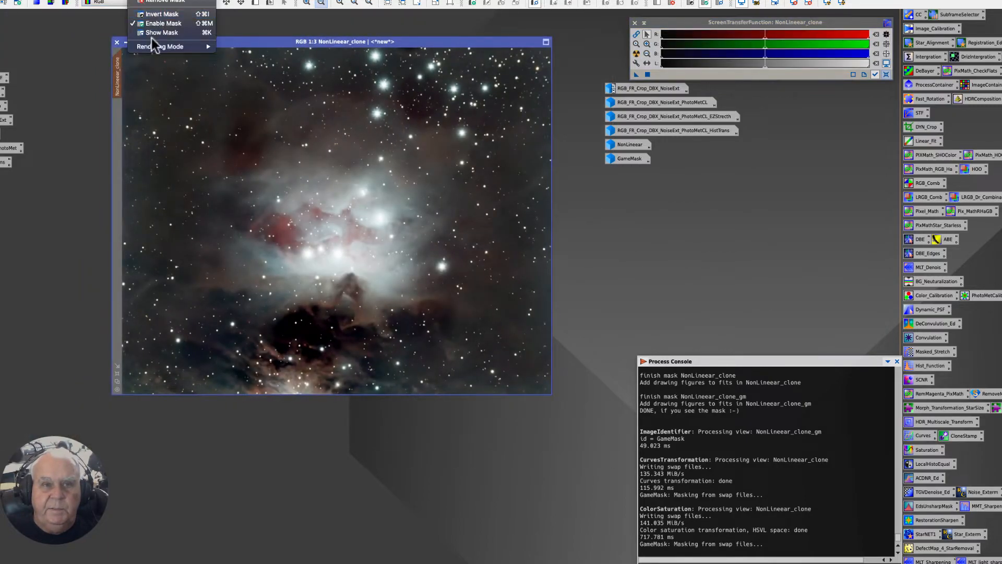
{"action": "left_click", "coordinate": [151, 1]}
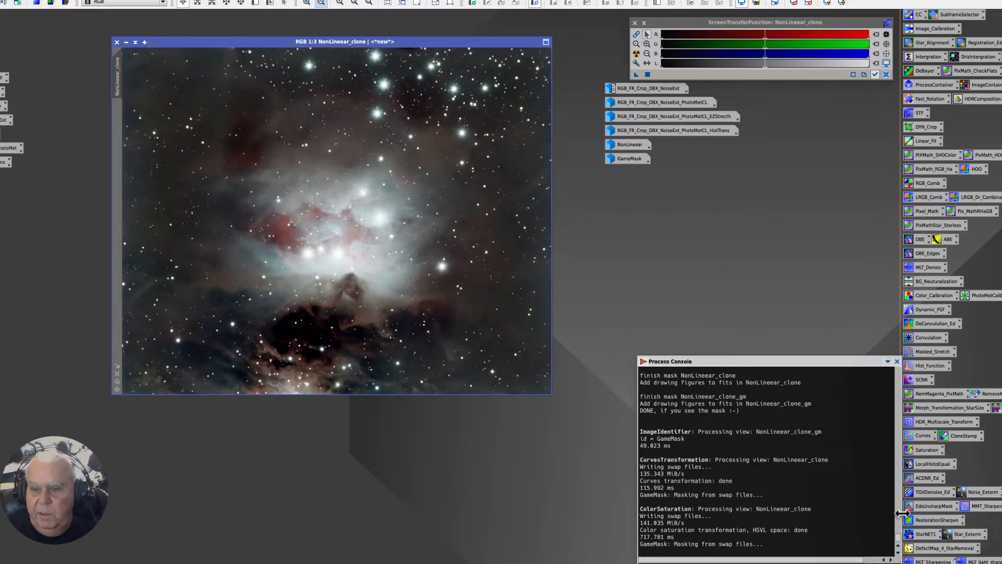
Open the saved MultiscaleMedianTransform sharpening process, locate it in the full process list, and place its window beside the image.
{"action": "double_click", "coordinate": [984, 506]}
{"action": "left_click_drag", "start_coordinate": [626, 84], "coordinate": [547, 100]}
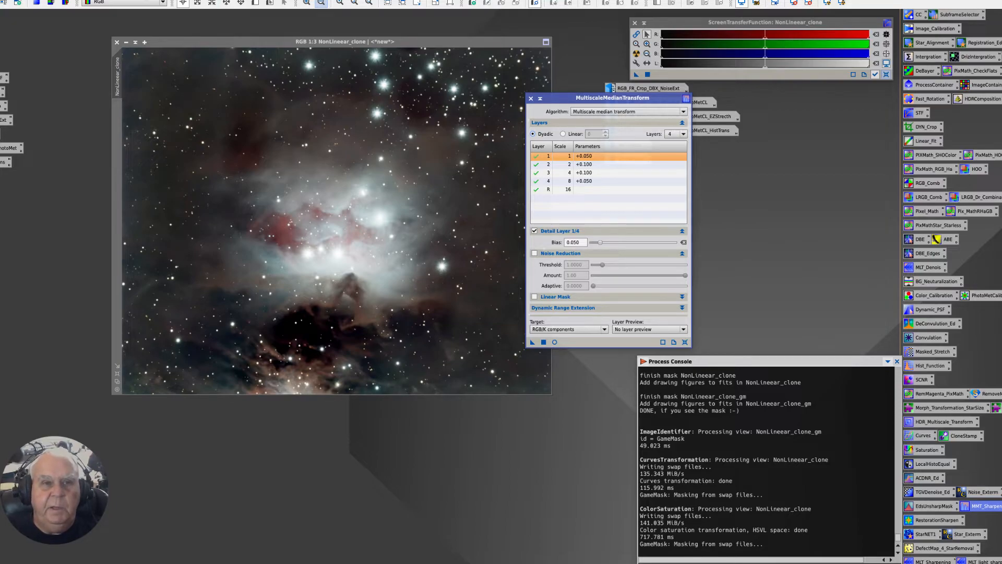
{"action": "left_click", "coordinate": [165, 0]}
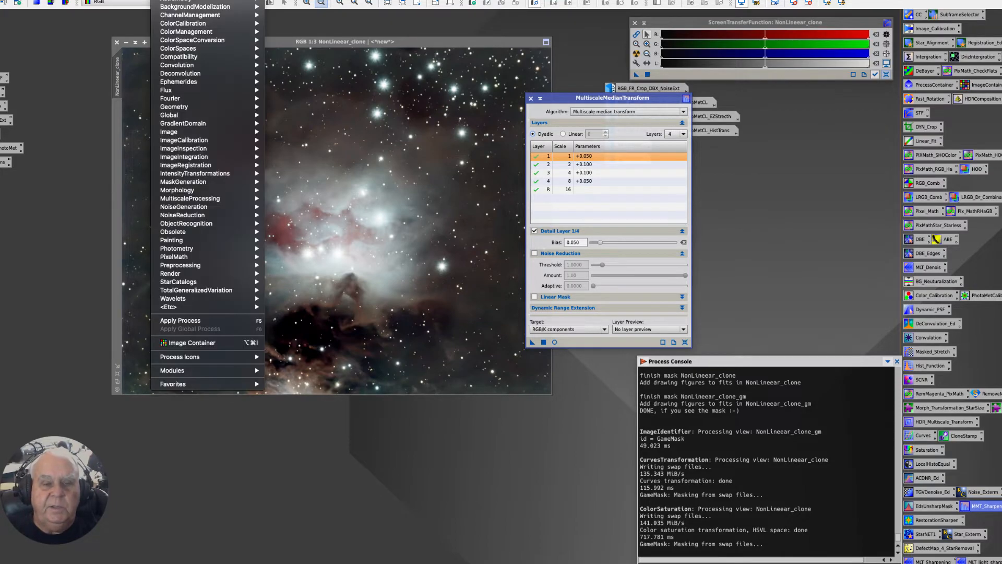
{"action": "mouse_move", "coordinate": [166, 1]}
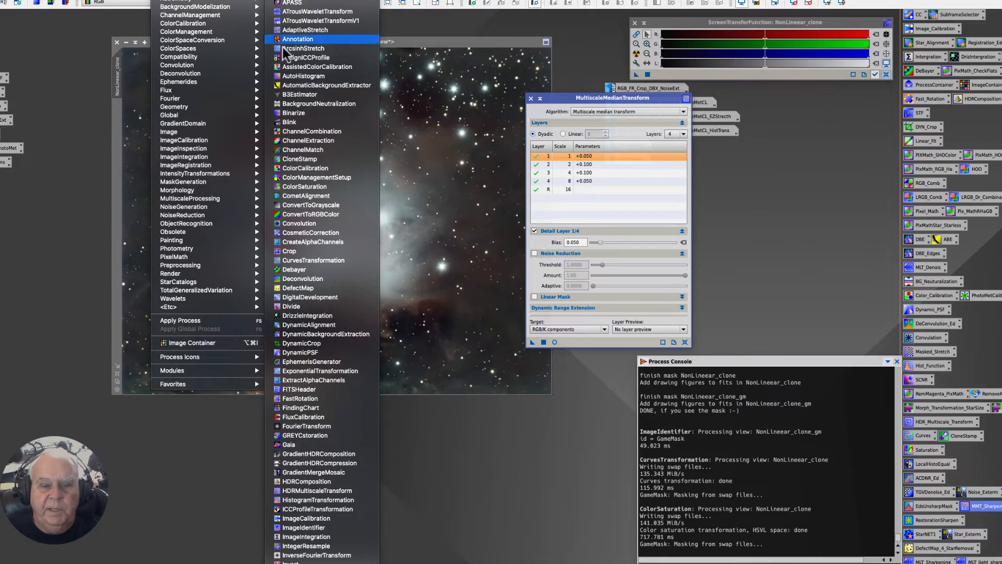
{"action": "scroll", "coordinate": [322, 282], "scroll_direction": "down", "scroll_amount": 5}
{"action": "scroll", "coordinate": [321, 282], "scroll_direction": "down", "scroll_amount": 2}
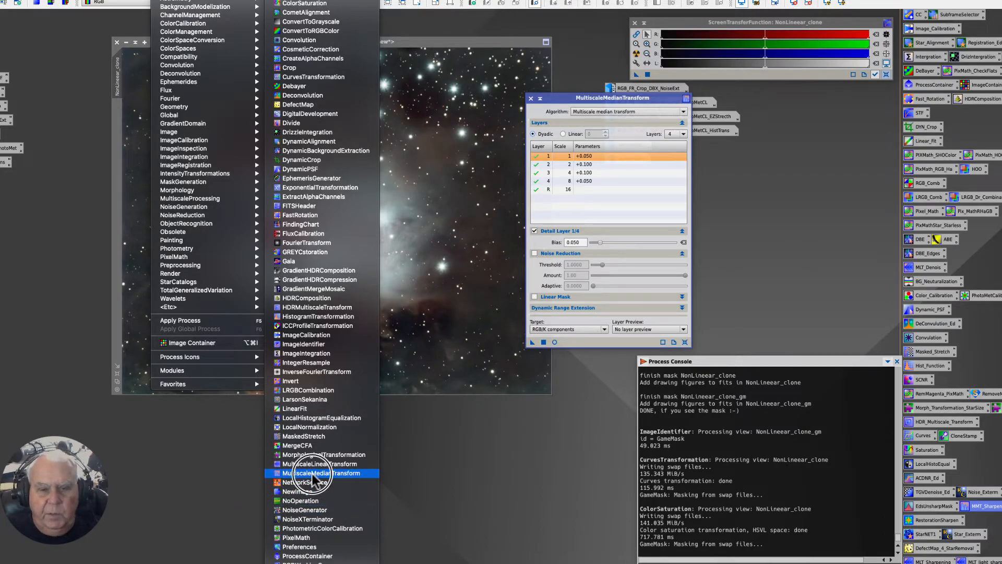
{"action": "left_click", "coordinate": [316, 473]}
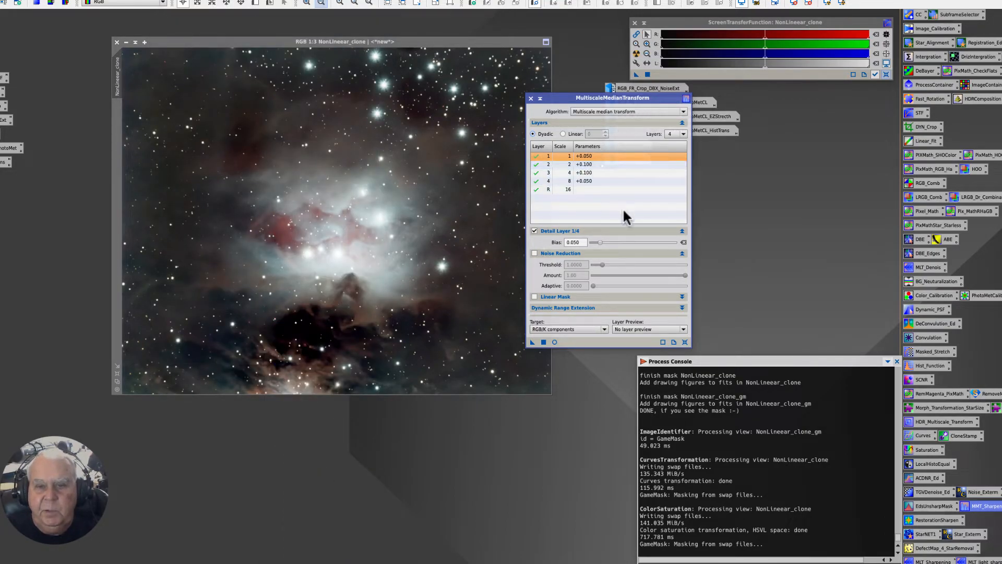
{"action": "left_click_drag", "start_coordinate": [552, 98], "coordinate": [503, 131]}
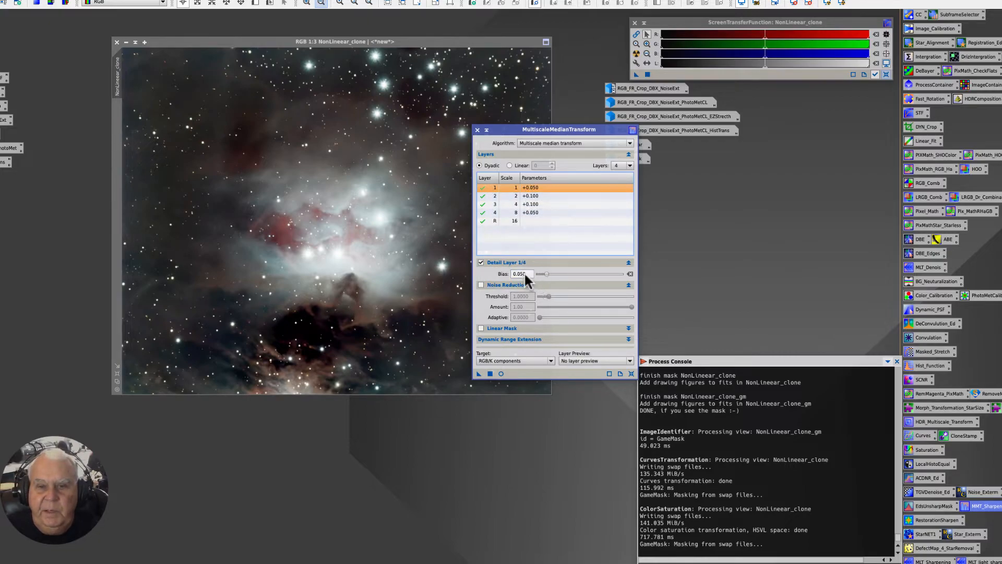
Review detail layers 2 and 3 of MultiscaleMedianTransform and set layer 3's bias to -0.100.
{"action": "left_click", "coordinate": [509, 196]}
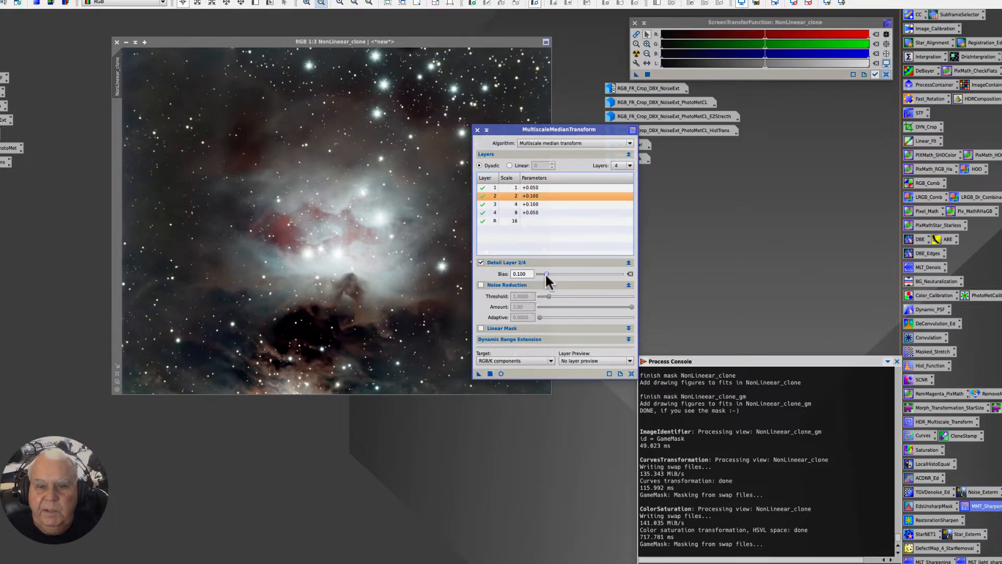
{"action": "left_click", "coordinate": [506, 204]}
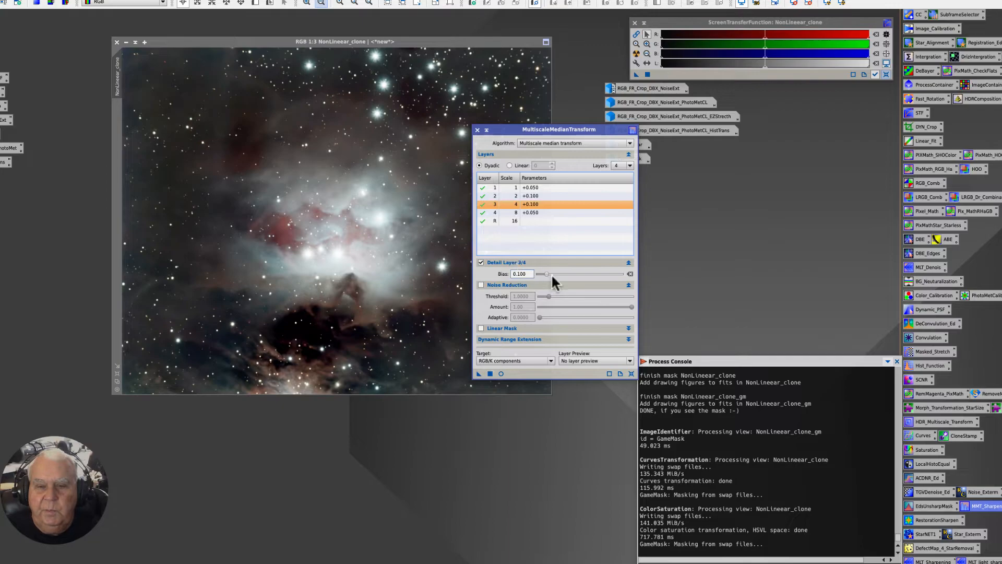
{"action": "left_click_drag", "start_coordinate": [547, 271], "coordinate": [576, 273]}
{"action": "left_click_drag", "start_coordinate": [617, 271], "coordinate": [547, 280]}
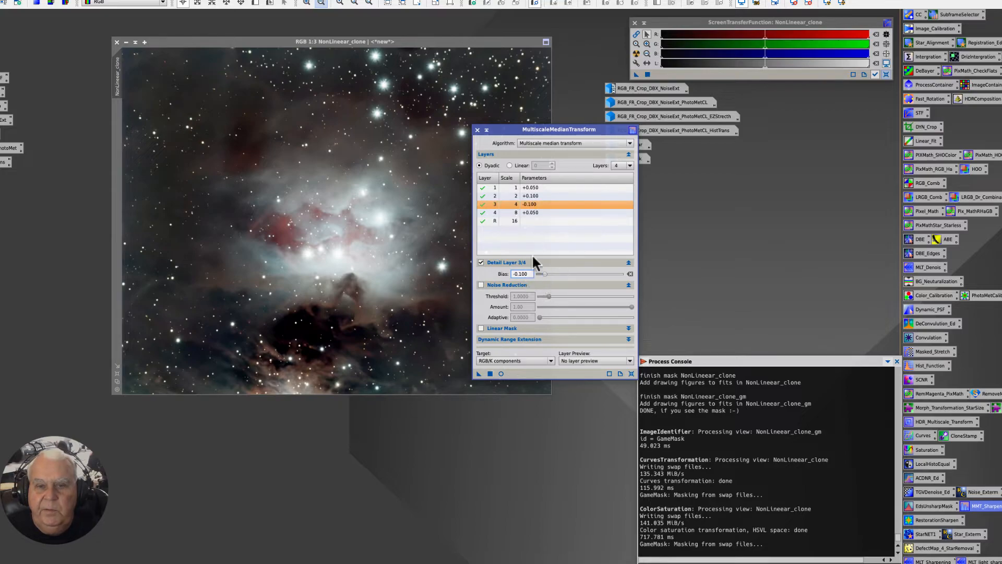
Set detail layer 1's bias to 0, disable that layer, and open the real-time preview with the settings beside it.
{"action": "left_click", "coordinate": [483, 187]}
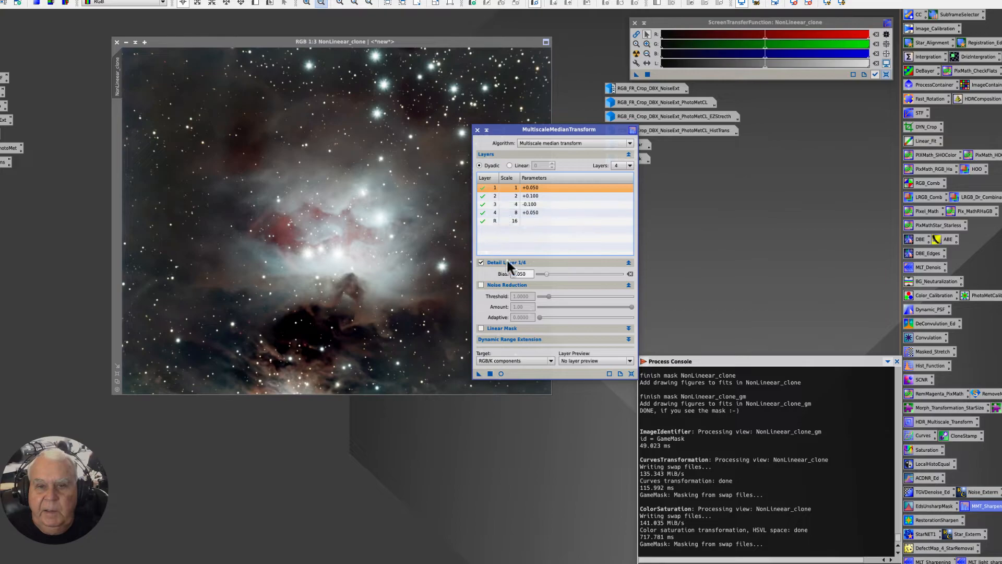
{"action": "double_click", "coordinate": [522, 274]}
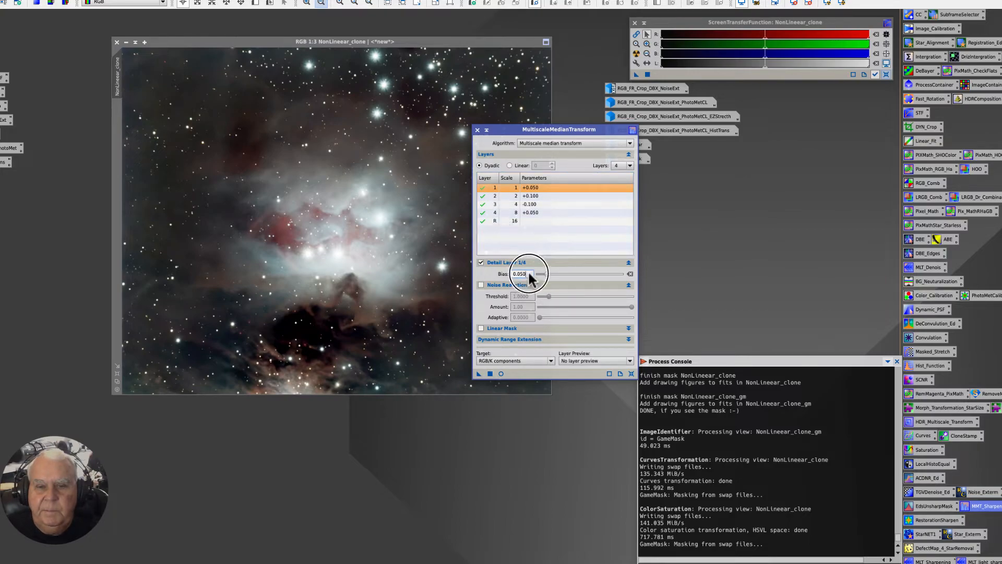
{"action": "type", "text": "0"}
{"action": "left_click", "coordinate": [481, 189]}
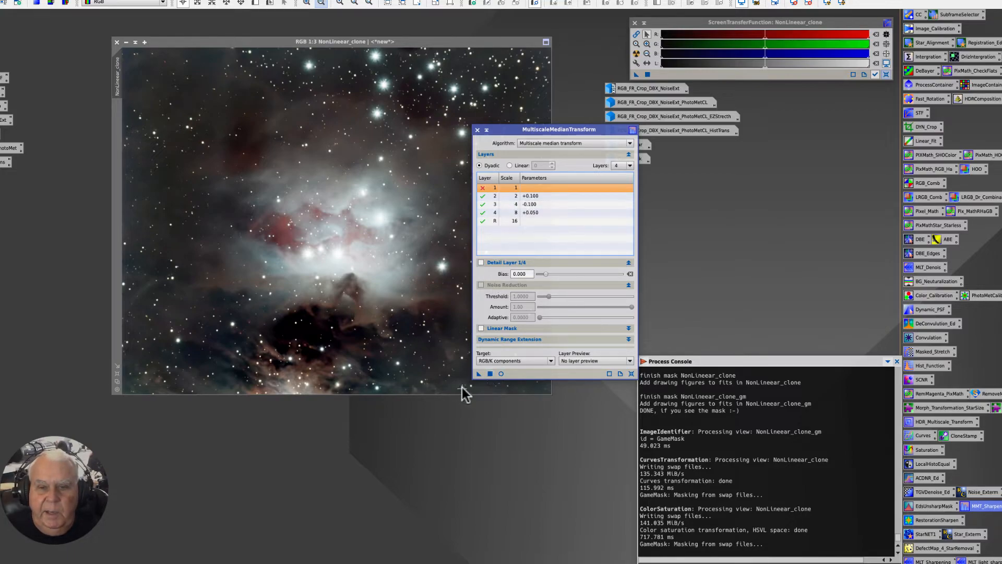
{"action": "left_click", "coordinate": [499, 374]}
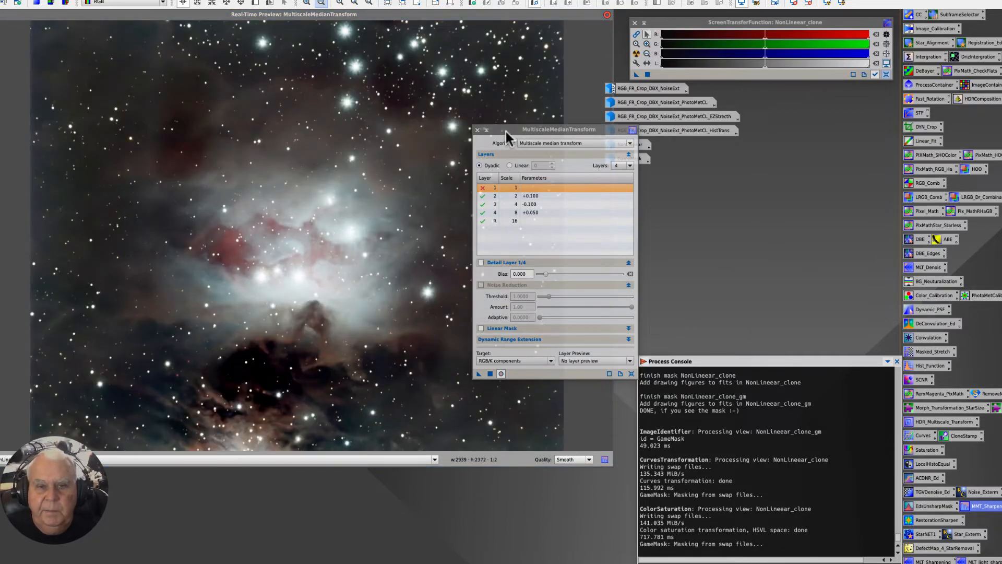
{"action": "left_click_drag", "start_coordinate": [506, 130], "coordinate": [644, 153]}
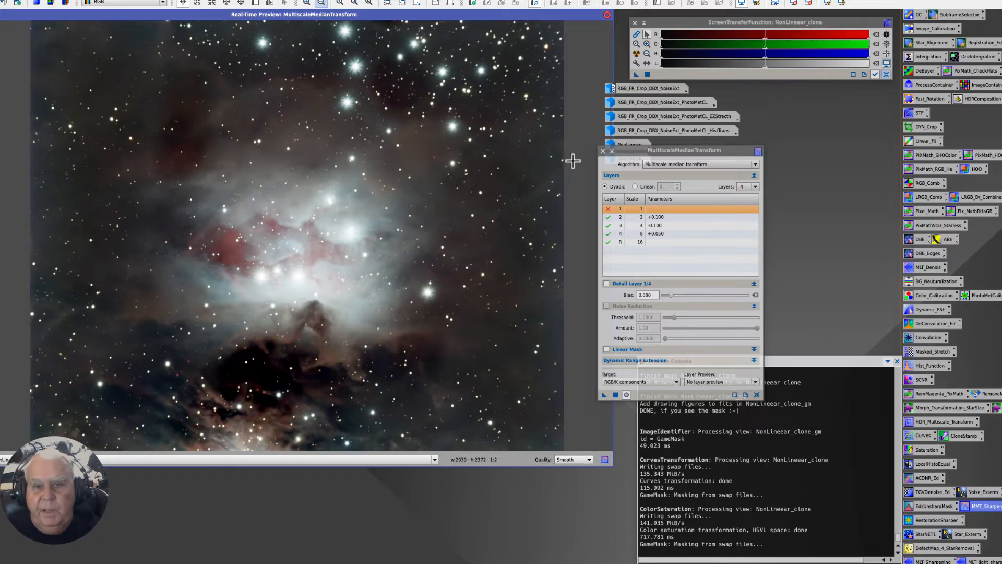
Save the MultiscaleMedianTransform settings as a process icon on the workspace and rename it MMT.
{"action": "left_click_drag", "start_coordinate": [604, 399], "coordinate": [511, 528]}
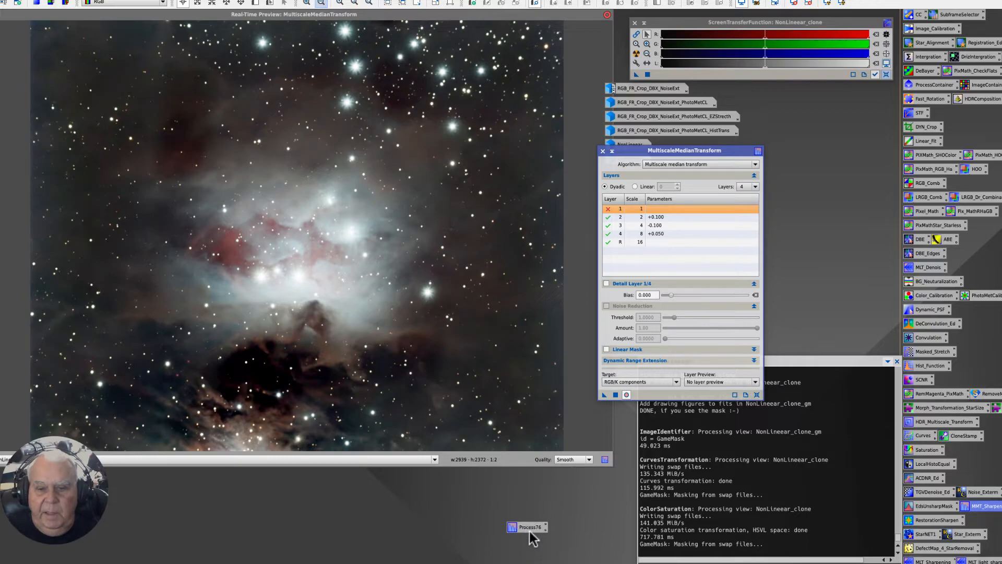
{"action": "right_click", "coordinate": [530, 528]}
{"action": "left_click", "coordinate": [580, 429]}
{"action": "type", "text": "MM"}
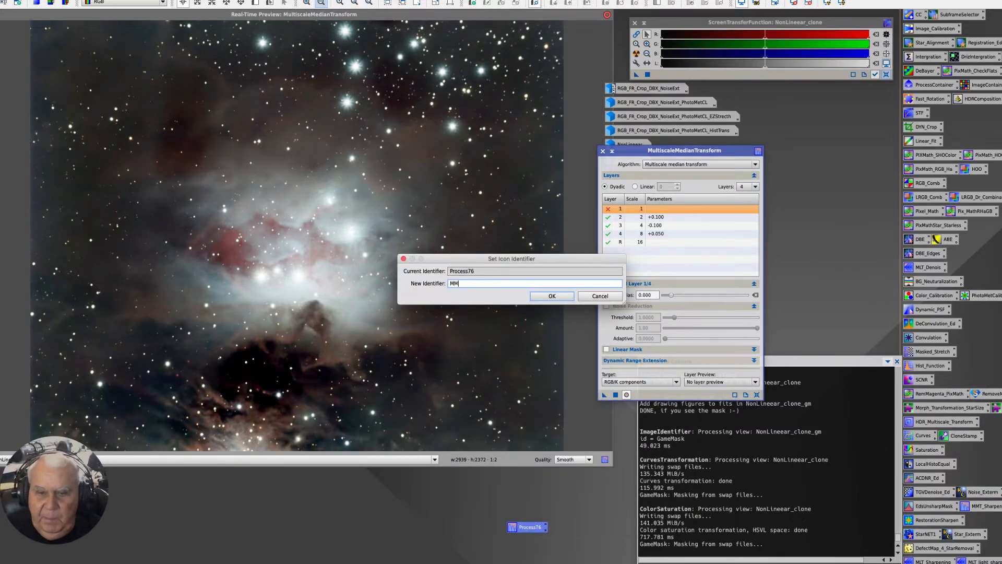
{"action": "type", "text": "T"}
{"action": "key", "text": "Return"}
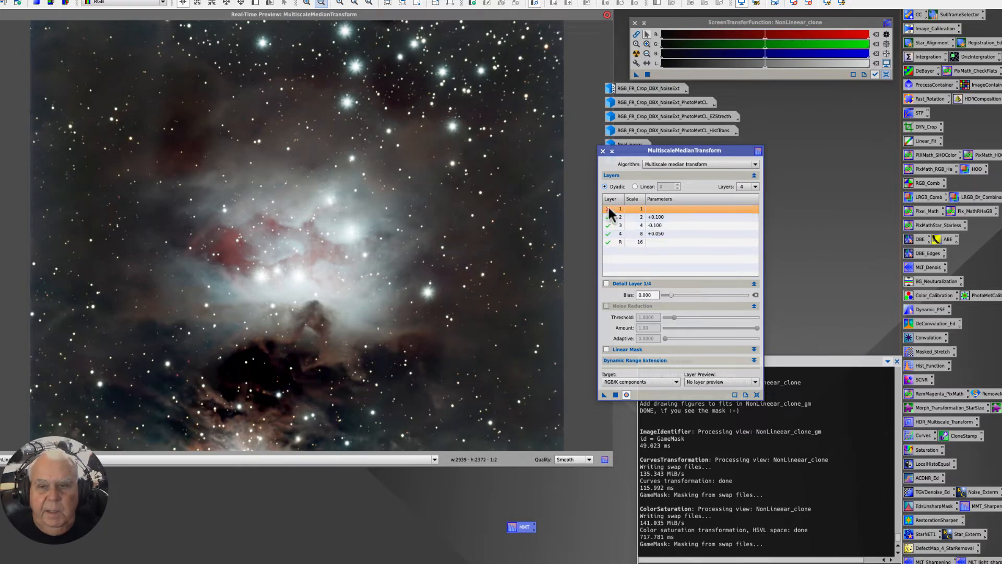
Try detail layer 1 enabled with a bias of -0.500 in the real-time preview.
{"action": "left_click", "coordinate": [666, 294]}
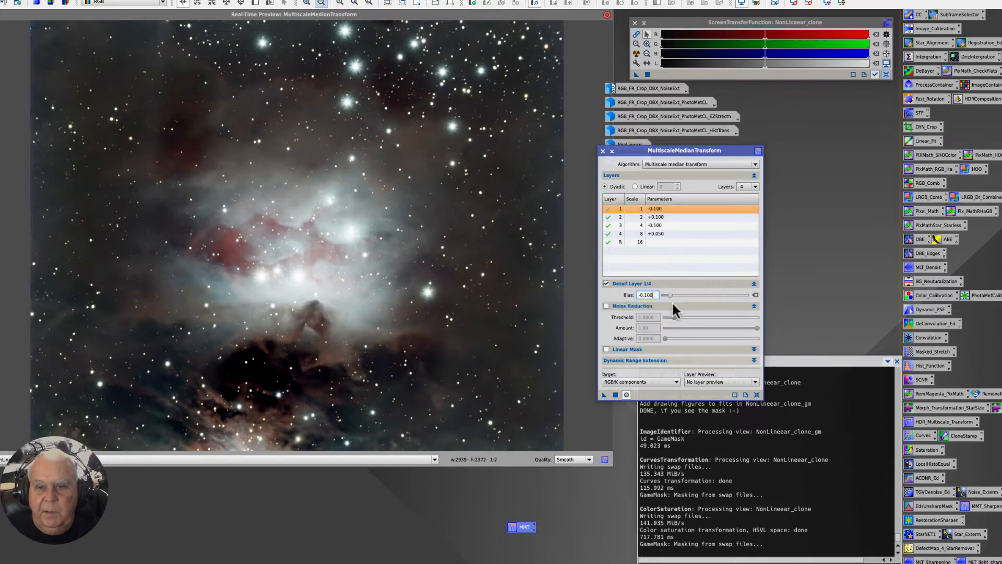
{"action": "left_click_drag", "start_coordinate": [669, 295], "coordinate": [582, 286]}
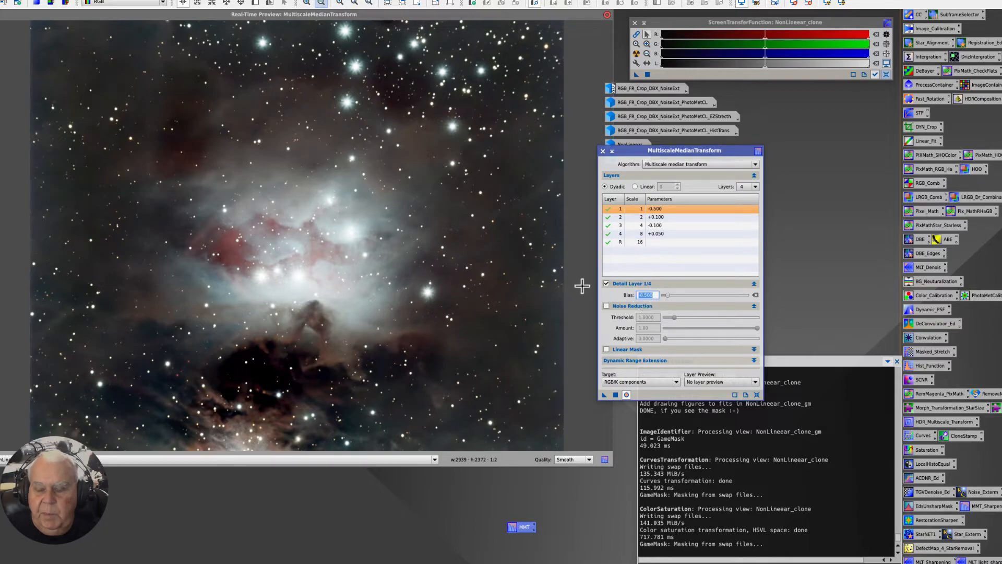
{"action": "type", "text": "50"}
{"action": "left_click", "coordinate": [650, 305]}
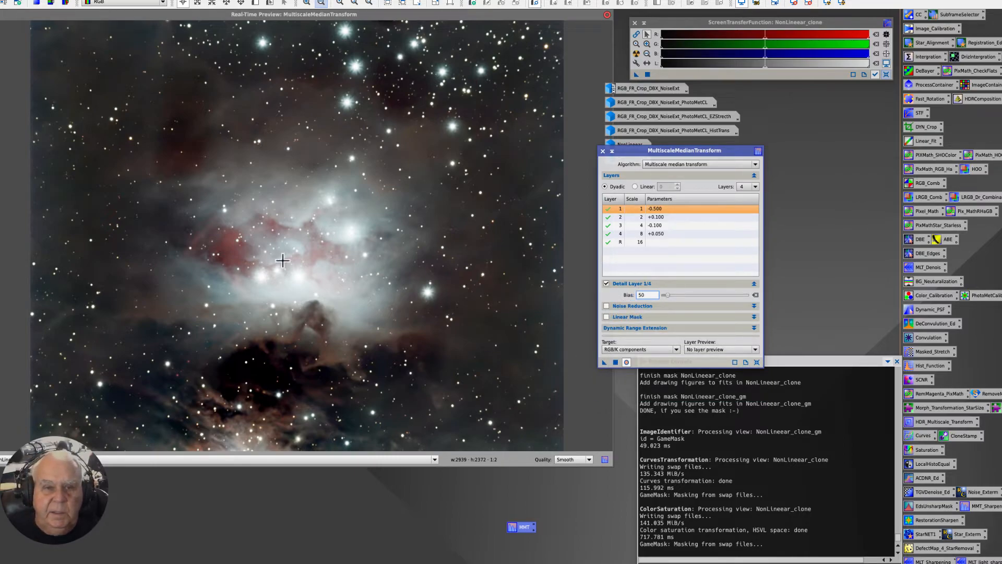
Turn the real-time preview off and on to compare the original image with the sharpened result.
{"action": "left_click", "coordinate": [627, 361]}
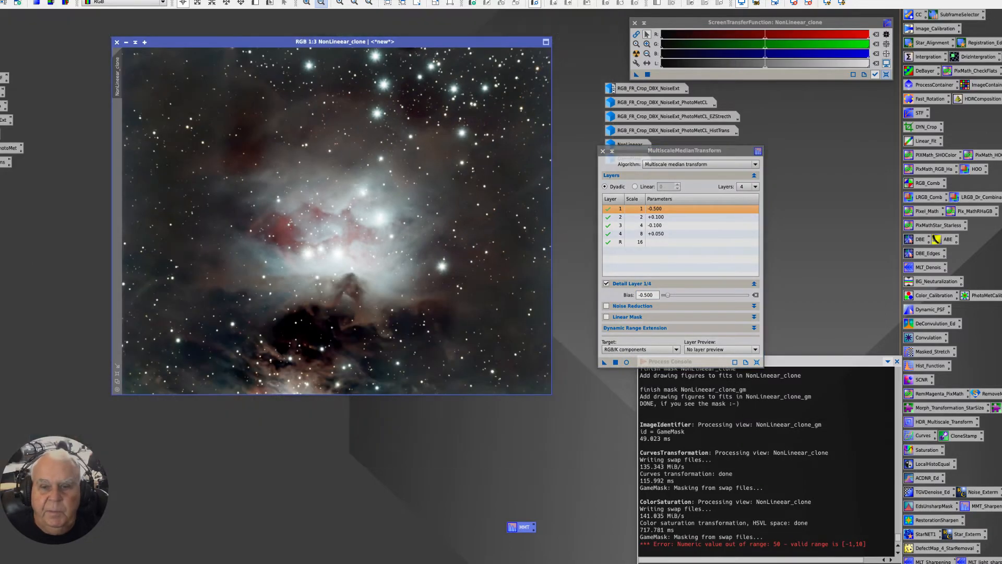
{"action": "left_click", "coordinate": [626, 361]}
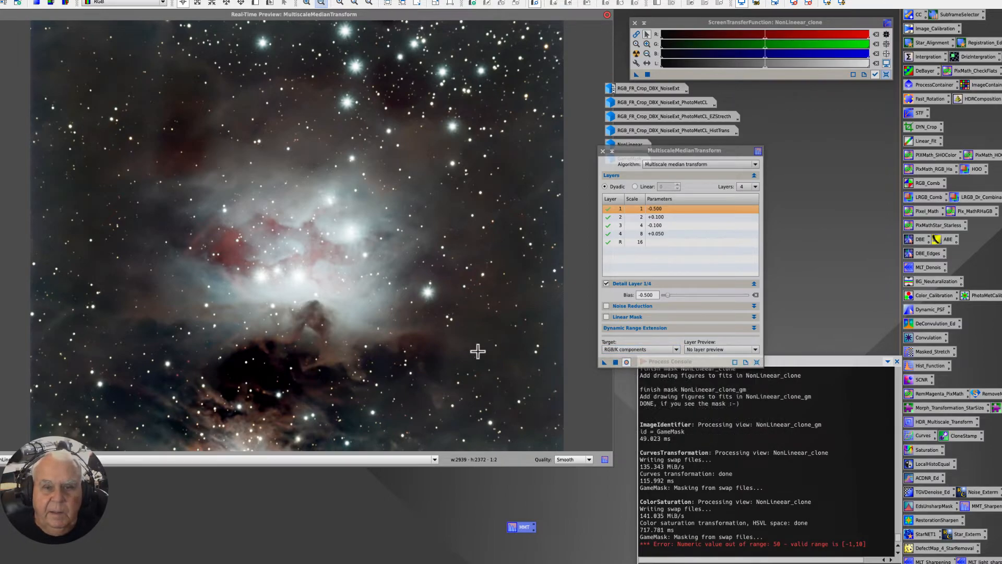
{"action": "left_click", "coordinate": [627, 362]}
{"action": "left_click", "coordinate": [626, 363]}
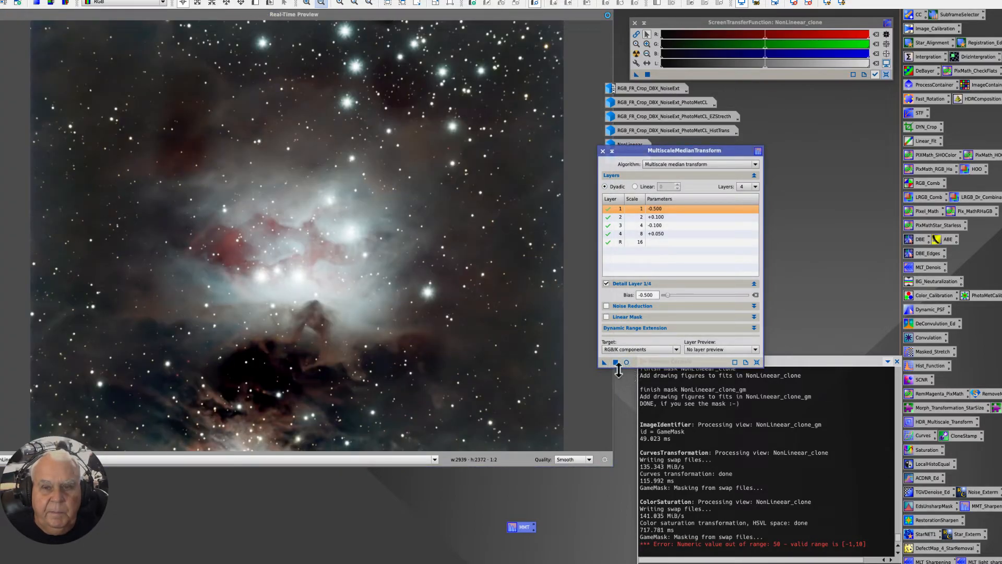
Close MultiscaleMedianTransform and its real-time preview, then move the NonLinear_clone window to make workspace room.
{"action": "left_click", "coordinate": [603, 151]}
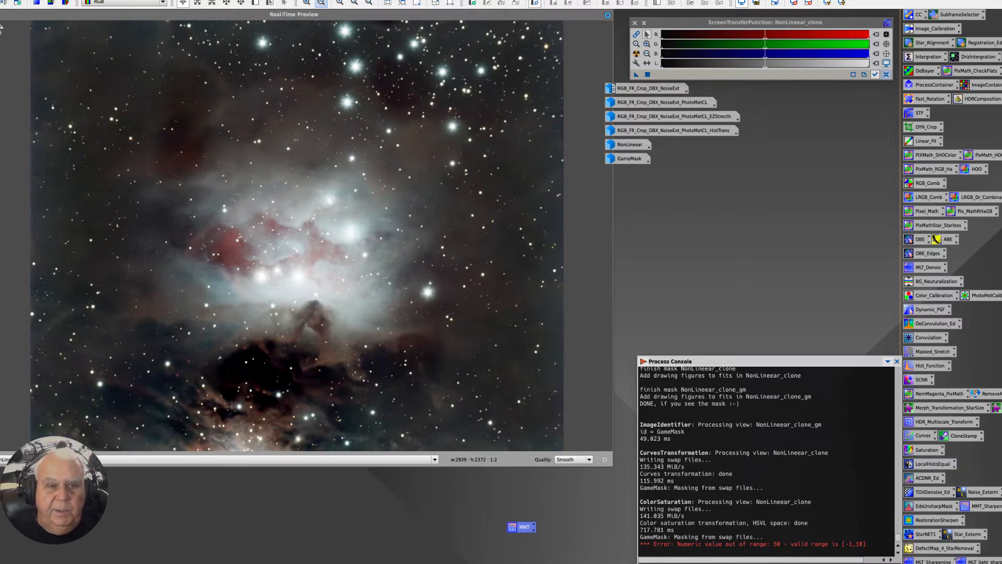
{"action": "left_click_drag", "start_coordinate": [38, 16], "coordinate": [58, 39]}
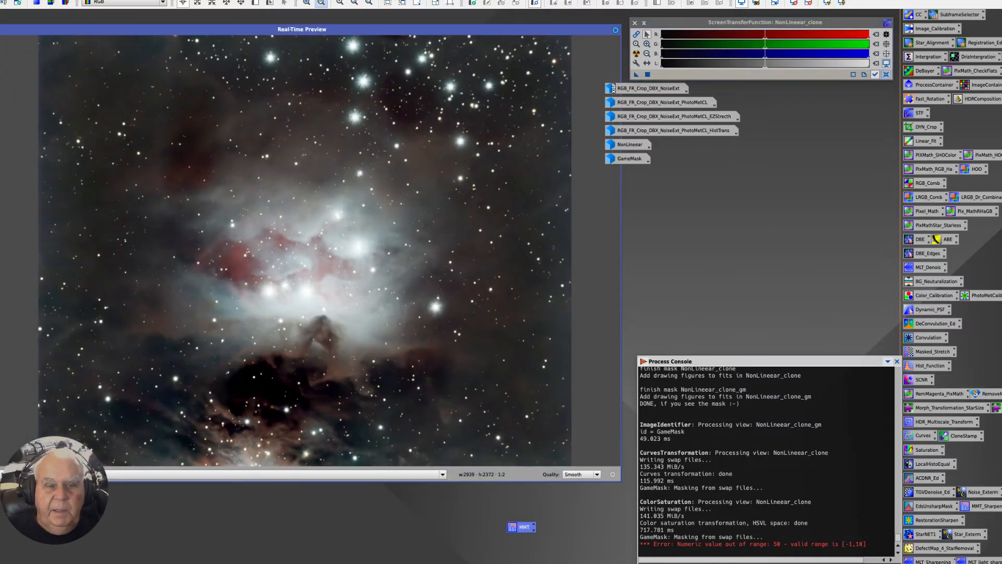
{"action": "left_click", "coordinate": [0, 31]}
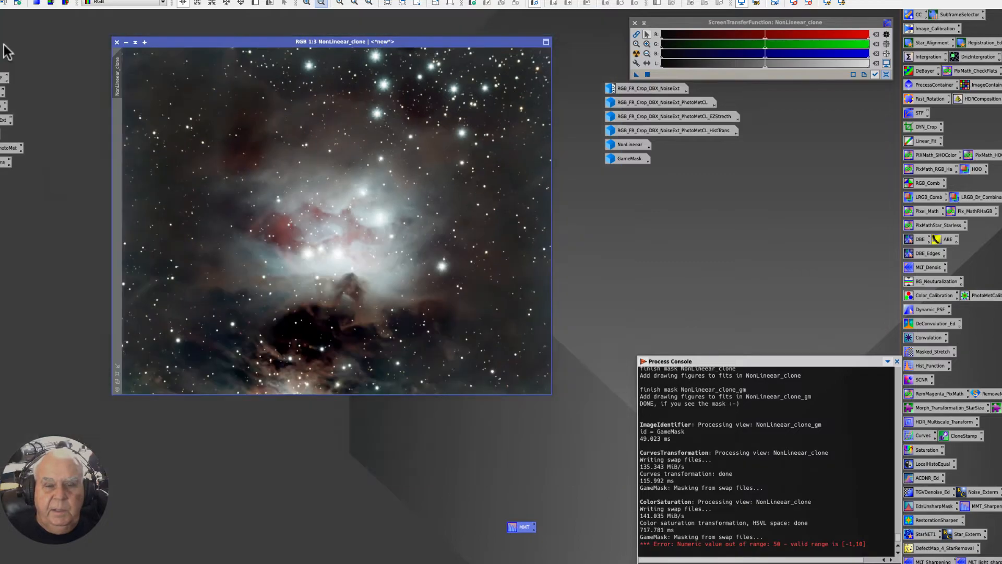
{"action": "left_click_drag", "start_coordinate": [231, 42], "coordinate": [222, 33]}
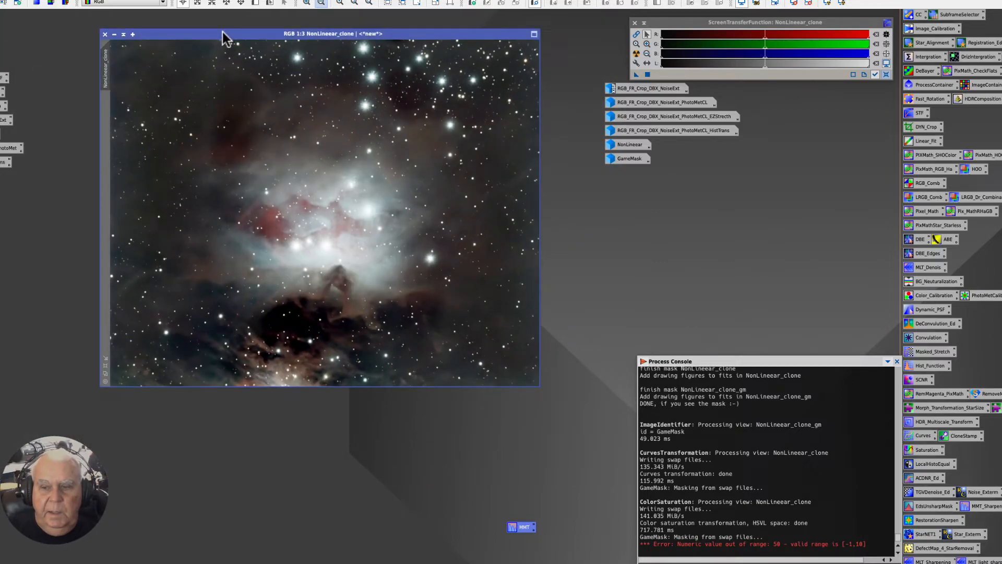
{"action": "left_click_drag", "start_coordinate": [198, 35], "coordinate": [164, 30]}
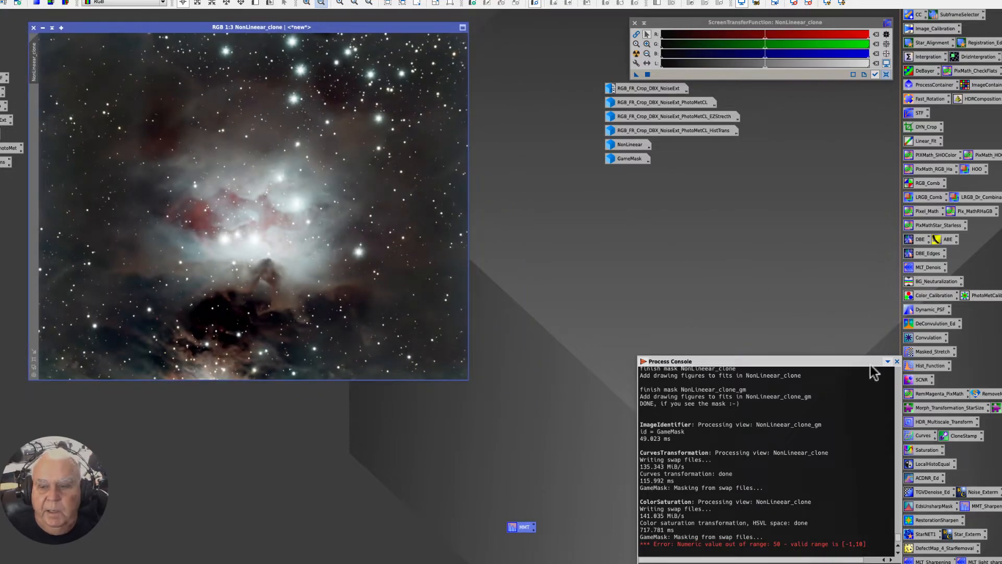
Run StarXTerminator on NonLinear_clone with Generate Star Image and Unscreen Stars enabled and Linear off.
{"action": "double_click", "coordinate": [967, 534]}
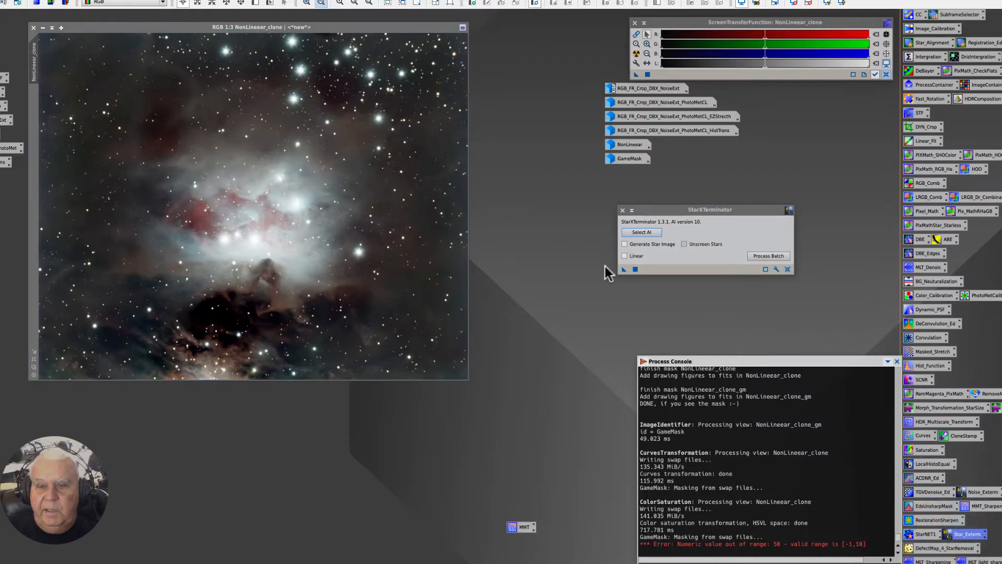
{"action": "left_click_drag", "start_coordinate": [651, 211], "coordinate": [529, 192]}
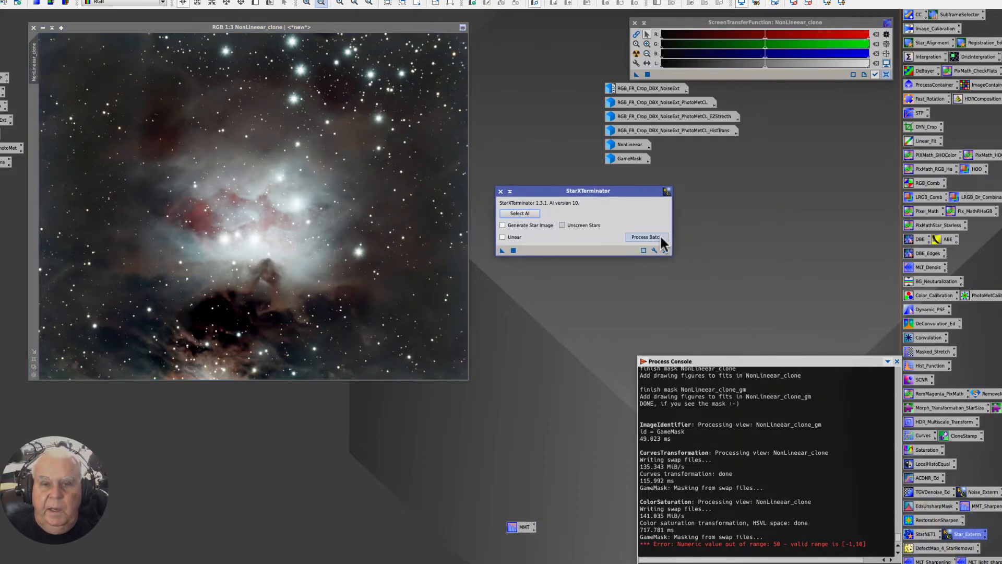
{"action": "left_click", "coordinate": [503, 225]}
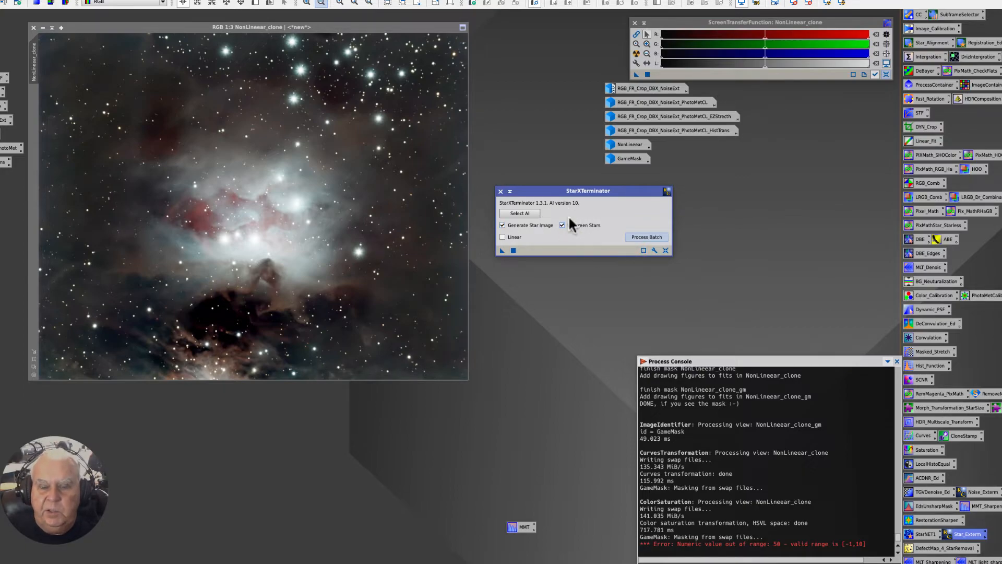
{"action": "left_click_drag", "start_coordinate": [525, 191], "coordinate": [587, 194]}
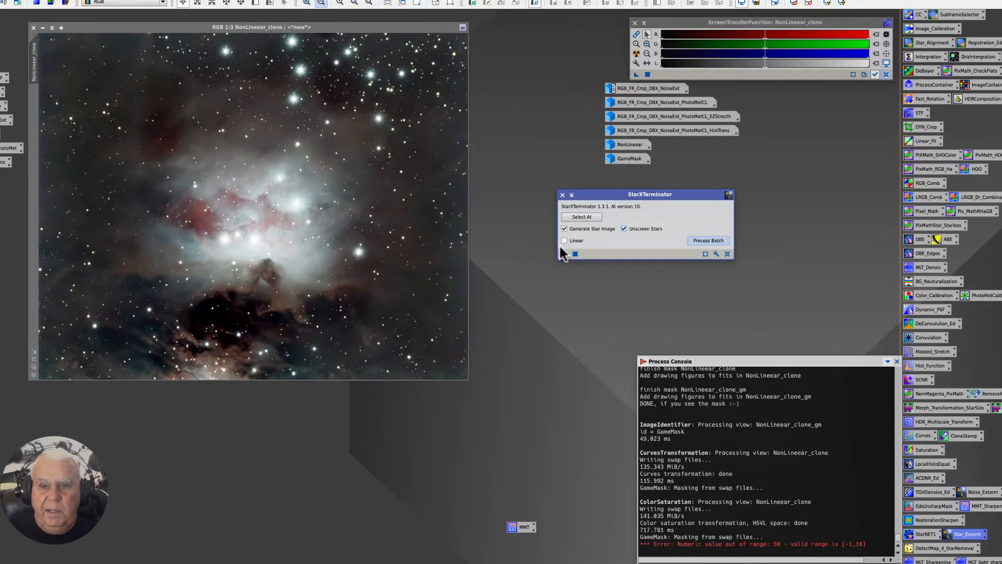
{"action": "left_click", "coordinate": [621, 194]}
{"action": "left_click_drag", "start_coordinate": [563, 255], "coordinate": [264, 215]}
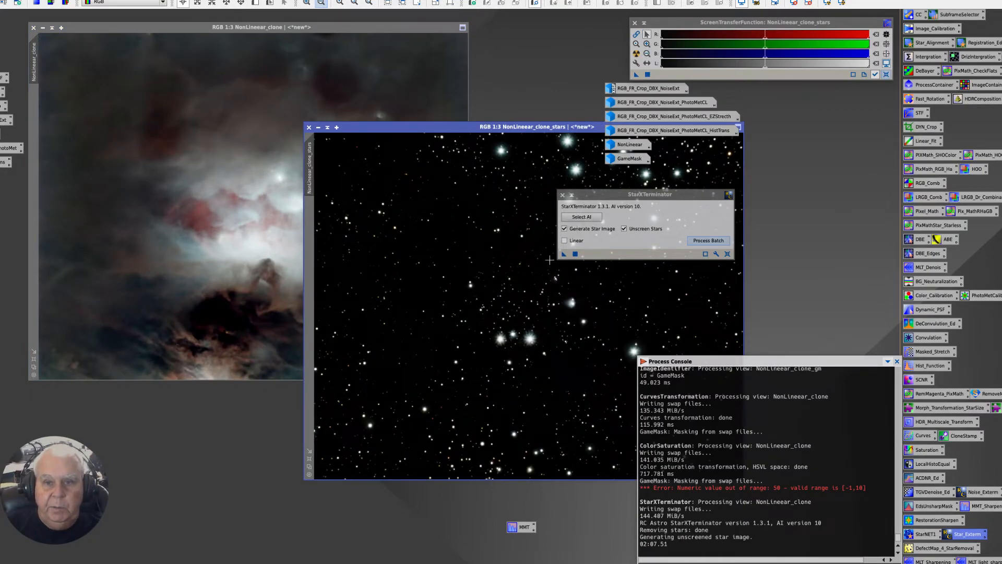
Save the StarXTerminator settings as a process icon on the workspace and name it StarExterm.
{"action": "left_click_drag", "start_coordinate": [561, 253], "coordinate": [149, 442]}
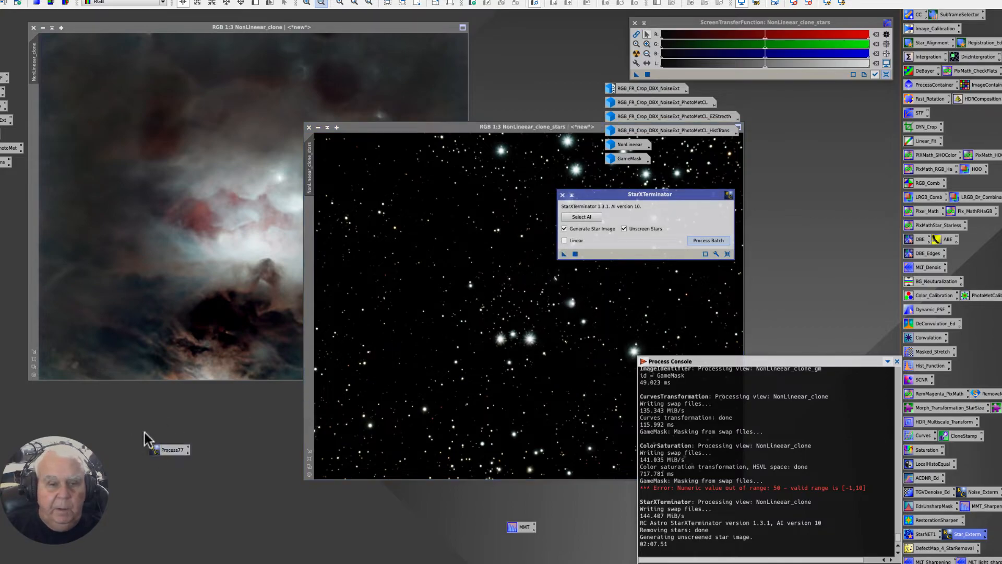
{"action": "right_click", "coordinate": [159, 451]}
{"action": "left_click", "coordinate": [194, 349]}
{"action": "type", "text": ":Sta"}
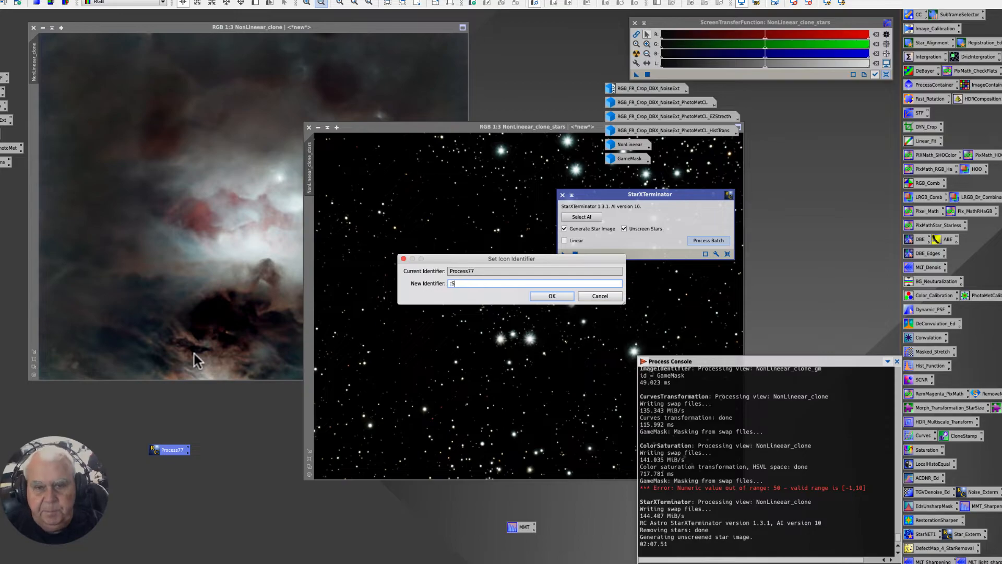
{"action": "key", "text": "BackSpace"}
{"action": "key", "text": "BackSpace"}
{"action": "key", "text": "BackSpace"}
{"action": "type", "text": "Star"}
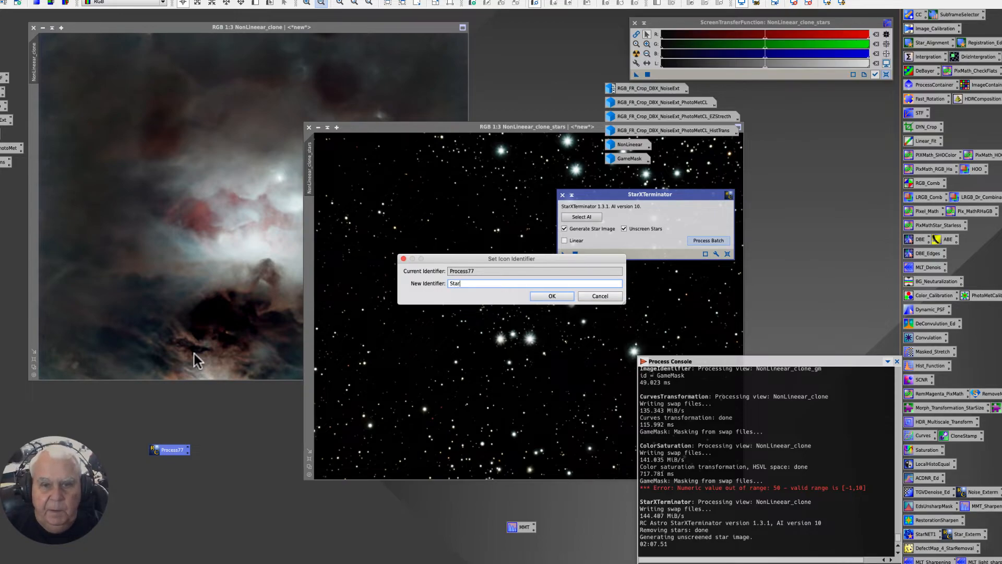
{"action": "type", "text": "Exterm"}
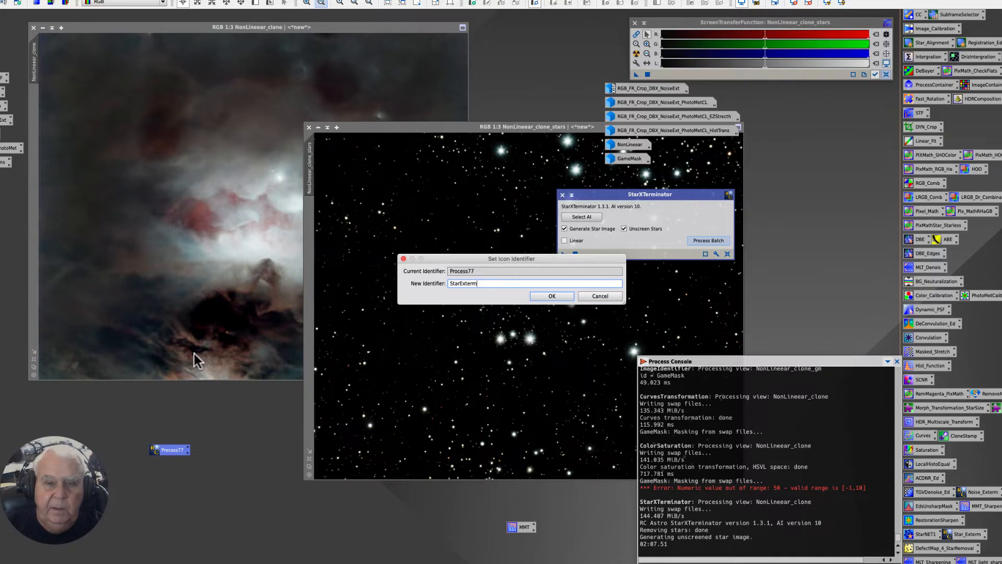
{"action": "key", "text": "Return"}
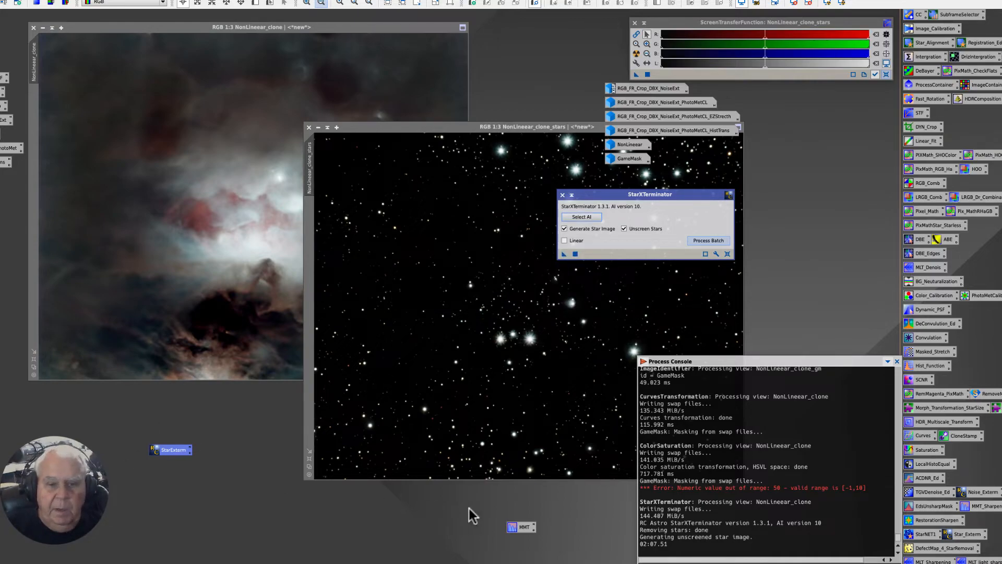
Store the MMT and StarExterm icons with the other saved process icons, then close StarXTerminator.
{"action": "left_click_drag", "start_coordinate": [512, 528], "coordinate": [0, 208]}
{"action": "left_click_drag", "start_coordinate": [175, 457], "coordinate": [3, 225]}
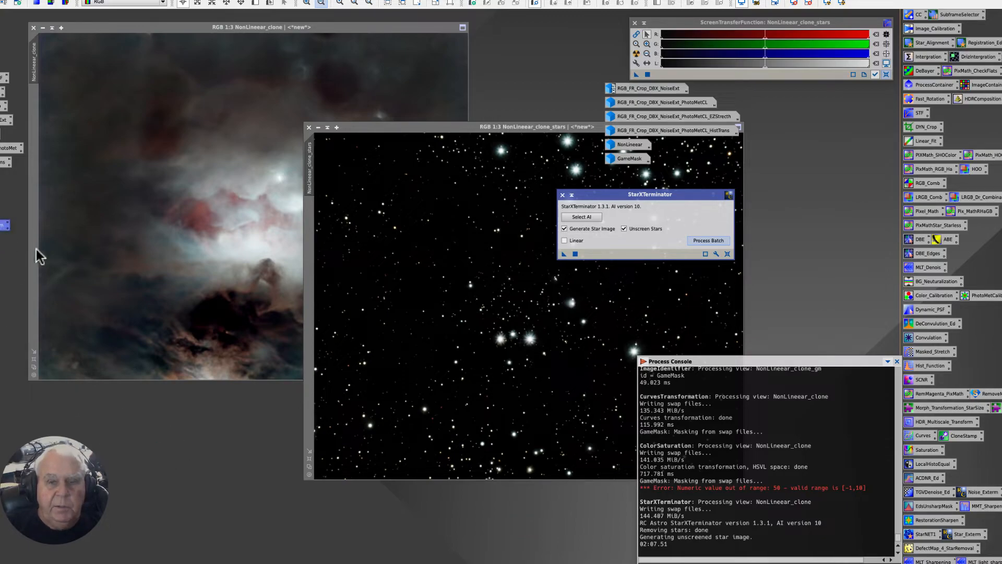
{"action": "left_click", "coordinate": [563, 194]}
Move the NonLinear_clone_stars window aside to view the whole starless image, then bring it back over it.
{"action": "left_click_drag", "start_coordinate": [428, 130], "coordinate": [570, 167]}
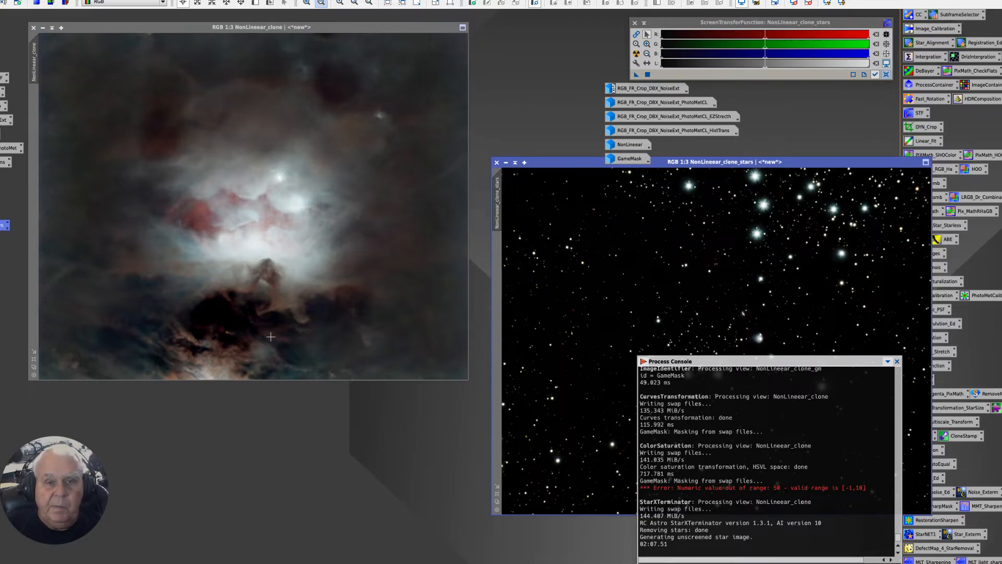
{"action": "left_click_drag", "start_coordinate": [533, 162], "coordinate": [592, 160]}
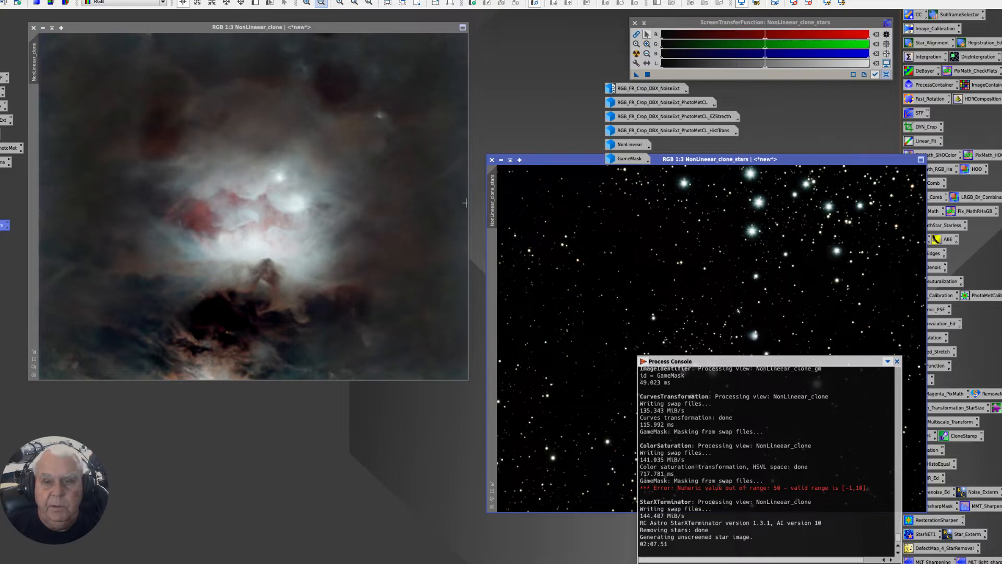
{"action": "left_click_drag", "start_coordinate": [553, 158], "coordinate": [282, 141]}
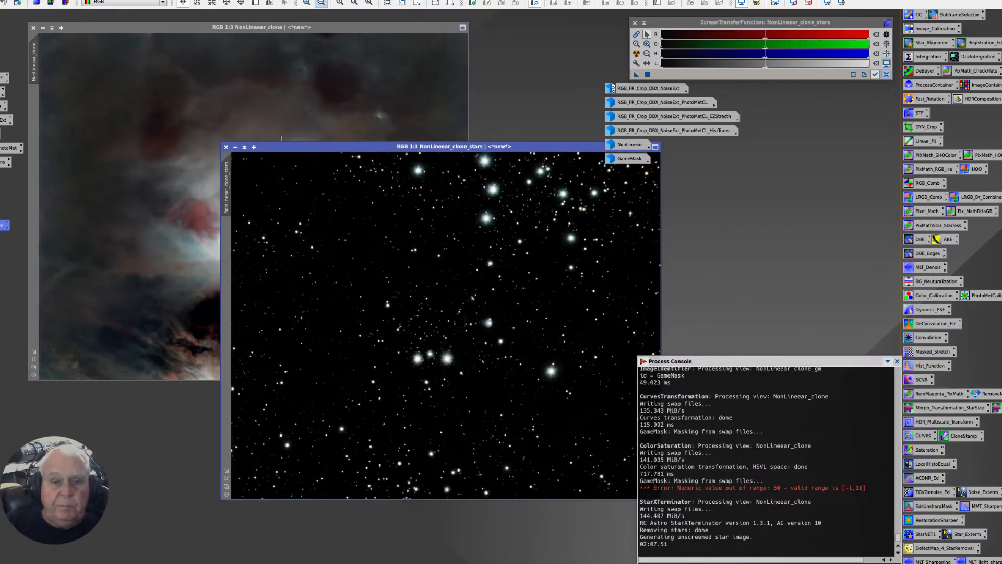
Examine the star colours in NonLinear_clone_stars at several magnifications.
{"action": "scroll", "coordinate": [427, 358], "scroll_direction": "up", "scroll_amount": 5}
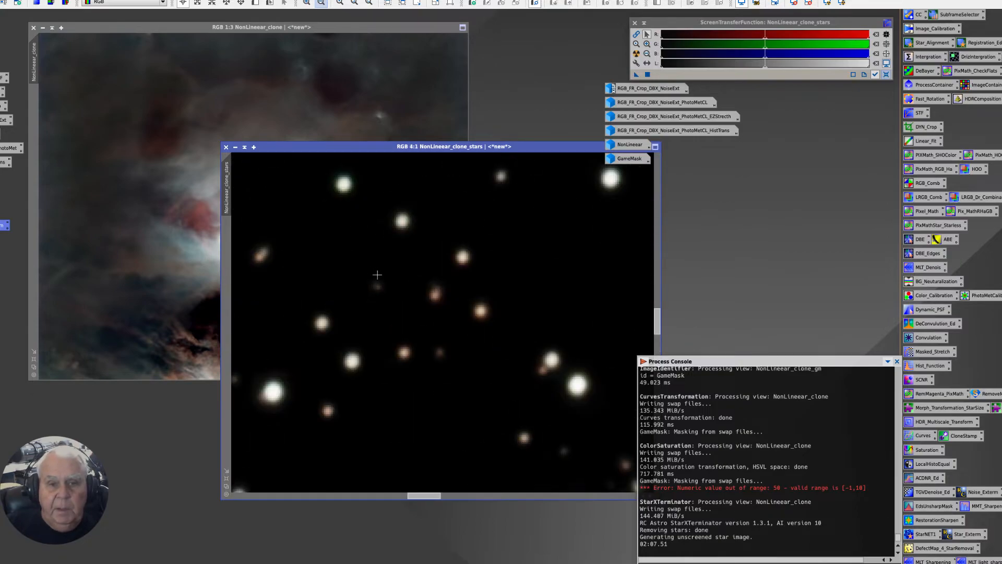
{"action": "scroll", "coordinate": [377, 275], "scroll_direction": "down", "scroll_amount": 2}
{"action": "scroll", "coordinate": [379, 275], "scroll_direction": "up", "scroll_amount": 1}
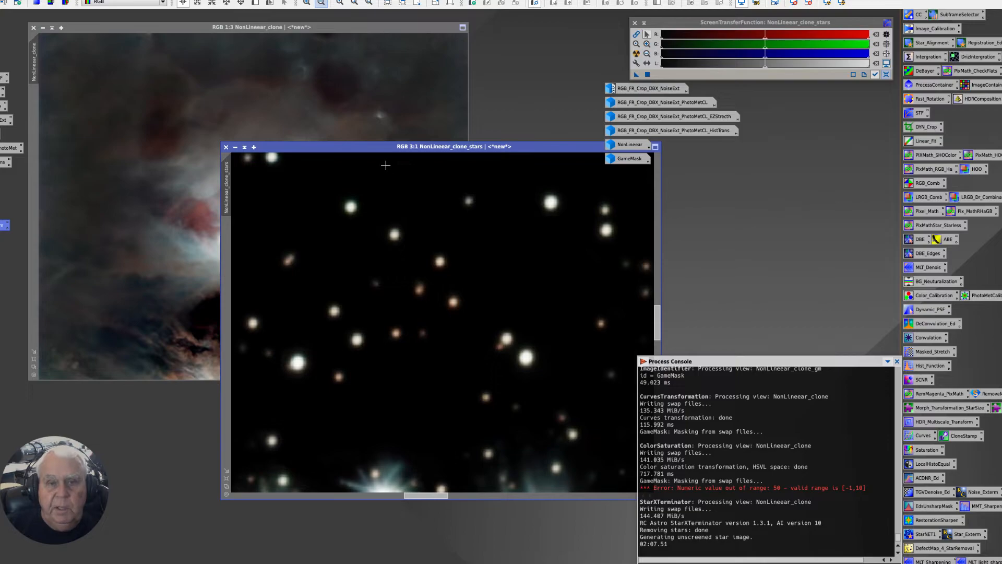
{"action": "left_click_drag", "start_coordinate": [380, 147], "coordinate": [287, 141]}
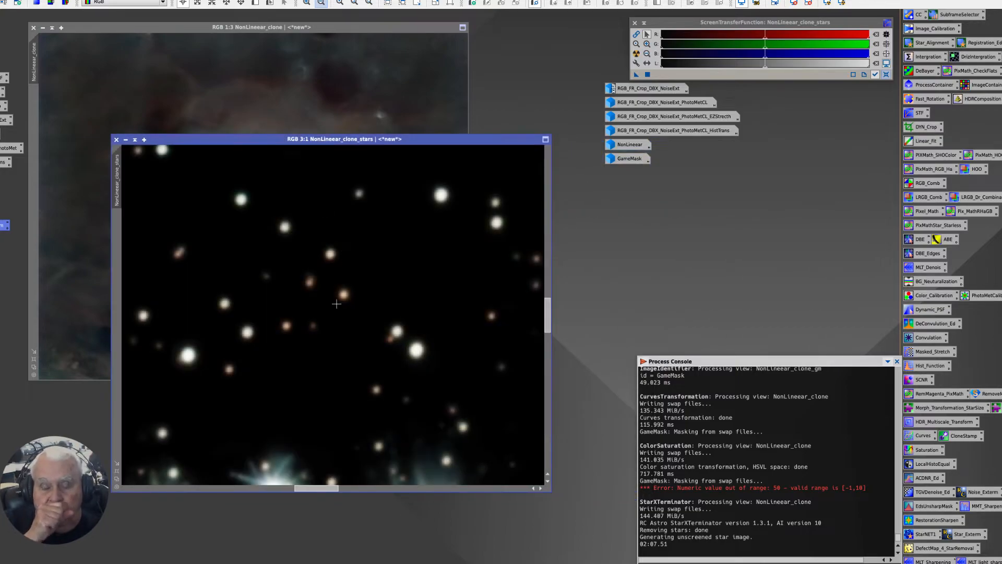
{"action": "scroll", "coordinate": [343, 298], "scroll_direction": "up", "scroll_amount": 4}
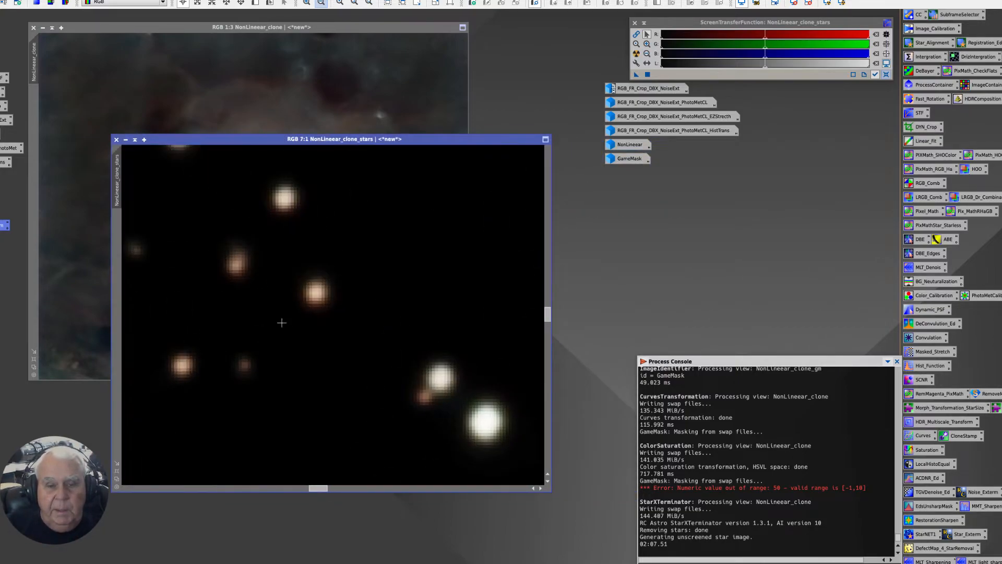
{"action": "scroll", "coordinate": [282, 323], "scroll_direction": "down", "scroll_amount": 8}
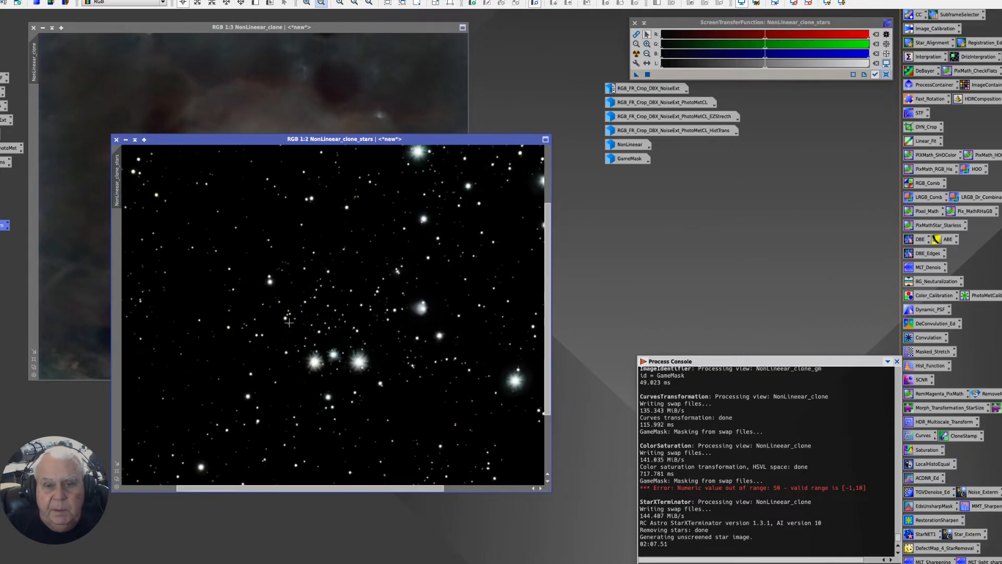
{"action": "scroll", "coordinate": [290, 322], "scroll_direction": "up", "scroll_amount": 2}
{"action": "scroll", "coordinate": [349, 310], "scroll_direction": "down", "scroll_amount": 4}
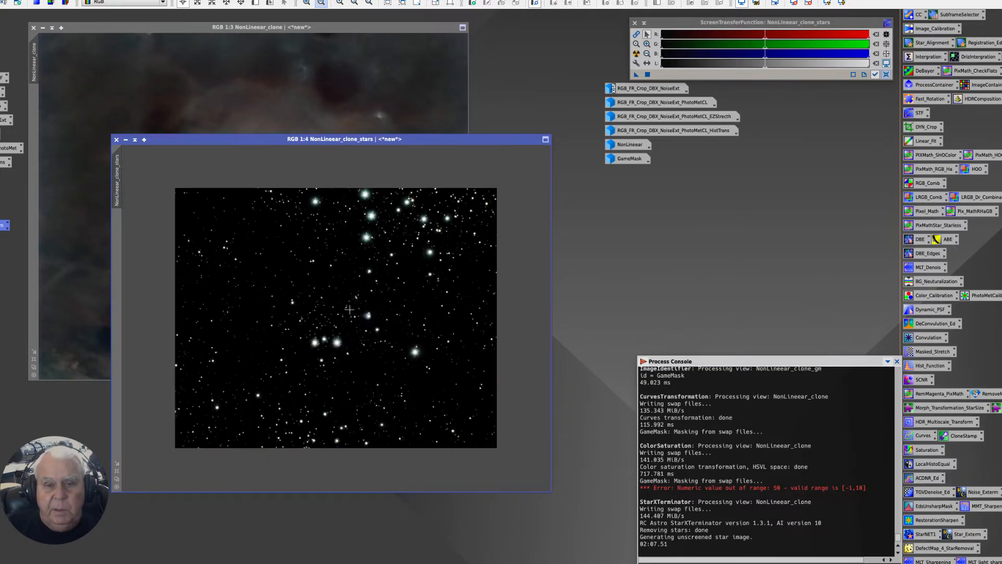
{"action": "scroll", "coordinate": [375, 305], "scroll_direction": "up", "scroll_amount": 1}
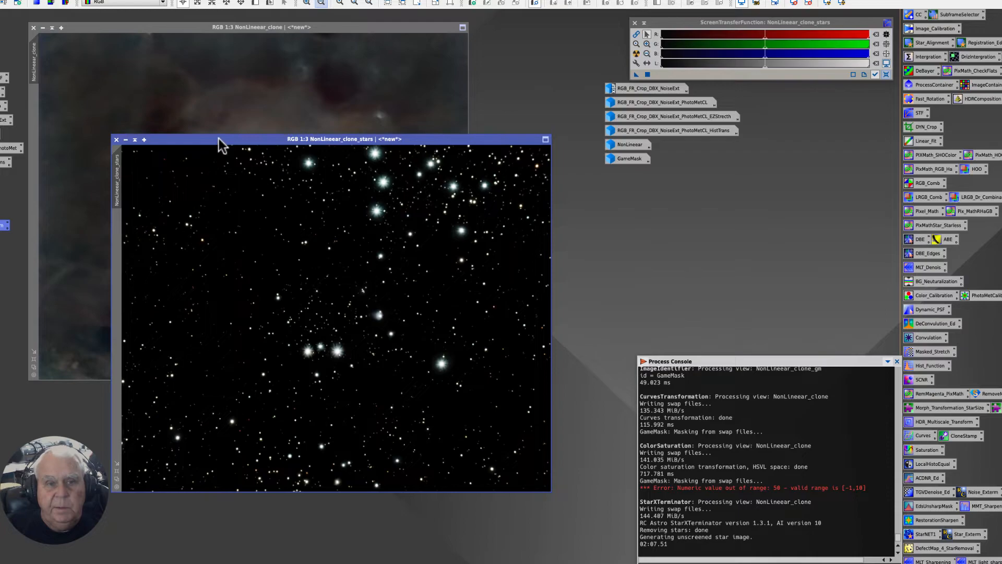
{"action": "left_click_drag", "start_coordinate": [218, 139], "coordinate": [211, 118]}
{"action": "scroll", "coordinate": [397, 271], "scroll_direction": "up", "scroll_amount": 3}
{"action": "scroll", "coordinate": [397, 271], "scroll_direction": "down", "scroll_amount": 3}
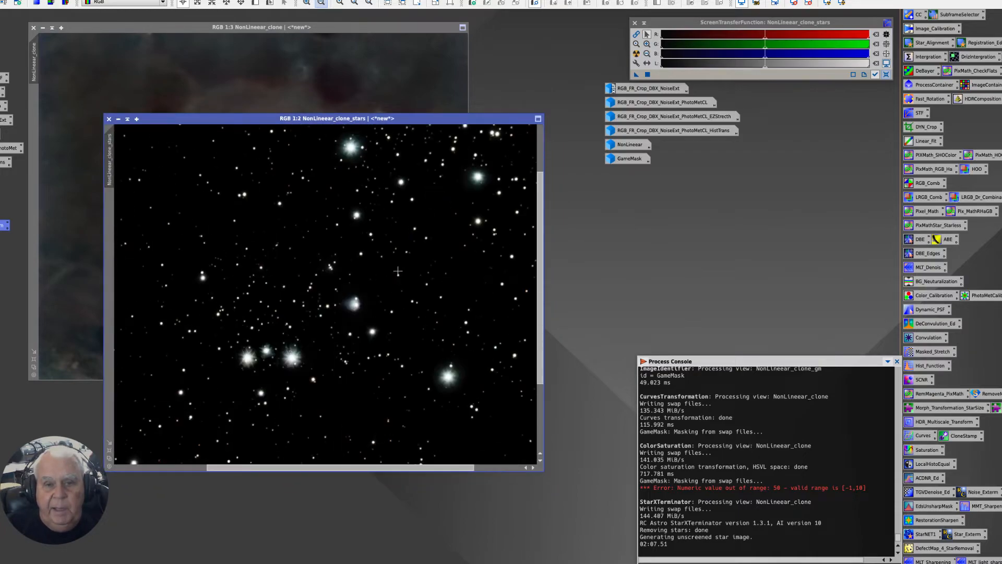
{"action": "scroll", "coordinate": [403, 269], "scroll_direction": "up", "scroll_amount": 2}
{"action": "scroll", "coordinate": [403, 270], "scroll_direction": "down", "scroll_amount": 2}
{"action": "scroll", "coordinate": [404, 270], "scroll_direction": "down", "scroll_amount": 1}
{"action": "scroll", "coordinate": [403, 270], "scroll_direction": "up", "scroll_amount": 1}
{"action": "scroll", "coordinate": [403, 269], "scroll_direction": "down", "scroll_amount": 1}
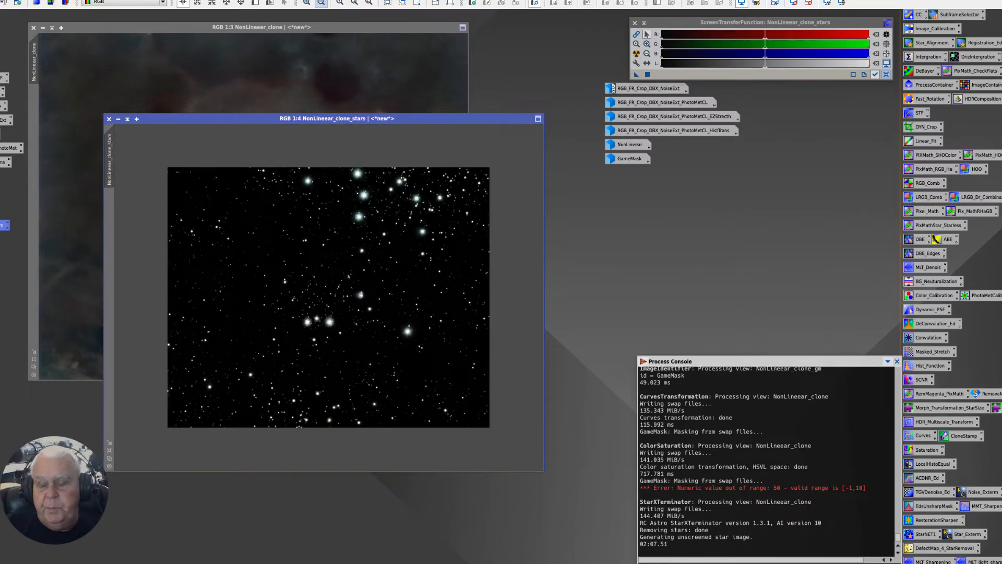
In ColorSaturation, sample a bright teal star, lower saturation to -0.44046 at hue 0.48525, and open the real-time preview.
{"action": "double_click", "coordinate": [920, 450]}
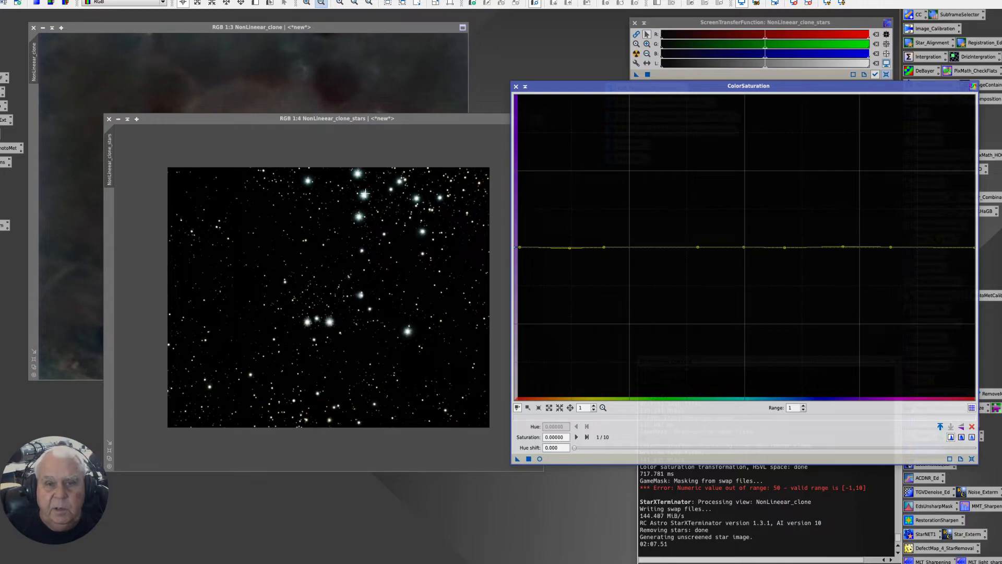
{"action": "left_click_drag", "start_coordinate": [364, 195], "coordinate": [368, 193]}
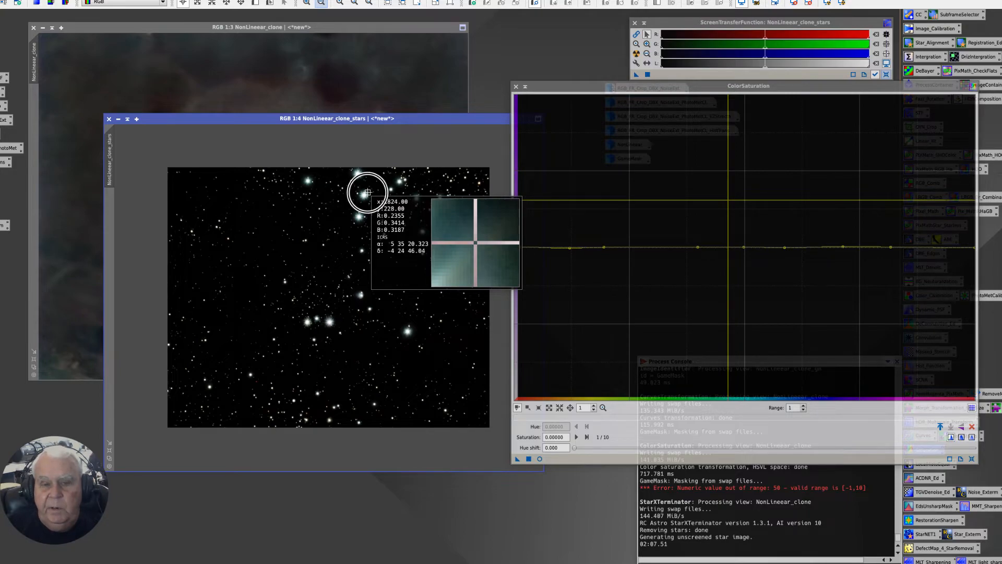
{"action": "left_click_drag", "start_coordinate": [367, 193], "coordinate": [368, 194]}
{"action": "left_click_drag", "start_coordinate": [730, 248], "coordinate": [738, 314]}
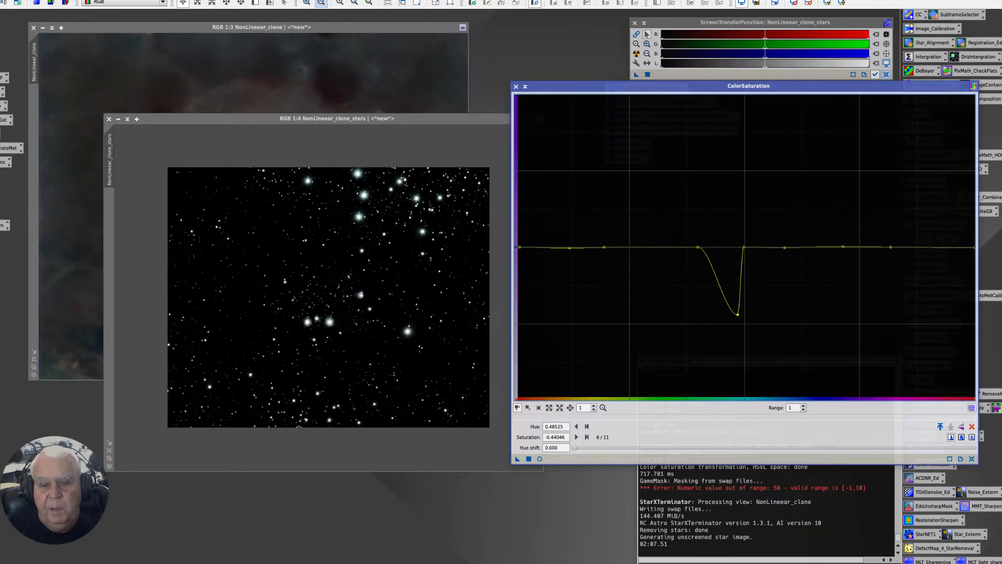
{"action": "left_click", "coordinate": [540, 459]}
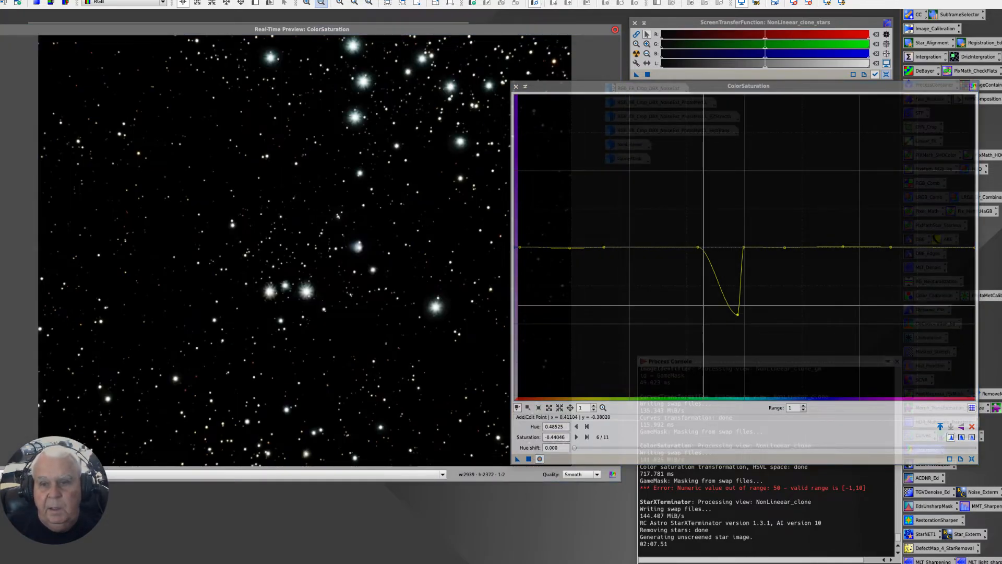
Widen the cyan dip with a point at hue 0.47098, saturation -0.49498, and lower the orange hue 0.10847 to -0.80775.
{"action": "mouse_move", "coordinate": [738, 315]}
{"action": "left_mouse_down"}
{"action": "mouse_move", "coordinate": [738, 290]}
{"action": "mouse_move", "coordinate": [744, 325]}
{"action": "left_mouse_up"}
{"action": "left_click", "coordinate": [747, 248]}
{"action": "left_click_drag", "start_coordinate": [746, 249], "coordinate": [753, 253]}
{"action": "left_click", "coordinate": [734, 318]}
{"action": "left_click_drag", "start_coordinate": [734, 318], "coordinate": [732, 323]}
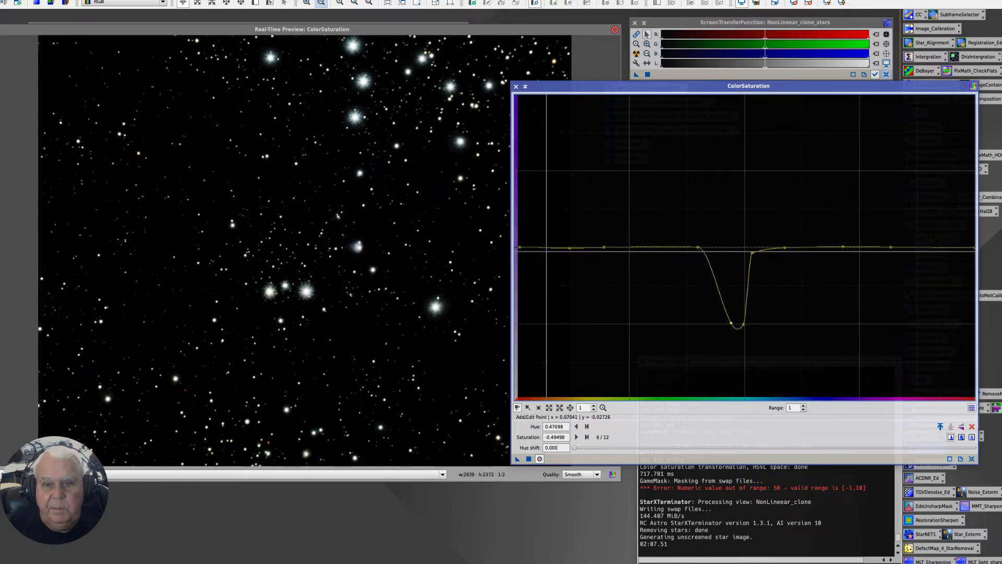
{"action": "left_click_drag", "start_coordinate": [545, 249], "coordinate": [565, 371]}
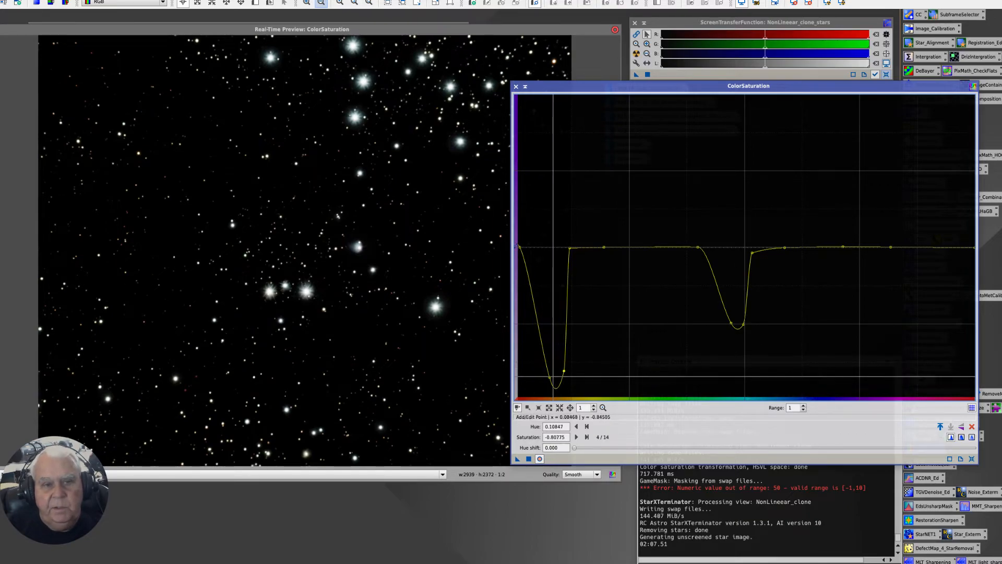
Apply the ColorSaturation curve to NonLinear_clone_stars twice, then close the process and its real-time preview.
{"action": "left_click", "coordinate": [529, 459]}
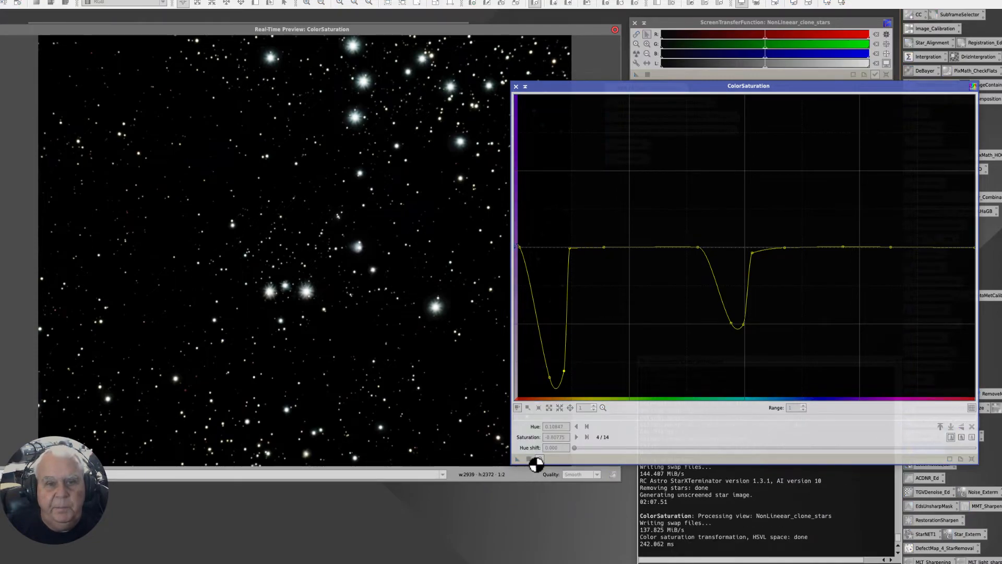
{"action": "left_click", "coordinate": [529, 459]}
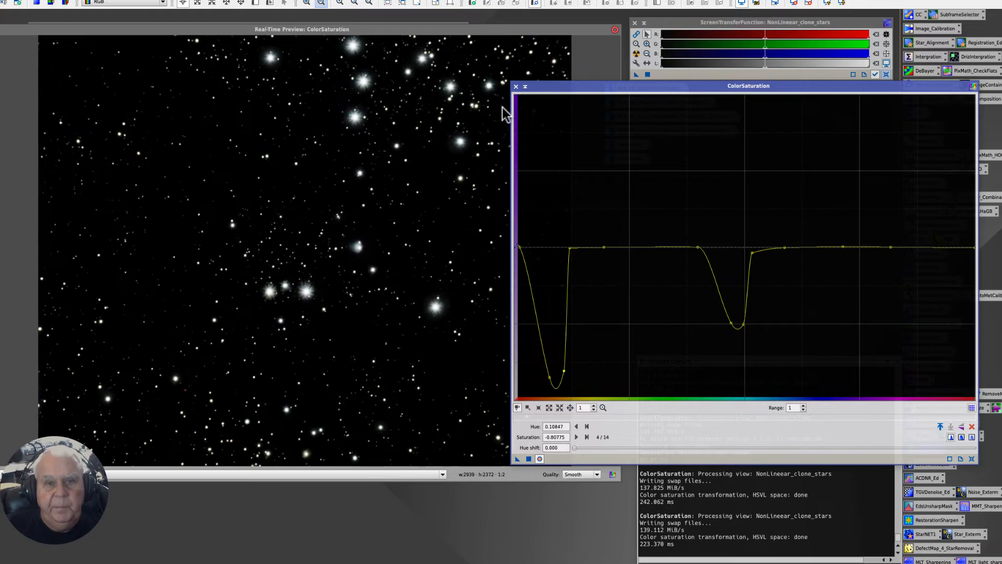
{"action": "left_click", "coordinate": [516, 86]}
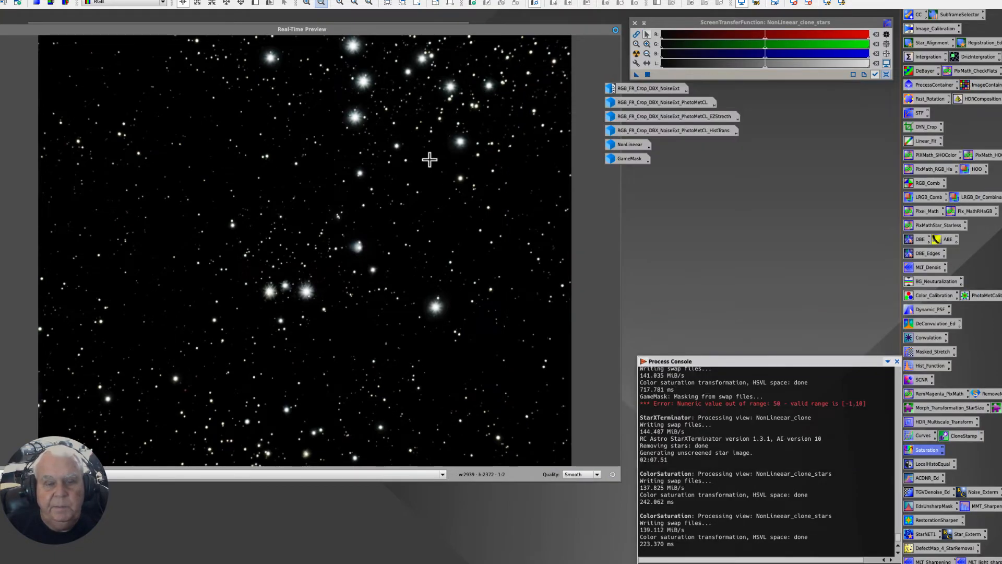
{"action": "left_click", "coordinate": [2, 28]}
Inspect the desaturated stars in NonLinear_clone_stars at several magnifications, then move the window off the starless nebula.
{"action": "scroll", "coordinate": [354, 250], "scroll_direction": "up", "scroll_amount": 3}
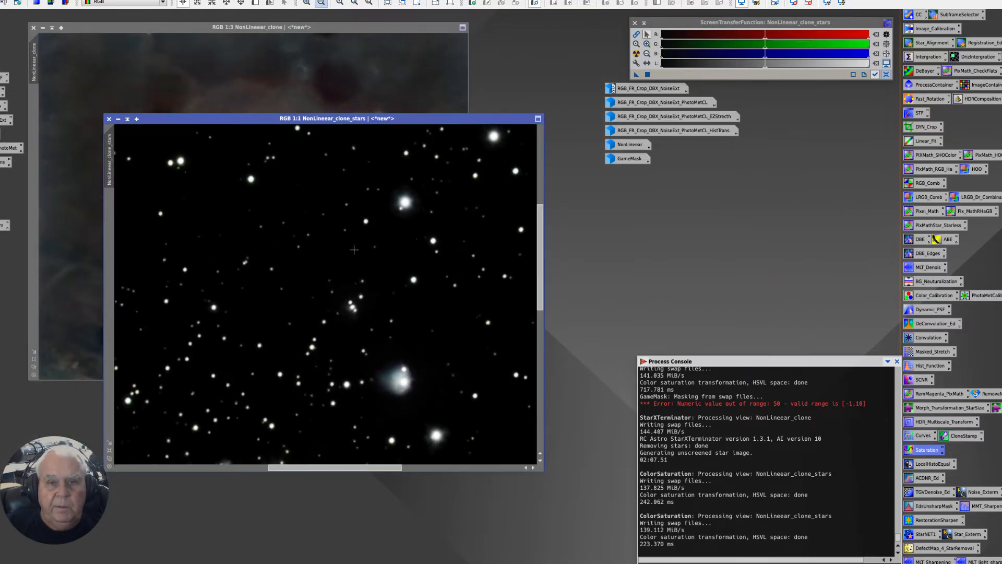
{"action": "scroll", "coordinate": [354, 250], "scroll_direction": "down", "scroll_amount": 5}
{"action": "scroll", "coordinate": [354, 250], "scroll_direction": "up", "scroll_amount": 4}
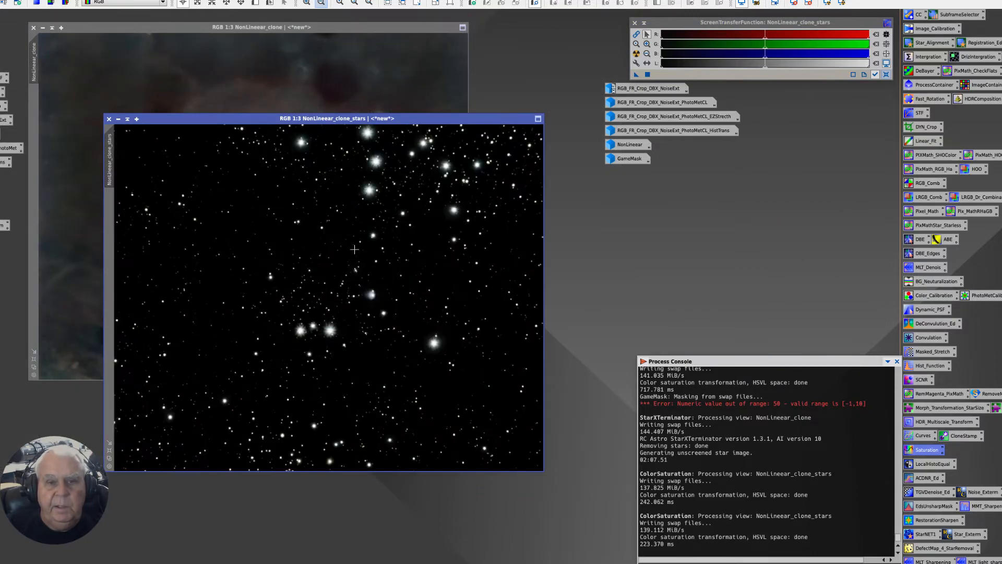
{"action": "scroll", "coordinate": [354, 250], "scroll_direction": "down", "scroll_amount": 1}
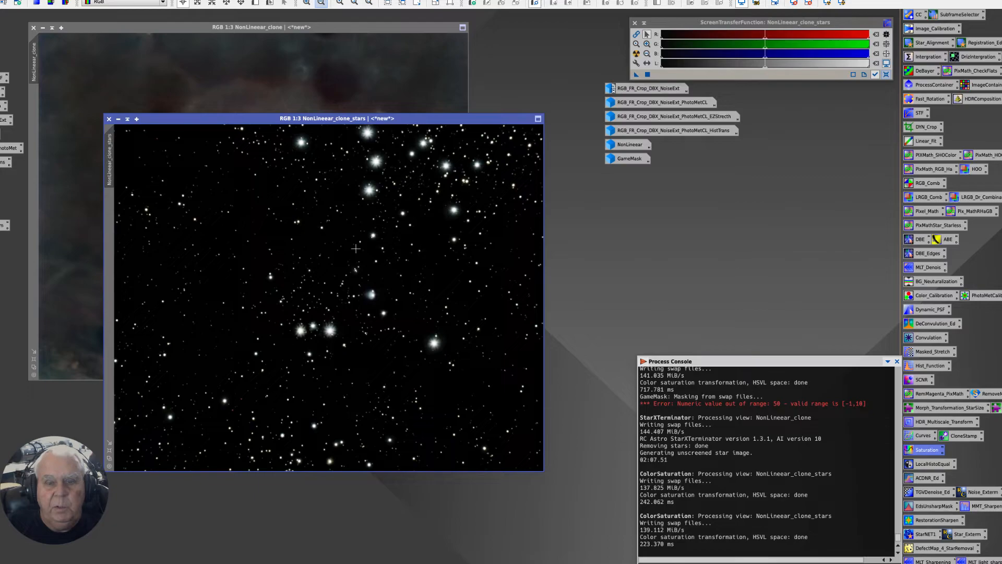
{"action": "scroll", "coordinate": [252, 277], "scroll_direction": "up", "scroll_amount": 2}
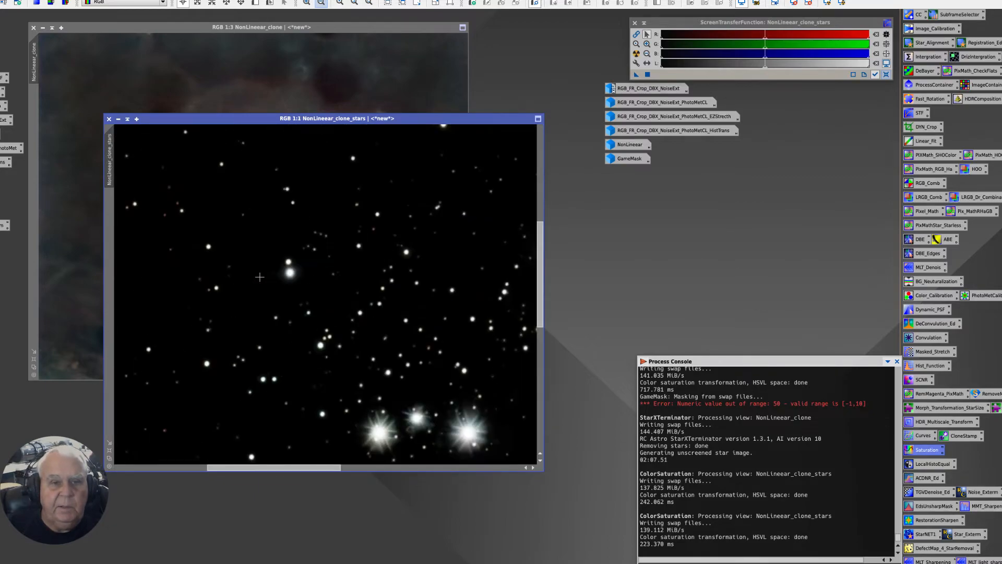
{"action": "scroll", "coordinate": [260, 277], "scroll_direction": "up", "scroll_amount": 1}
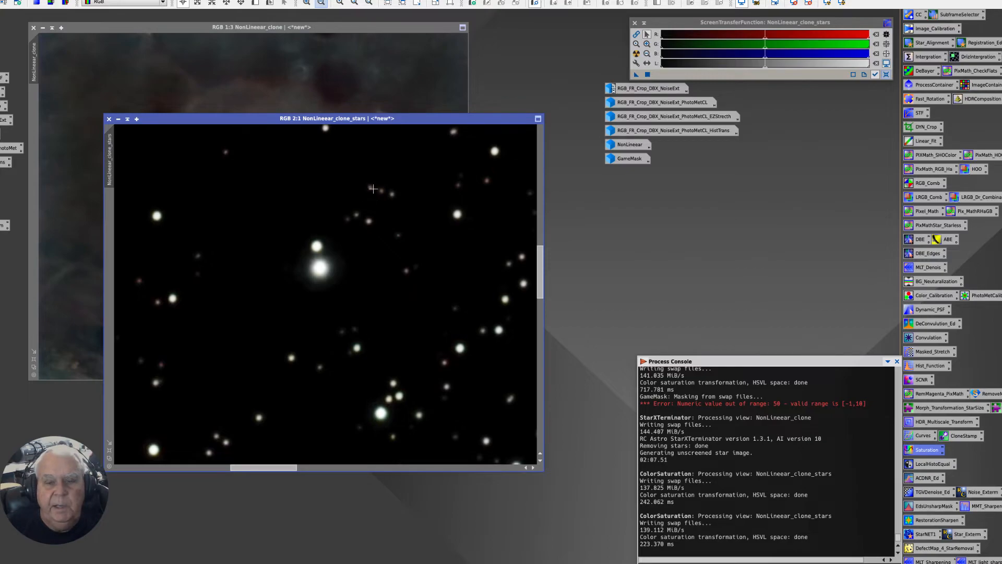
{"action": "scroll", "coordinate": [349, 224], "scroll_direction": "down", "scroll_amount": 2}
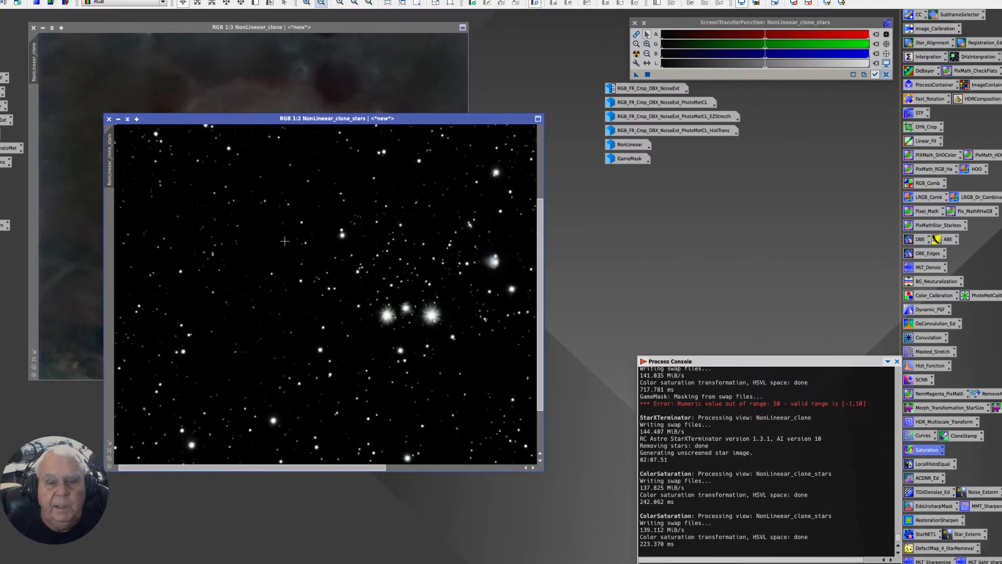
{"action": "scroll", "coordinate": [285, 241], "scroll_direction": "down", "scroll_amount": 2}
{"action": "scroll", "coordinate": [284, 241], "scroll_direction": "up", "scroll_amount": 1}
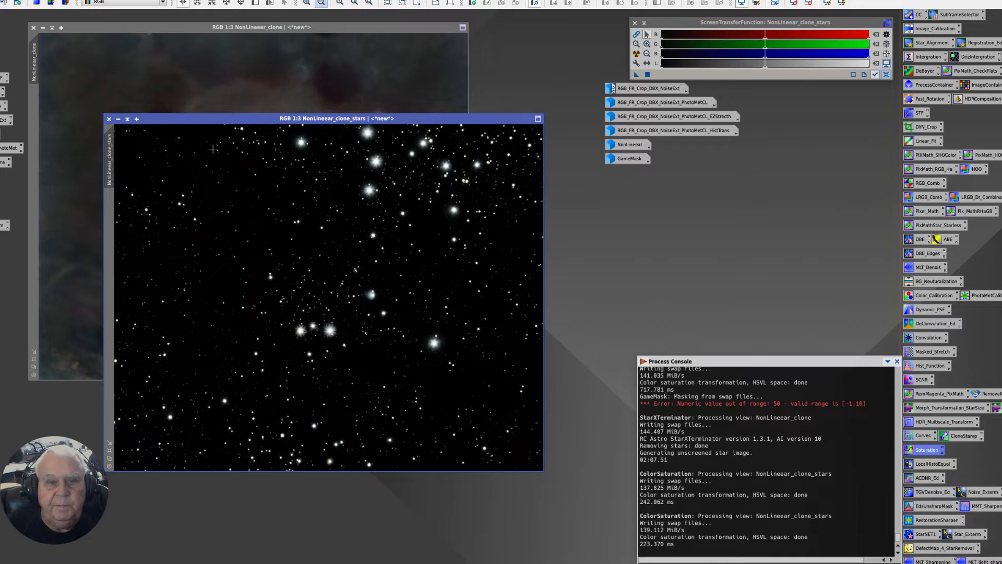
{"action": "left_click_drag", "start_coordinate": [282, 120], "coordinate": [522, 137]}
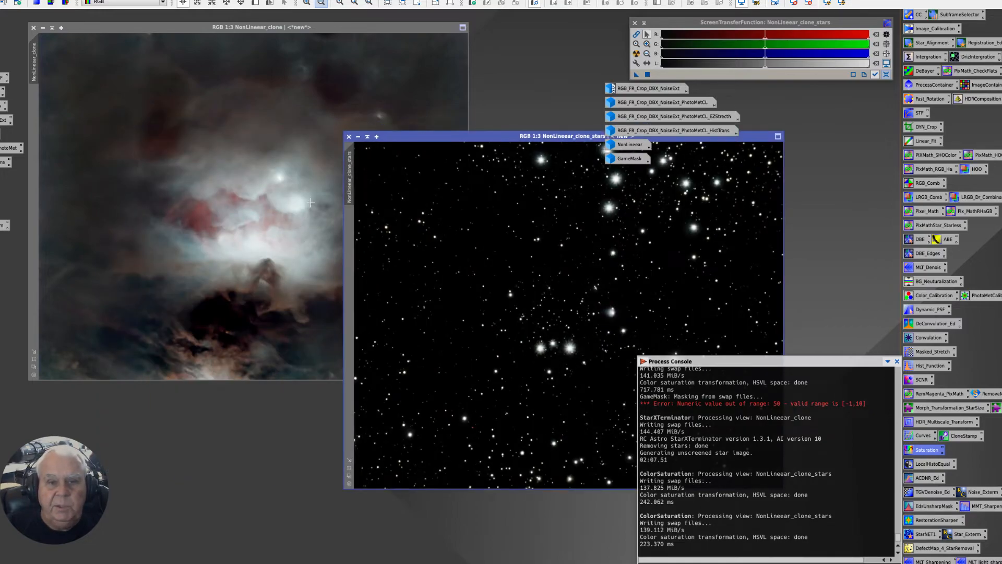
Change the identifier of the extracted star image NonLineear_clone_stars to Stars.
{"action": "right_click", "coordinate": [349, 182]}
{"action": "left_click", "coordinate": [388, 215]}
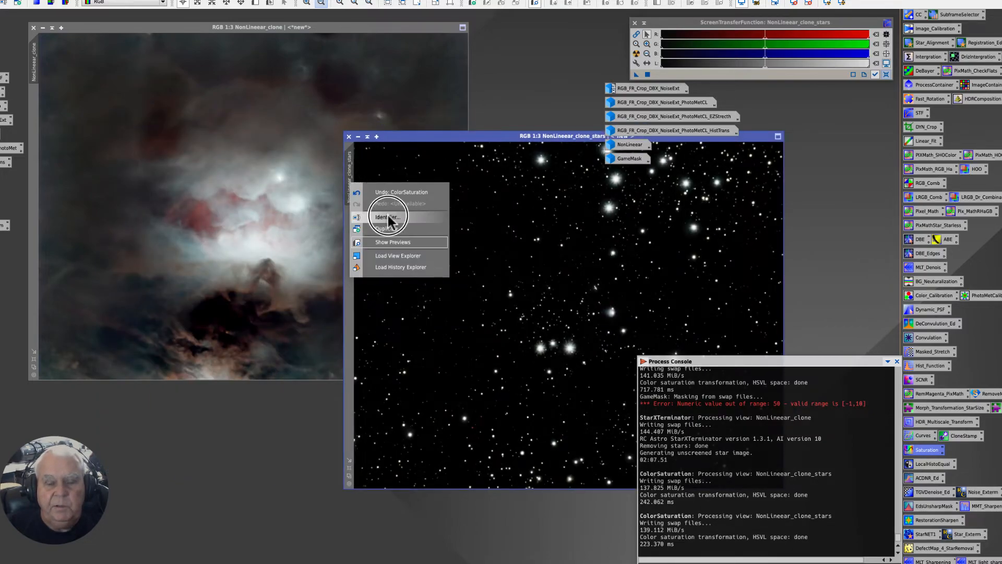
{"action": "type", "text": "St"}
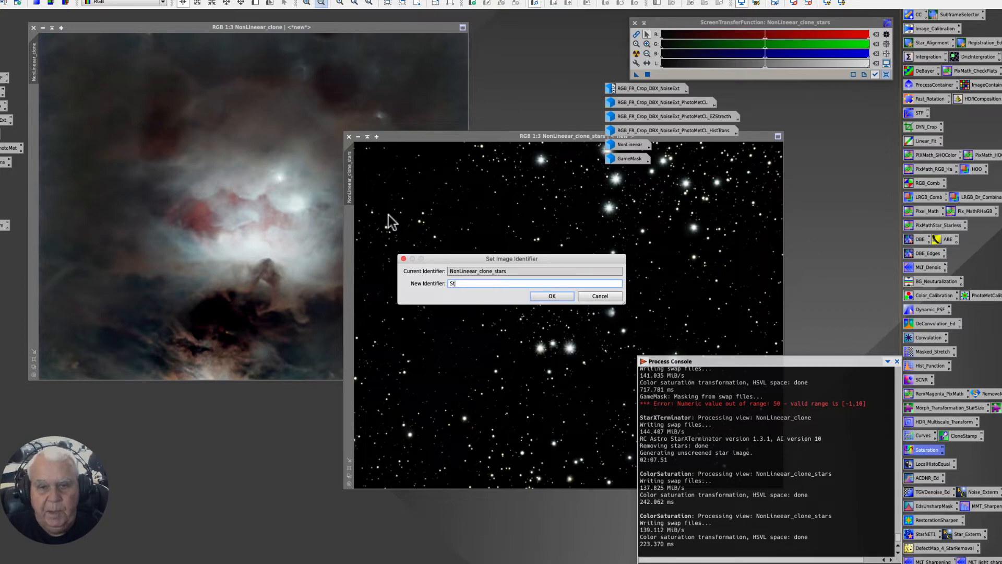
{"action": "type", "text": "ars"}
{"action": "key", "text": "Return"}
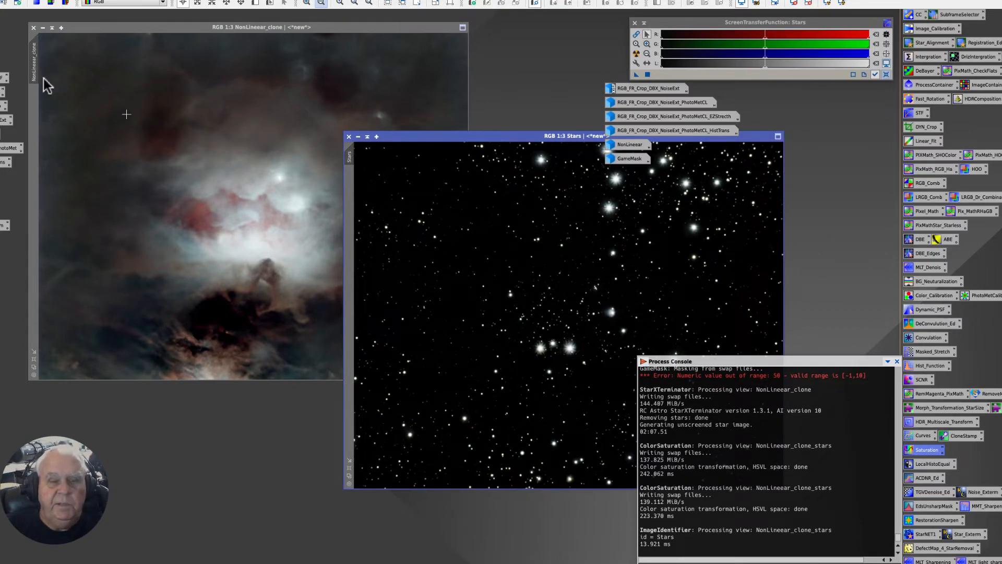
Change the starless nebula image's identifier to RunningMan, and move the Stars window over beside it.
{"action": "right_click", "coordinate": [34, 64]}
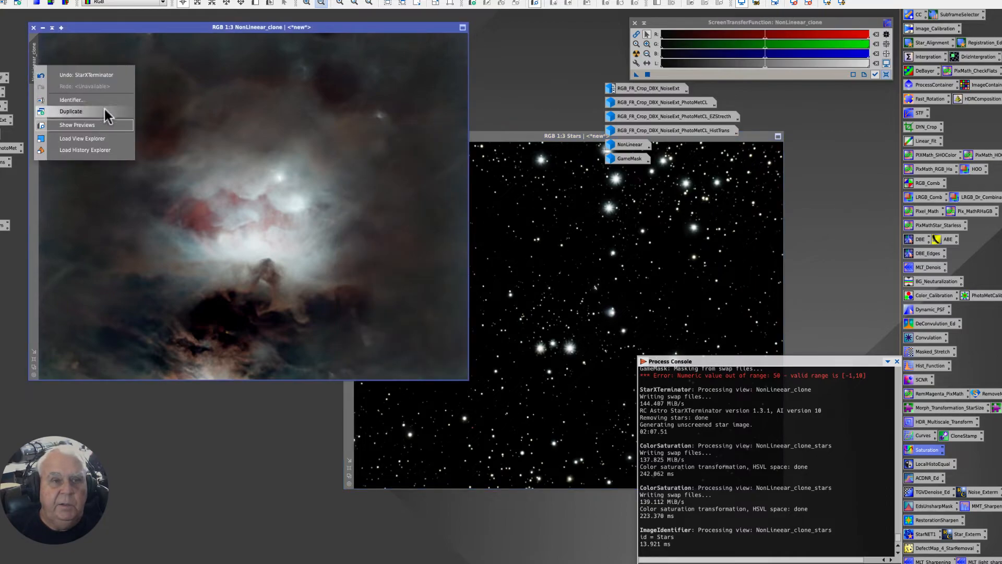
{"action": "left_click", "coordinate": [88, 99]}
{"action": "type", "text": "RunningMan"}
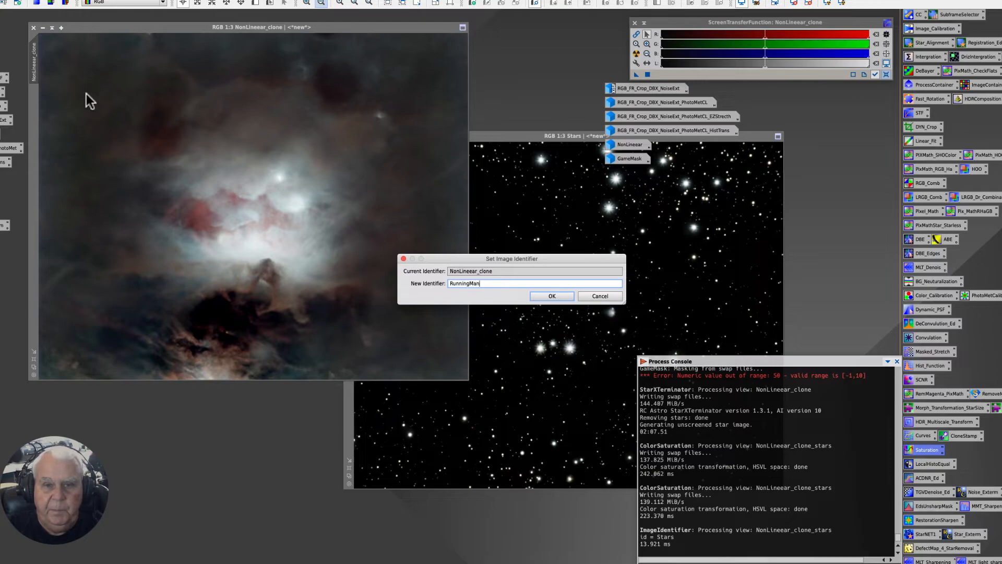
{"action": "key", "text": "Return"}
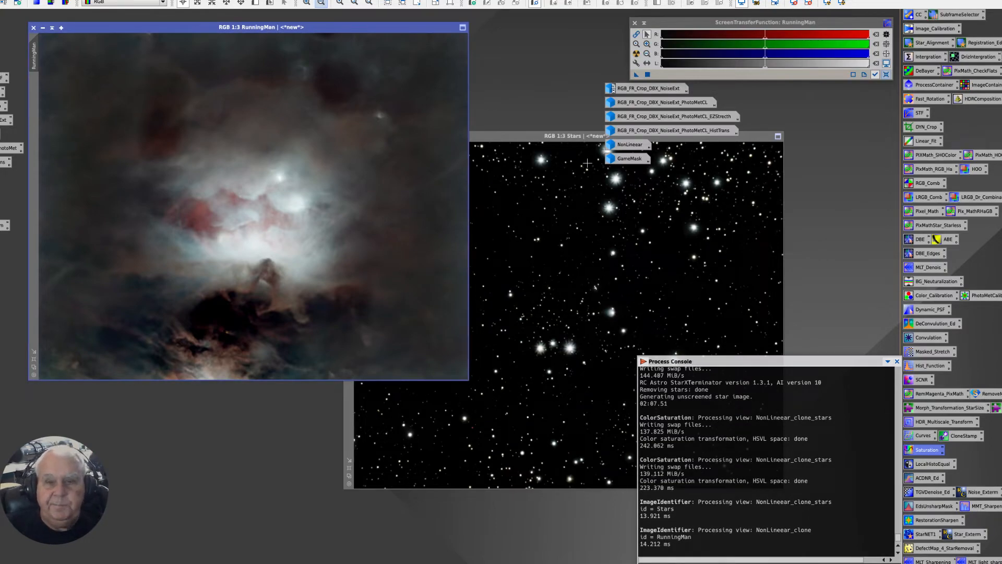
{"action": "left_click_drag", "start_coordinate": [503, 139], "coordinate": [214, 178]}
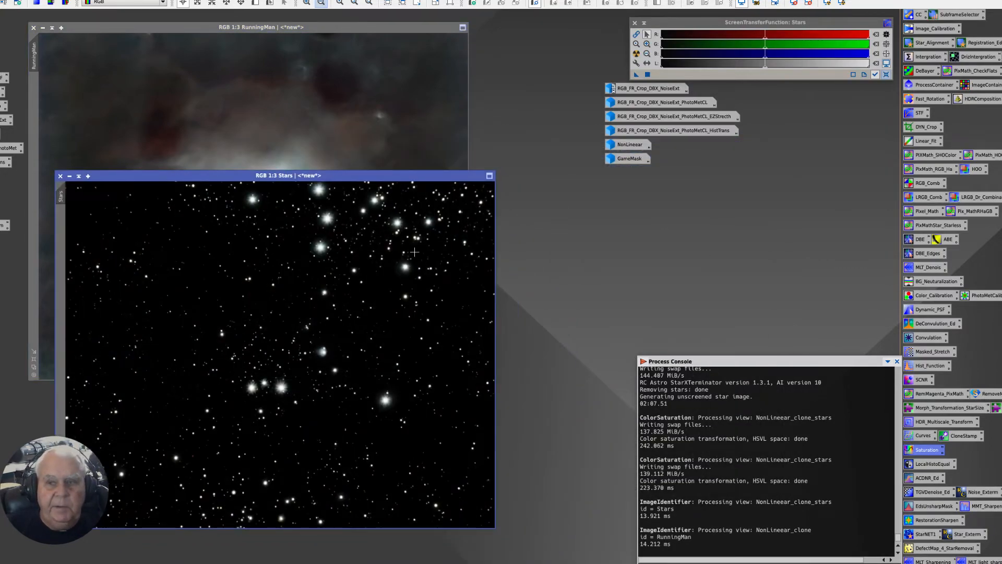
Open PixelMath, save an empty instance to the workspace as a process icon named PxMath, and close the process.
{"action": "double_click", "coordinate": [922, 213]}
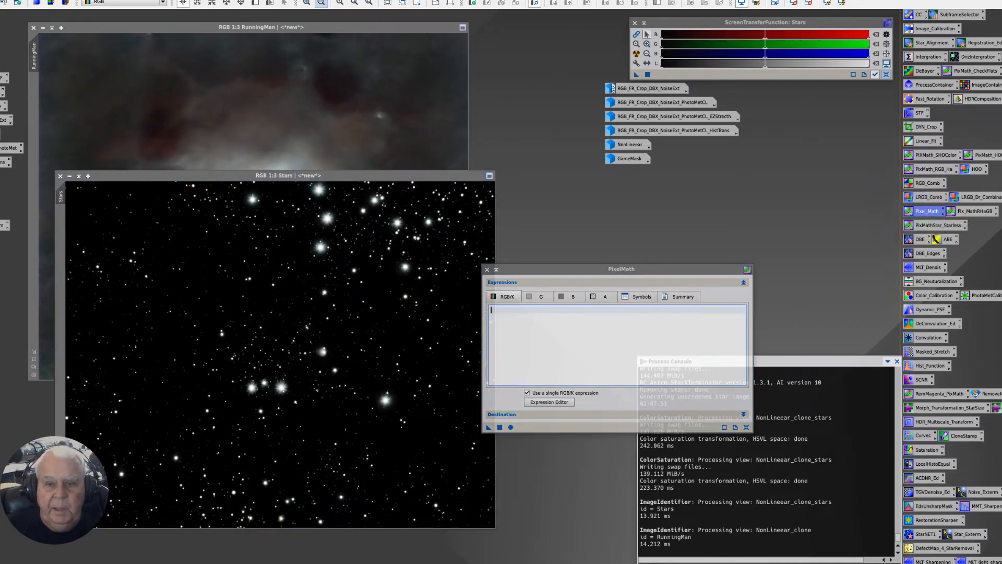
{"action": "left_click_drag", "start_coordinate": [488, 427], "coordinate": [536, 490]}
{"action": "right_click", "coordinate": [546, 484]}
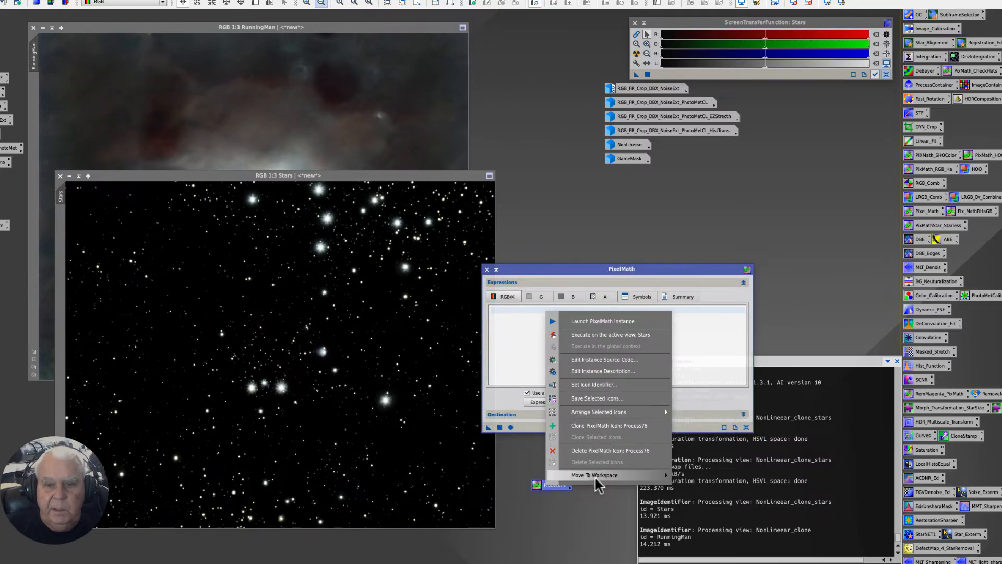
{"action": "left_click", "coordinate": [582, 382]}
{"action": "type", "text": "PxMath"}
{"action": "key", "text": "Return"}
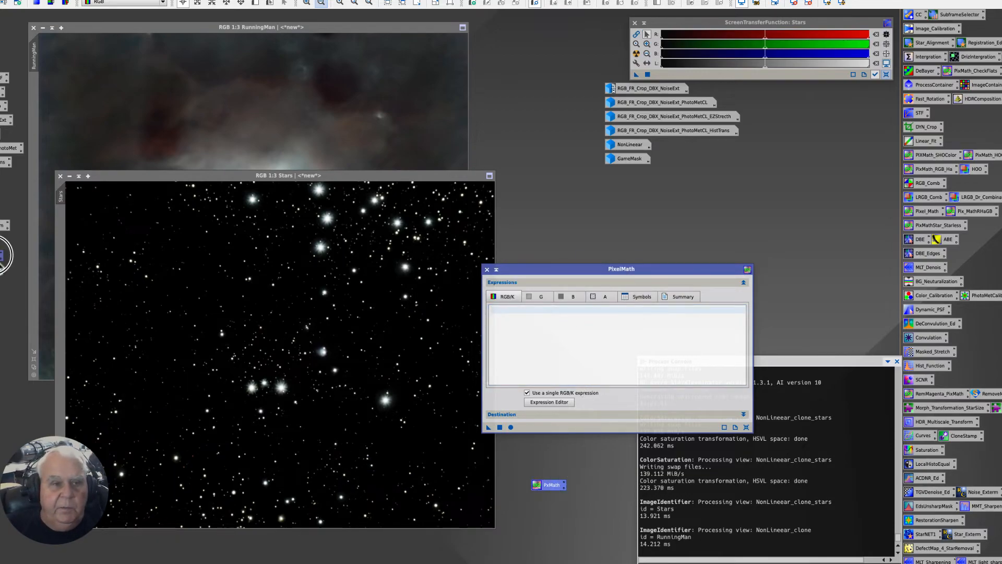
{"action": "left_click", "coordinate": [488, 270]}
Open a fresh PixelMath process from the complete process list and bring up its Expression Editor.
{"action": "left_click", "coordinate": [165, 0]}
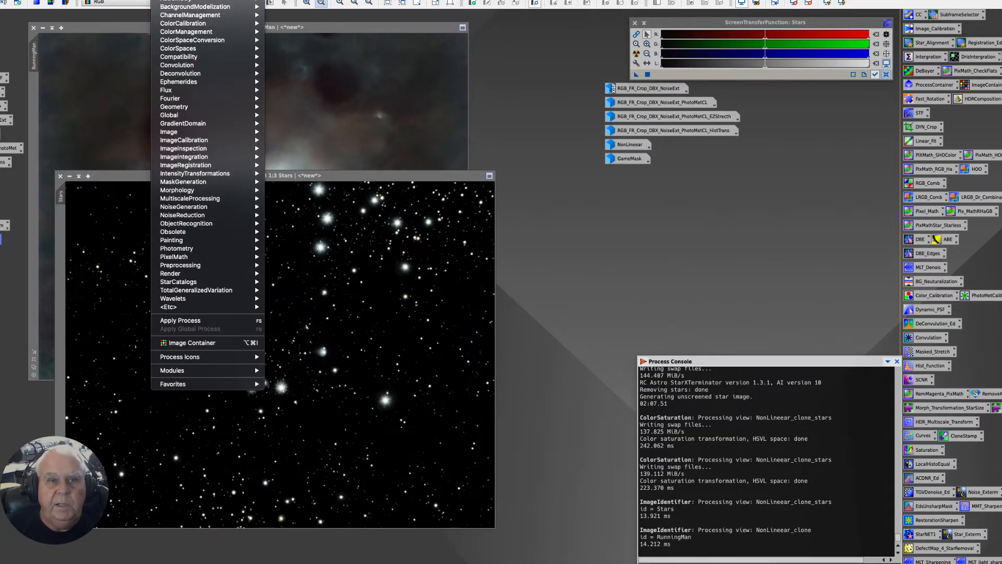
{"action": "mouse_move", "coordinate": [172, 1]}
{"action": "mouse_move", "coordinate": [323, 562]}
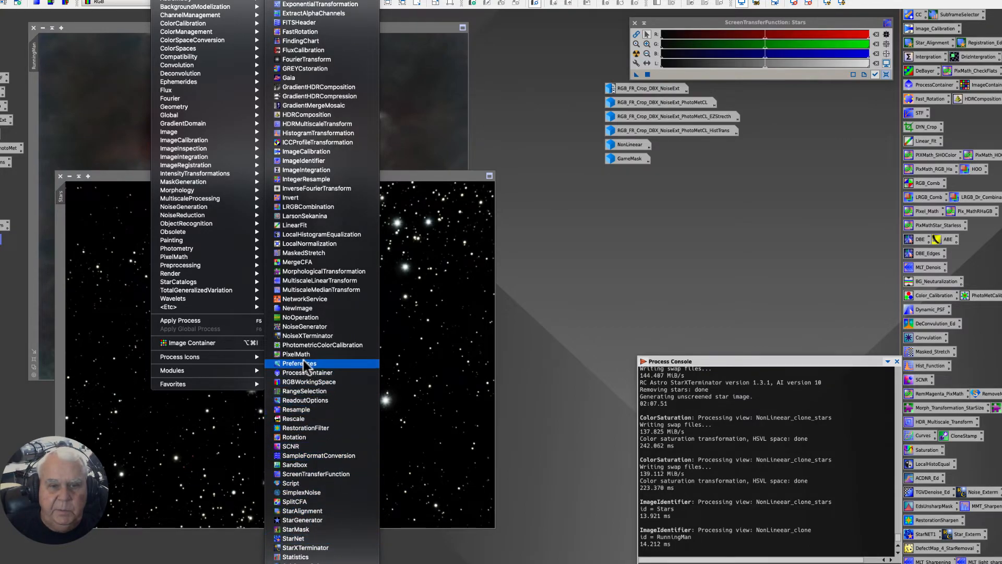
{"action": "left_click", "coordinate": [300, 355]}
{"action": "left_click_drag", "start_coordinate": [544, 264], "coordinate": [539, 81]}
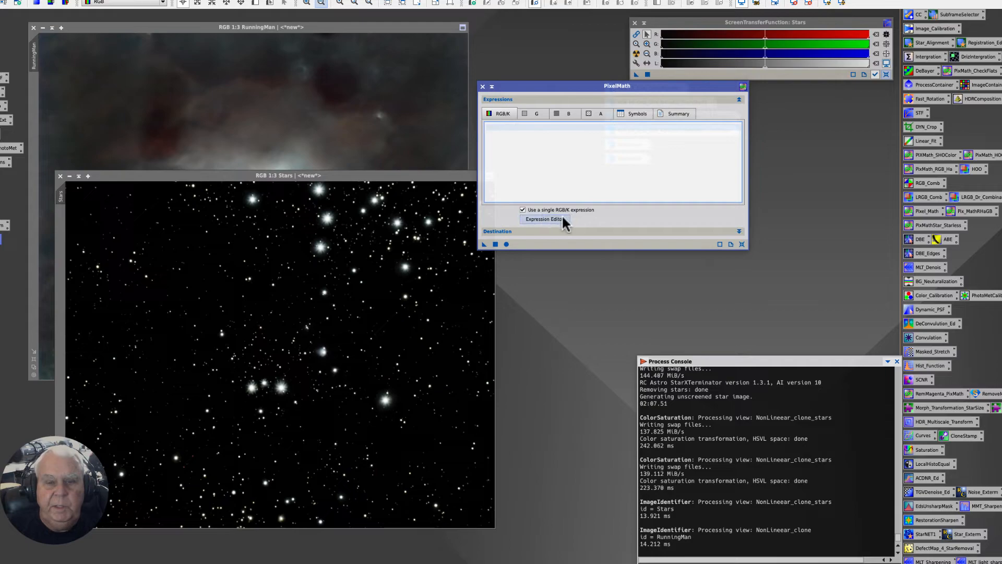
{"action": "left_click", "coordinate": [541, 221]}
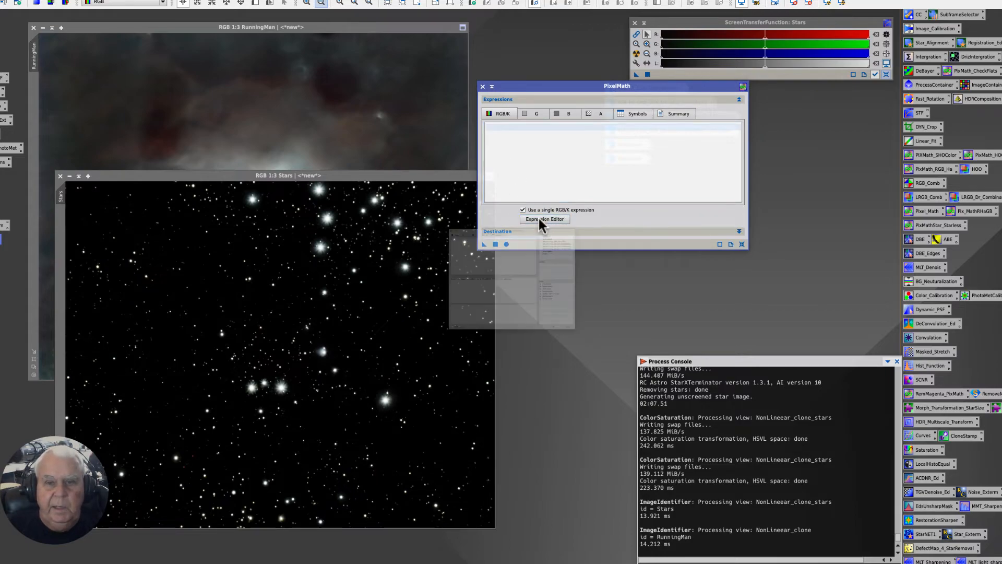
{"action": "left_click_drag", "start_coordinate": [377, 124], "coordinate": [523, 94]}
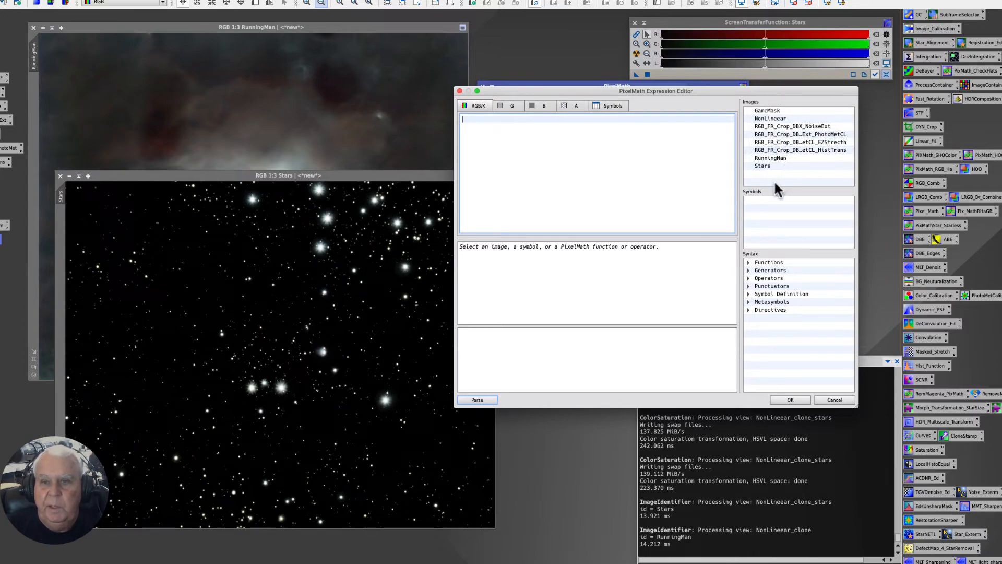
Enter the RGB/K expression RunningMan+.90*Stars in the Expression Editor and accept it.
{"action": "double_click", "coordinate": [763, 157]}
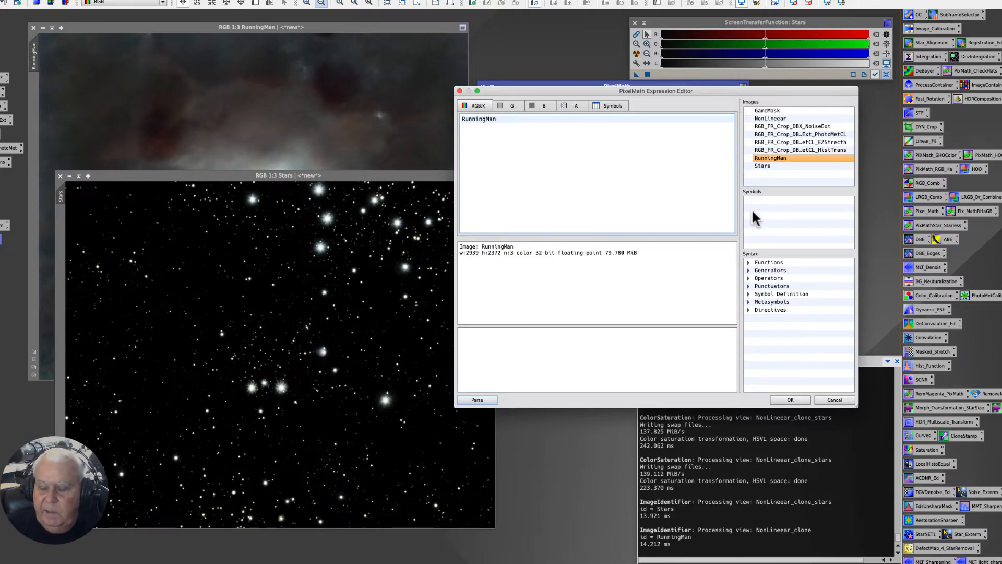
{"action": "type", "text": "+"}
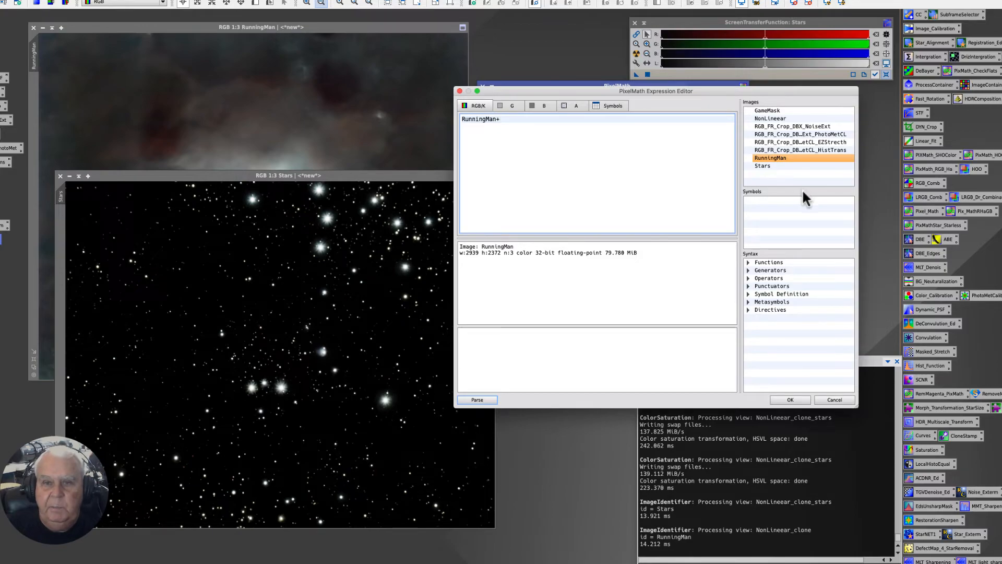
{"action": "double_click", "coordinate": [762, 165]}
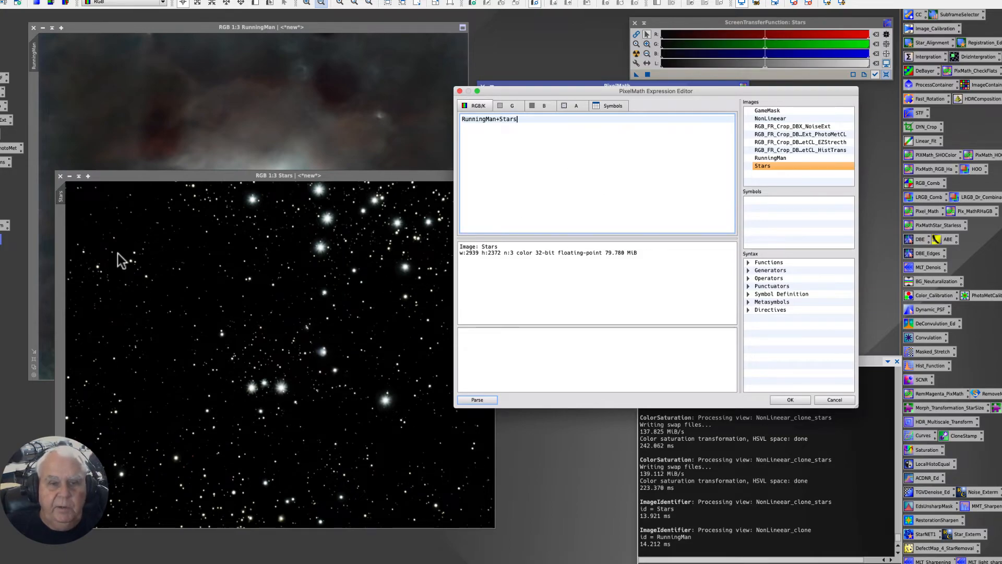
{"action": "double_click", "coordinate": [498, 119]}
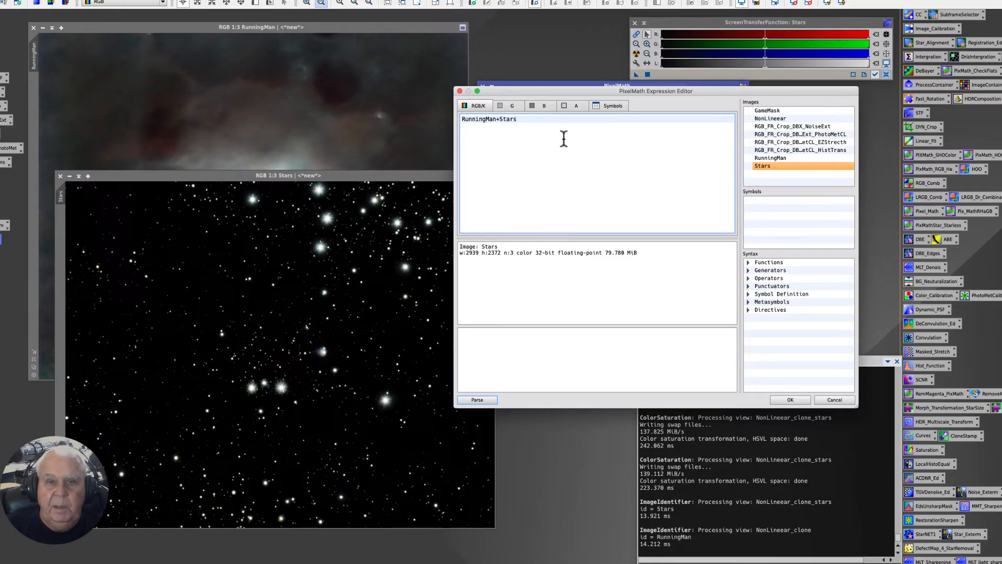
{"action": "type", "text": ".90"}
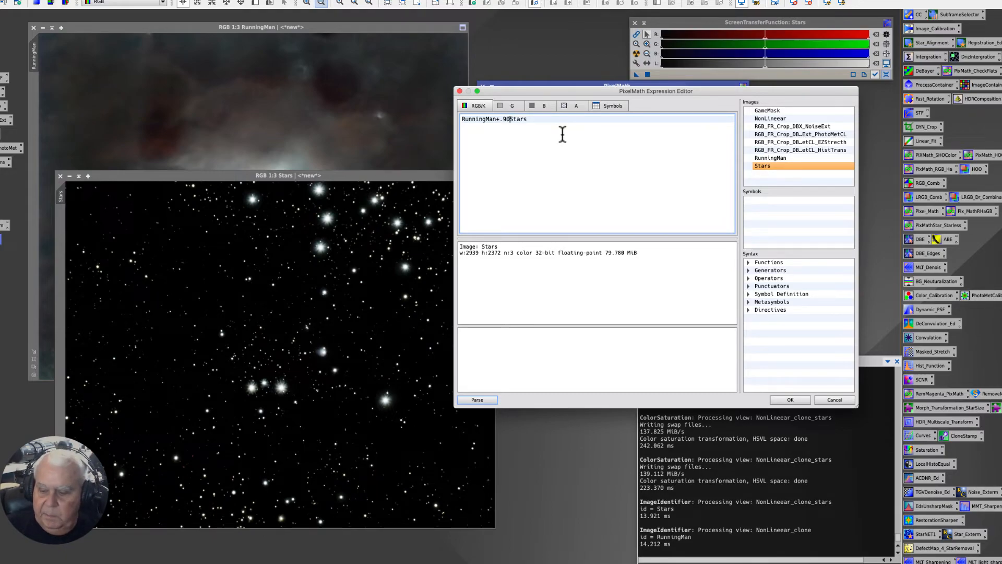
{"action": "type", "text": "*"}
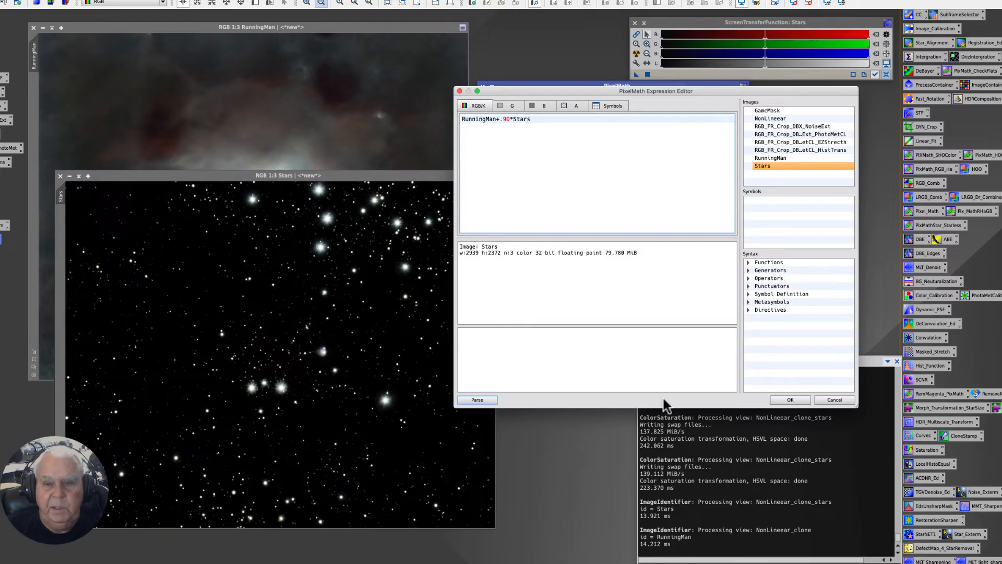
{"action": "left_click", "coordinate": [789, 400]}
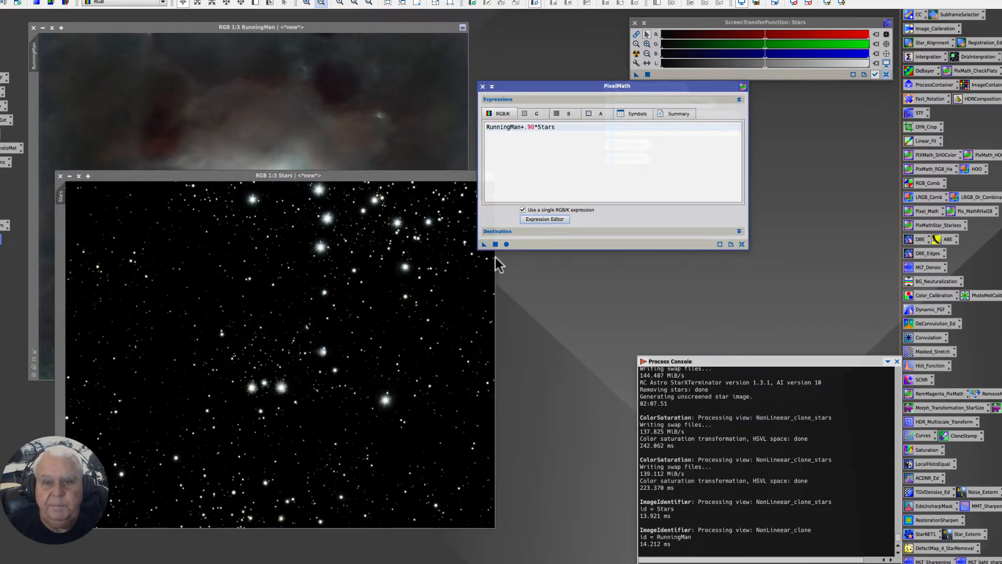
Set PixelMath's destination to create a new image in RGB Color, and apply the expression to the Stars image.
{"action": "left_click", "coordinate": [739, 232]}
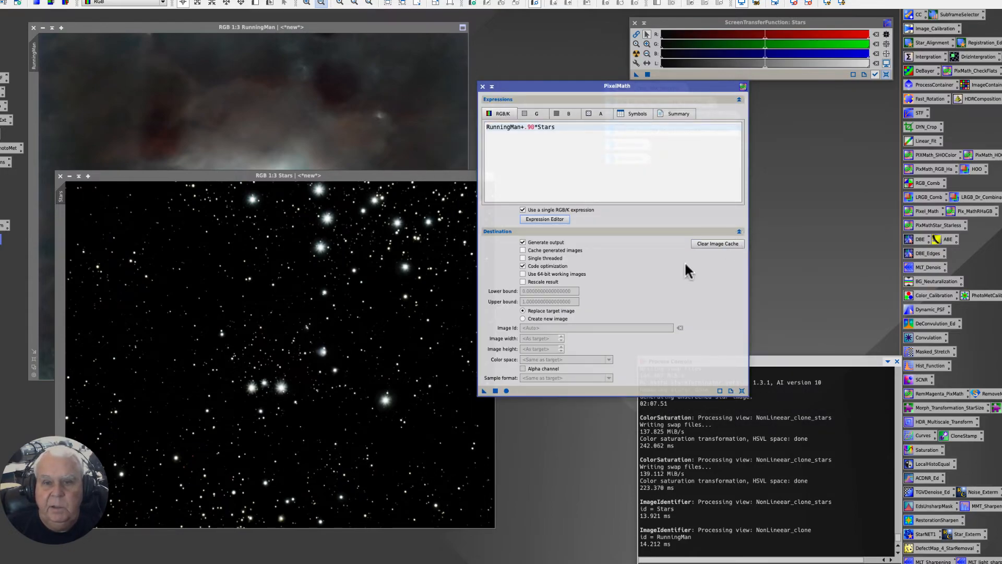
{"action": "left_click", "coordinate": [523, 318]}
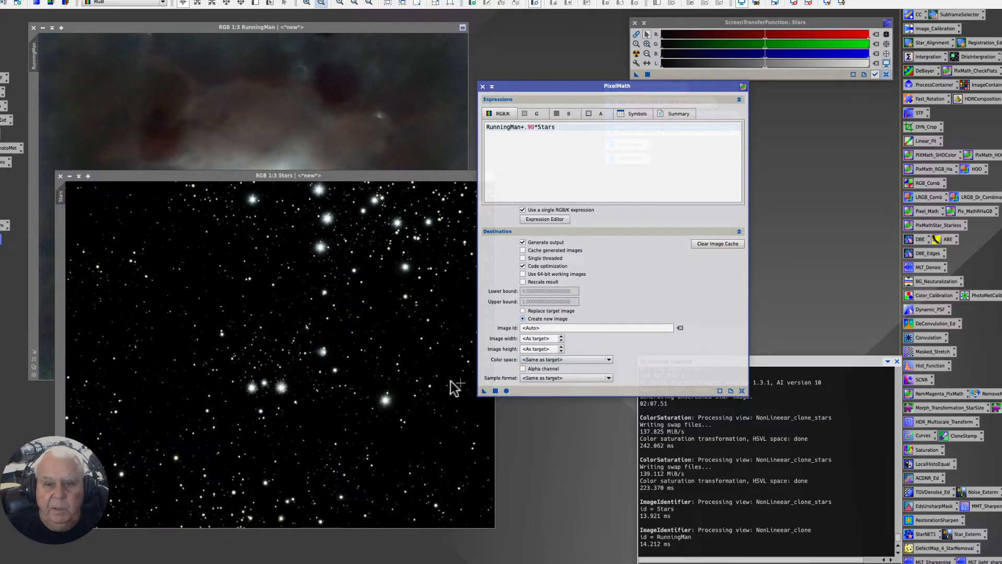
{"action": "left_click", "coordinate": [609, 359]}
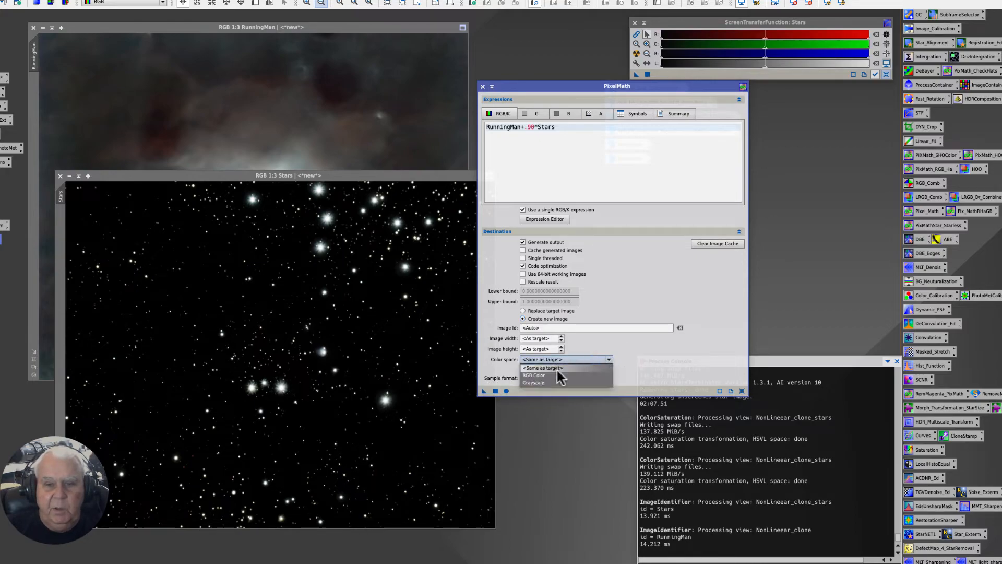
{"action": "left_click", "coordinate": [534, 374]}
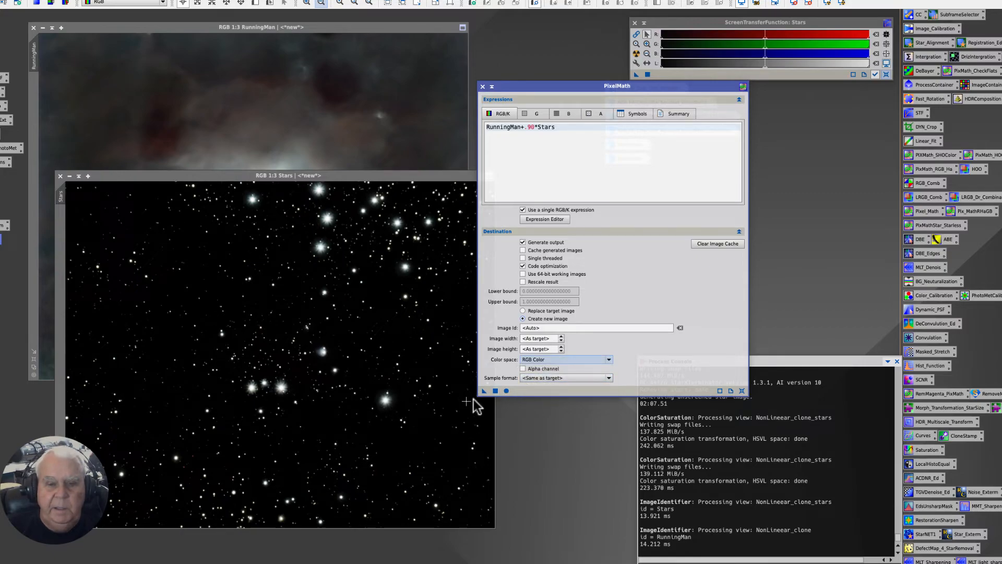
{"action": "left_click_drag", "start_coordinate": [484, 391], "coordinate": [183, 295]}
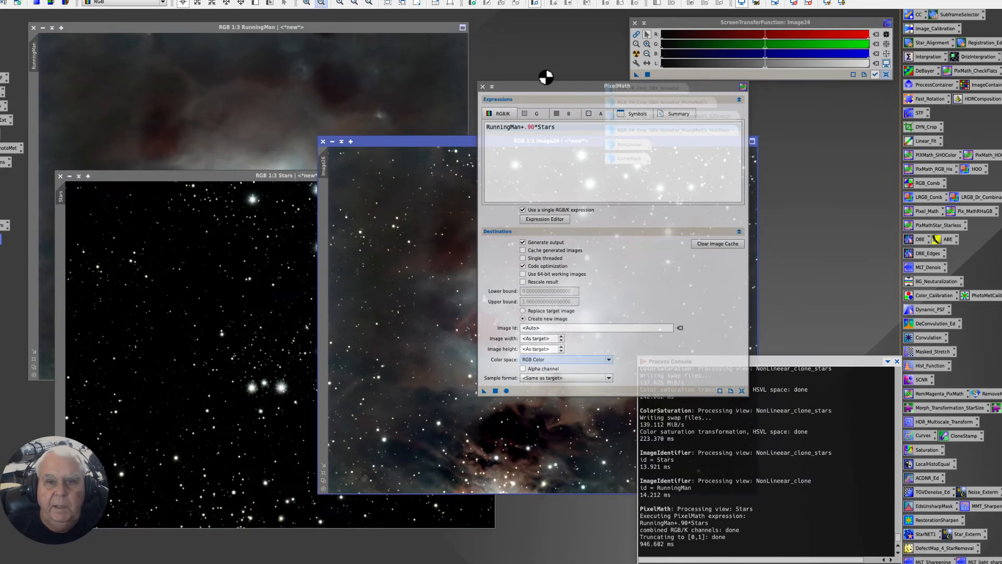
Move PixelMath aside, iconize the Stars and RunningMan images beneath the GameMask icon, and reposition the combined image on the cleared workspace.
{"action": "left_click_drag", "start_coordinate": [525, 85], "coordinate": [765, 73]}
{"action": "left_click_drag", "start_coordinate": [395, 142], "coordinate": [237, 73]}
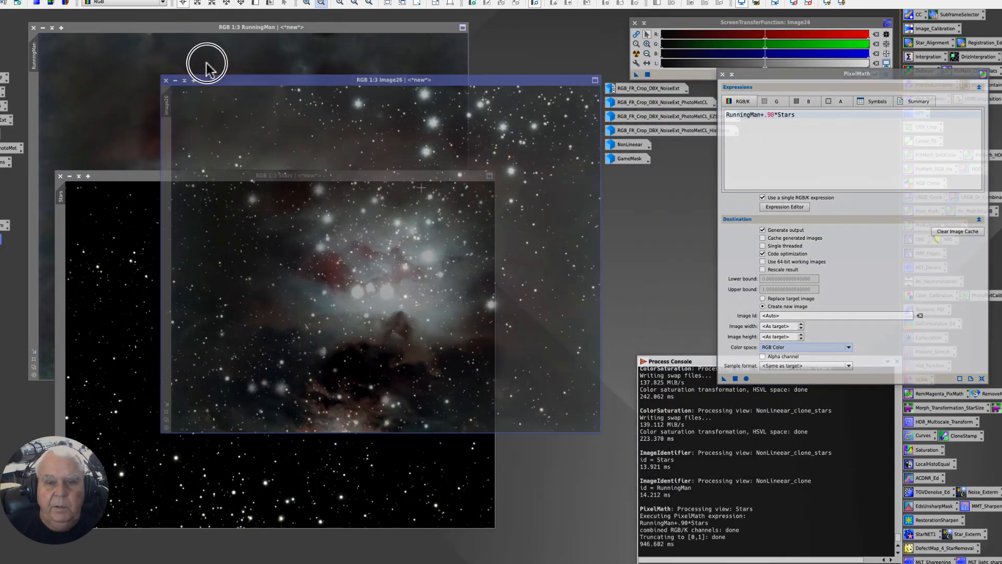
{"action": "left_click", "coordinate": [69, 176]}
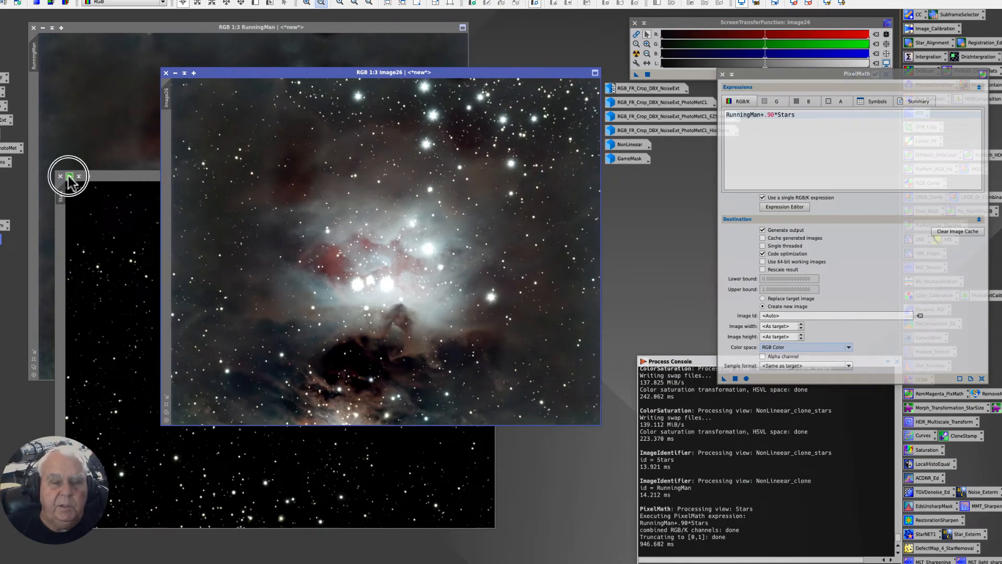
{"action": "left_click_drag", "start_coordinate": [286, 352], "coordinate": [615, 173]}
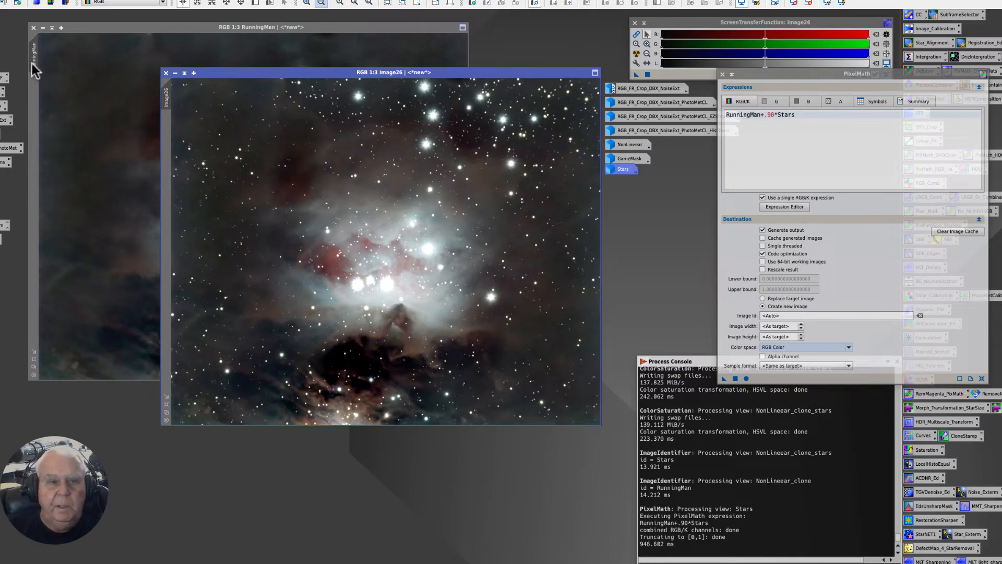
{"action": "left_click", "coordinate": [42, 28]}
{"action": "left_click_drag", "start_coordinate": [263, 208], "coordinate": [617, 173]}
{"action": "left_click_drag", "start_coordinate": [196, 74], "coordinate": [57, 44]}
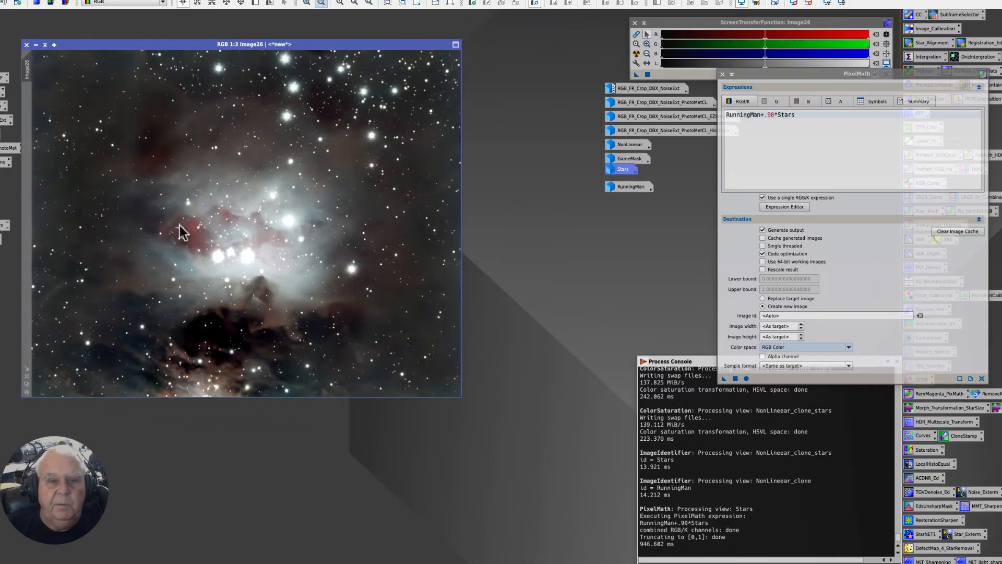
Examine the recombined stars and nebula in the new image at full view and 1:1 magnification.
{"action": "scroll", "coordinate": [234, 290], "scroll_direction": "up", "scroll_amount": 5}
{"action": "scroll", "coordinate": [232, 288], "scroll_direction": "down", "scroll_amount": 4}
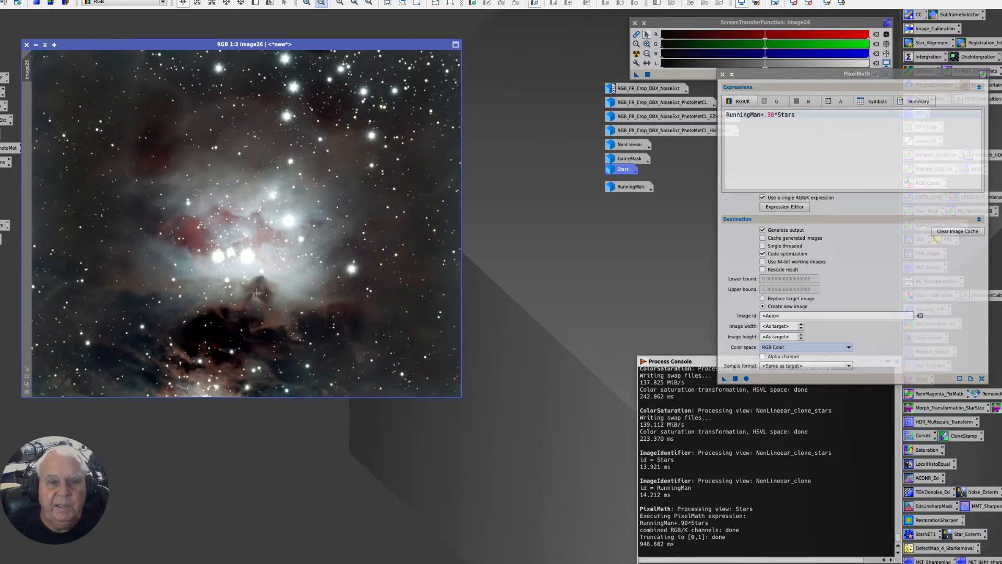
{"action": "scroll", "coordinate": [266, 131], "scroll_direction": "up", "scroll_amount": 2}
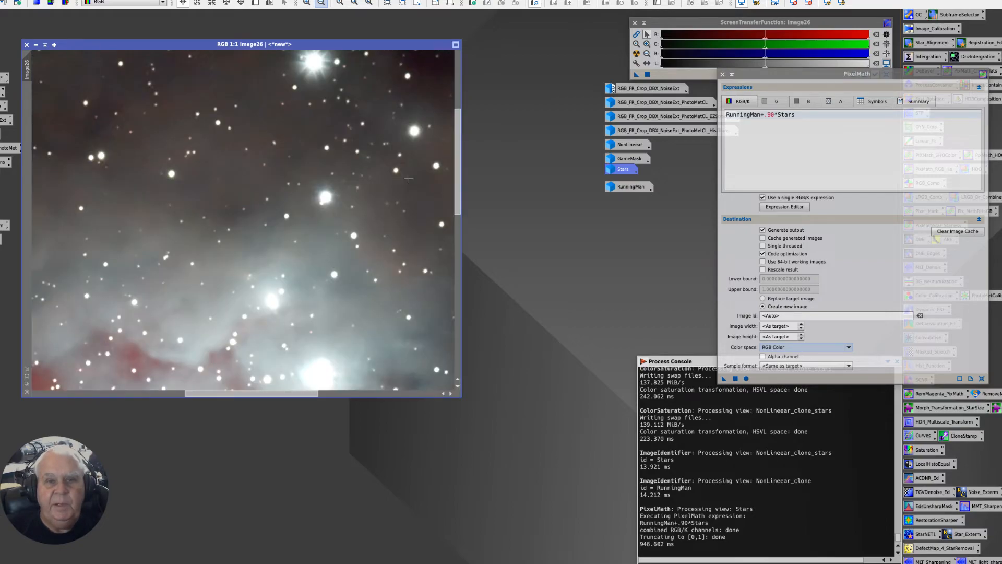
{"action": "left_click_drag", "start_coordinate": [457, 177], "coordinate": [481, 72]}
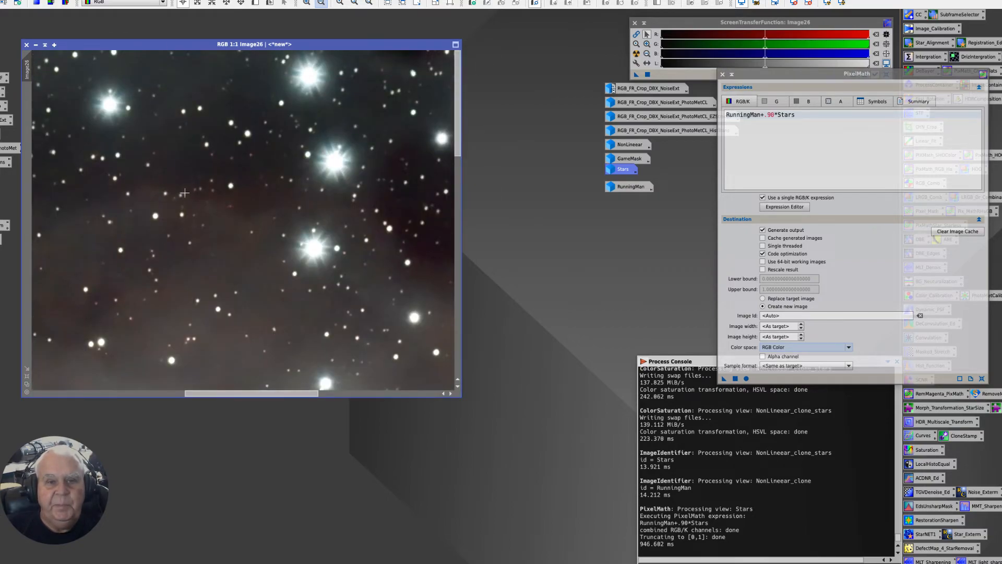
{"action": "scroll", "coordinate": [194, 189], "scroll_direction": "down", "scroll_amount": 2}
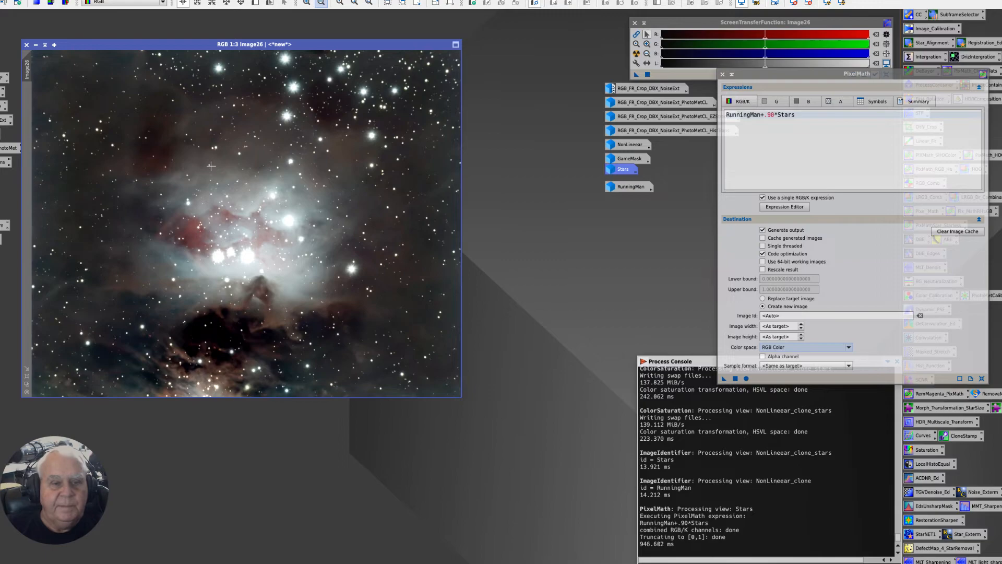
Inspect the recombined stars-and-nebula image at several magnifications and close it.
{"action": "scroll", "coordinate": [211, 166], "scroll_direction": "up", "scroll_amount": 1}
{"action": "scroll", "coordinate": [210, 167], "scroll_direction": "down", "scroll_amount": 2}
{"action": "scroll", "coordinate": [212, 167], "scroll_direction": "up", "scroll_amount": 1}
{"action": "scroll", "coordinate": [214, 166], "scroll_direction": "down", "scroll_amount": 1}
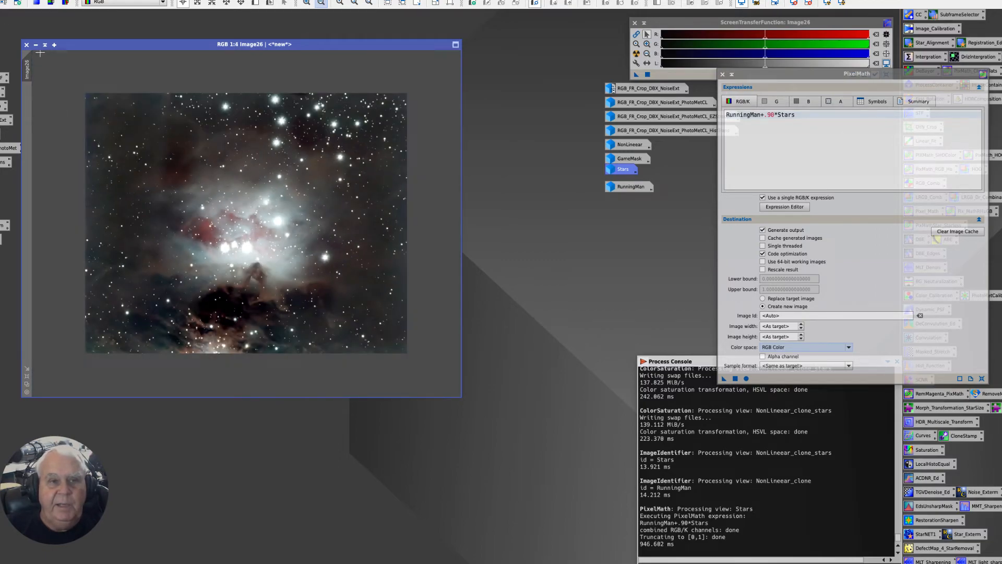
{"action": "left_click", "coordinate": [26, 44]}
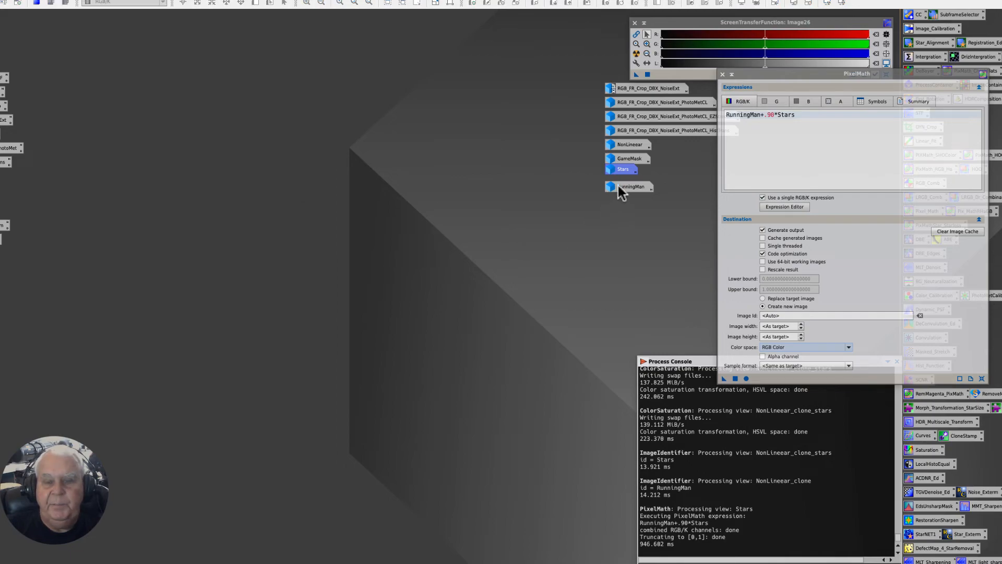
Review the starless RunningMan image and the Stars image at different magnifications, iconizing each one after viewing.
{"action": "double_click", "coordinate": [621, 187]}
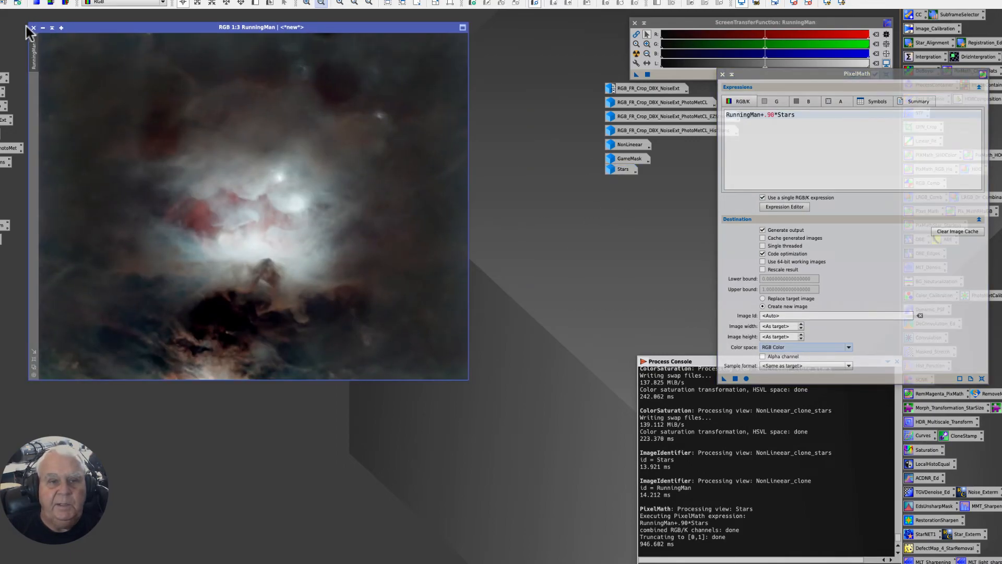
{"action": "left_click", "coordinate": [43, 28]}
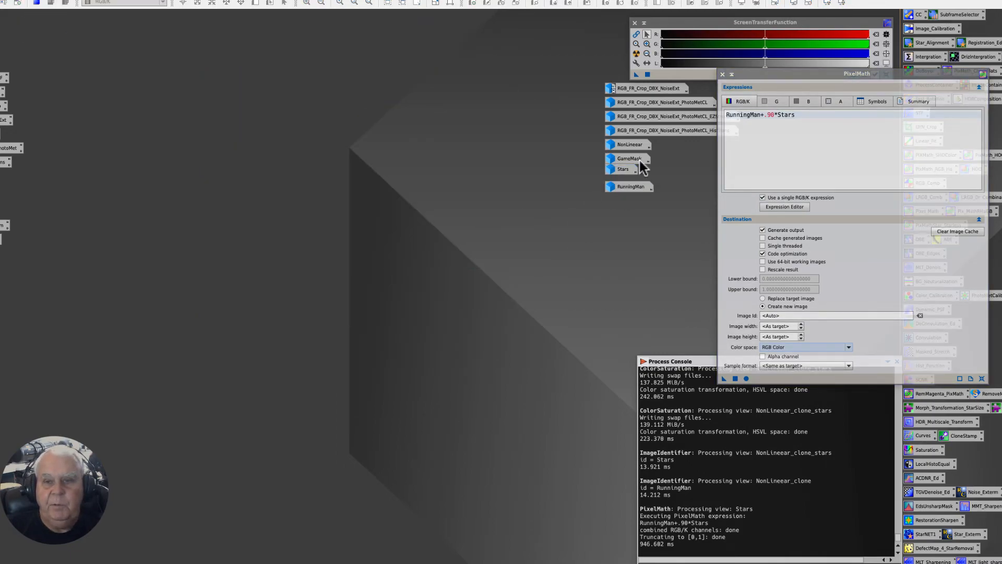
{"action": "left_click", "coordinate": [617, 174]}
{"action": "double_click", "coordinate": [616, 173]}
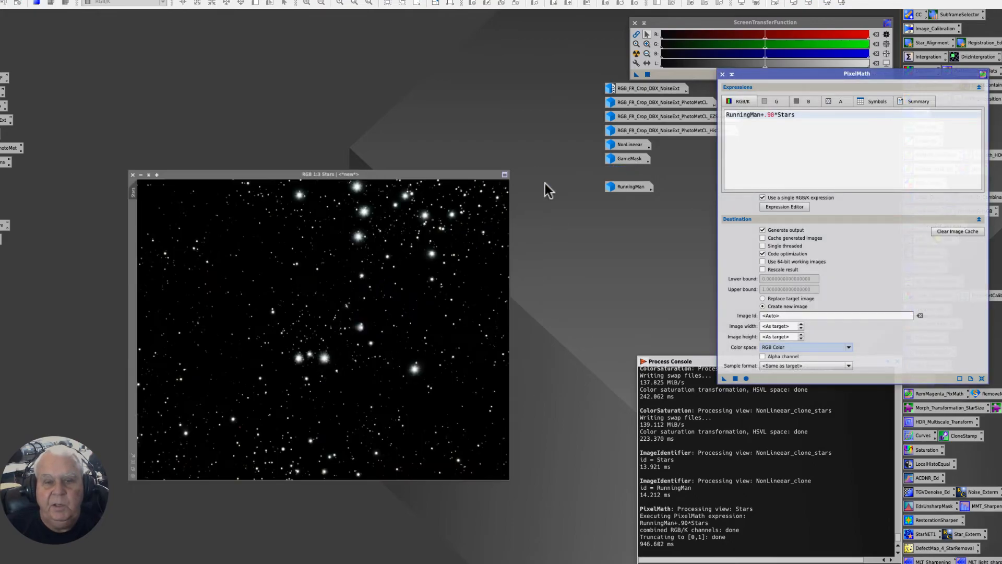
{"action": "scroll", "coordinate": [228, 372], "scroll_direction": "down", "scroll_amount": 2}
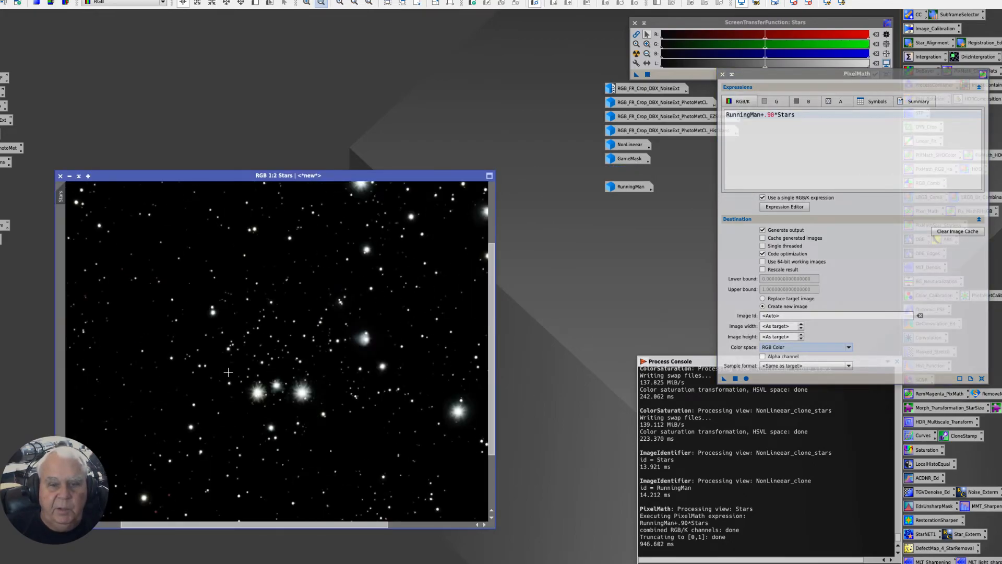
{"action": "left_click_drag", "start_coordinate": [199, 176], "coordinate": [236, 119]}
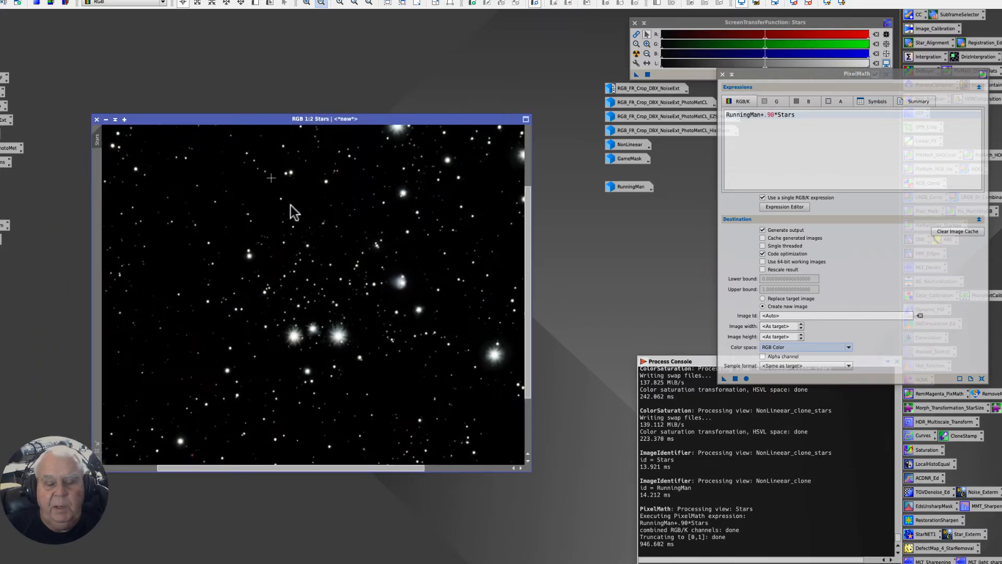
{"action": "scroll", "coordinate": [321, 304], "scroll_direction": "up", "scroll_amount": 2}
{"action": "scroll", "coordinate": [321, 303], "scroll_direction": "down", "scroll_amount": 3}
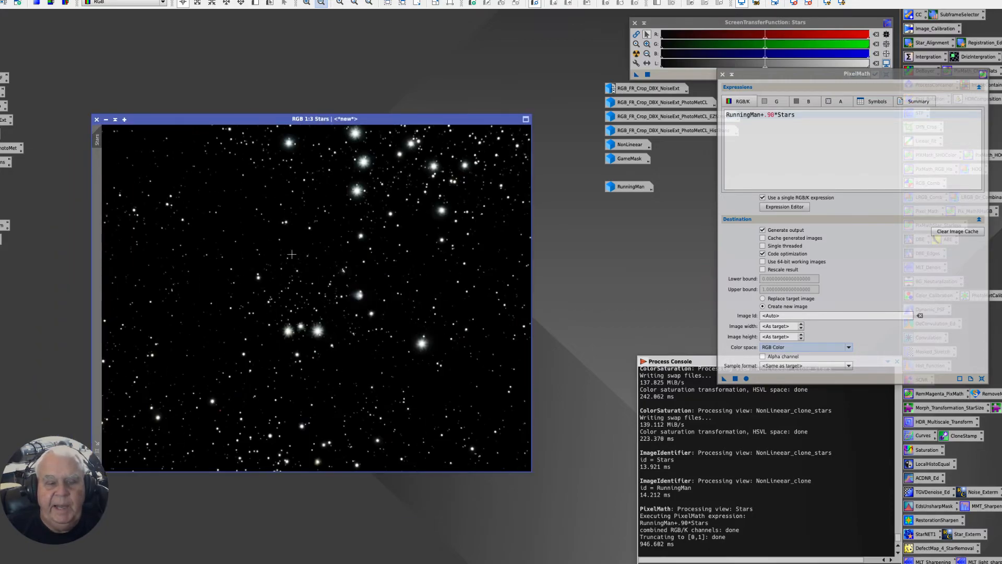
{"action": "left_click", "coordinate": [106, 119]}
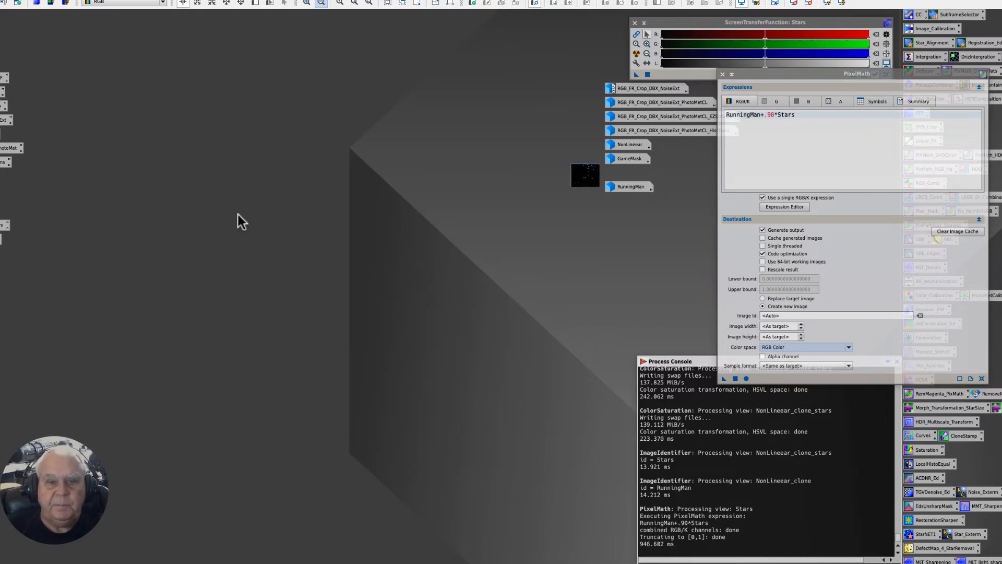
Review the NonLinear, GameMask and RunningMan images in turn, returning each one to its icon.
{"action": "double_click", "coordinate": [615, 147]}
{"action": "left_click_drag", "start_coordinate": [193, 70], "coordinate": [154, 76]}
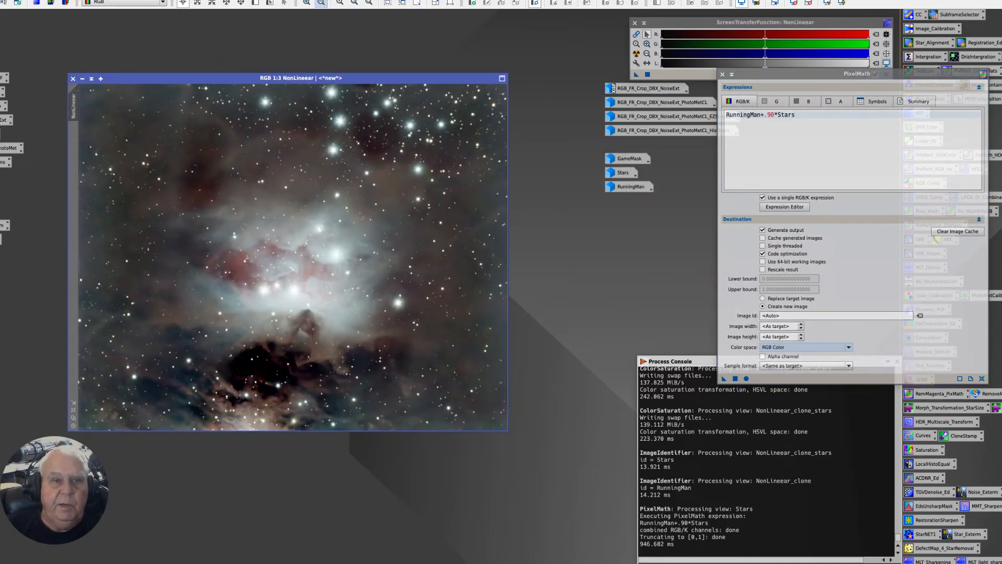
{"action": "left_click", "coordinate": [82, 79]}
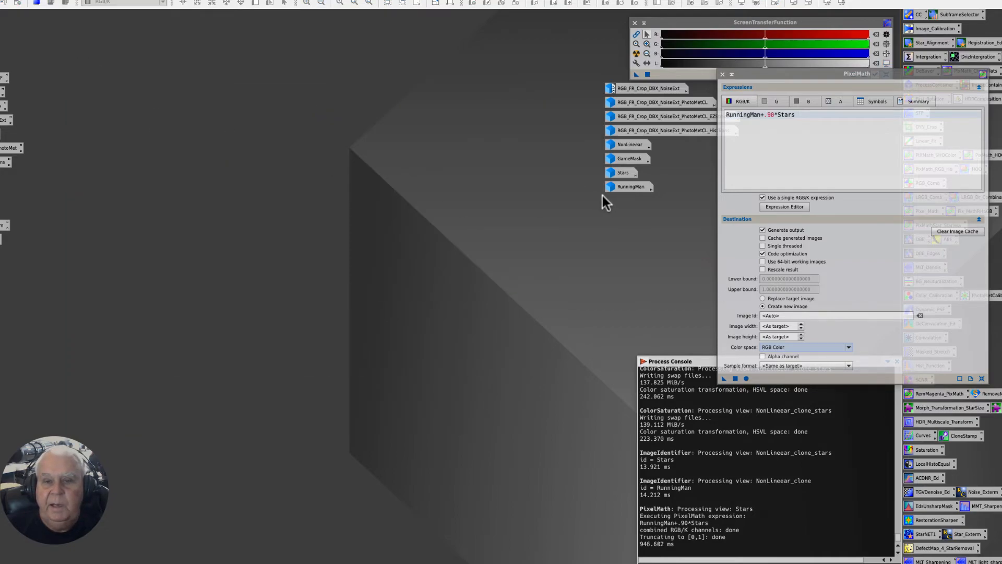
{"action": "double_click", "coordinate": [622, 158]}
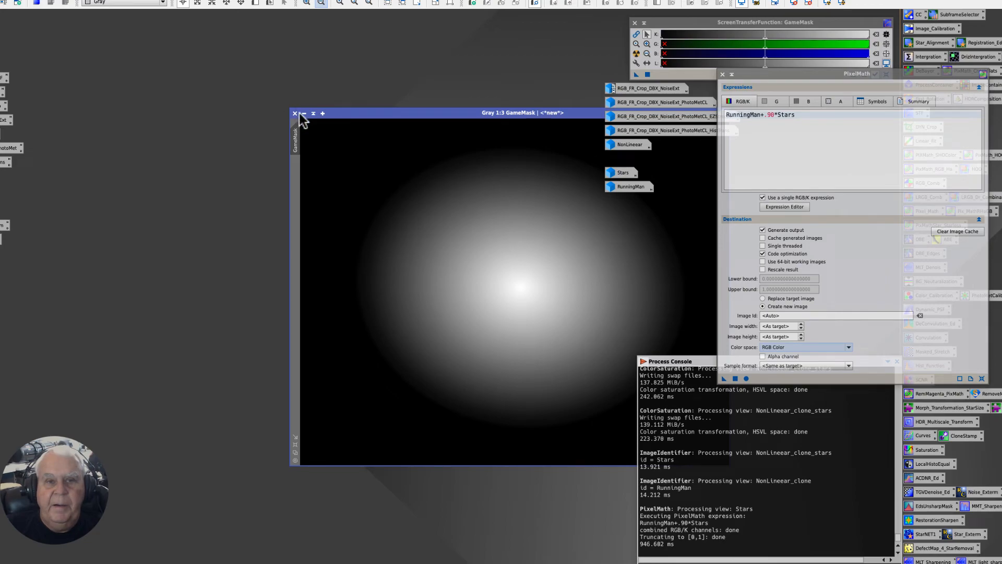
{"action": "left_click", "coordinate": [304, 113]}
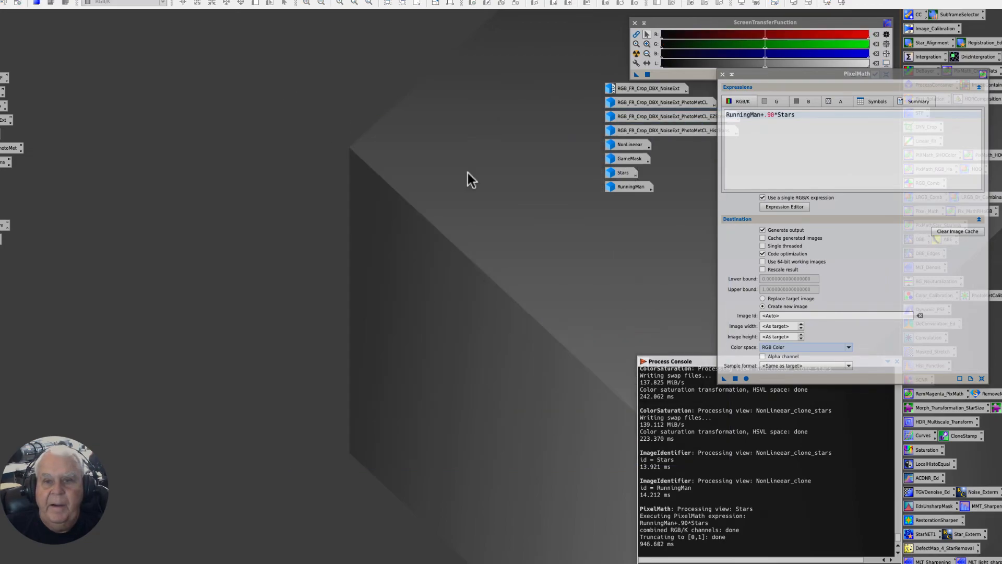
{"action": "double_click", "coordinate": [622, 186]}
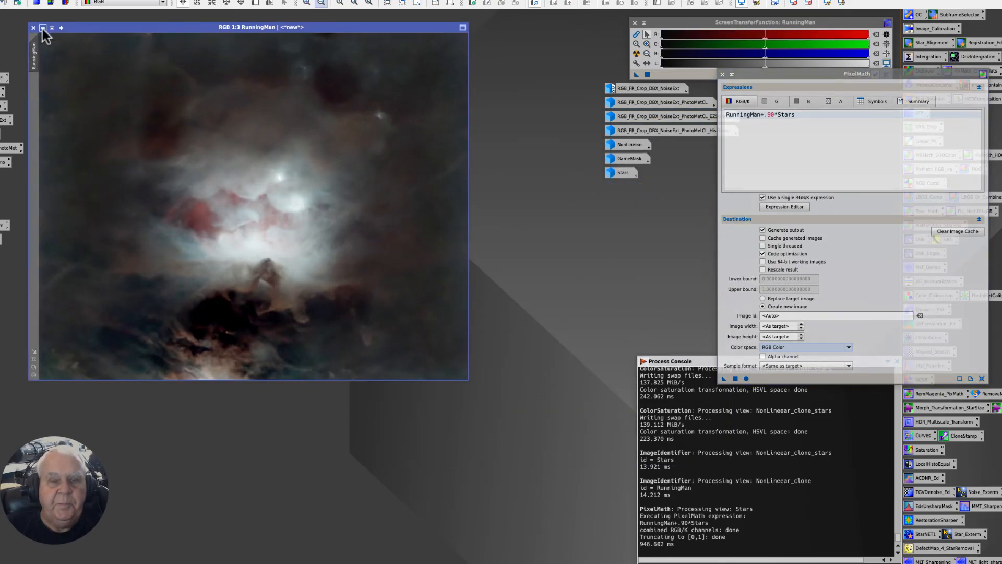
{"action": "left_click", "coordinate": [43, 28]}
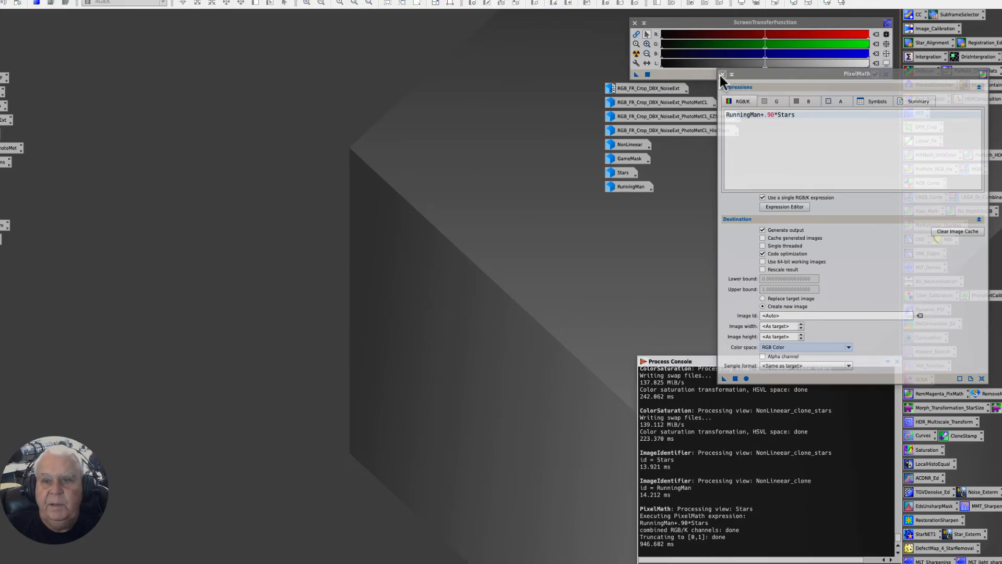
Close PixelMath, restore the NonLinear image, and open HistogramTransformation beside it.
{"action": "left_click", "coordinate": [722, 75]}
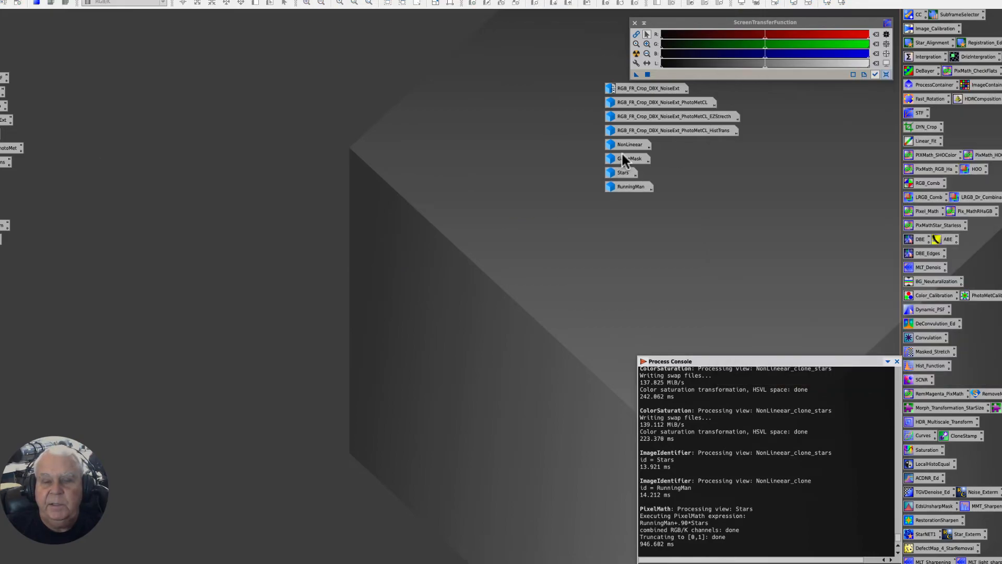
{"action": "mouse_move", "coordinate": [616, 146]}
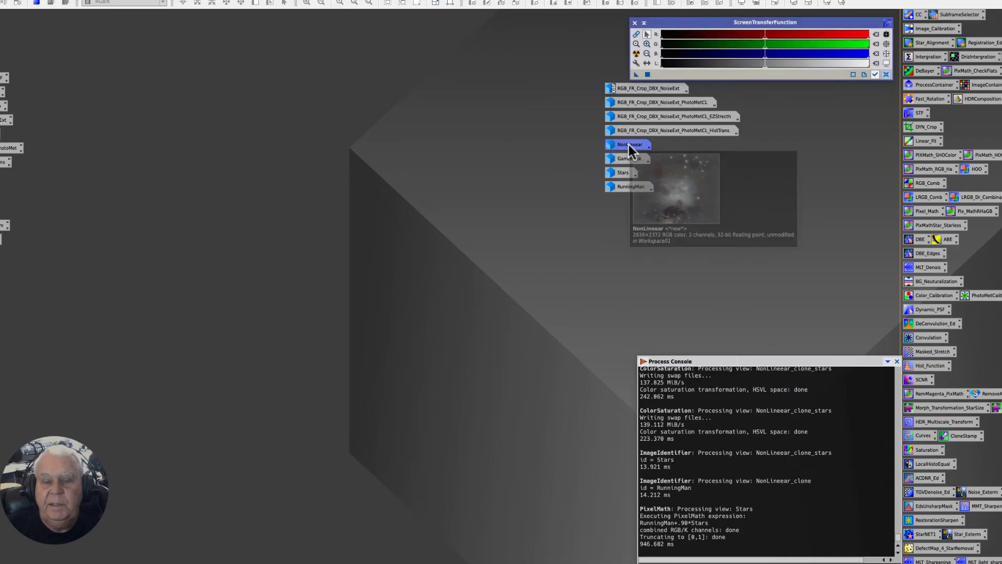
{"action": "double_click", "coordinate": [629, 146]}
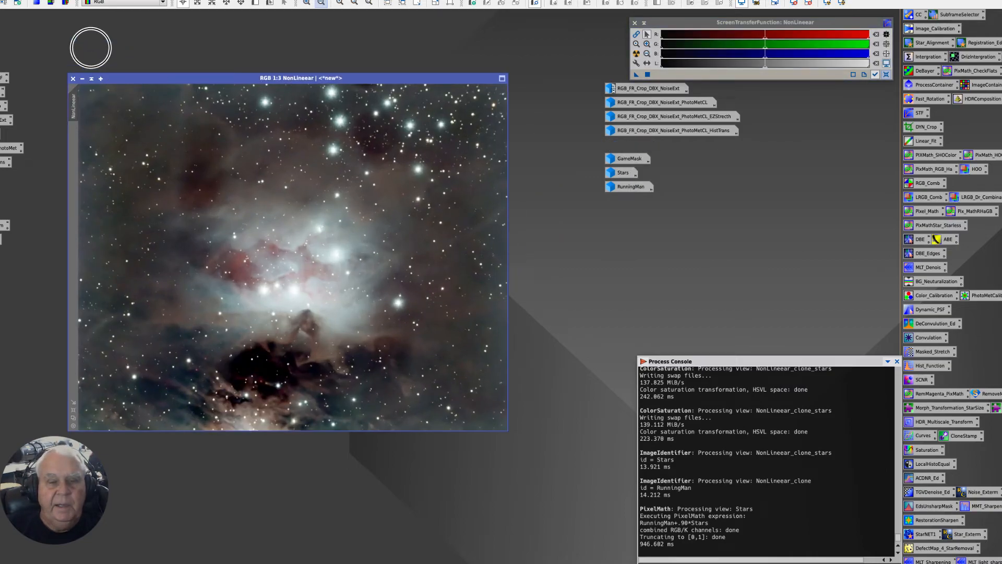
{"action": "double_click", "coordinate": [922, 365]}
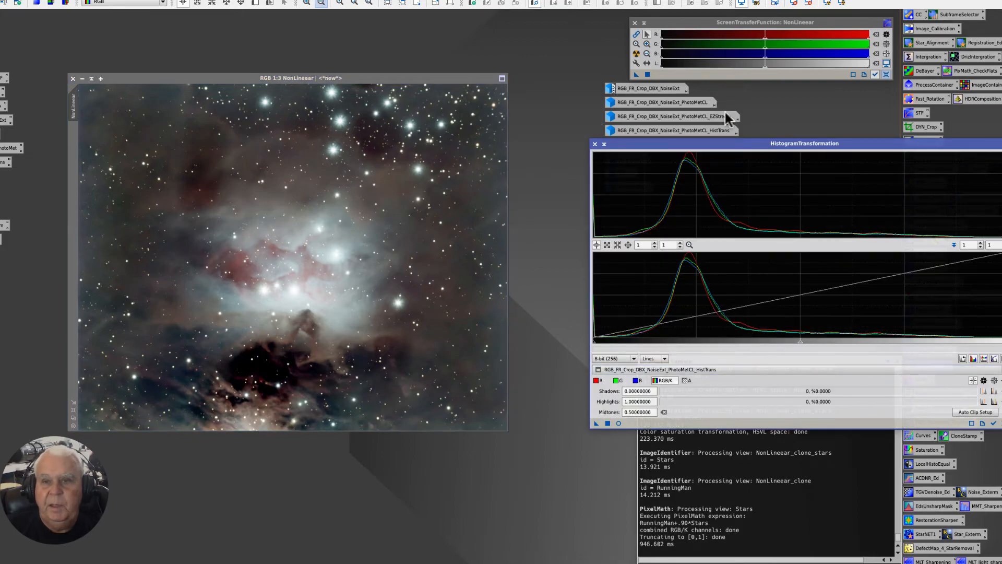
{"action": "left_click_drag", "start_coordinate": [597, 145], "coordinate": [508, 145]}
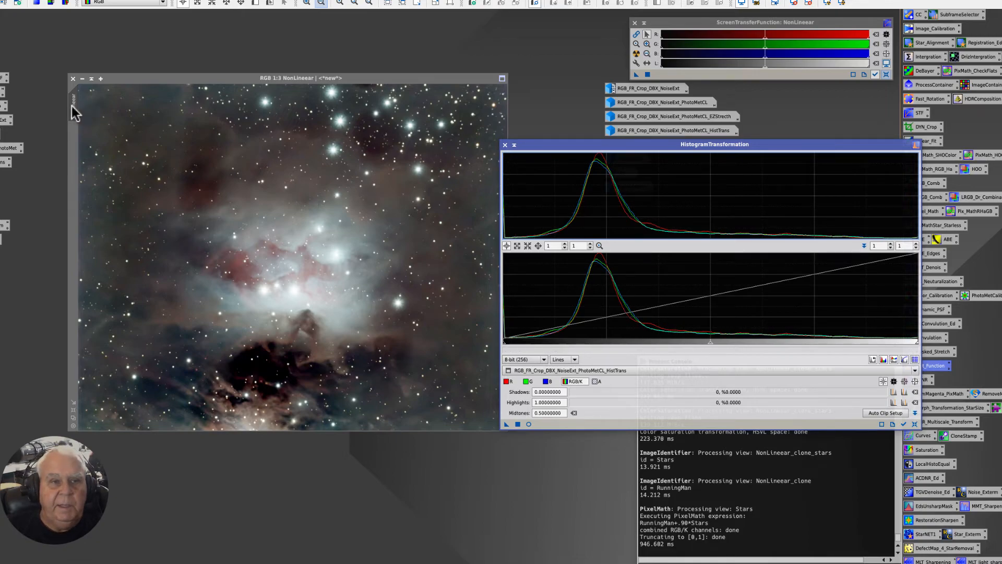
Clone the NonLinear image, iconize the original, and place the clone in the freed workspace area.
{"action": "left_click_drag", "start_coordinate": [76, 113], "coordinate": [40, 166]}
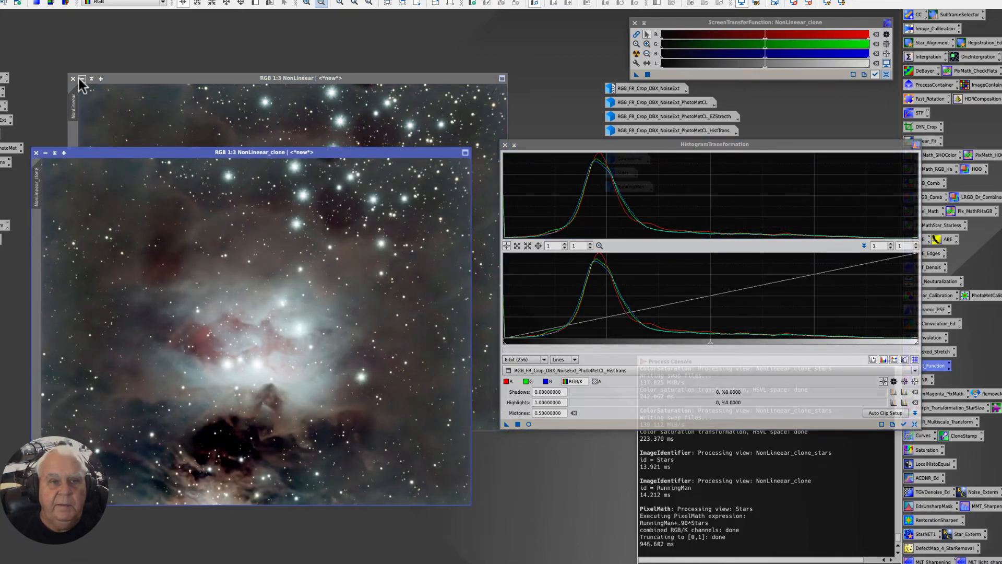
{"action": "left_click", "coordinate": [82, 79]}
{"action": "left_click_drag", "start_coordinate": [135, 152], "coordinate": [137, 74]}
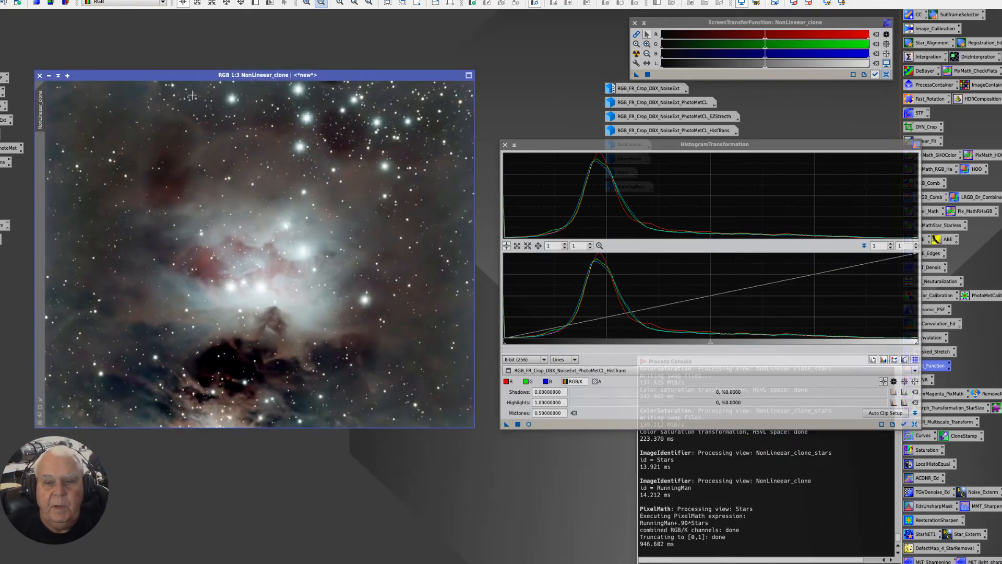
Reset HistogramTransformation and ScreenTransferFunction, close the histogram window, and reposition the cloned image.
{"action": "left_click", "coordinate": [911, 428]}
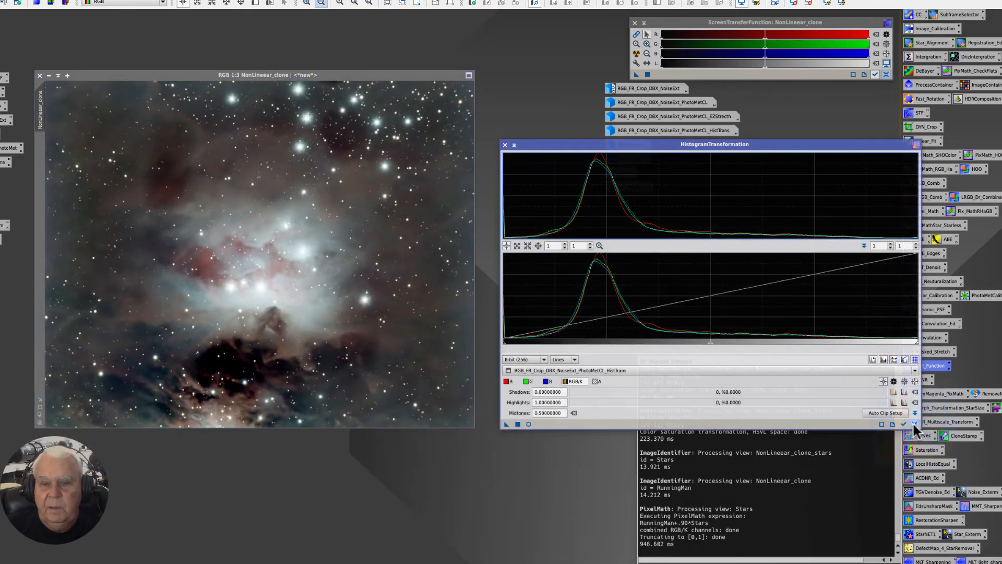
{"action": "left_click", "coordinate": [885, 74]}
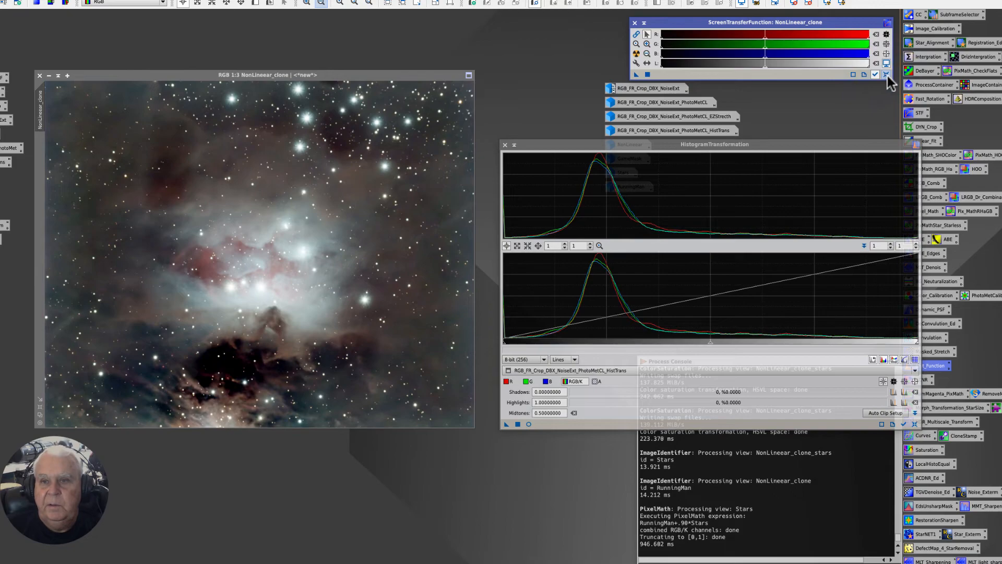
{"action": "left_click", "coordinate": [505, 145]}
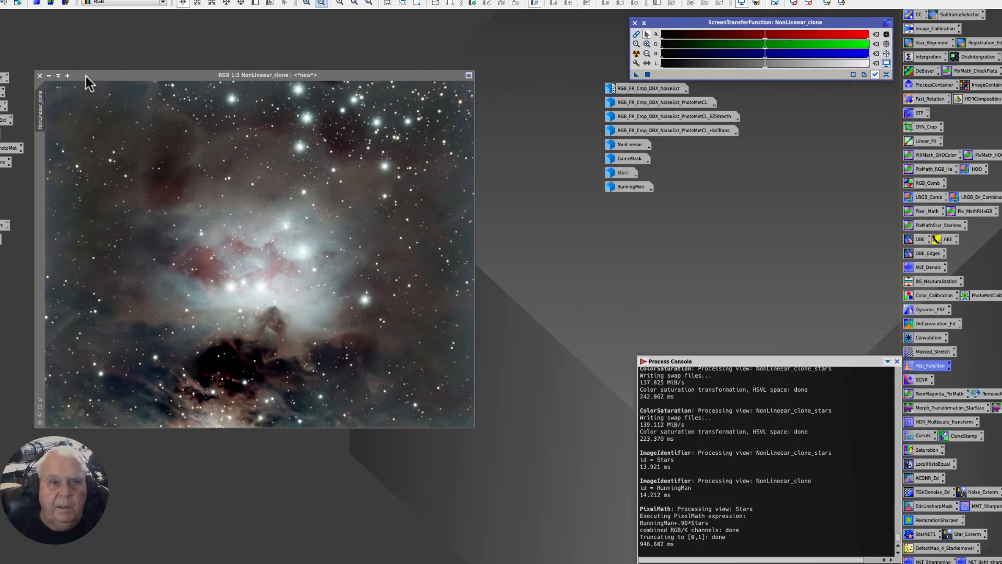
{"action": "left_click_drag", "start_coordinate": [86, 77], "coordinate": [142, 73]}
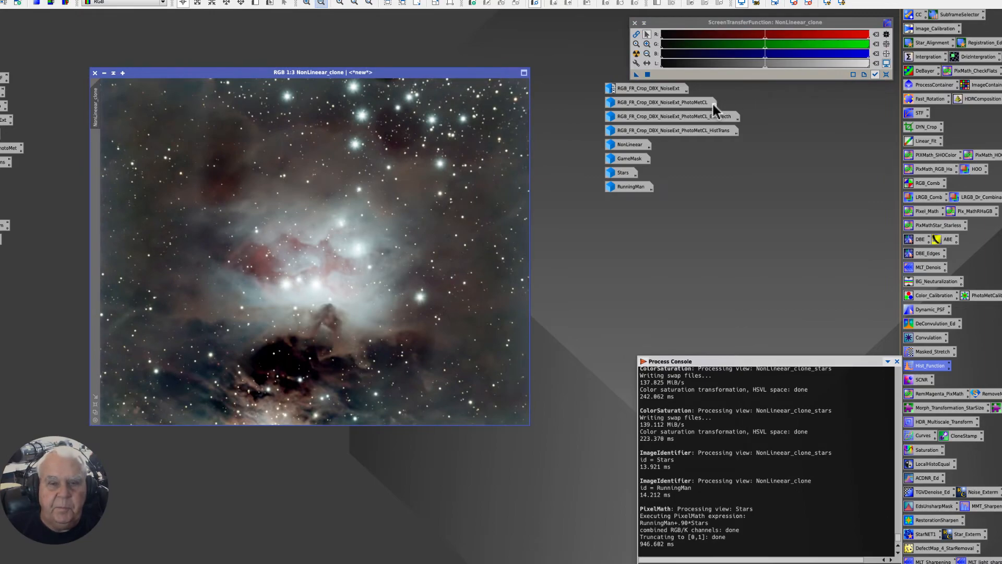
Sharpen the NonLinear clone with the saved four-layer MultiscaleMedianTransform process and close its window.
{"action": "double_click", "coordinate": [975, 506]}
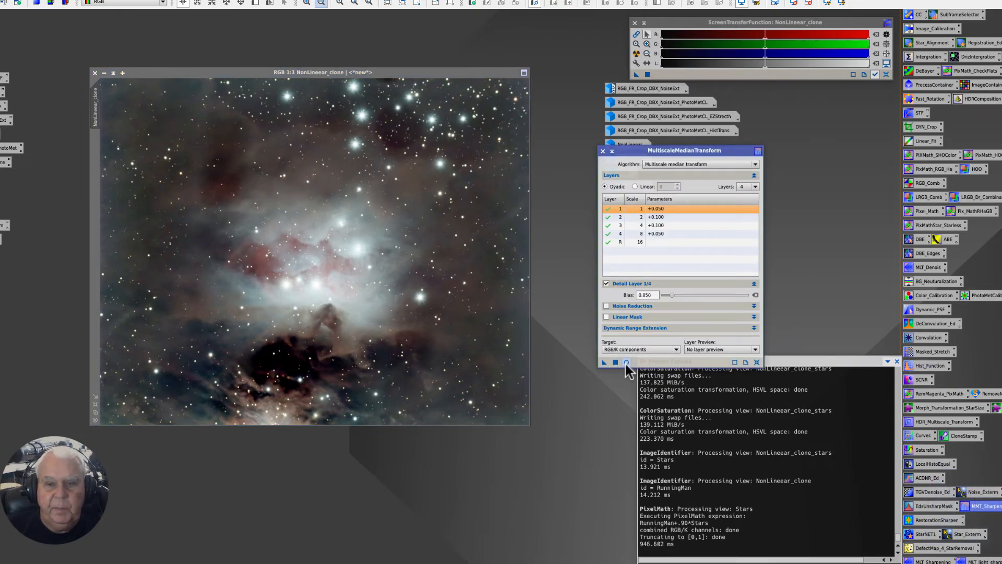
{"action": "left_click_drag", "start_coordinate": [605, 362], "coordinate": [370, 316]}
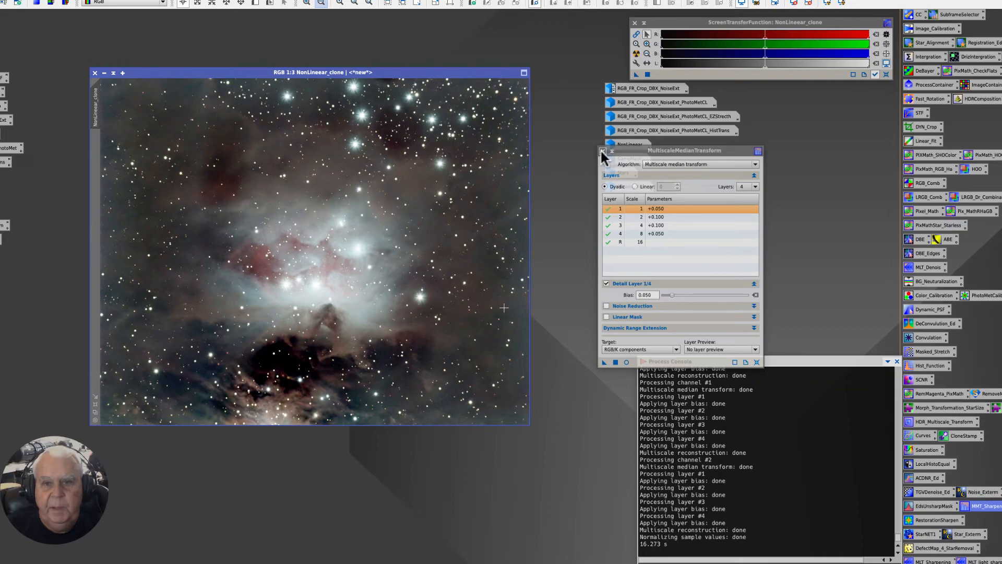
{"action": "left_click", "coordinate": [602, 151]}
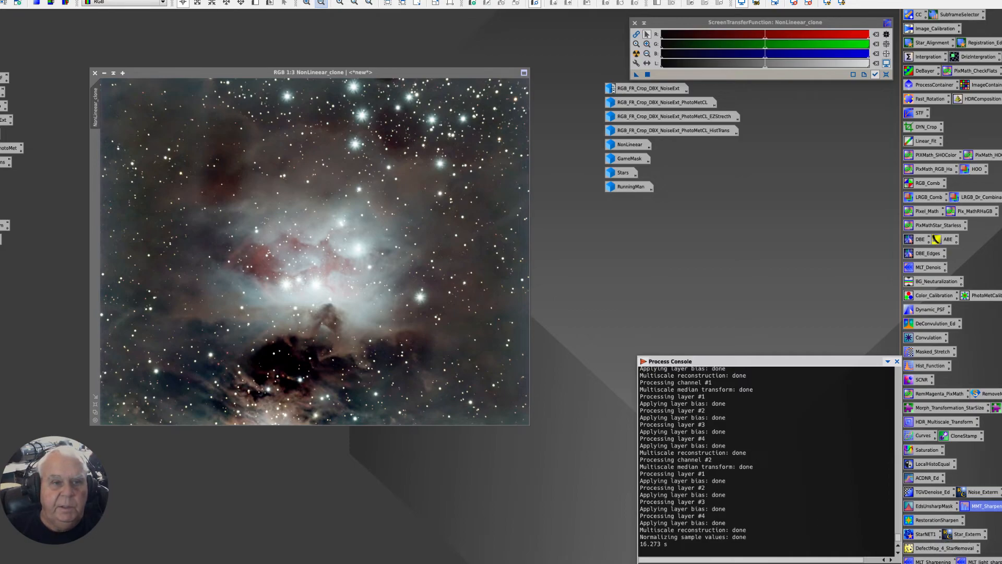
Open ColorSaturation with real-time preview and raise the red saturation to about 0.75 at hue 0.029.
{"action": "double_click", "coordinate": [927, 450]}
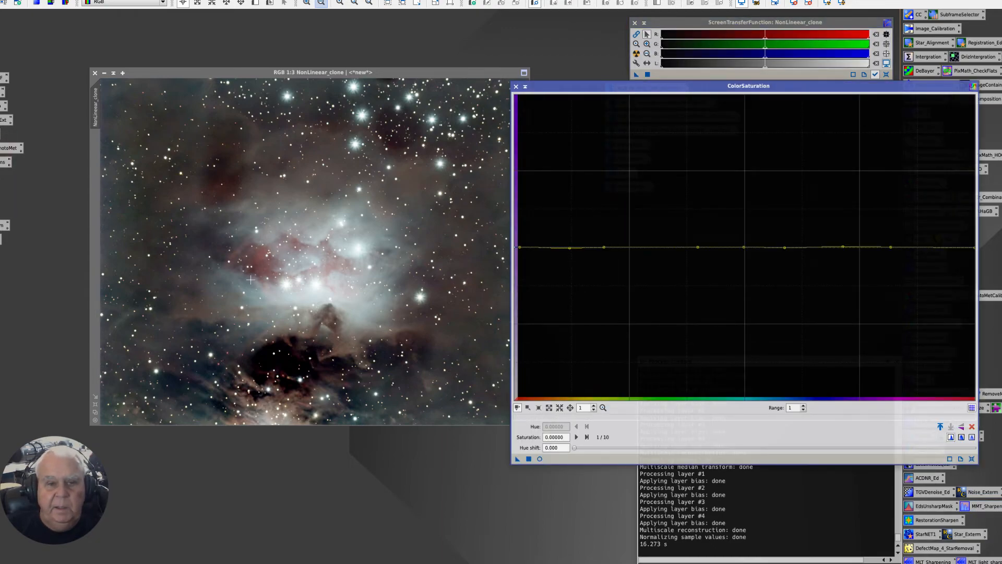
{"action": "left_click", "coordinate": [259, 259]}
{"action": "left_click_drag", "start_coordinate": [260, 260], "coordinate": [257, 260]}
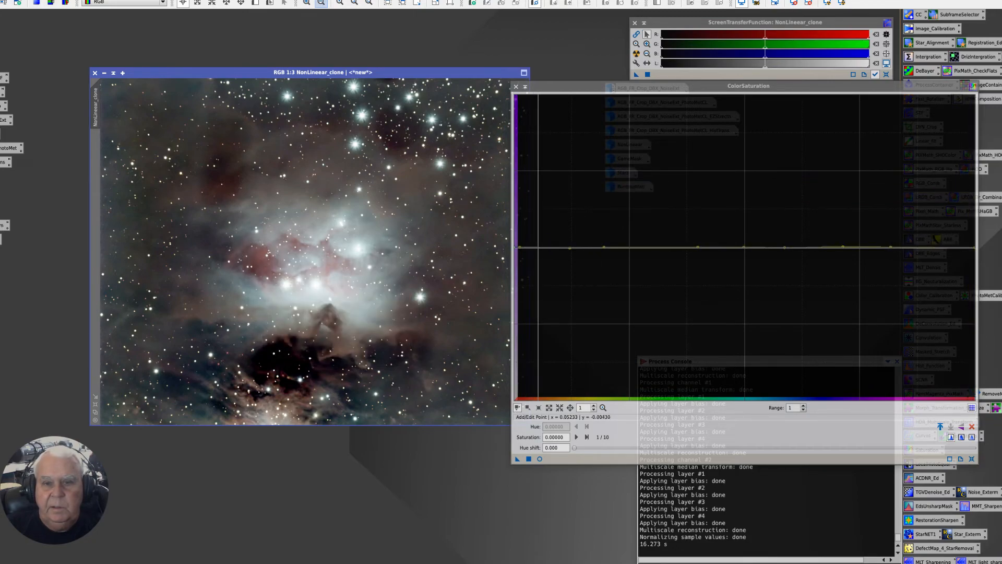
{"action": "left_click_drag", "start_coordinate": [528, 246], "coordinate": [536, 124]}
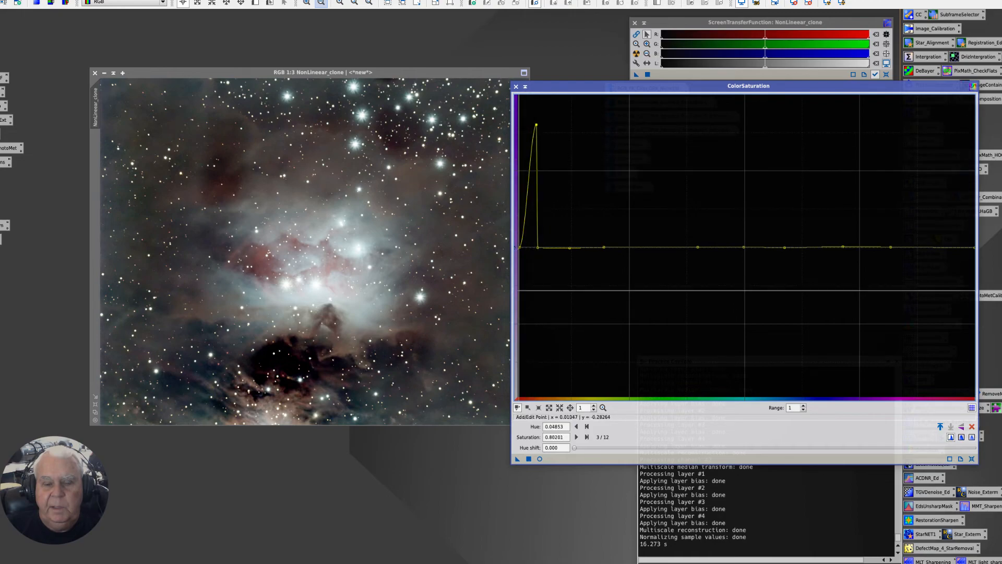
{"action": "left_click", "coordinate": [540, 458]}
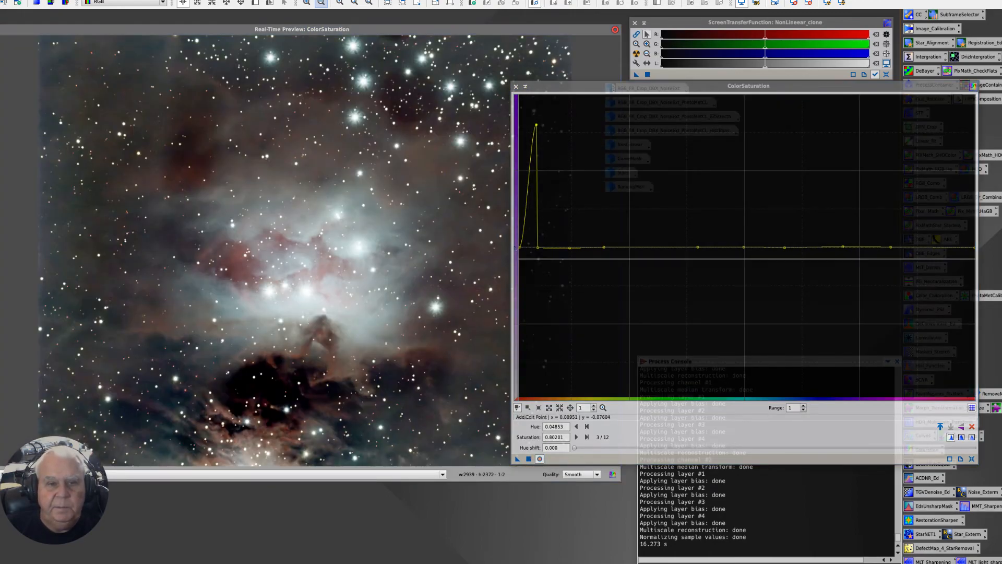
{"action": "left_click_drag", "start_coordinate": [536, 124], "coordinate": [528, 133]}
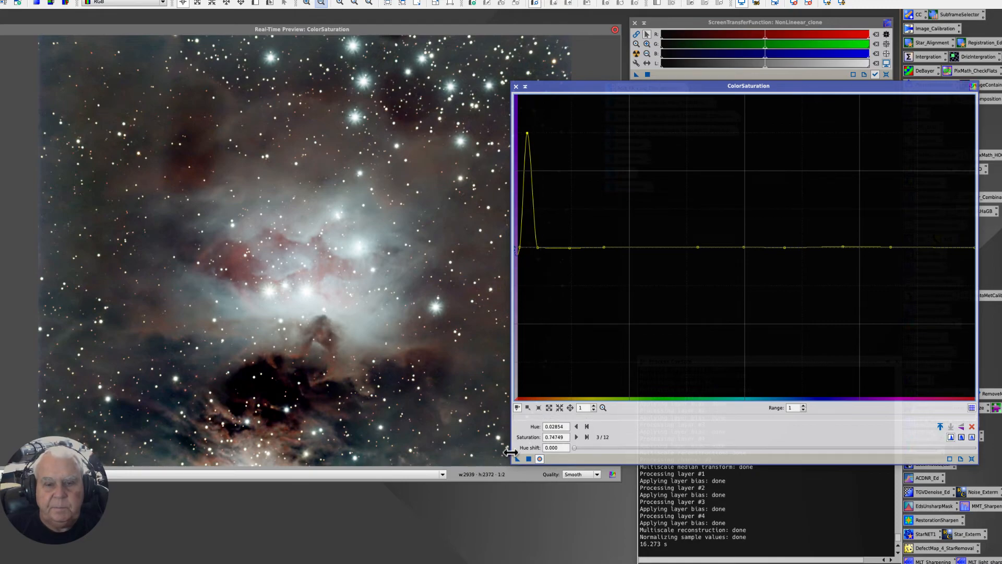
Add a blue saturation boost of about 0.23 at hue 0.544, apply ColorSaturation to the clone, and close its window and preview.
{"action": "left_click", "coordinate": [223, 292]}
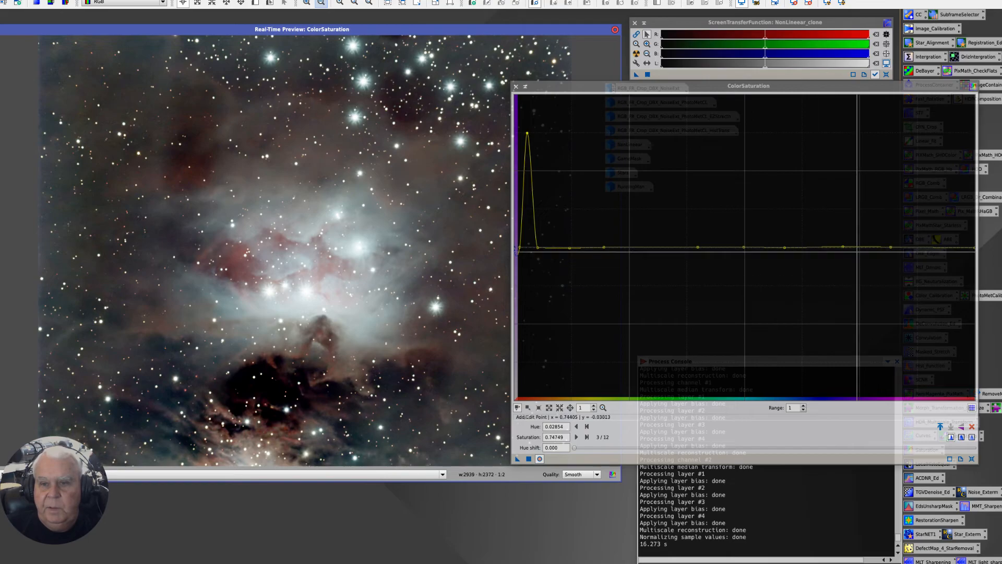
{"action": "left_click_drag", "start_coordinate": [763, 247], "coordinate": [765, 212]}
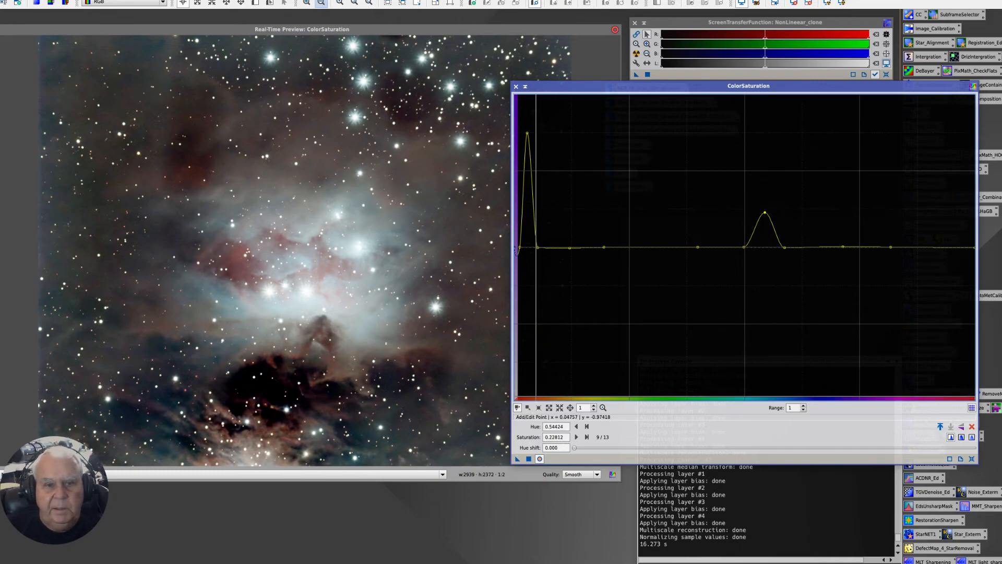
{"action": "left_click", "coordinate": [529, 459]}
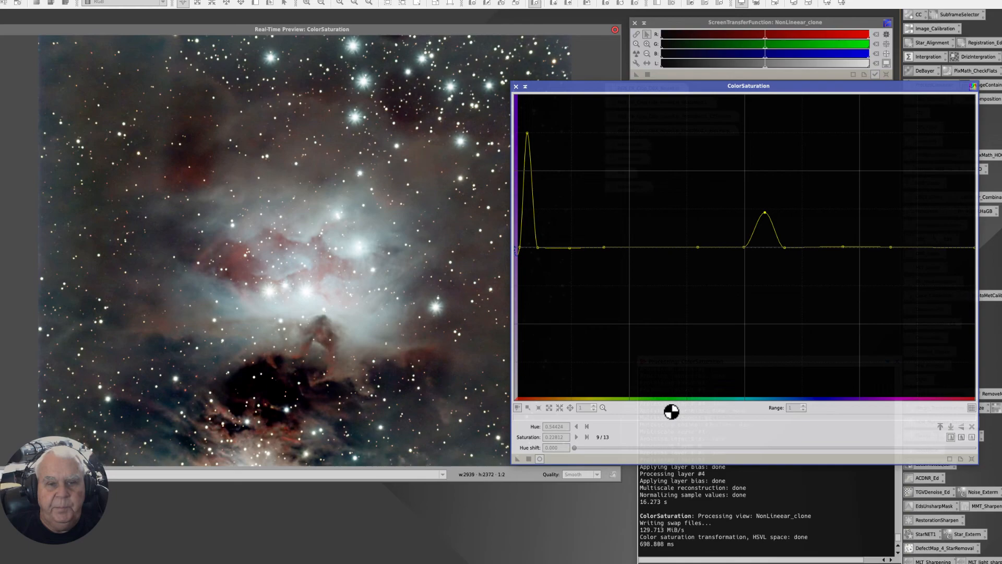
{"action": "left_click", "coordinate": [516, 87]}
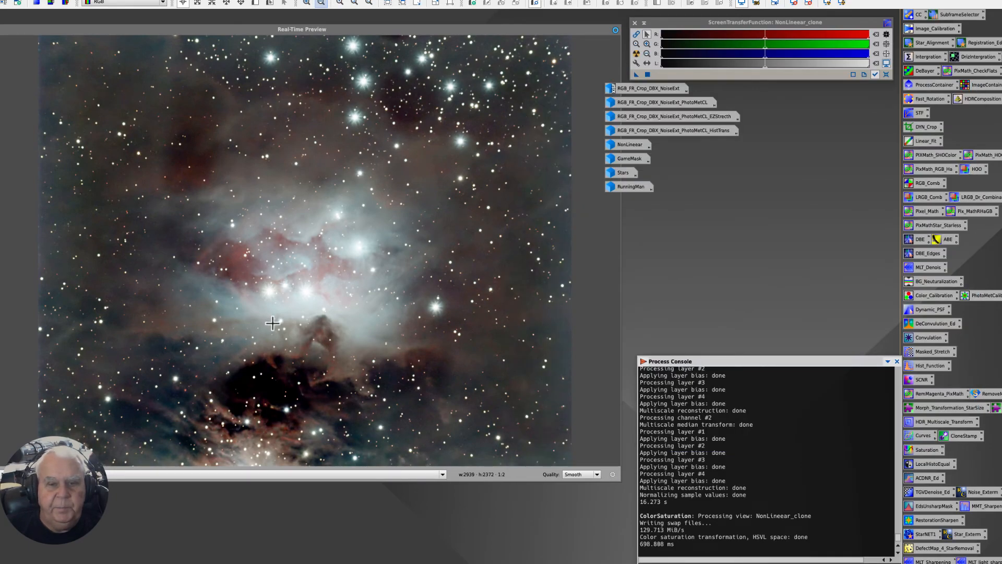
{"action": "left_click", "coordinate": [2, 30]}
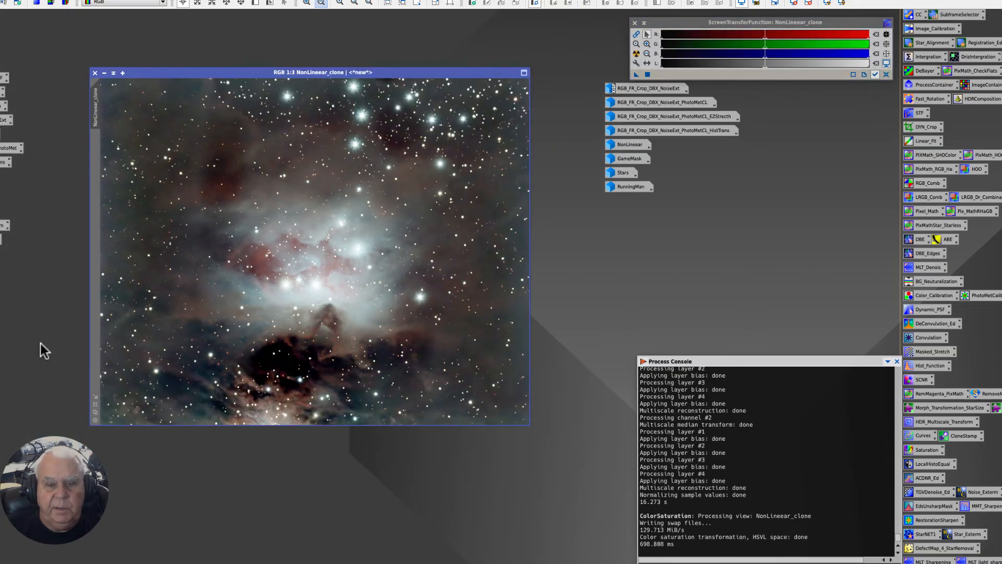
Apply GameMask as the clone's mask, iconize GameMask again, then invert the mask and hide its overlay.
{"action": "double_click", "coordinate": [627, 158]}
{"action": "left_click_drag", "start_coordinate": [298, 141], "coordinate": [90, 195]}
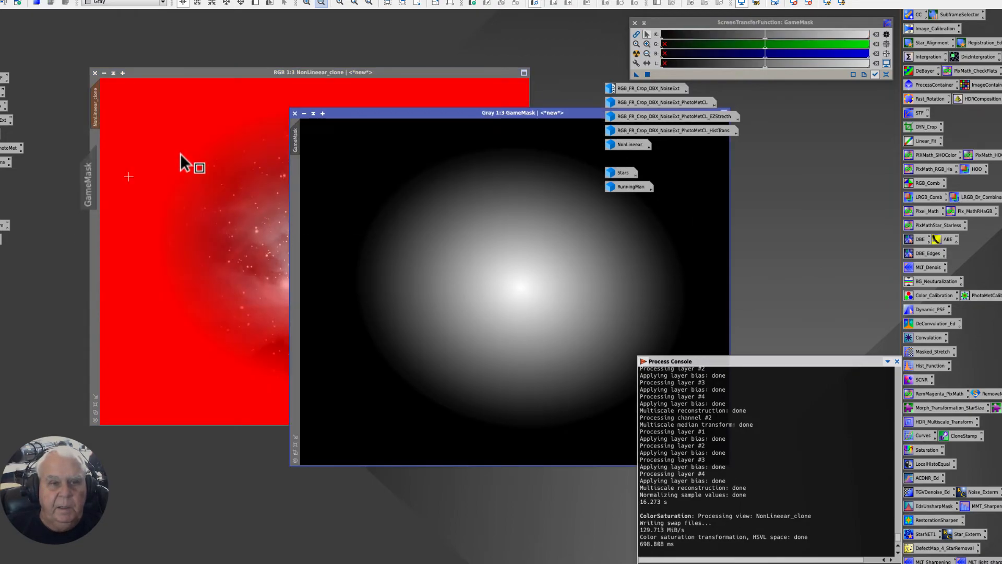
{"action": "left_click", "coordinate": [305, 113]}
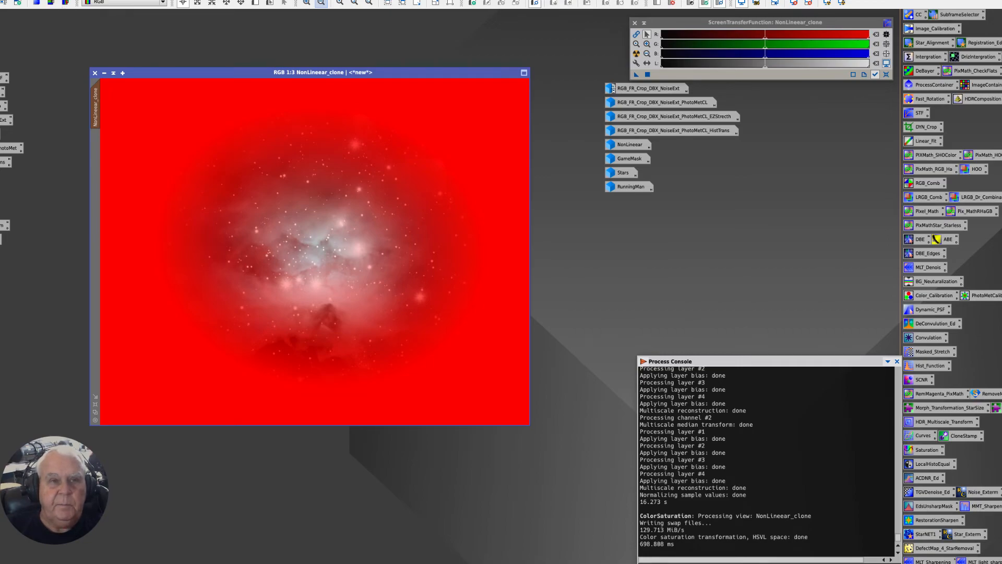
{"action": "left_click", "coordinate": [140, 1]}
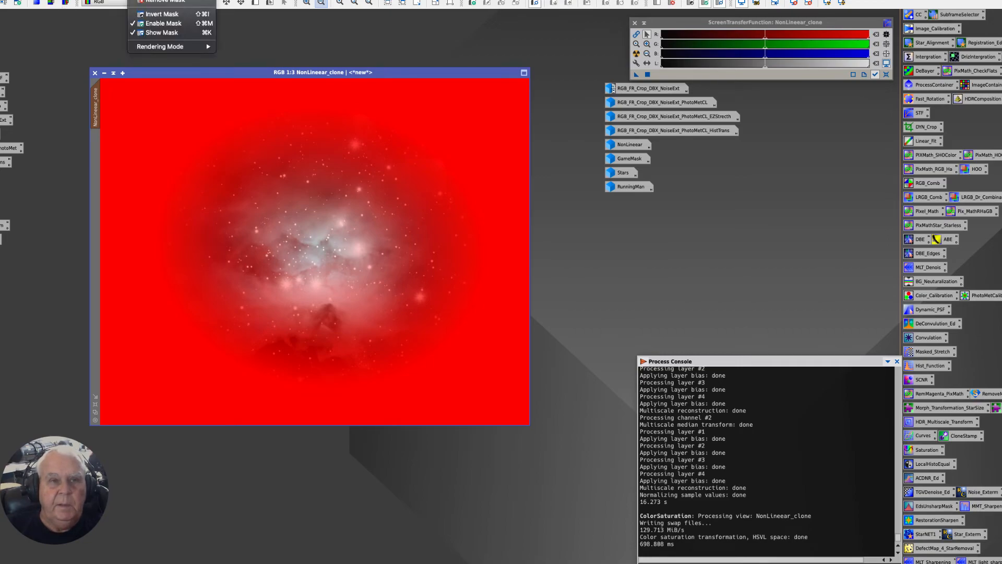
{"action": "left_click", "coordinate": [148, 14]}
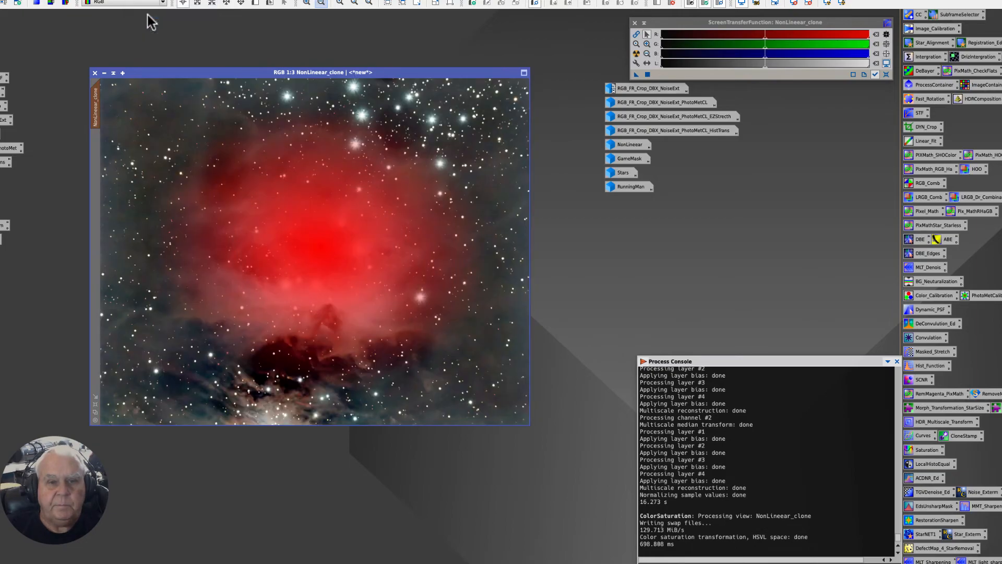
{"action": "left_click", "coordinate": [140, 1]}
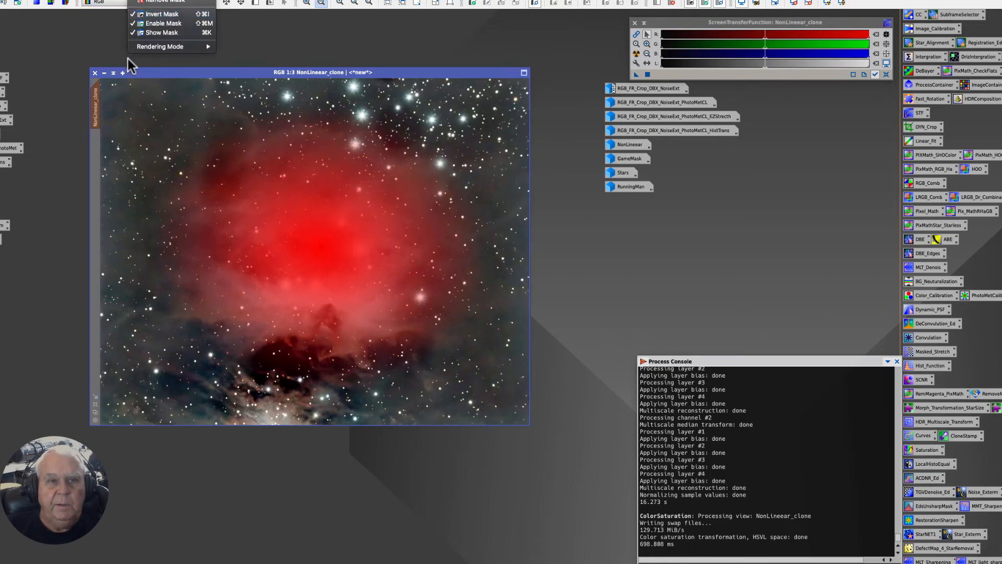
{"action": "left_click", "coordinate": [147, 33]}
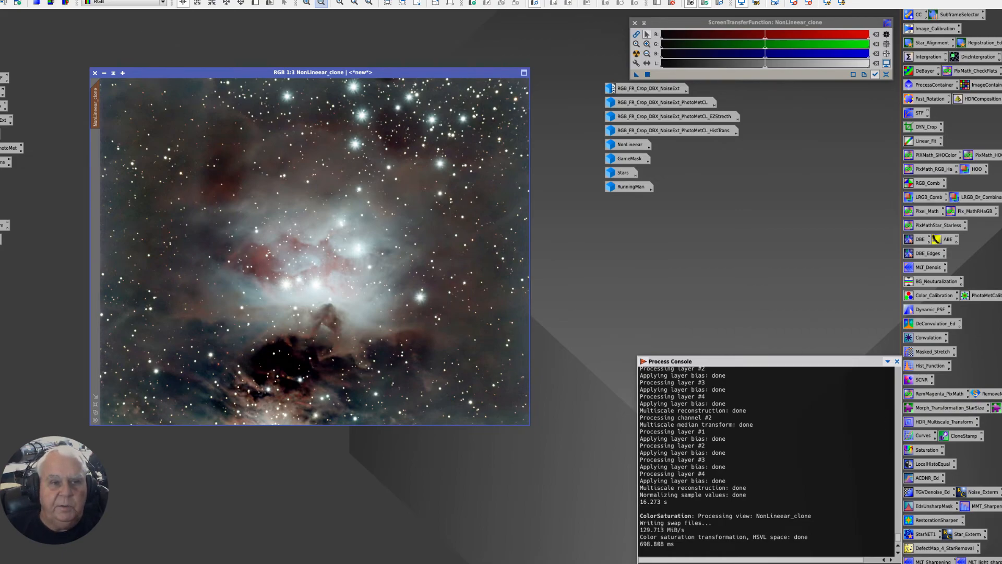
Open CurvesTransformation with real-time preview, try a slight RGB/K midtone lift, and reset the curve to a straight line.
{"action": "double_click", "coordinate": [923, 435]}
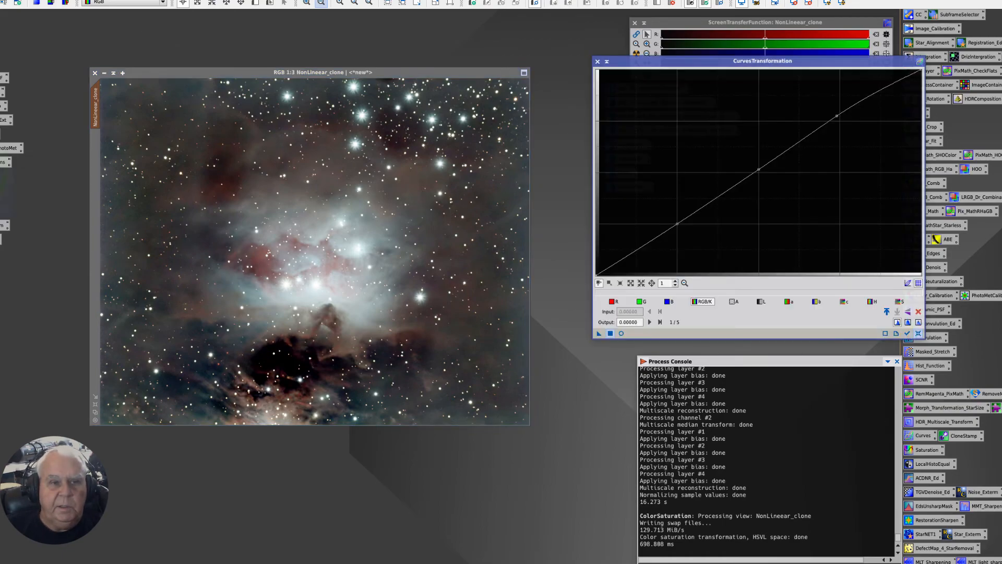
{"action": "left_click", "coordinate": [621, 333]}
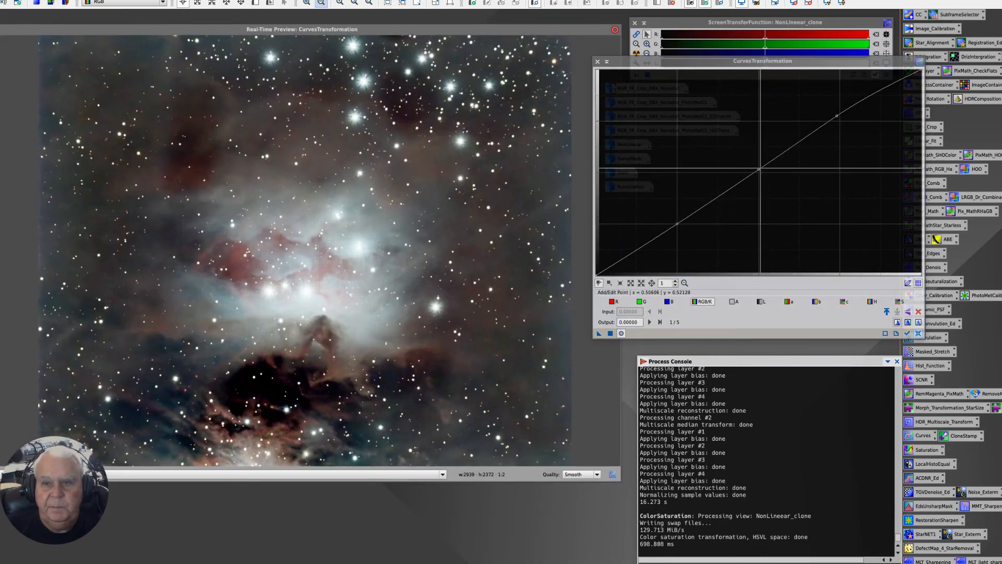
{"action": "left_click", "coordinate": [764, 173]}
{"action": "mouse_move", "coordinate": [764, 174]}
{"action": "left_mouse_down"}
{"action": "mouse_move", "coordinate": [781, 199]}
{"action": "mouse_move", "coordinate": [750, 161]}
{"action": "mouse_move", "coordinate": [760, 168]}
{"action": "left_mouse_up"}
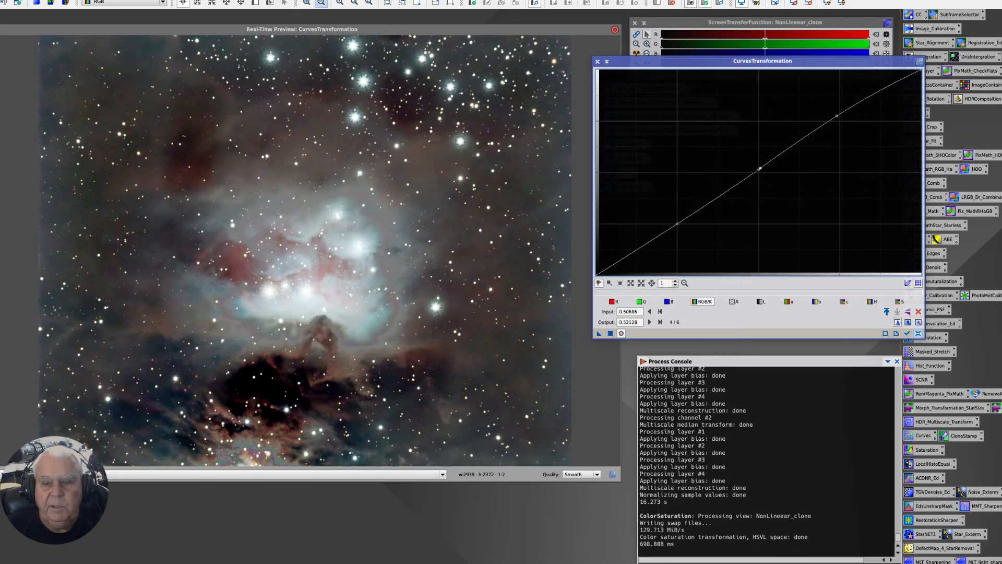
{"action": "left_click", "coordinate": [918, 335]}
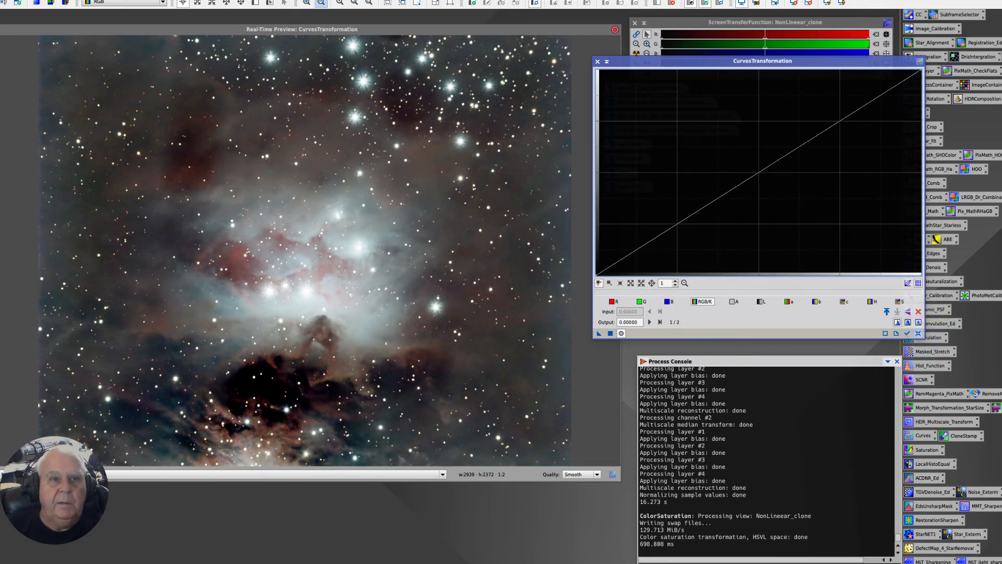
Toggle the mask inversion, lower the RGB/K curve's midpoint to input 0.478, output 0.426, and restart the real-time preview.
{"action": "left_click", "coordinate": [137, 1]}
{"action": "left_click", "coordinate": [157, 15]}
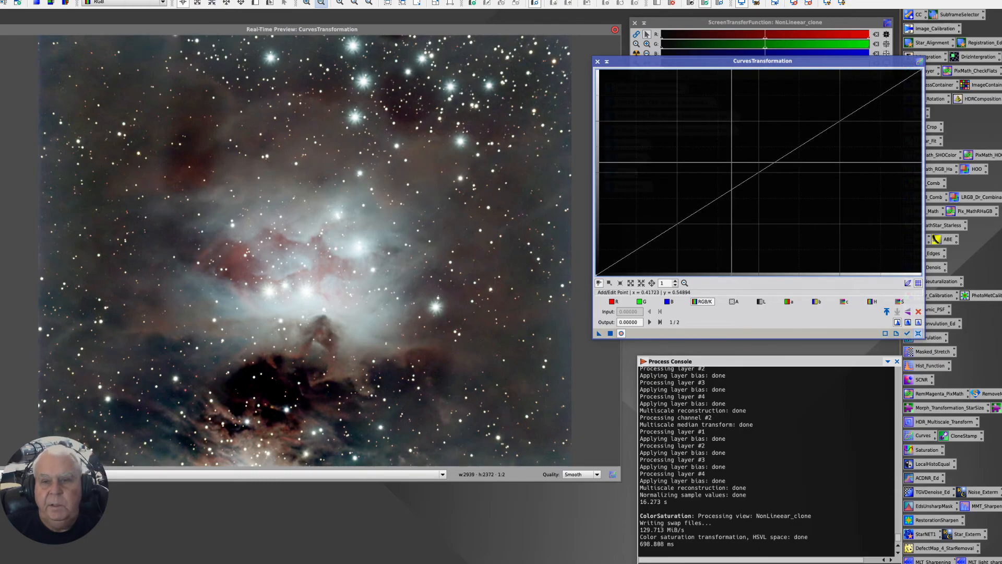
{"action": "mouse_move", "coordinate": [752, 176]}
{"action": "left_mouse_down"}
{"action": "mouse_move", "coordinate": [760, 196]}
{"action": "mouse_move", "coordinate": [752, 188]}
{"action": "left_mouse_up"}
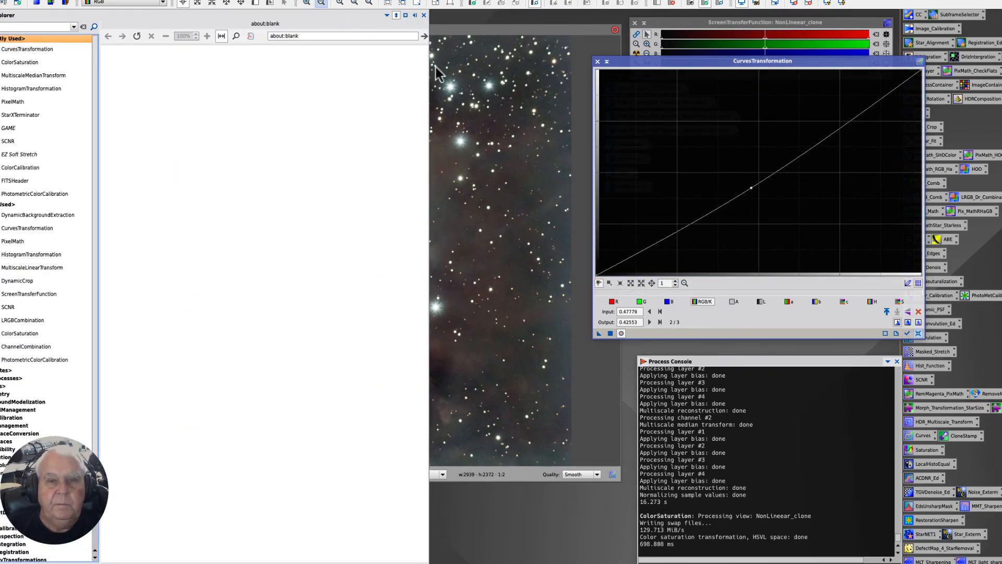
{"action": "left_click_drag", "start_coordinate": [476, 31], "coordinate": [79, 45]}
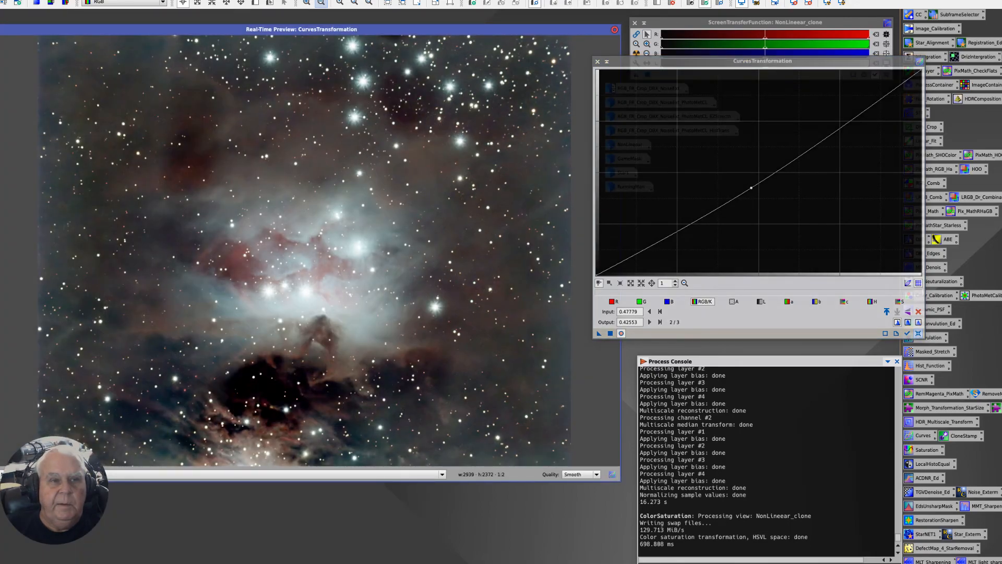
{"action": "key", "text": "Escape"}
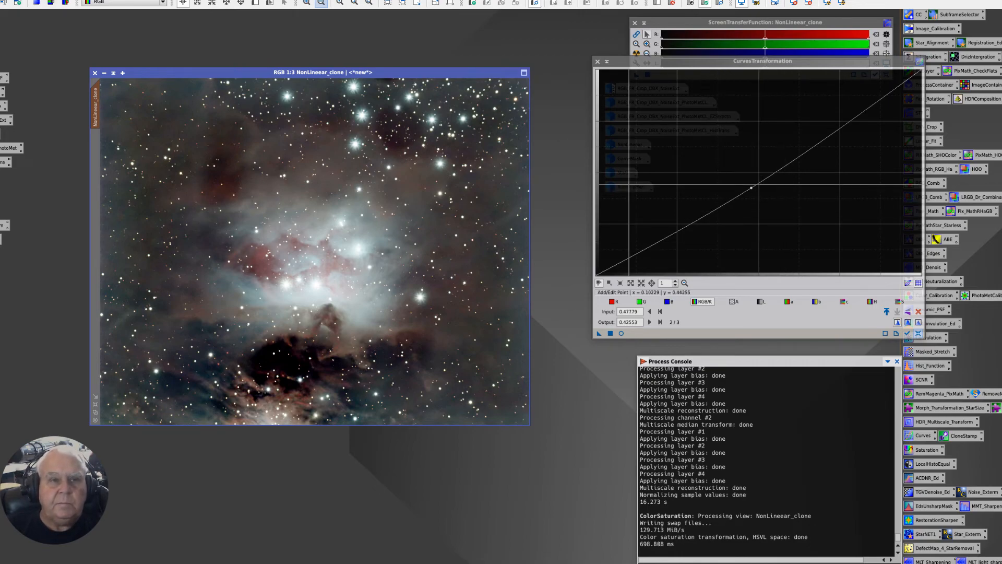
{"action": "left_click", "coordinate": [621, 333]}
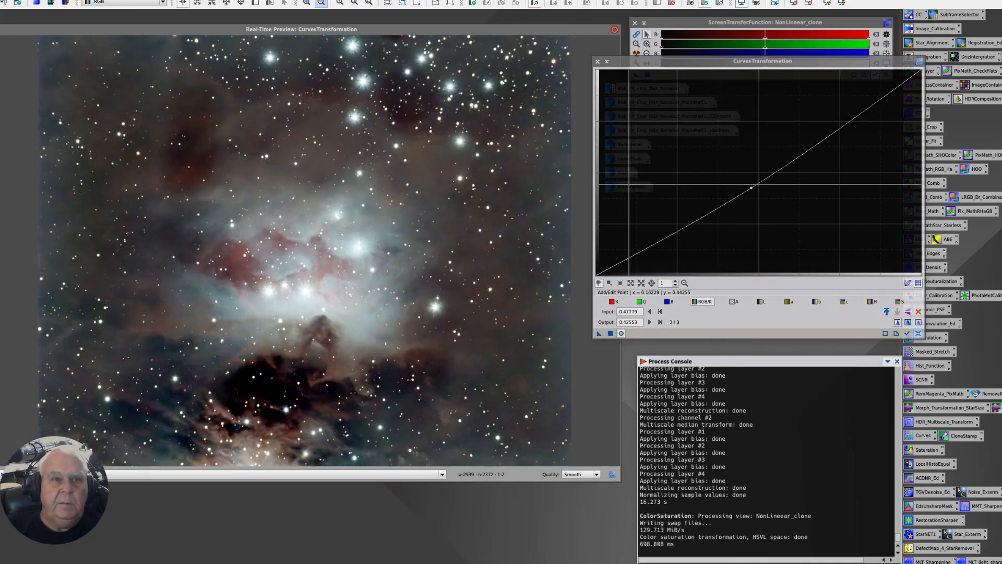
Show the mask overlay on the clone, close the preview, and invert the mask to protect the nebula's centre.
{"action": "left_click", "coordinate": [144, 1]}
{"action": "left_click", "coordinate": [142, 35]}
{"action": "left_click", "coordinate": [2, 29]}
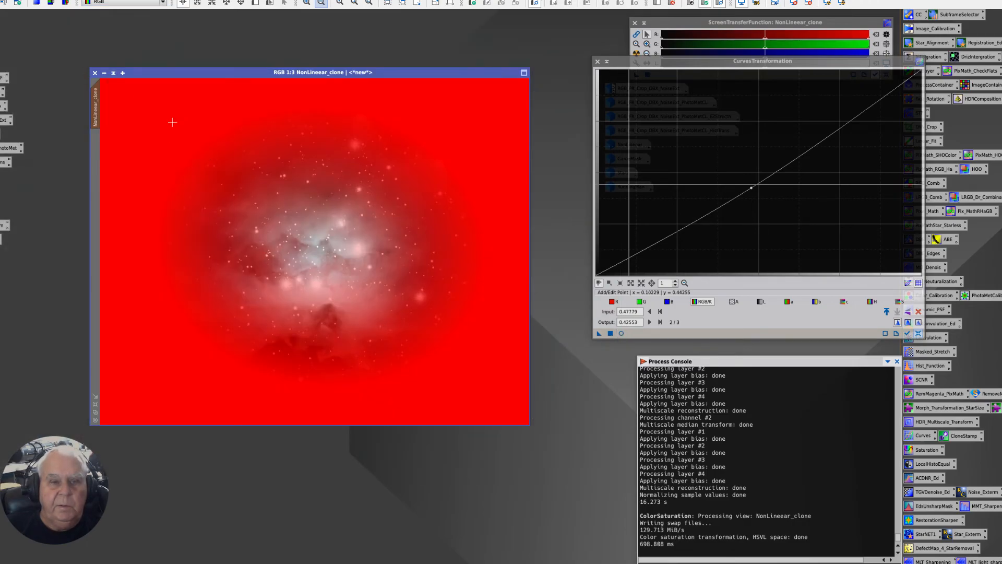
{"action": "left_click", "coordinate": [165, 1]}
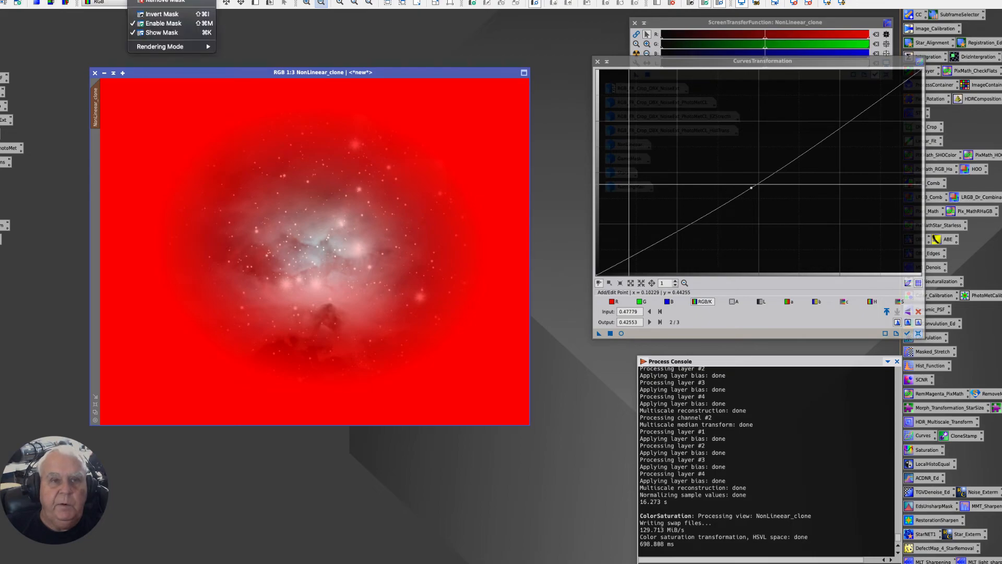
{"action": "left_click", "coordinate": [152, 15]}
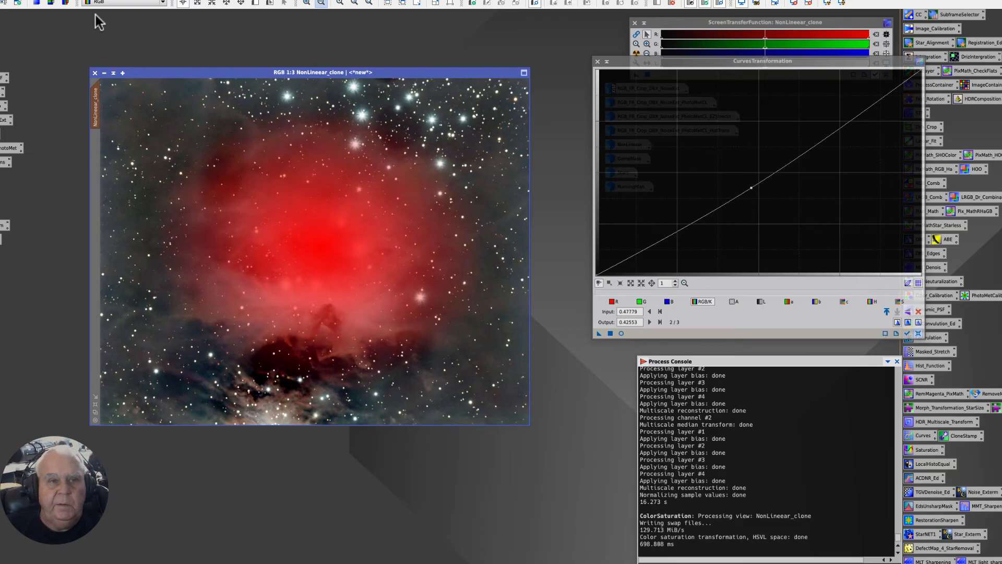
Lower the RGB/K curve's midpoint to input 0.482, output 0.402, apply it to the masked clone, and close CurvesTransformation and its preview.
{"action": "left_click", "coordinate": [621, 334]}
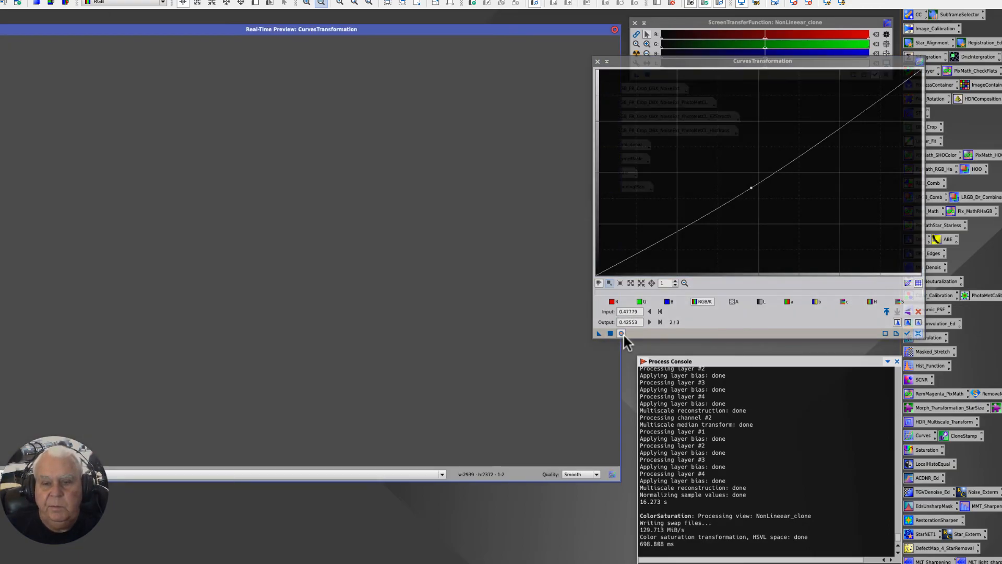
{"action": "mouse_move", "coordinate": [753, 186]}
{"action": "left_mouse_down"}
{"action": "mouse_move", "coordinate": [767, 199]}
{"action": "mouse_move", "coordinate": [753, 193]}
{"action": "left_mouse_up"}
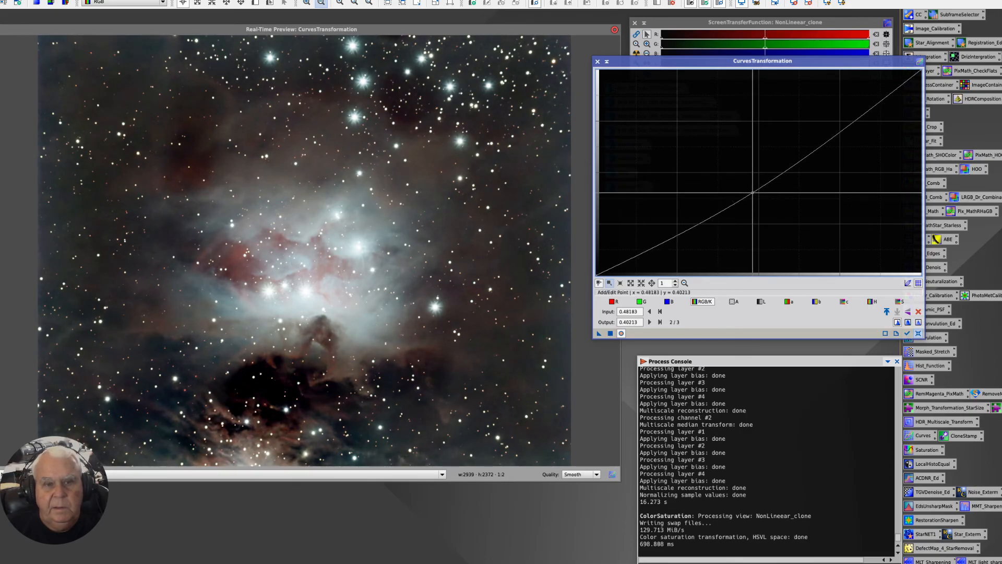
{"action": "left_click", "coordinate": [610, 334]}
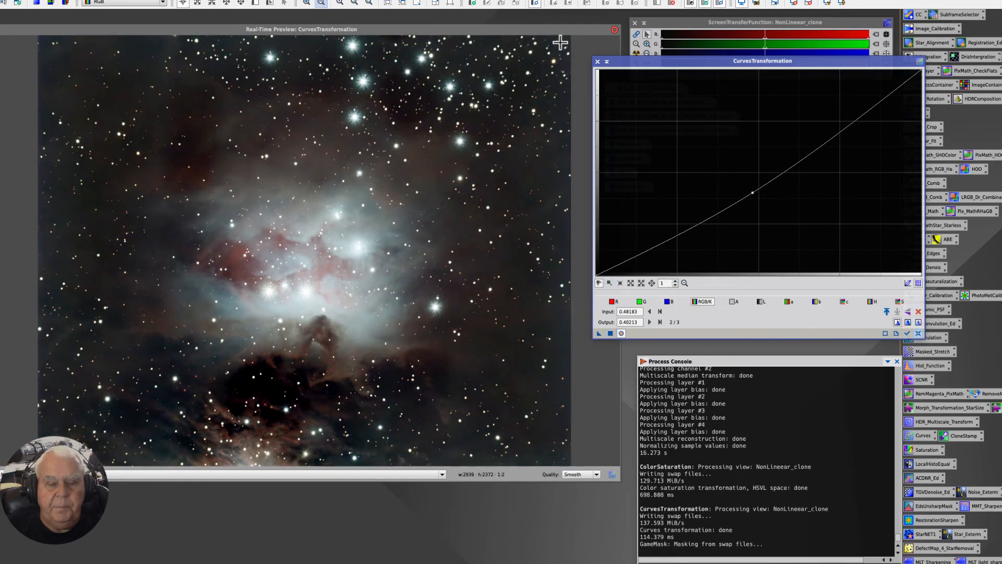
{"action": "left_click", "coordinate": [598, 61]}
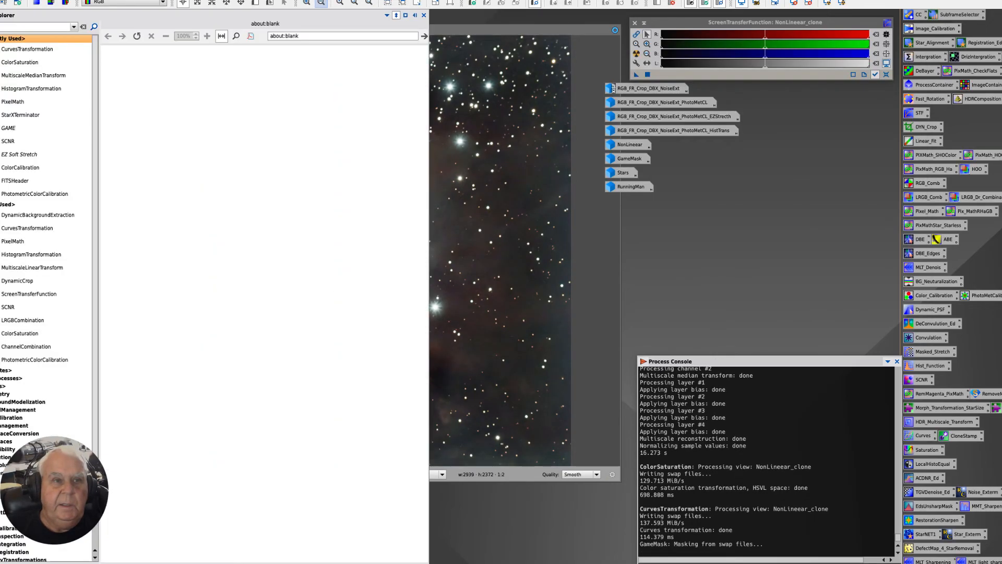
{"action": "left_click_drag", "start_coordinate": [471, 30], "coordinate": [507, 22]}
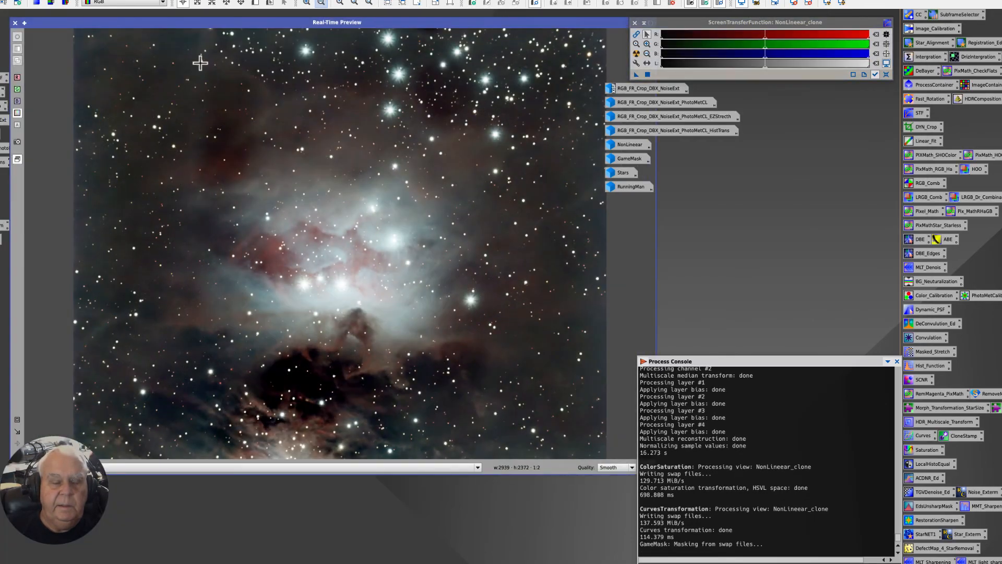
{"action": "left_click", "coordinate": [15, 24]}
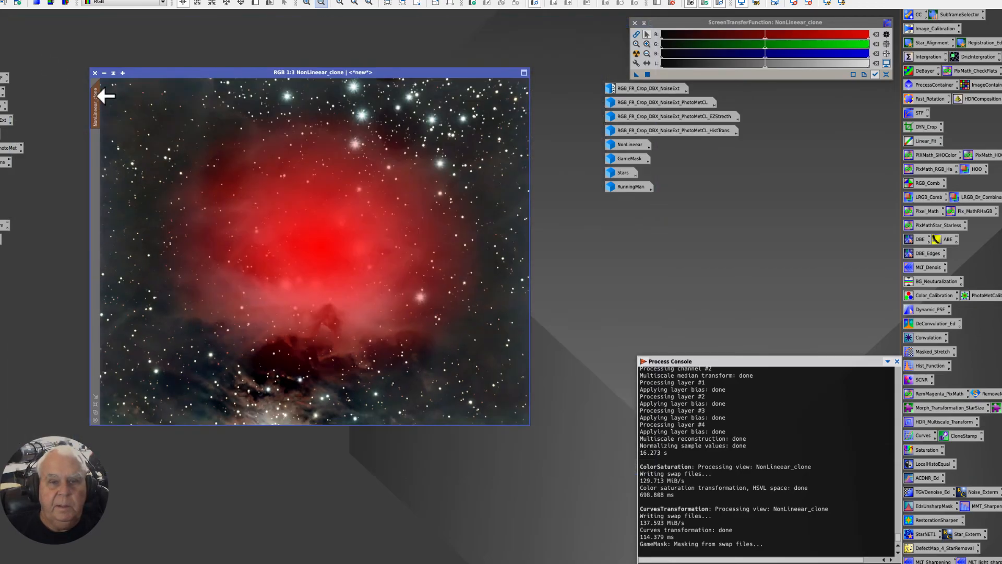
Turn off the red GameMask overlay on the clone, then move and enlarge its window for a full view of the nebula.
{"action": "left_click", "coordinate": [149, 2]}
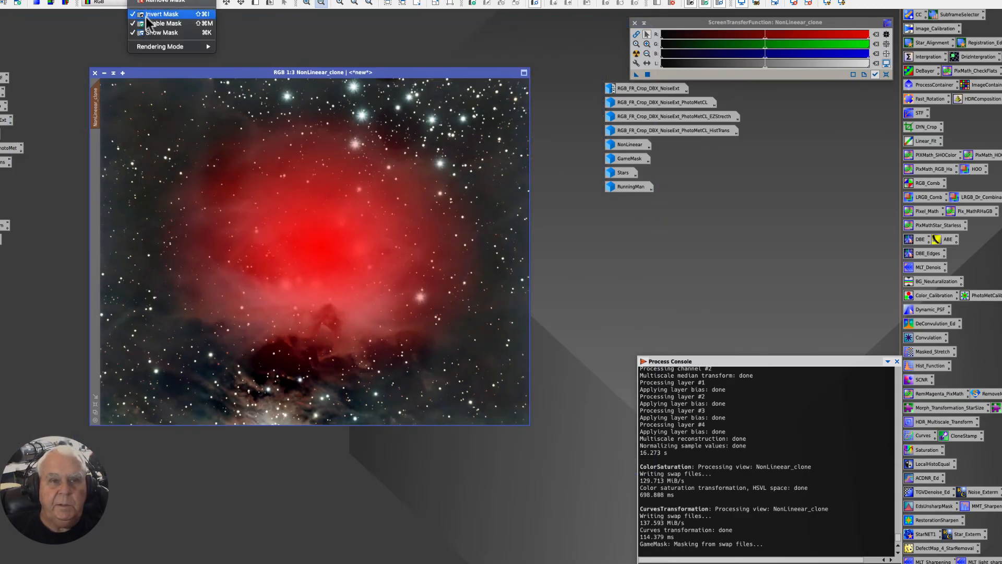
{"action": "left_click", "coordinate": [135, 32]}
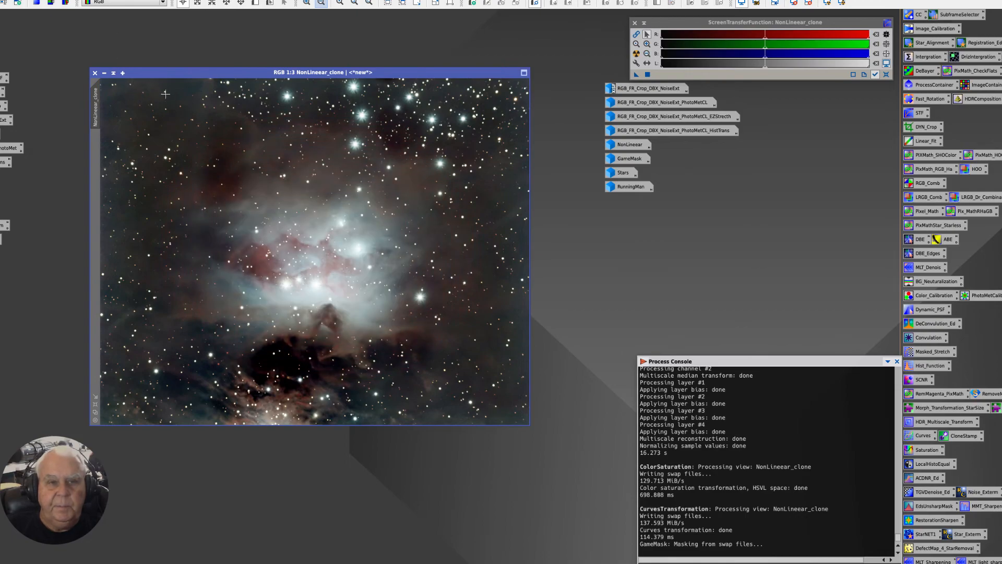
{"action": "left_click_drag", "start_coordinate": [164, 73], "coordinate": [144, 38]}
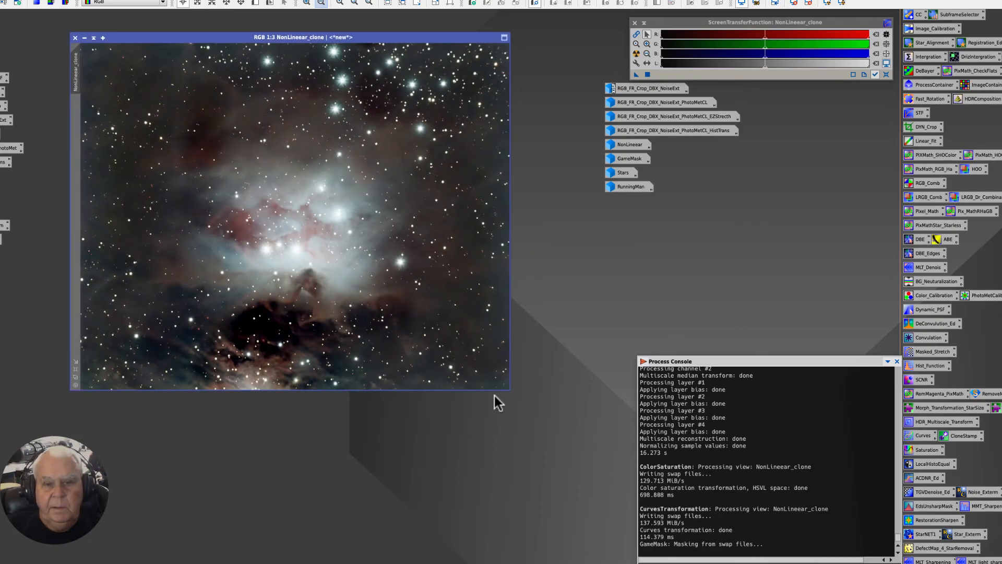
{"action": "left_click_drag", "start_coordinate": [509, 391], "coordinate": [709, 535]}
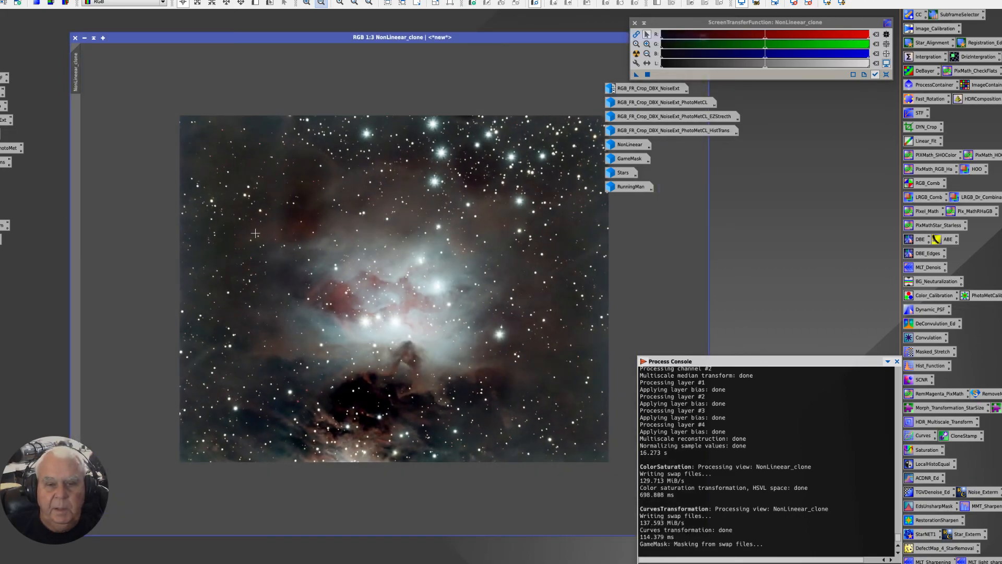
{"action": "left_click_drag", "start_coordinate": [154, 35], "coordinate": [91, 18]}
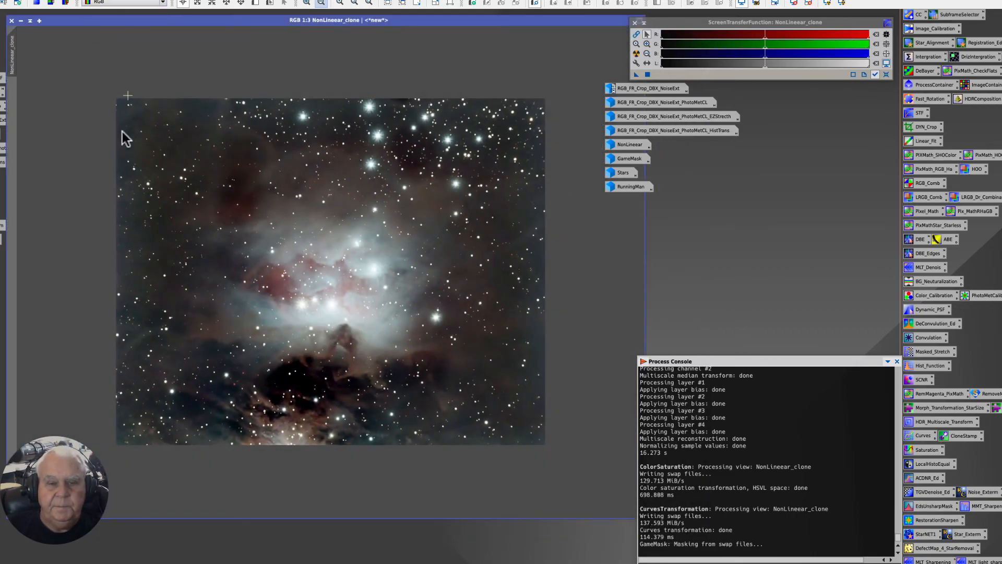
Examine the clone's star field, background and nebula detail at zoom levels from 1:3 up to 2:1.
{"action": "scroll", "coordinate": [121, 135], "scroll_direction": "up", "scroll_amount": 1}
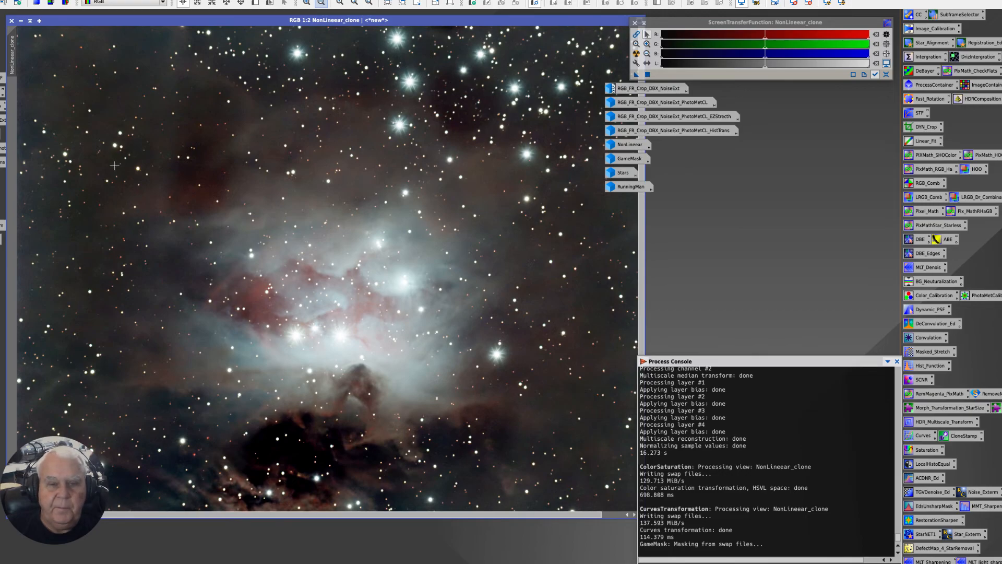
{"action": "scroll", "coordinate": [115, 165], "scroll_direction": "up", "scroll_amount": 1}
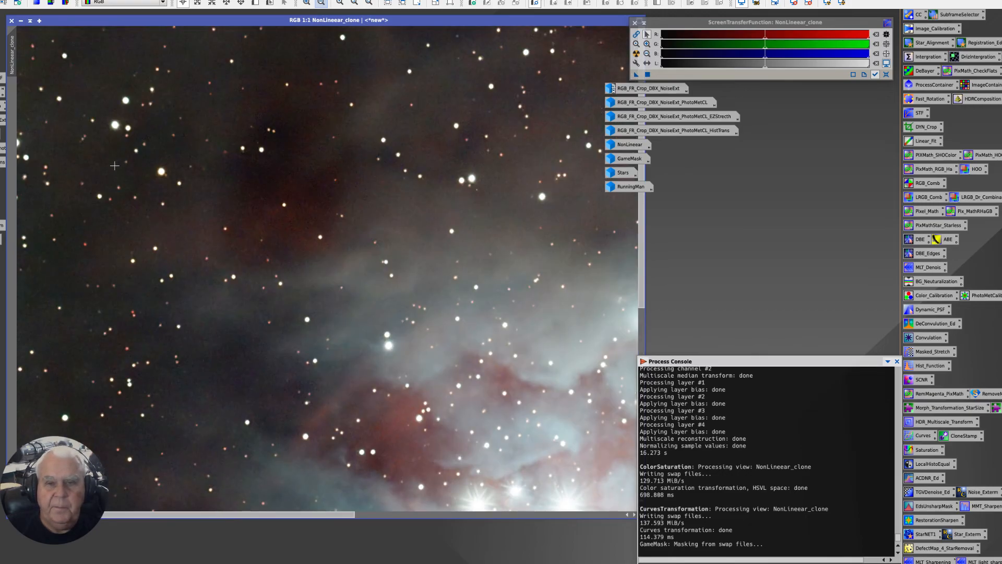
{"action": "scroll", "coordinate": [263, 166], "scroll_direction": "up", "scroll_amount": 1}
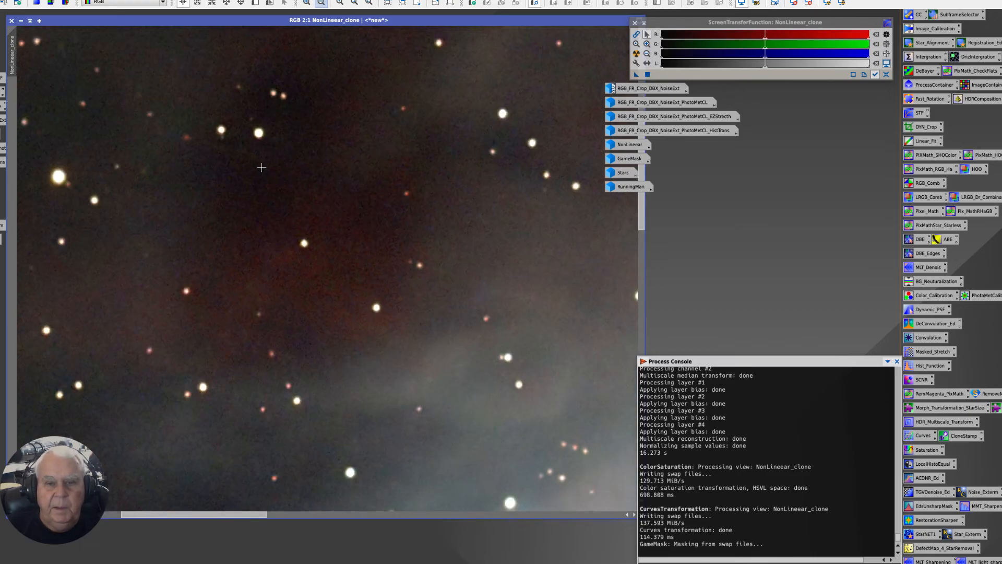
{"action": "scroll", "coordinate": [262, 167], "scroll_direction": "down", "scroll_amount": 1}
{"action": "scroll", "coordinate": [256, 168], "scroll_direction": "down", "scroll_amount": 1}
{"action": "scroll", "coordinate": [255, 168], "scroll_direction": "down", "scroll_amount": 1}
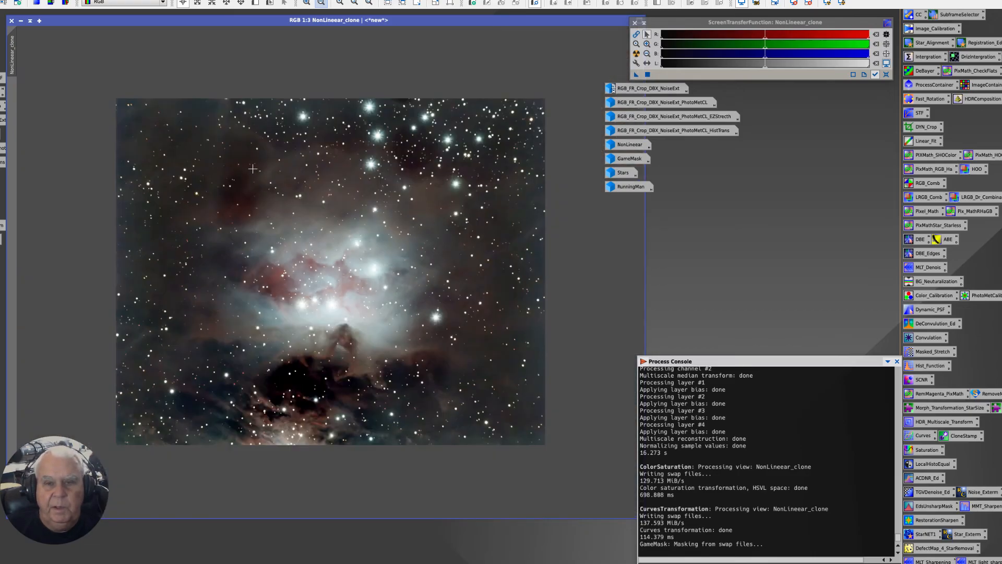
{"action": "scroll", "coordinate": [184, 177], "scroll_direction": "up", "scroll_amount": 1}
{"action": "scroll", "coordinate": [185, 177], "scroll_direction": "down", "scroll_amount": 1}
{"action": "scroll", "coordinate": [185, 177], "scroll_direction": "up", "scroll_amount": 1}
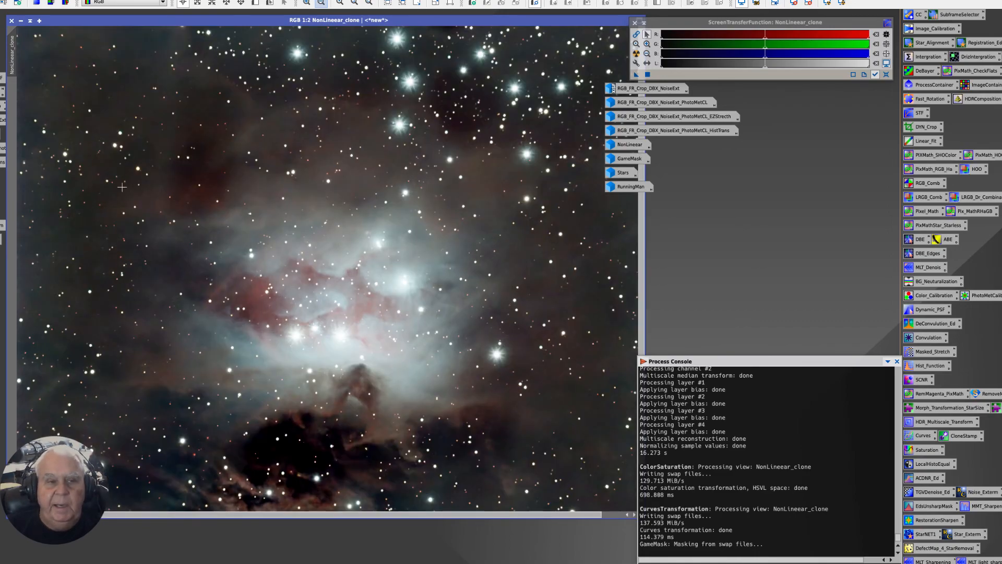
Move the clone's window clear of the process icons at the workspace edge.
{"action": "left_click_drag", "start_coordinate": [136, 21], "coordinate": [203, 31]}
{"action": "left_click", "coordinate": [598, 83]}
{"action": "left_click", "coordinate": [645, 203]}
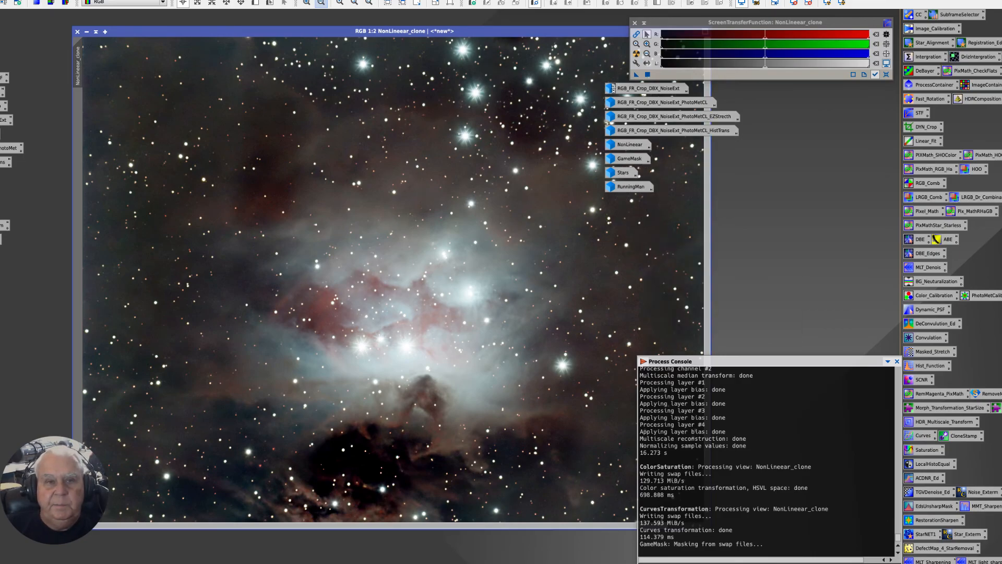
{"action": "left_click_drag", "start_coordinate": [108, 33], "coordinate": [71, 29]}
Choose ASTRO IV/2022/1-JAN/1-25-22_SH2-276 Nebula_Vixen_533 as the clone's save folder, and cancel the XISF save at its options.
{"action": "left_click", "coordinate": [21, 1]}
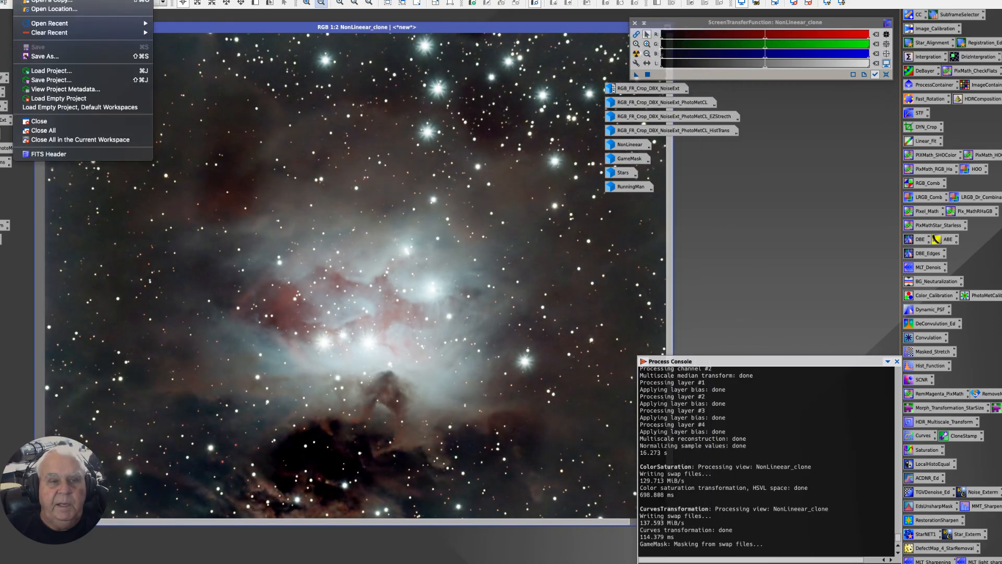
{"action": "left_click", "coordinate": [37, 57]}
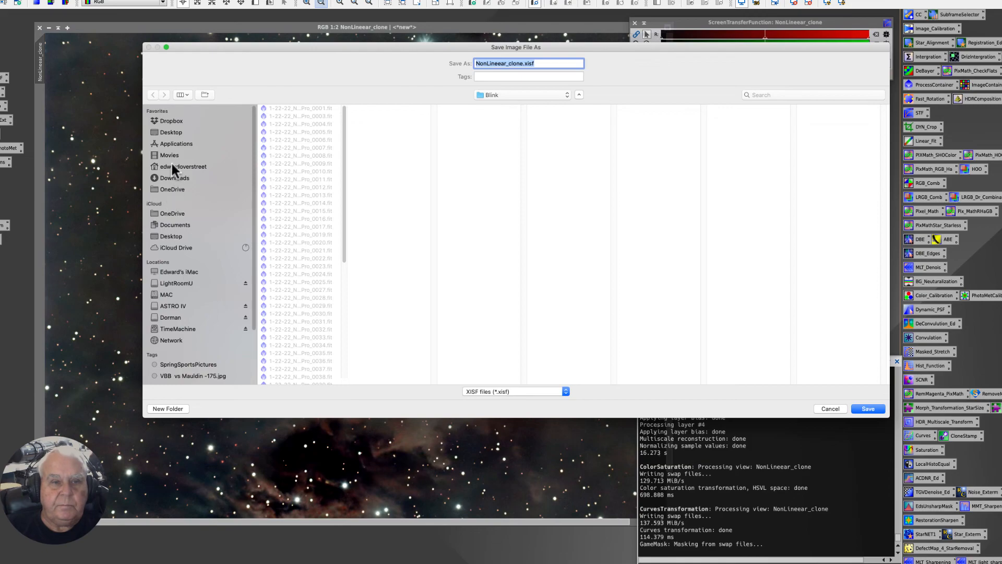
{"action": "left_click", "coordinate": [171, 303]}
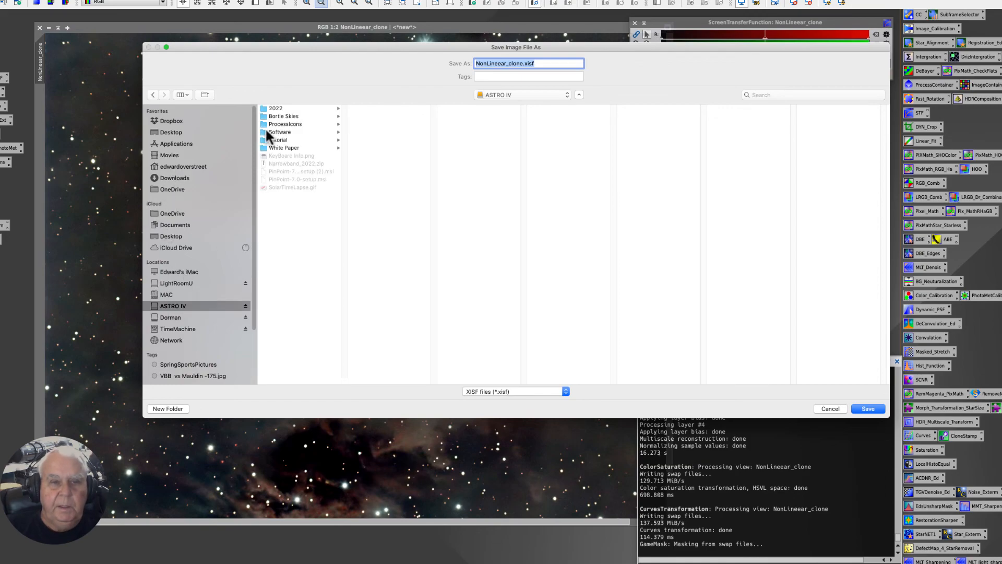
{"action": "left_click", "coordinate": [273, 108]}
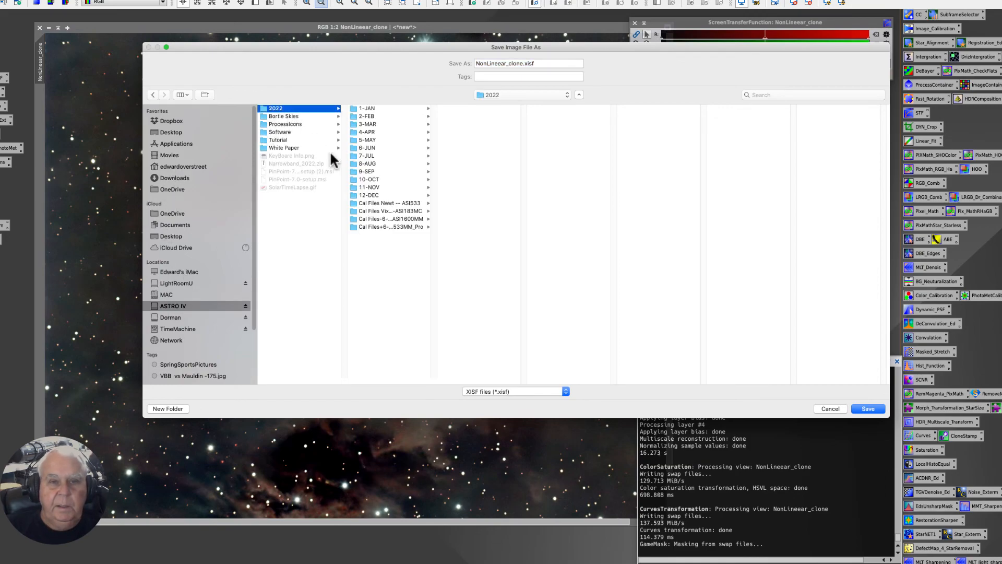
{"action": "left_click", "coordinate": [367, 107]}
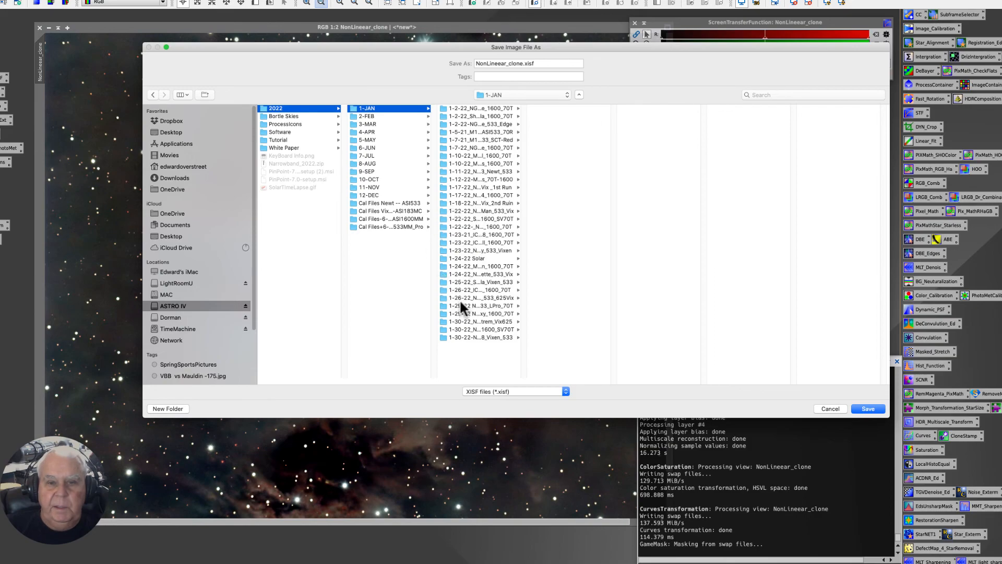
{"action": "left_click", "coordinate": [458, 284]}
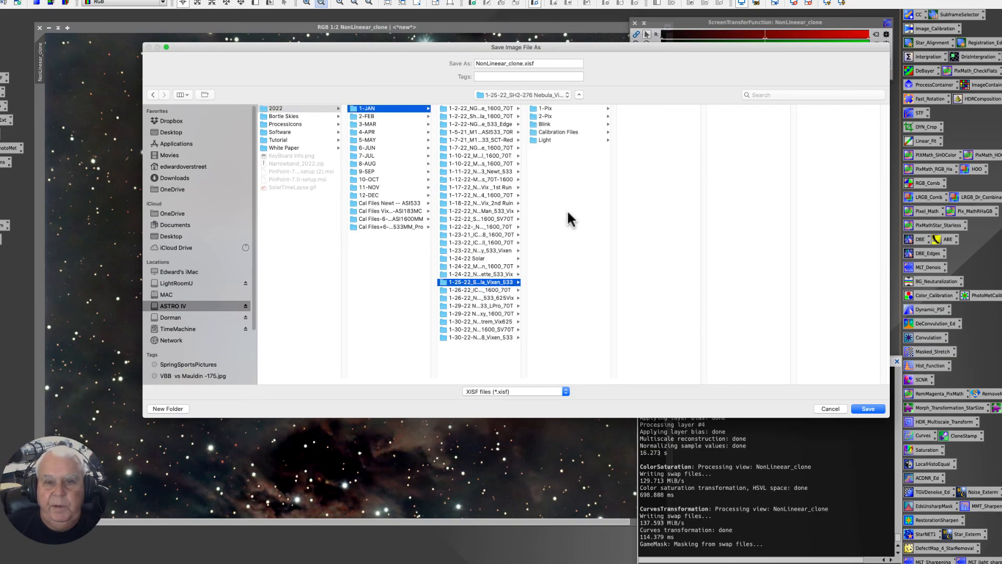
{"action": "left_click", "coordinate": [870, 411]}
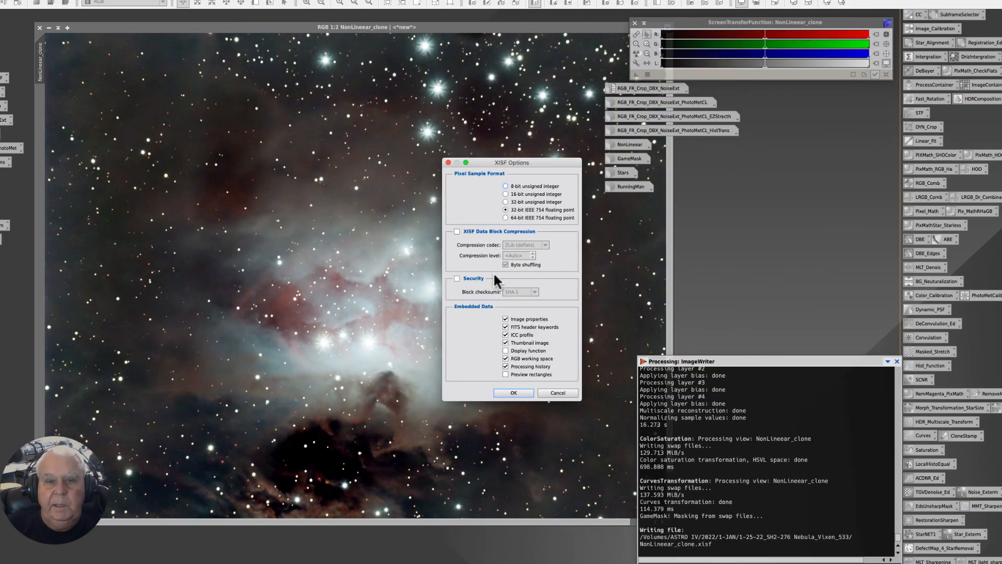
{"action": "left_click", "coordinate": [571, 393]}
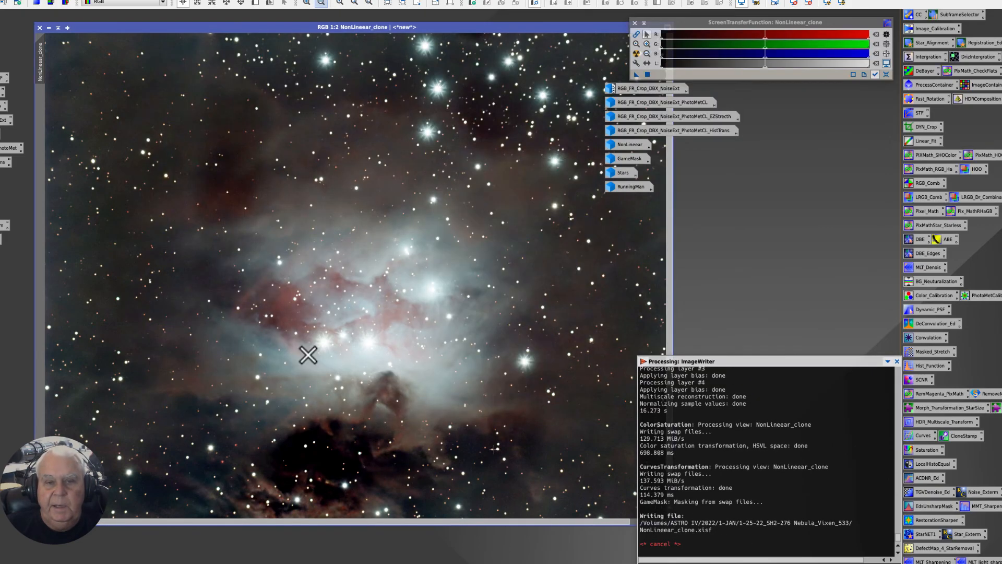
Save the clone as RunningMan.tif in TIFF format with 16-bit unsigned integer samples and no compression.
{"action": "left_click", "coordinate": [26, 2]}
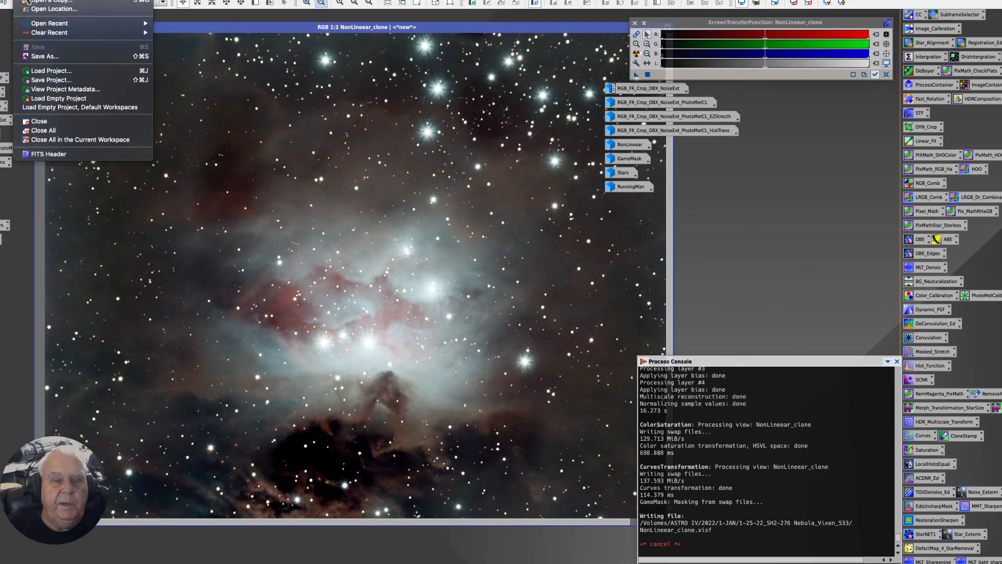
{"action": "left_click", "coordinate": [43, 56]}
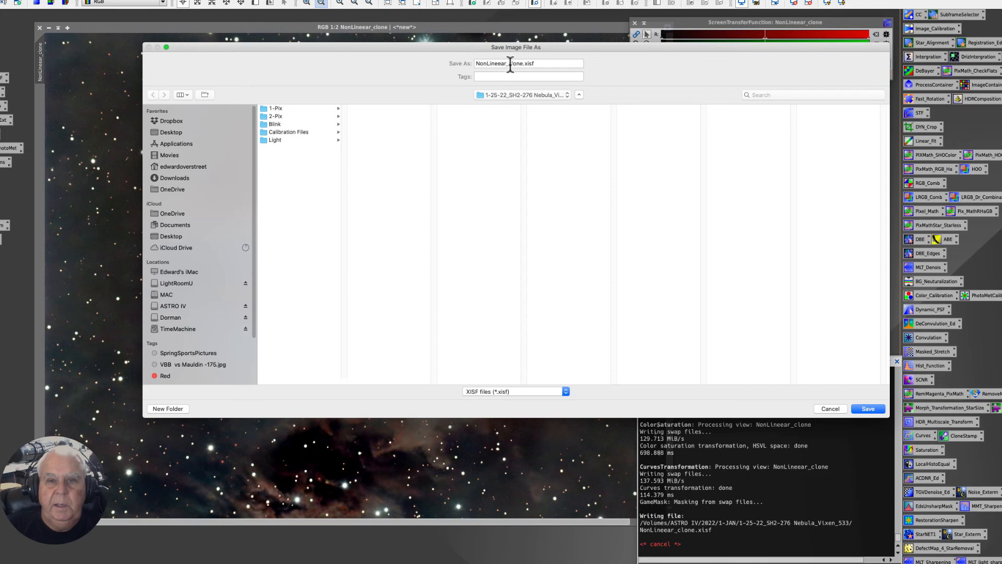
{"action": "type", "text": "e"}
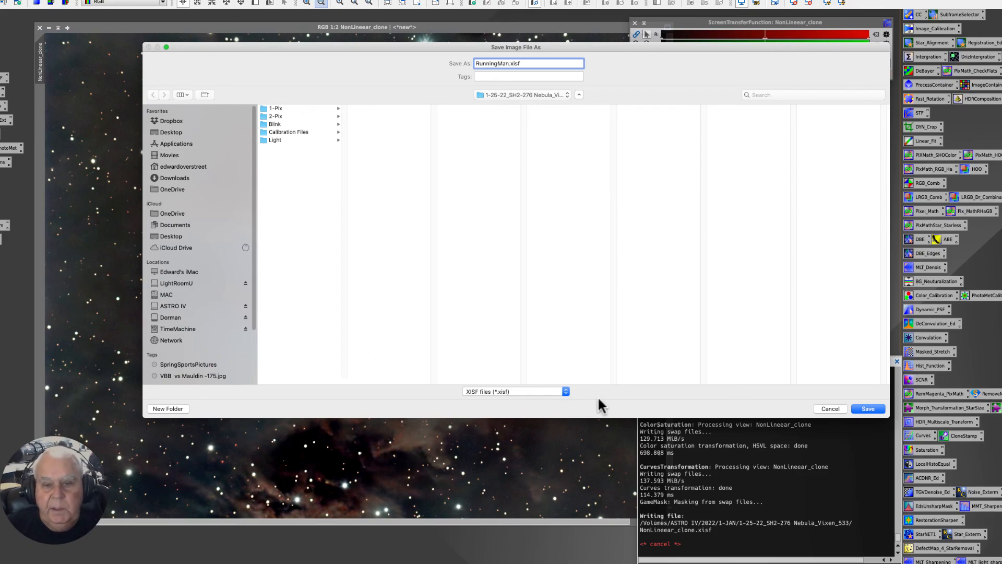
{"action": "left_click", "coordinate": [565, 395]}
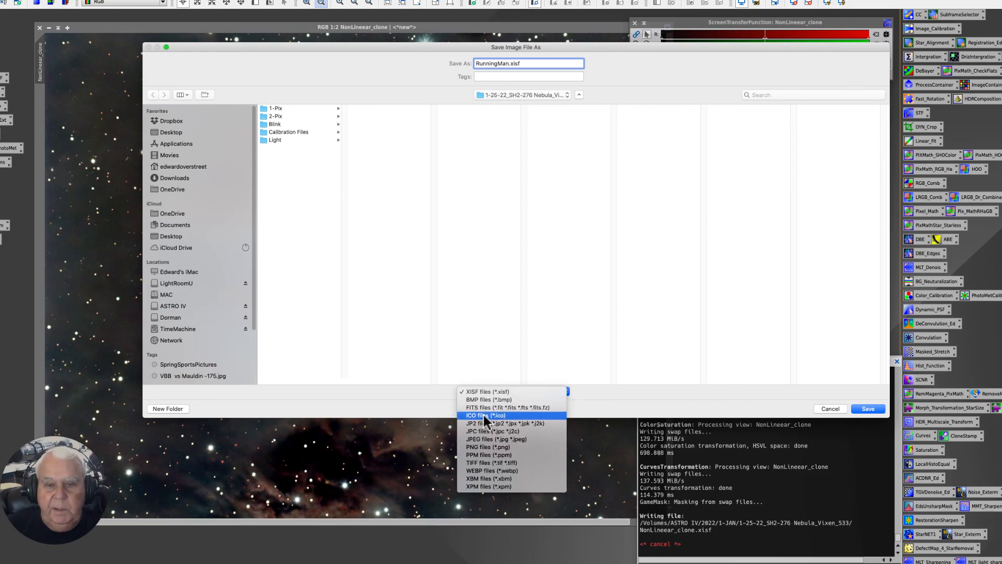
{"action": "left_click", "coordinate": [484, 462]}
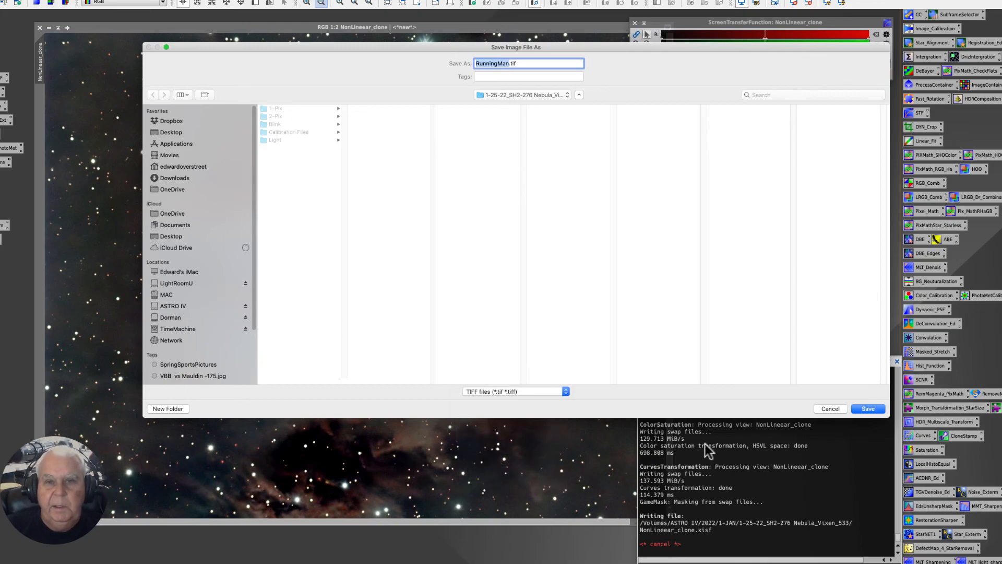
{"action": "left_click", "coordinate": [867, 411]}
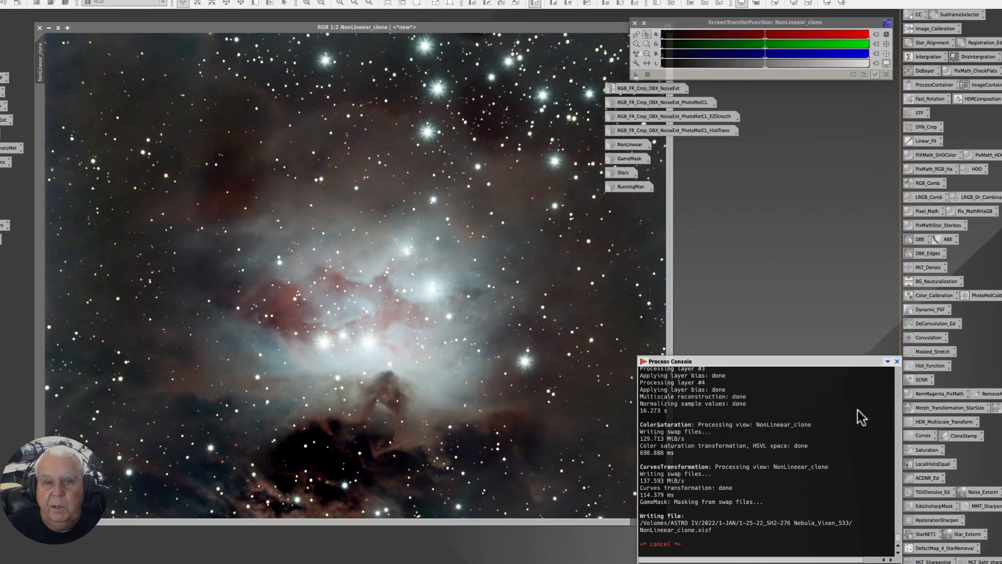
{"action": "left_click", "coordinate": [565, 313]}
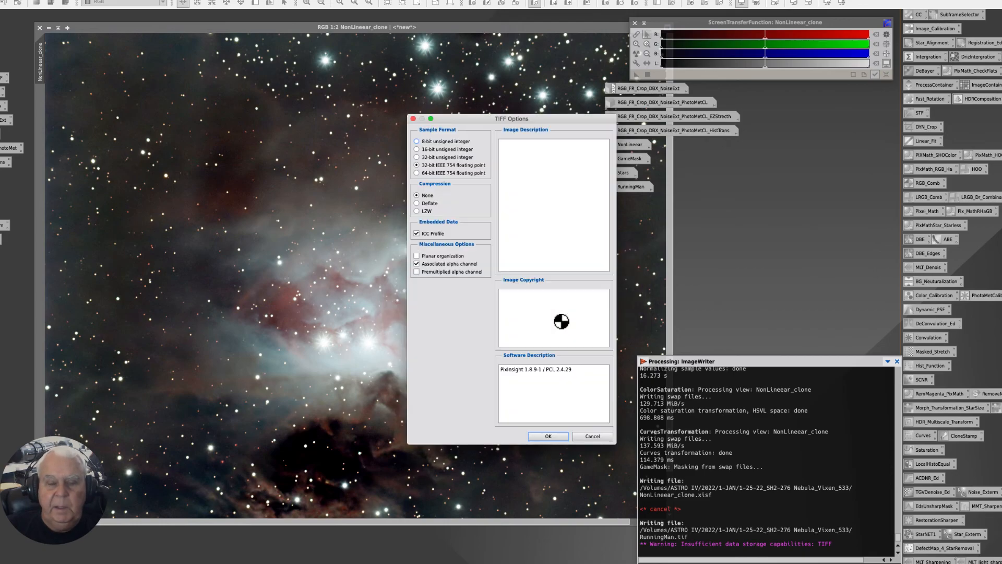
{"action": "left_click", "coordinate": [416, 149]}
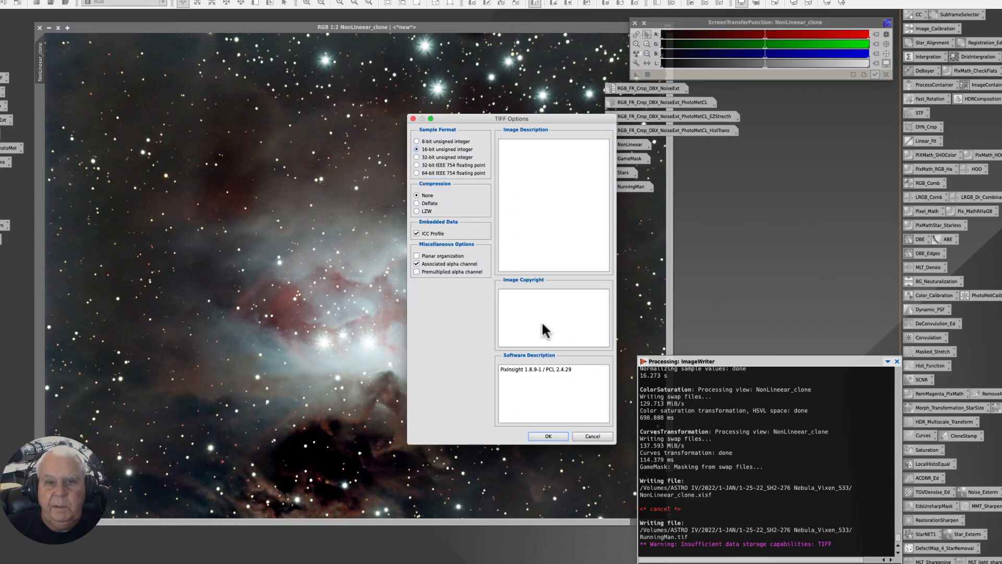
{"action": "left_click", "coordinate": [545, 435]}
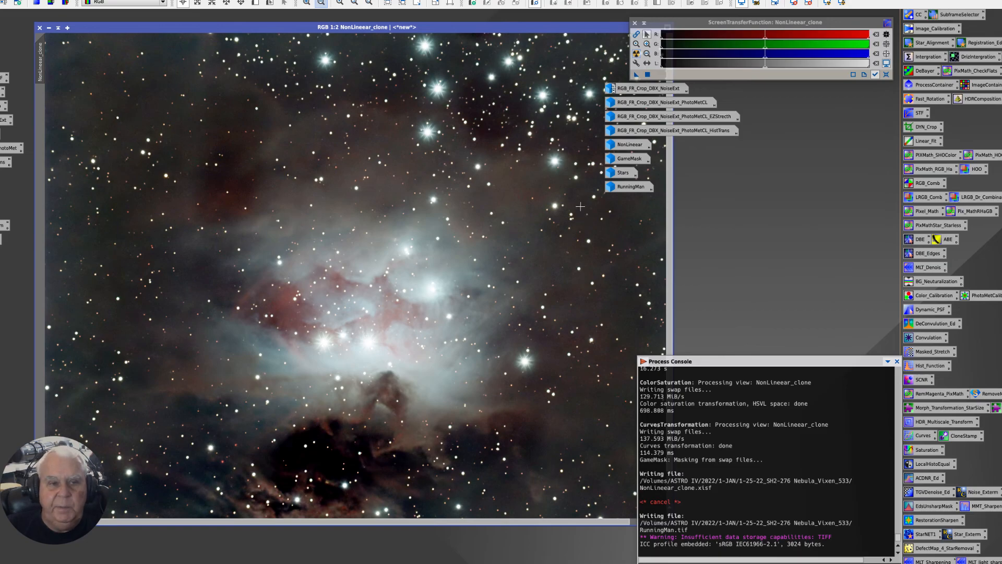
Select all the saved process icons, left-align them, and move the column beside the minimised image icons.
{"action": "left_click_drag", "start_coordinate": [9, 56], "coordinate": [1, 285]}
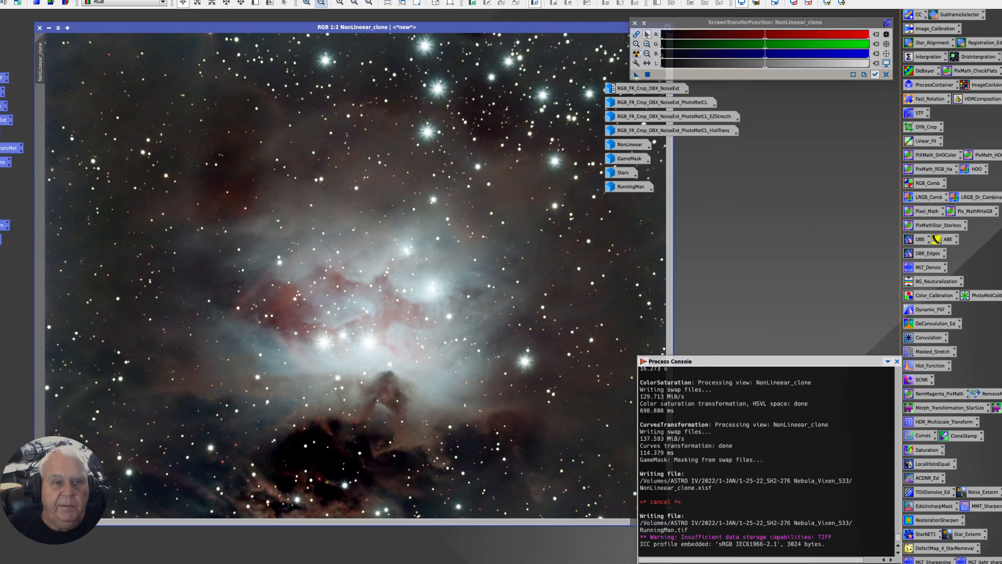
{"action": "right_click", "coordinate": [5, 148]}
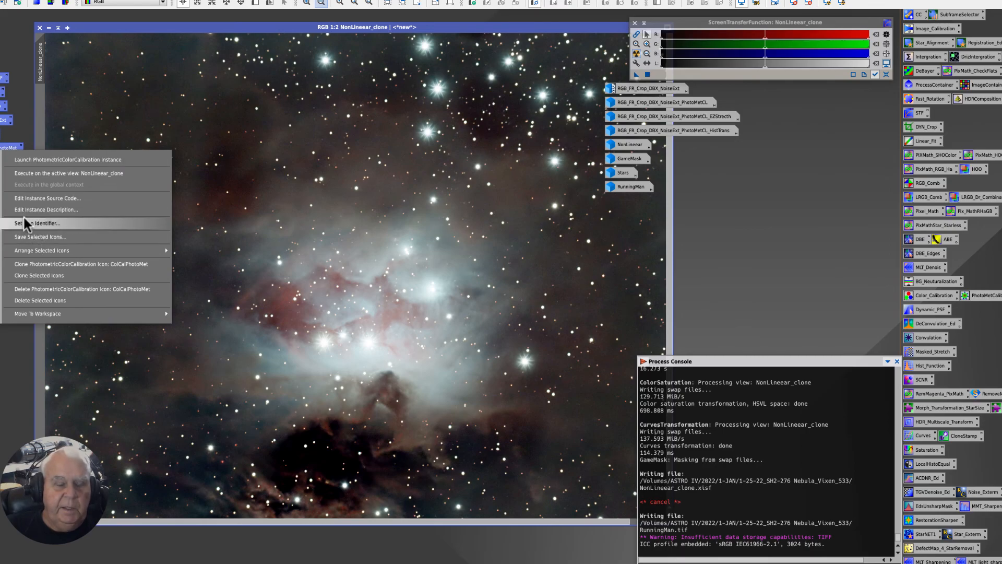
{"action": "mouse_move", "coordinate": [63, 249]}
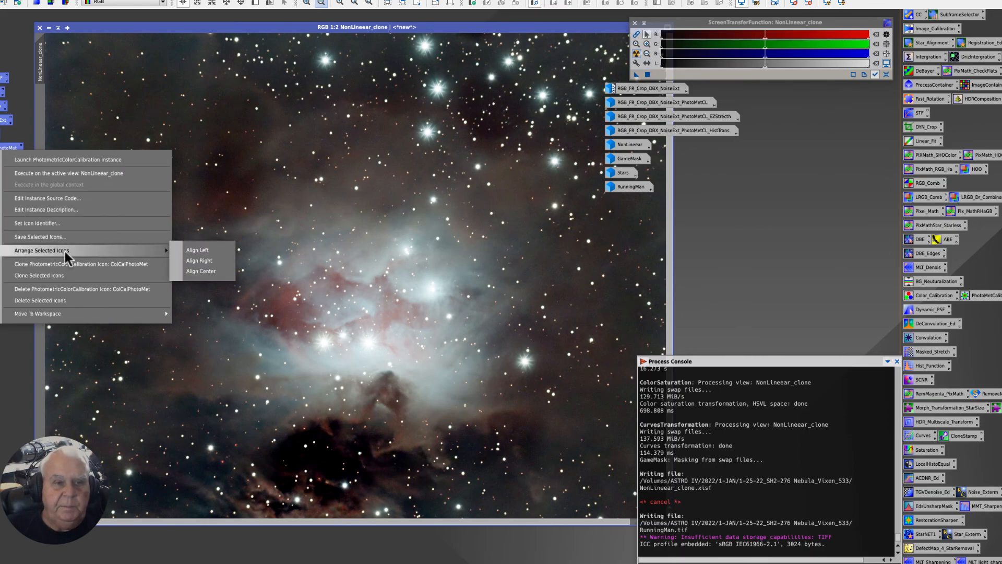
{"action": "left_click", "coordinate": [189, 249]}
{"action": "left_click_drag", "start_coordinate": [5, 78], "coordinate": [823, 106]}
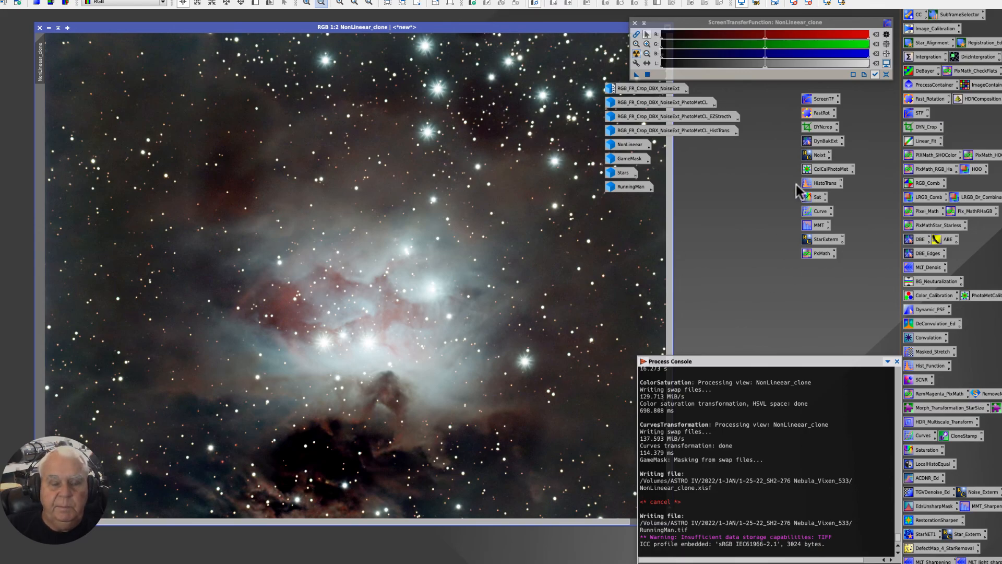
Move the clone's window clear of the minimised image icons, then select all those icons and place them beside the process icon column.
{"action": "left_click_drag", "start_coordinate": [191, 27], "coordinate": [157, 26]}
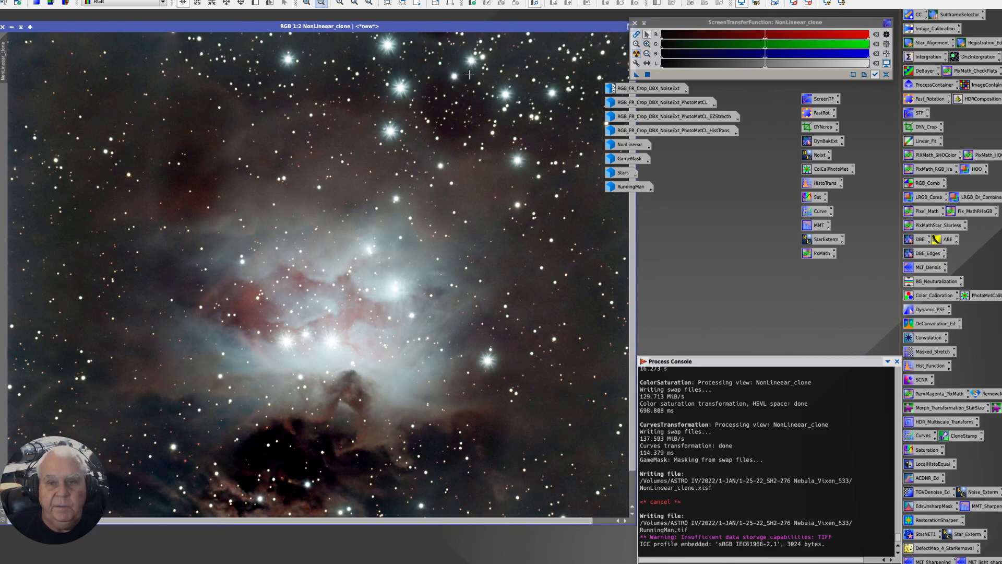
{"action": "left_click_drag", "start_coordinate": [602, 80], "coordinate": [659, 209]}
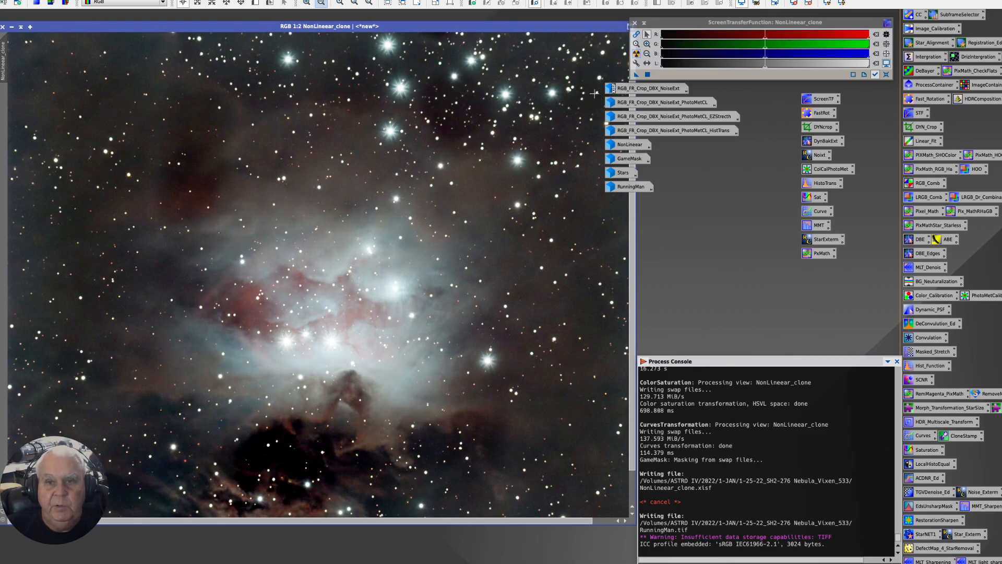
{"action": "left_click_drag", "start_coordinate": [718, 89], "coordinate": [645, 232]}
{"action": "left_click", "coordinate": [622, 172], "text": "ctrl"}
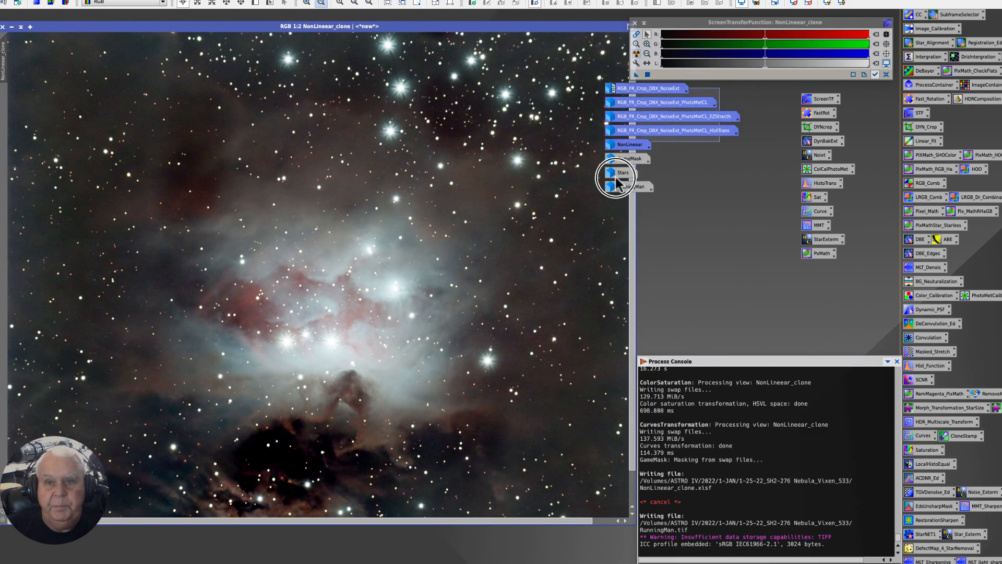
{"action": "right_click", "coordinate": [607, 102]}
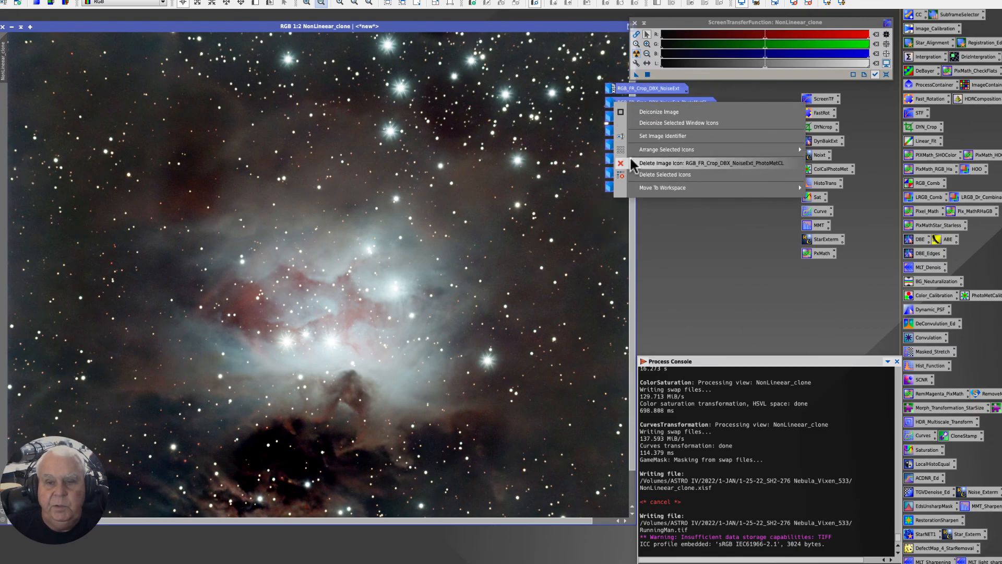
{"action": "left_click", "coordinate": [620, 88]}
{"action": "left_click_drag", "start_coordinate": [619, 86], "coordinate": [669, 92]}
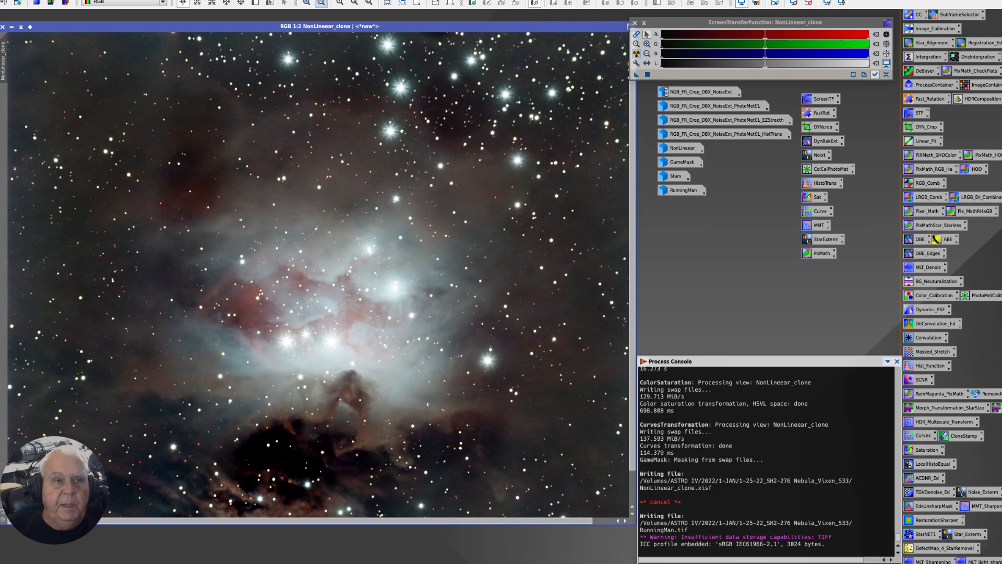
Set up a bundled project save named Sh2-276.pxiproject in the 1-25-22_SH2-276 Nebula_Vixen_533 folder, and cancel it without saving.
{"action": "left_click", "coordinate": [23, 0]}
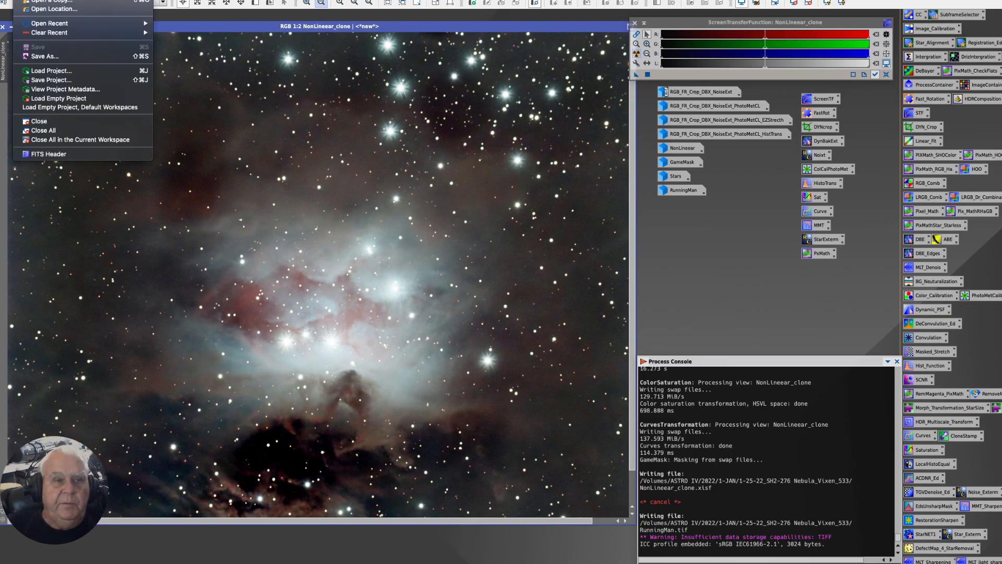
{"action": "left_click", "coordinate": [41, 80]}
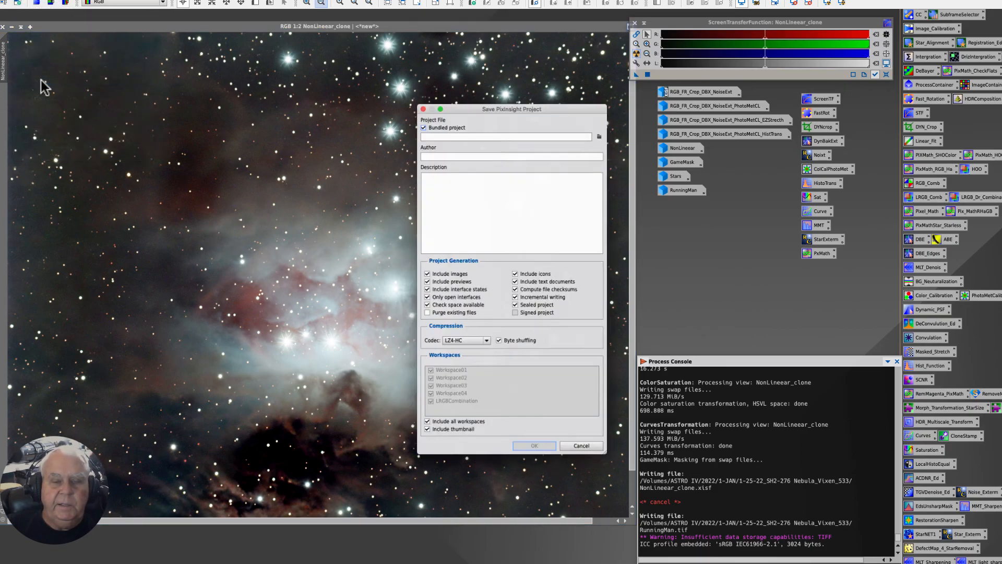
{"action": "left_click", "coordinate": [602, 133]}
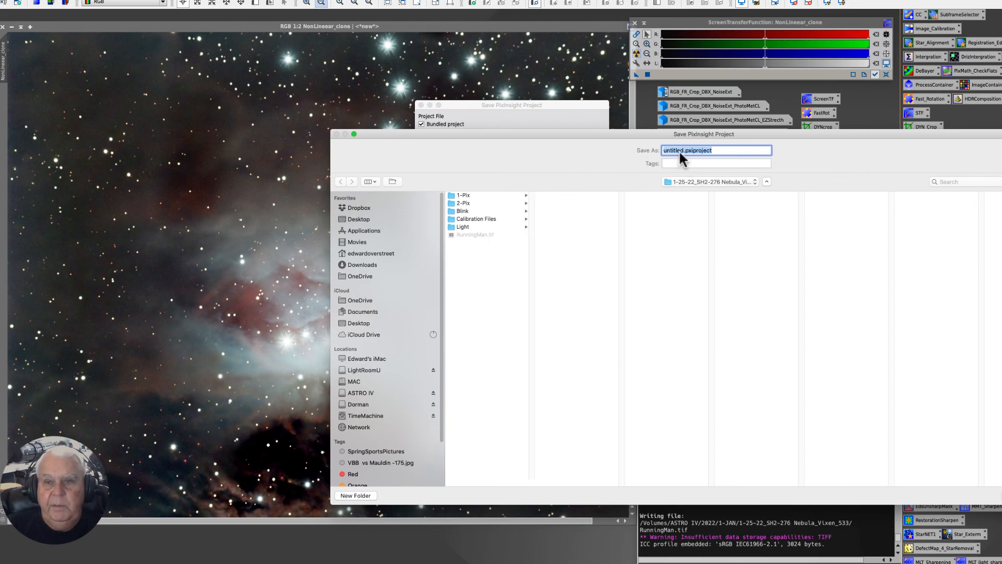
{"action": "left_click_drag", "start_coordinate": [680, 151], "coordinate": [531, 132]}
{"action": "key", "text": "Delete"}
{"action": "key", "text": "Delete"}
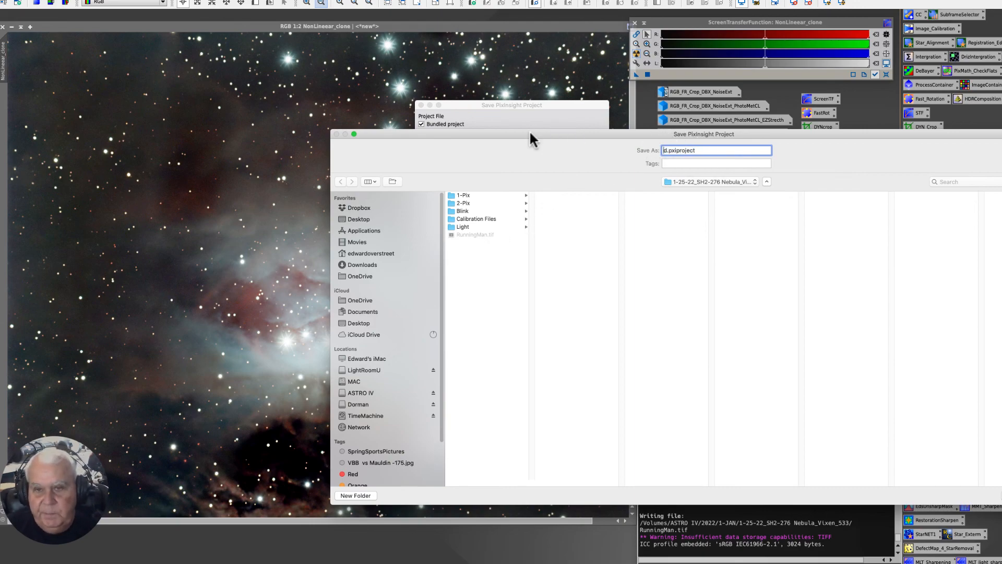
{"action": "type", "text": "S"}
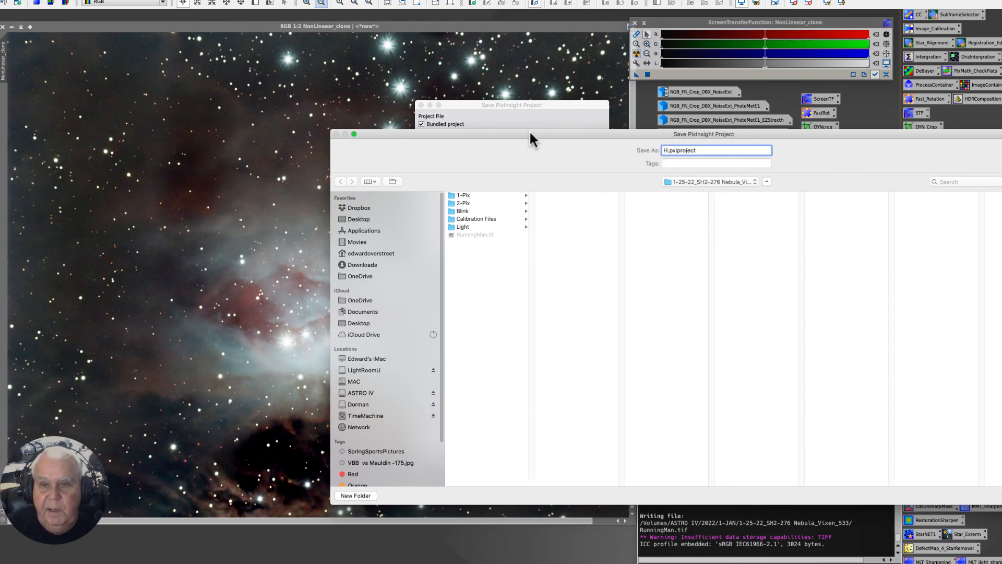
{"action": "type", "text": "h2-27"}
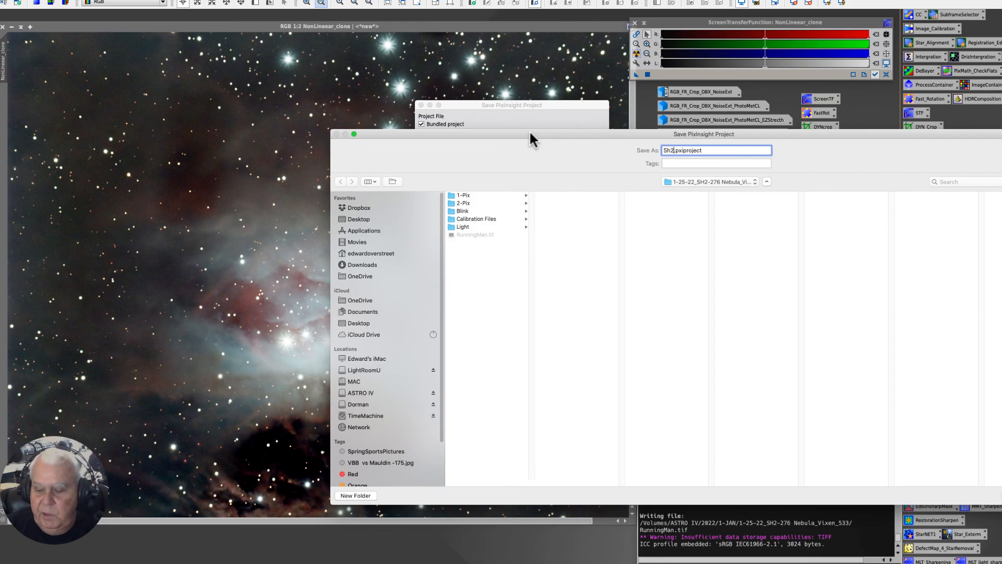
{"action": "type", "text": "6"}
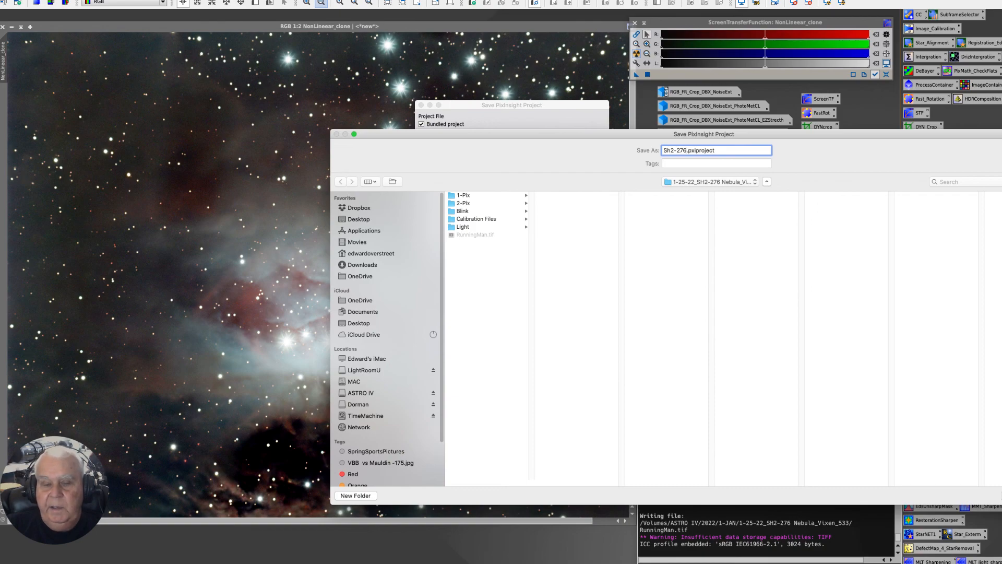
{"action": "left_click", "coordinate": [997, 496]}
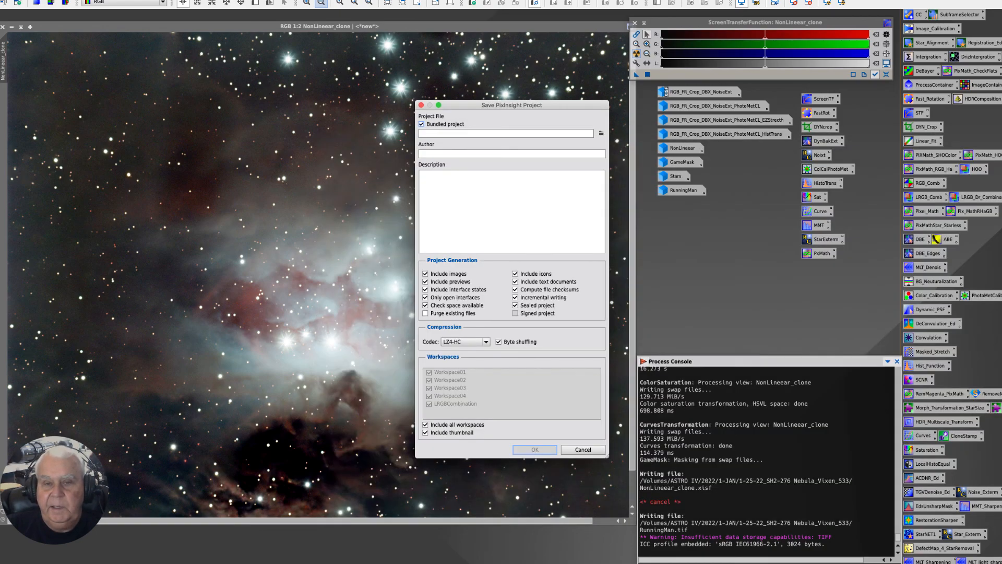
{"action": "left_click", "coordinate": [585, 450]}
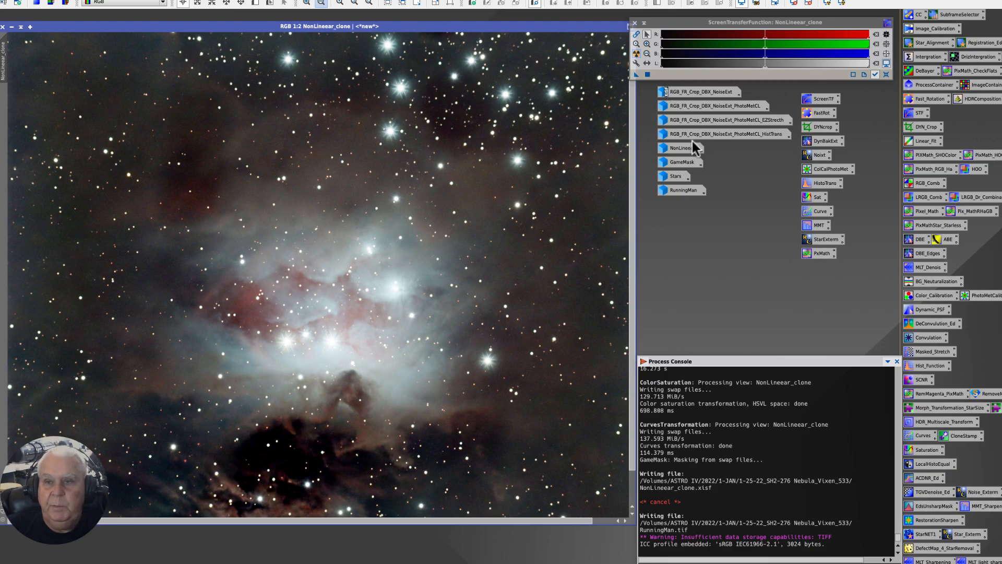
Bring up the save dialog for the workspace's process icons and cancel it without saving.
{"action": "mouse_move", "coordinate": [693, 144]}
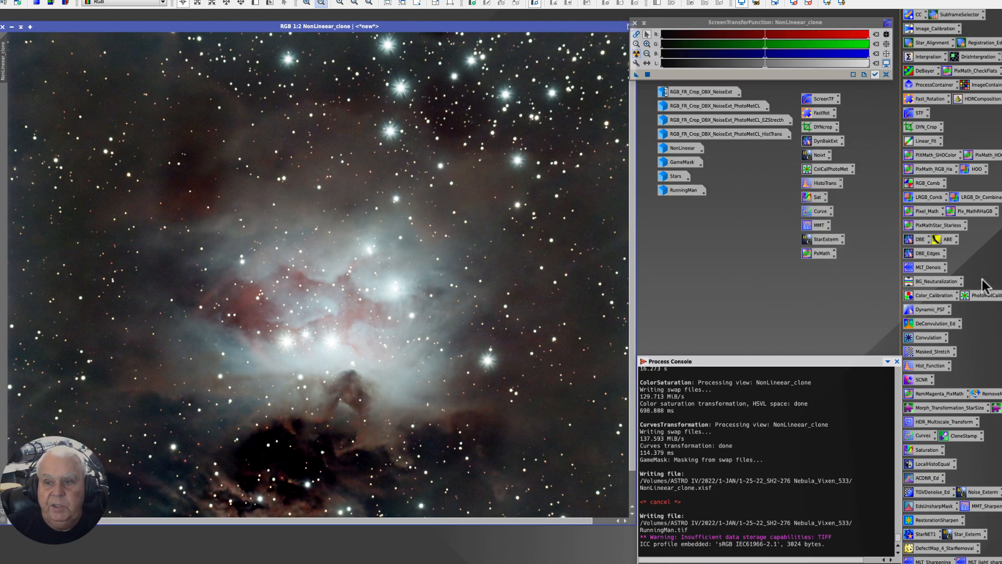
{"action": "left_click", "coordinate": [166, 1]}
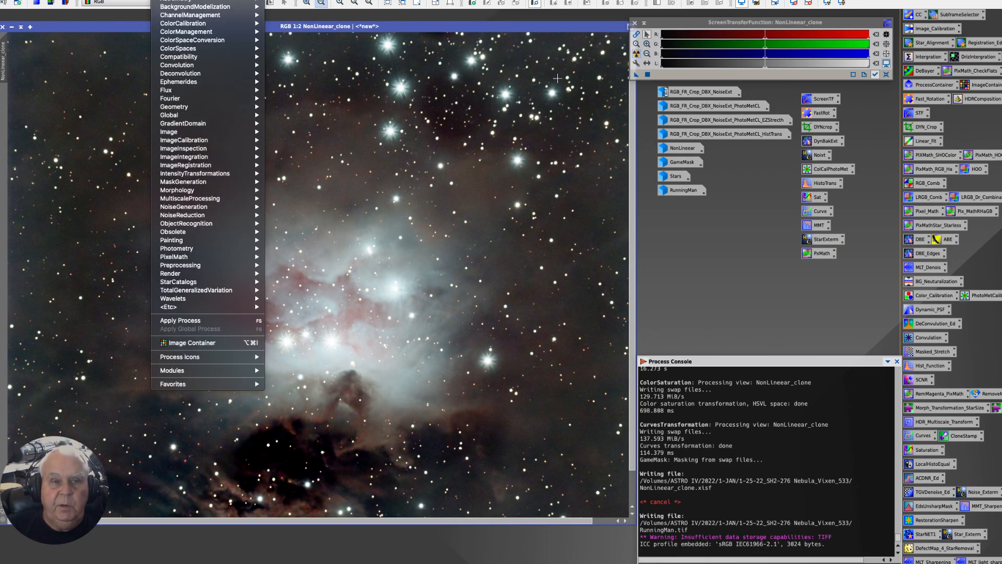
{"action": "mouse_move", "coordinate": [188, 360]}
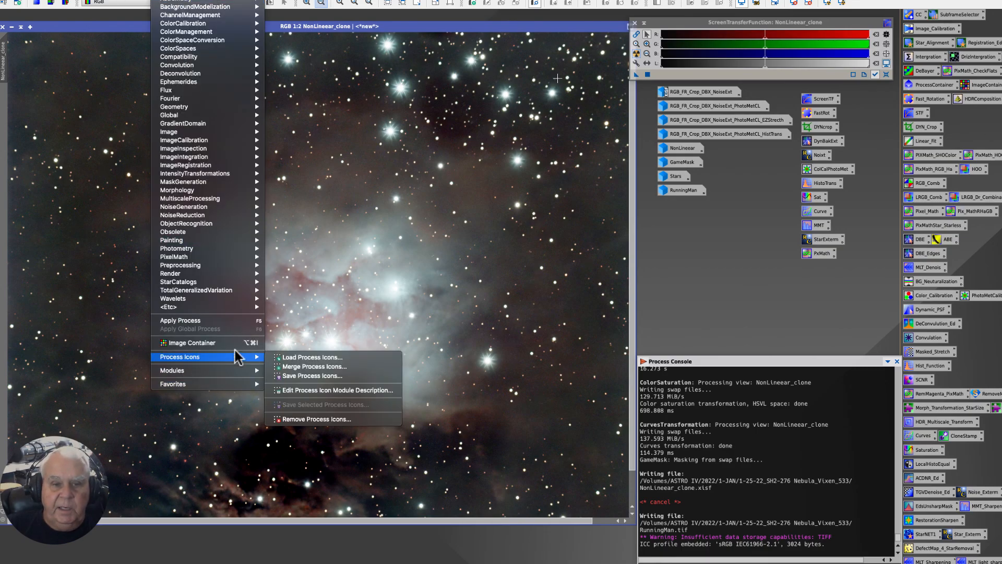
{"action": "left_click", "coordinate": [296, 375]}
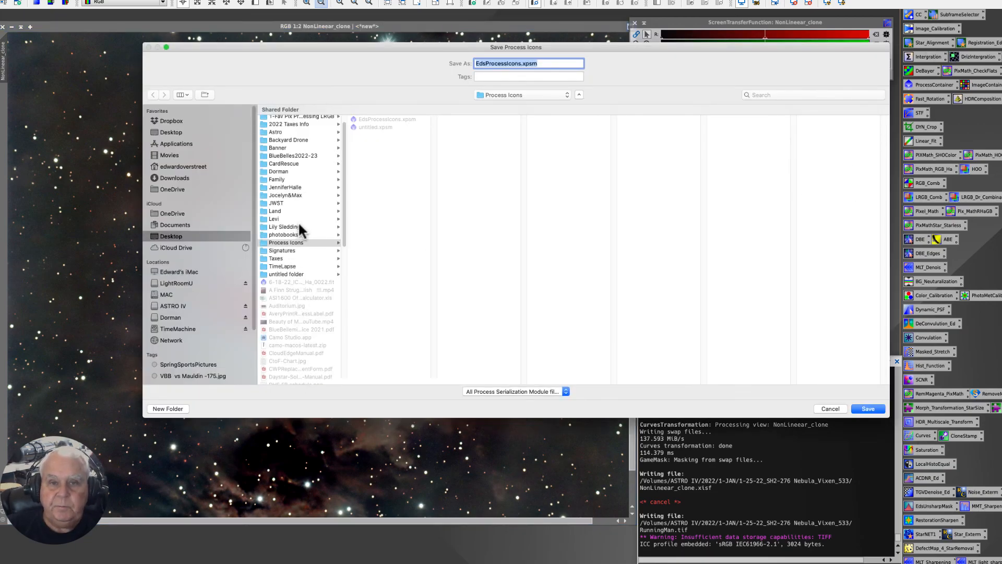
{"action": "left_click", "coordinate": [828, 408]}
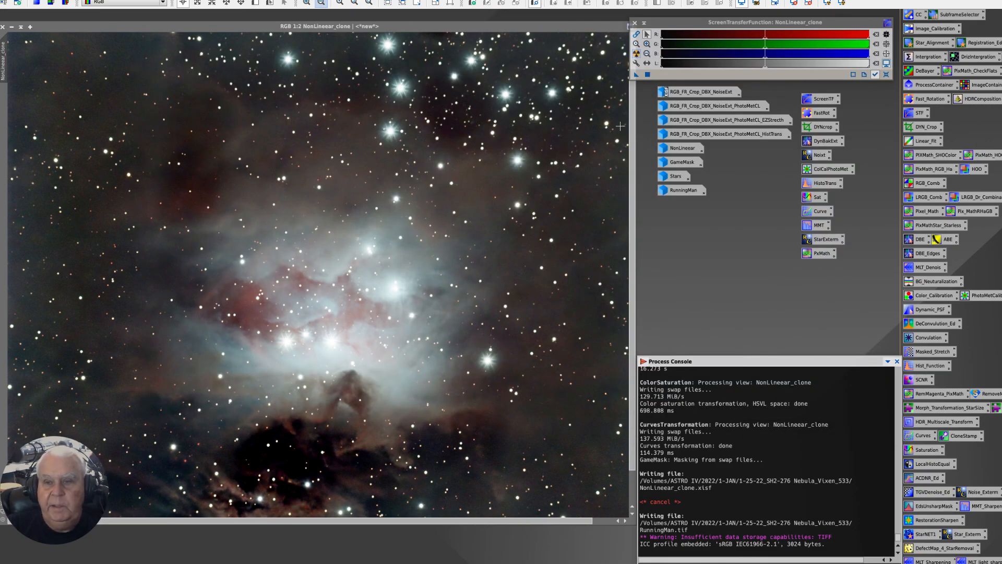